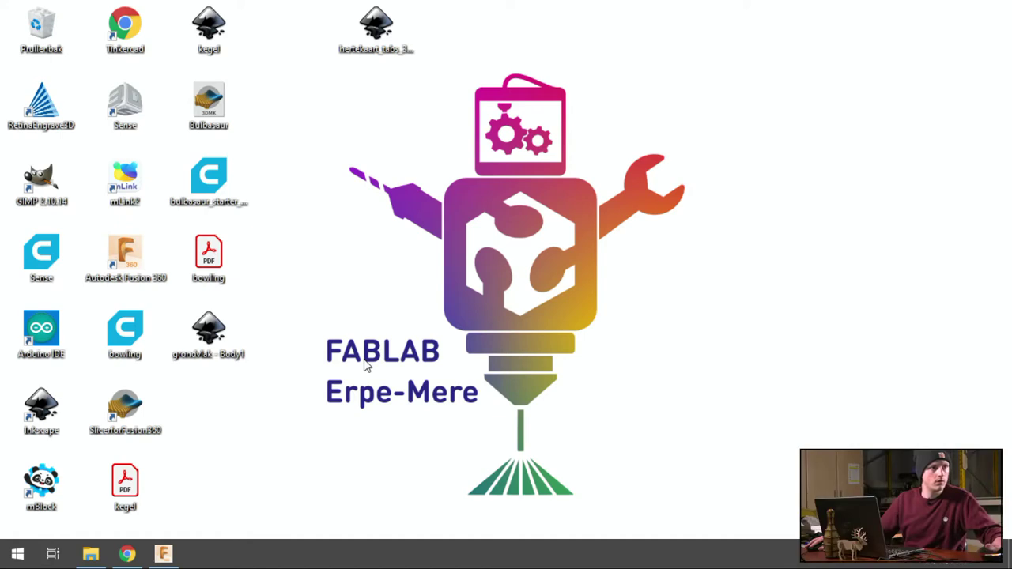
Step: Bring up the Laser4Fusion360 Google Slides presentation in Chrome
click(131, 555)
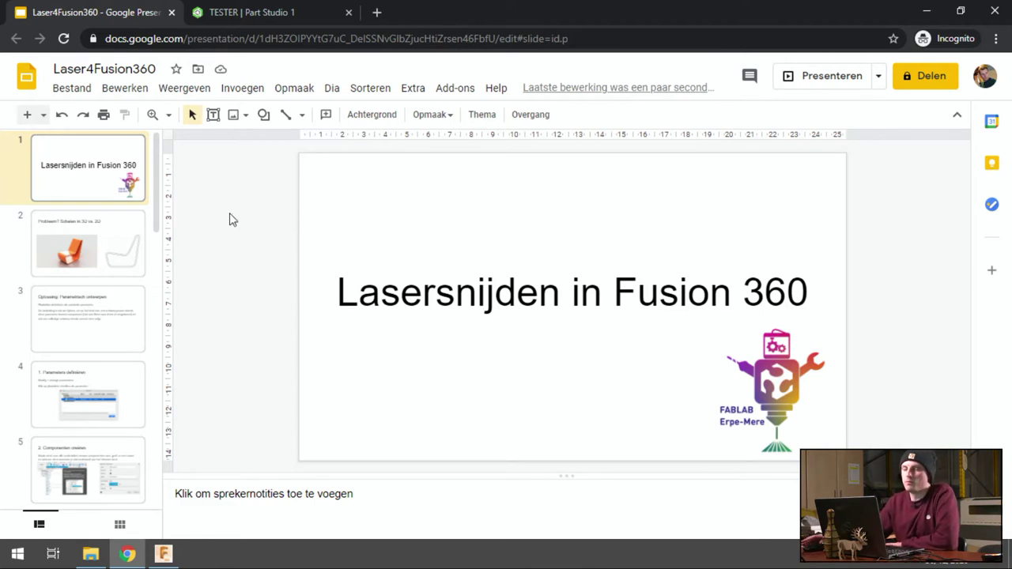
Step: Present full screen from slide 2, 'Probleem? Schalen in 3D vs. 2D', and advance one slide
click(118, 237)
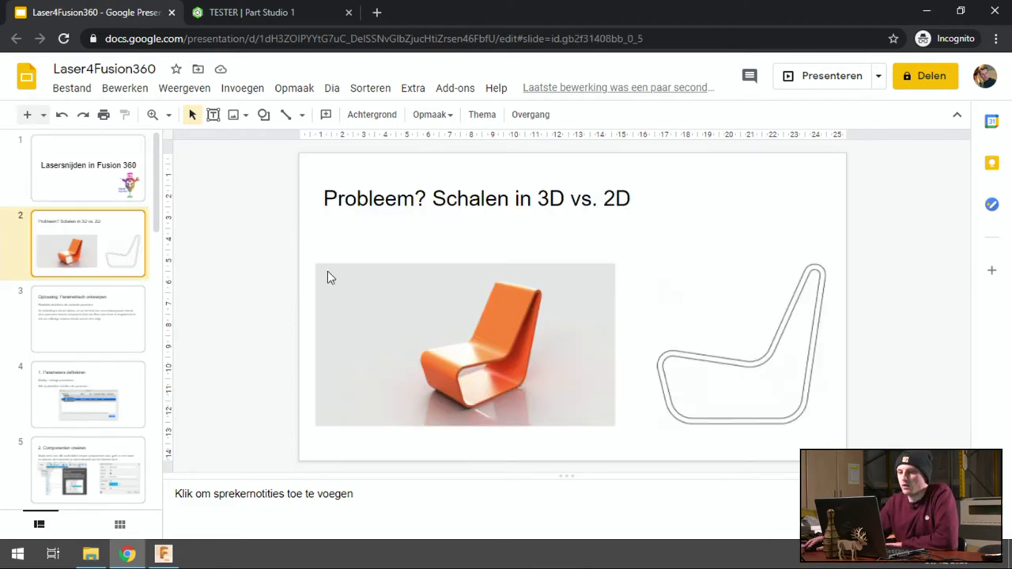
click(806, 85)
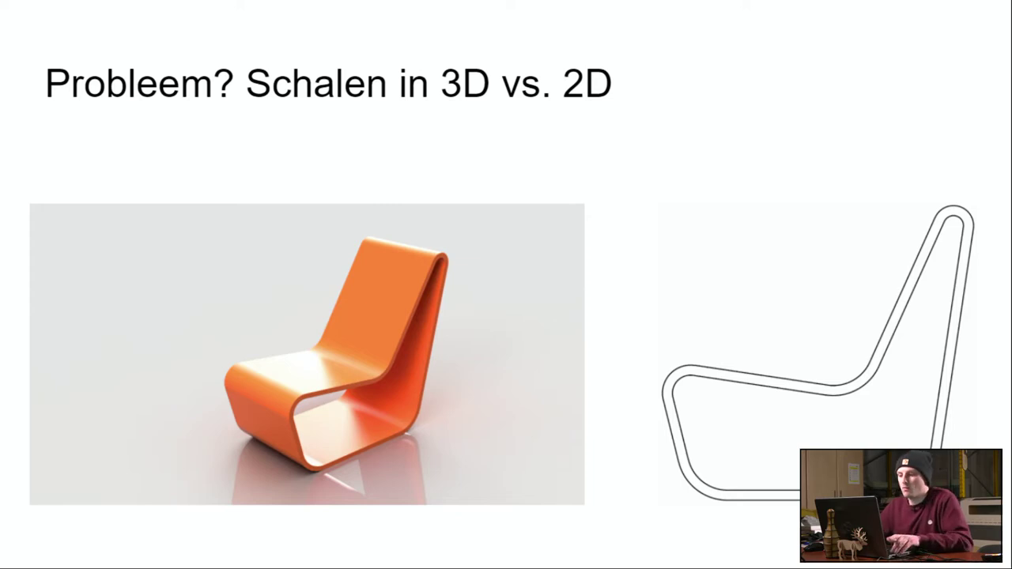
key(Right)
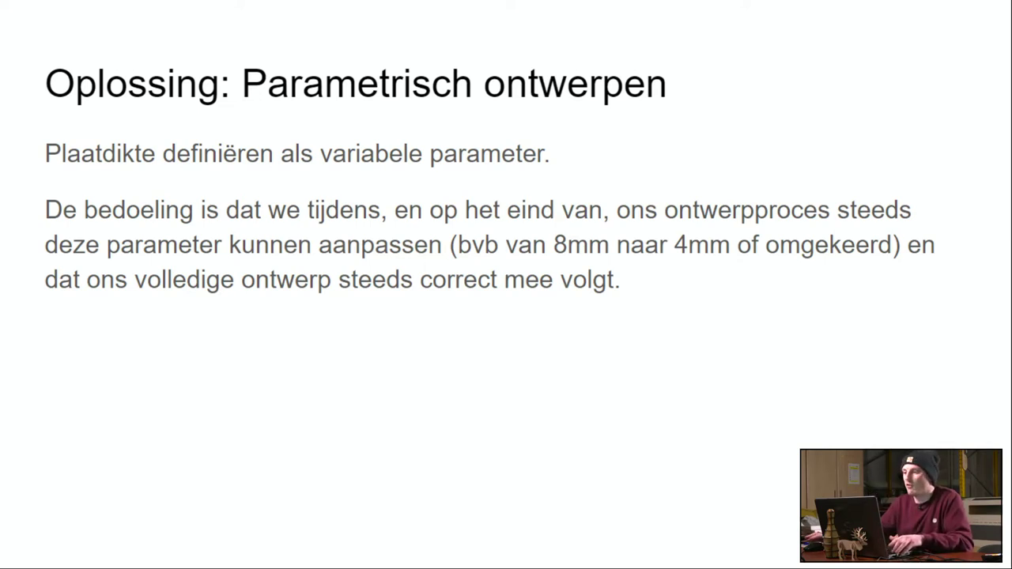
Step: Exit the slideshow back to the editor on slide 3, 'Oplossing: Parametrisch ontwerpen'
key(Escape)
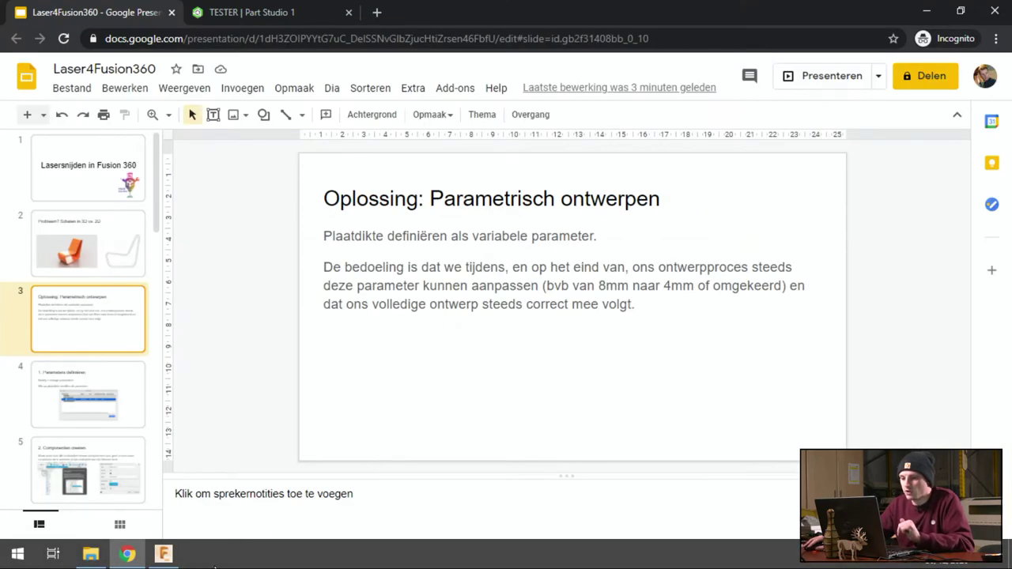
Step: Show the StopMotionHouder model from back and right side, then open the Downloads folder
click(167, 559)
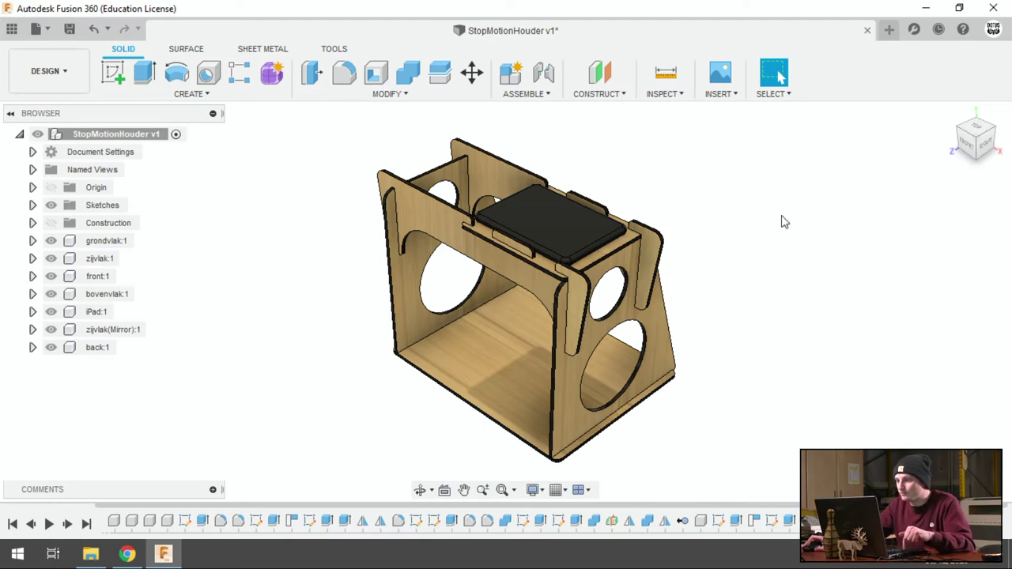
shift+middle_drag(758, 253, 582, 238)
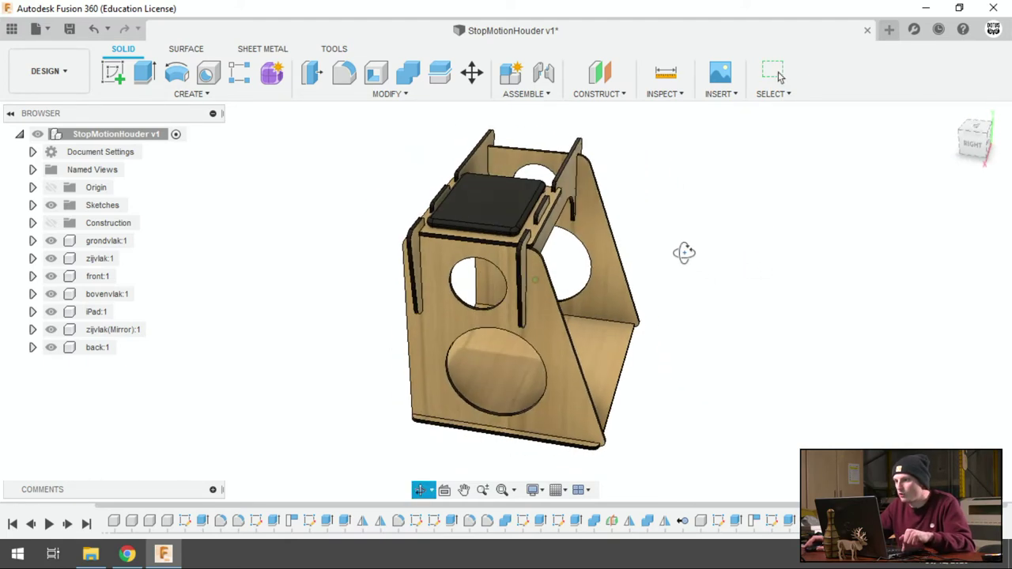
mouse_move(582, 238)
shift+middle_down()
mouse_move(736, 264)
mouse_move(751, 251)
shift+middle_up()
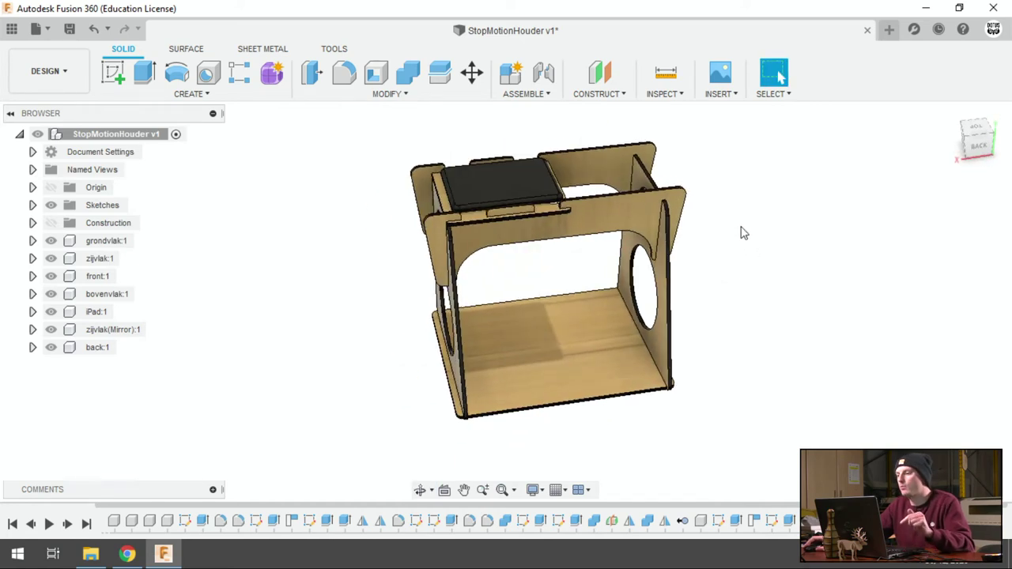
scroll(736, 227, up, 1)
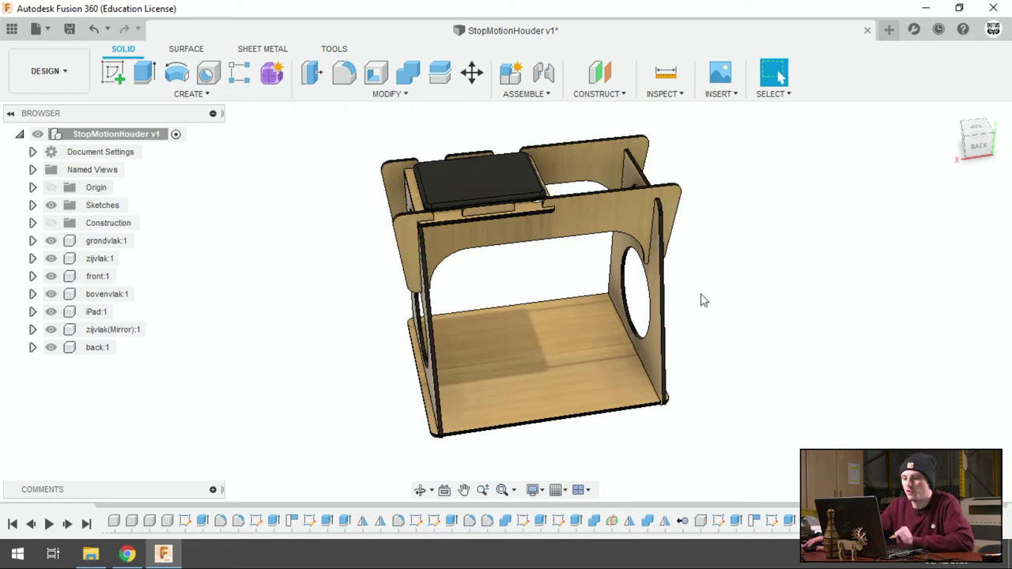
click(93, 556)
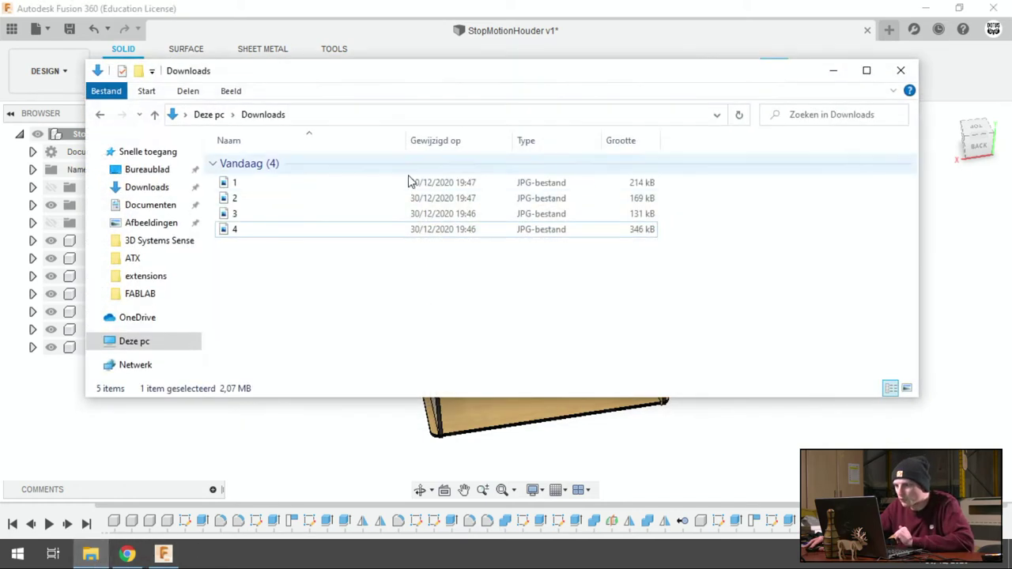
double_click(309, 187)
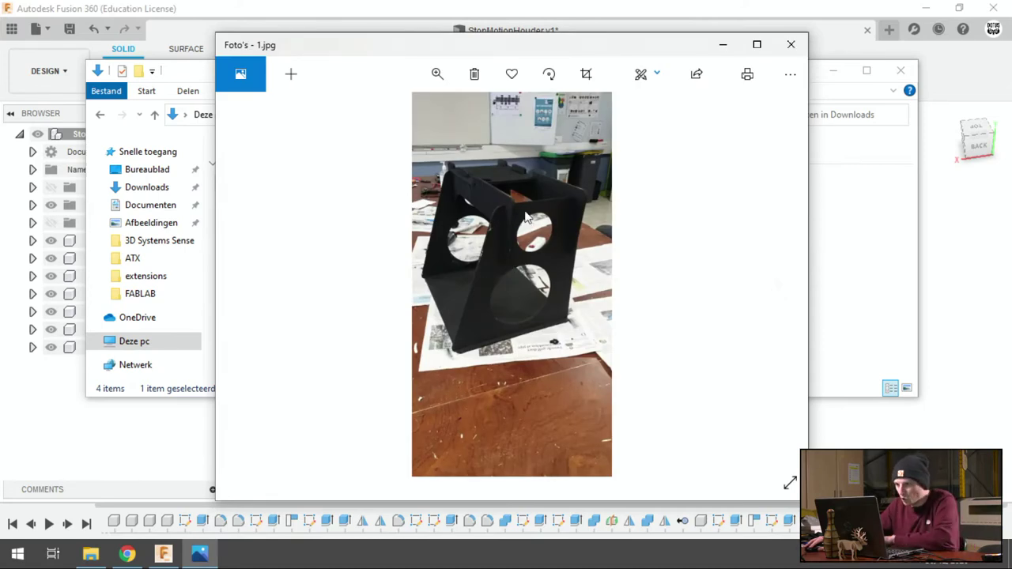
click(757, 44)
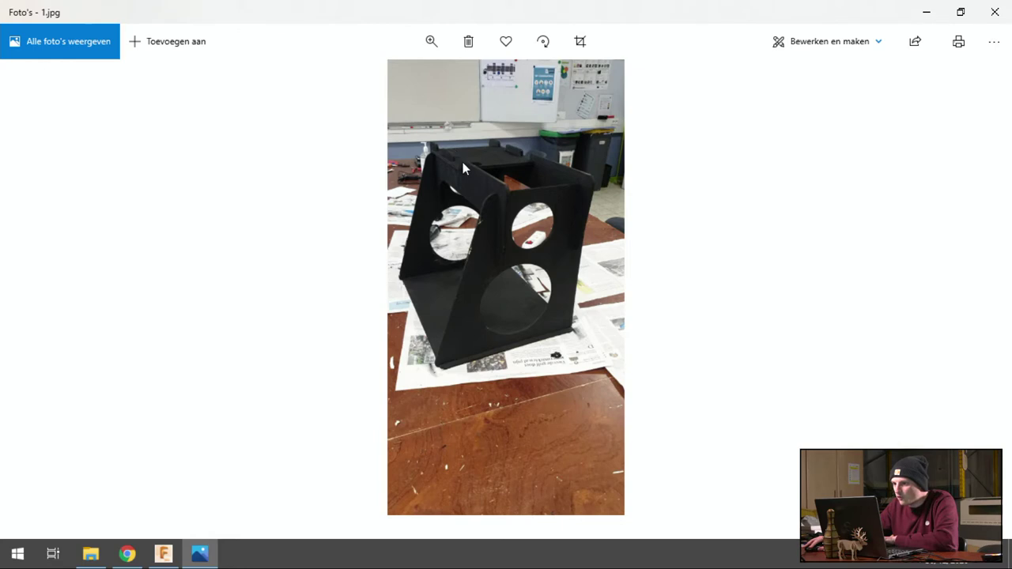
click(975, 289)
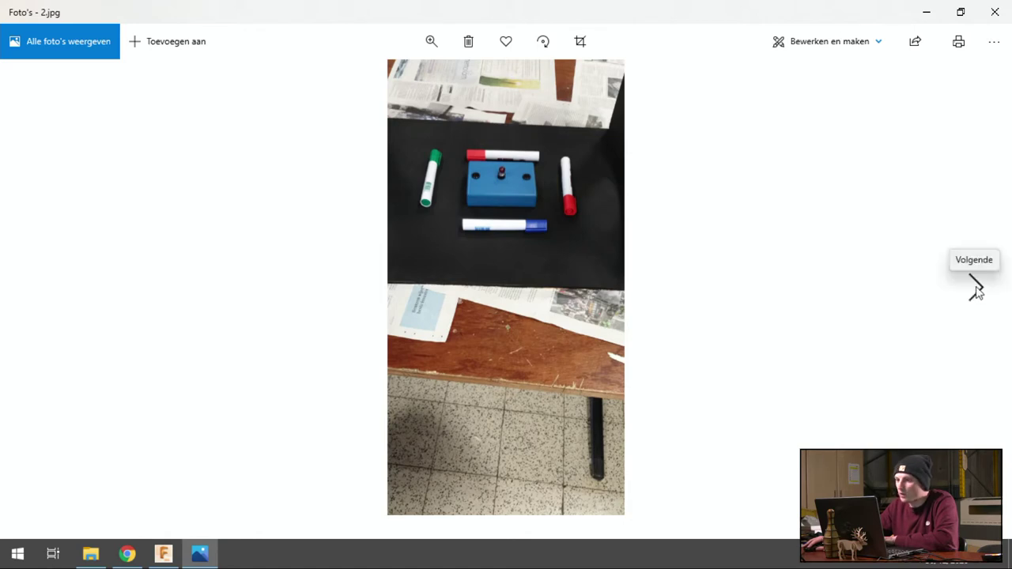
mouse_move(975, 287)
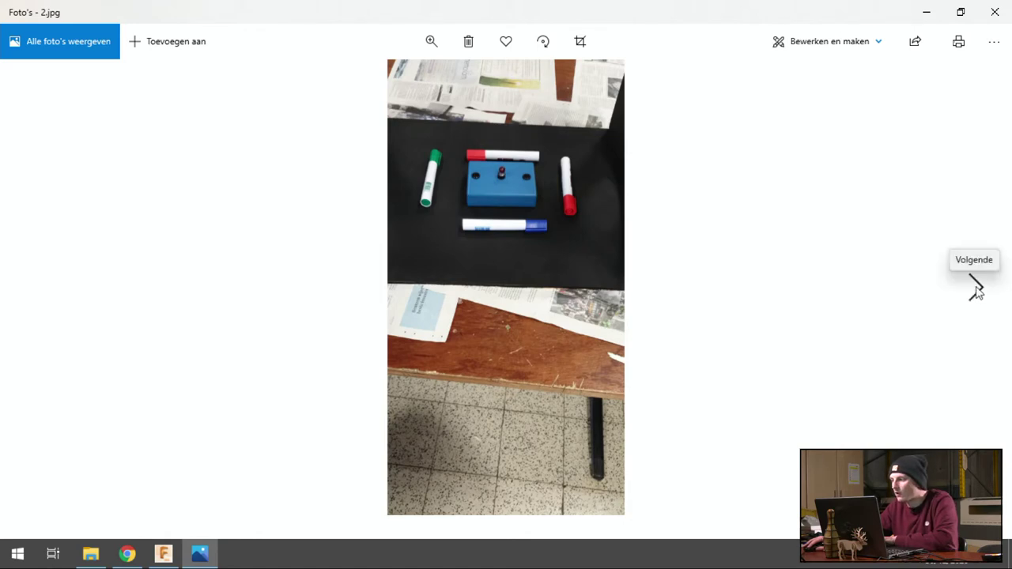
click(975, 288)
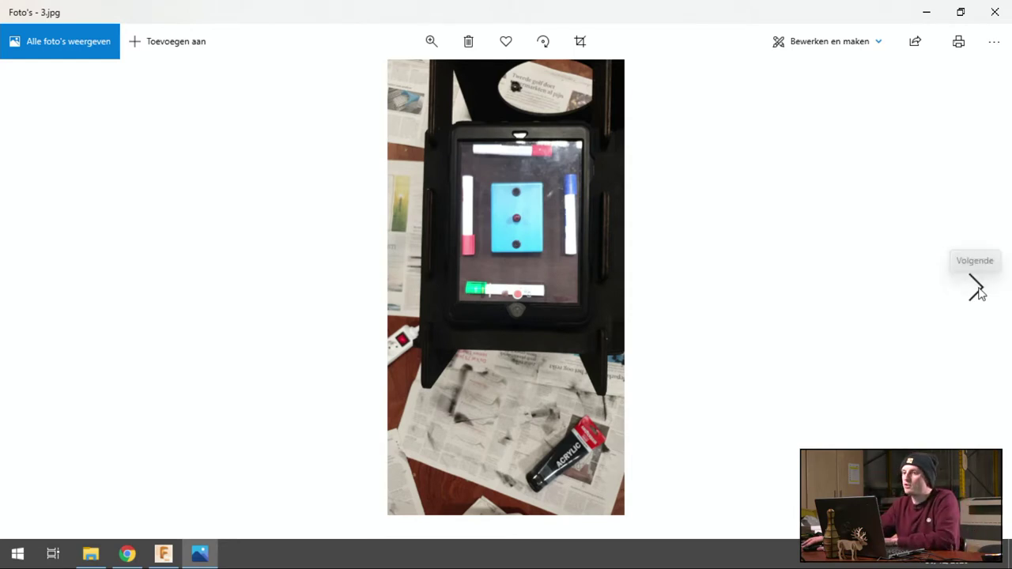
click(977, 287)
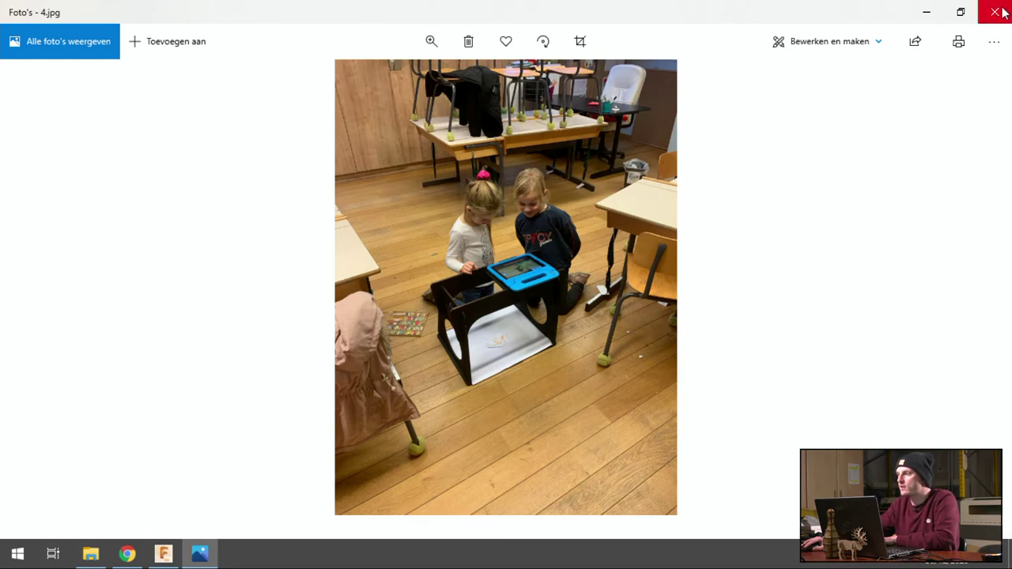
click(998, 11)
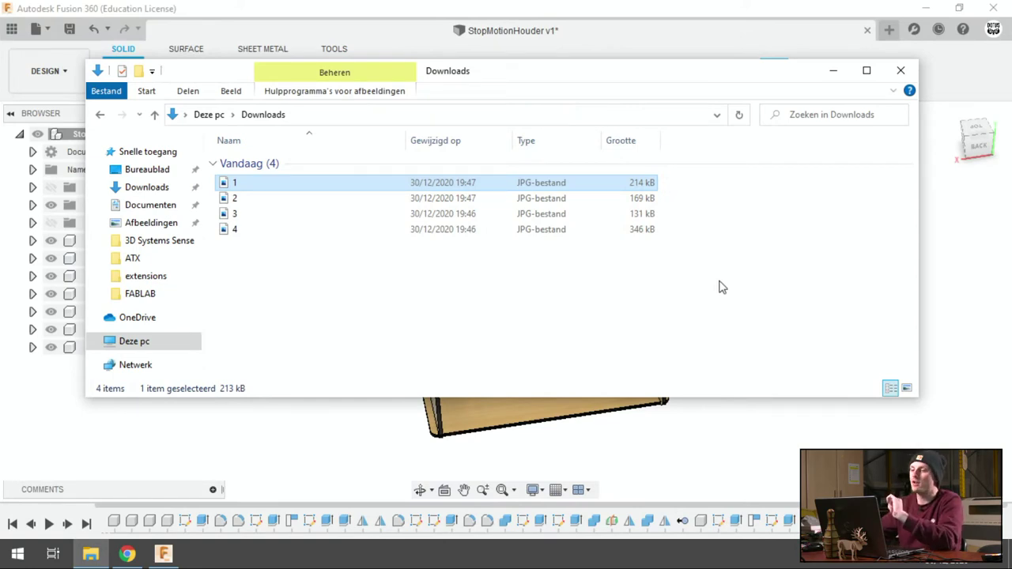
Step: In Change Parameters, set the dikte thickness parameter to 4 mm
click(940, 299)
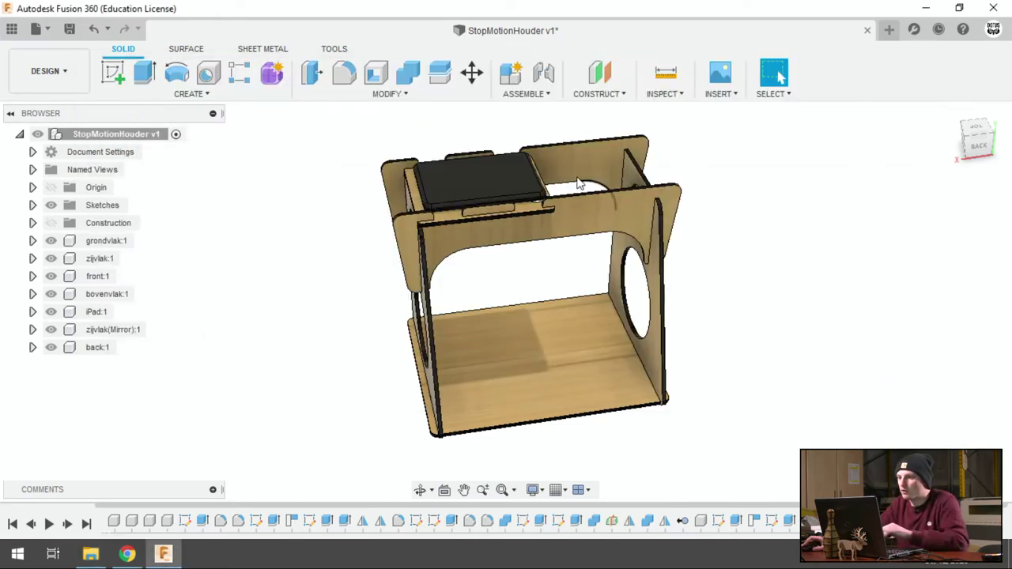
mouse_move(545, 210)
shift+middle_down()
mouse_move(761, 228)
mouse_move(838, 214)
mouse_move(819, 229)
shift+middle_up()
click(411, 95)
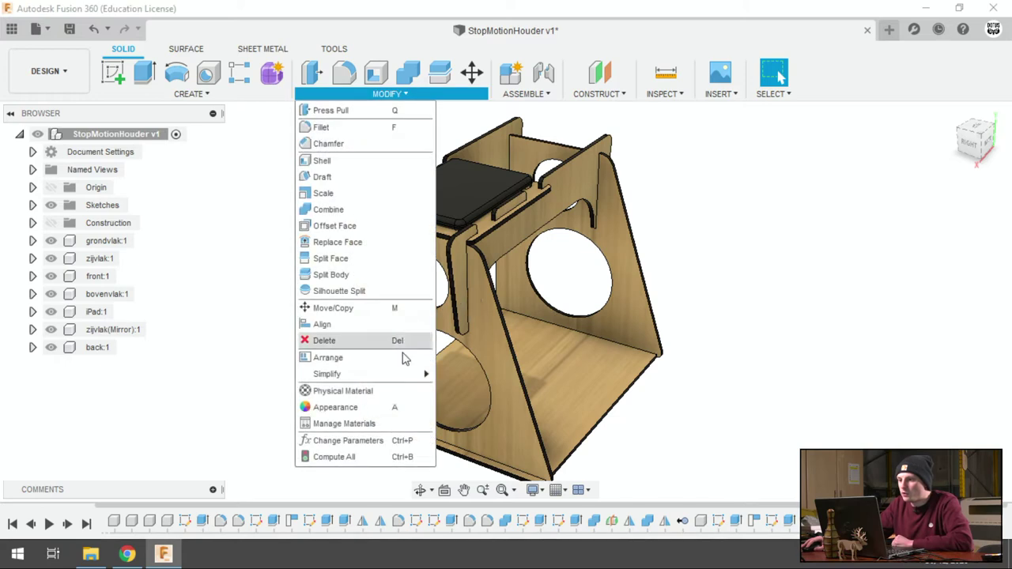
click(376, 442)
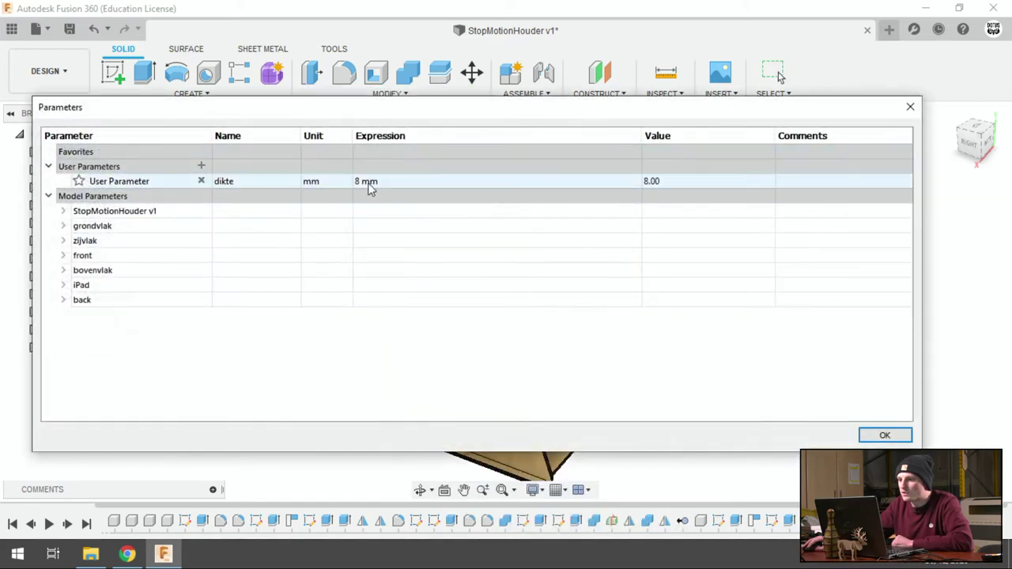
click(360, 184)
drag(413, 106, 510, 112)
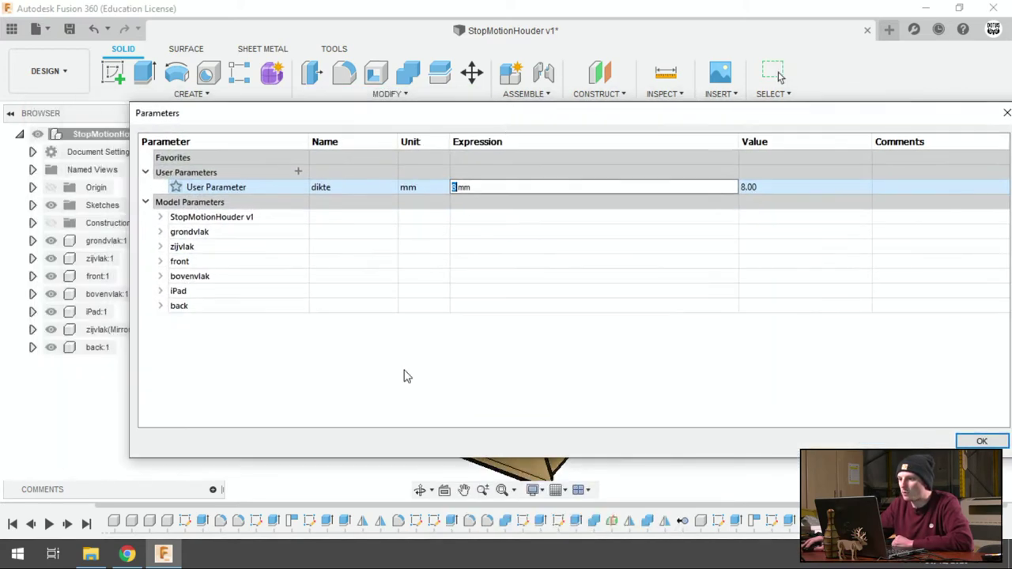
drag(859, 115, 575, 125)
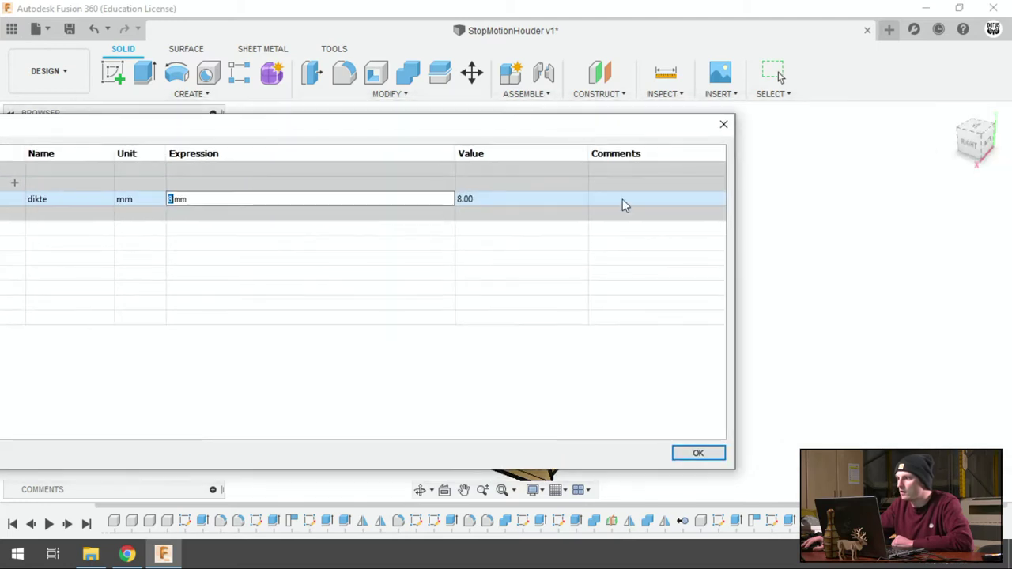
mouse_move(731, 471)
mouse_down()
mouse_move(463, 455)
mouse_move(217, 476)
mouse_up()
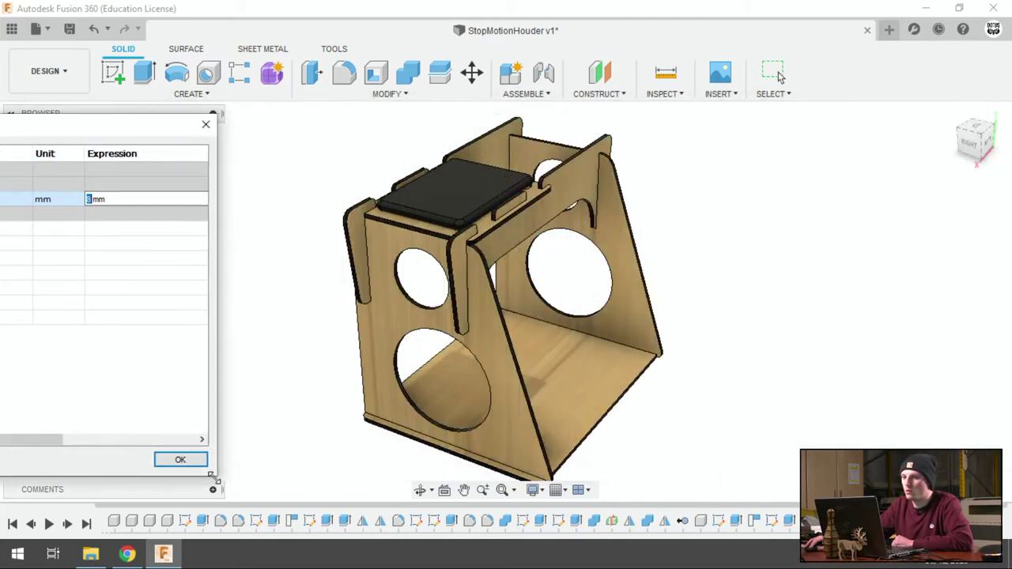
text(4)
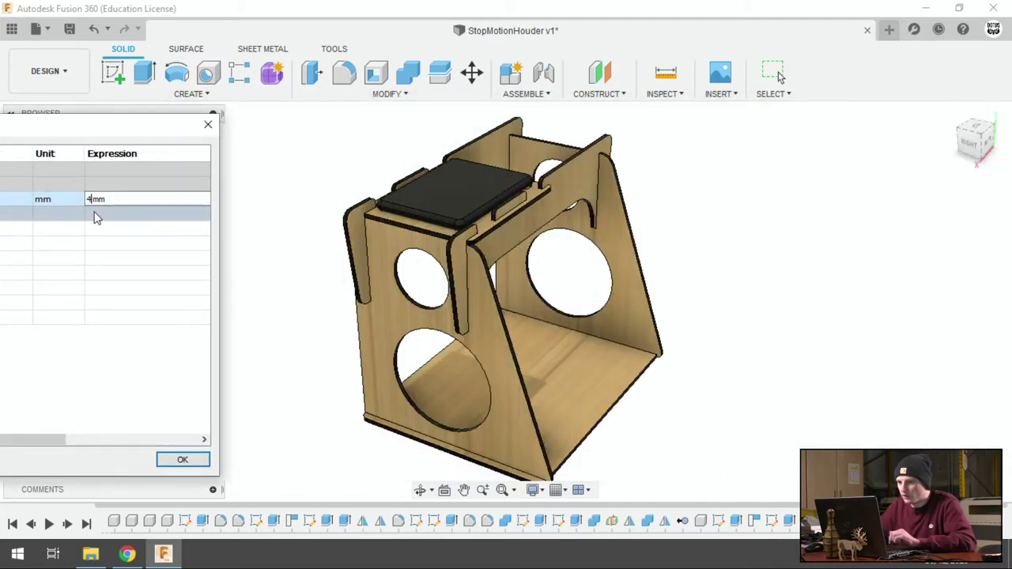
key(Return)
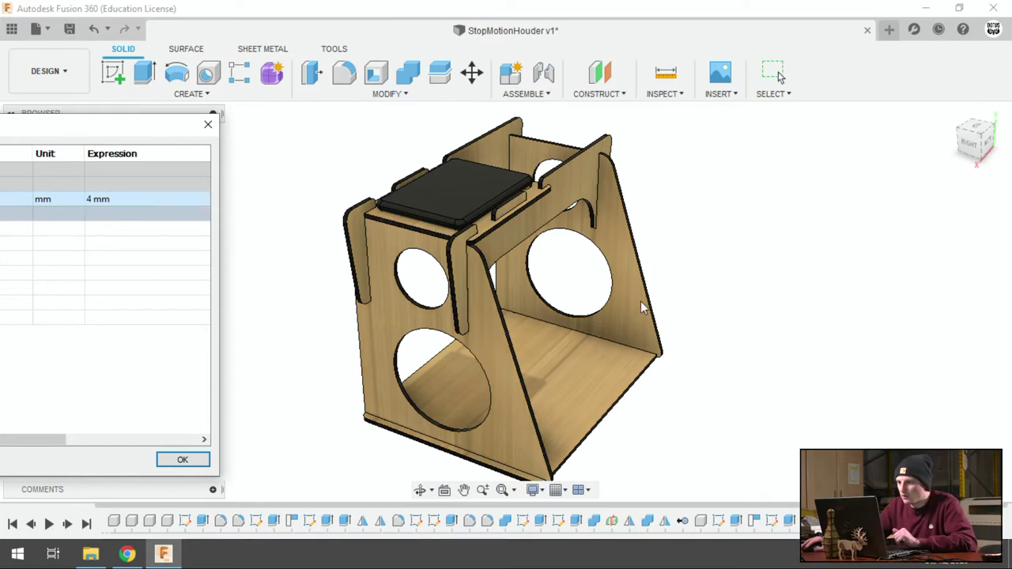
Step: Orbit around the thinner panels, close the parameter list and return to the home view
shift+middle_drag(709, 313, 710, 313)
mouse_move(709, 313)
mouse_down()
mouse_move(648, 303)
mouse_move(630, 319)
mouse_move(705, 340)
mouse_move(732, 290)
mouse_up()
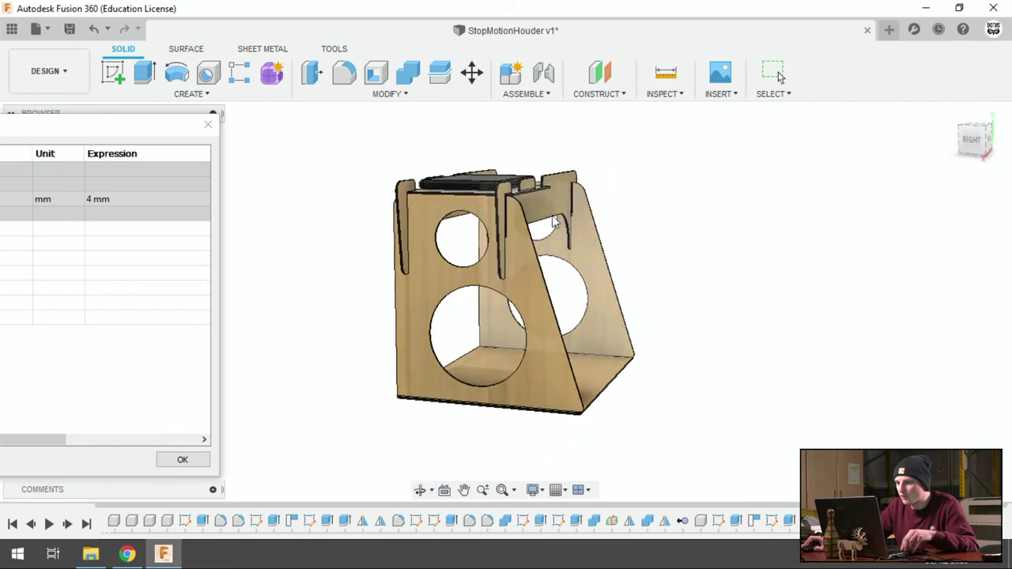
scroll(494, 202, up, 1)
scroll(494, 201, up, 3)
scroll(571, 216, up, 2)
mouse_move(579, 226)
mouse_down()
mouse_move(519, 233)
mouse_move(436, 271)
mouse_move(406, 259)
mouse_move(430, 260)
mouse_up()
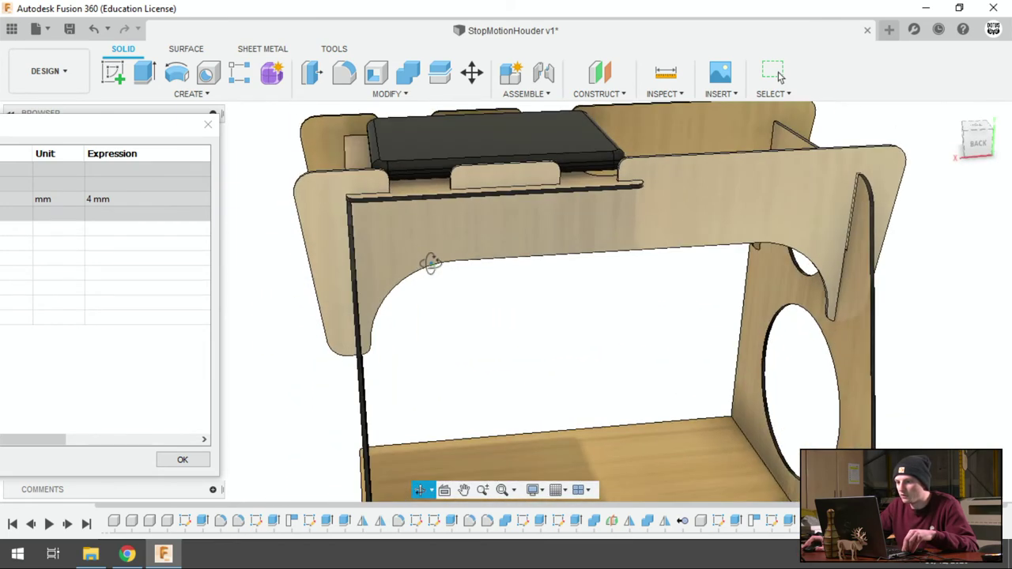
drag(406, 207, 409, 220)
drag(176, 132, 195, 137)
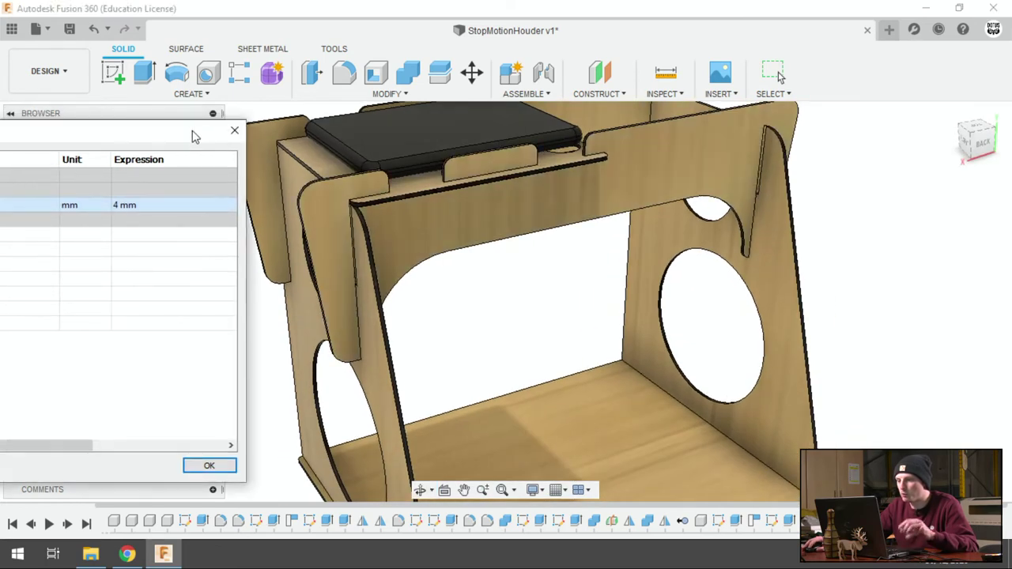
mouse_move(380, 205)
shift+middle_down()
mouse_move(549, 246)
mouse_move(540, 257)
mouse_move(475, 237)
shift+middle_up()
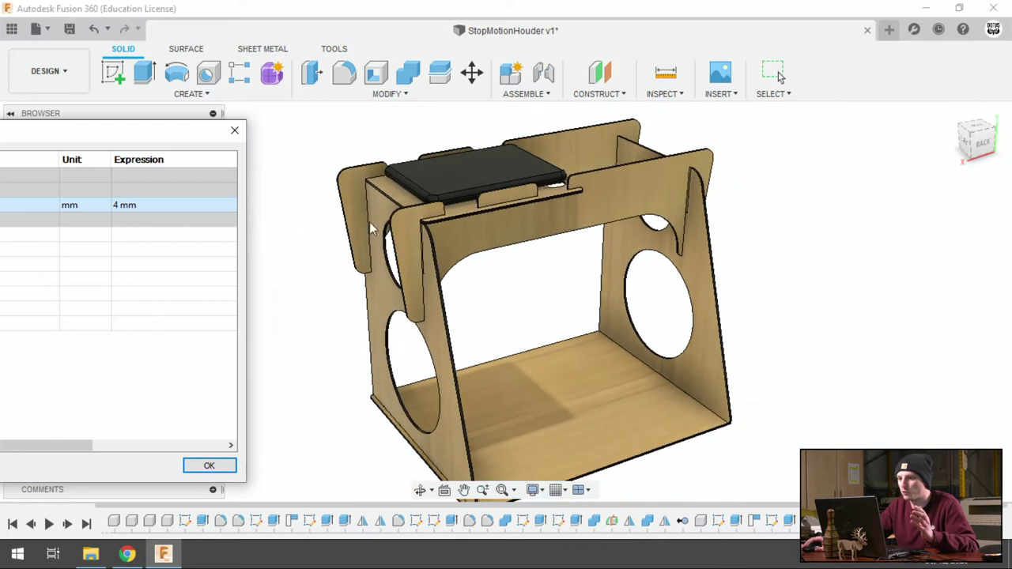
click(229, 136)
mouse_move(655, 276)
shift+middle_down()
mouse_move(678, 245)
mouse_move(664, 258)
shift+middle_up()
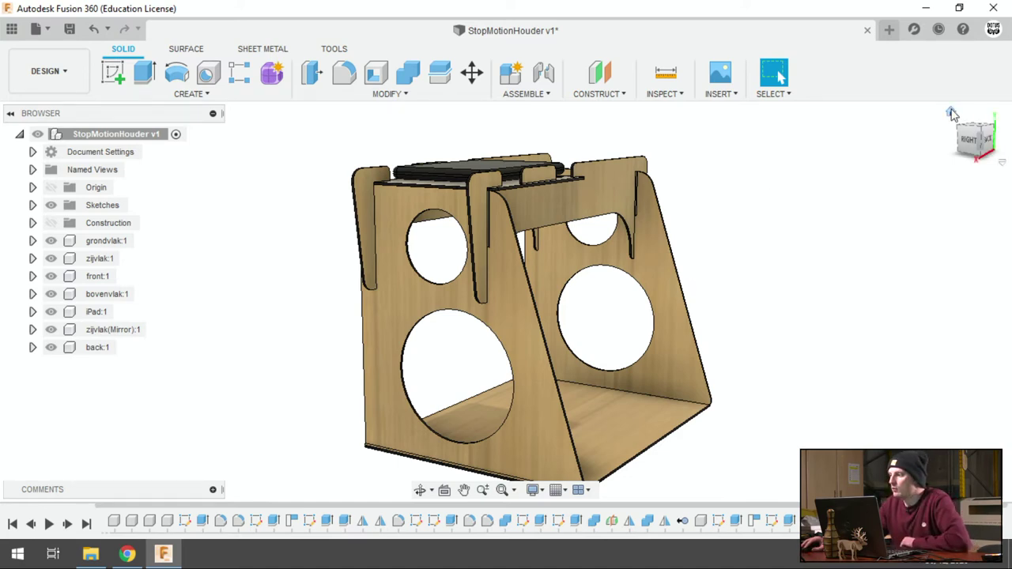
click(951, 112)
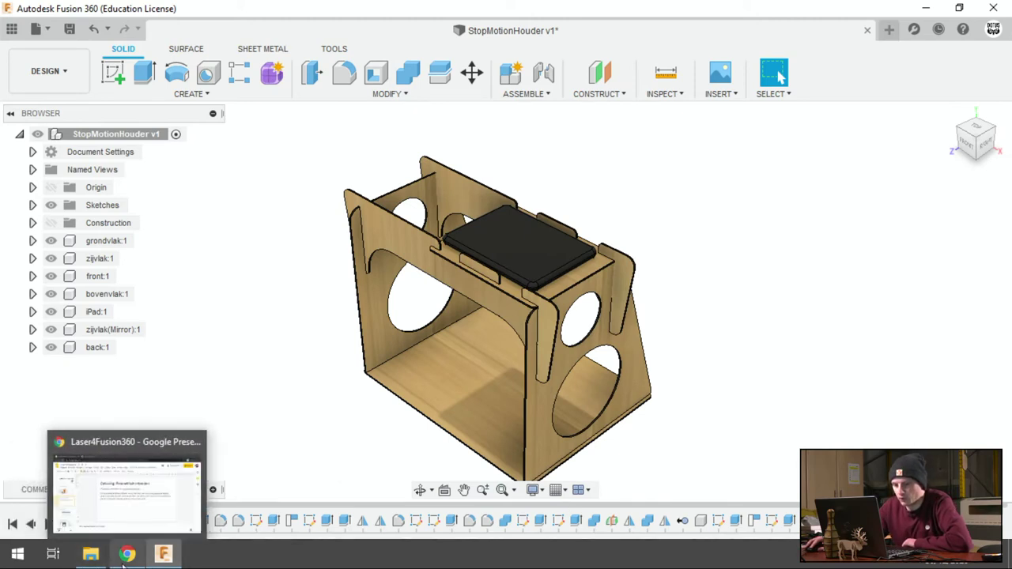
Step: Present slide 4 on defining parameters full screen, ending in the editor on slide 5
click(125, 556)
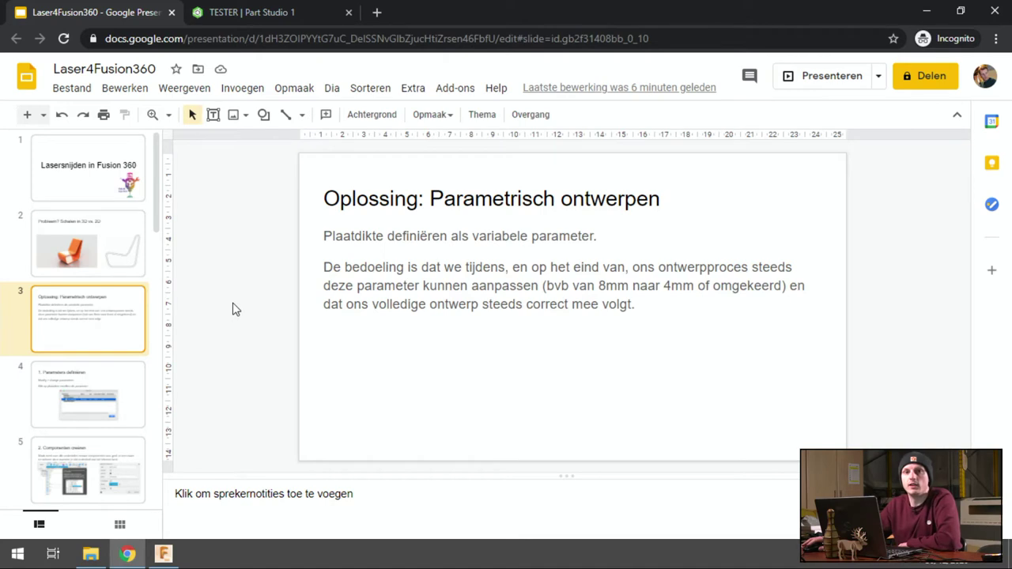
click(88, 397)
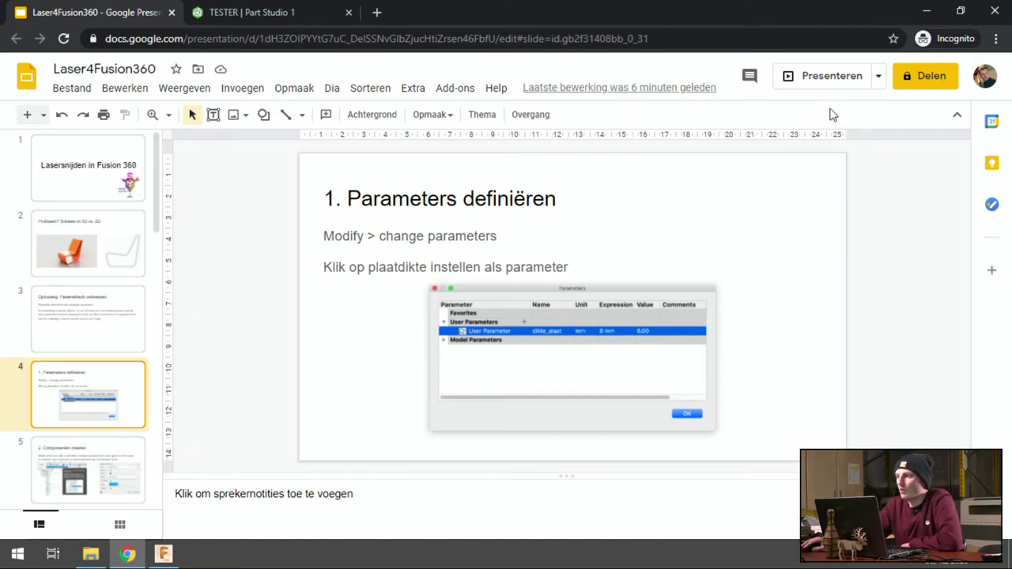
click(815, 84)
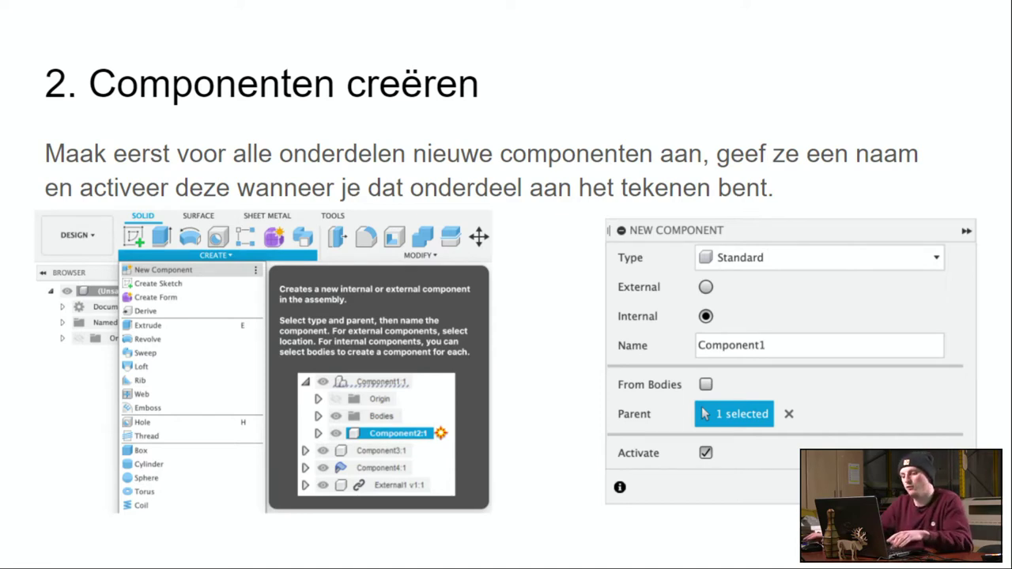
key(Escape)
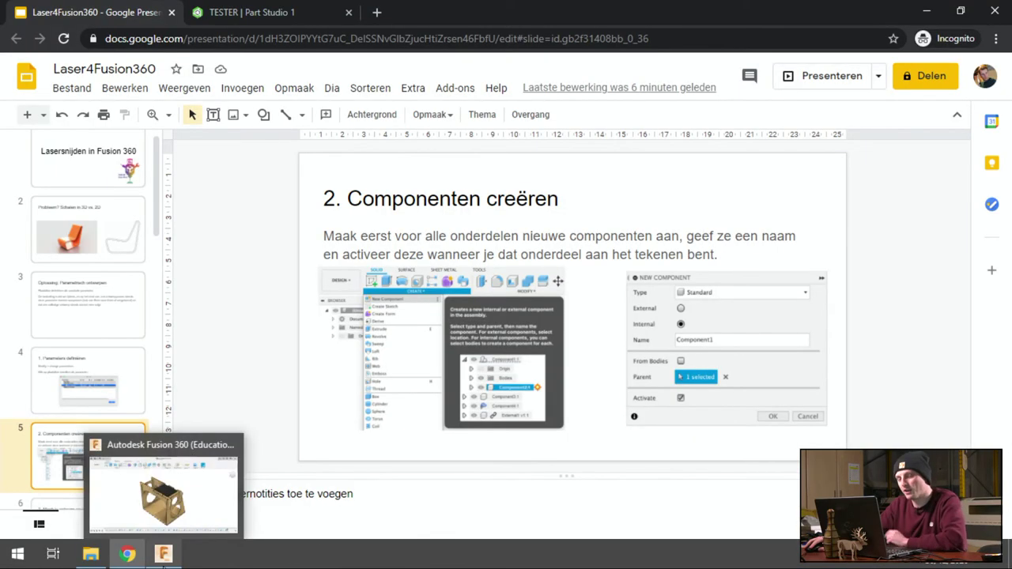
mouse_move(162, 555)
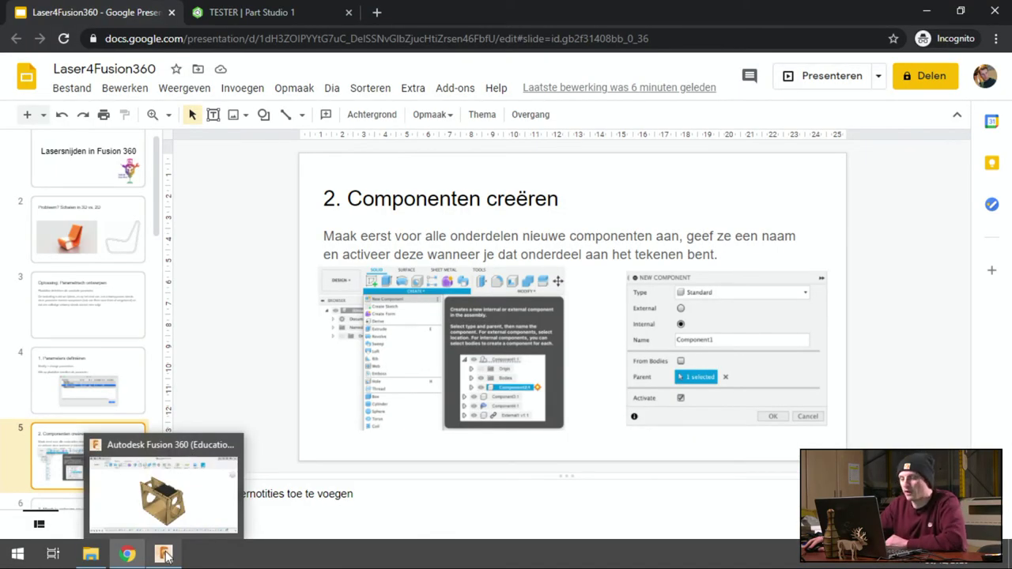
Step: Expand the component tree and briefly hide then show the grondvlak:1 and zijvlak:1 panels
click(166, 555)
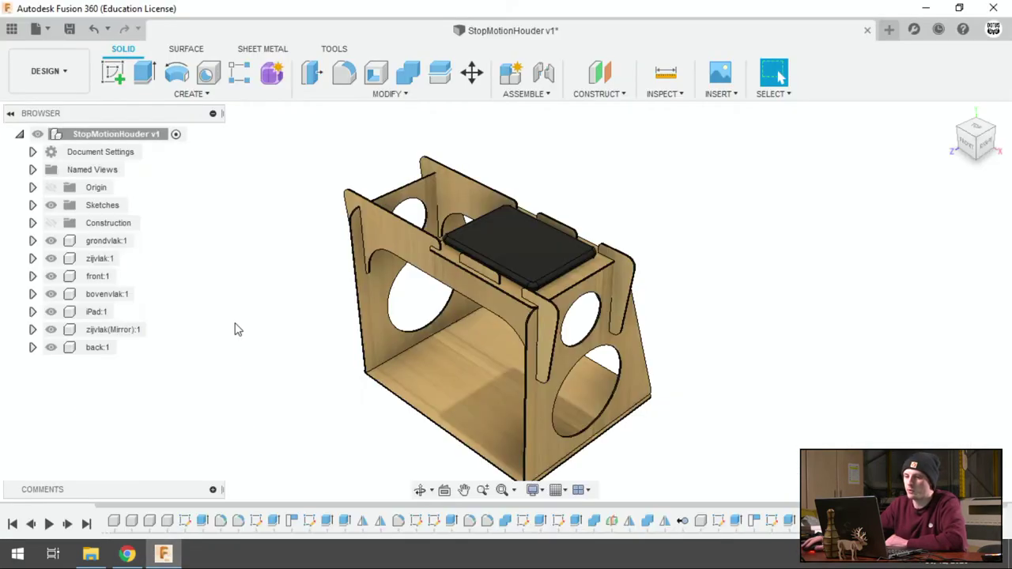
click(20, 134)
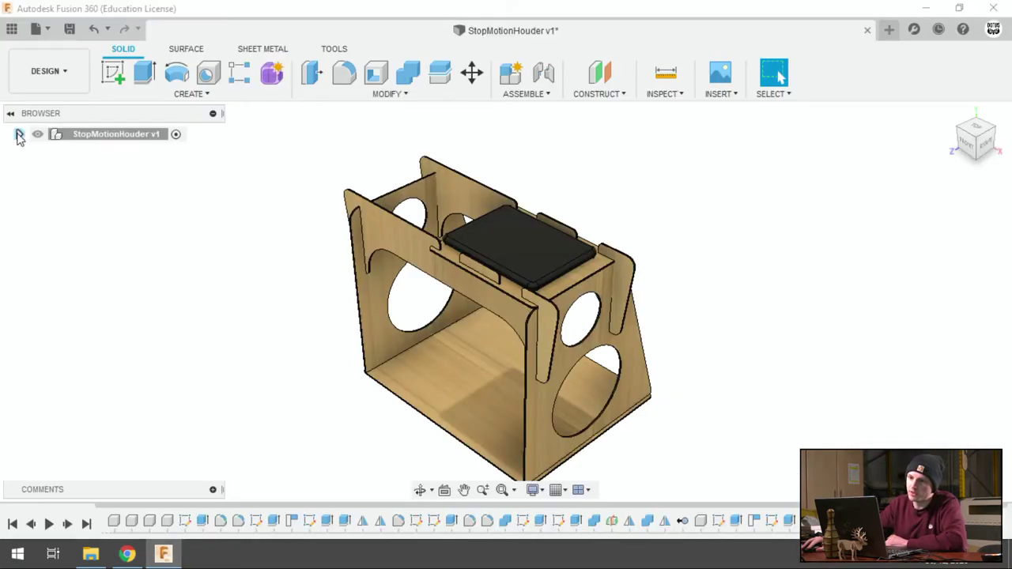
click(20, 134)
click(110, 137)
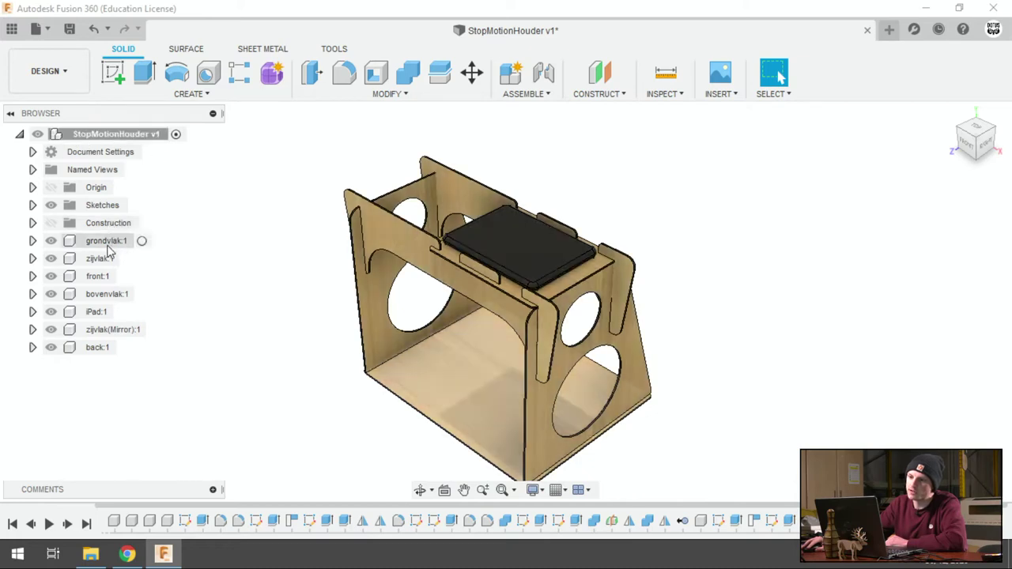
click(51, 241)
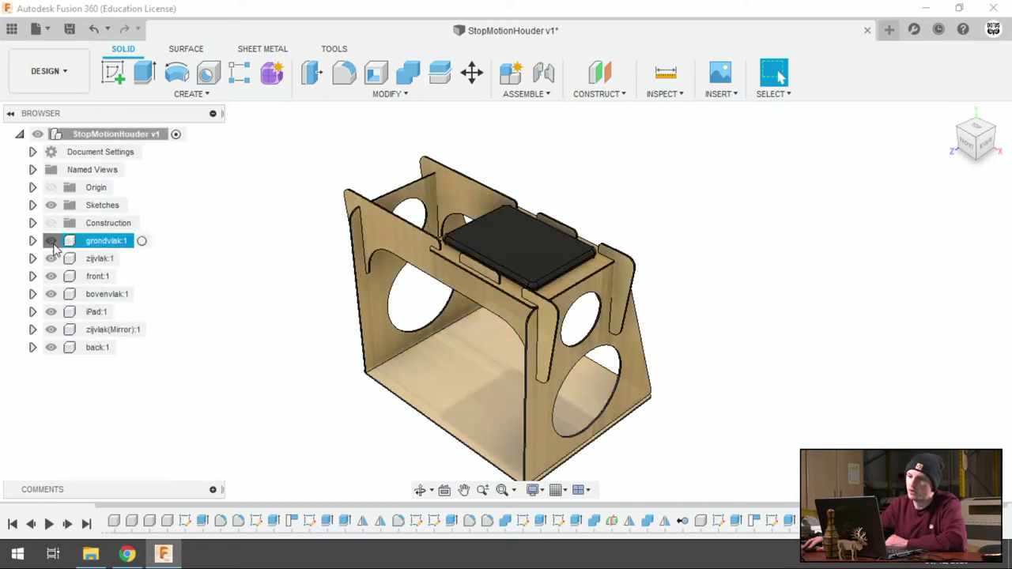
click(50, 241)
click(51, 258)
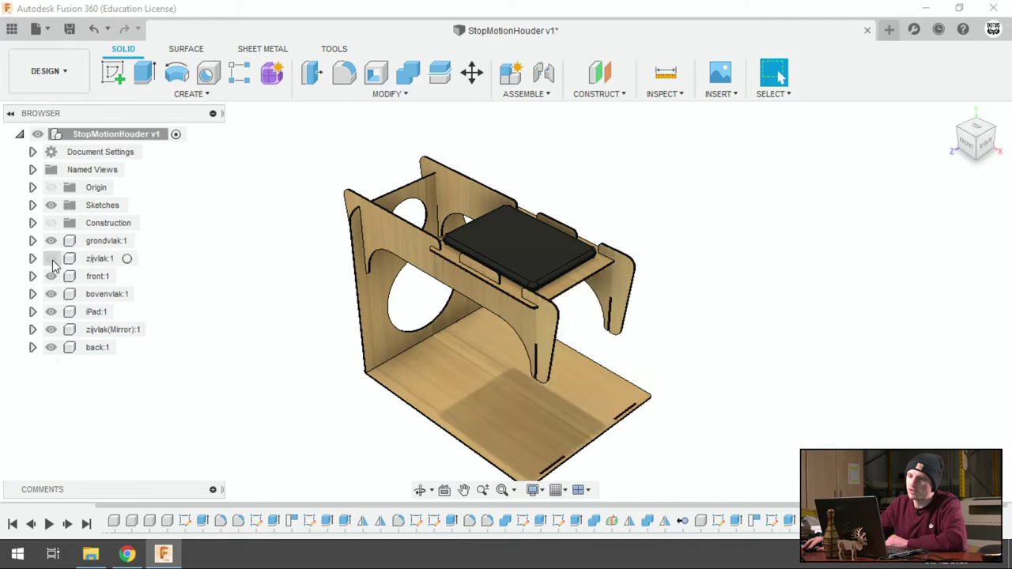
click(51, 259)
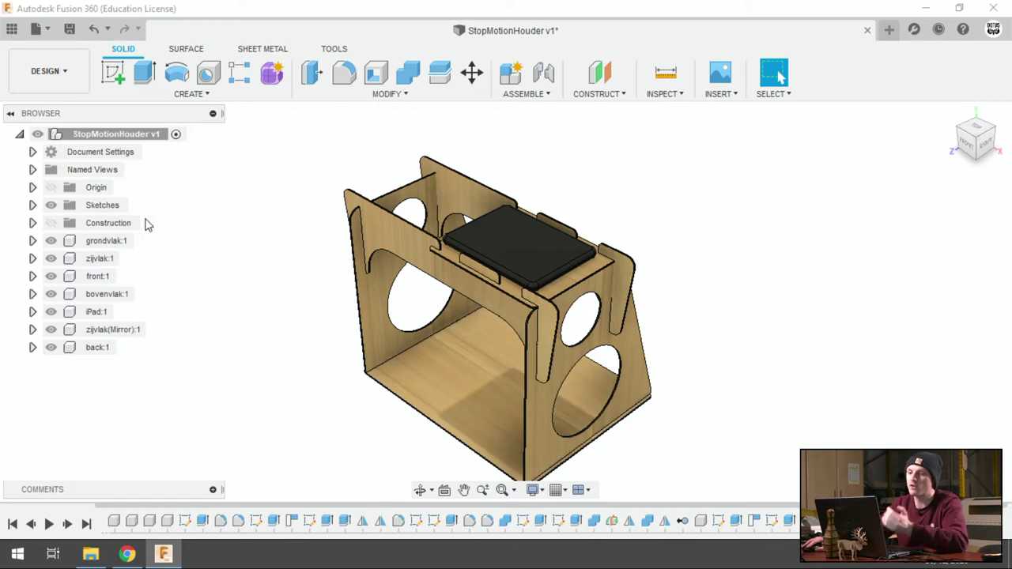
Step: Activate the grondvlak:1 component, then reactivate the top-level StopMotionHouder component
click(141, 240)
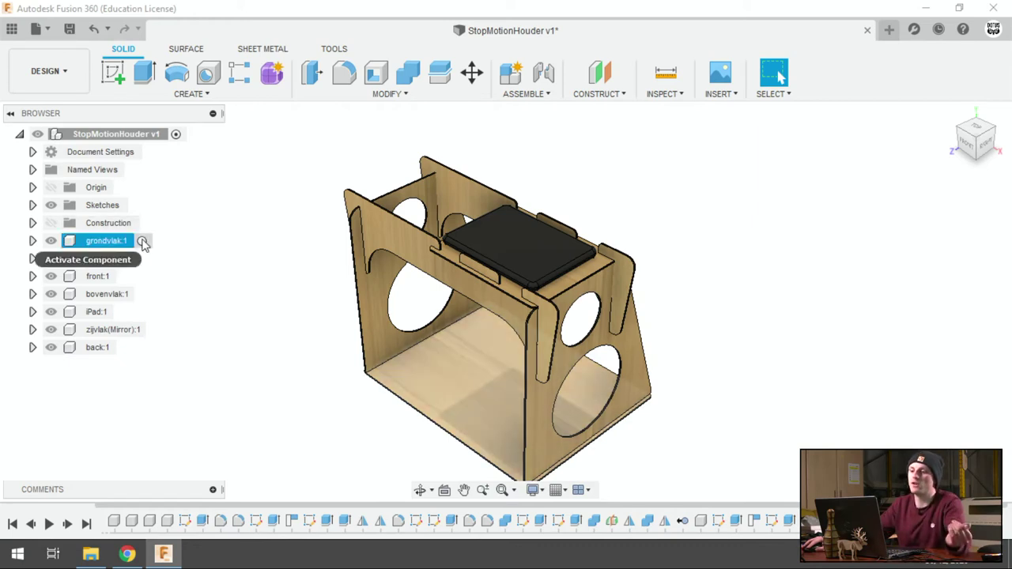
click(247, 489)
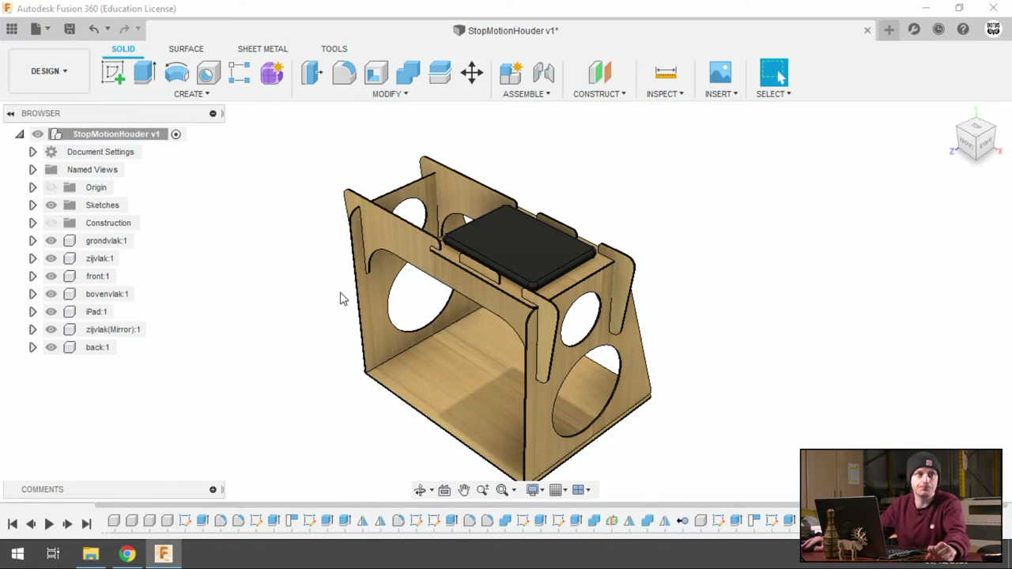
click(117, 242)
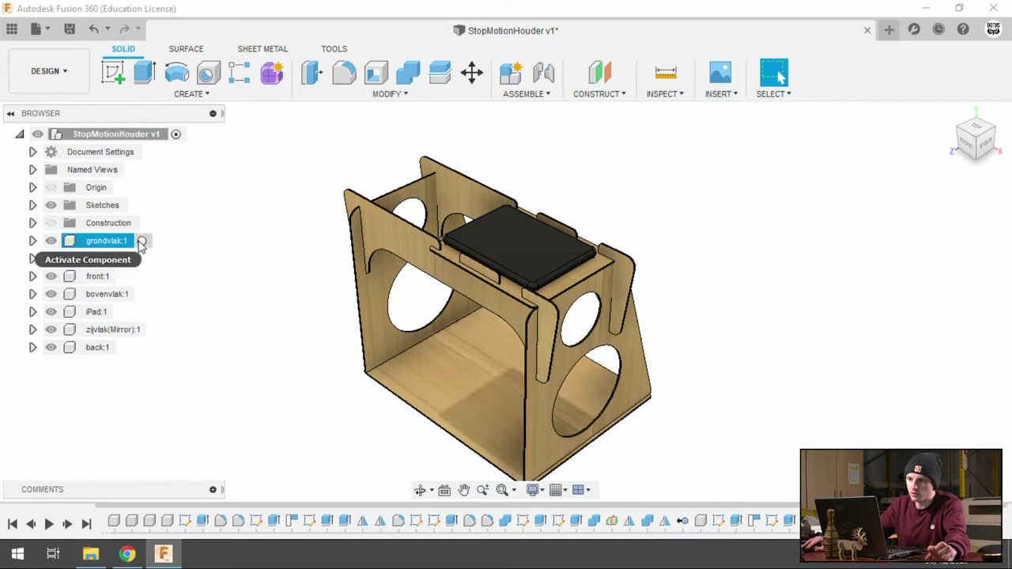
click(141, 242)
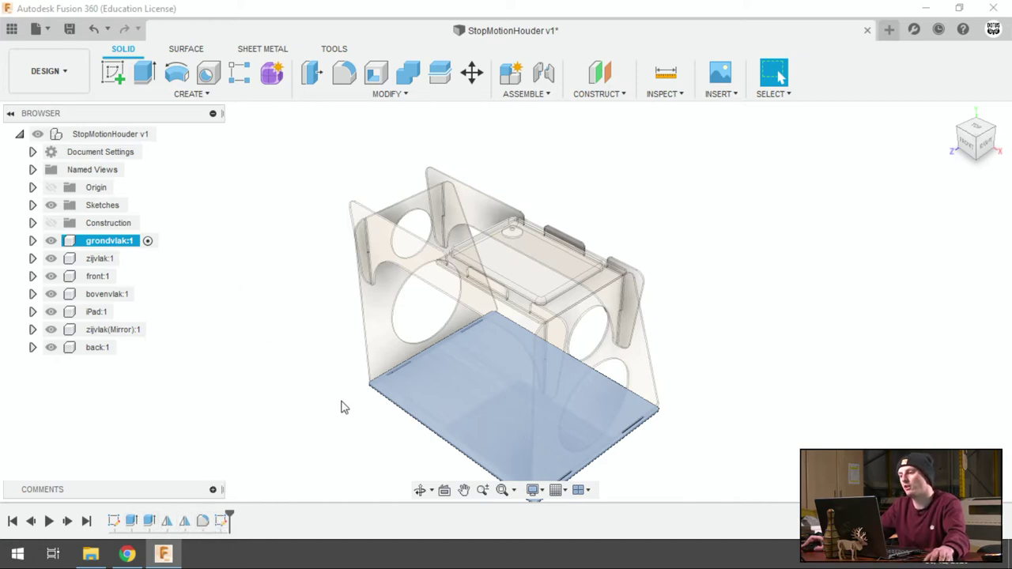
shift+middle_drag(341, 408, 327, 350)
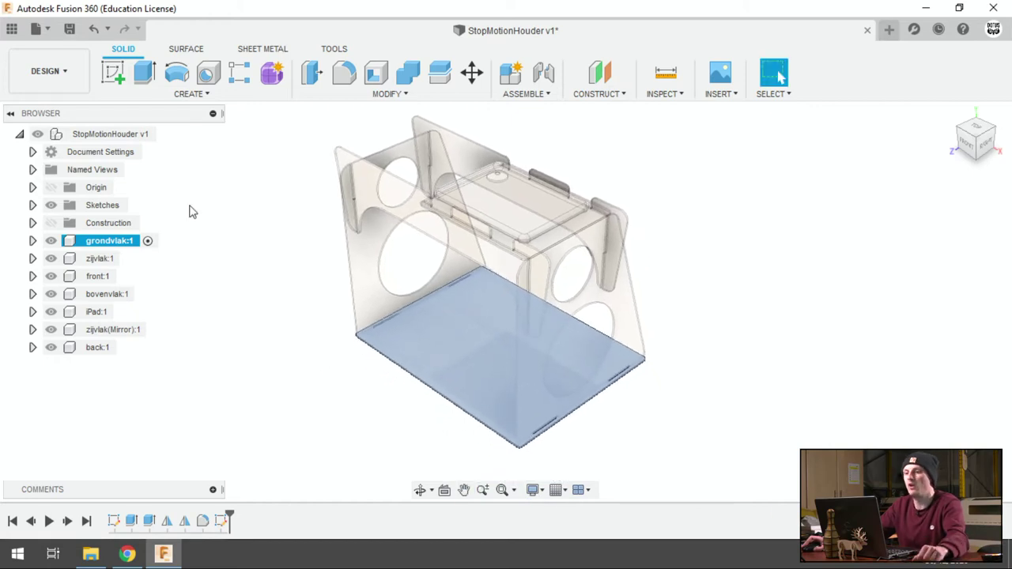
click(175, 134)
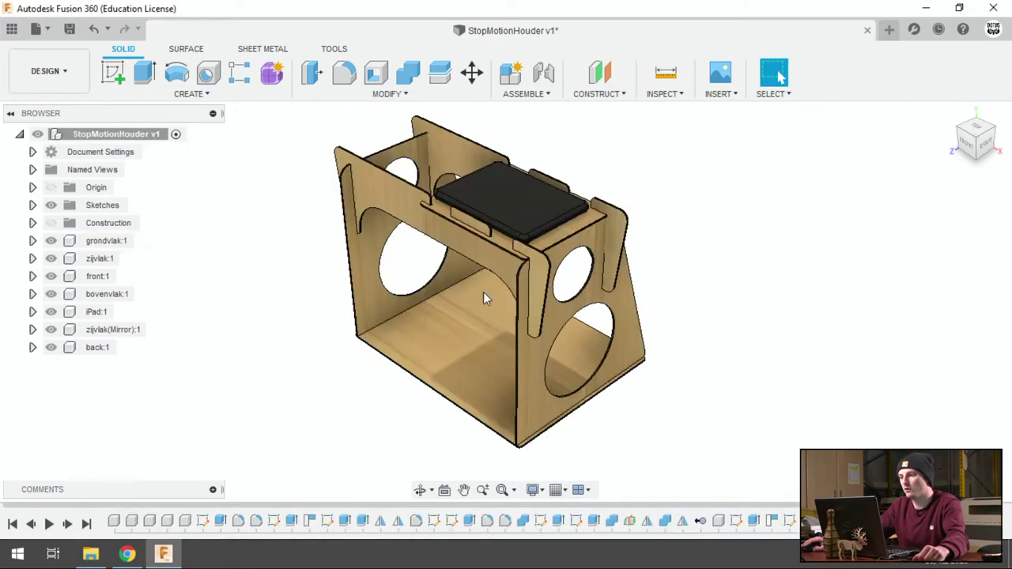
Step: Hide the iPad:1 body, orbit over the top plates, undo the flat layout and return home
click(55, 311)
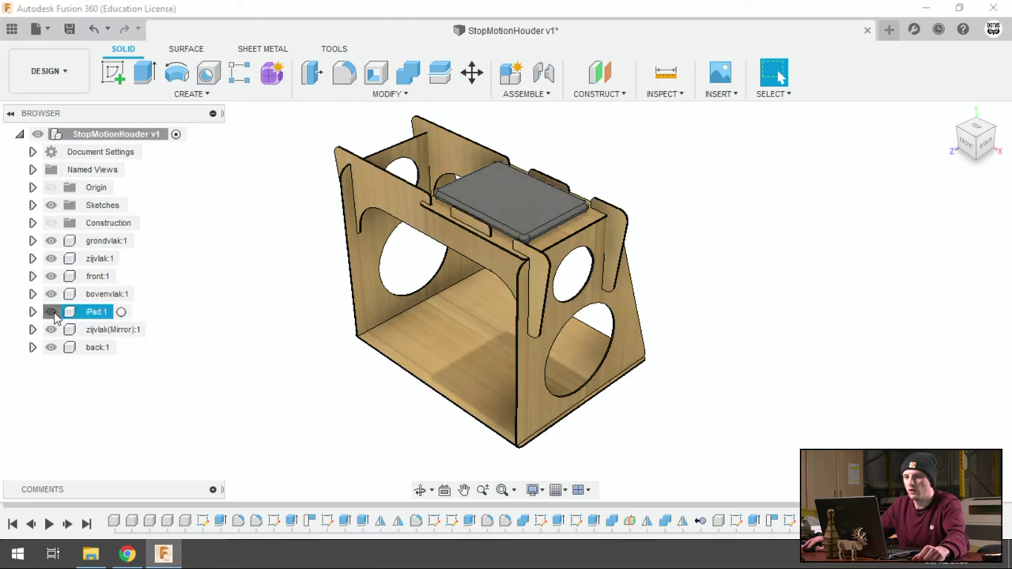
click(53, 312)
shift+middle_drag(307, 165, 429, 368)
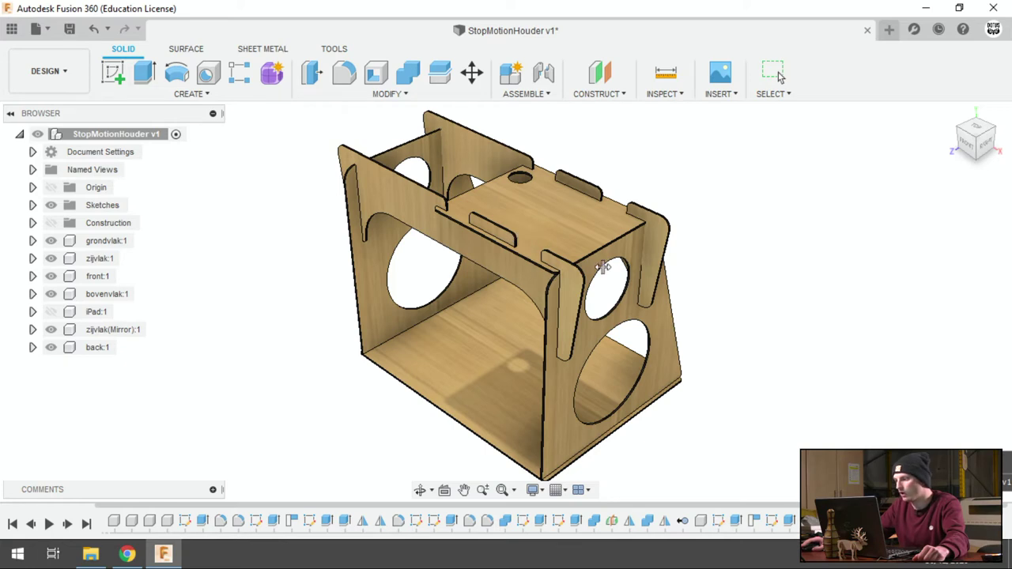
mouse_move(519, 240)
shift+middle_down()
mouse_move(788, 285)
mouse_move(341, 235)
mouse_move(364, 228)
mouse_move(380, 269)
mouse_move(368, 435)
mouse_move(316, 212)
shift+middle_up()
mouse_move(854, 313)
shift+middle_down()
mouse_move(877, 300)
mouse_move(786, 366)
mouse_move(796, 332)
shift+middle_up()
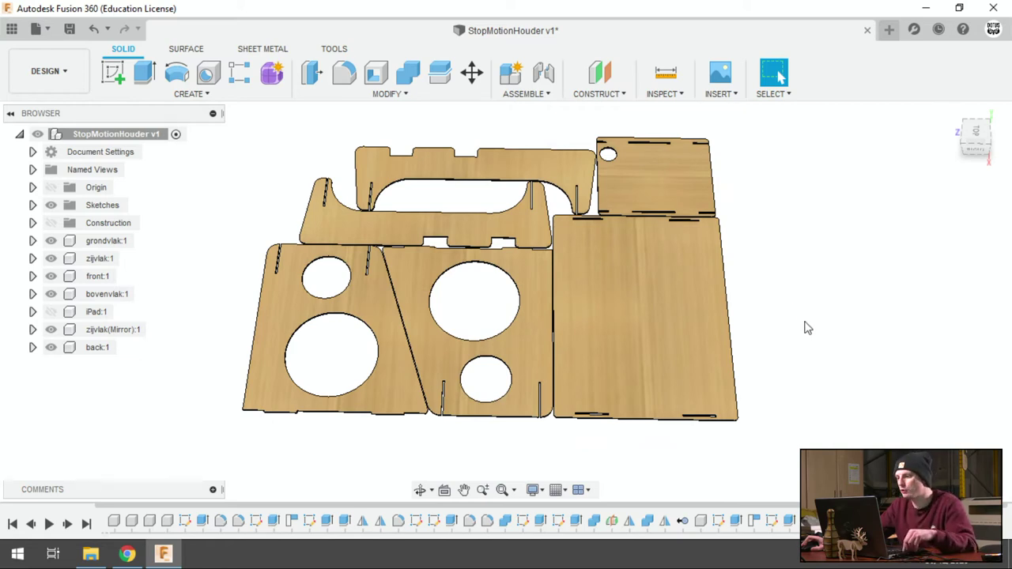
mouse_move(804, 328)
shift+middle_down()
mouse_move(822, 298)
mouse_move(797, 306)
mouse_move(802, 287)
mouse_move(805, 297)
shift+middle_up()
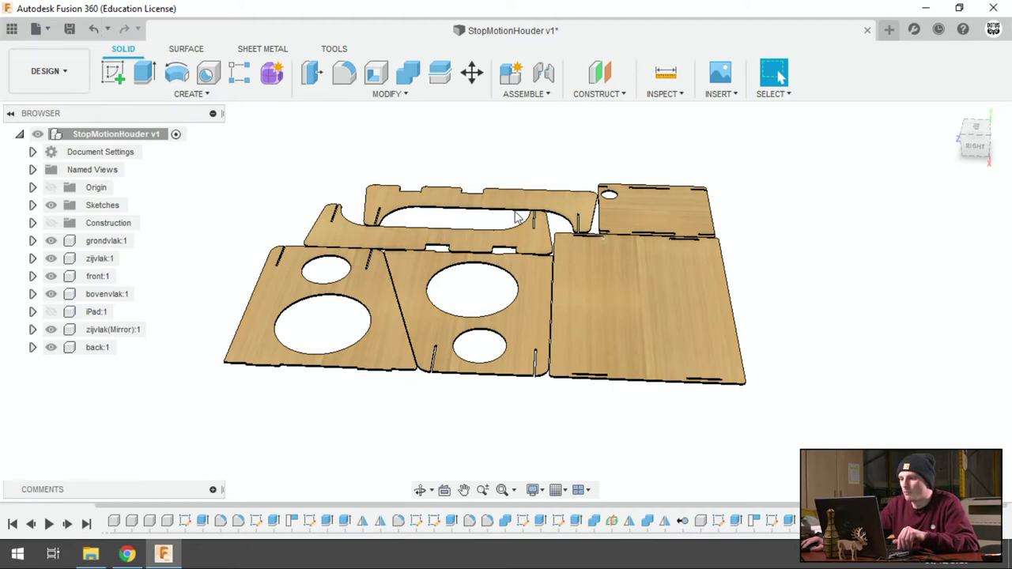
click(87, 32)
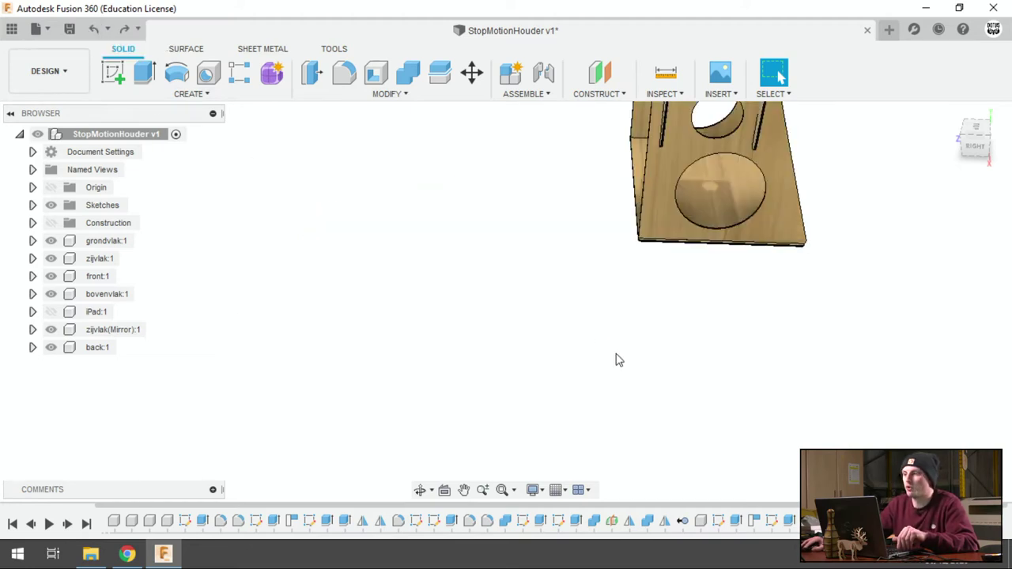
click(953, 111)
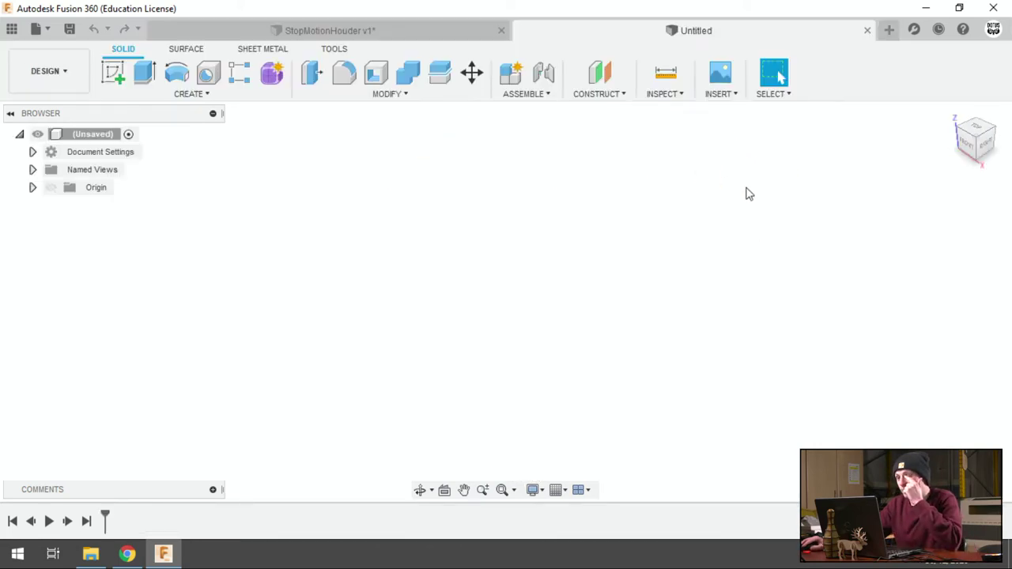
Step: Open Change Parameters, enlarge the window and add a user parameter named plaat in mm
click(404, 94)
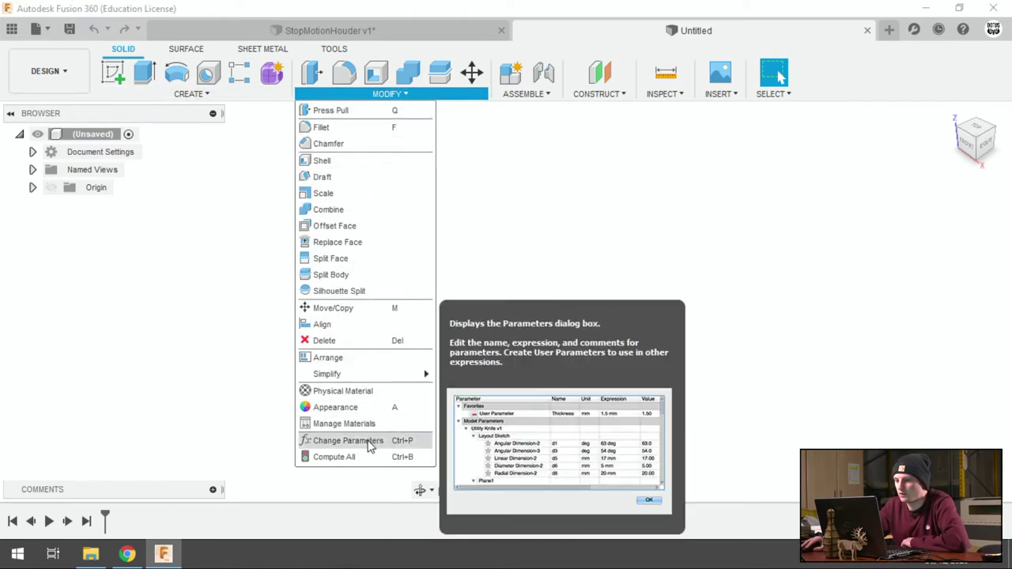
click(370, 441)
mouse_move(163, 136)
mouse_down()
mouse_move(637, 140)
mouse_move(502, 106)
mouse_up()
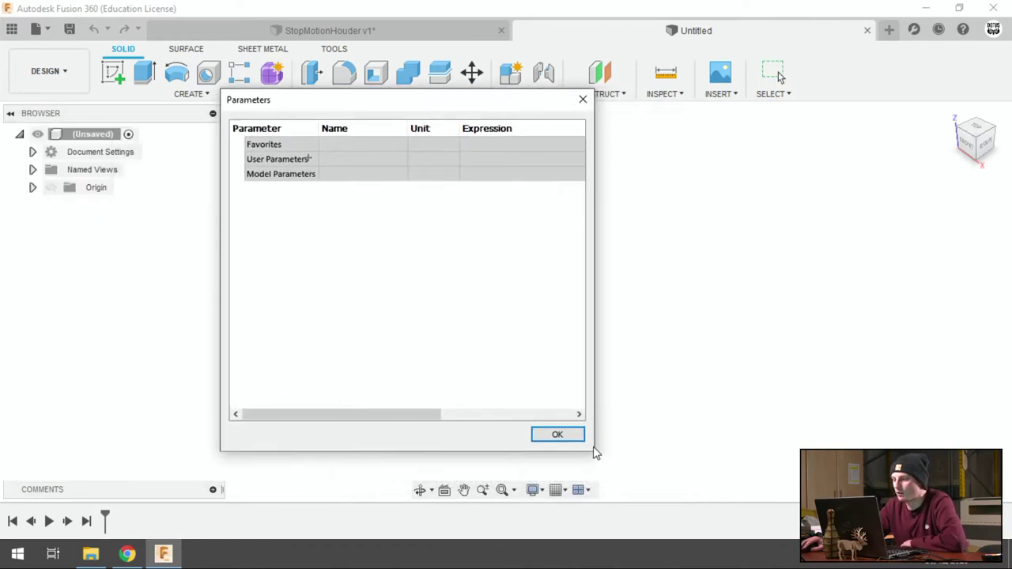
drag(594, 452, 861, 479)
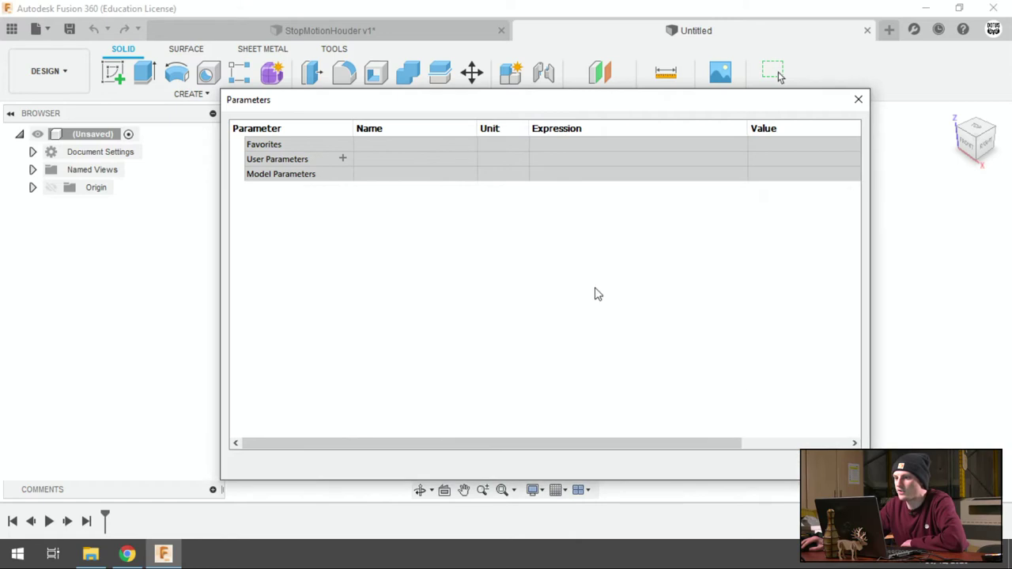
click(342, 158)
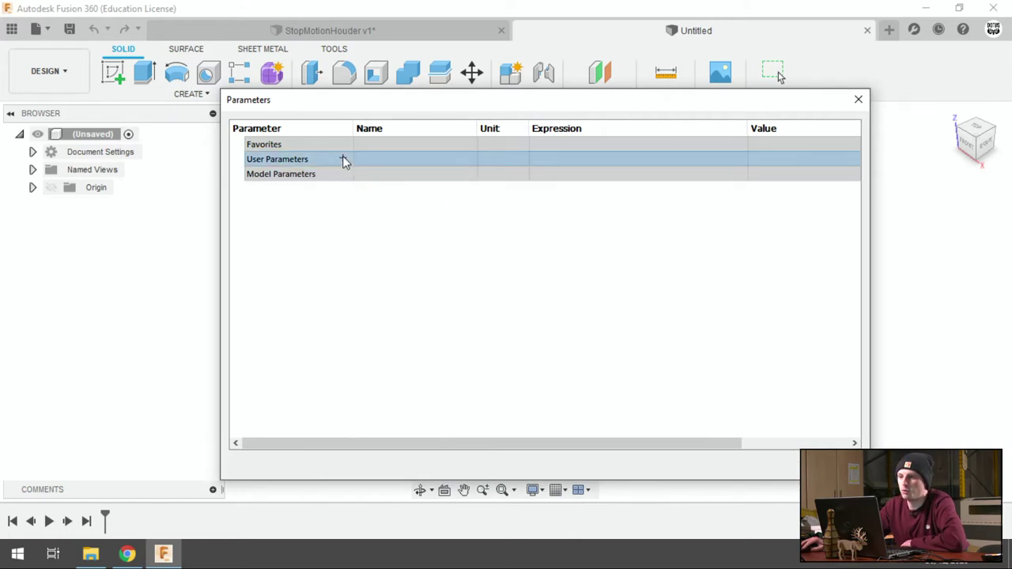
click(529, 245)
text(plaat)
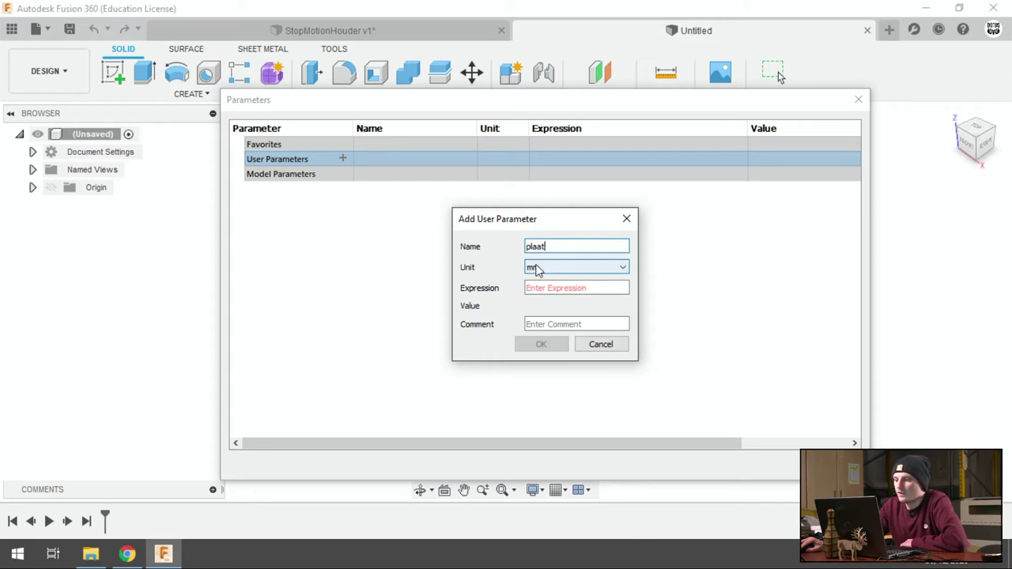
Step: Keep unit mm, give plaat the expression 8, confirm, and close the Parameters dialog
click(535, 268)
click(544, 269)
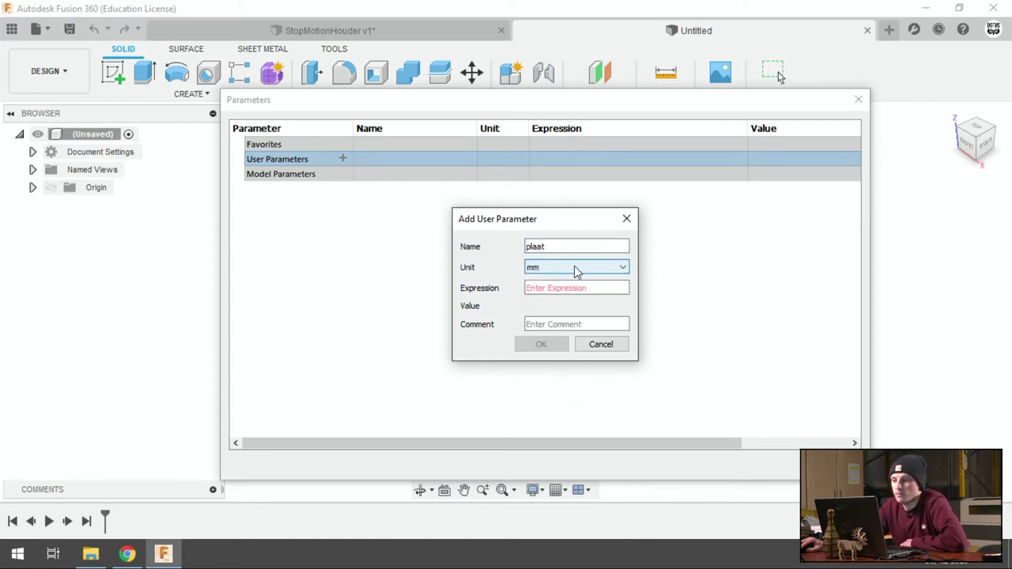
click(622, 271)
mouse_move(624, 293)
mouse_down()
mouse_move(621, 343)
mouse_move(631, 280)
mouse_up()
click(595, 272)
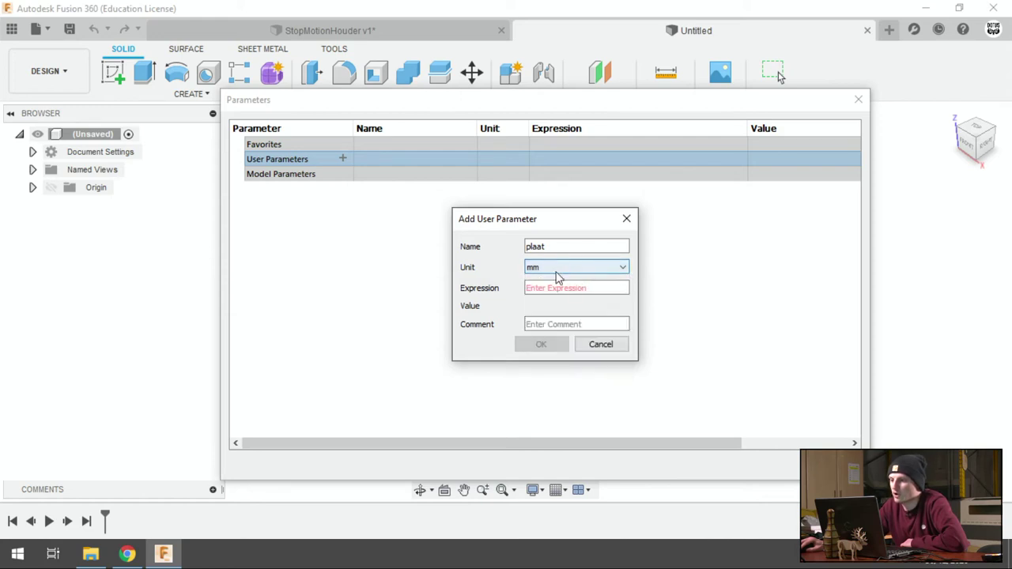
click(548, 288)
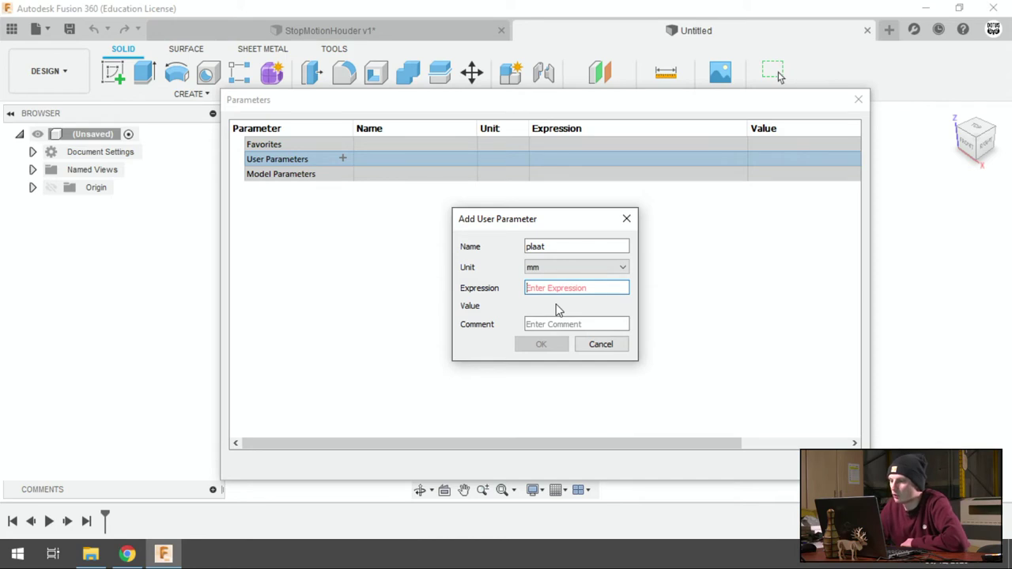
text(8)
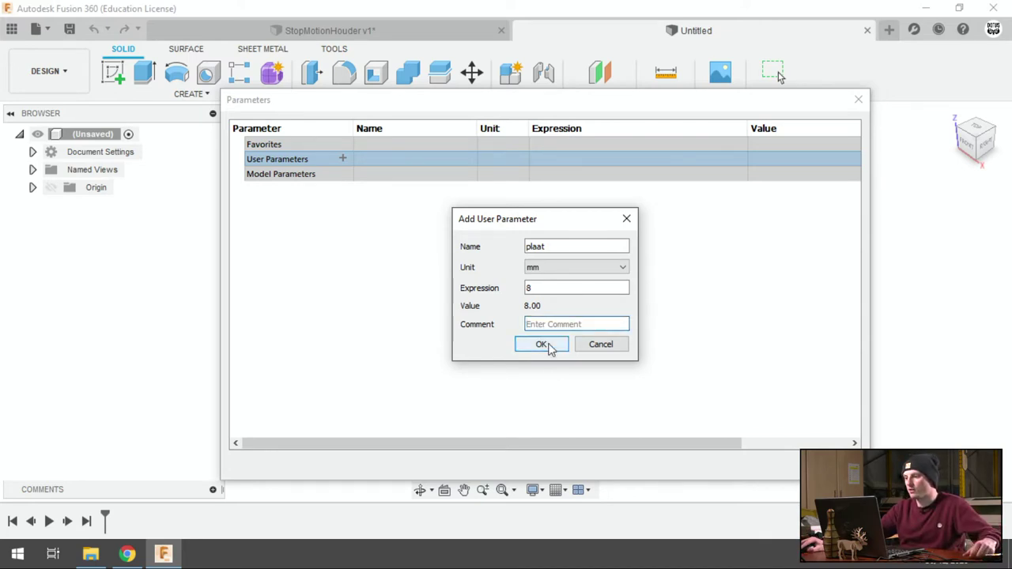
click(541, 345)
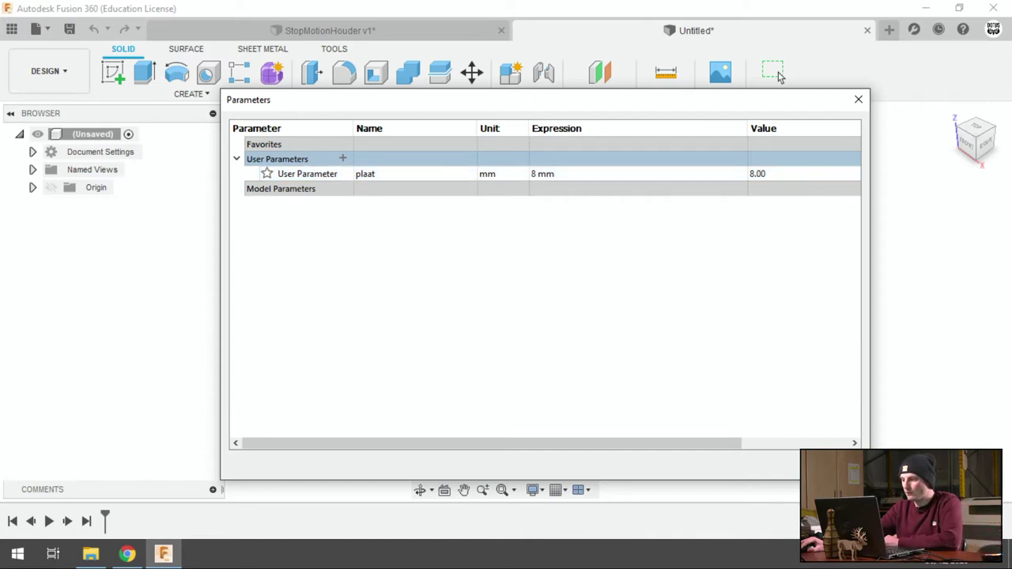
click(779, 75)
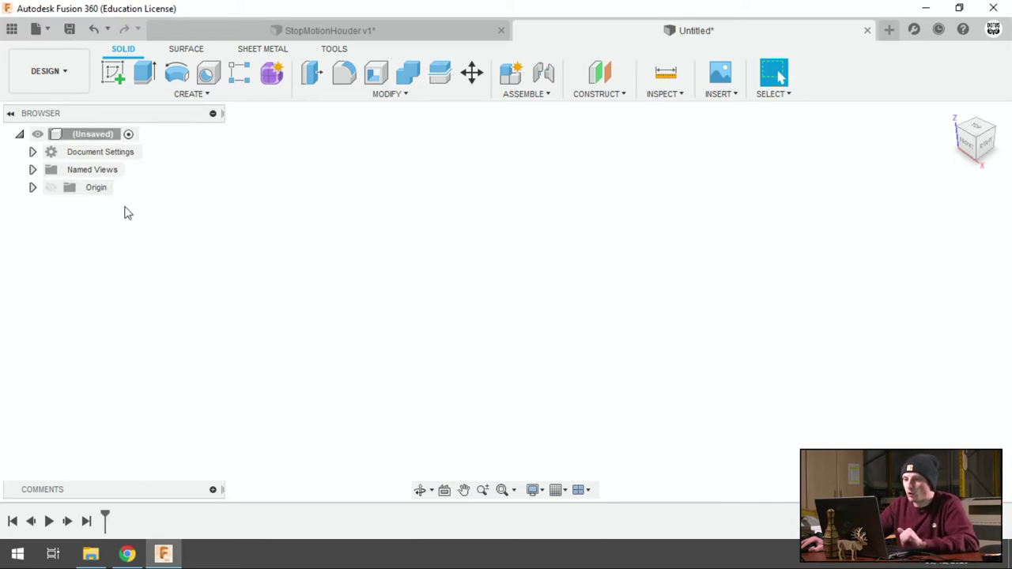
click(192, 95)
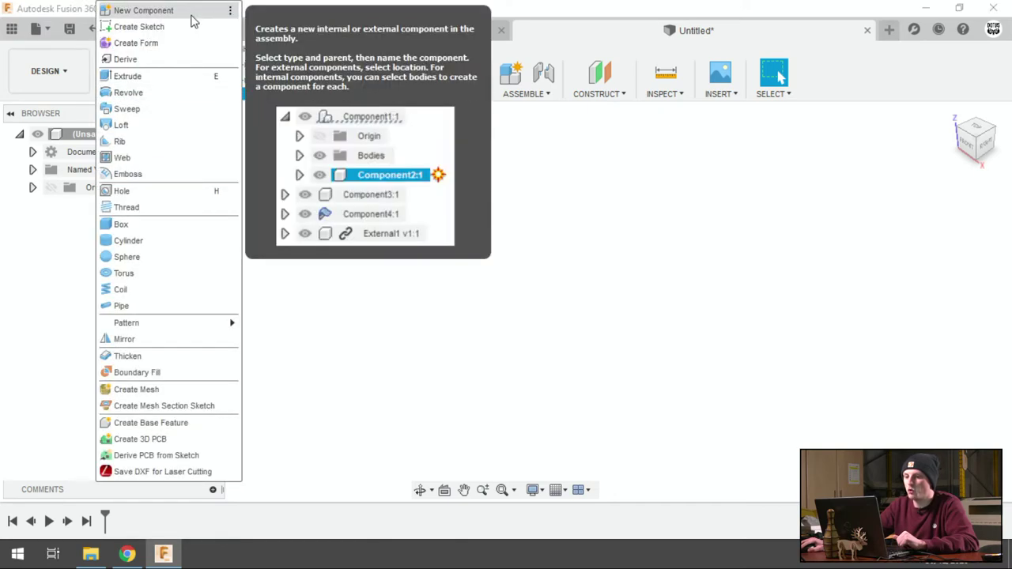
click(192, 13)
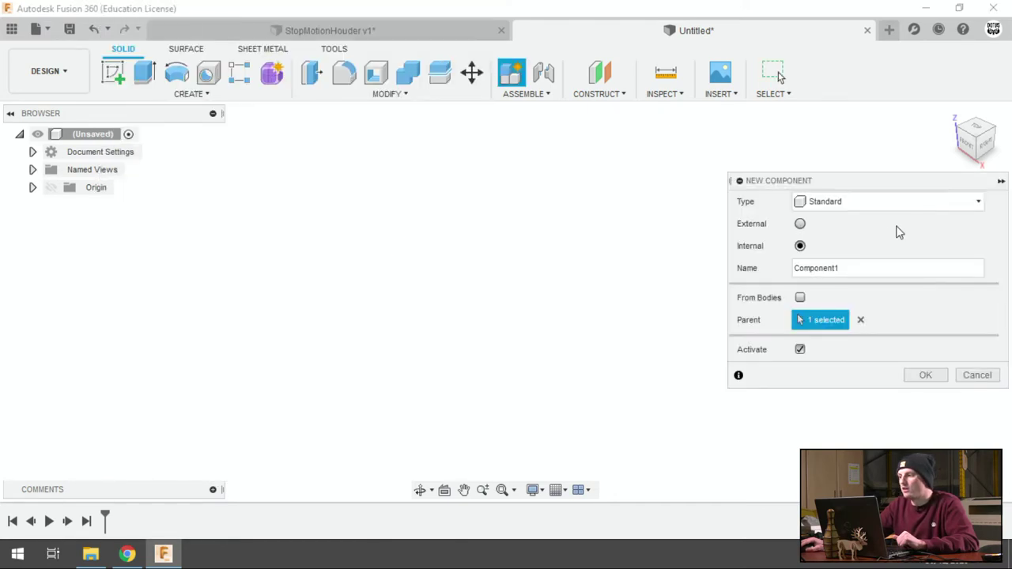
double_click(845, 266)
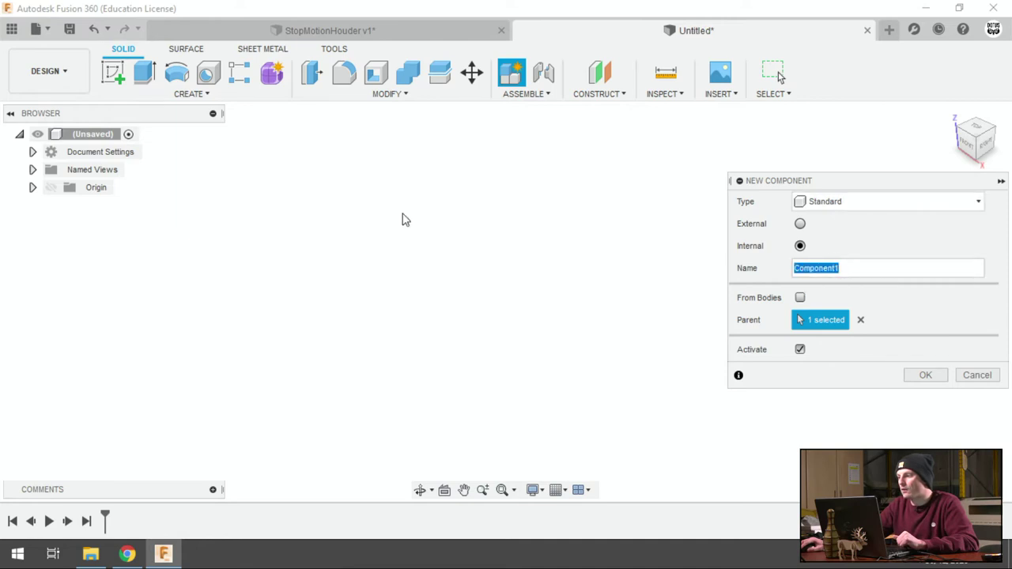
drag(899, 187, 751, 188)
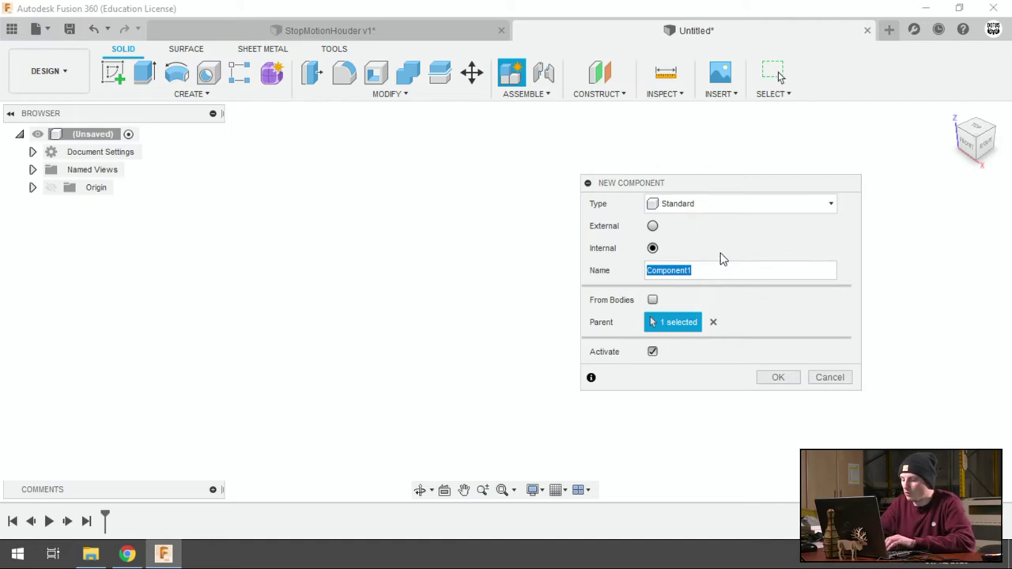
key(Return)
key(o)
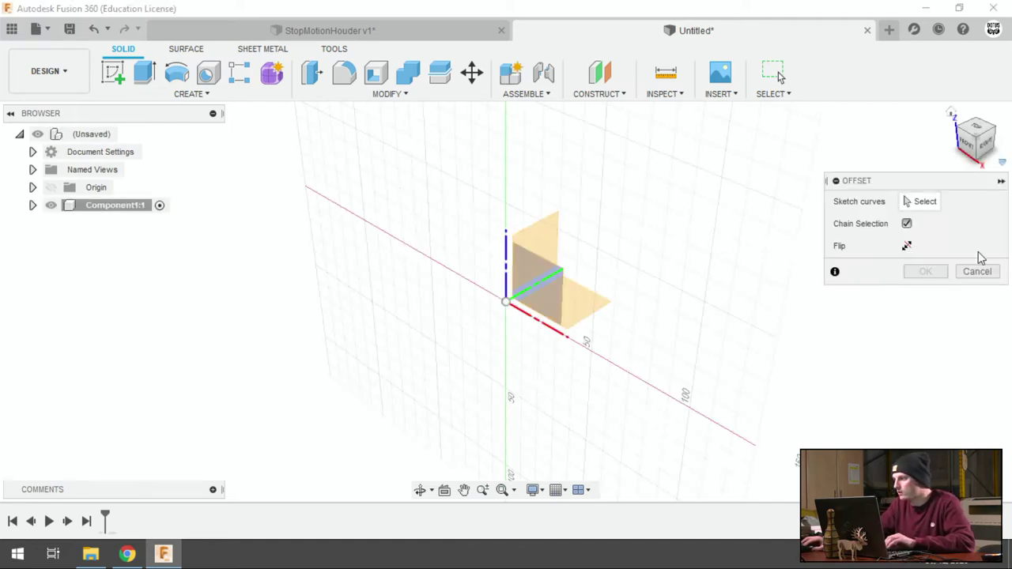
click(978, 269)
click(273, 94)
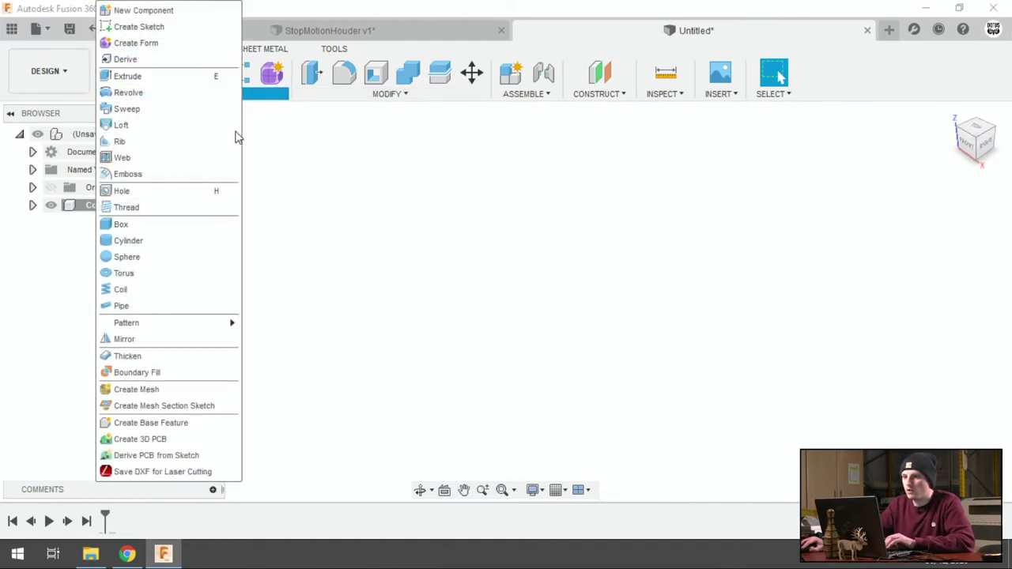
click(177, 12)
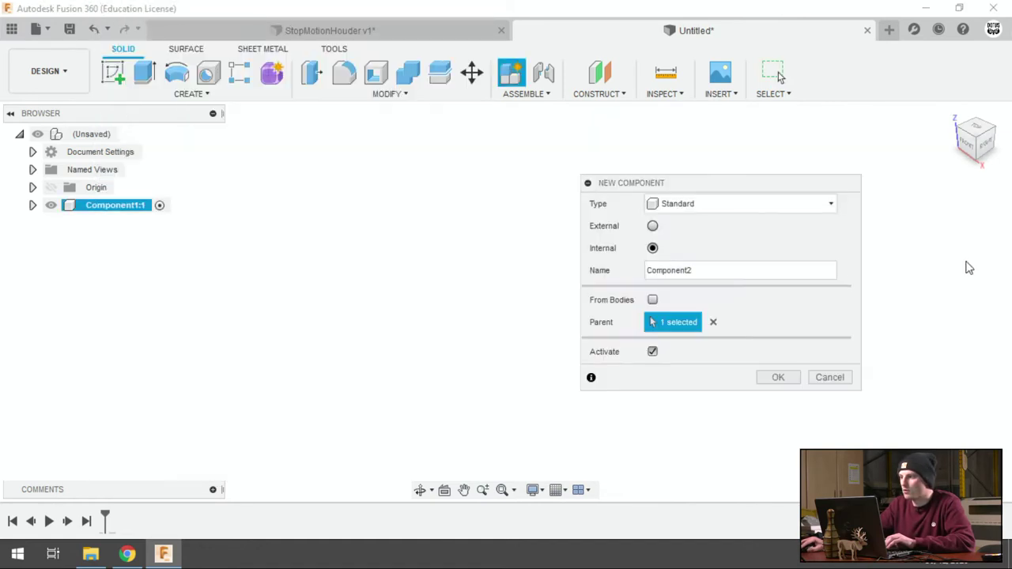
text(grondplaat)
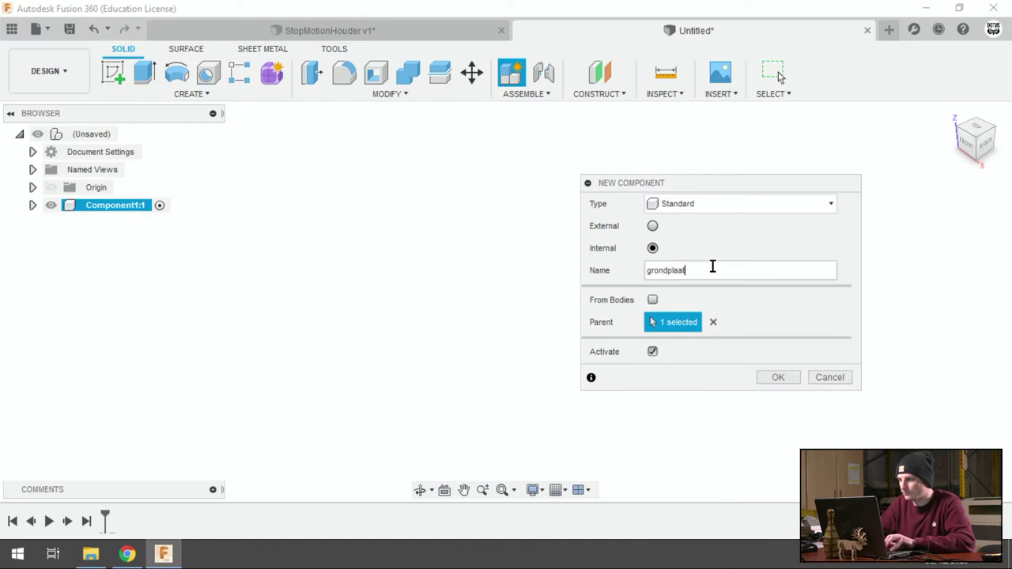
click(776, 379)
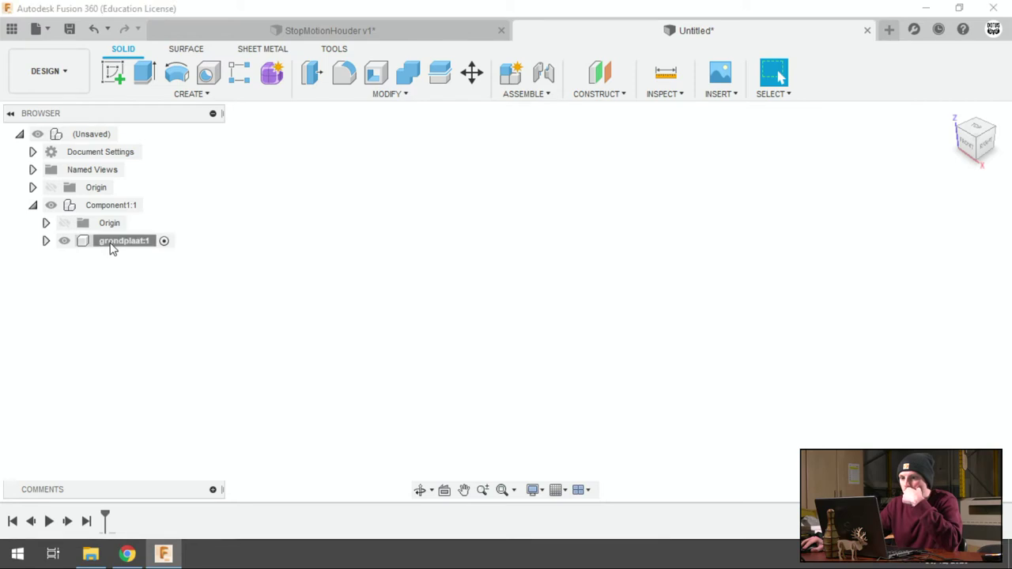
drag(113, 241, 71, 156)
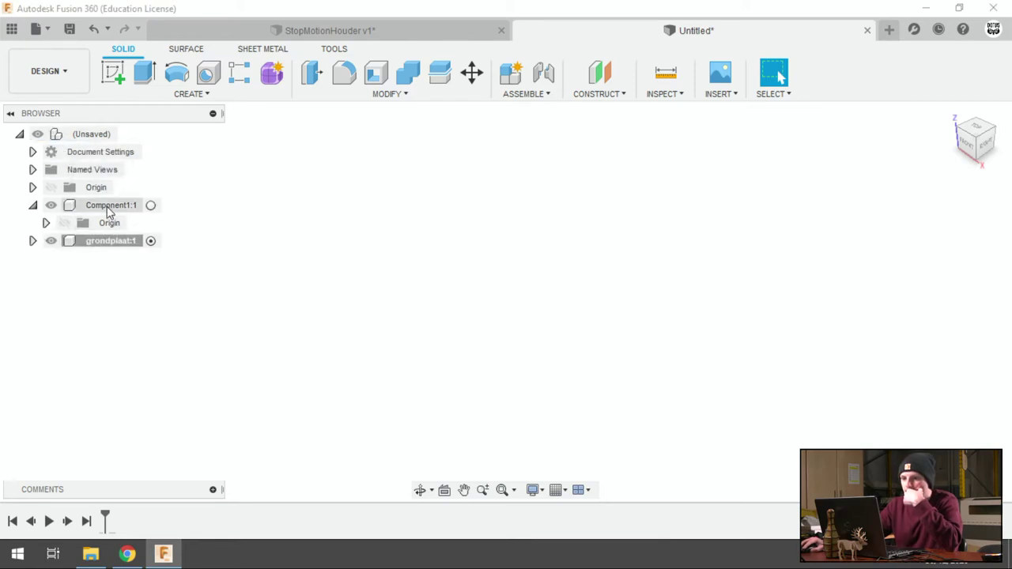
right_click(106, 207)
click(163, 259)
key(Delete)
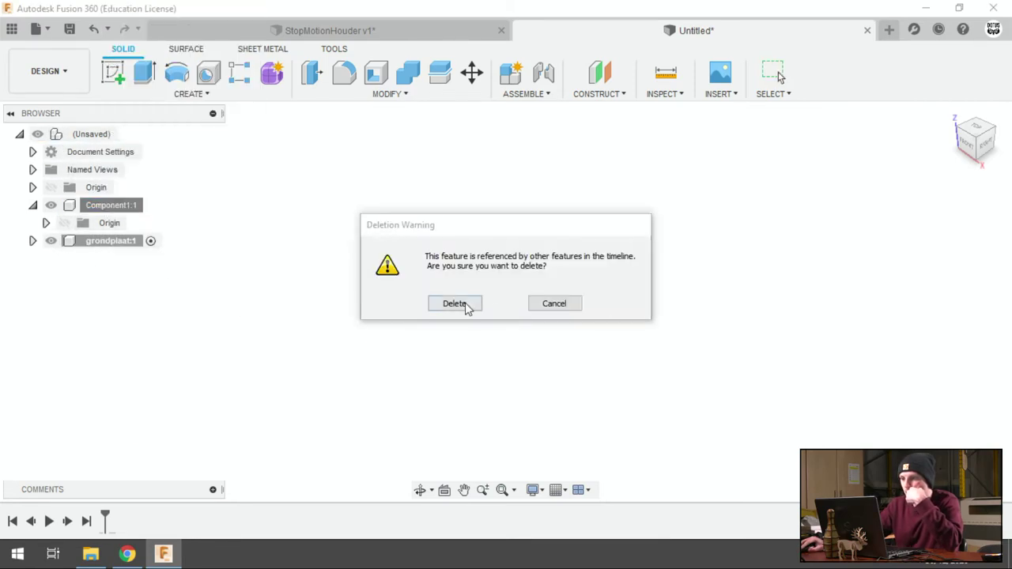
click(467, 307)
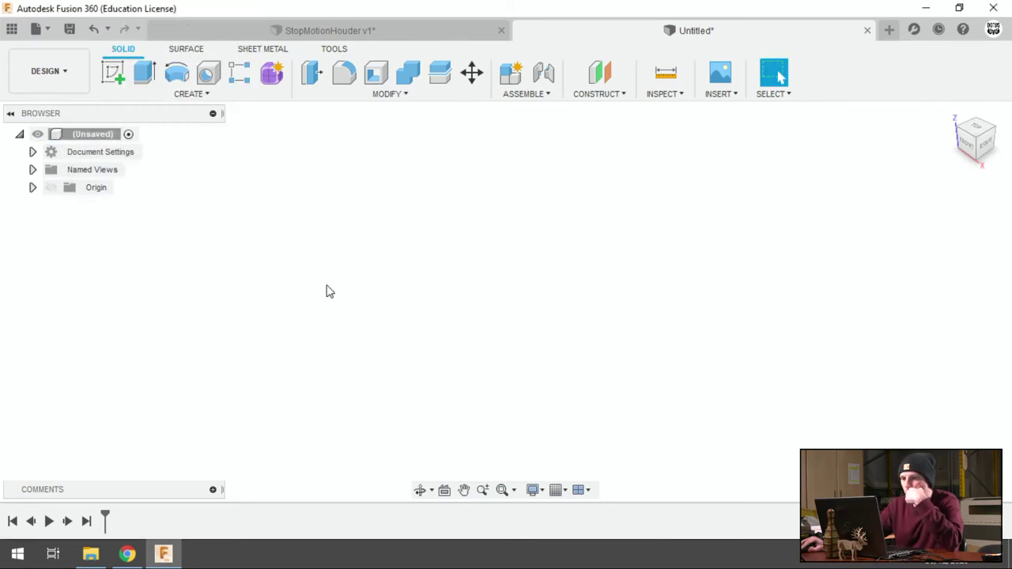
Step: Create a new component named grondplaat from the Create menu
click(181, 94)
click(131, 10)
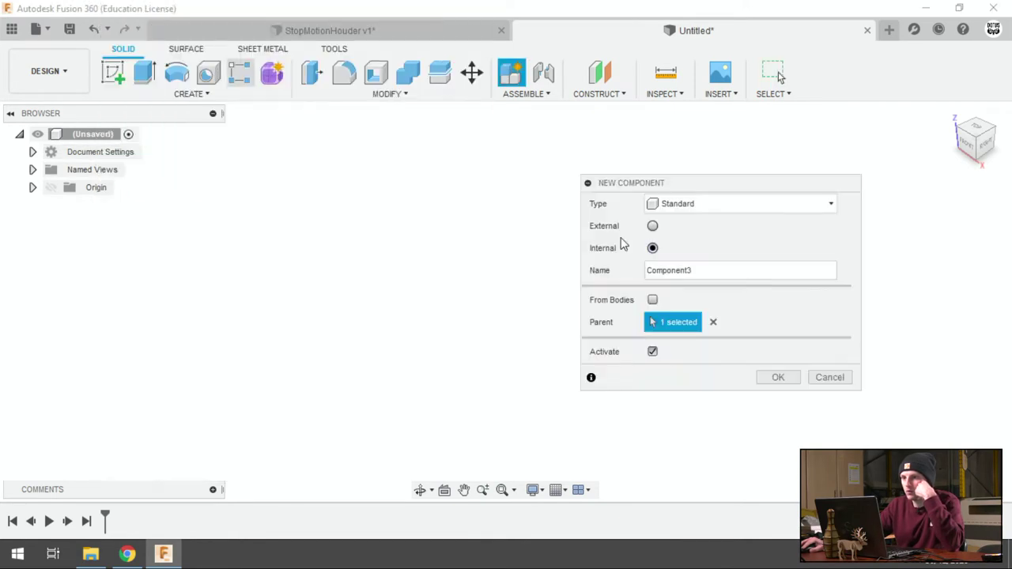
double_click(729, 269)
text(grondplaat)
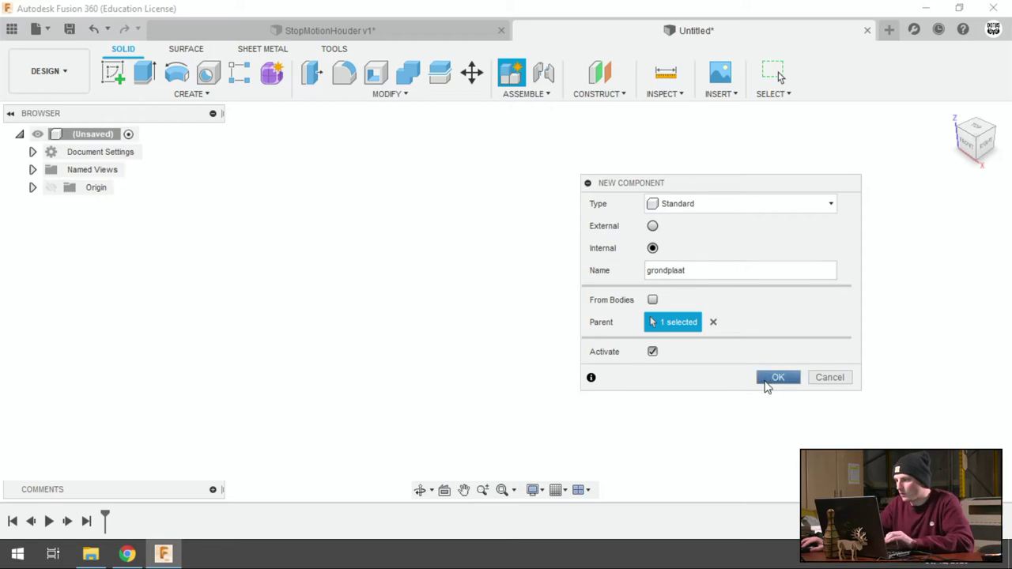
click(775, 377)
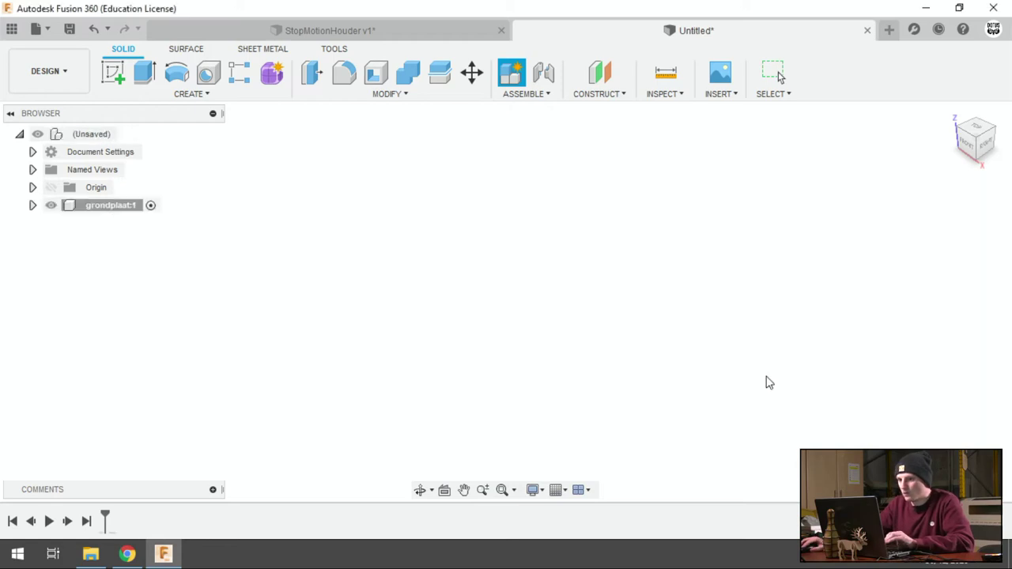
Step: Add a second component named zijplaat under the root
right_click(87, 140)
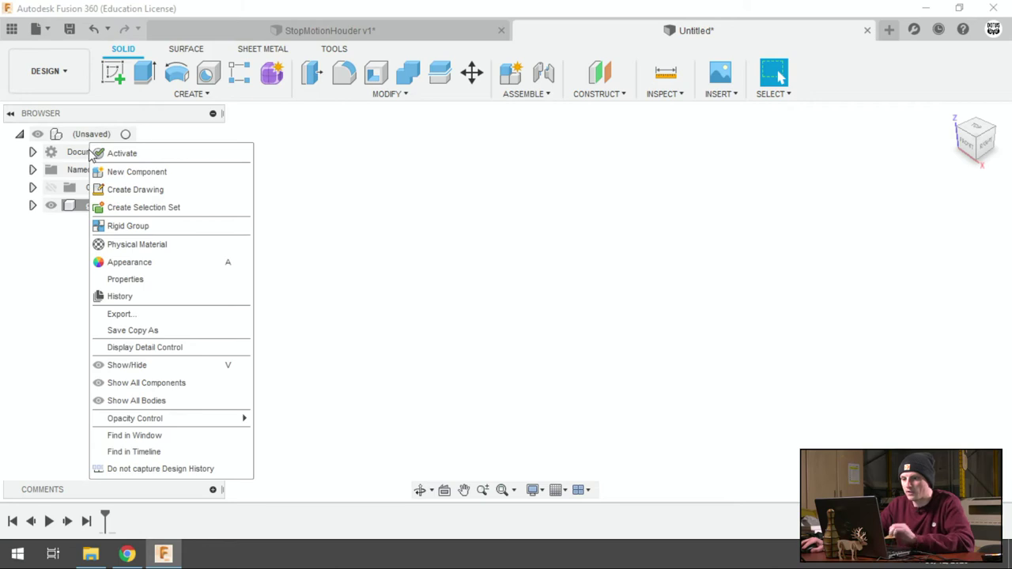
click(134, 178)
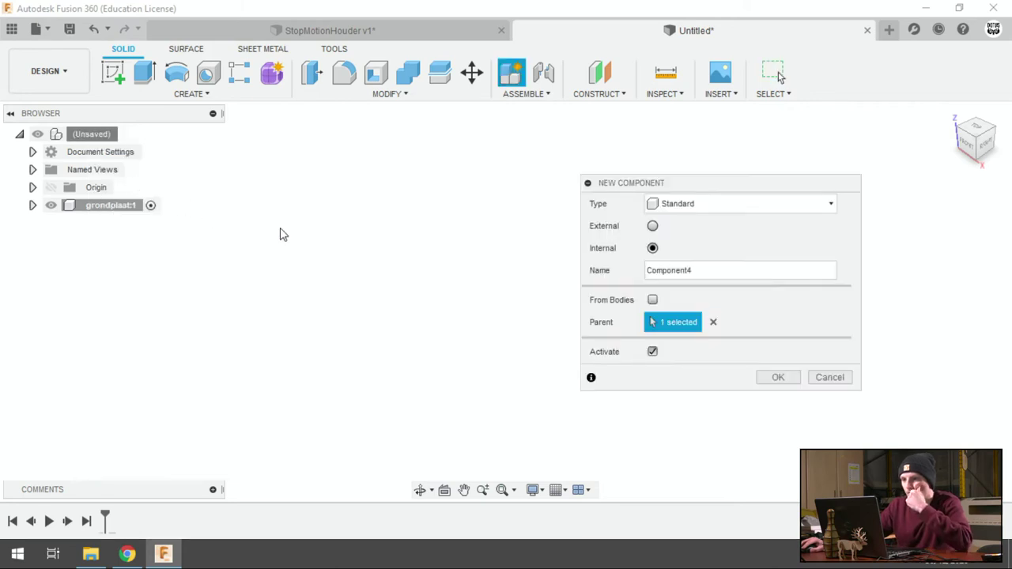
text(zijplaat)
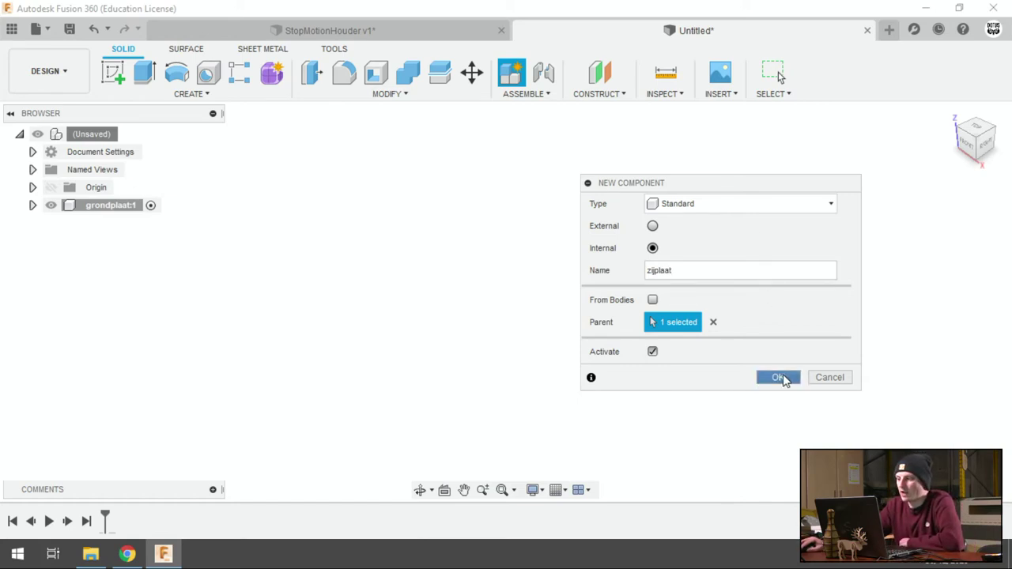
click(781, 378)
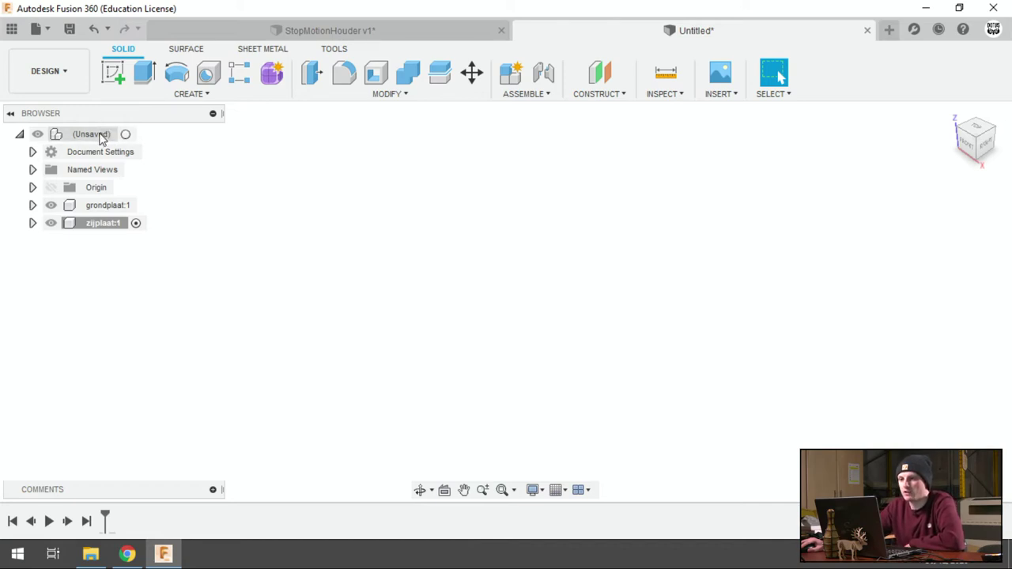
Step: Add topplaat and front components under the root design
right_click(101, 138)
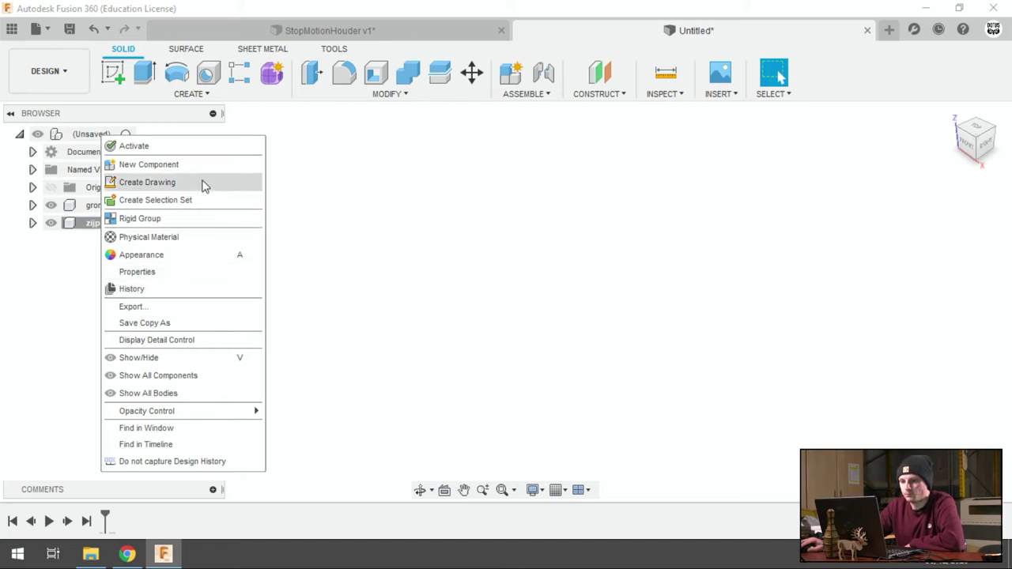
click(183, 168)
text(topplaat)
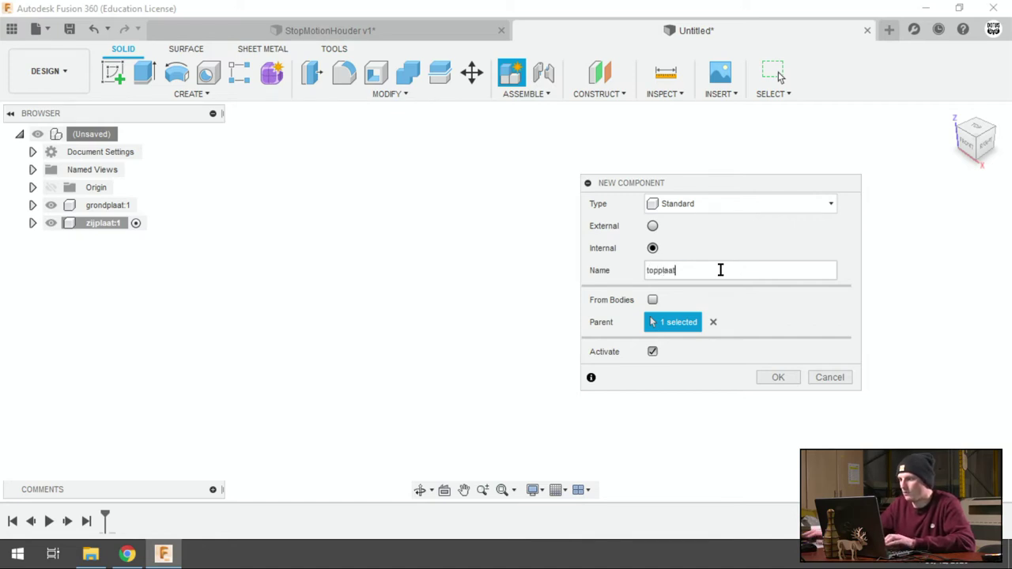
click(777, 379)
right_click(98, 136)
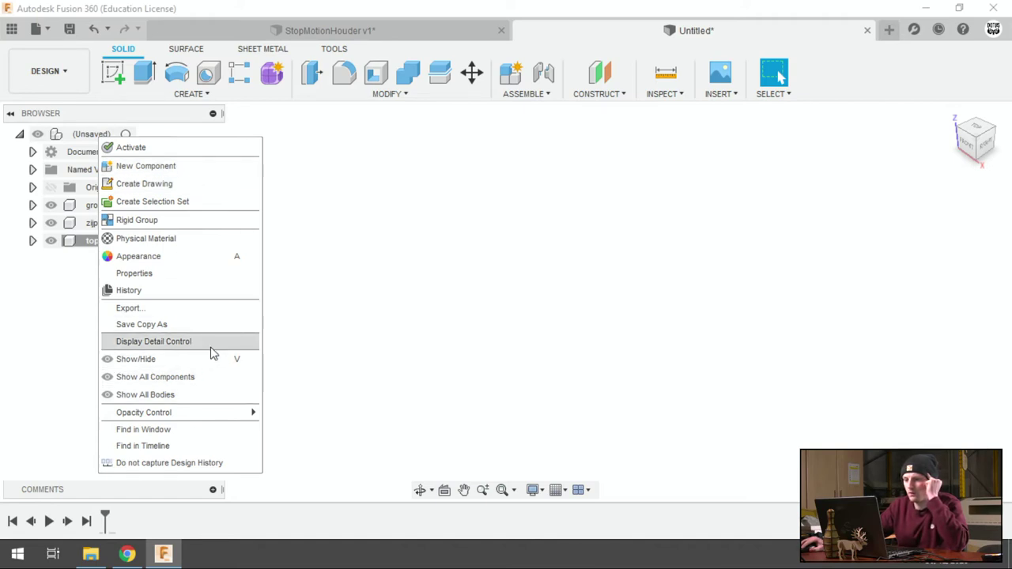
click(180, 166)
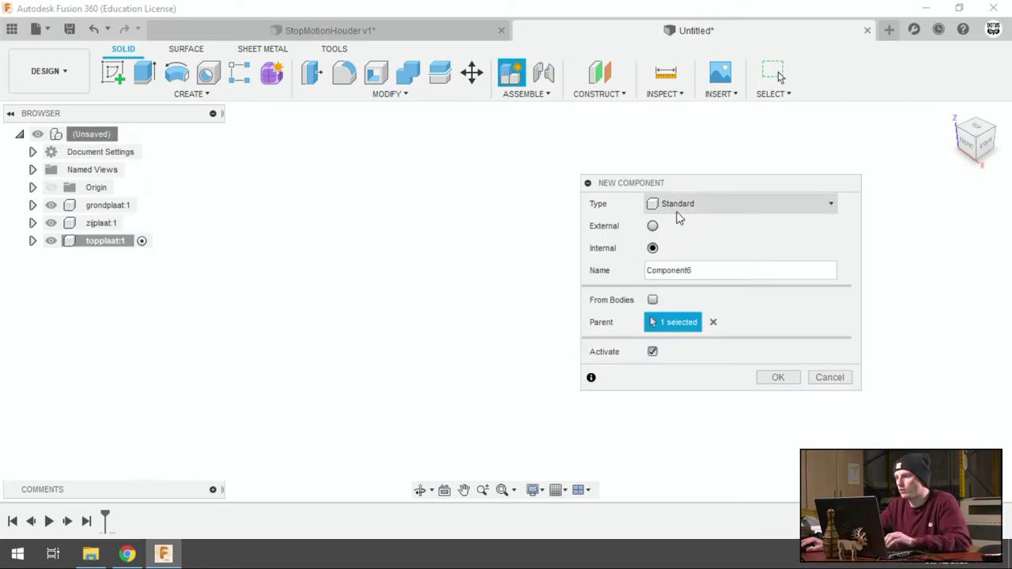
double_click(699, 275)
text(front)
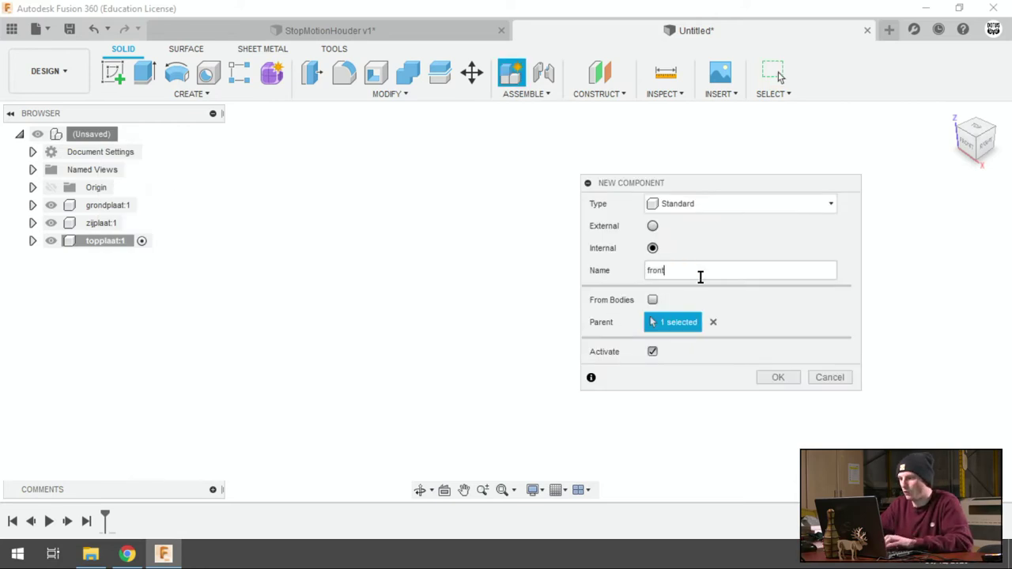
click(783, 380)
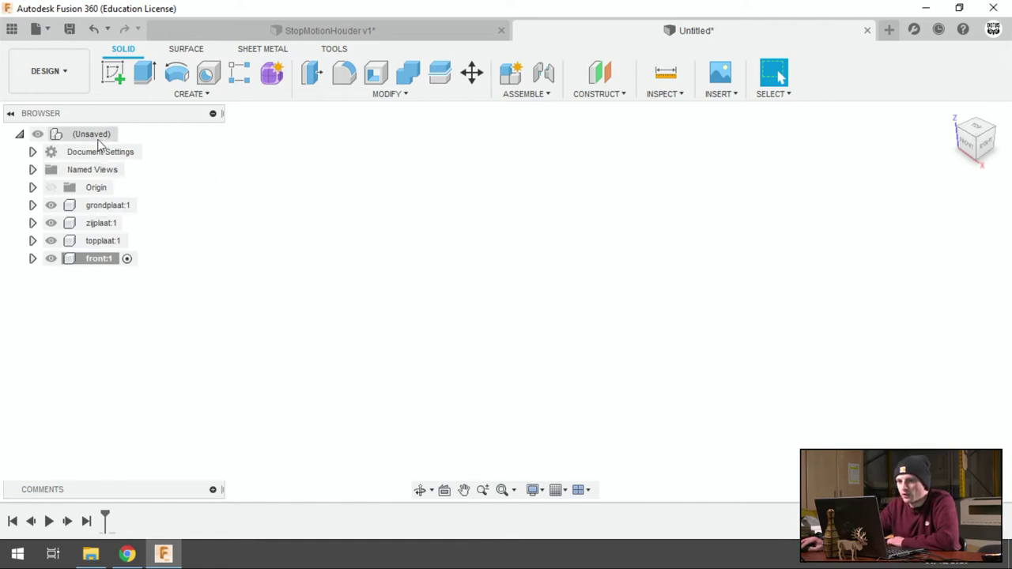
Step: Add an ipad component under the root, then switch to StopMotionHouder v1
click(127, 134)
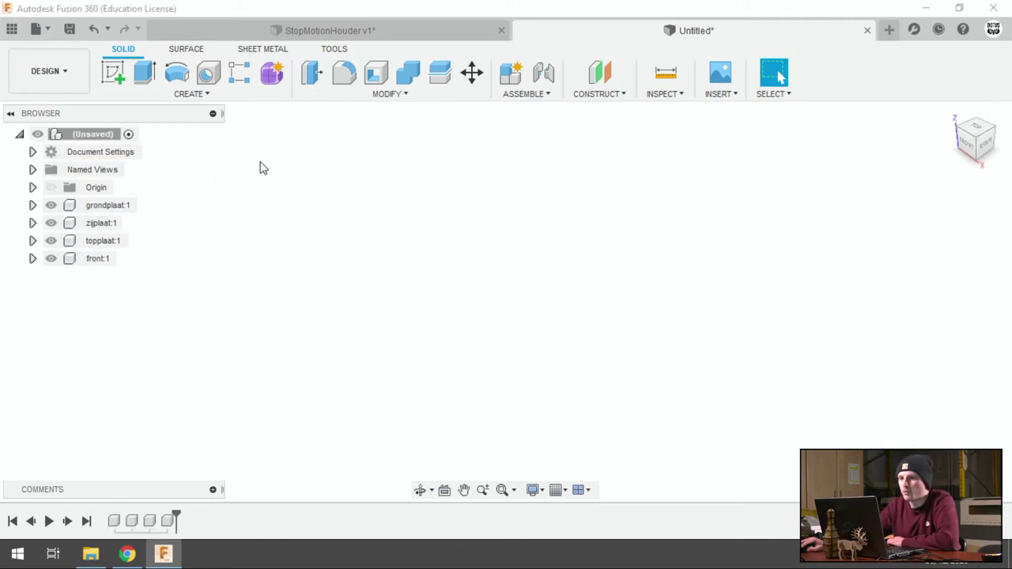
right_click(114, 137)
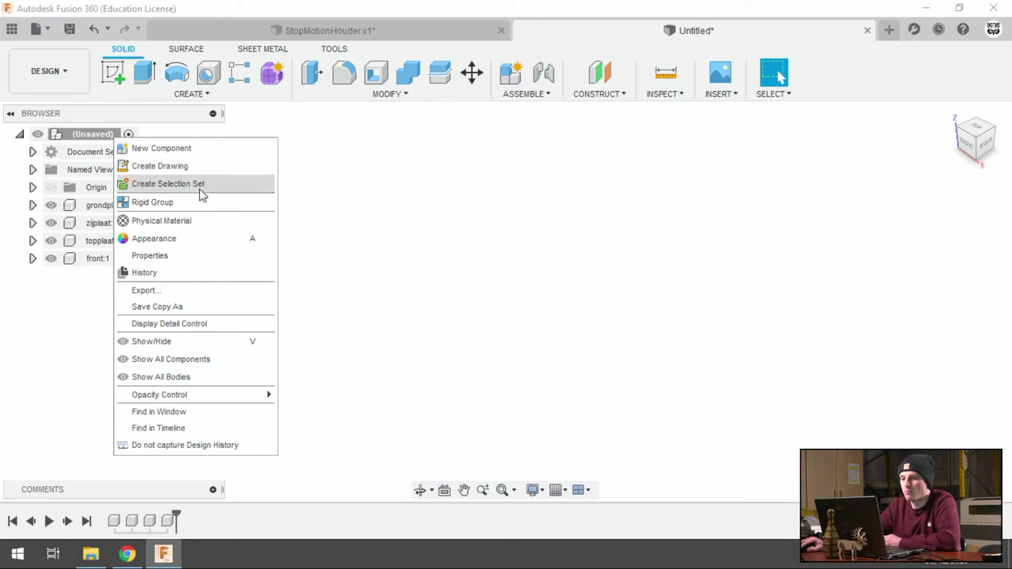
click(198, 149)
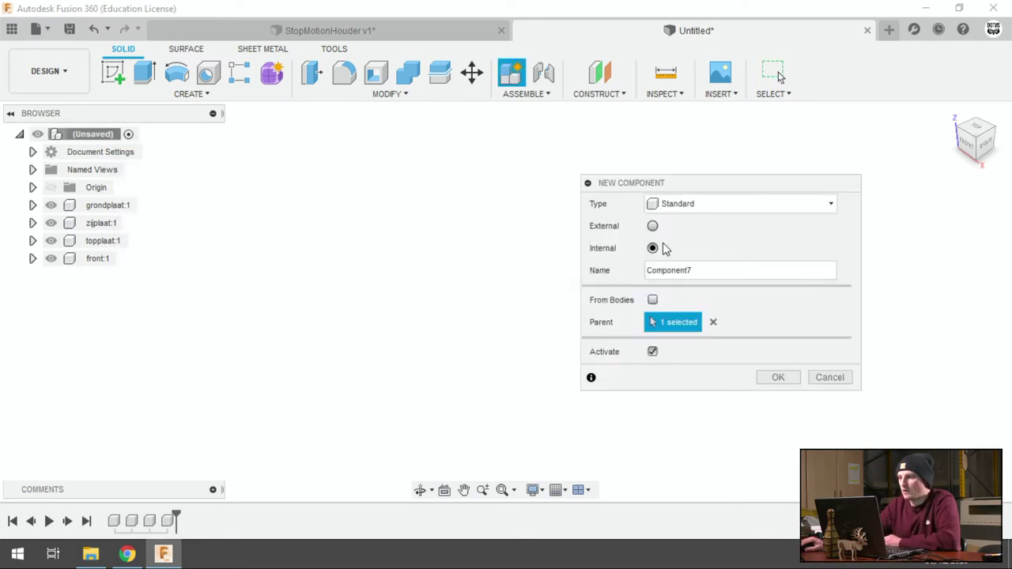
double_click(685, 271)
key(BackSpace)
text(ipa)
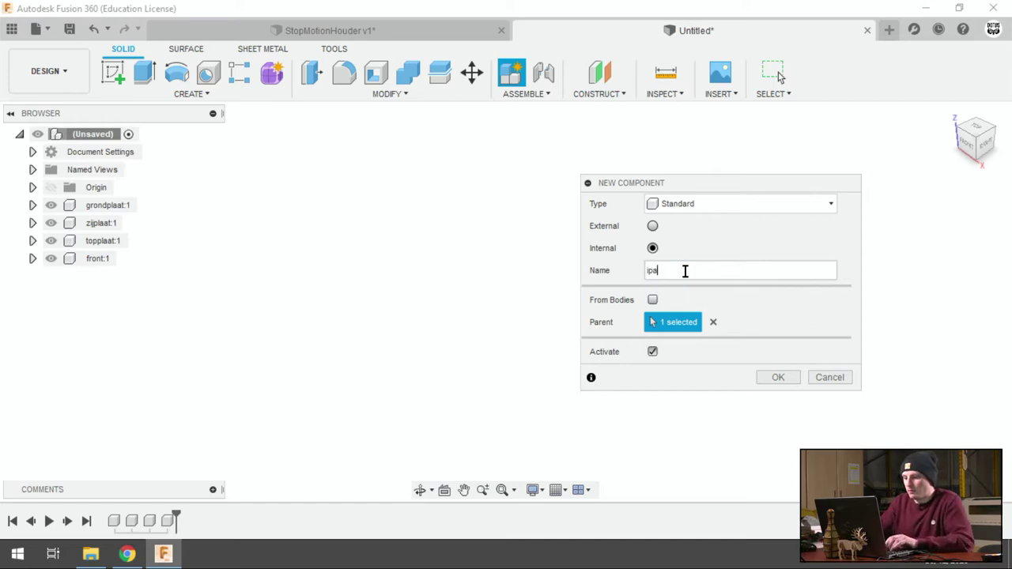
text(d)
click(780, 377)
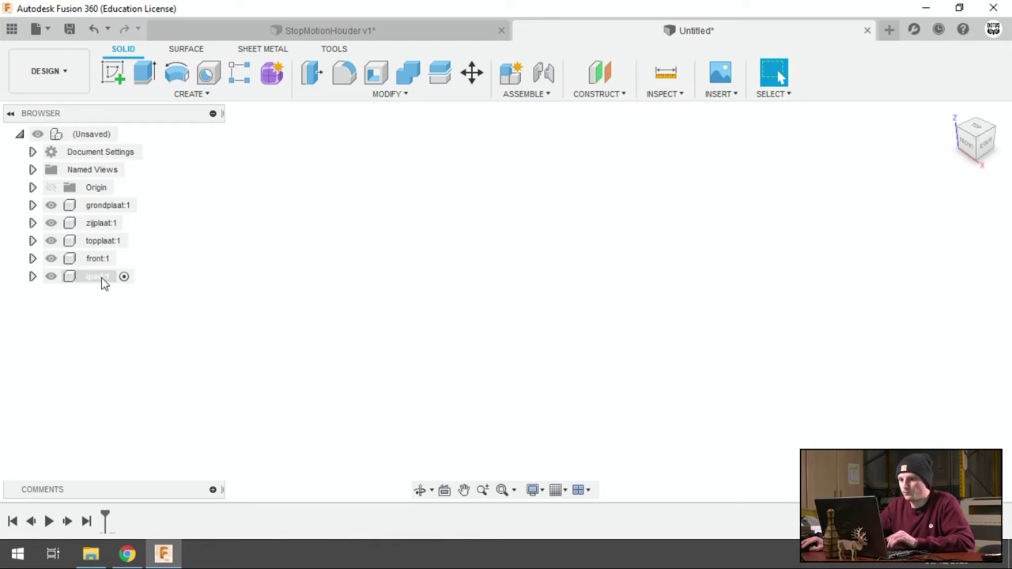
click(344, 37)
Step: Hide the grondvlak, zijvlak, front, bovenvlak and back bodies so only iPad:1 shows
click(50, 240)
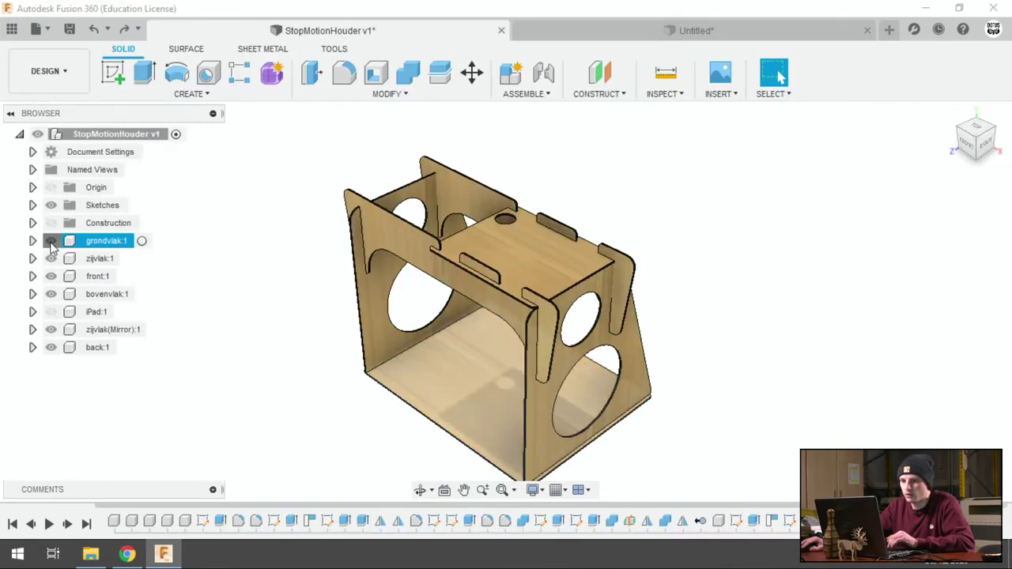
click(51, 259)
click(50, 276)
click(51, 276)
click(51, 293)
click(51, 329)
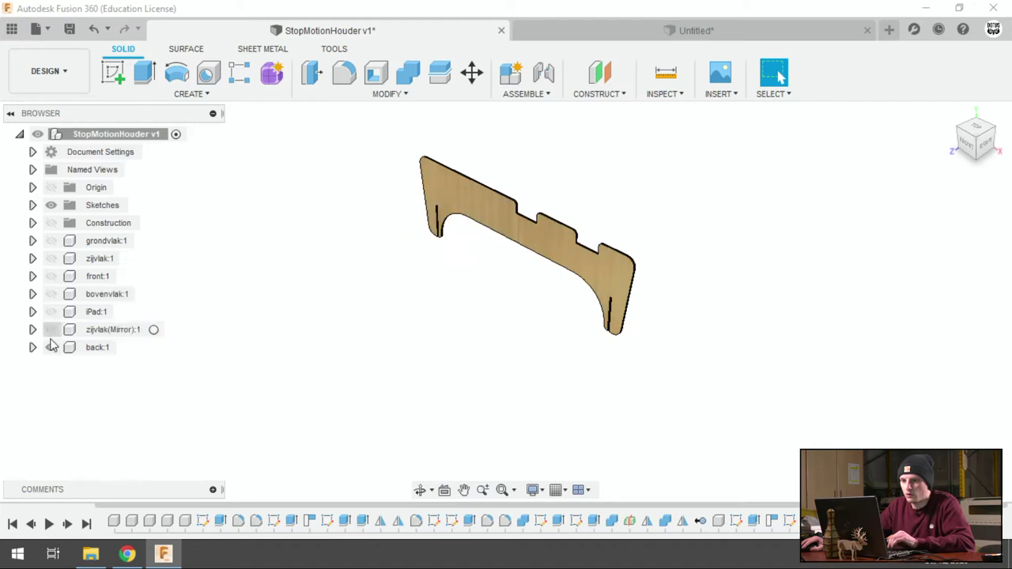
click(50, 312)
click(51, 347)
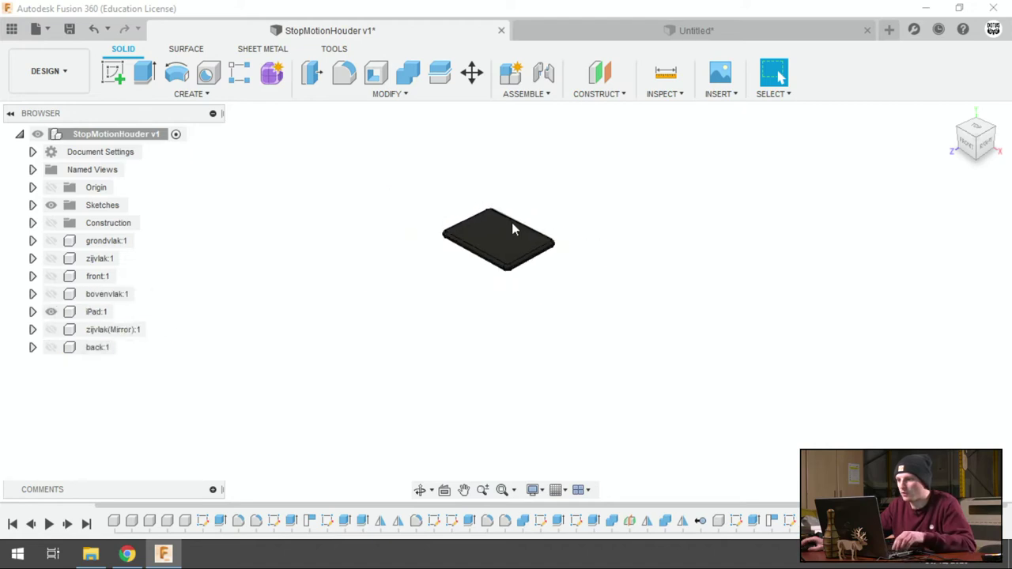
Step: Open the iPad's base sketch to check its 260 × 190 rectangle, then return to Untitled
double_click(111, 313)
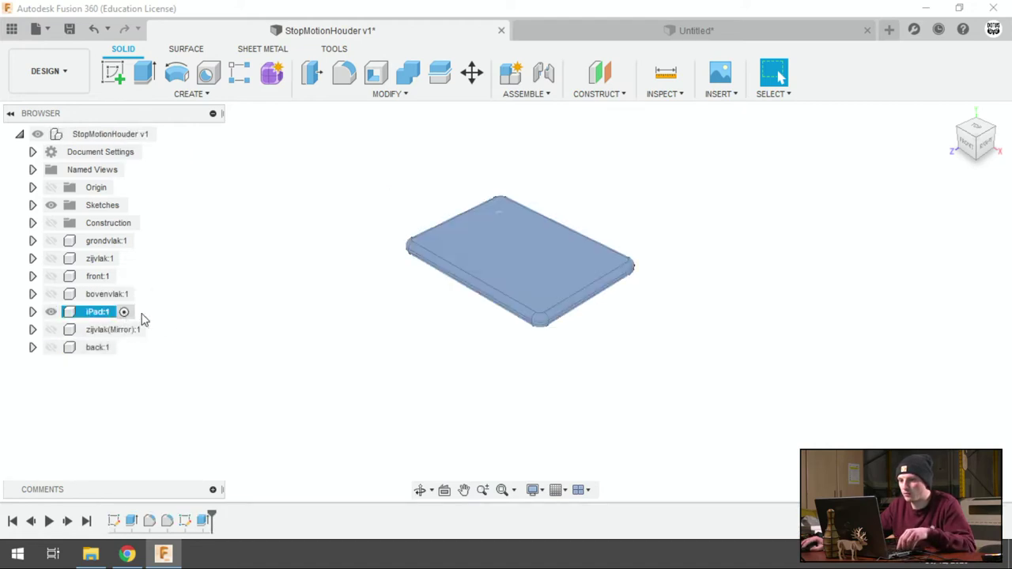
double_click(113, 520)
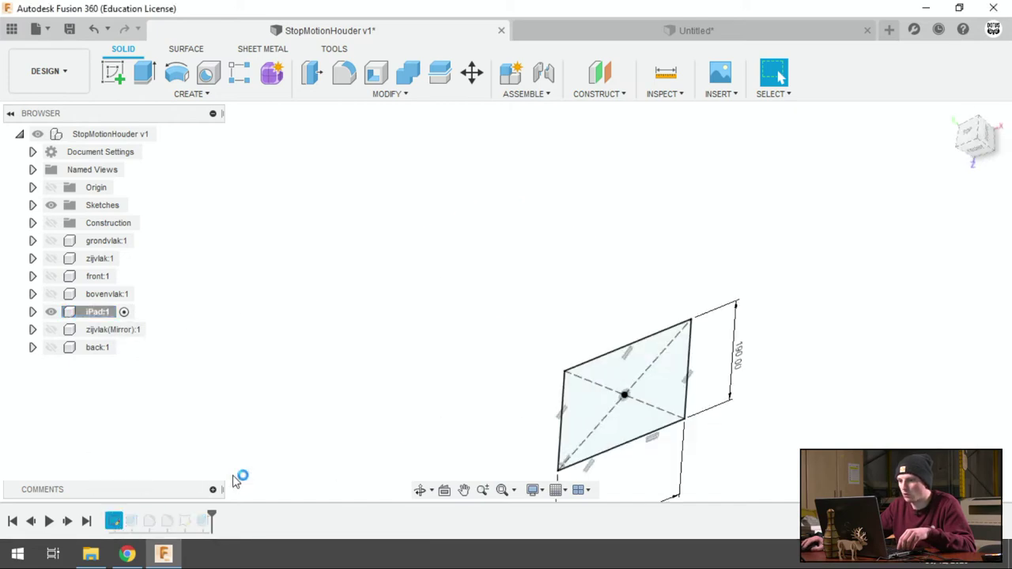
scroll(454, 293, down, 2)
scroll(491, 316, down, 2)
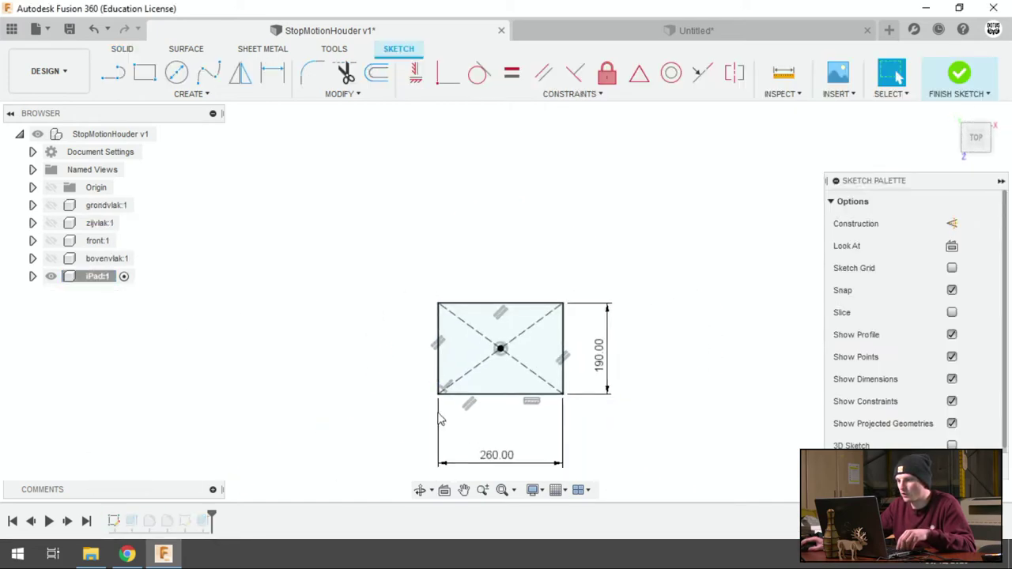
scroll(569, 308, up, 2)
click(576, 32)
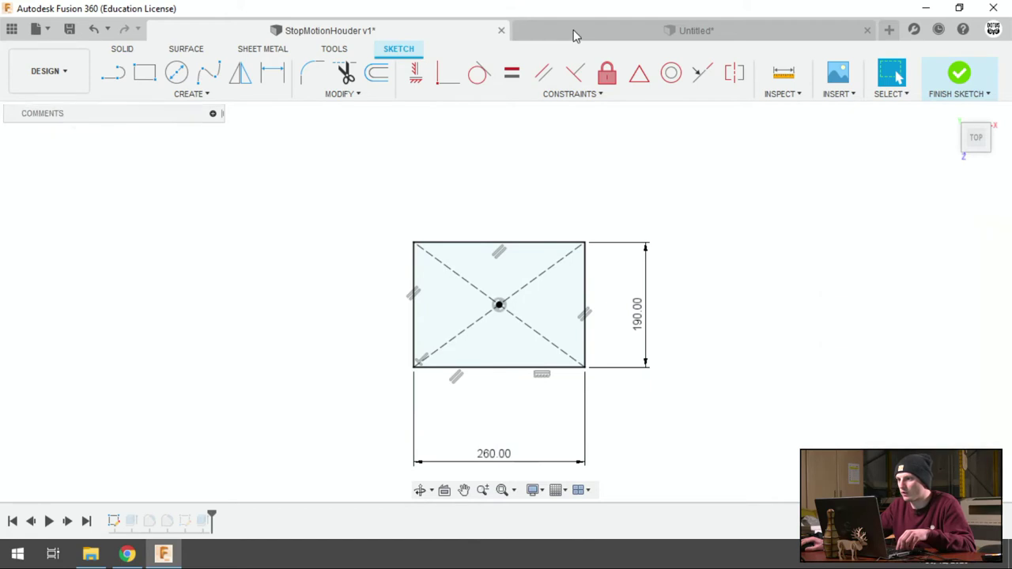
Step: In the active ipad component, draw a 2-point rectangle from the origin on the XY plane
click(124, 276)
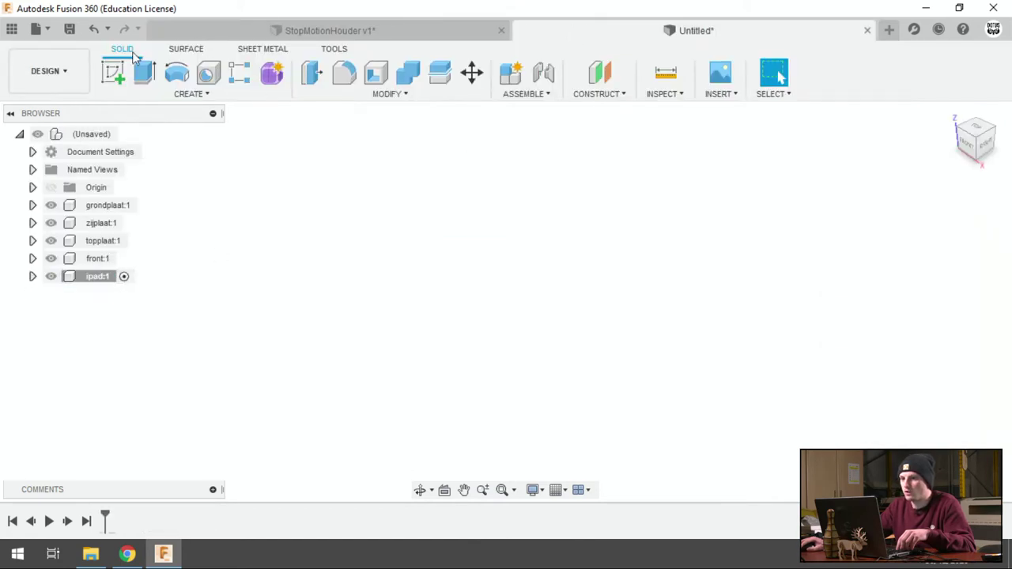
click(113, 72)
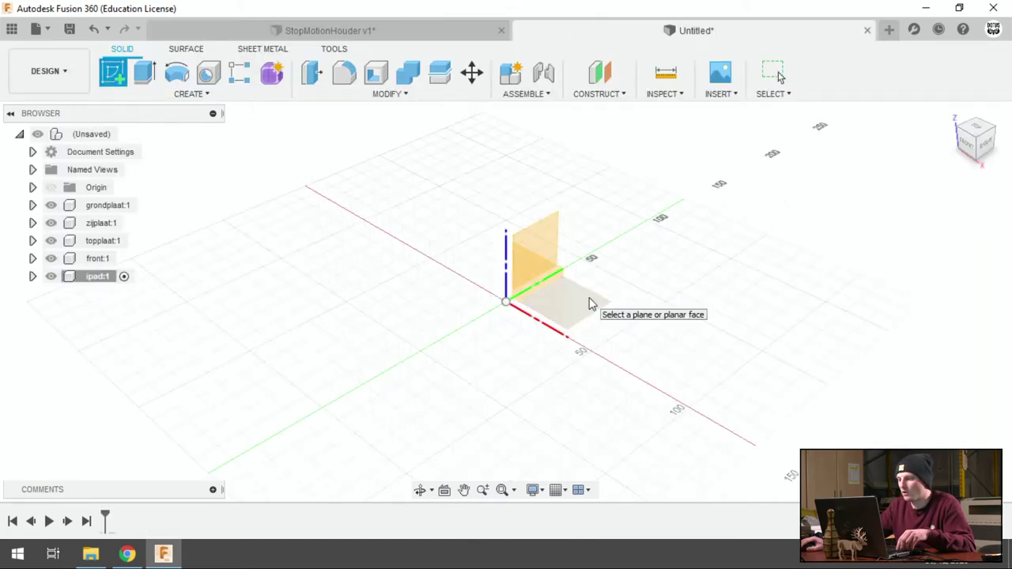
click(588, 301)
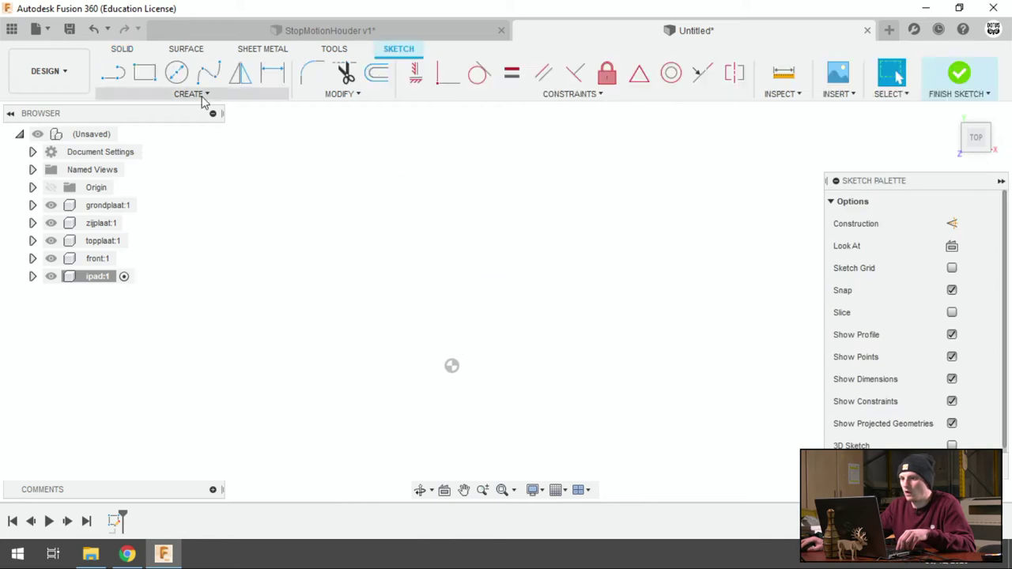
click(145, 73)
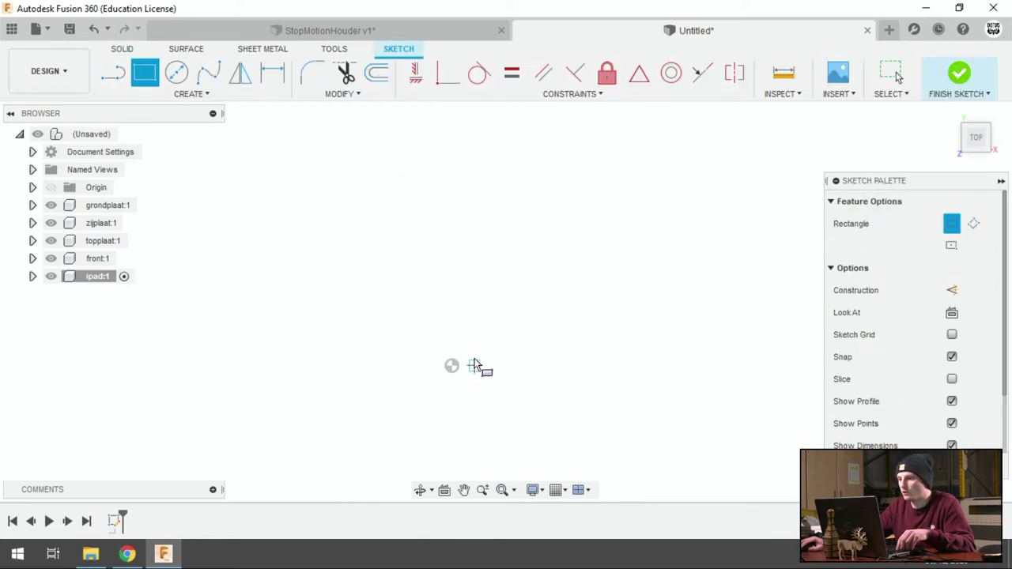
click(452, 365)
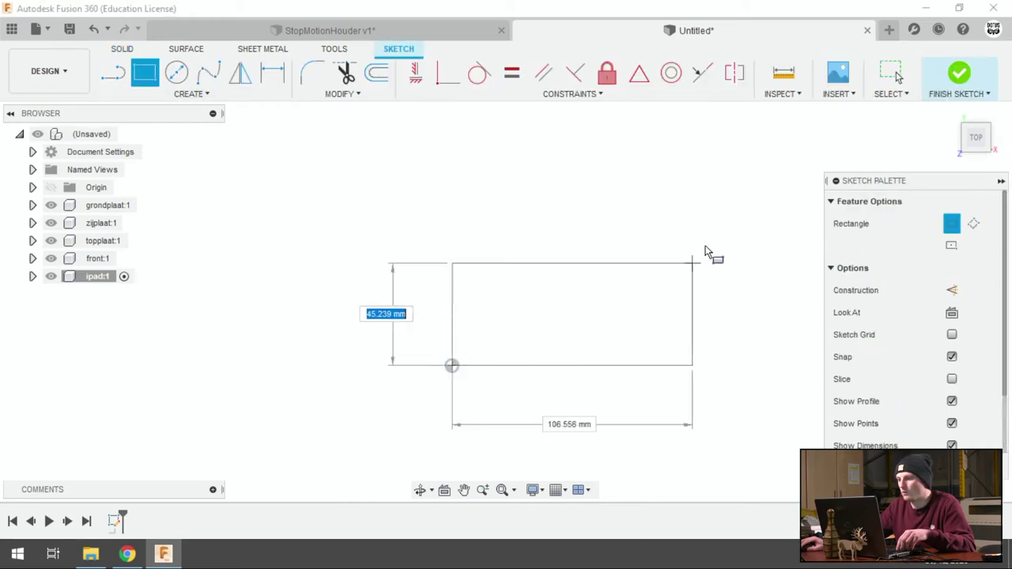
click(701, 218)
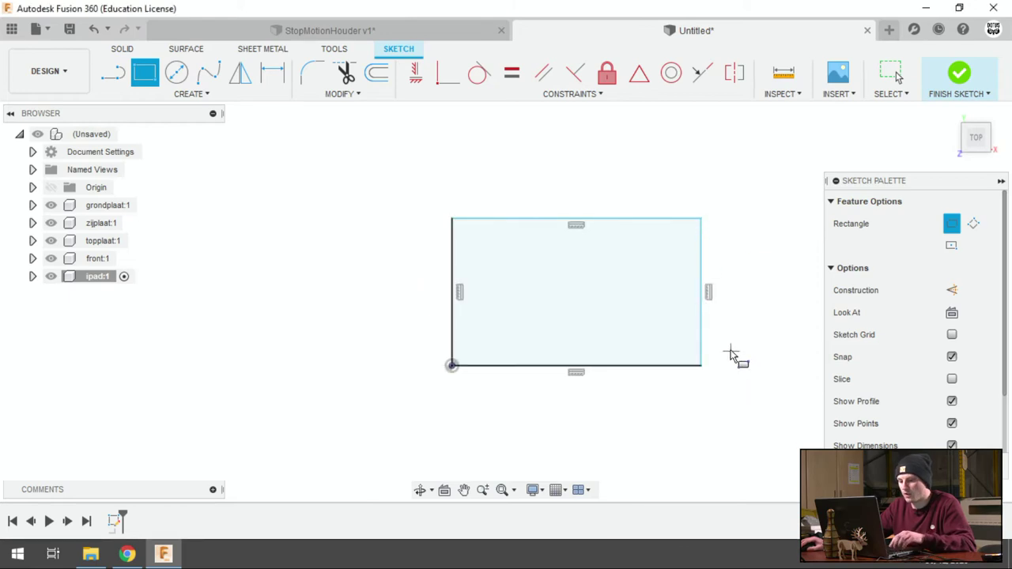
Step: Dimension the rectangle 190 mm high and 260 mm wide, then finish the sketch
key(d)
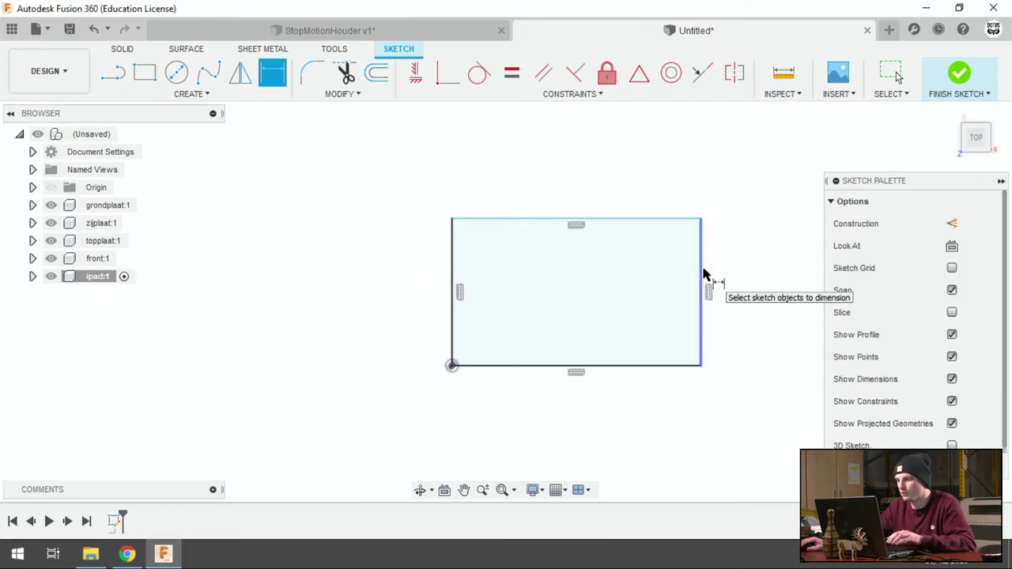
click(705, 273)
click(744, 270)
text(90)
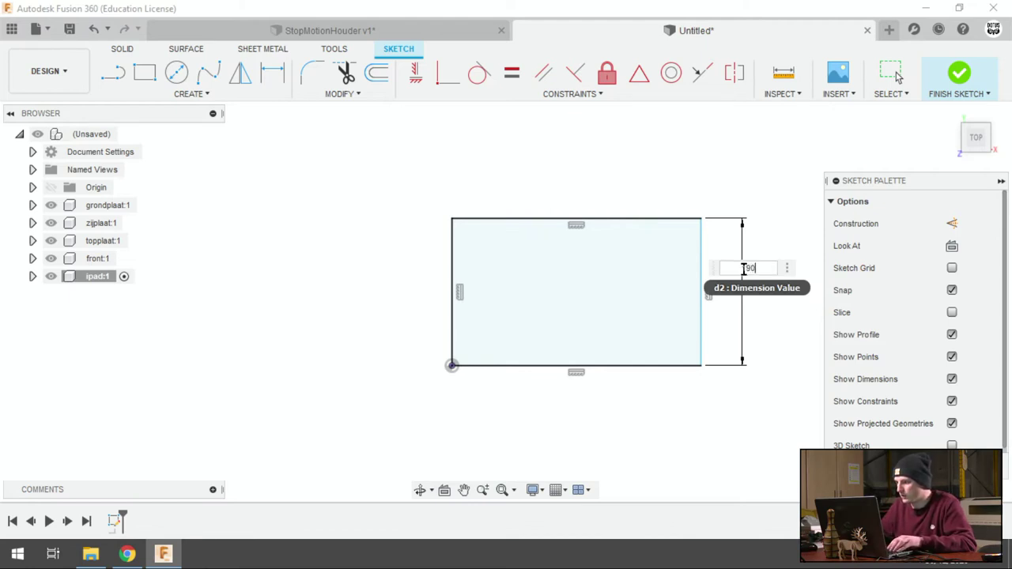
key(Return)
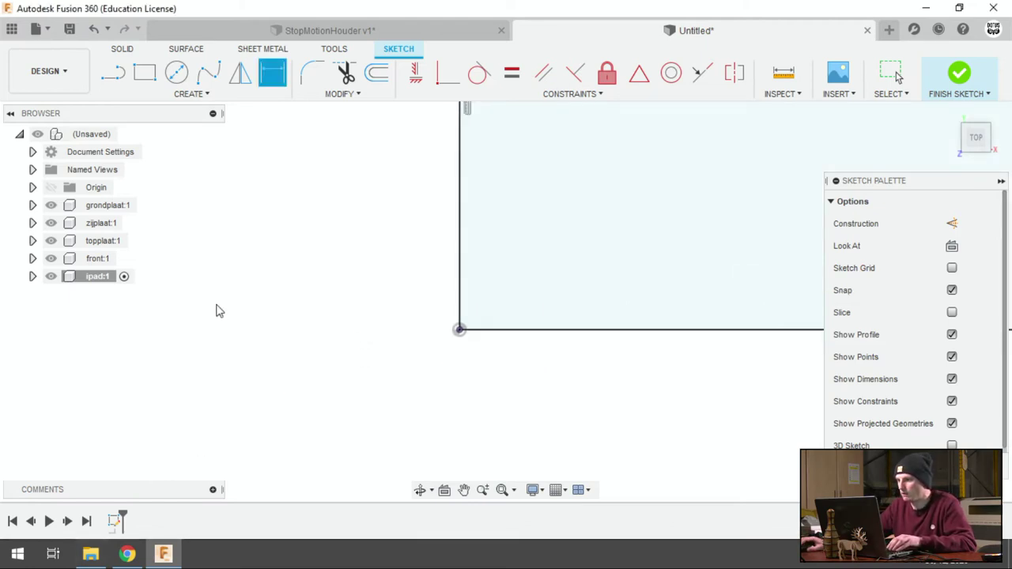
scroll(219, 344, down, 5)
click(433, 340)
click(434, 370)
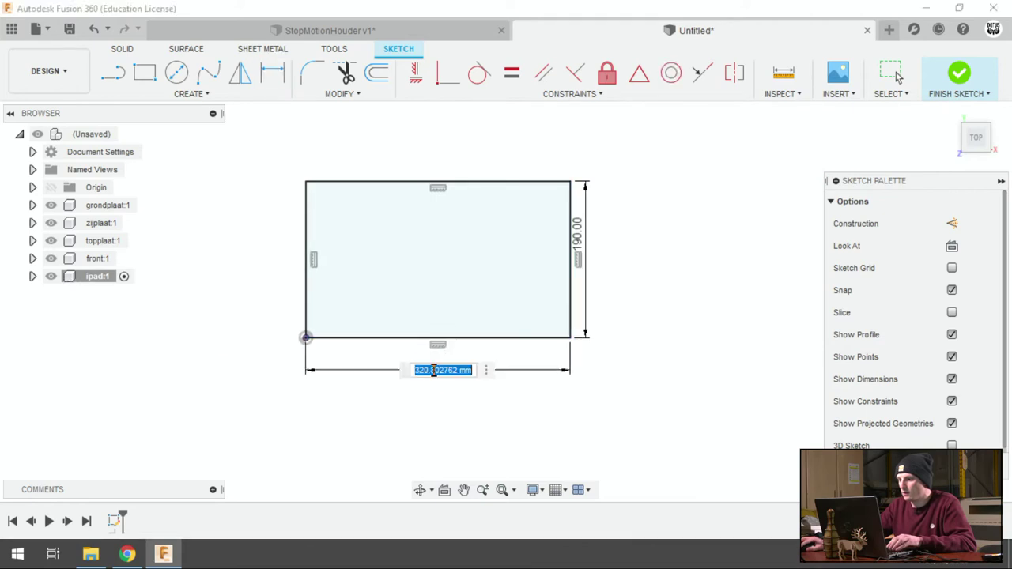
text(260)
key(Return)
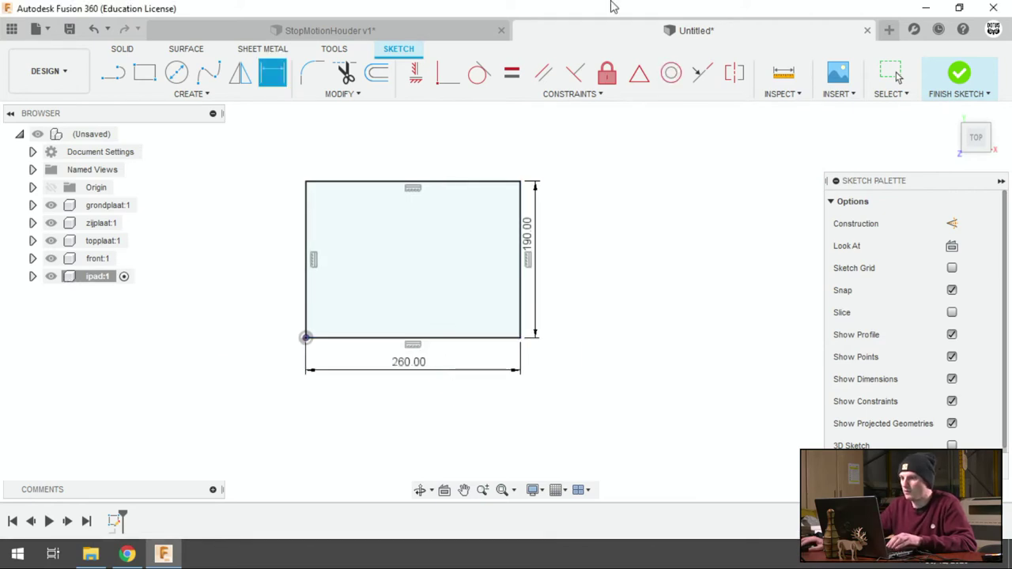
click(959, 73)
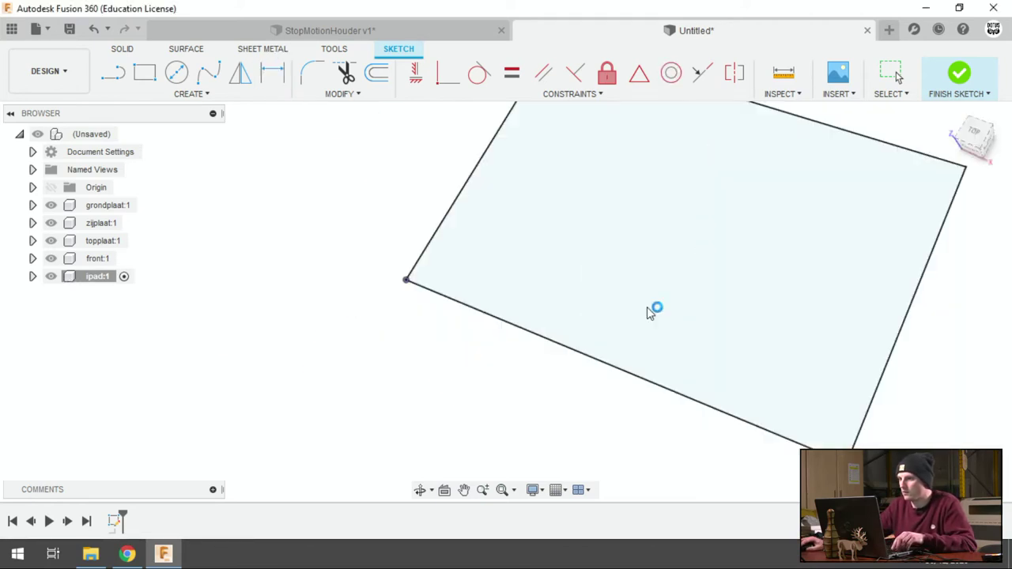
Step: In StopMotionHouder v1, inspect the iPad's extrude feature and recentre the view
click(346, 32)
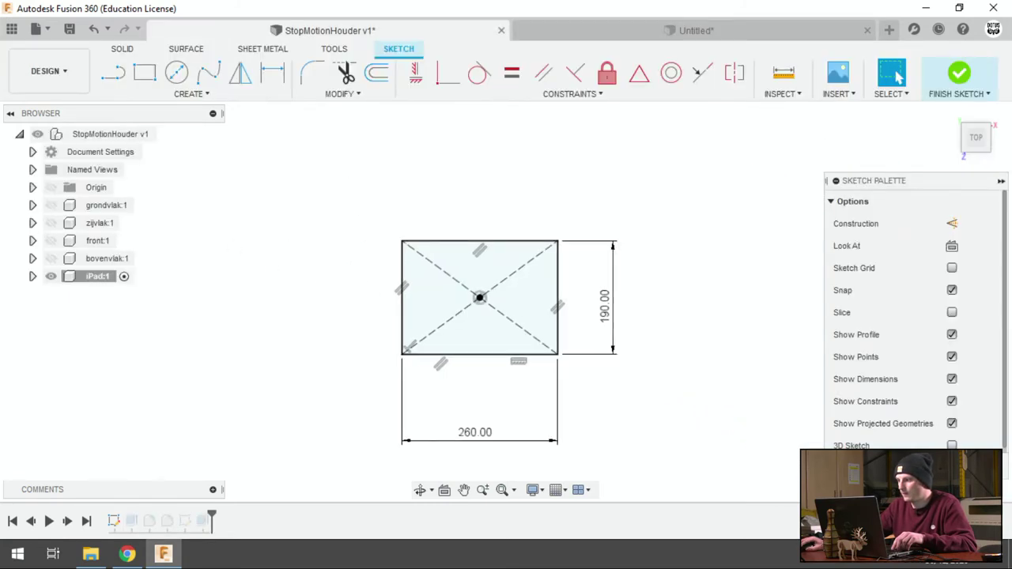
double_click(132, 520)
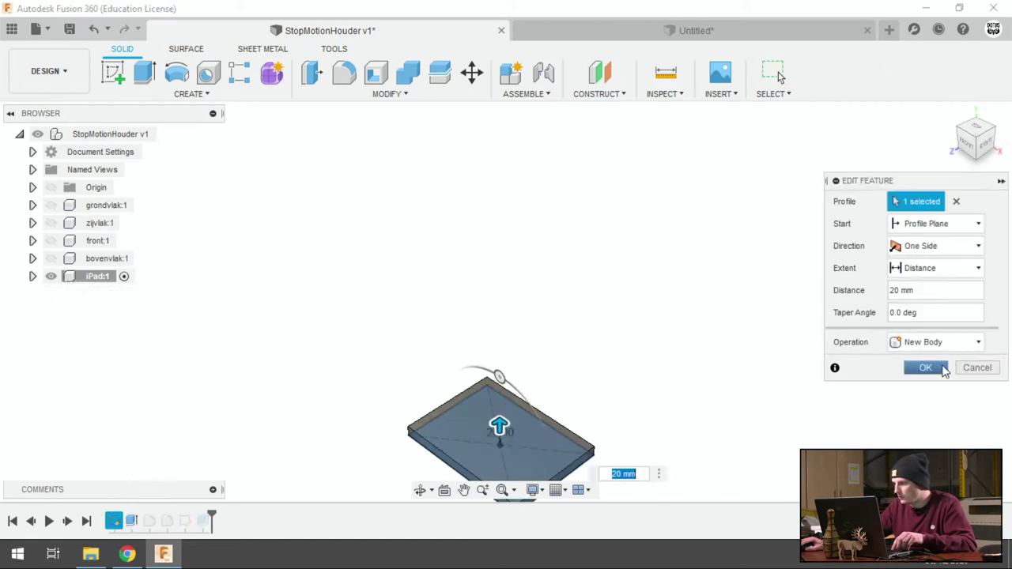
click(925, 367)
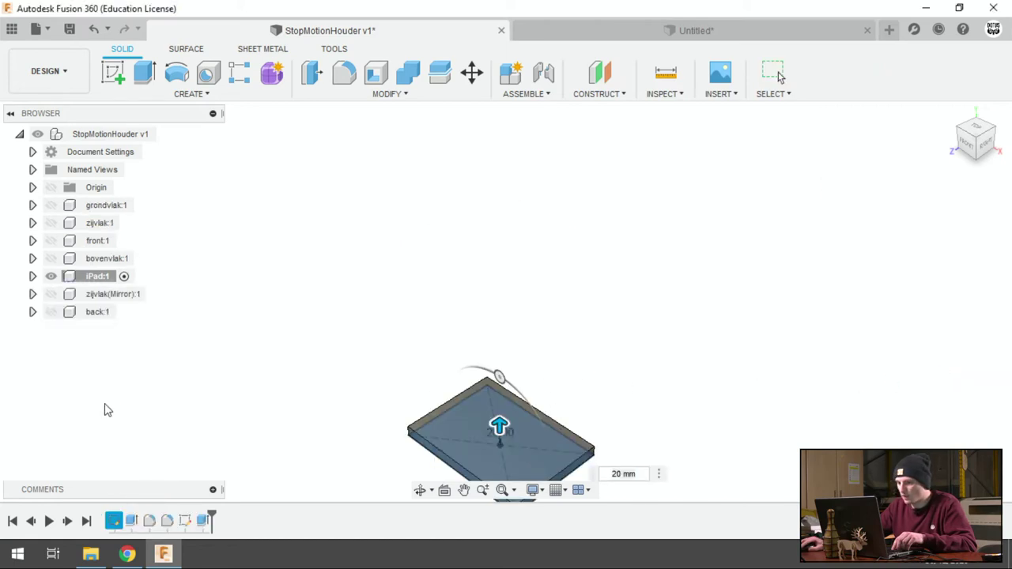
middle_drag(354, 318, 402, 251)
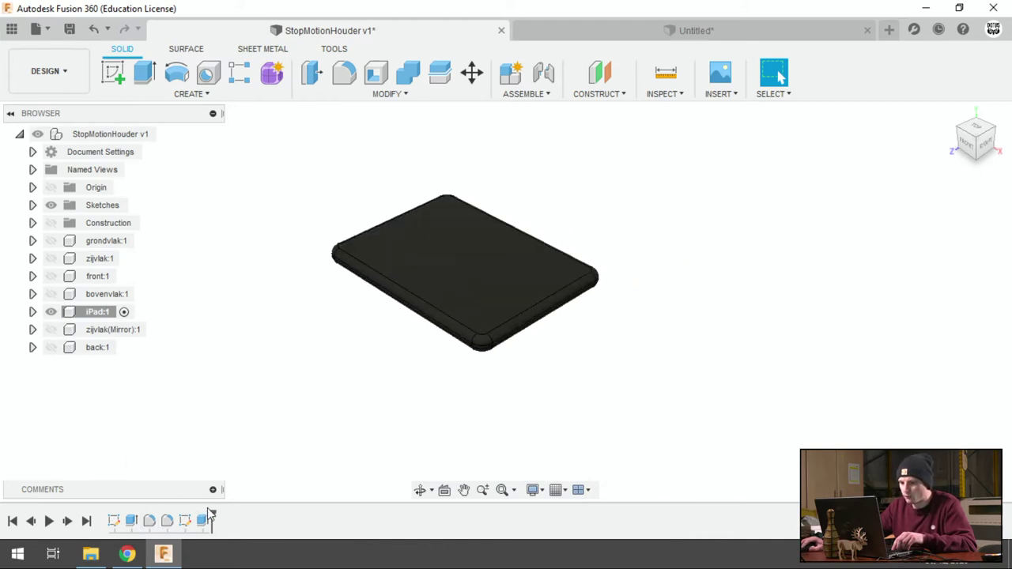
Step: Extrude the ipad rectangle 10 mm into a slab in the Untitled design
click(691, 29)
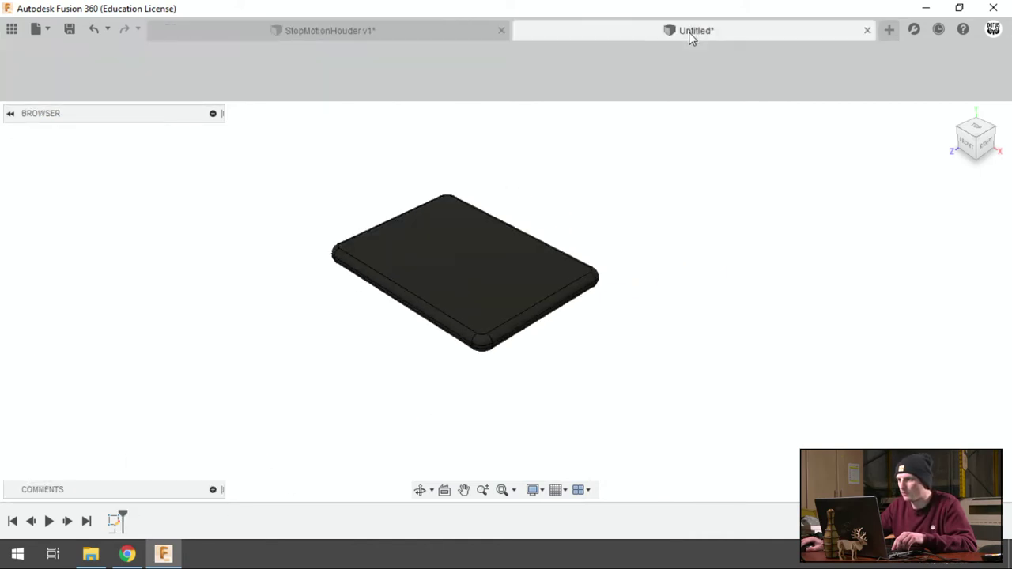
scroll(300, 215, down, 3)
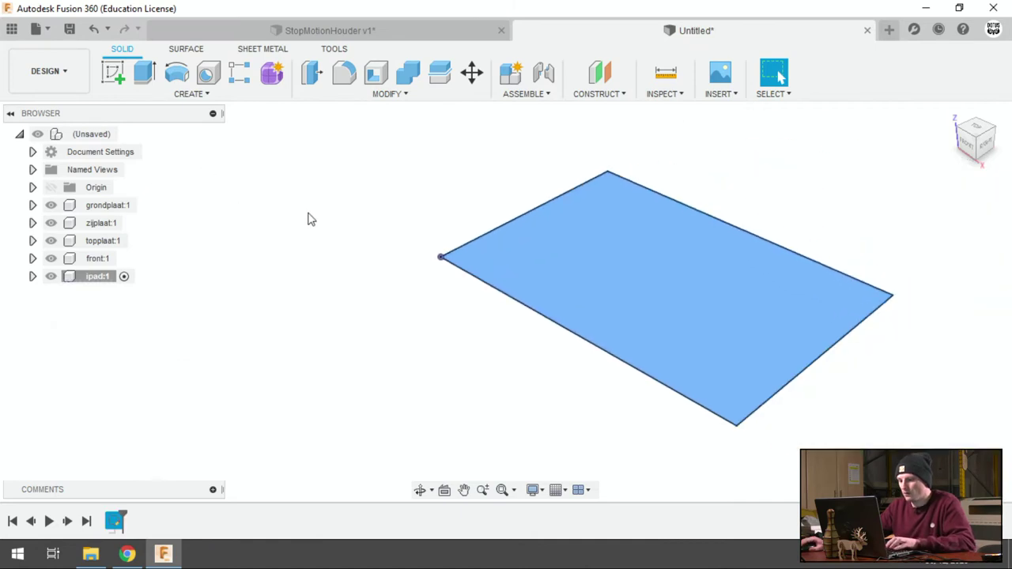
scroll(316, 220, down, 2)
text(e10)
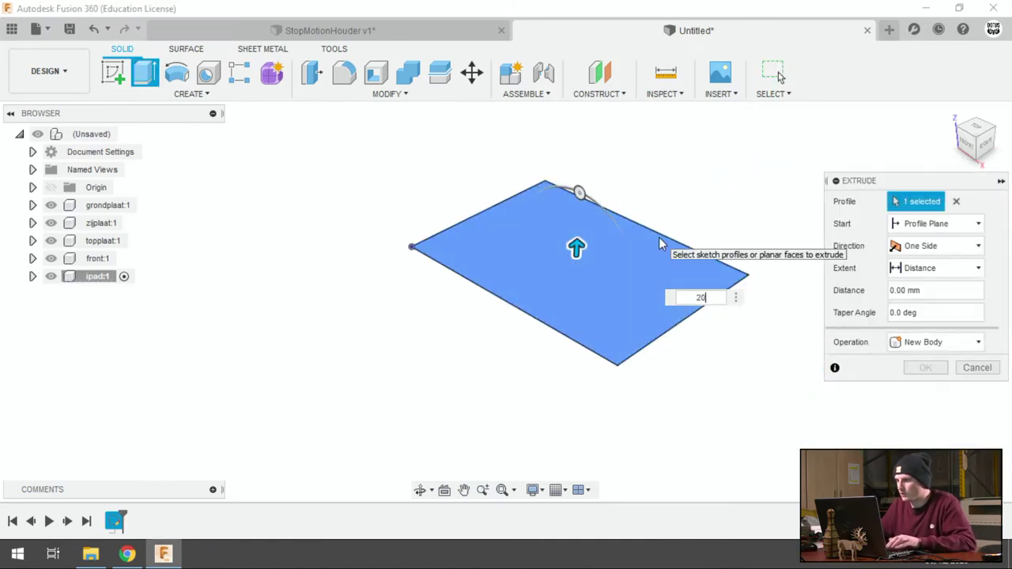
key(Return)
mouse_move(659, 237)
shift+middle_down()
mouse_move(557, 232)
mouse_move(612, 317)
shift+middle_up()
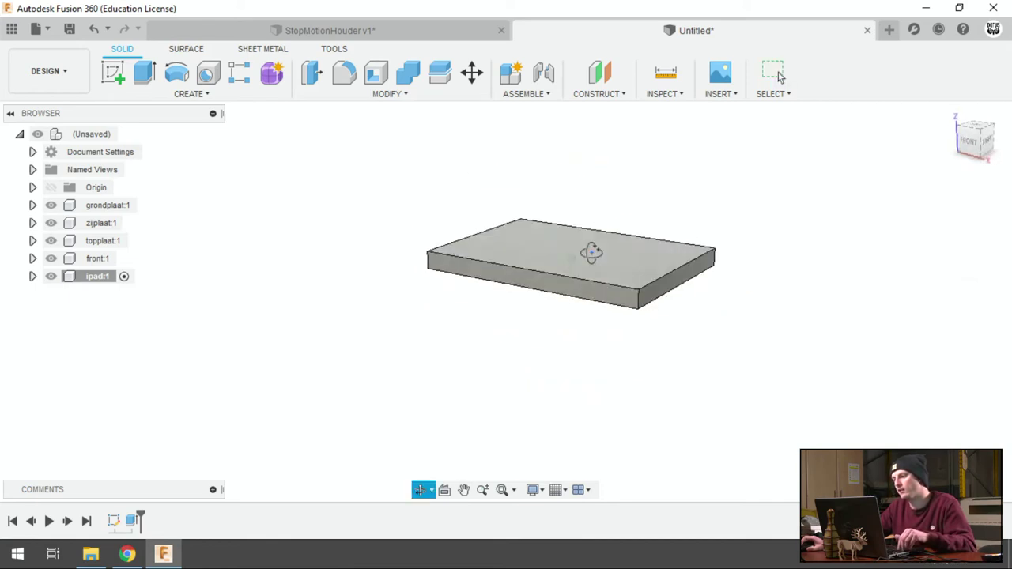
click(388, 32)
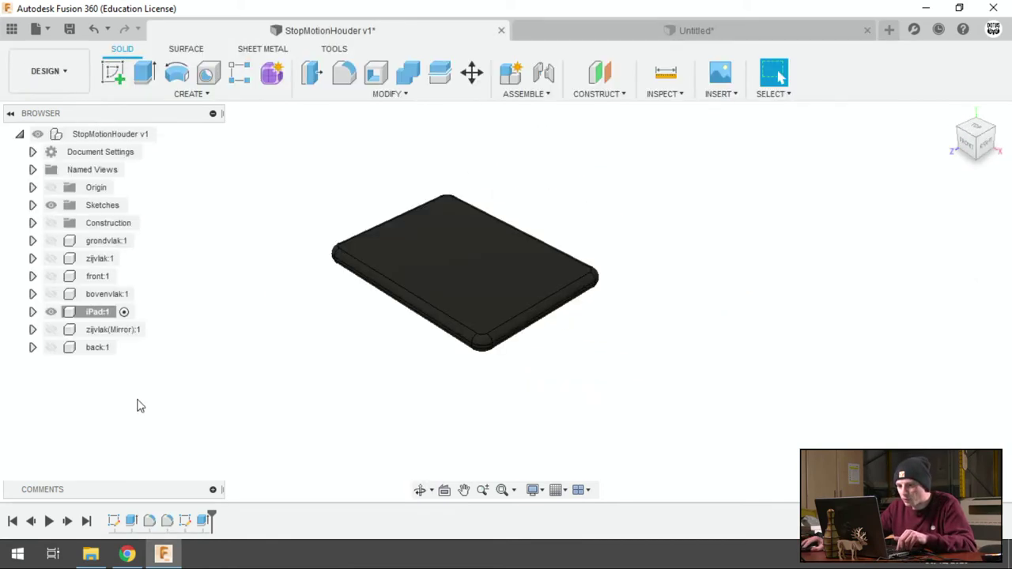
Step: Open StopMotionHouder's iPad outline sketch, orbit and zoom around it, then return to Untitled
double_click(203, 520)
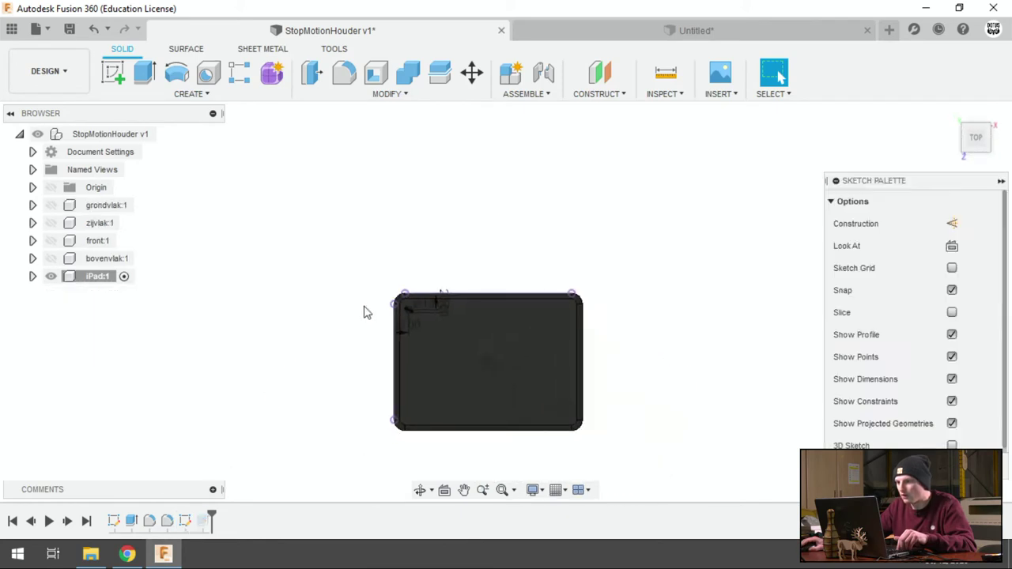
shift+middle_drag(456, 388, 447, 194)
scroll(442, 442, up, 5)
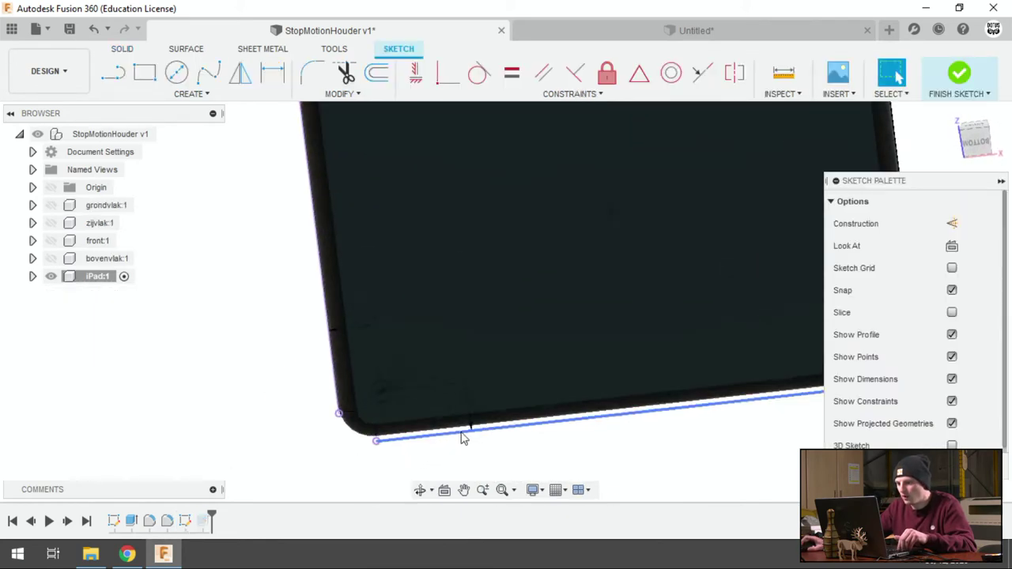
shift+middle_drag(464, 439, 362, 400)
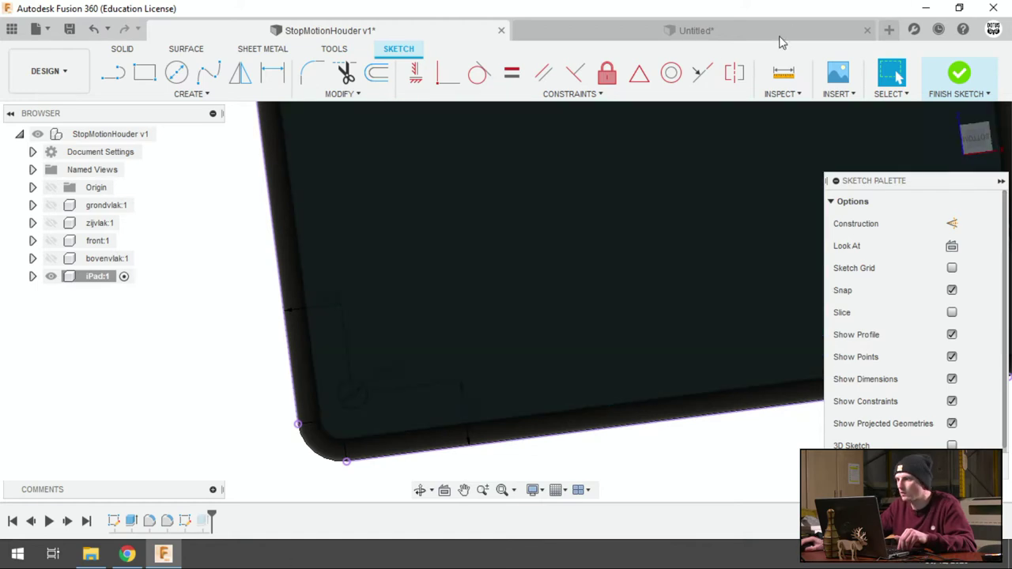
click(779, 36)
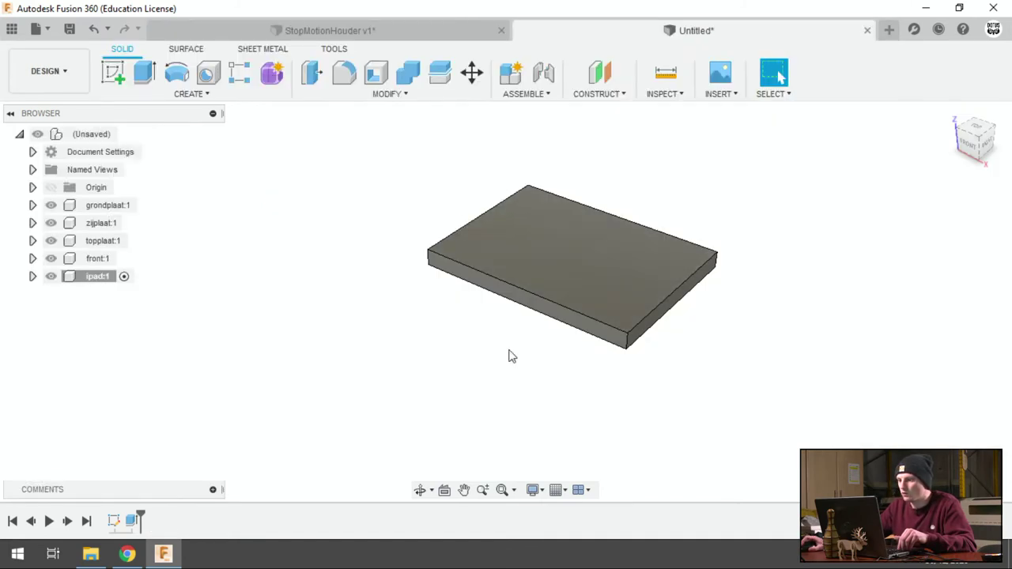
Step: Sketch a center-diameter circle near the corner of the plate's bottom face
drag(511, 338, 359, 230)
key(Escape)
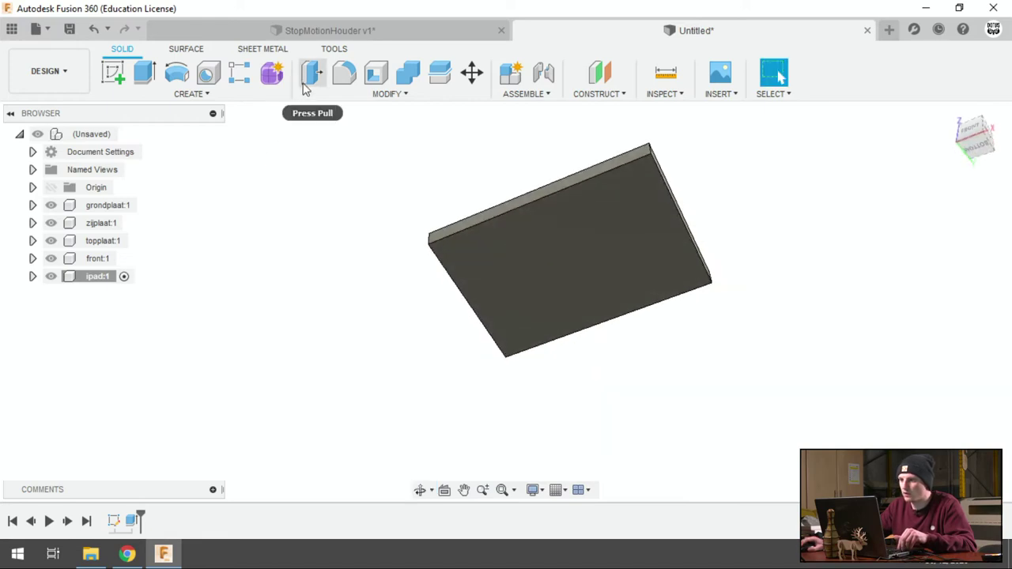
click(113, 73)
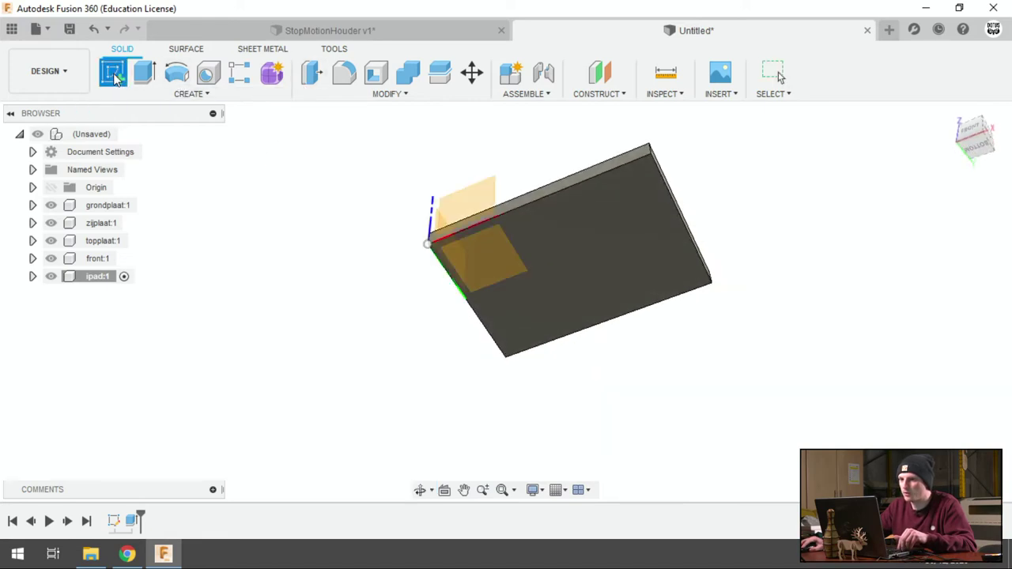
click(572, 270)
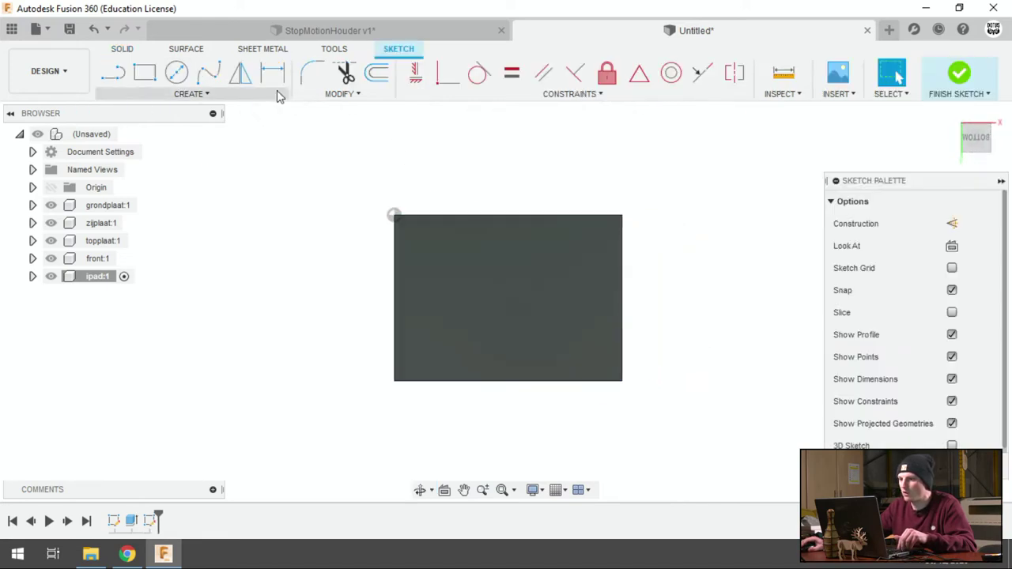
click(177, 73)
click(428, 253)
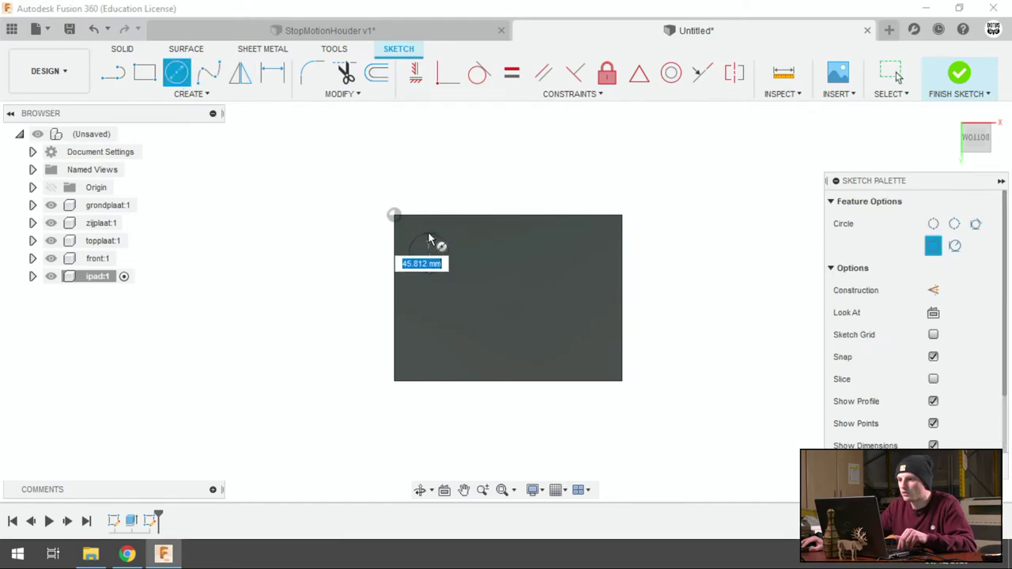
scroll(470, 277, up, 2)
scroll(470, 253, up, 2)
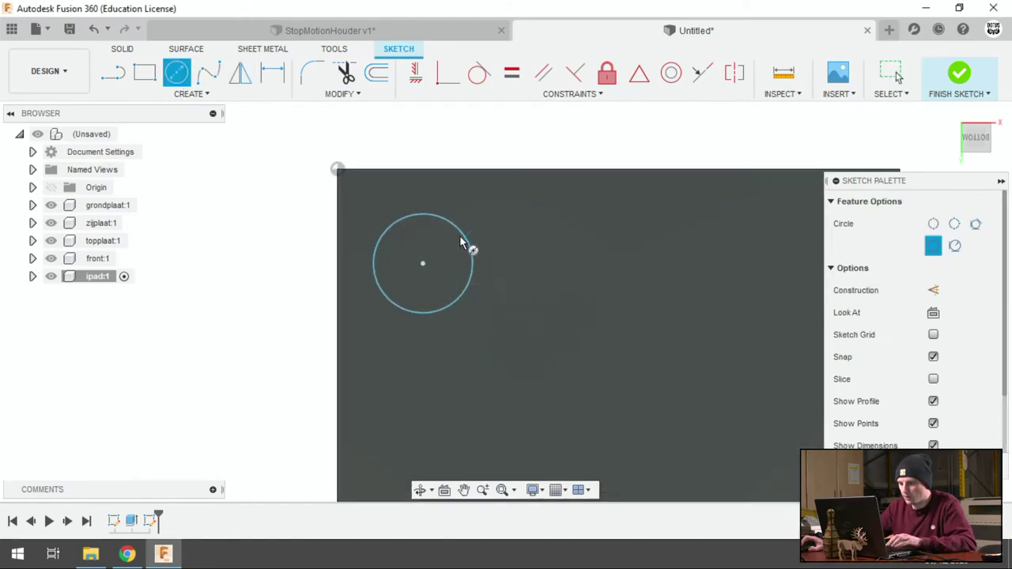
click(464, 241)
Step: Dimension the circle Ø10 mm, 23 mm from the top edge and 20 mm from the left edge
key(d)
click(466, 235)
key(BackSpace)
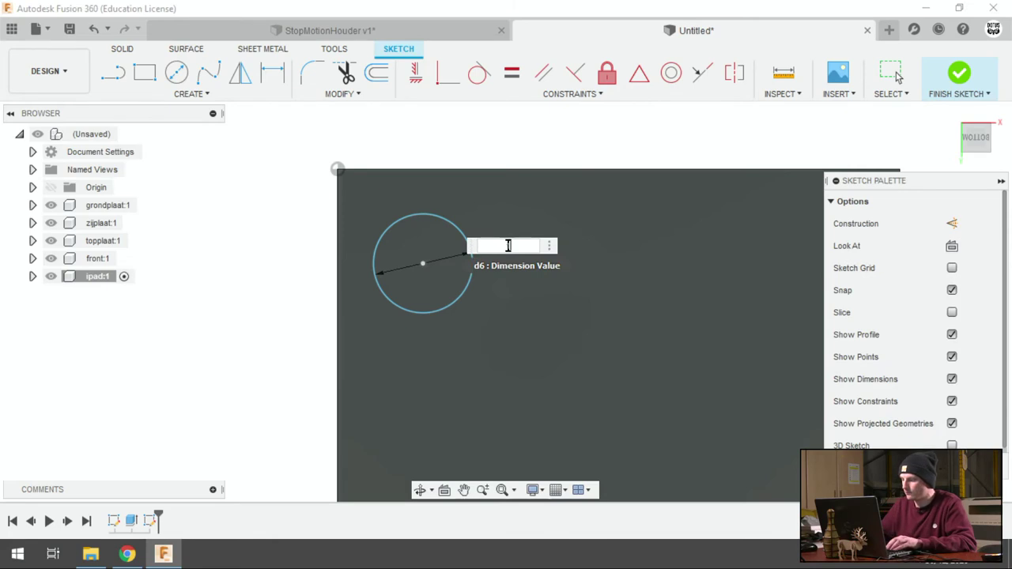
text(10)
key(Return)
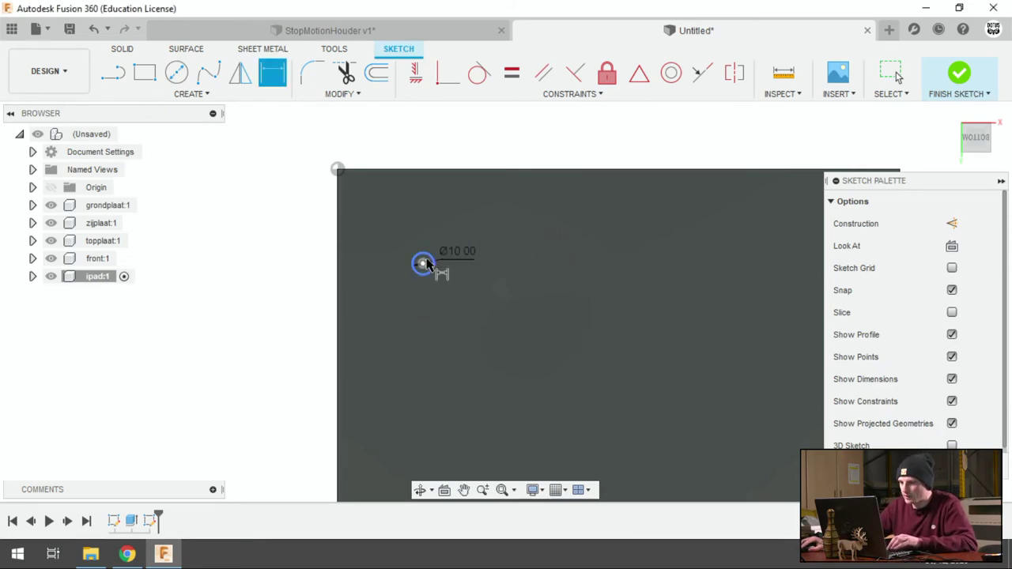
click(423, 263)
click(429, 169)
click(287, 203)
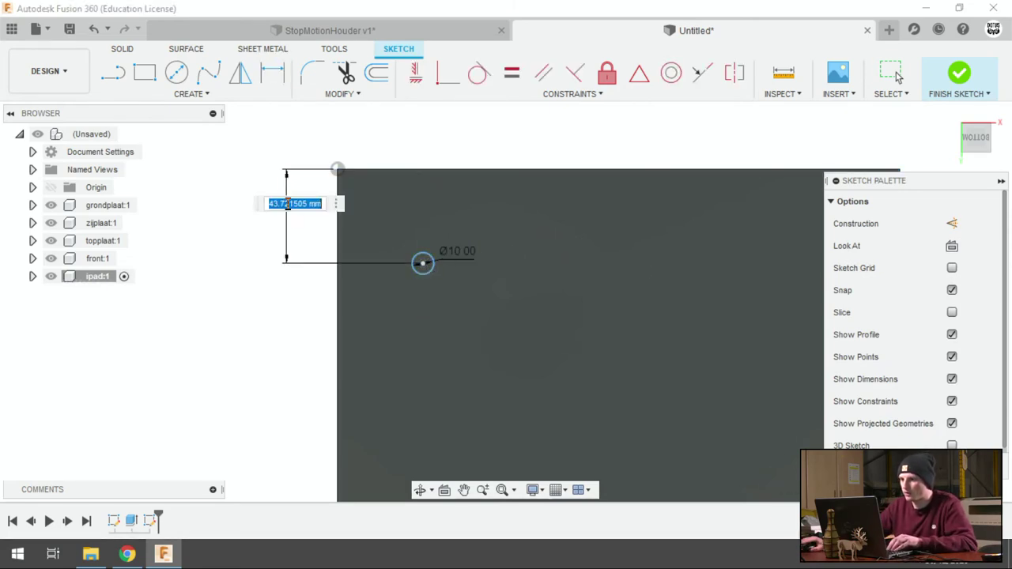
text(23)
key(Return)
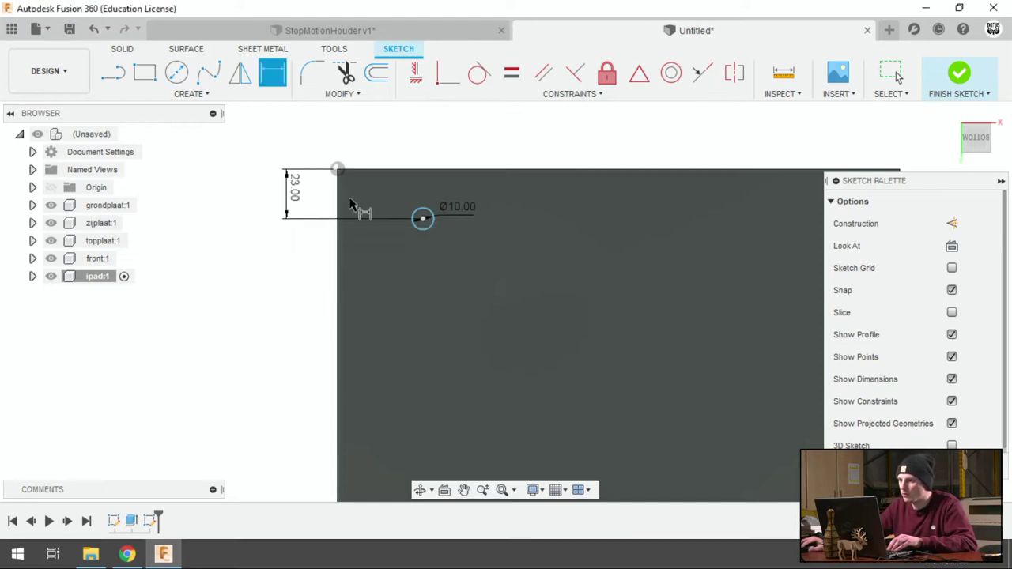
click(423, 220)
click(339, 219)
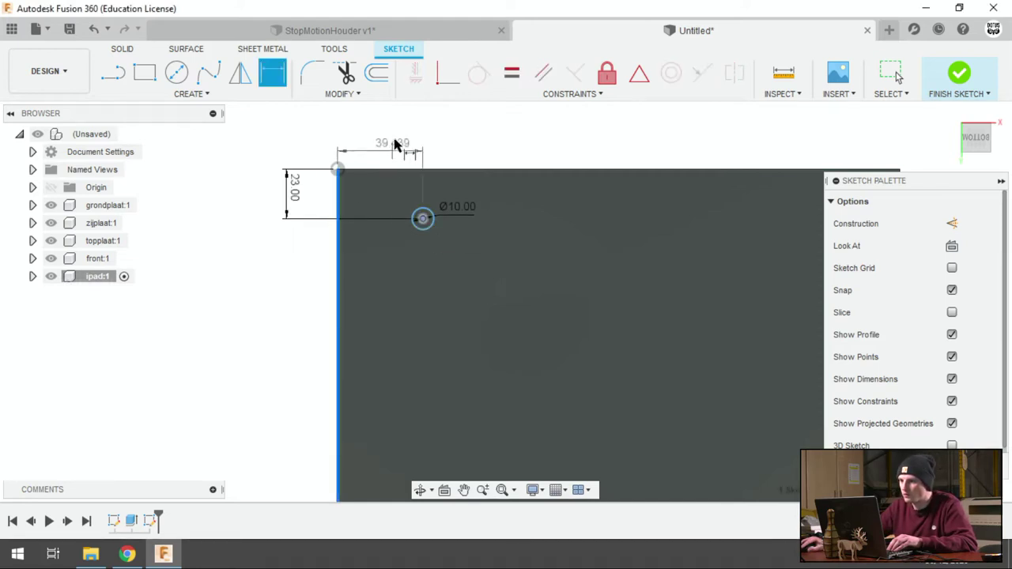
click(399, 127)
text(20)
key(Return)
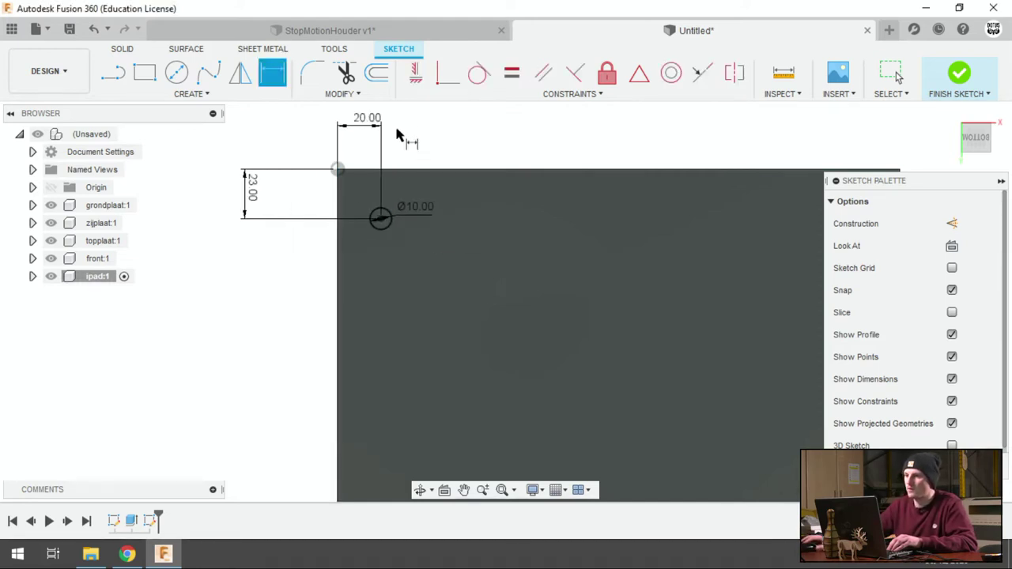
Step: Extrude the circle profile 1 mm
scroll(395, 182, down, 1)
scroll(384, 218, down, 2)
shift+middle_drag(370, 217, 387, 173)
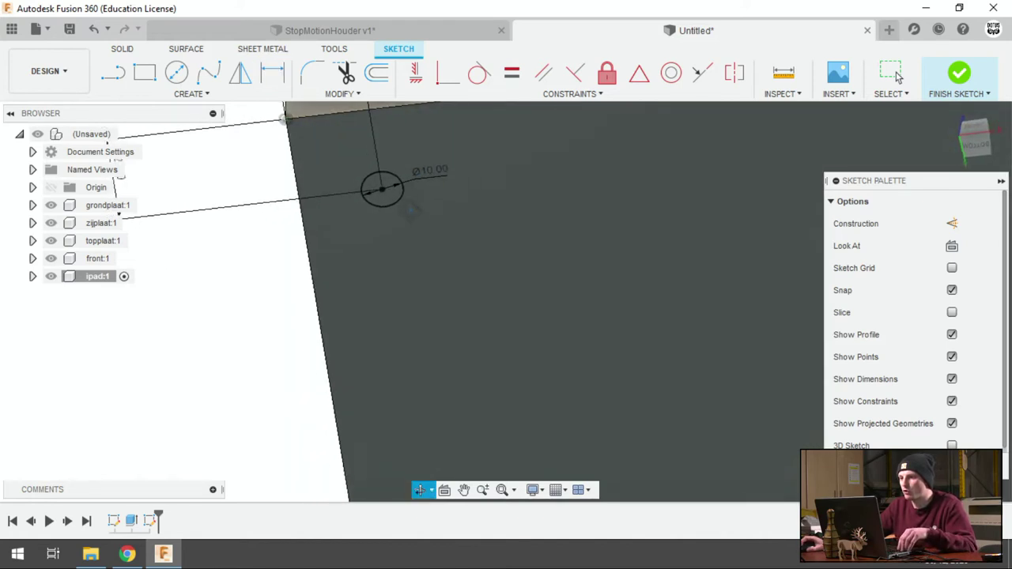
key(e)
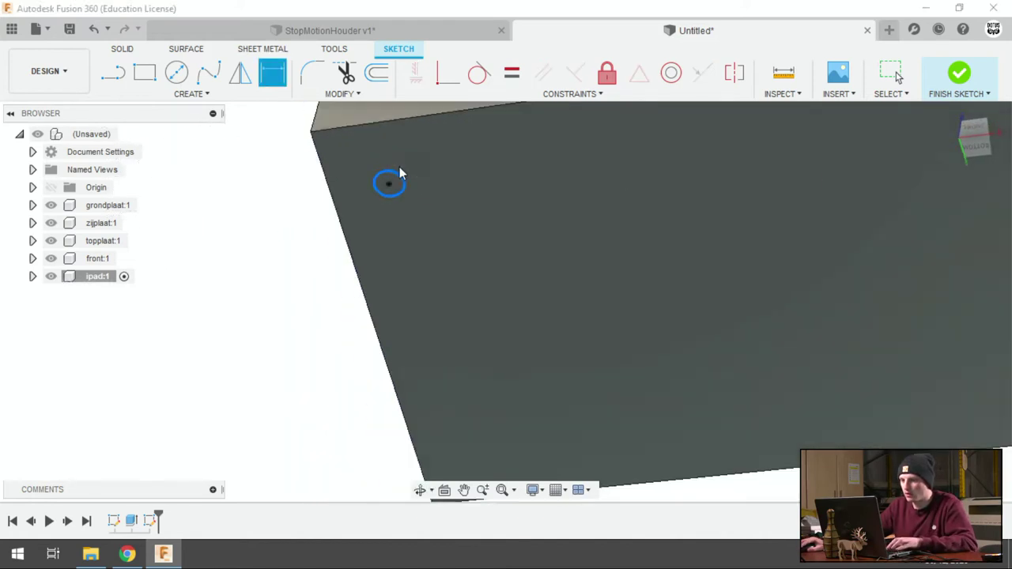
click(389, 184)
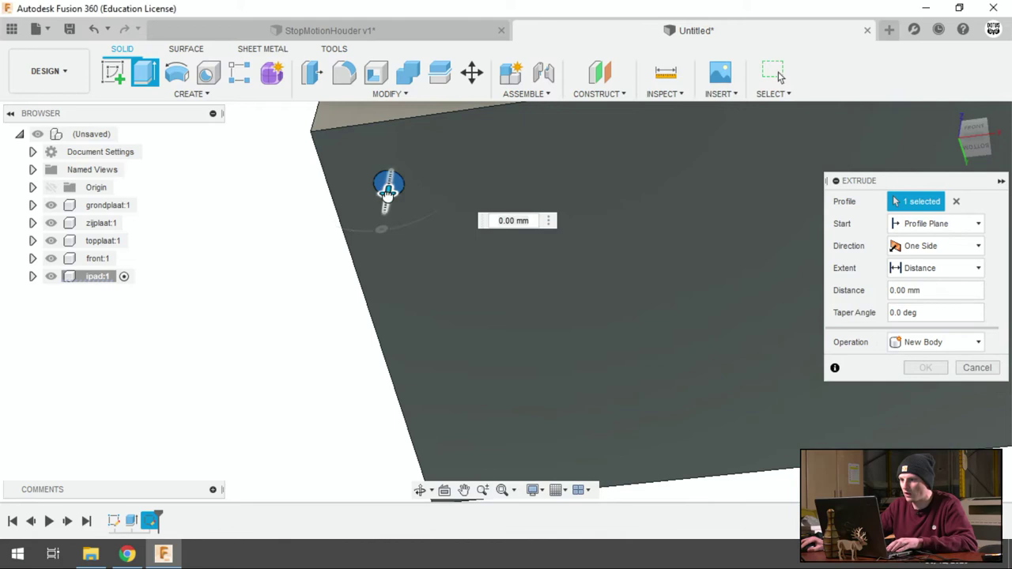
drag(388, 182, 394, 208)
key(Return)
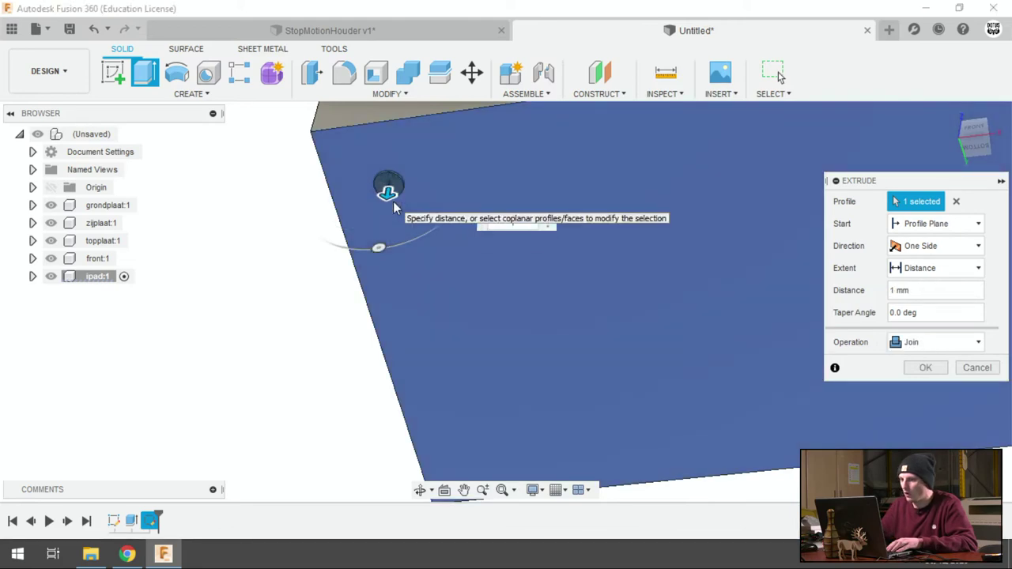
key(F6)
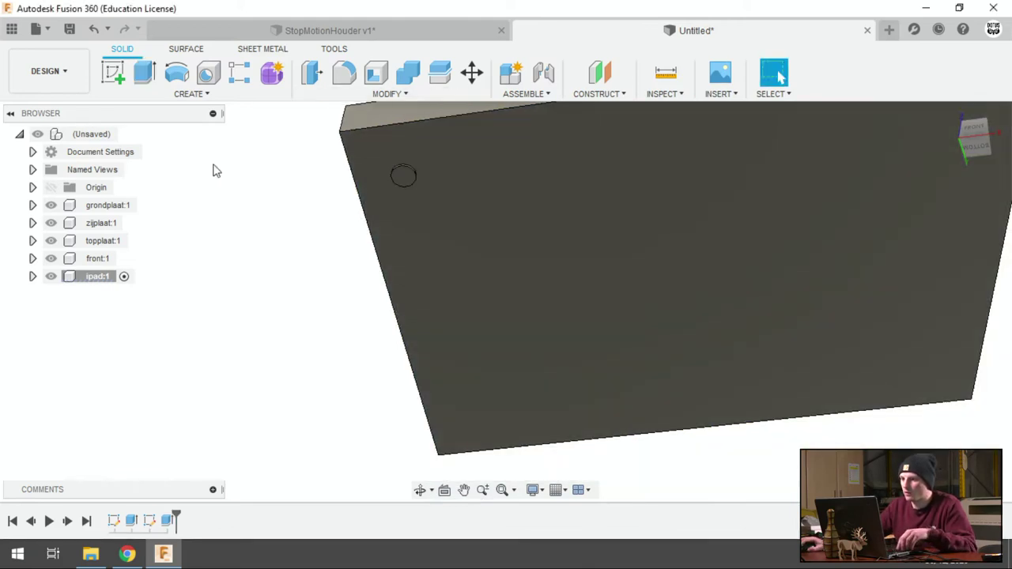
shift+middle_drag(434, 202, 320, 226)
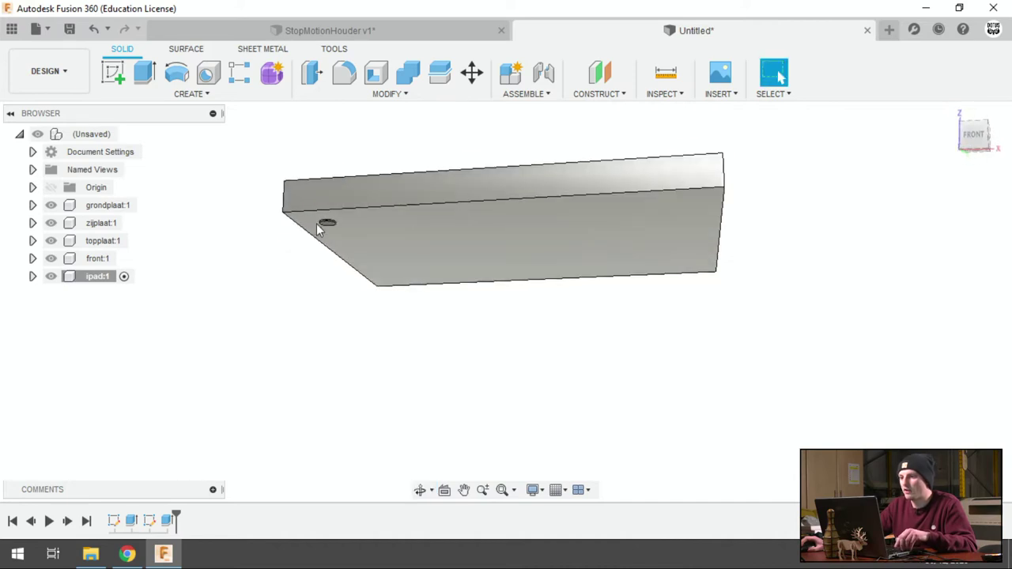
scroll(321, 225, up, 2)
scroll(323, 224, up, 2)
scroll(330, 224, up, 2)
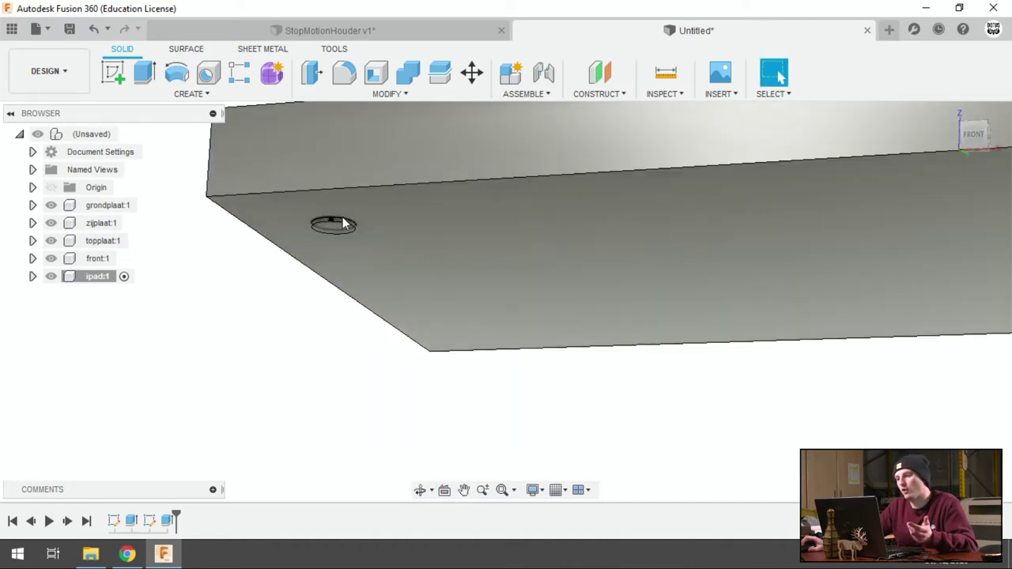
scroll(334, 226, up, 2)
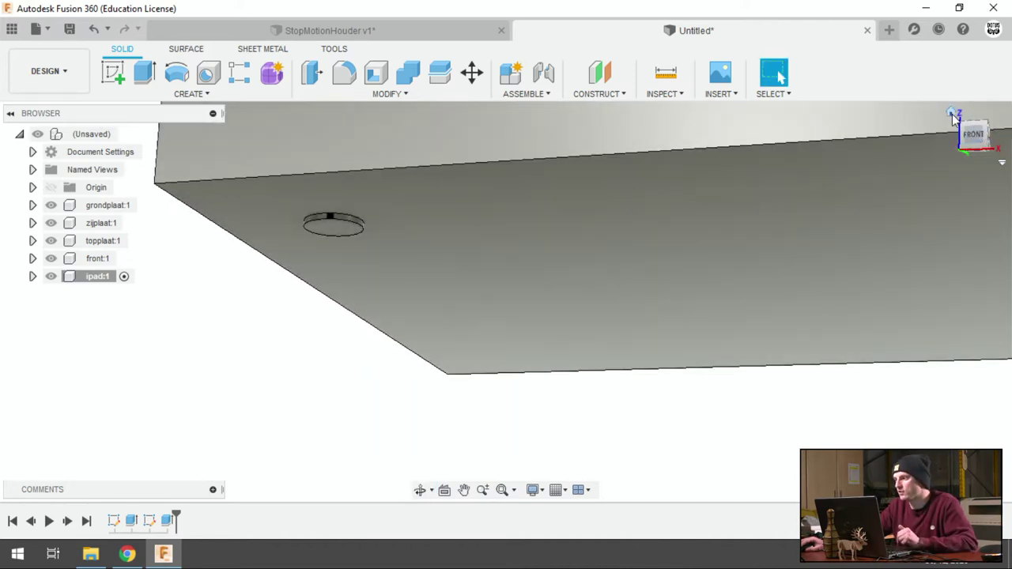
click(952, 113)
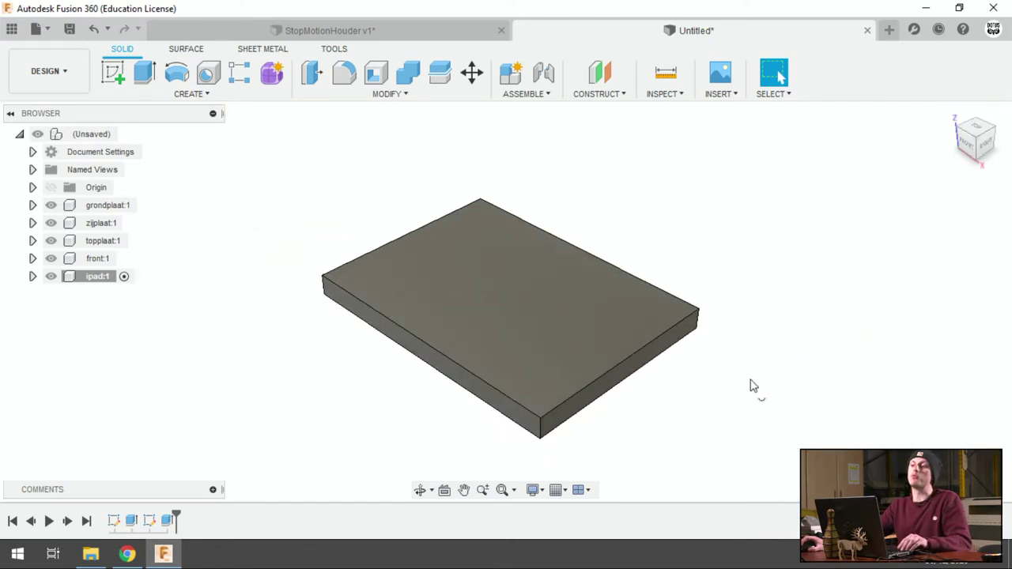
shift+middle_drag(752, 385, 775, 309)
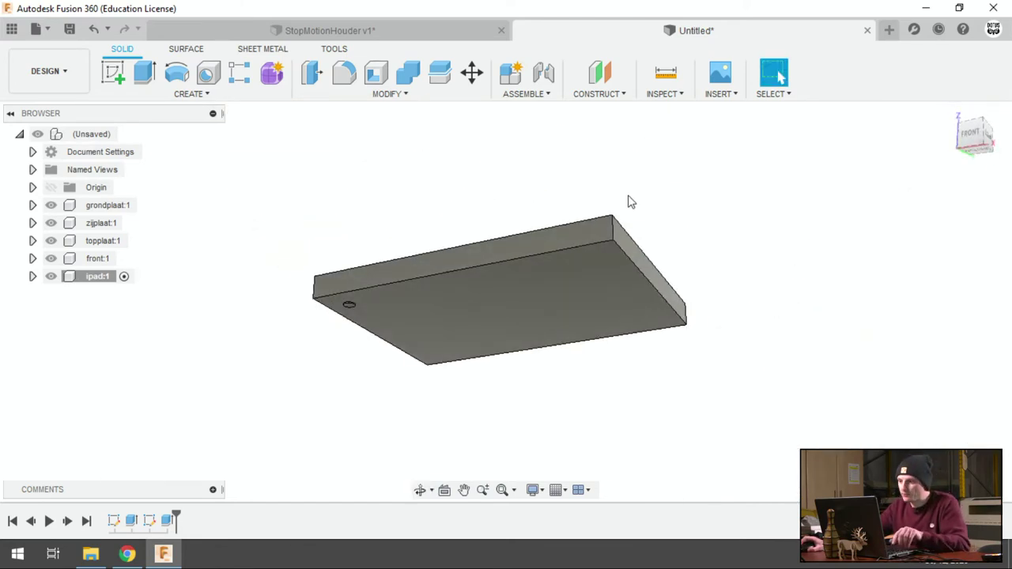
shift+middle_drag(628, 198, 634, 256)
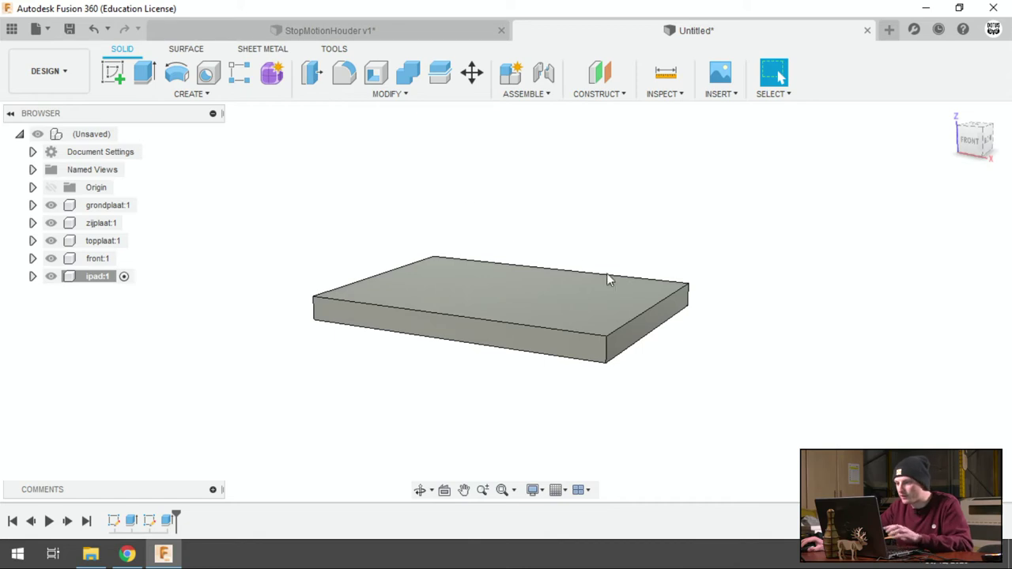
click(952, 112)
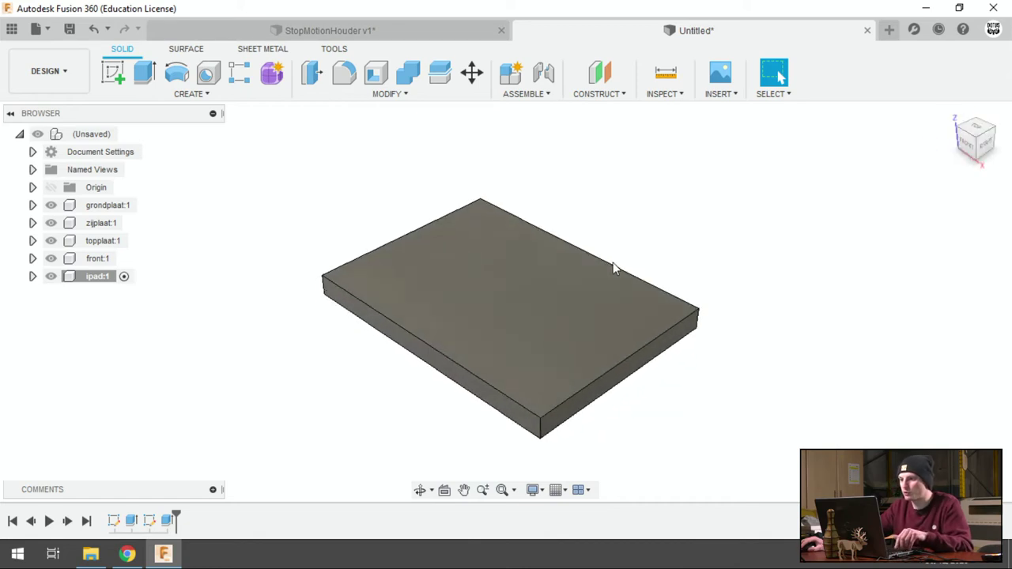
click(144, 206)
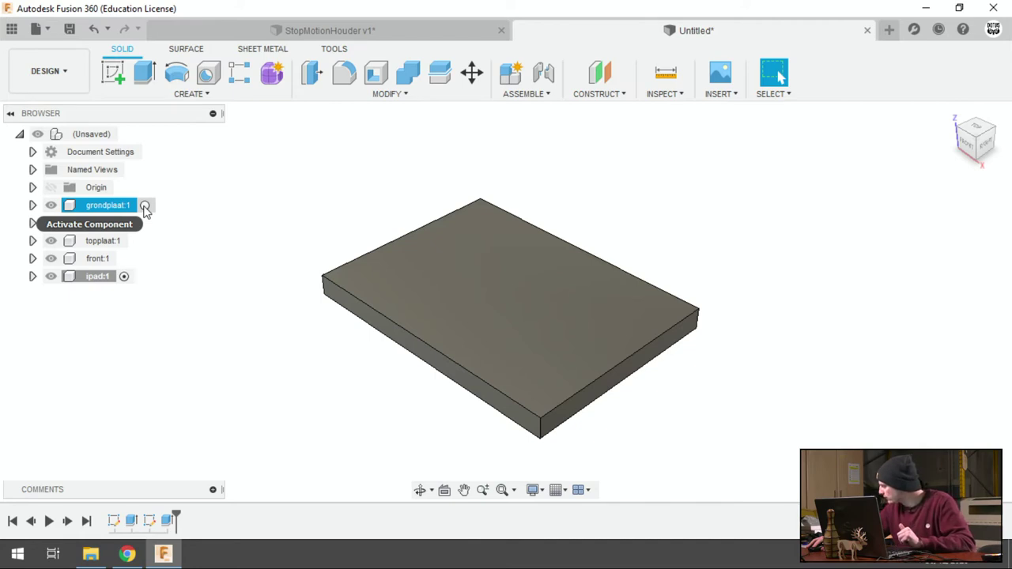
Step: Activate grondplaat:1 and start a new sketch on the horizontal origin plane
click(145, 206)
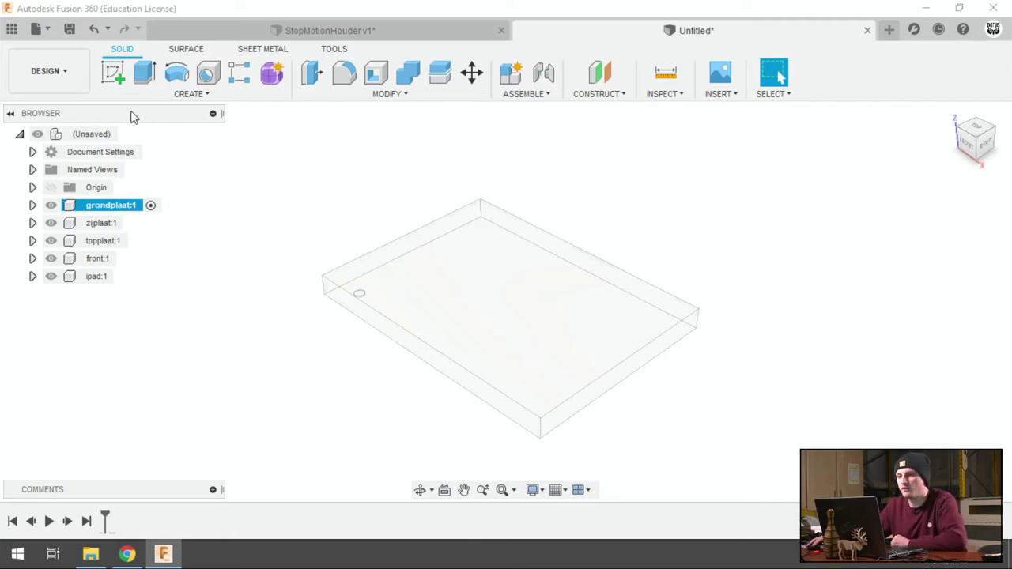
click(117, 77)
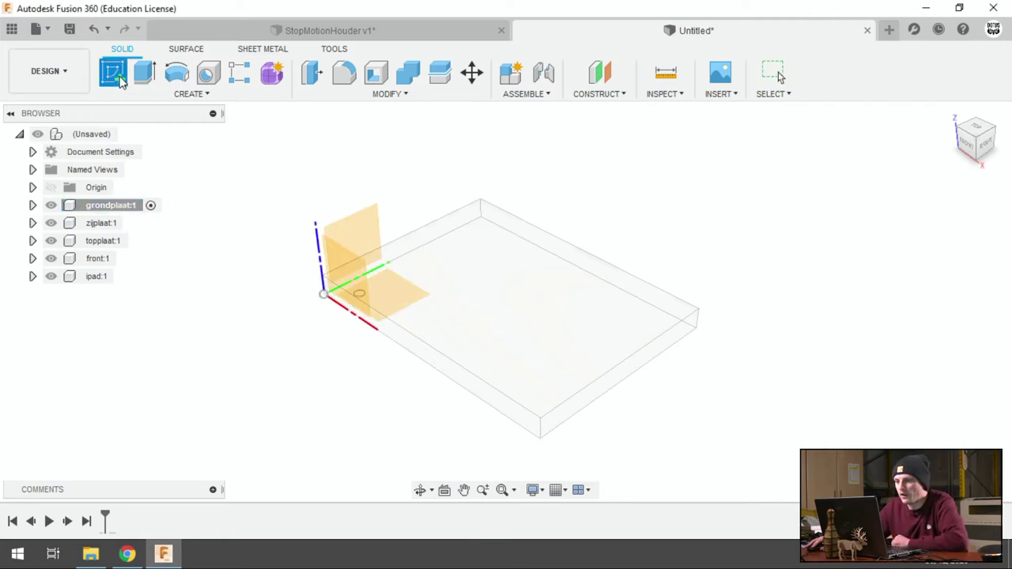
click(408, 298)
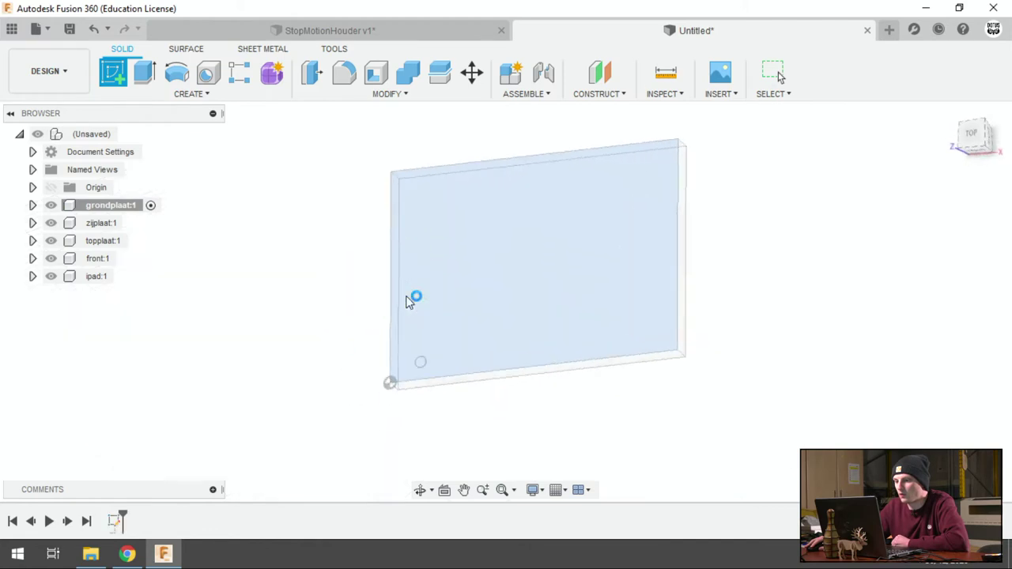
scroll(285, 300, down, 2)
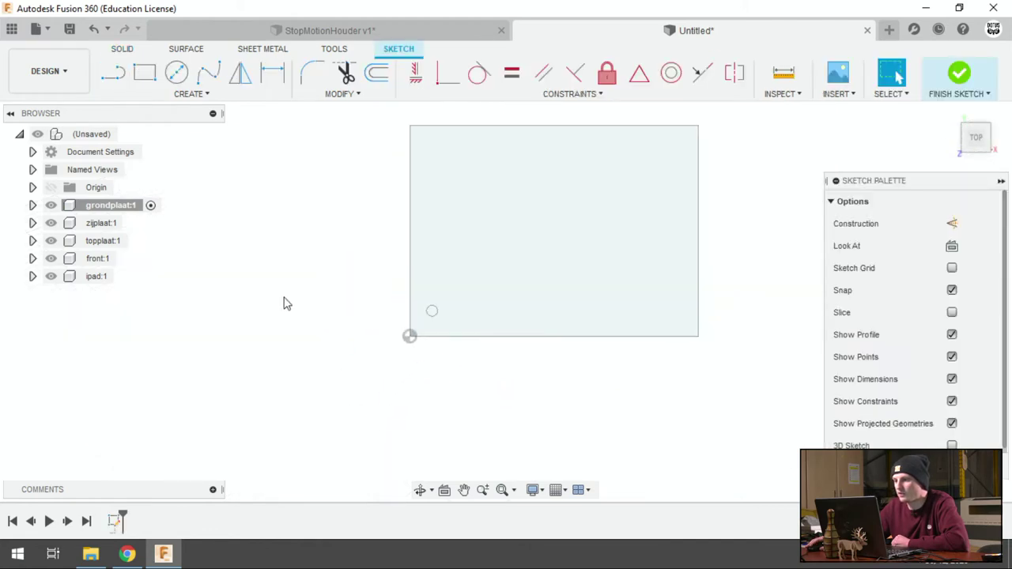
scroll(285, 301, down, 1)
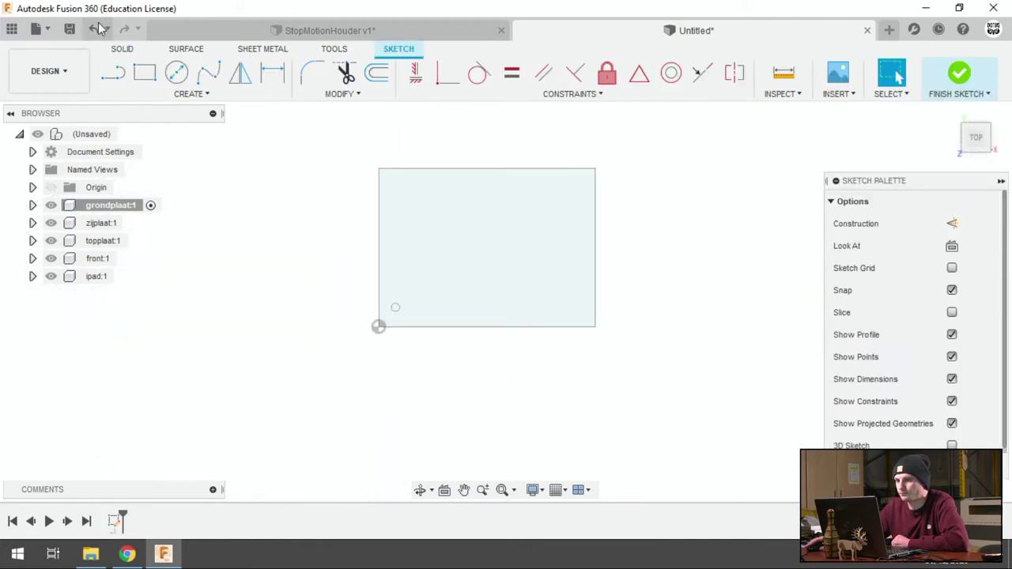
click(183, 96)
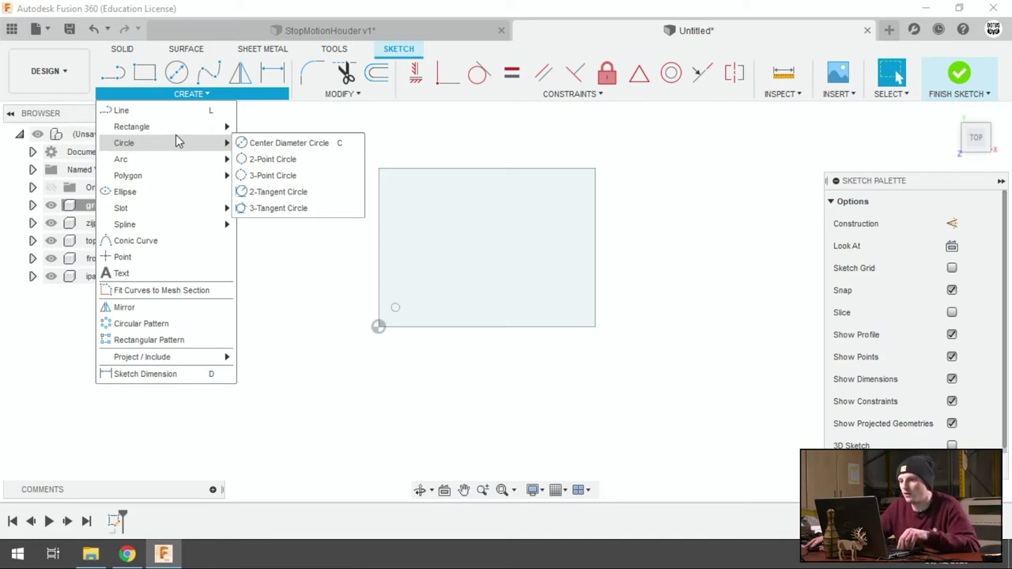
mouse_move(131, 127)
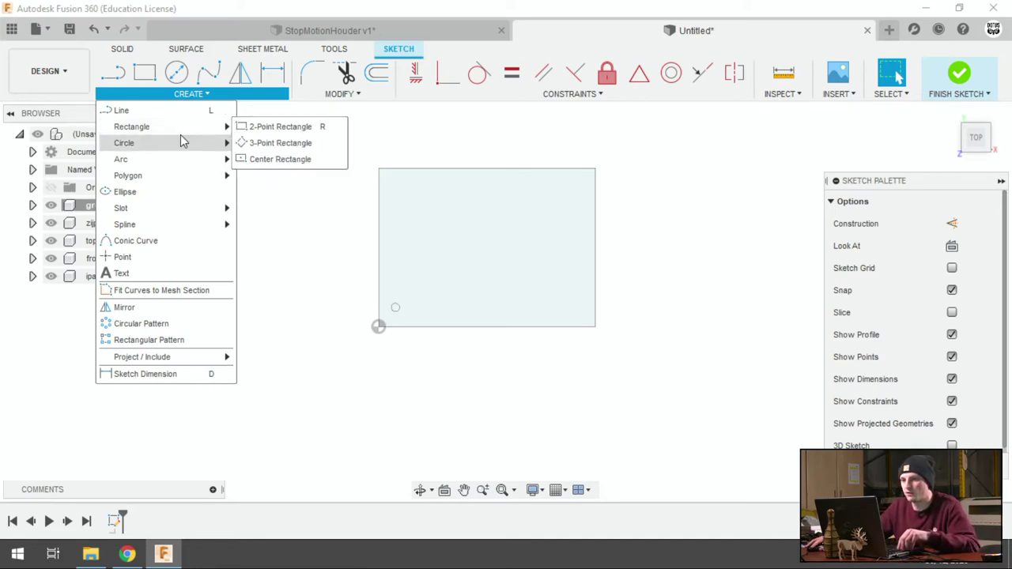
Step: Draw a center rectangle anchored on the origin
click(269, 161)
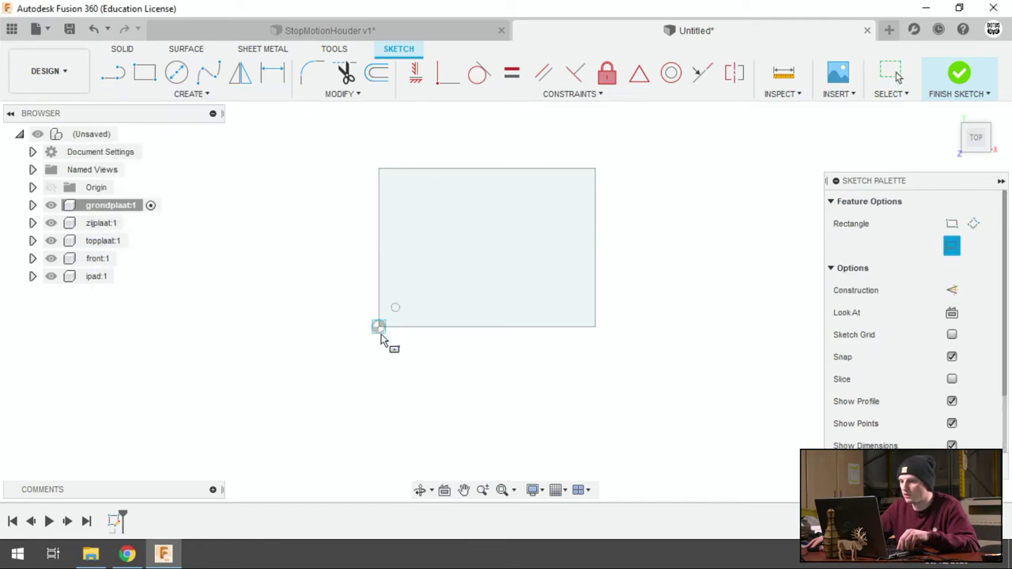
click(378, 326)
click(655, 457)
scroll(571, 331, up, 3)
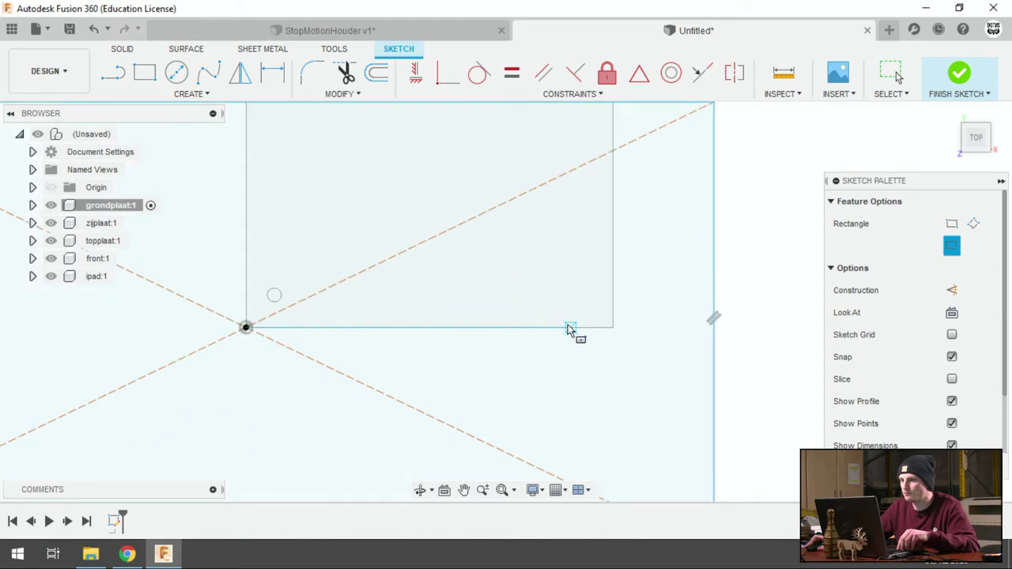
scroll(571, 331, down, 3)
Step: Dimension the rectangle 400 mm tall and 420 mm wide
key(d)
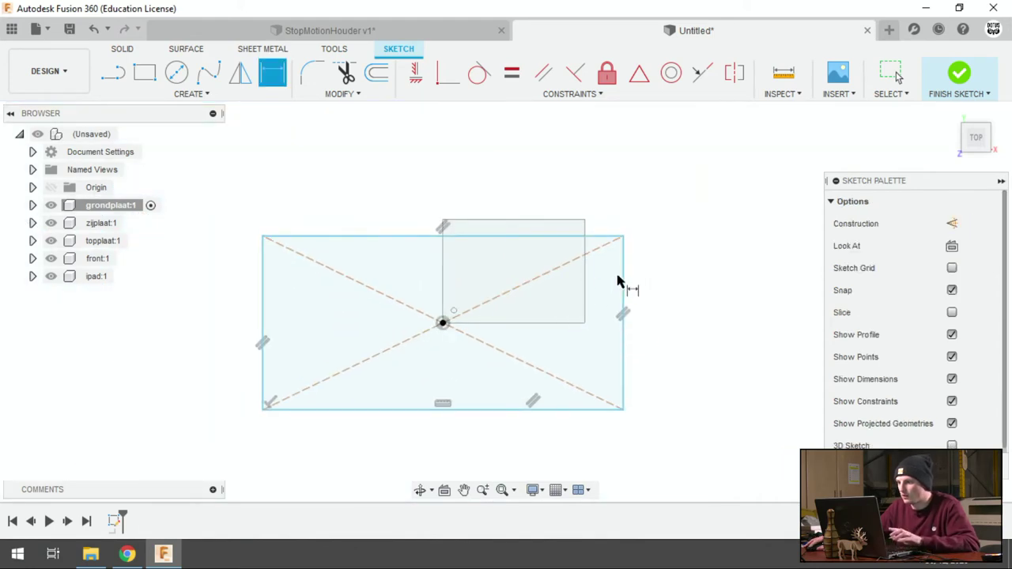
click(624, 285)
click(685, 285)
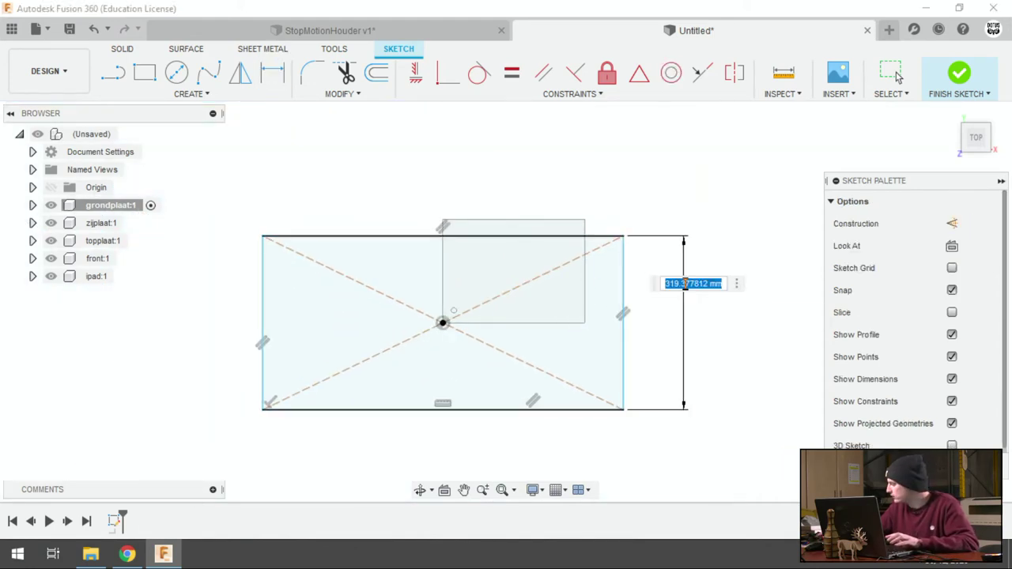
text(400)
key(Return)
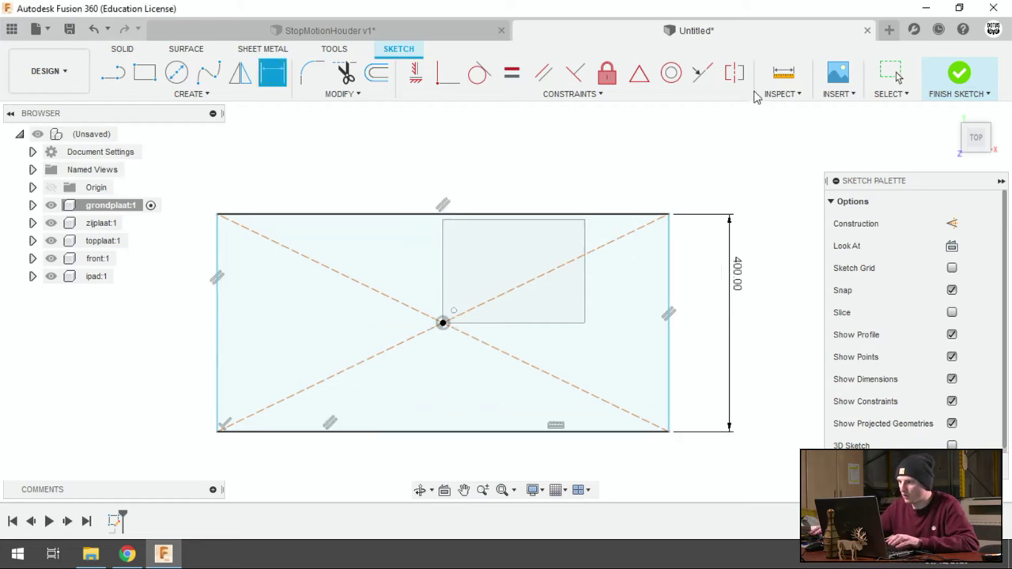
click(640, 215)
click(608, 157)
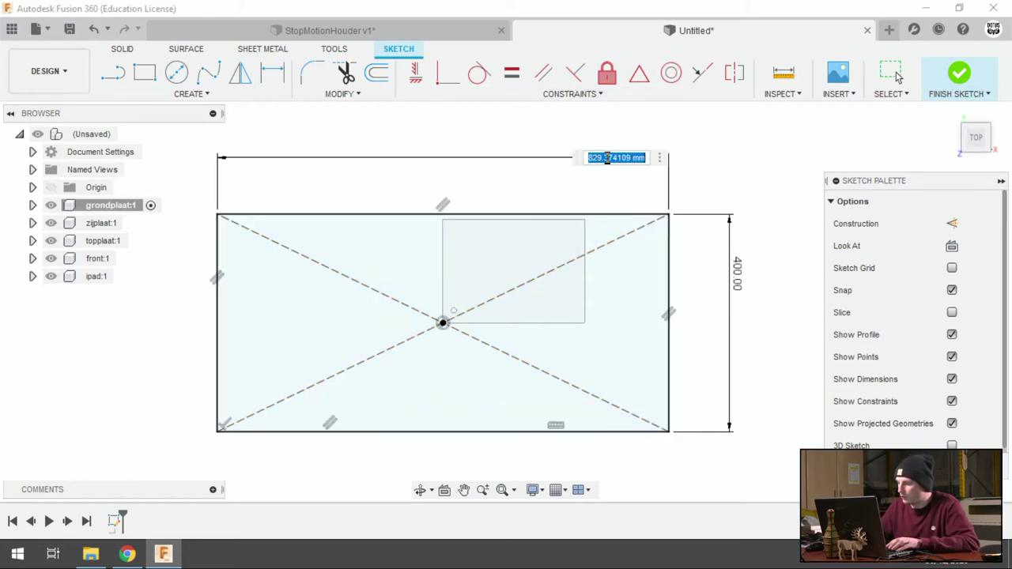
text(420)
key(Return)
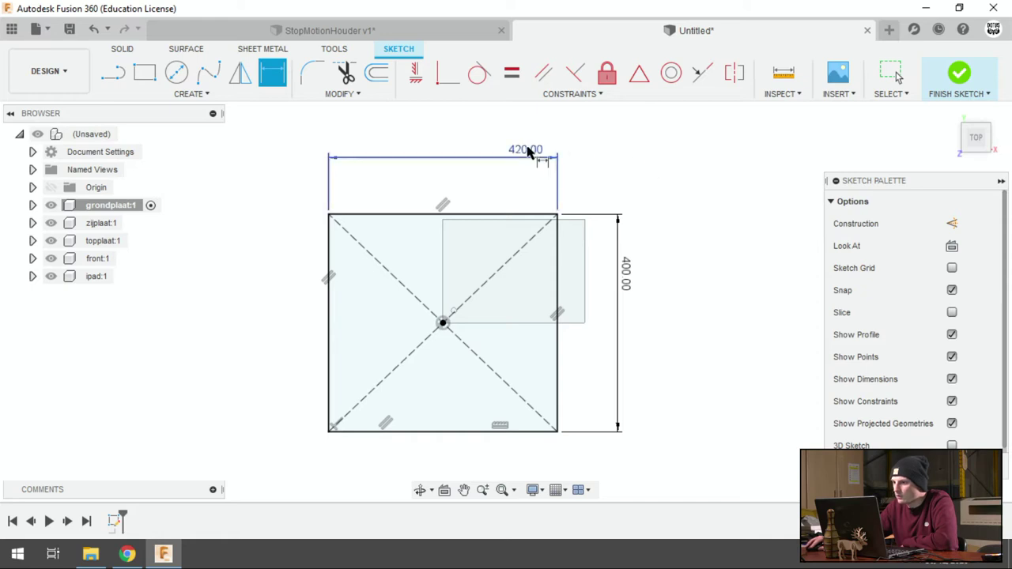
Step: Correct the width dimension to 620 mm and finish the sketch
double_click(525, 151)
click(518, 158)
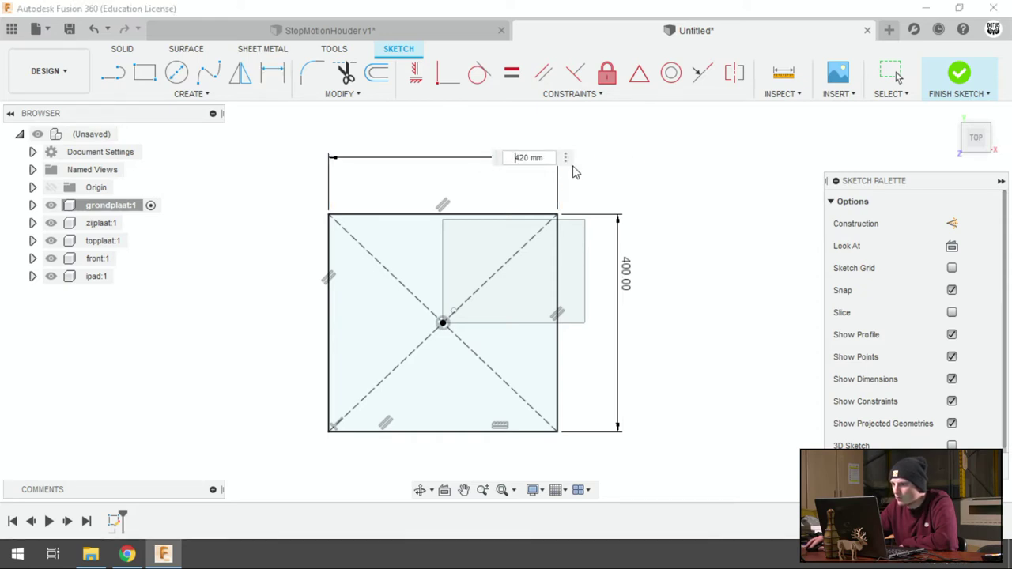
key(BackSpace)
text(6)
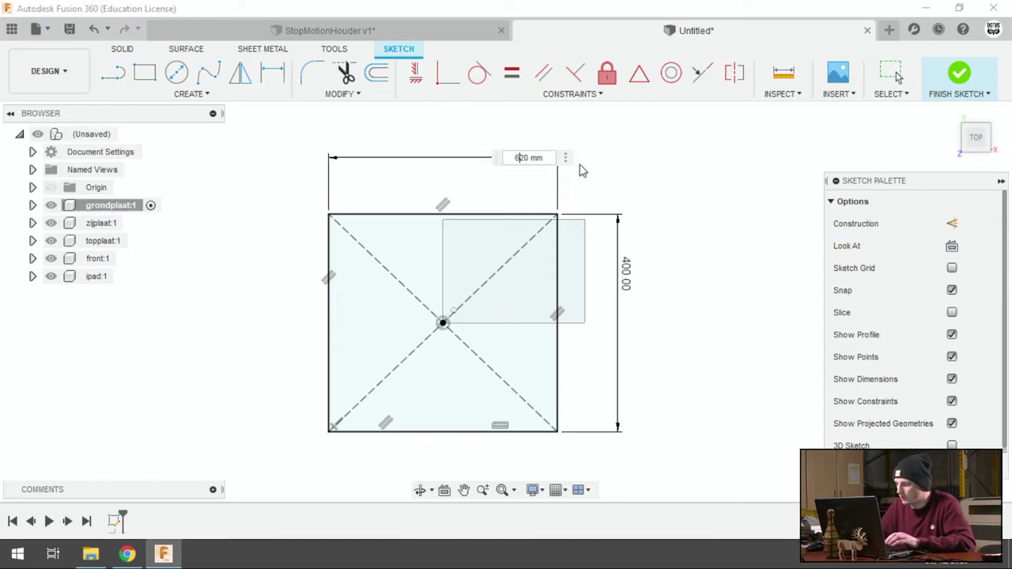
key(Return)
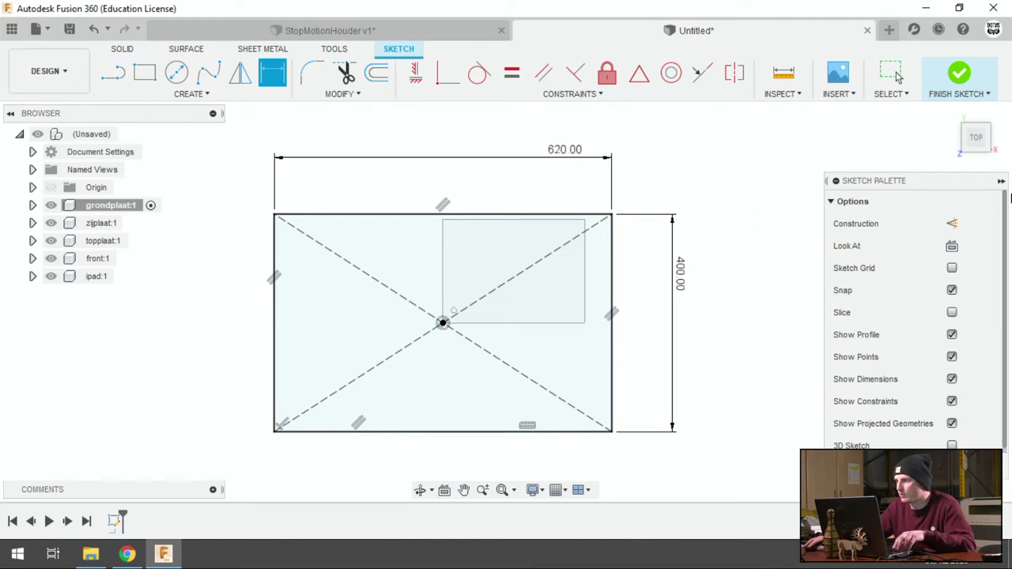
click(959, 74)
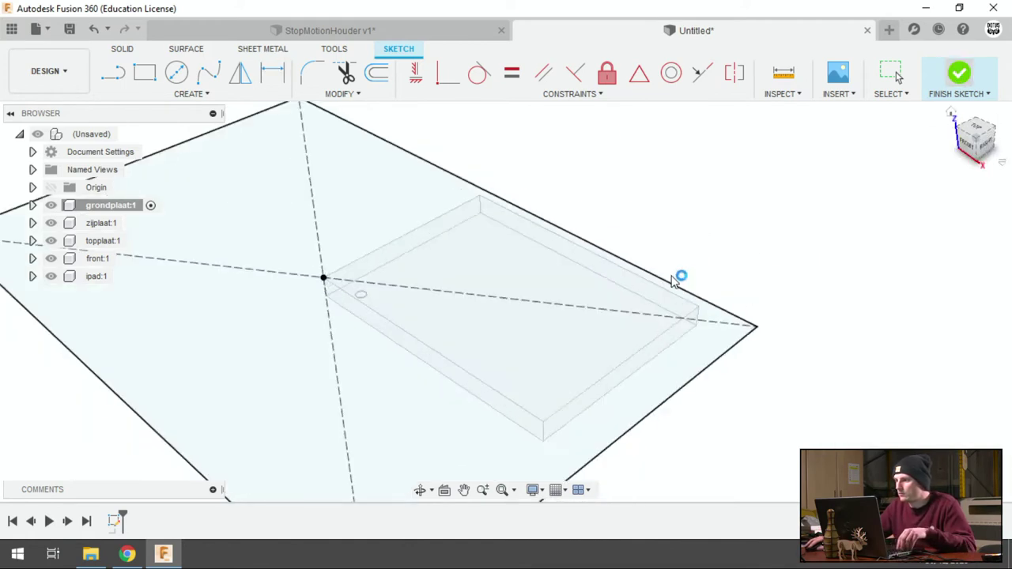
Step: Hide the ipad body, select the rectangle's outer profile and start an Extrude
scroll(599, 198, up, 3)
scroll(621, 271, down, 5)
scroll(545, 174, down, 2)
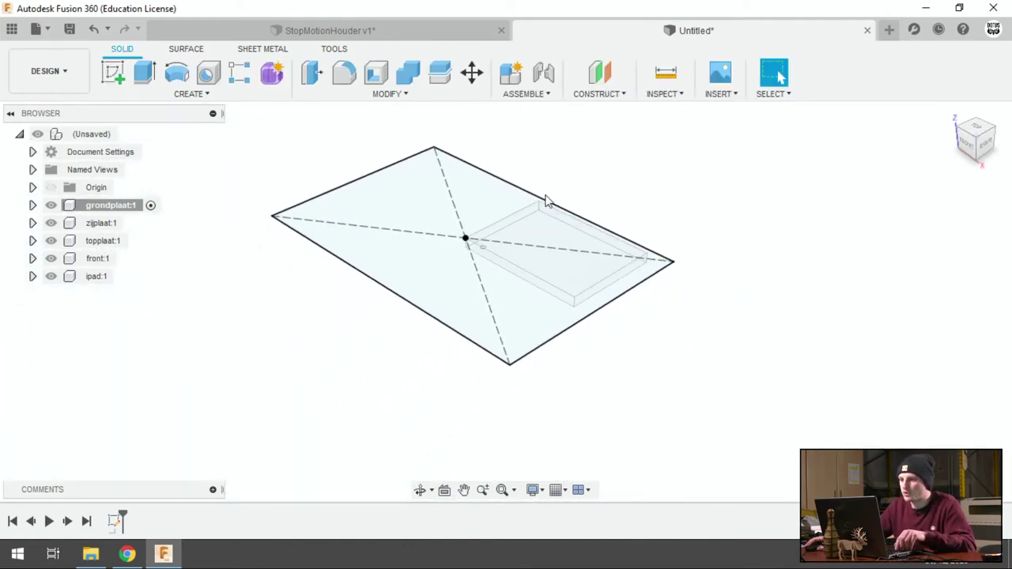
scroll(399, 192, down, 2)
scroll(399, 191, up, 2)
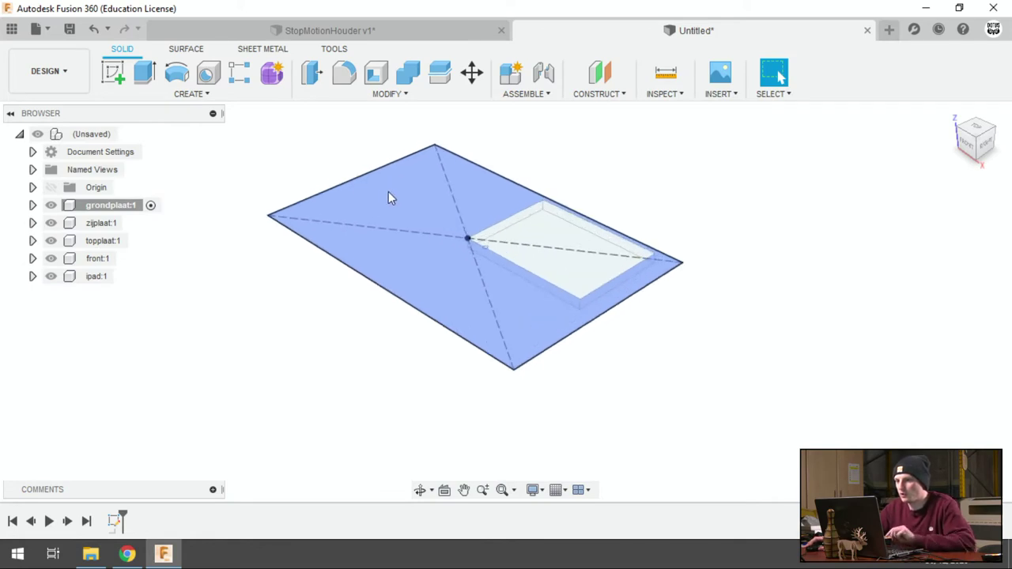
scroll(388, 191, up, 2)
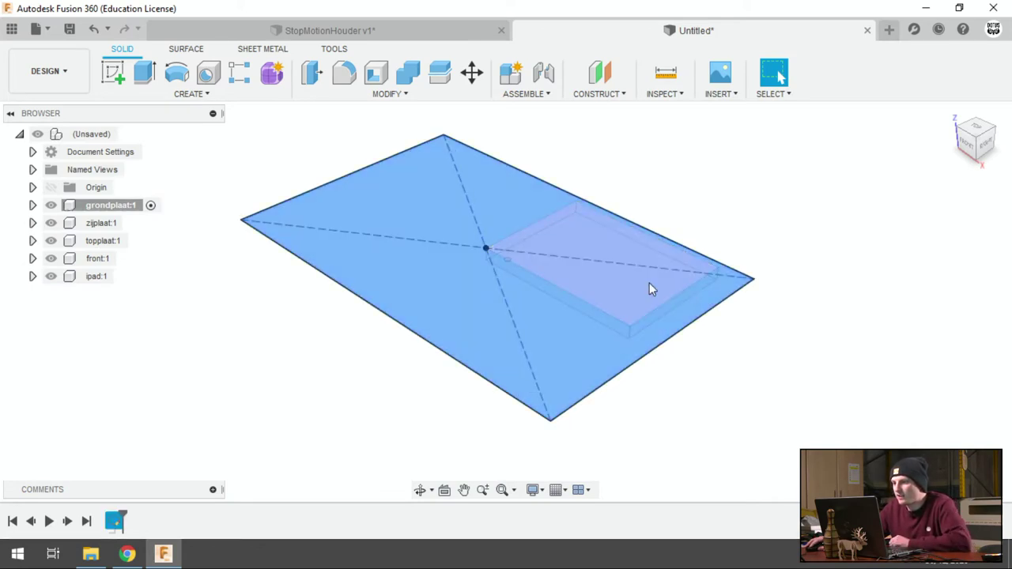
click(51, 277)
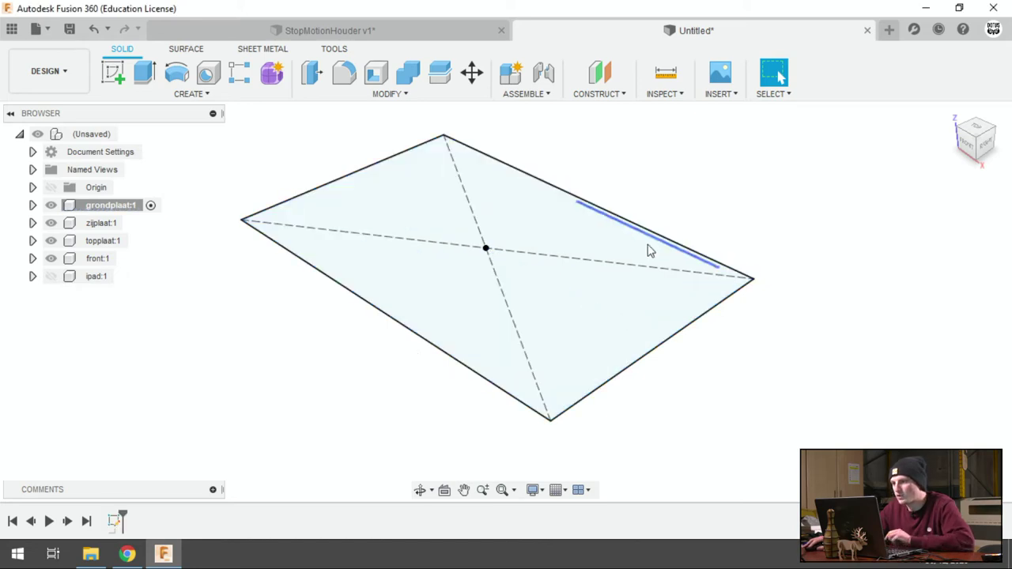
click(614, 263)
click(843, 245)
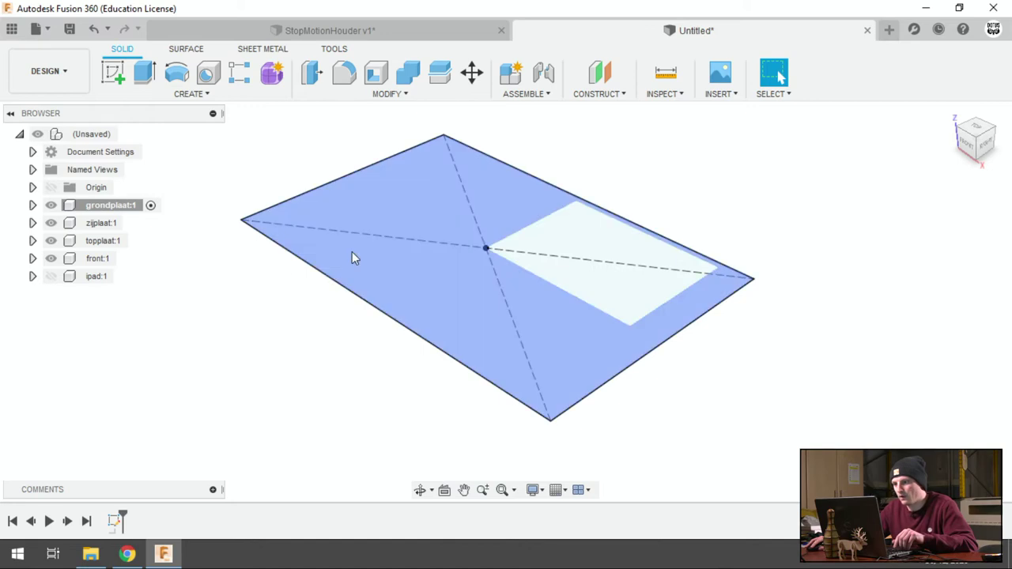
click(352, 254)
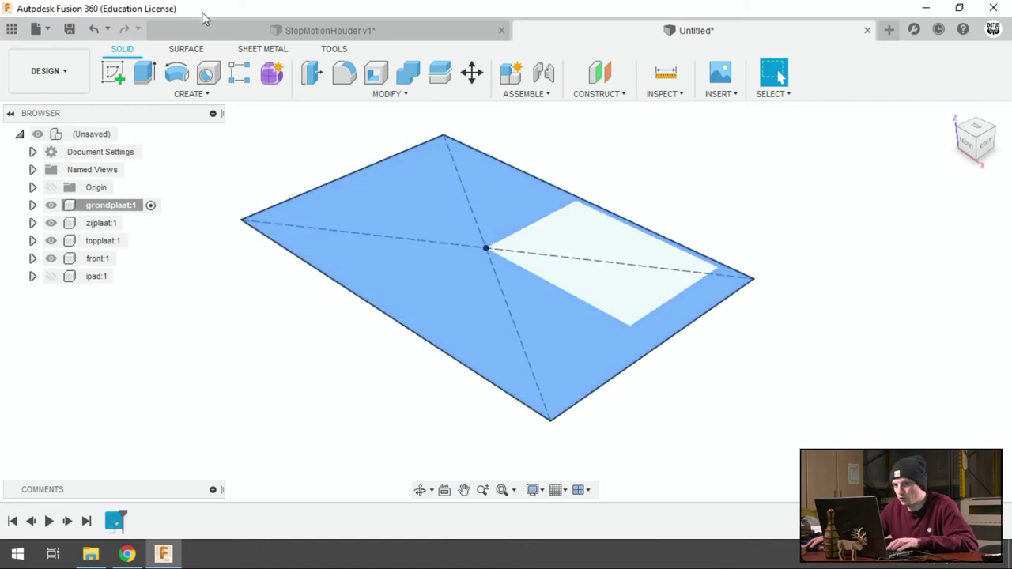
click(144, 73)
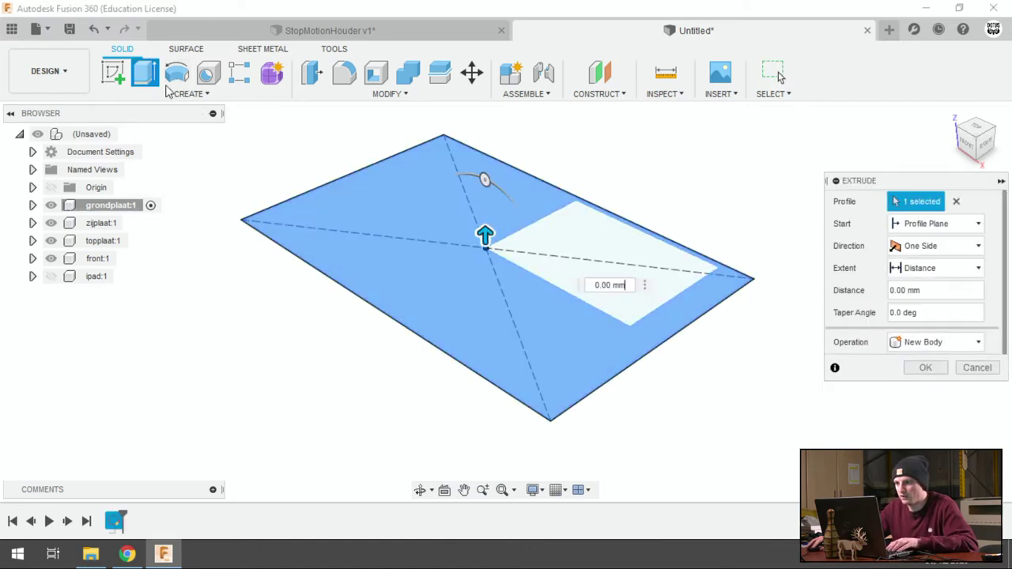
Step: Extrude the full grondplaat rectangle, inner region included, into a new plate body with thickness plaat
click(583, 237)
mouse_move(601, 244)
mouse_down()
mouse_move(605, 194)
mouse_move(601, 229)
mouse_move(591, 200)
mouse_up()
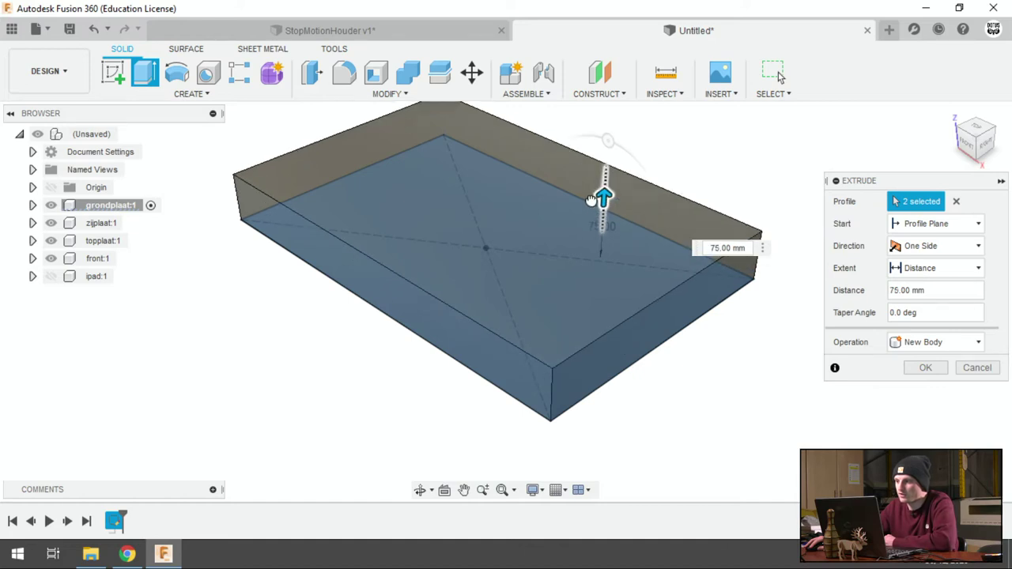
click(722, 247)
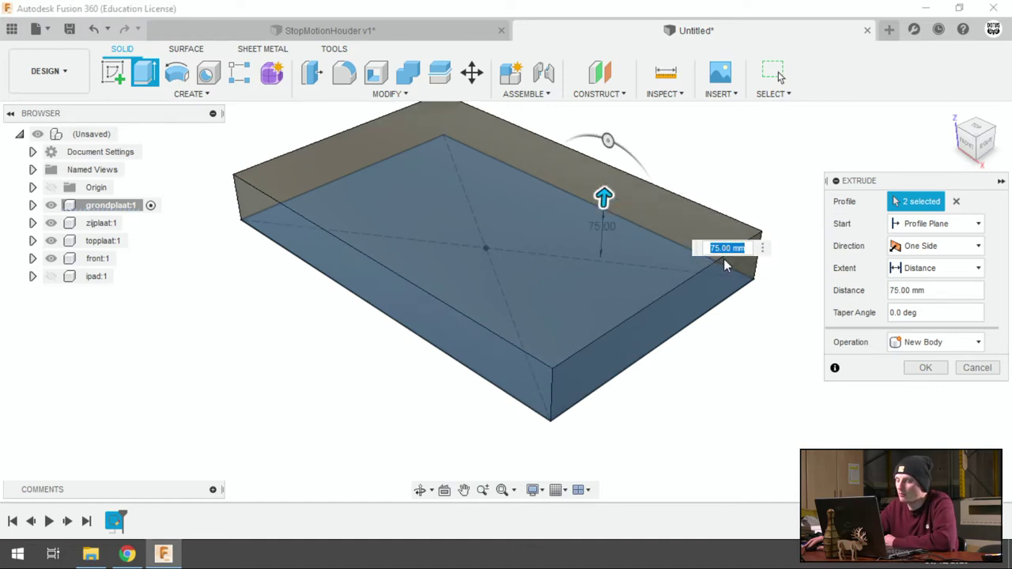
text(pl)
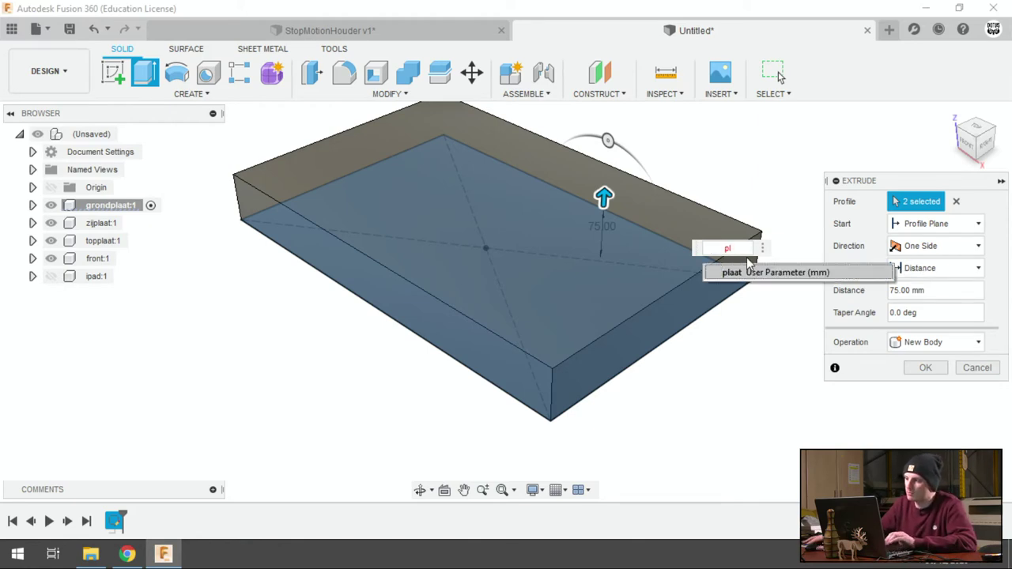
click(745, 274)
click(927, 368)
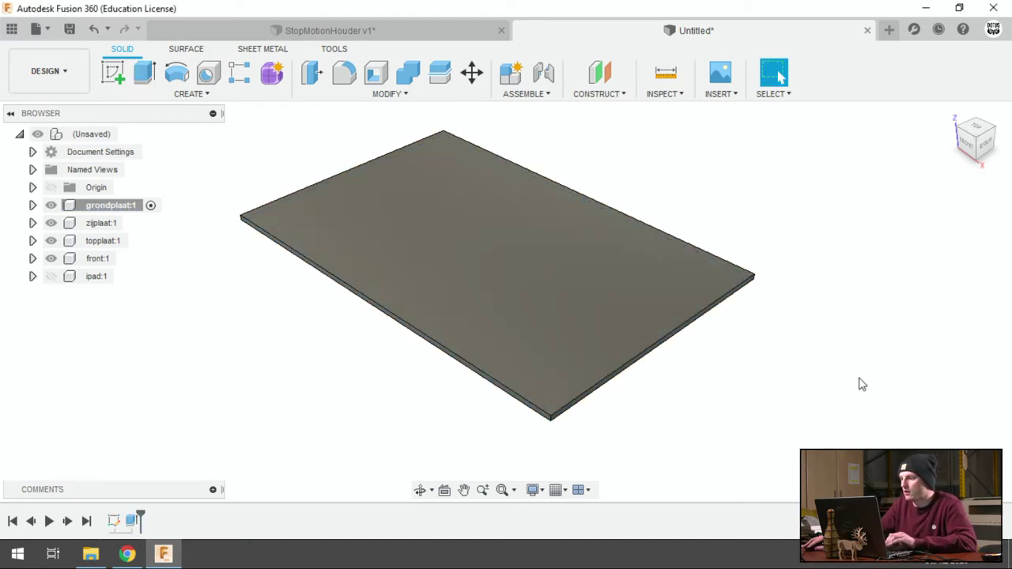
scroll(782, 217, up, 1)
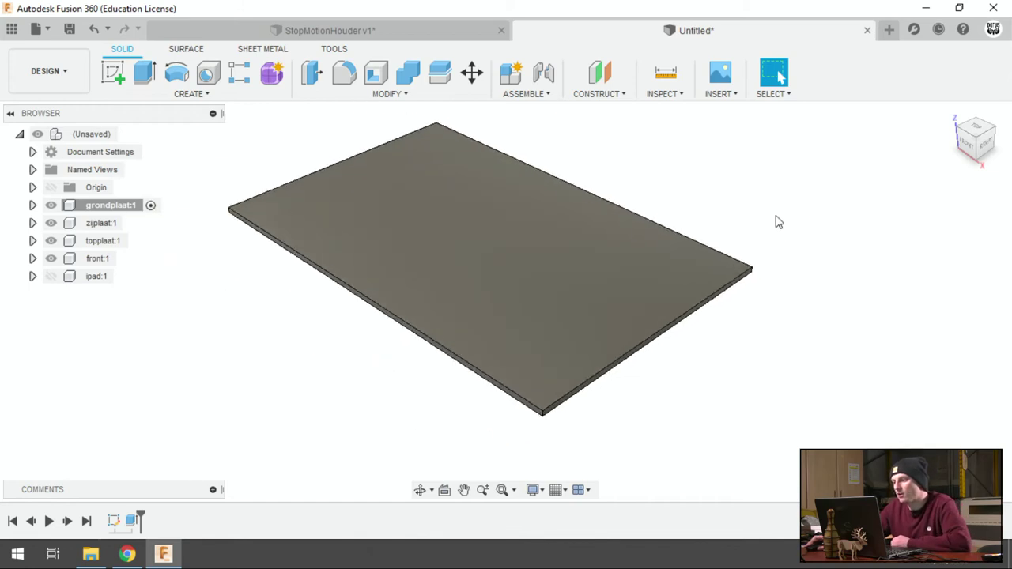
scroll(777, 222, up, 2)
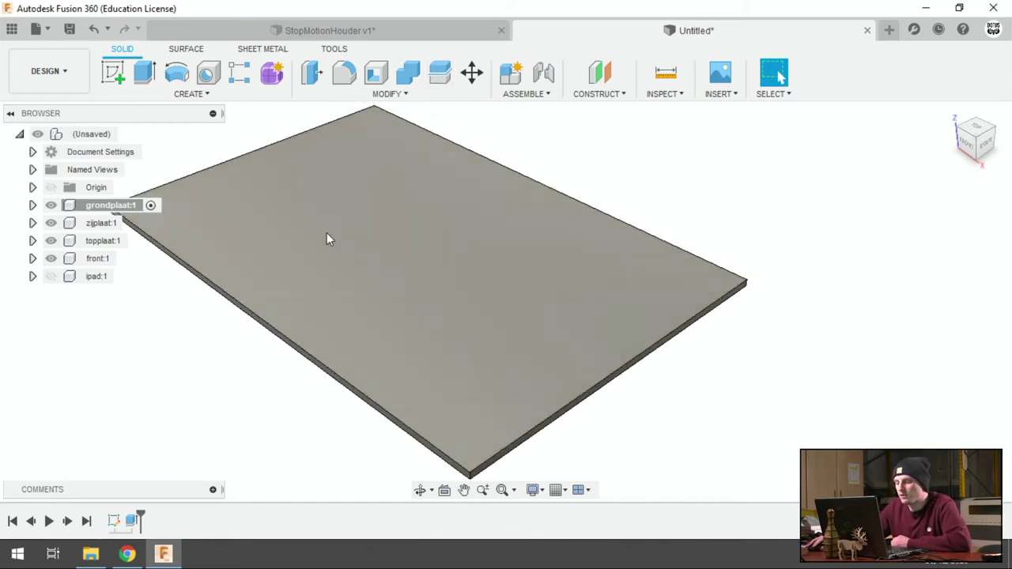
Step: In Change Parameters, set plaat to 4 mm, then to 8 mm, checking the plate updates
click(350, 95)
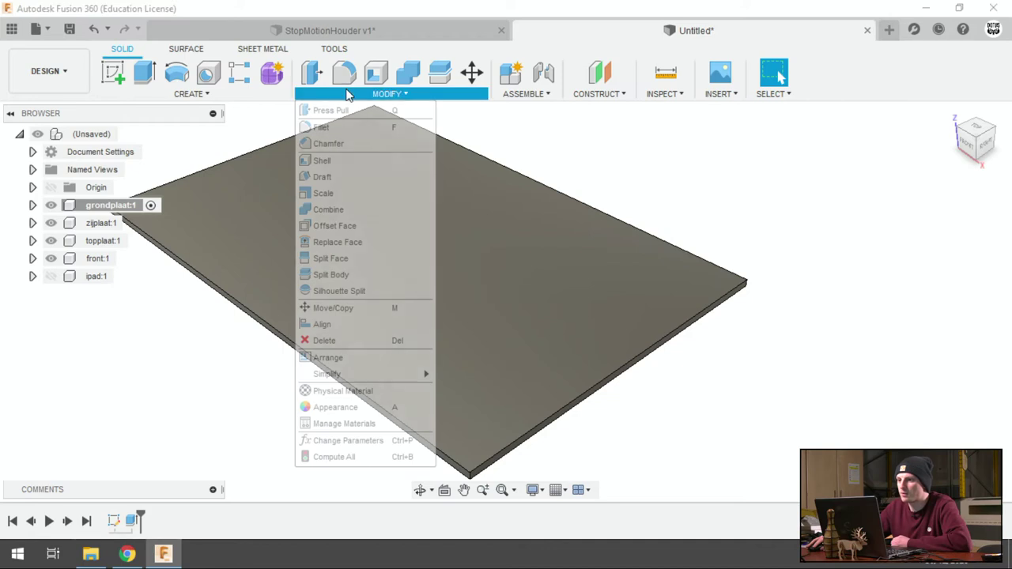
click(370, 441)
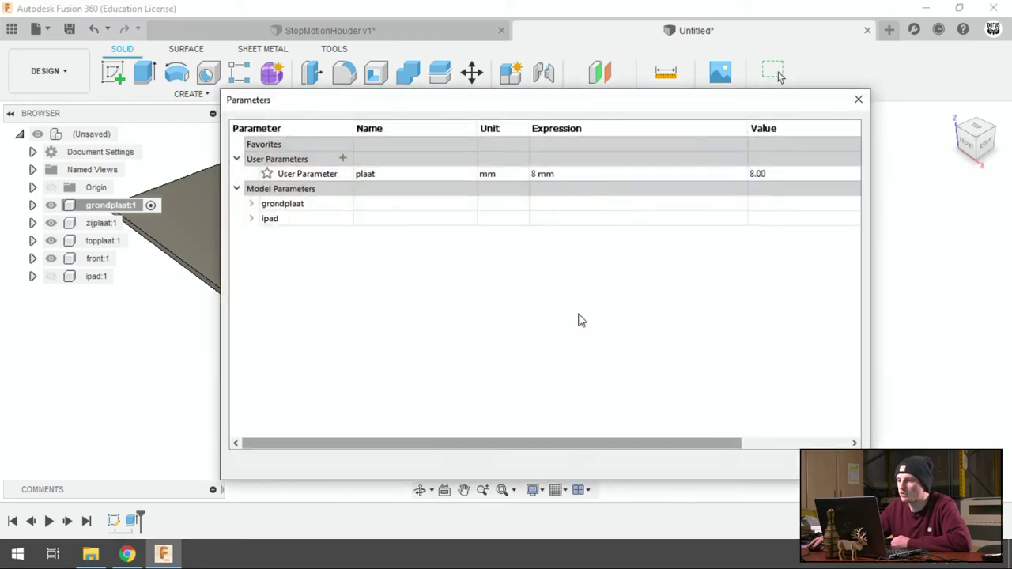
drag(481, 108, 747, 164)
double_click(803, 231)
text(4)
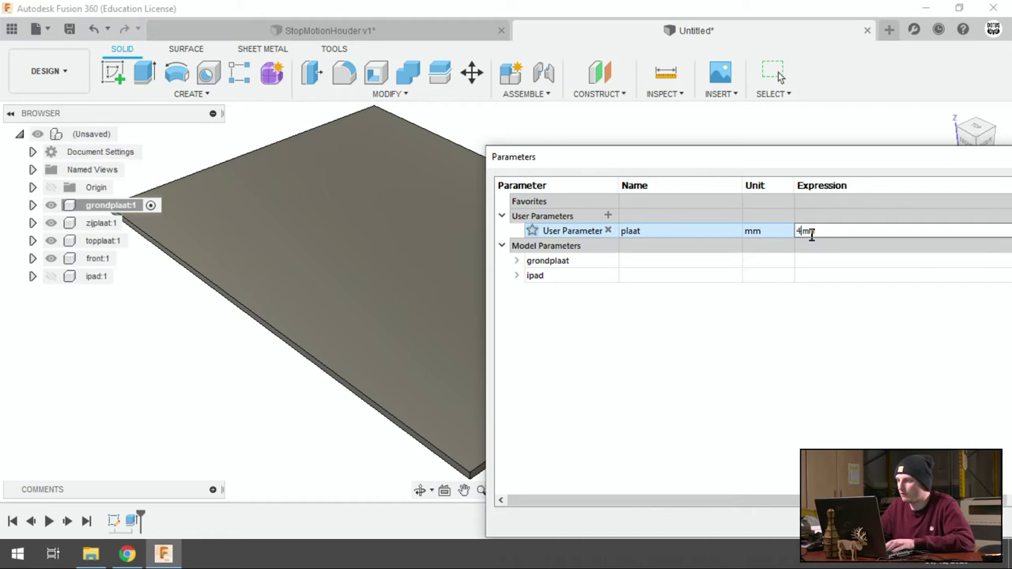
key(Return)
scroll(357, 459, up, 2)
scroll(408, 420, up, 3)
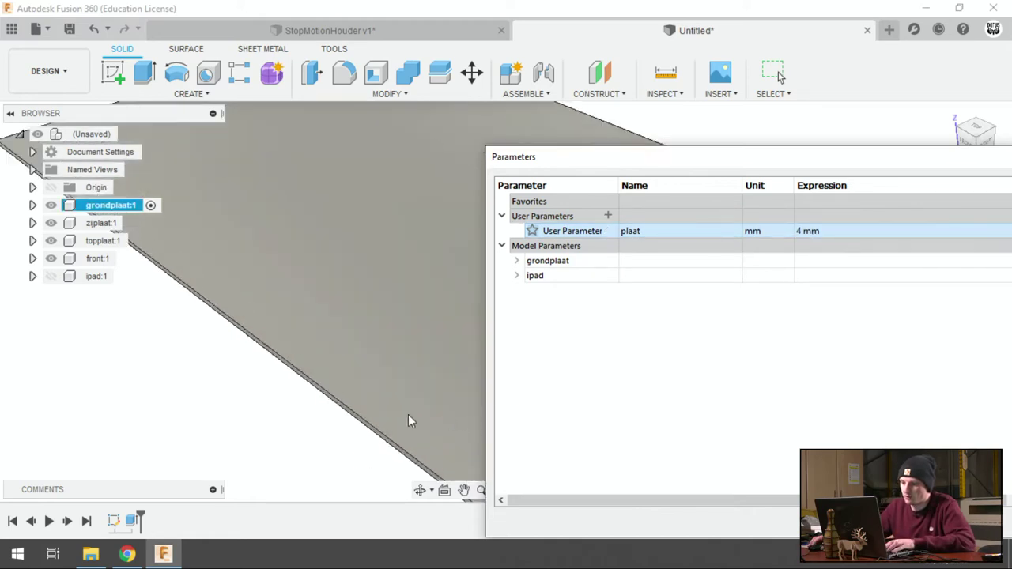
scroll(372, 380, down, 3)
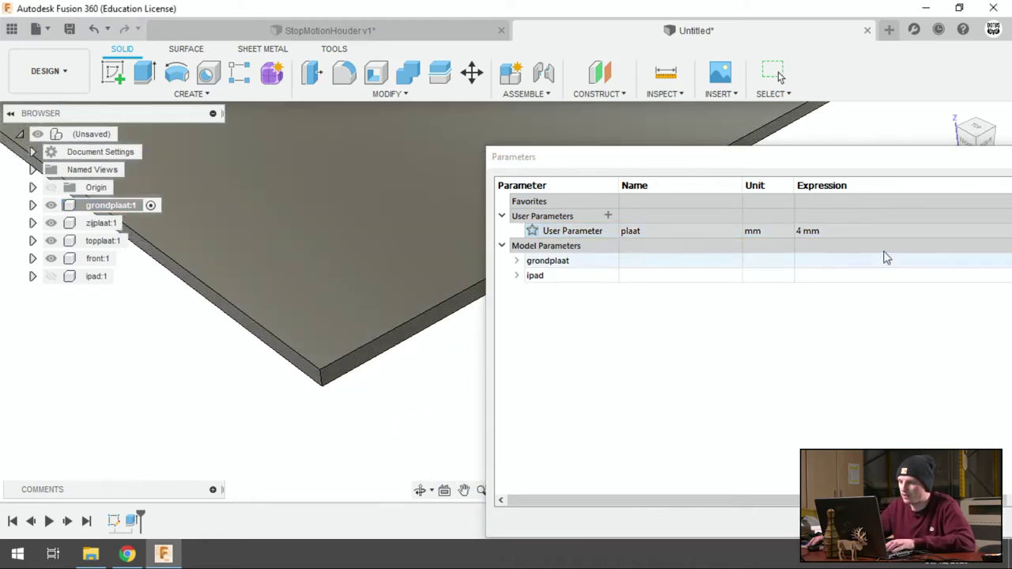
double_click(806, 230)
text(8)
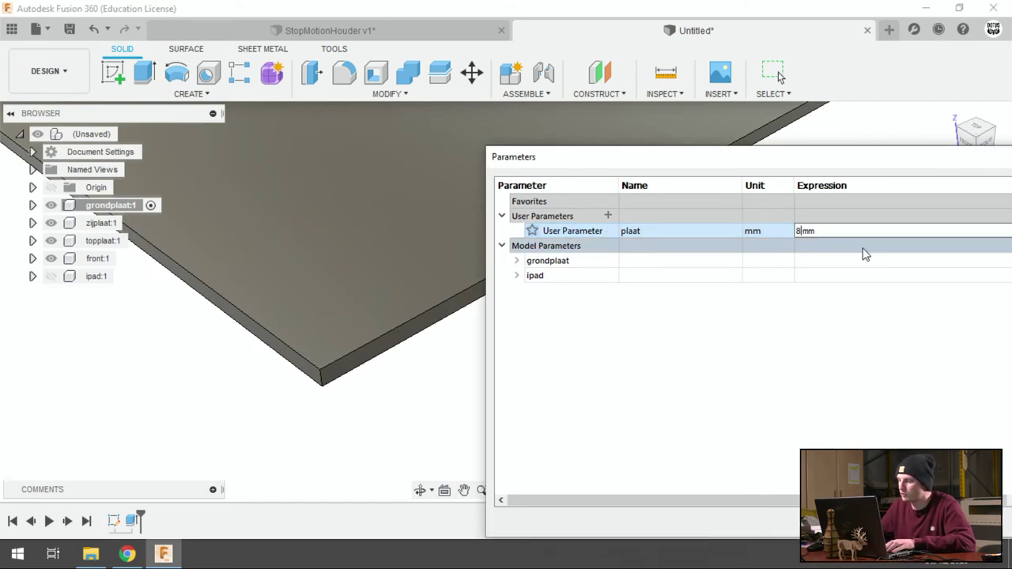
key(Return)
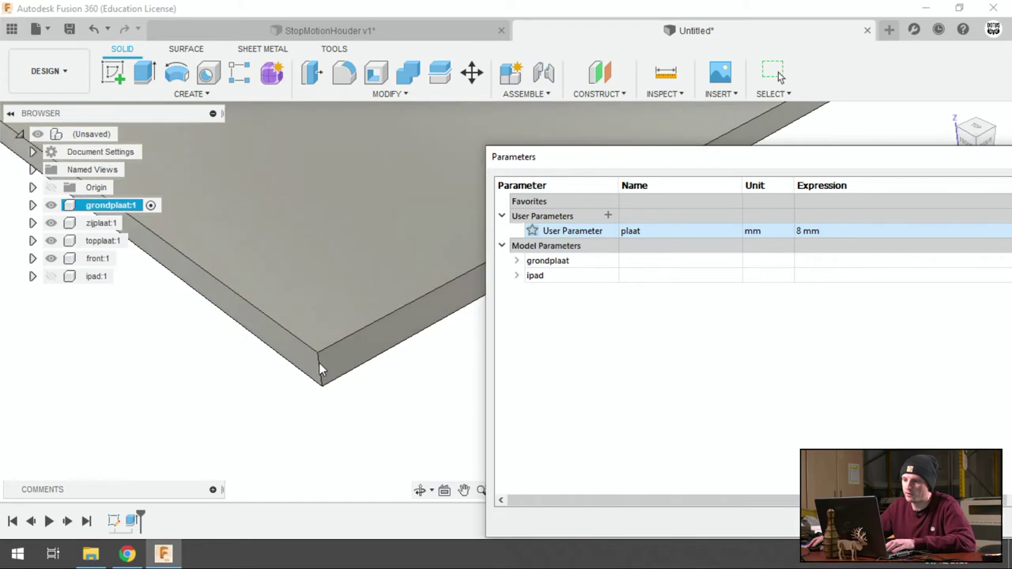
Step: Test plaat at 80 mm, restore it to 8 mm, and close the parameters table
double_click(798, 235)
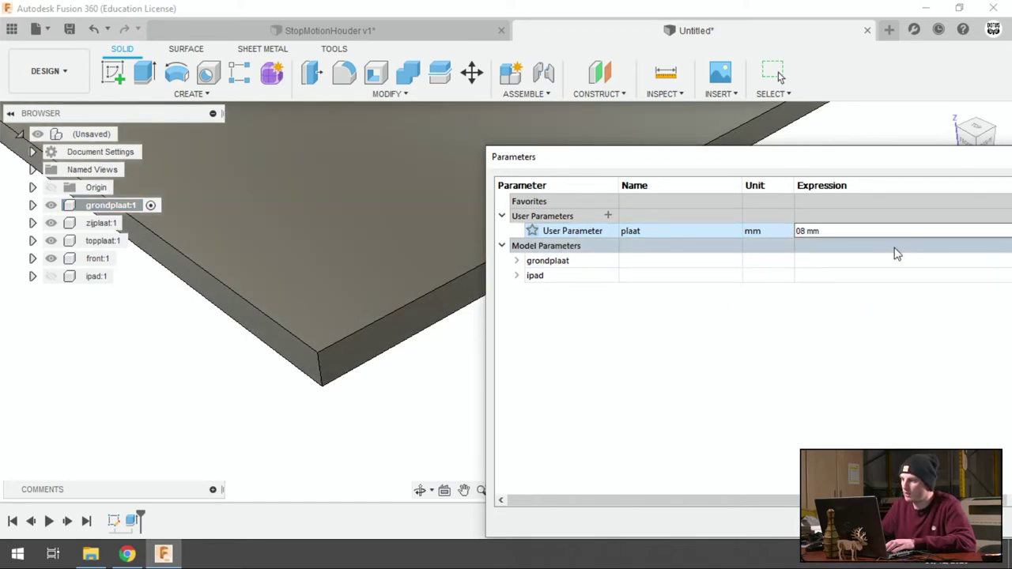
text(0)
key(Return)
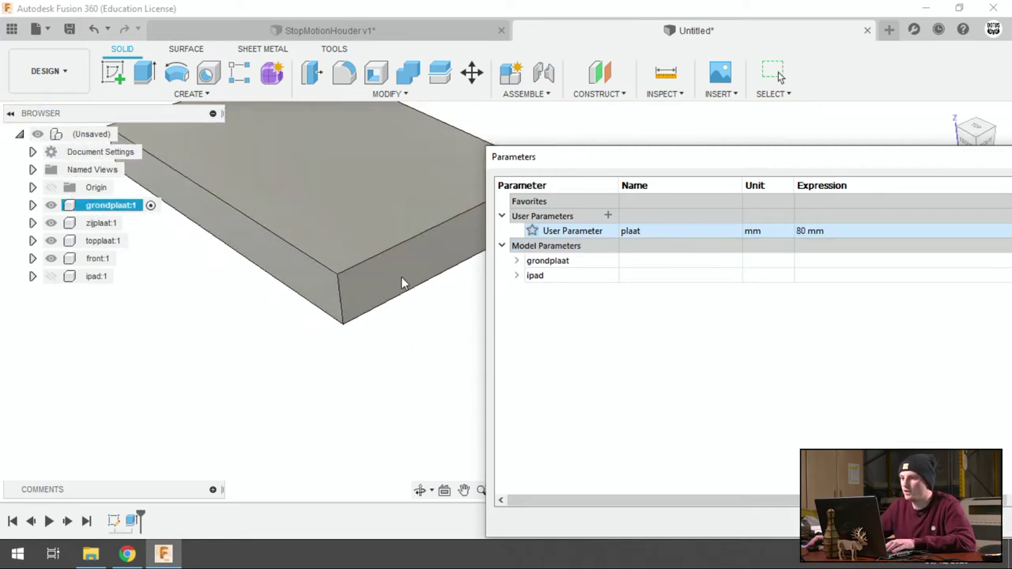
scroll(402, 282, down, 5)
double_click(801, 230)
key(Return)
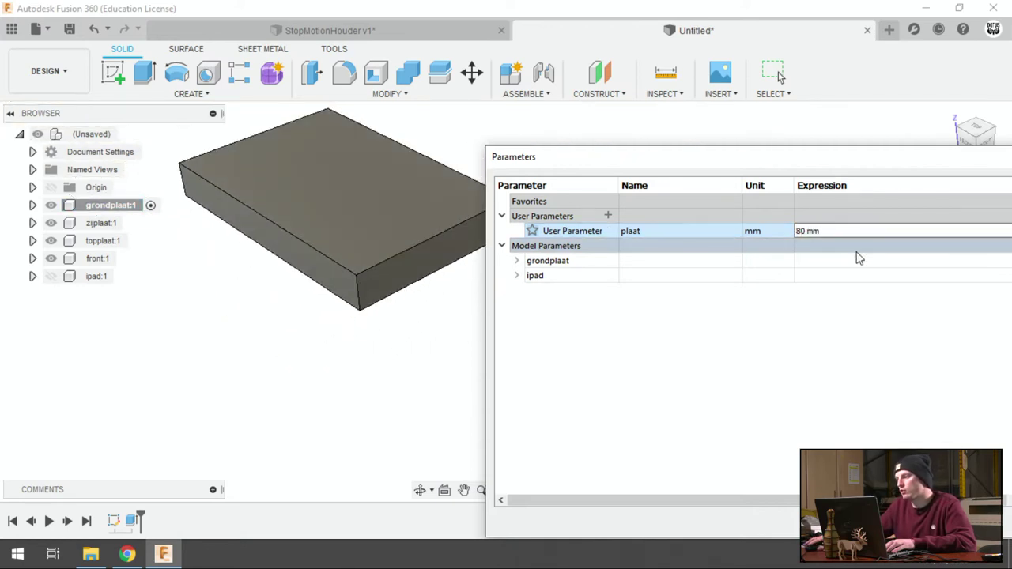
text(8)
key(Return)
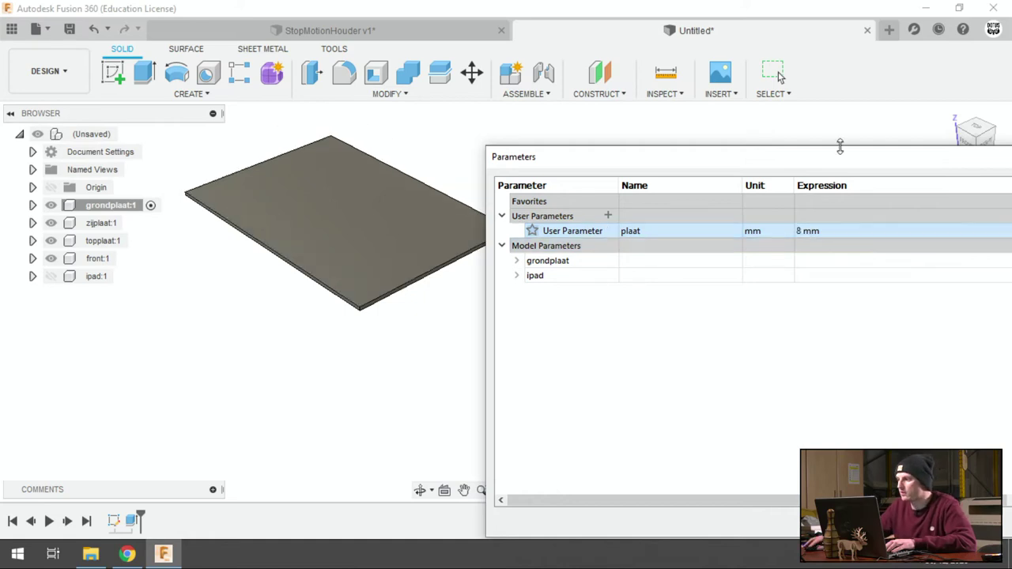
drag(840, 149, 609, 111)
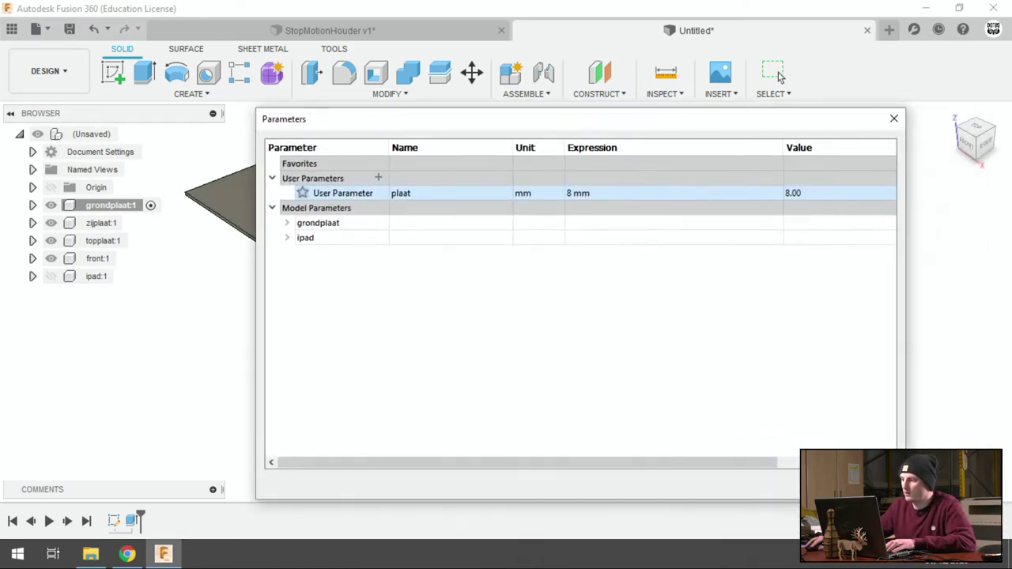
click(779, 75)
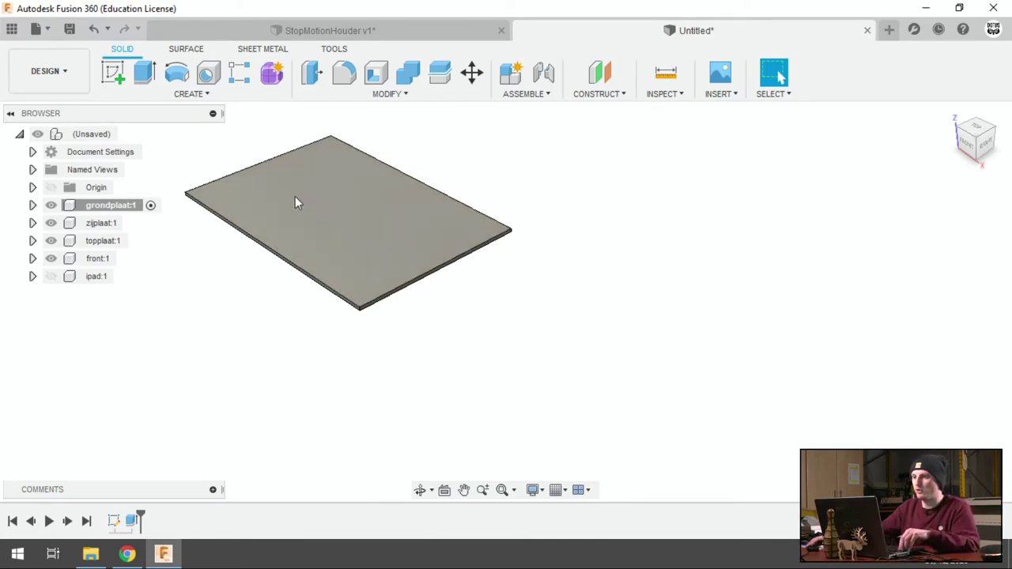
Step: Zoom and pan the view to recentre the 8 mm base plate
scroll(295, 197, up, 2)
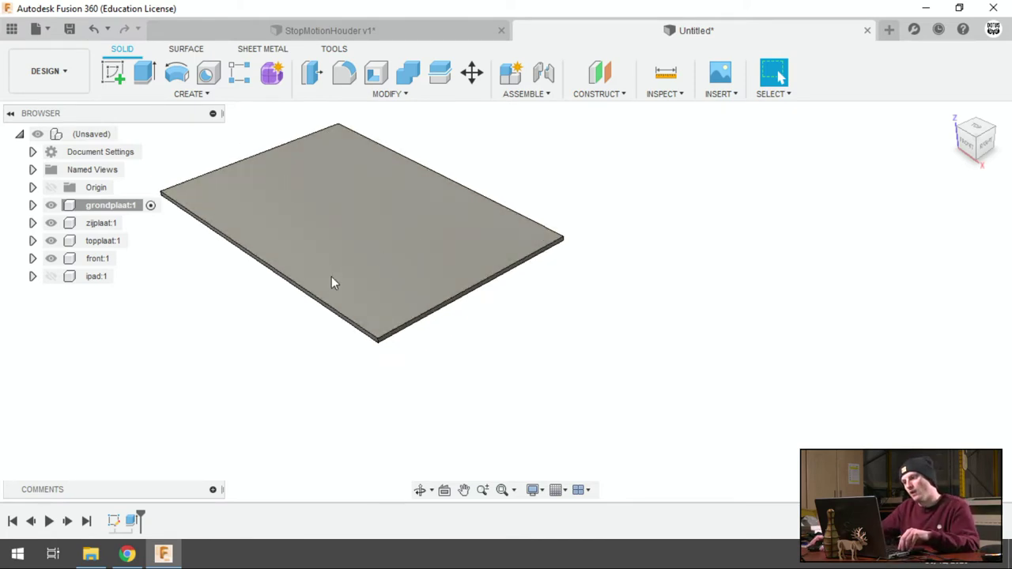
middle_drag(332, 276, 406, 327)
scroll(347, 268, down, 1)
scroll(347, 268, up, 1)
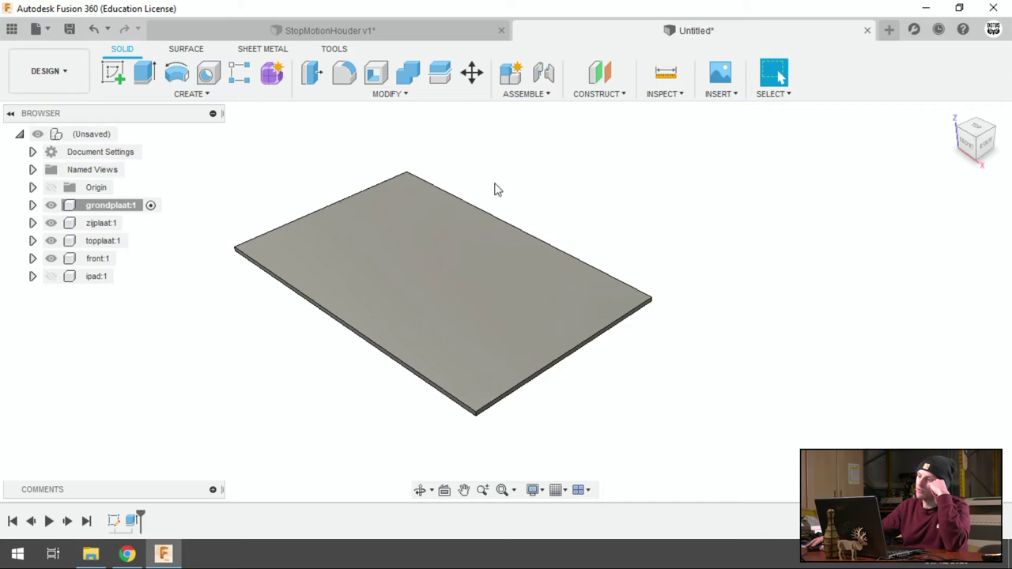
Step: In StopMotionHouder v1, go to Home view, hide iPad:1 and activate the root component
click(407, 30)
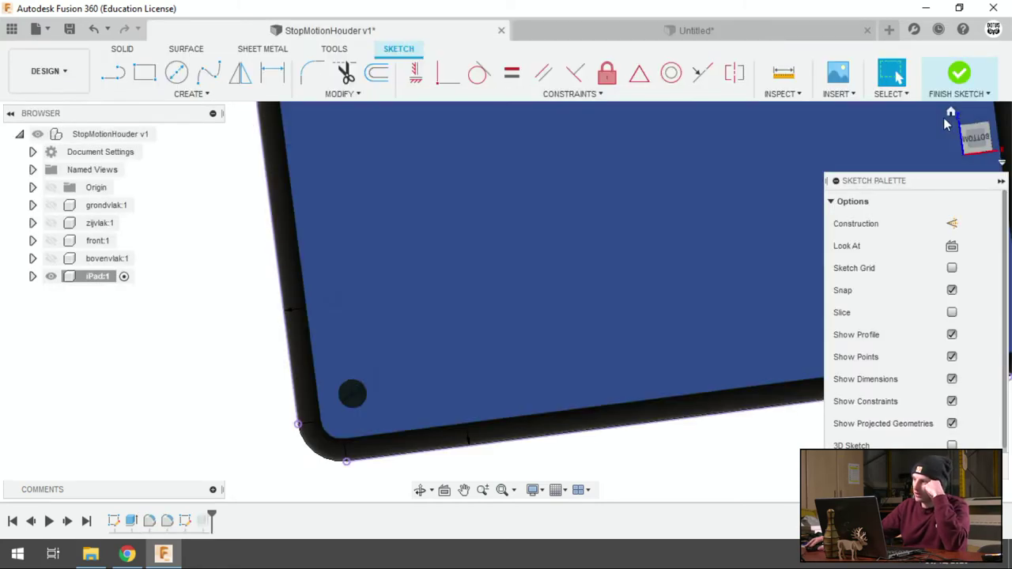
click(950, 113)
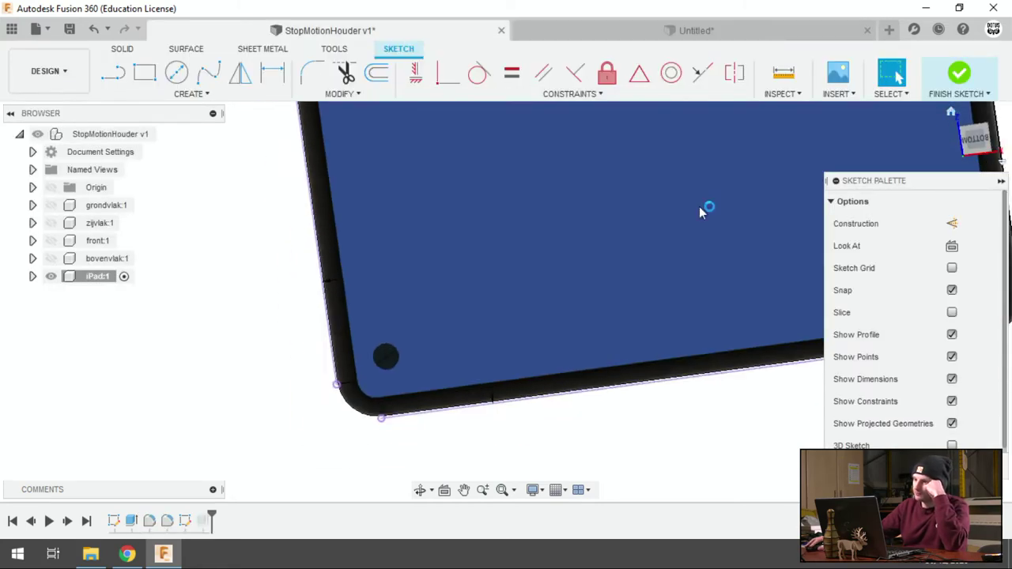
click(50, 277)
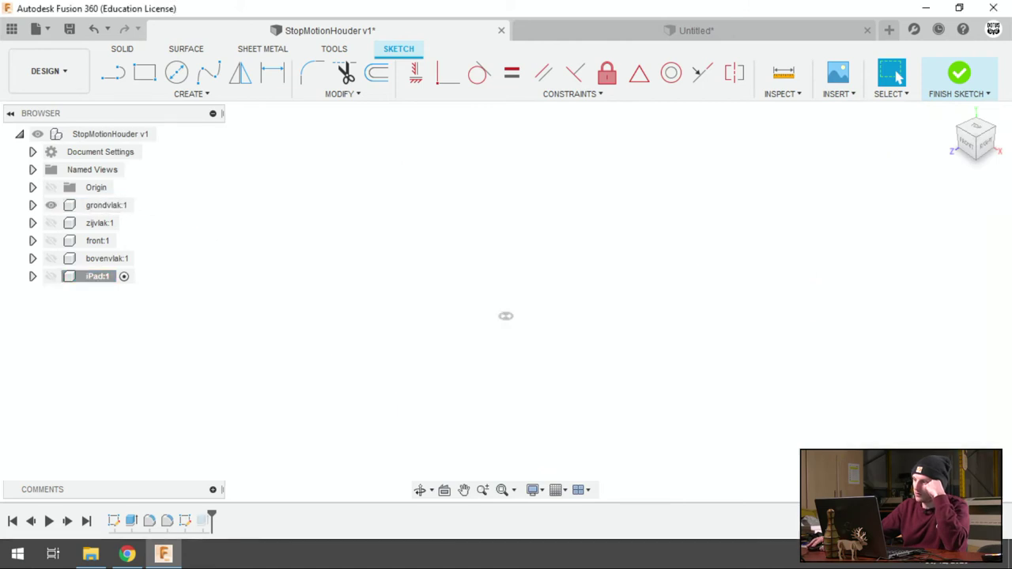
scroll(284, 194, up, 2)
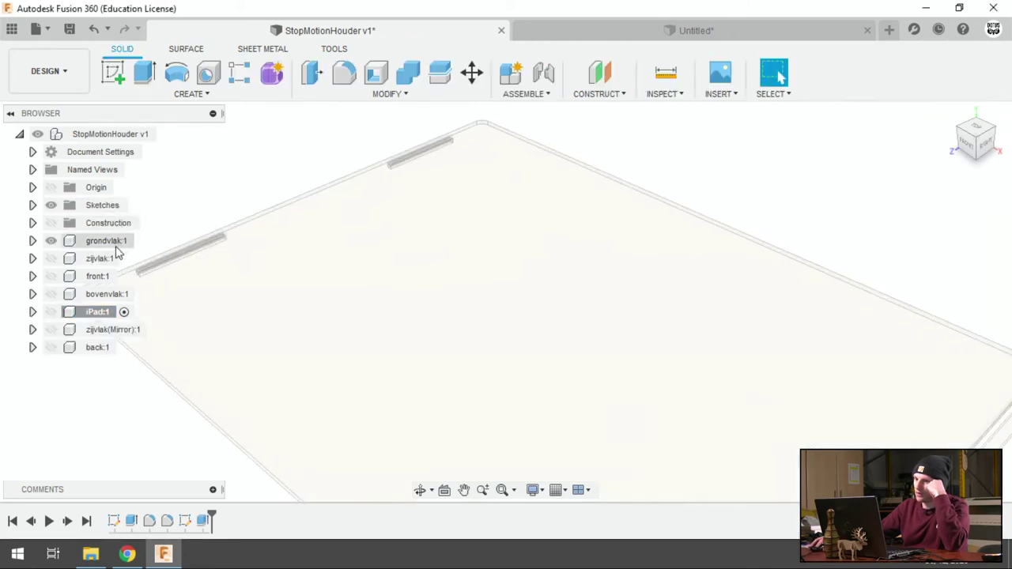
click(176, 134)
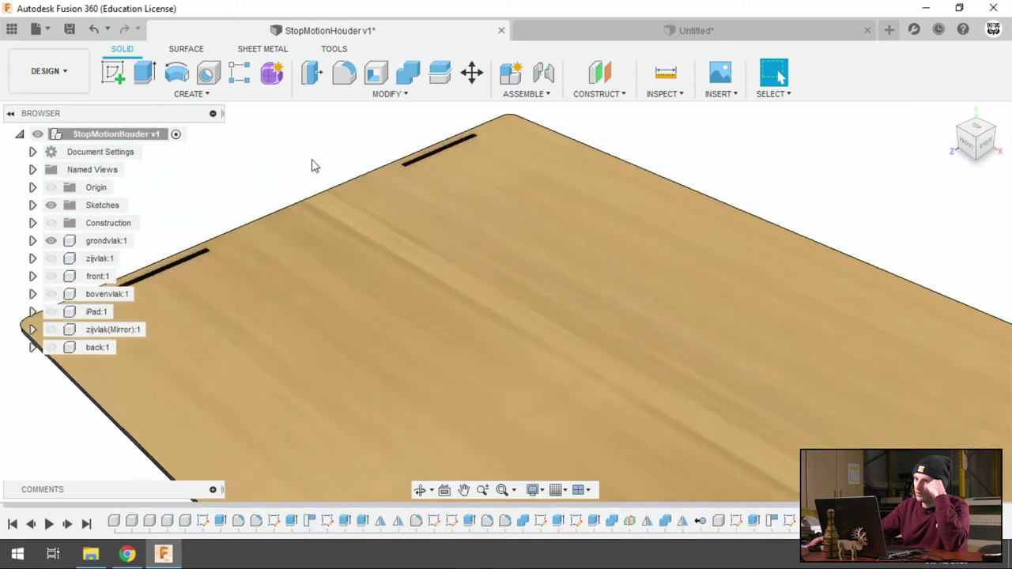
Step: Show the zijvlak:1 side panel beside the slotted base, then return to the Untitled design
scroll(300, 166, down, 2)
scroll(413, 222, down, 3)
scroll(546, 395, down, 1)
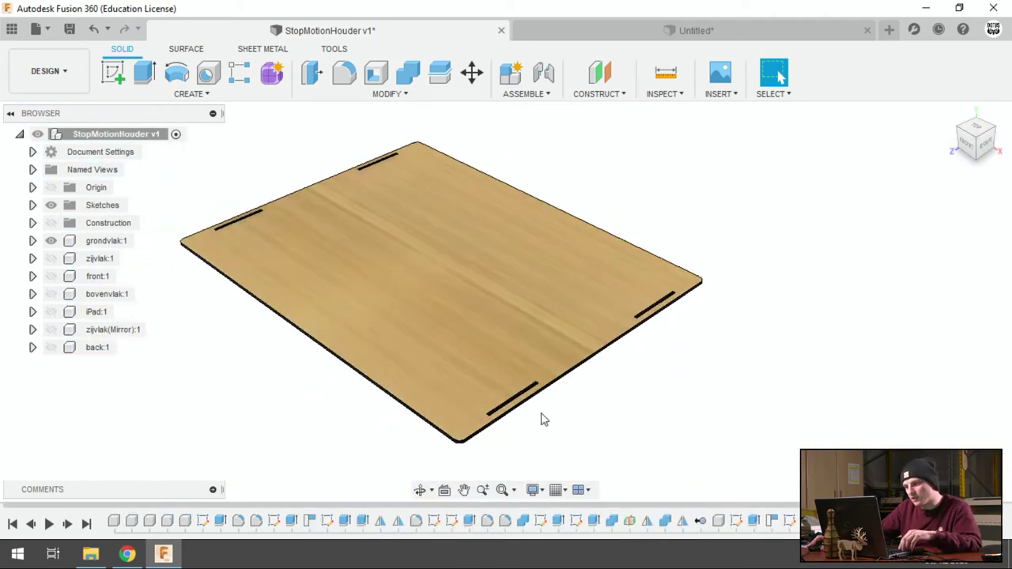
shift+middle_drag(544, 419, 610, 402)
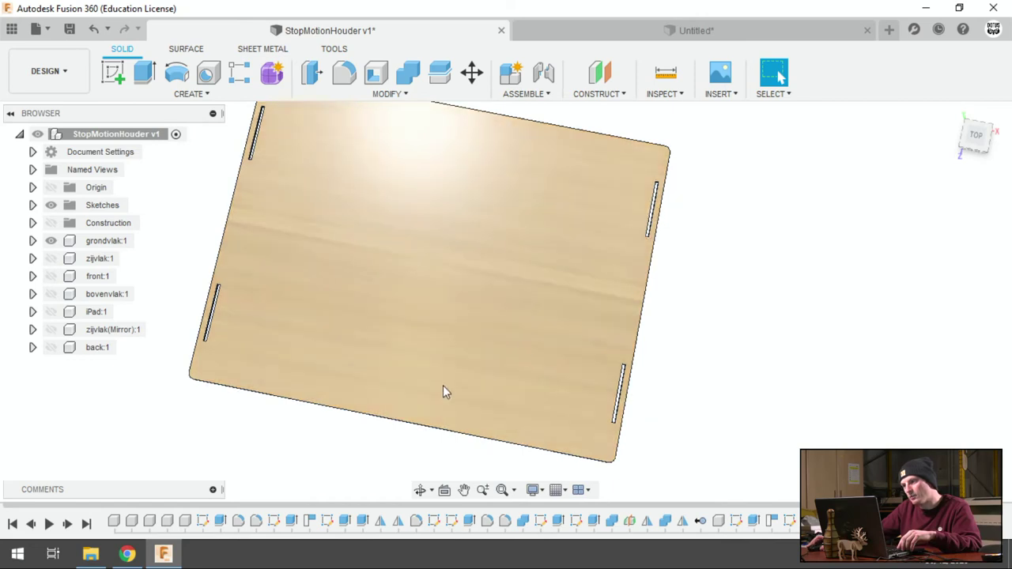
shift+middle_drag(443, 393, 27, 276)
click(47, 260)
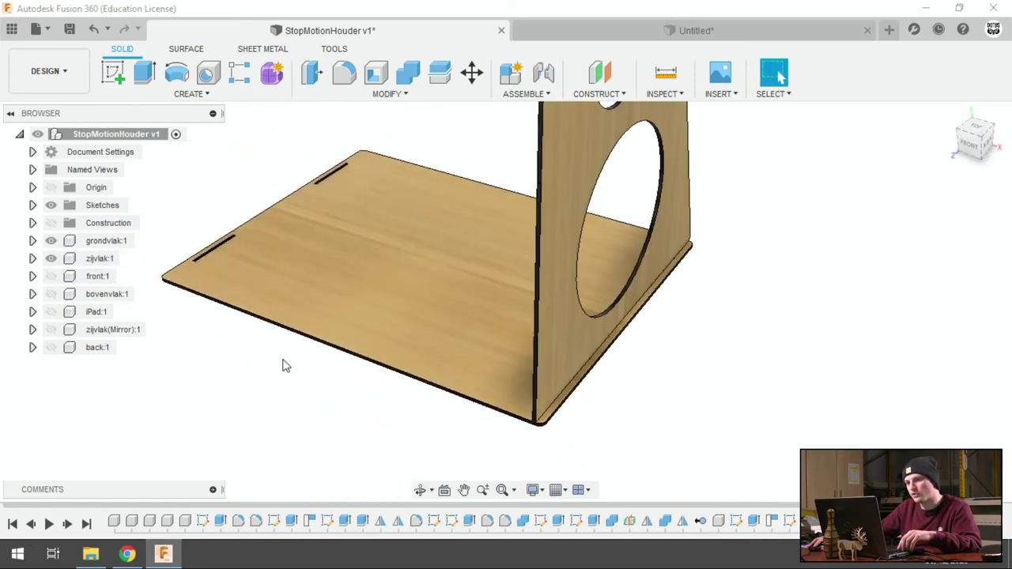
mouse_move(703, 405)
shift+middle_down()
mouse_move(698, 379)
mouse_move(721, 368)
mouse_move(667, 416)
mouse_move(569, 389)
shift+middle_up()
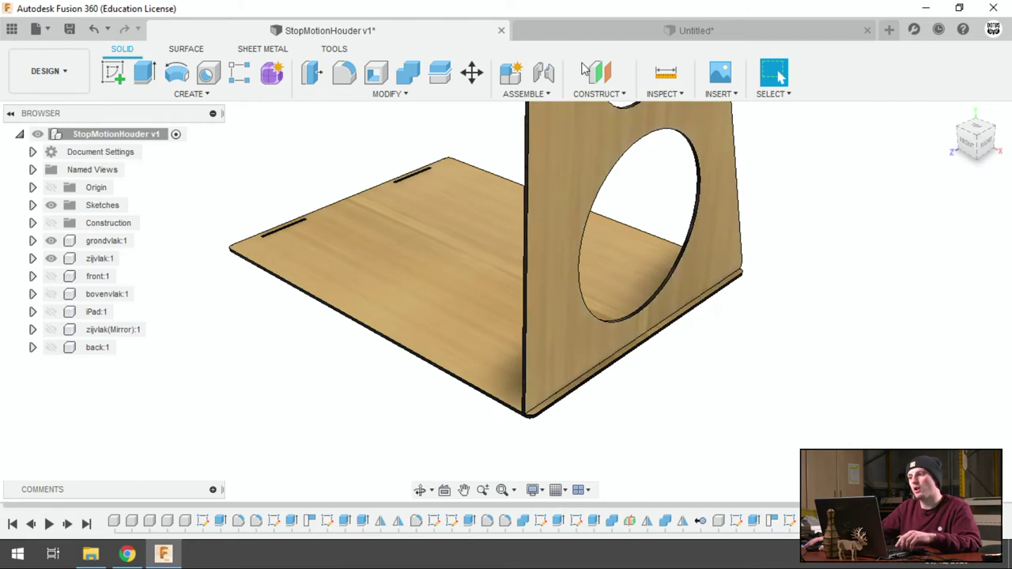
click(602, 41)
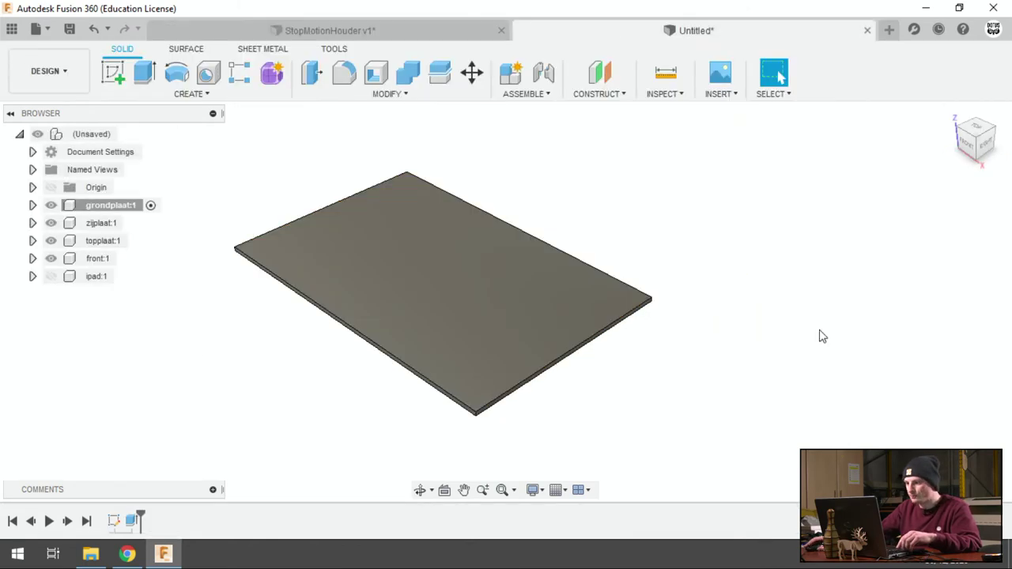
Step: Create a new sketch on the top face of the grondplaat plate
mouse_move(644, 361)
shift+middle_down()
mouse_move(672, 369)
mouse_move(577, 337)
shift+middle_up()
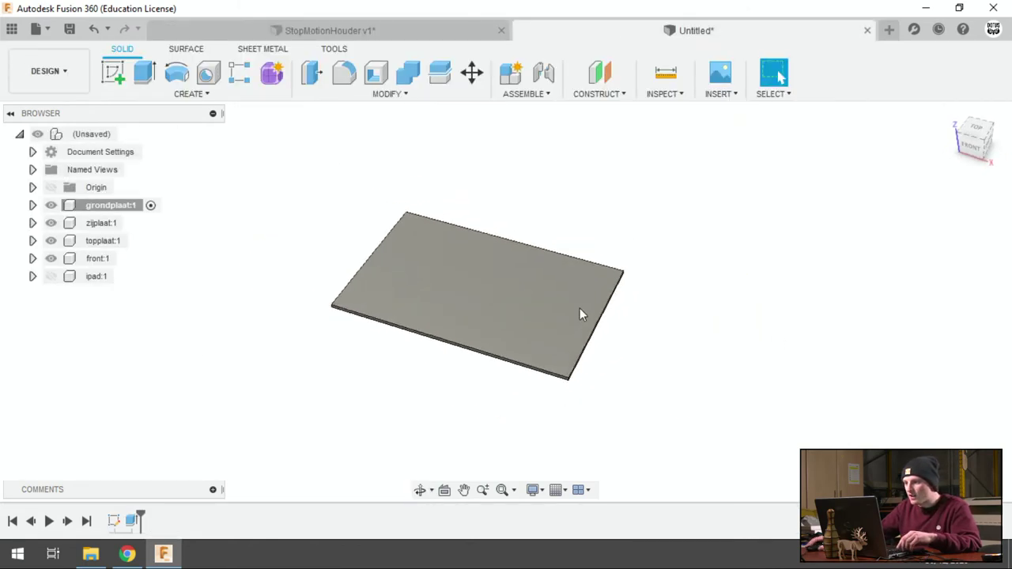
scroll(580, 315, up, 3)
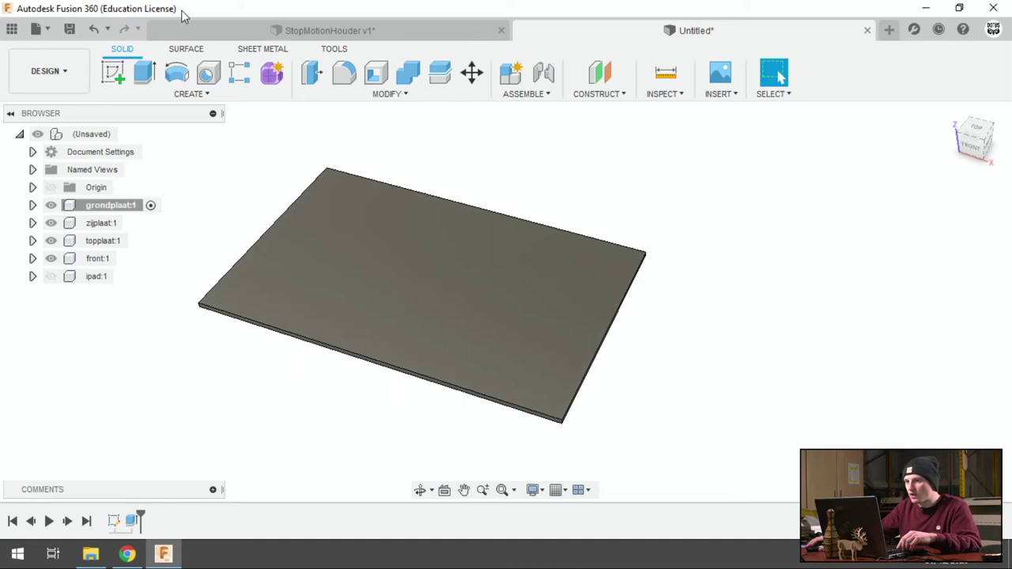
click(113, 76)
click(406, 317)
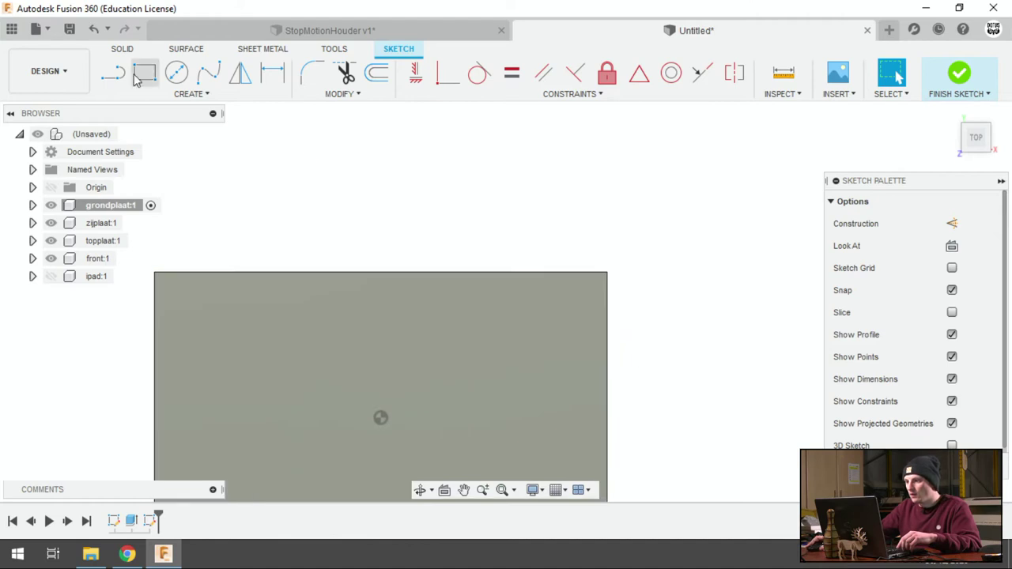
Step: Draw a tall narrow rectangle near the plate's right edge
click(140, 75)
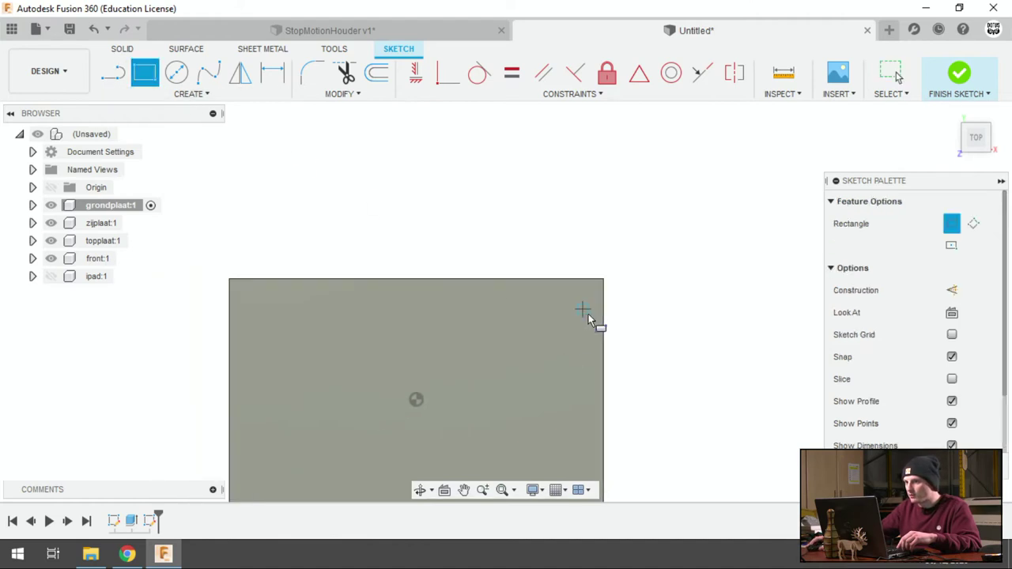
scroll(585, 312, up, 2)
click(570, 300)
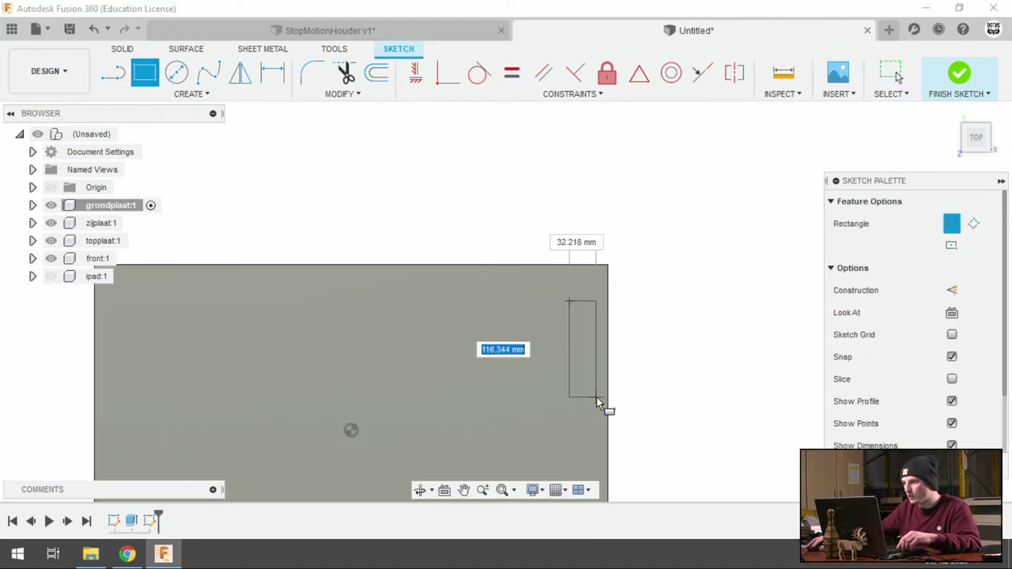
click(588, 378)
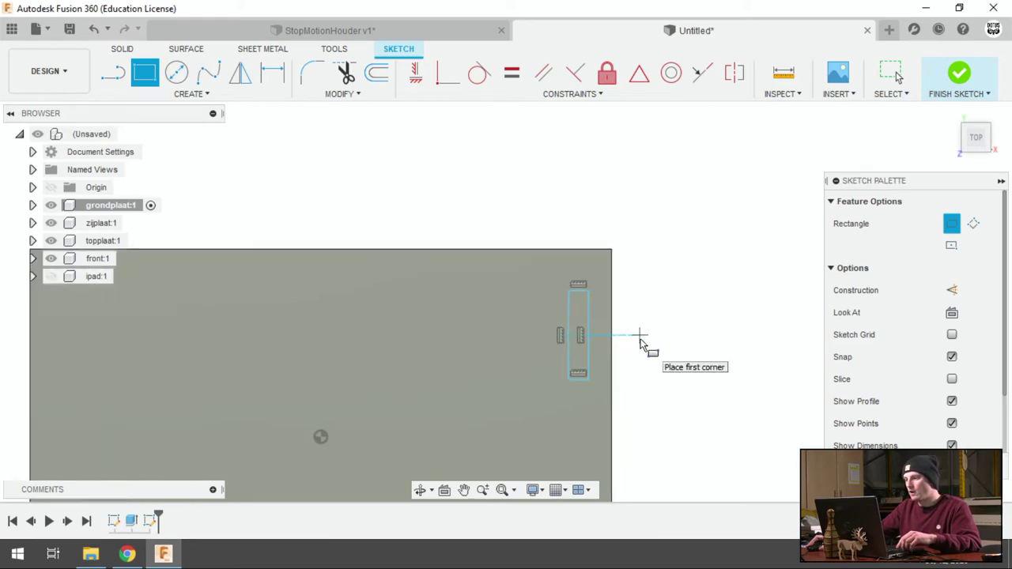
scroll(653, 339, up, 2)
scroll(653, 338, up, 1)
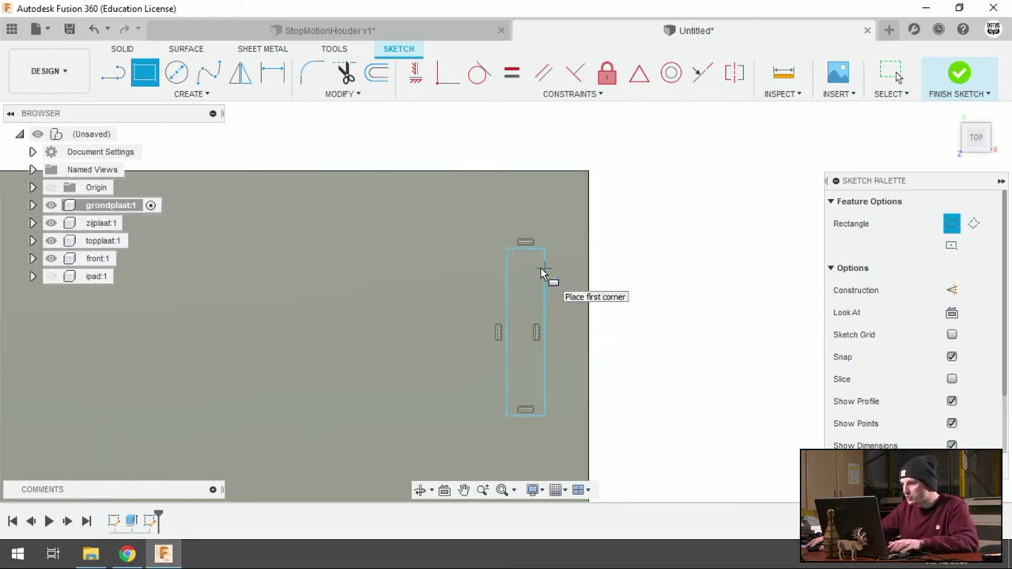
Step: Dimension the rectangle's right edge to a height of 100 mm
key(d)
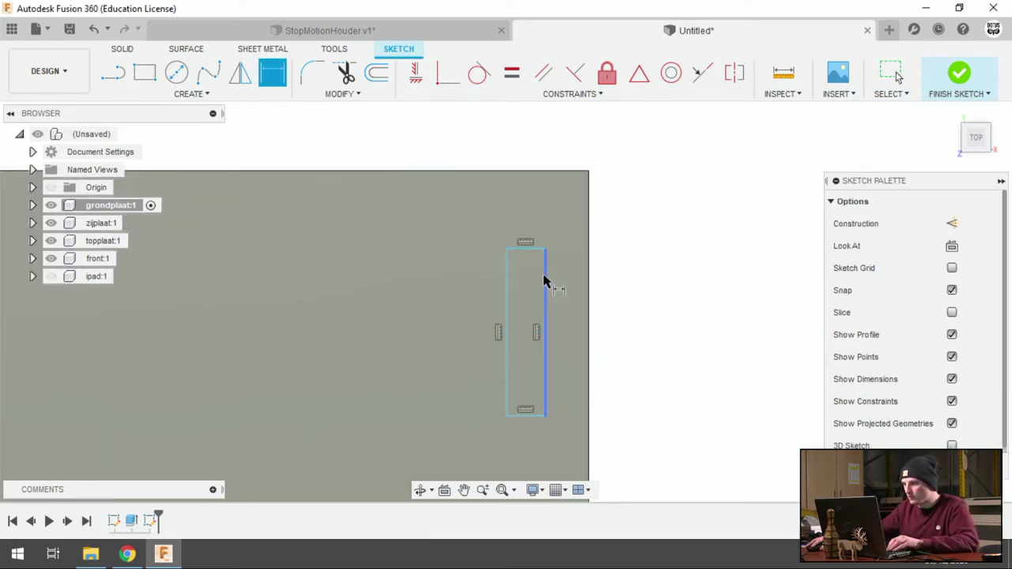
click(544, 280)
click(475, 299)
text(100)
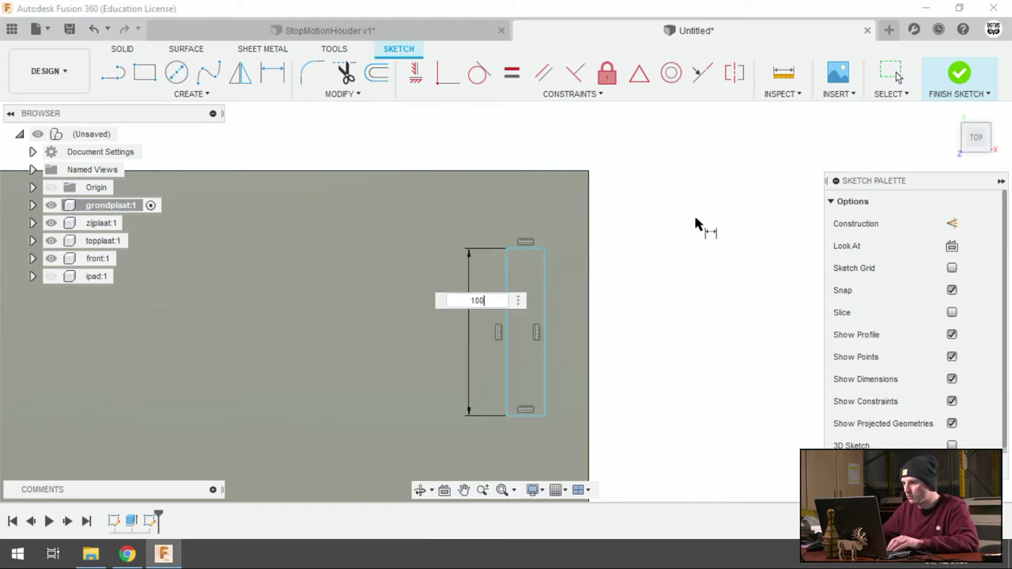
key(Return)
scroll(436, 197, down, 1)
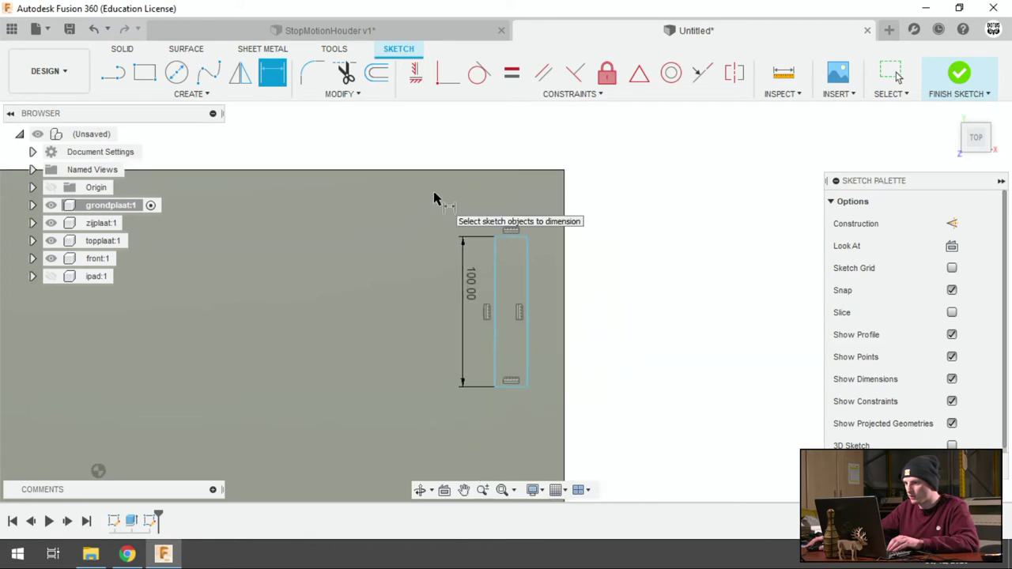
scroll(522, 210, down, 2)
scroll(520, 211, up, 2)
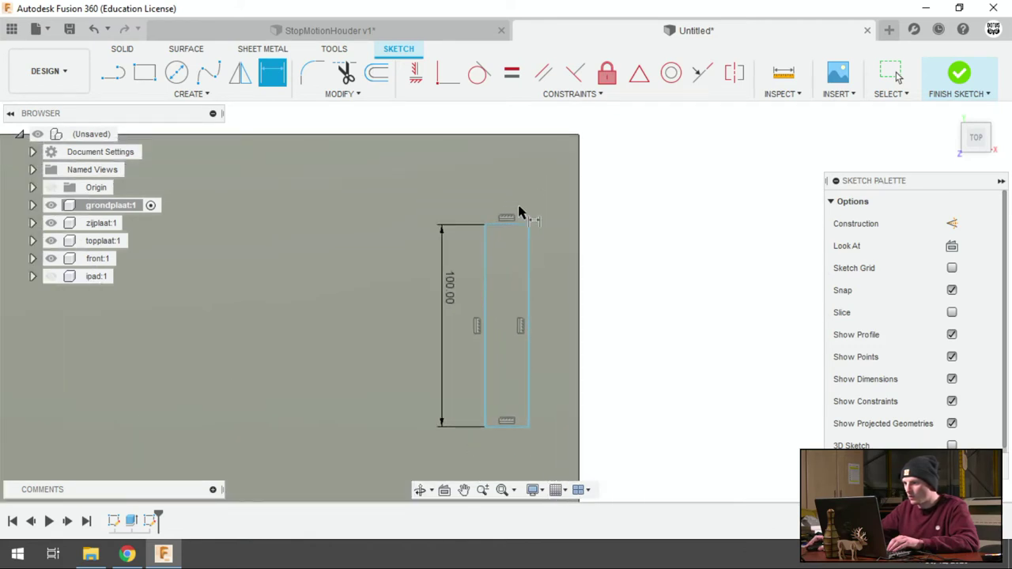
Step: Change the slot height to 80 mm and set its width to plaat
double_click(448, 291)
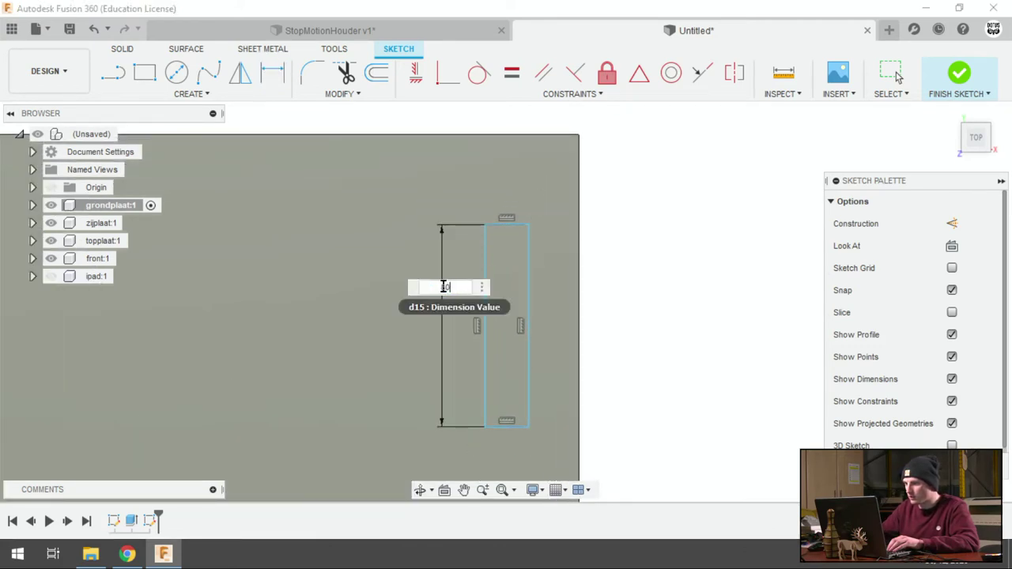
key(Return)
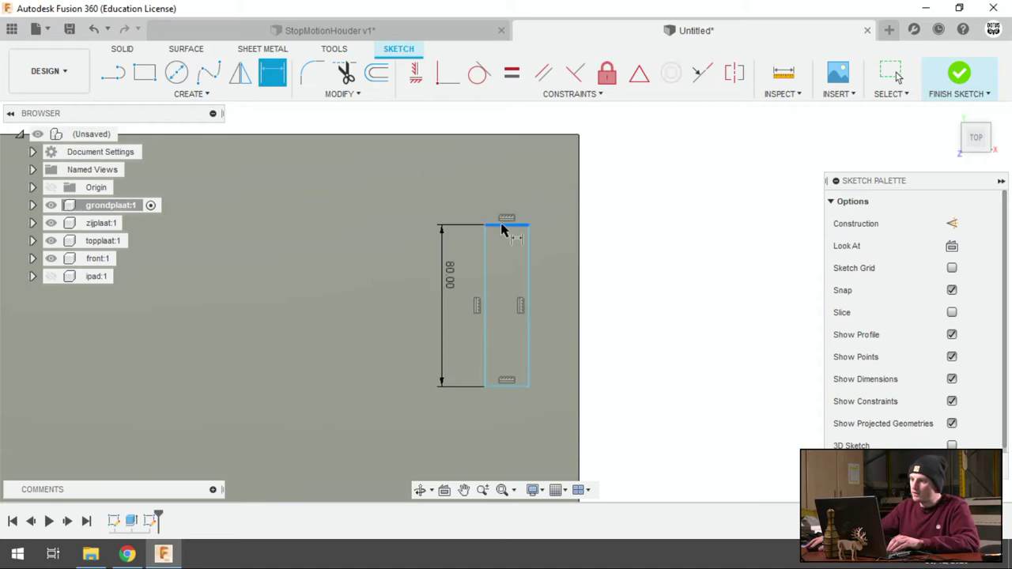
click(501, 228)
click(510, 192)
text(pl)
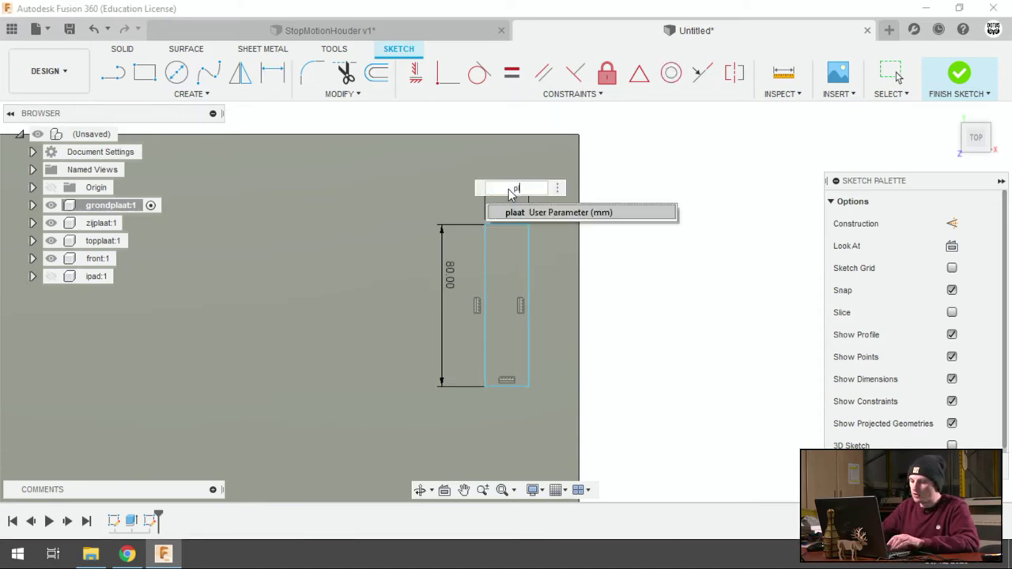
text(aat)
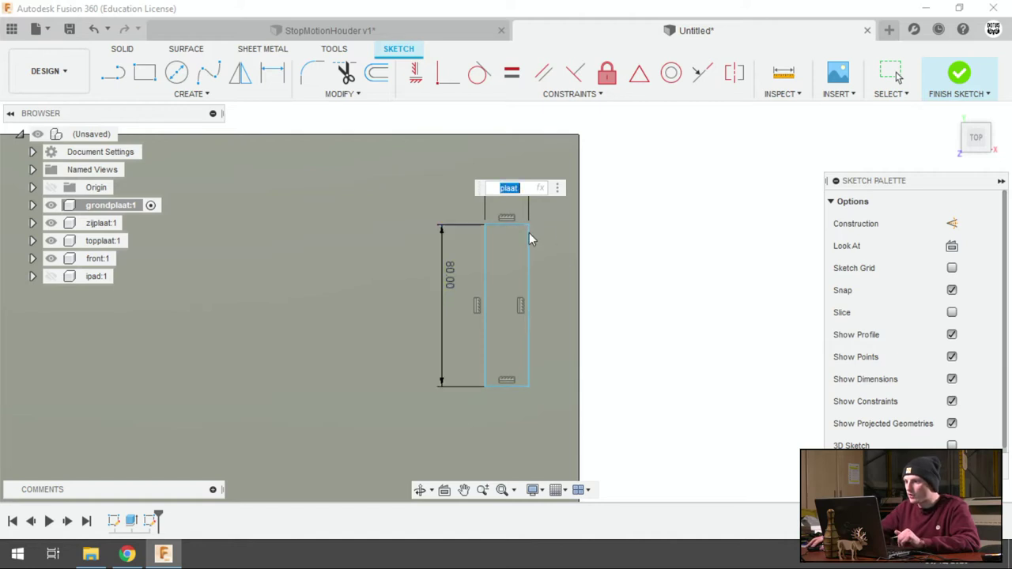
key(Return)
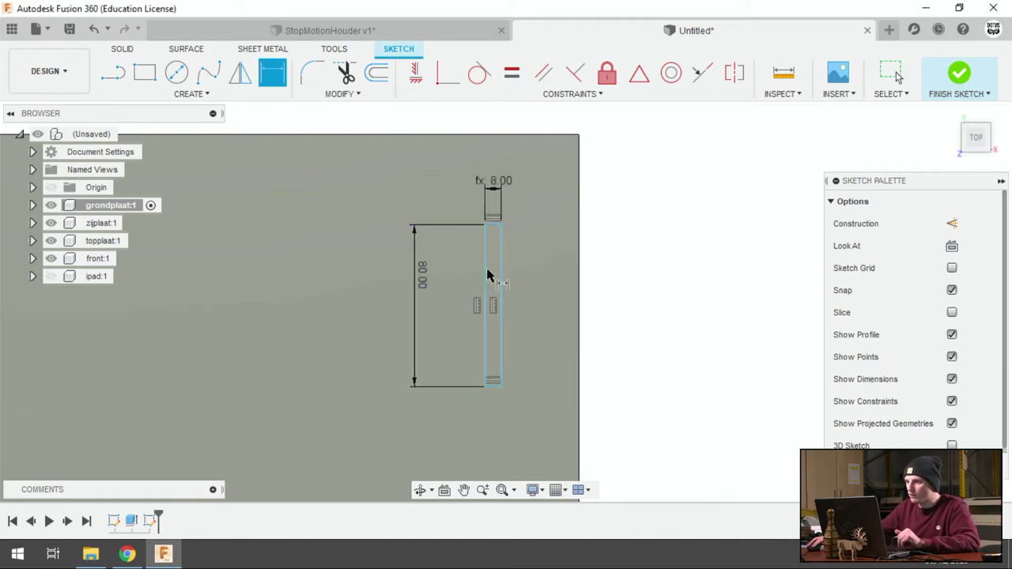
Step: Set the slot's distance from the plate's right edge to plaat and slide it upward
click(501, 269)
click(581, 265)
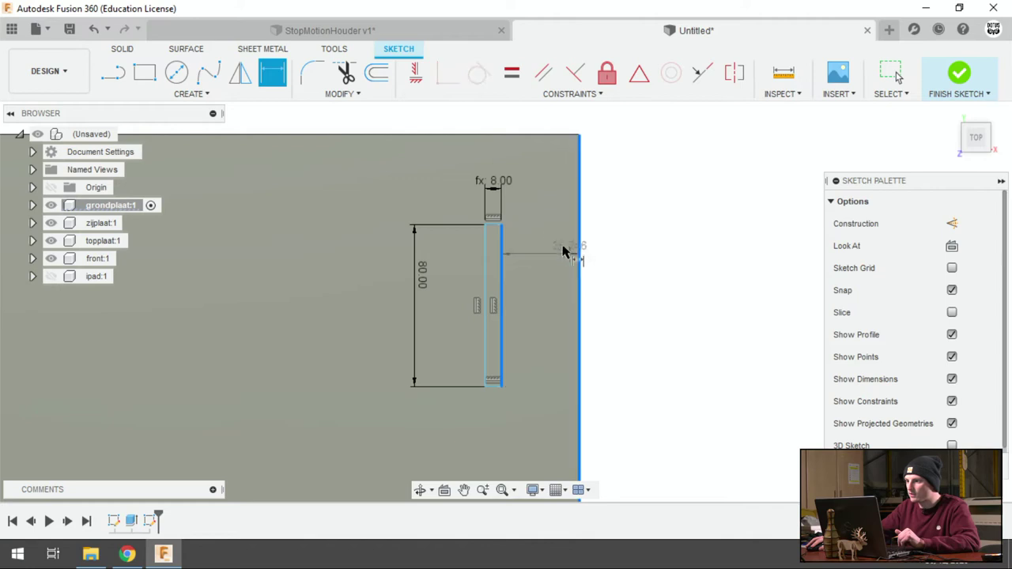
click(630, 251)
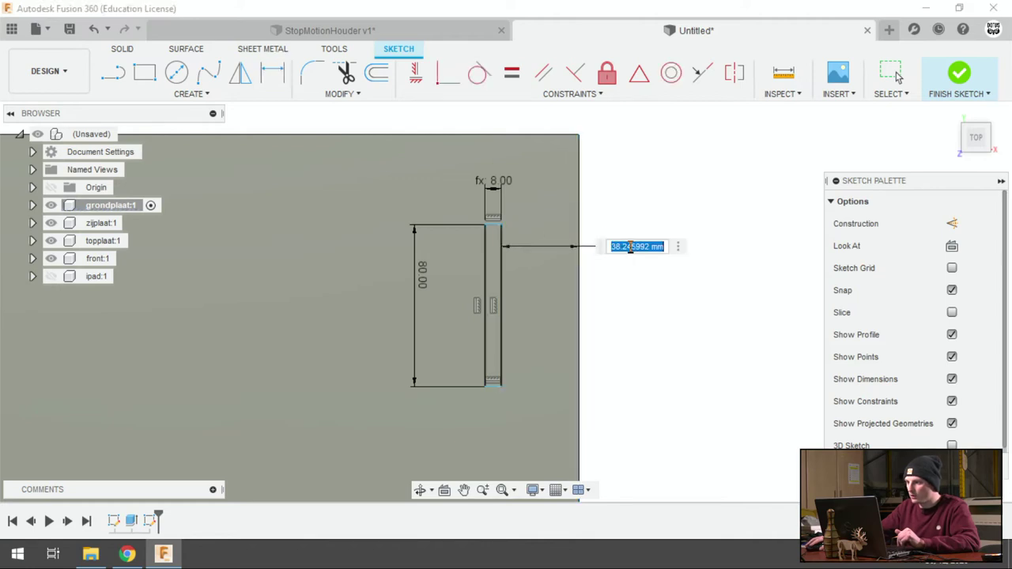
text(pl)
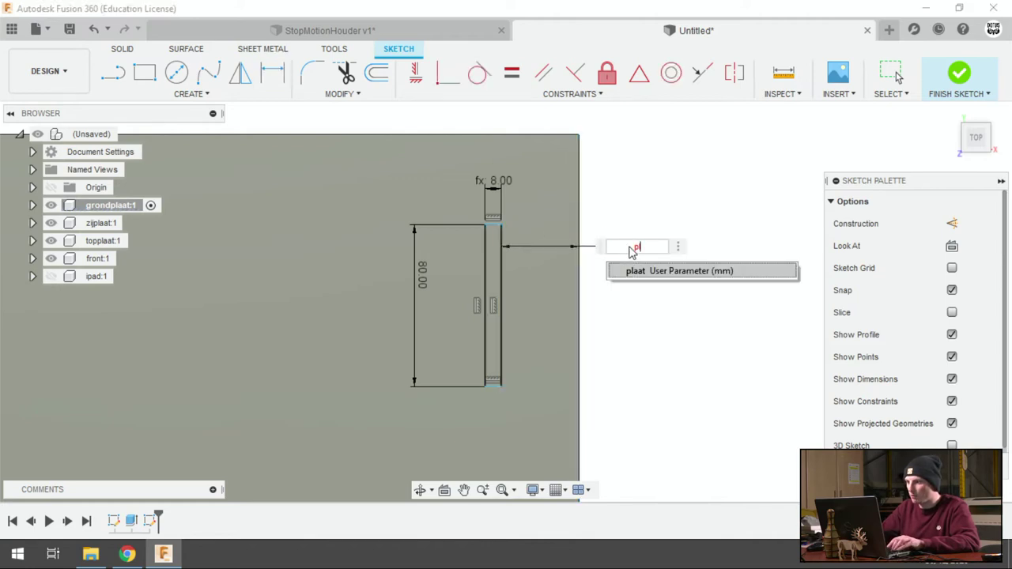
key(Return)
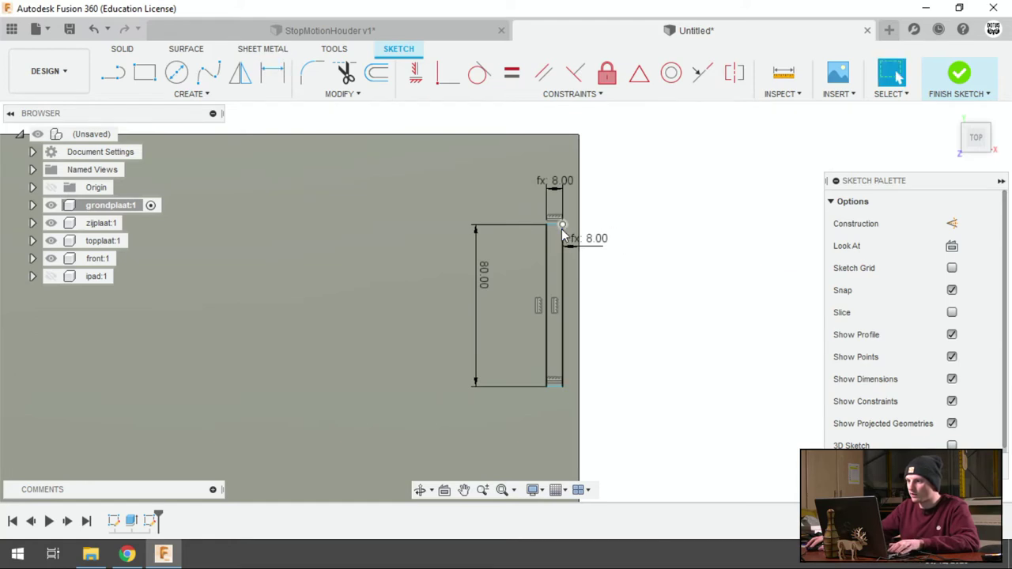
drag(562, 229, 568, 180)
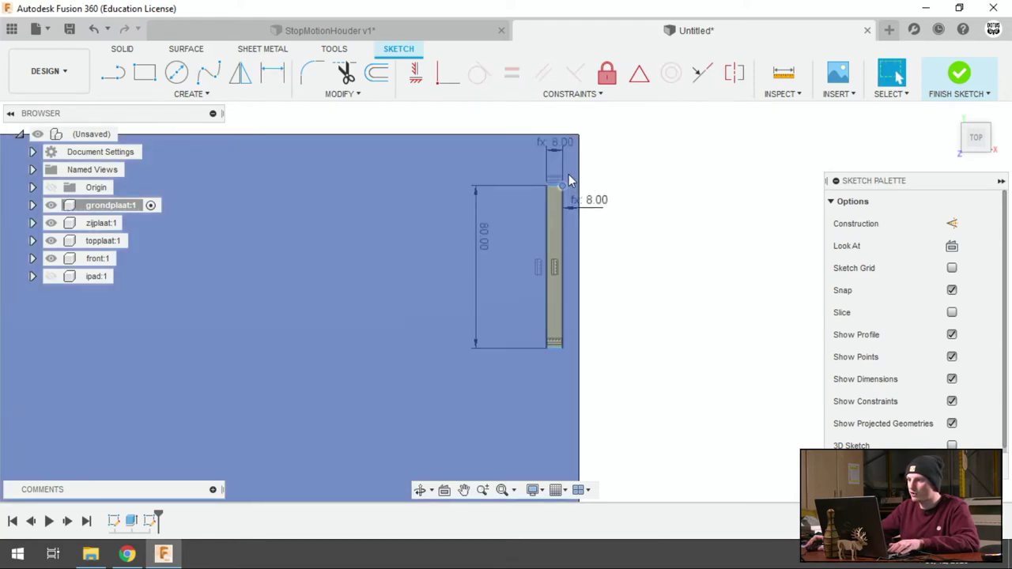
scroll(569, 180, up, 1)
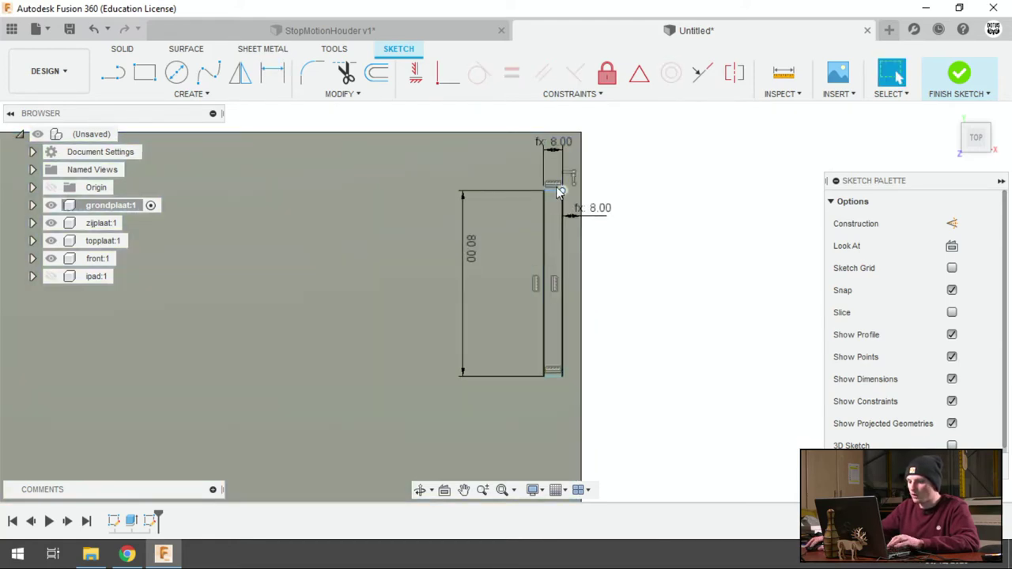
Step: Set the slot's offset from the plate's top edge to plaat and show grondplaat:1's sketches
key(d)
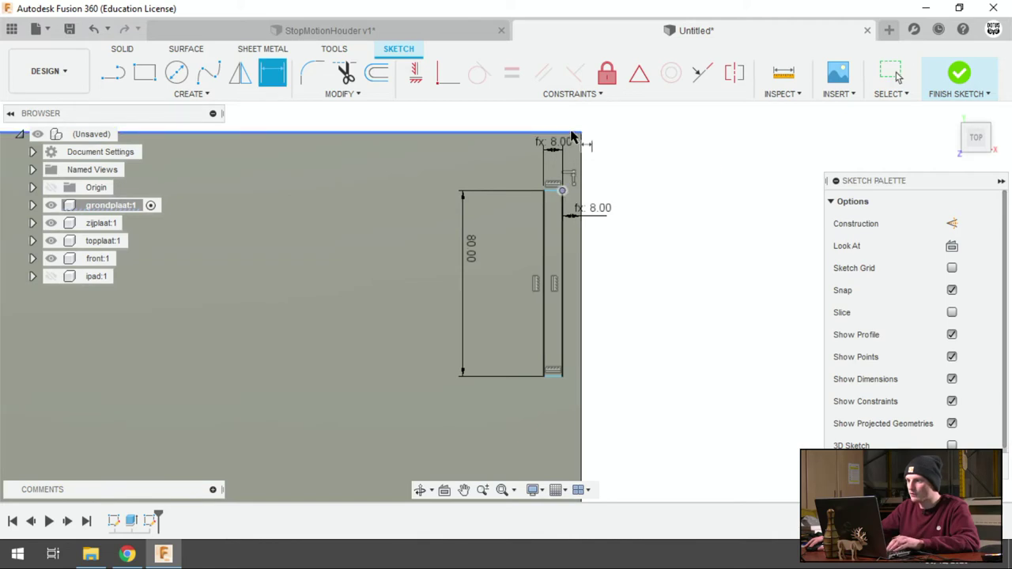
click(576, 138)
click(642, 170)
text(plaat)
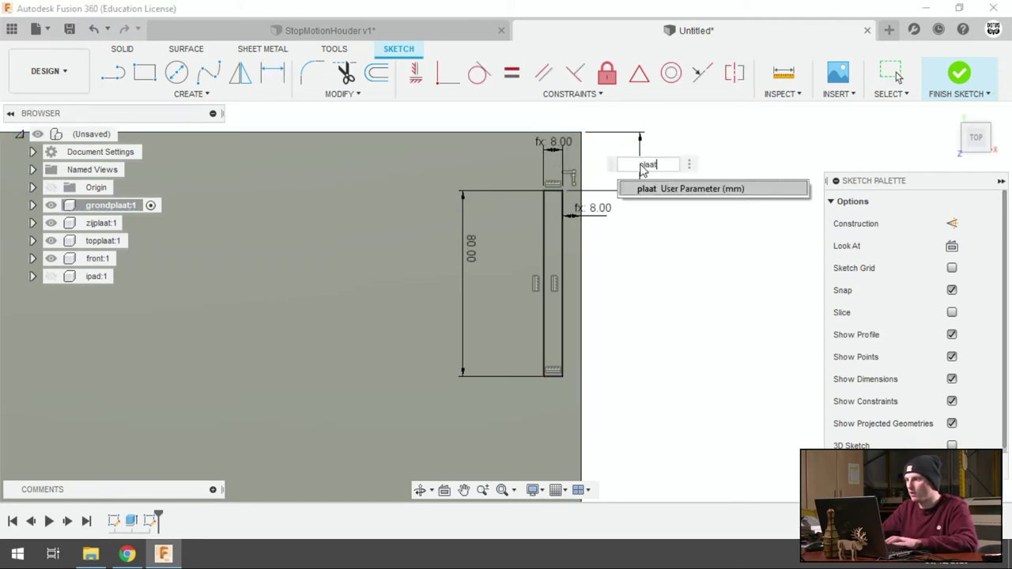
key(Return)
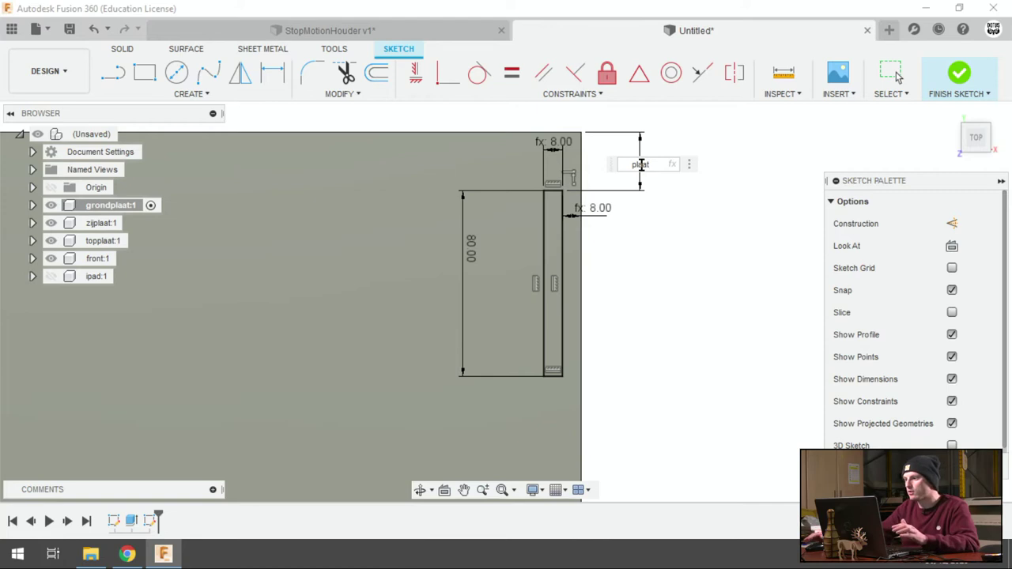
key(Return)
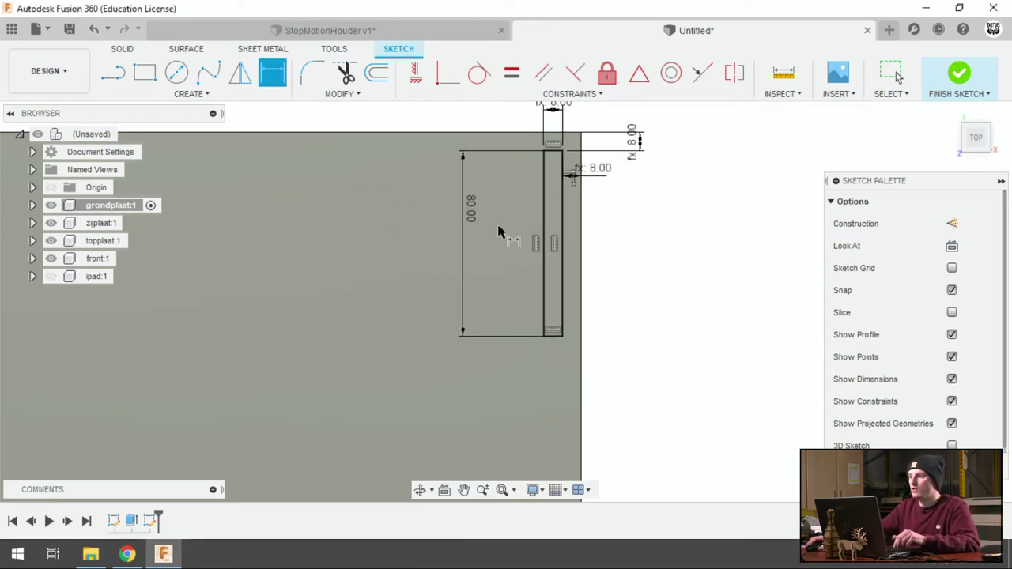
click(33, 206)
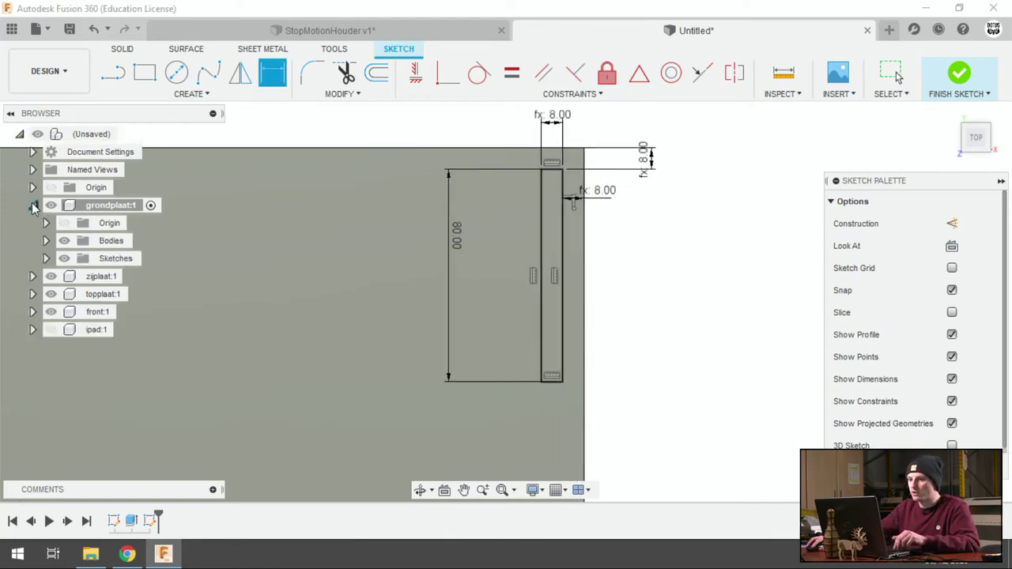
click(47, 259)
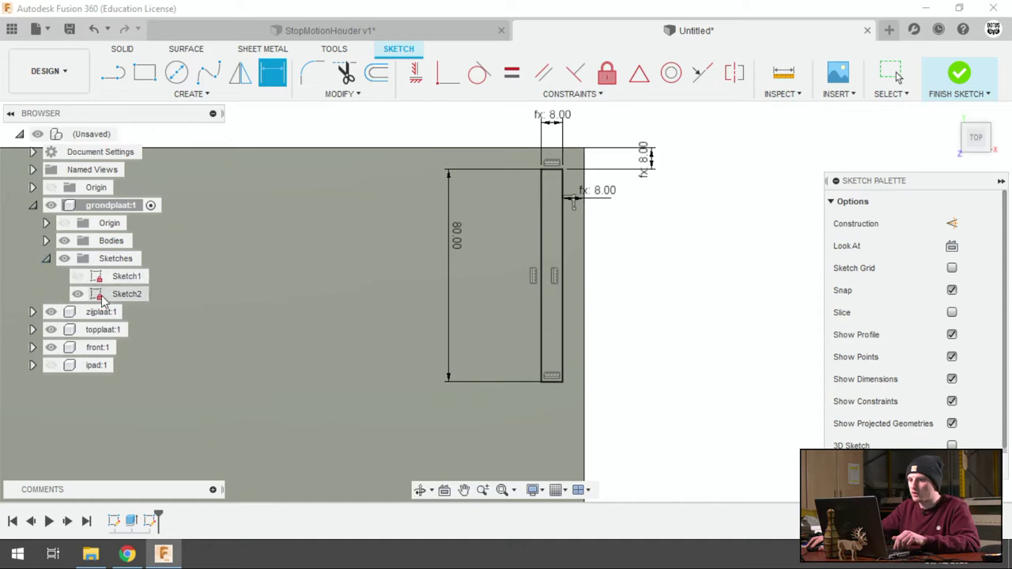
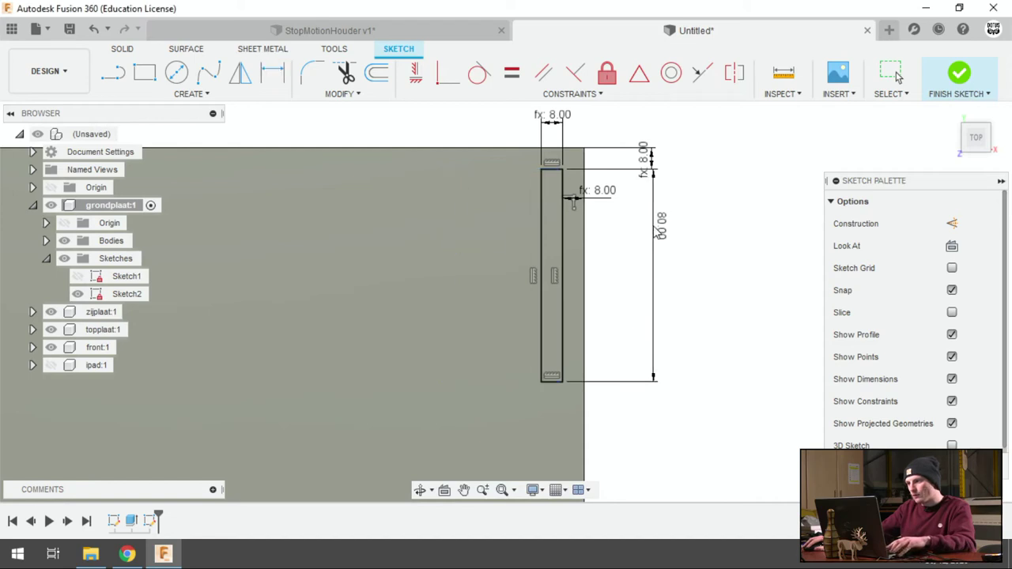
Step: Commit the 80 mm slot length dimension and finish the sketch
key(Return)
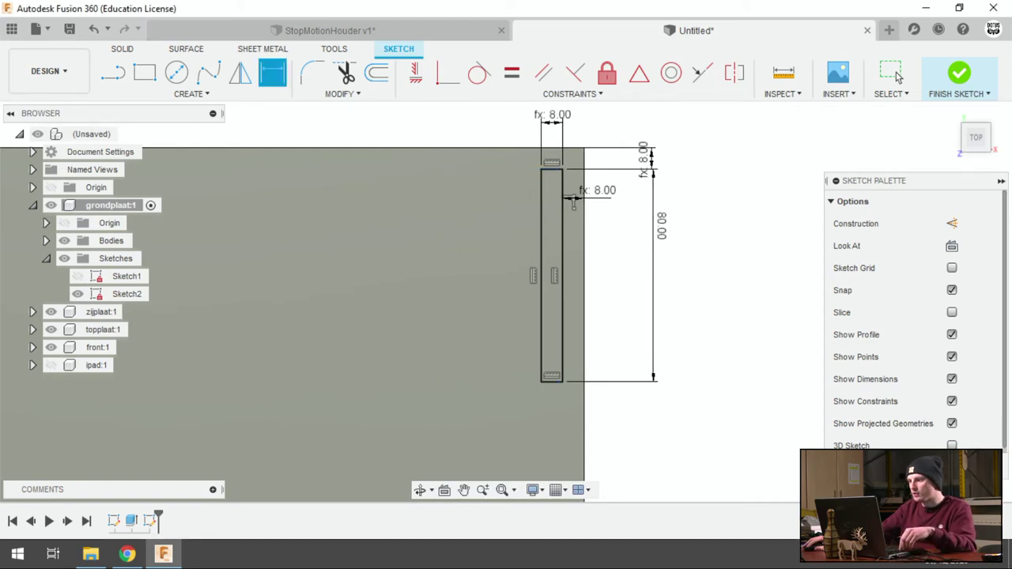
click(959, 73)
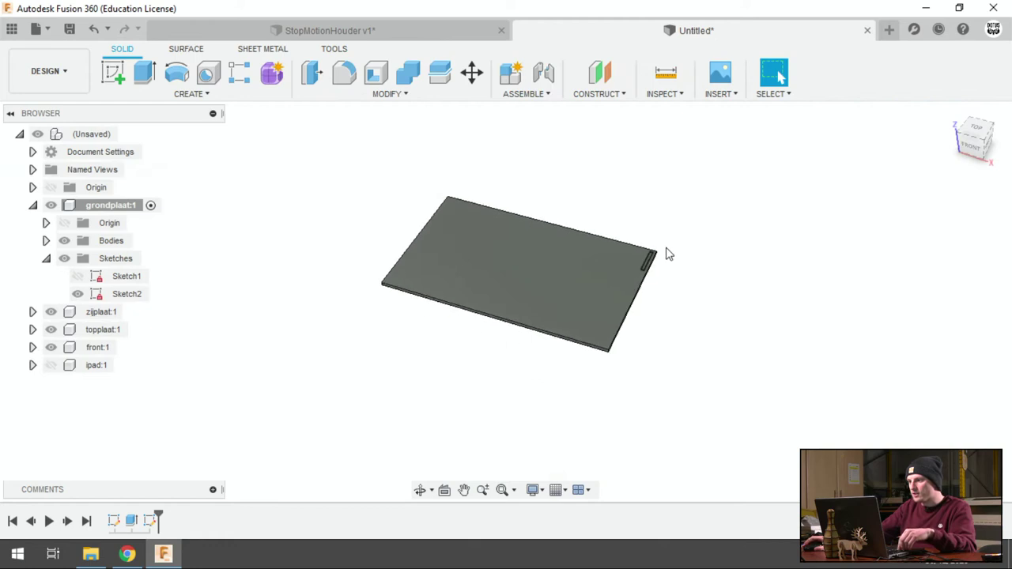
scroll(666, 253, up, 5)
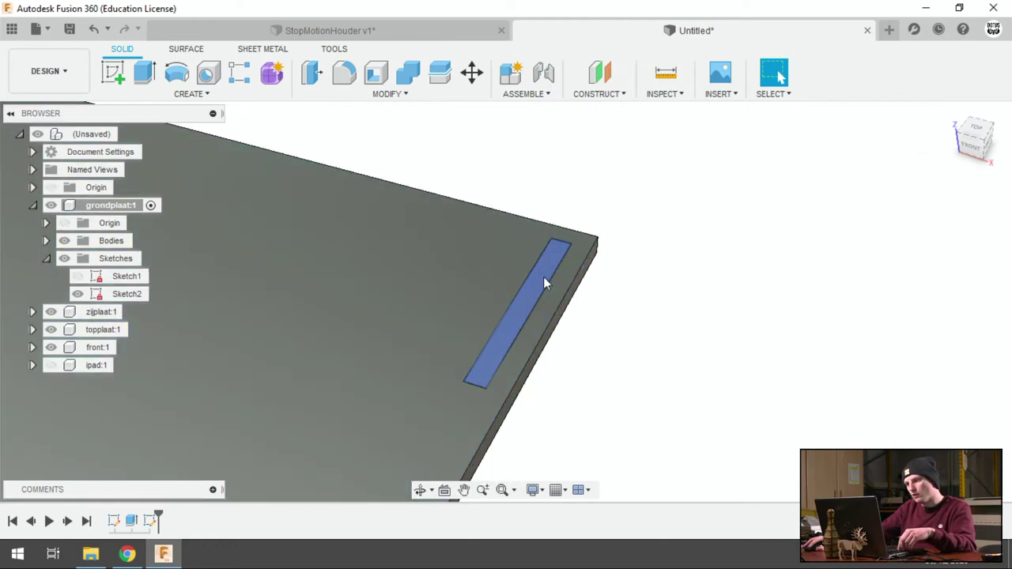
Step: Extrude the slot profile 8 mm down into grondplaat as a cut
click(544, 278)
key(e)
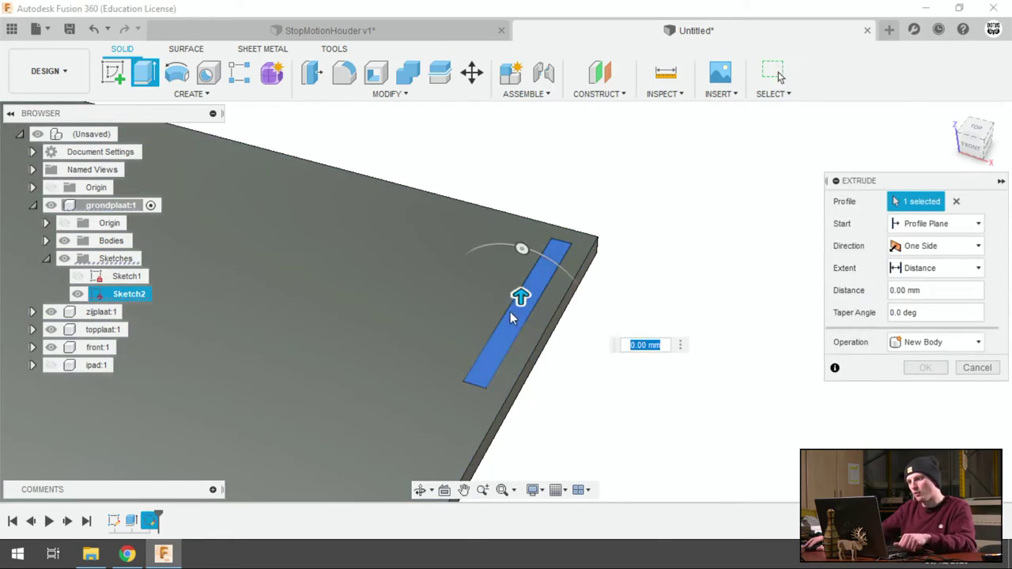
mouse_move(510, 312)
mouse_down()
mouse_move(531, 270)
mouse_move(516, 324)
mouse_up()
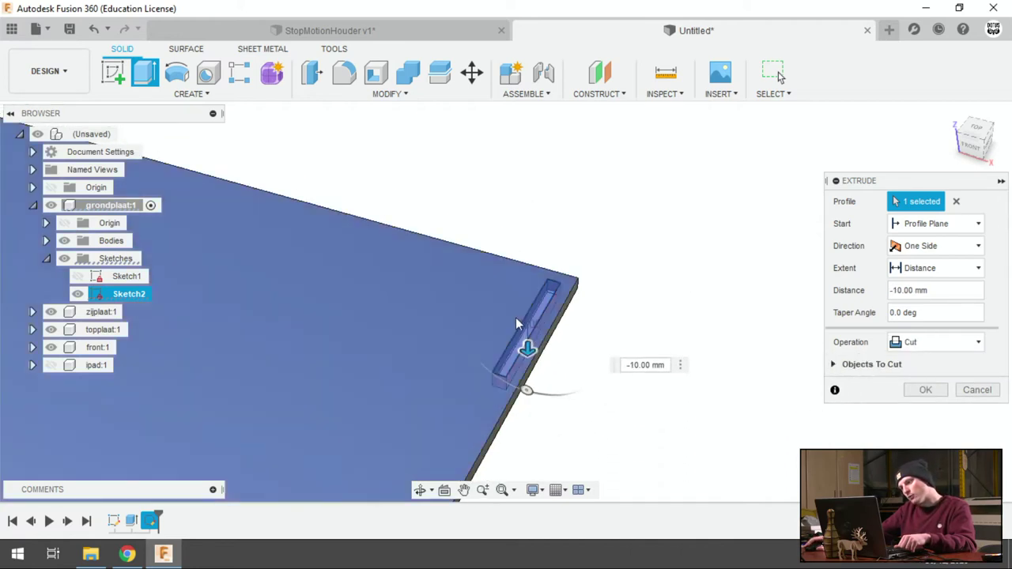
scroll(518, 322, up, 2)
scroll(521, 324, up, 2)
scroll(523, 316, up, 1)
mouse_move(524, 298)
mouse_down()
mouse_move(526, 309)
mouse_move(524, 296)
mouse_up()
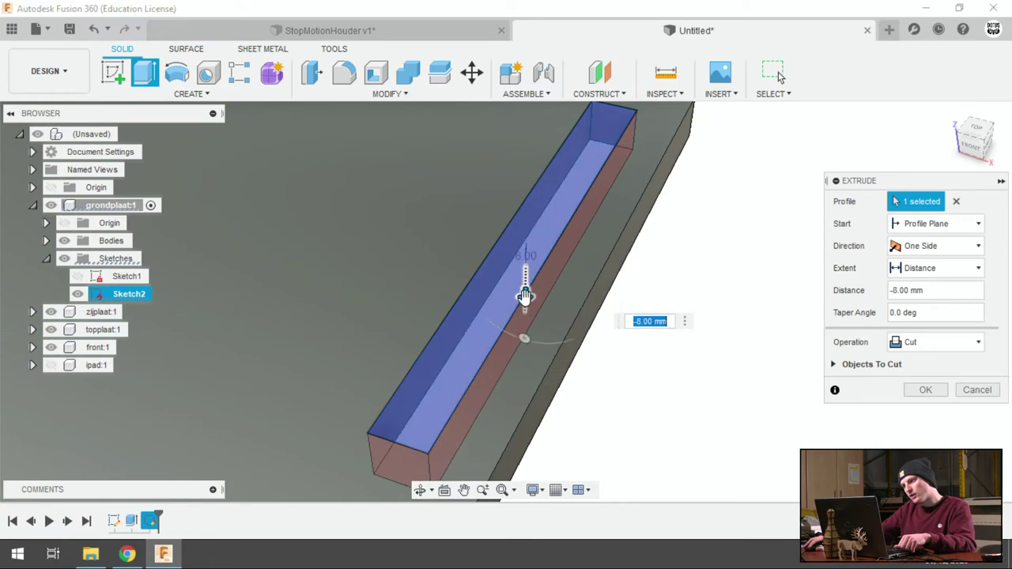
scroll(524, 297, up, 2)
scroll(514, 299, down, 2)
scroll(517, 296, down, 2)
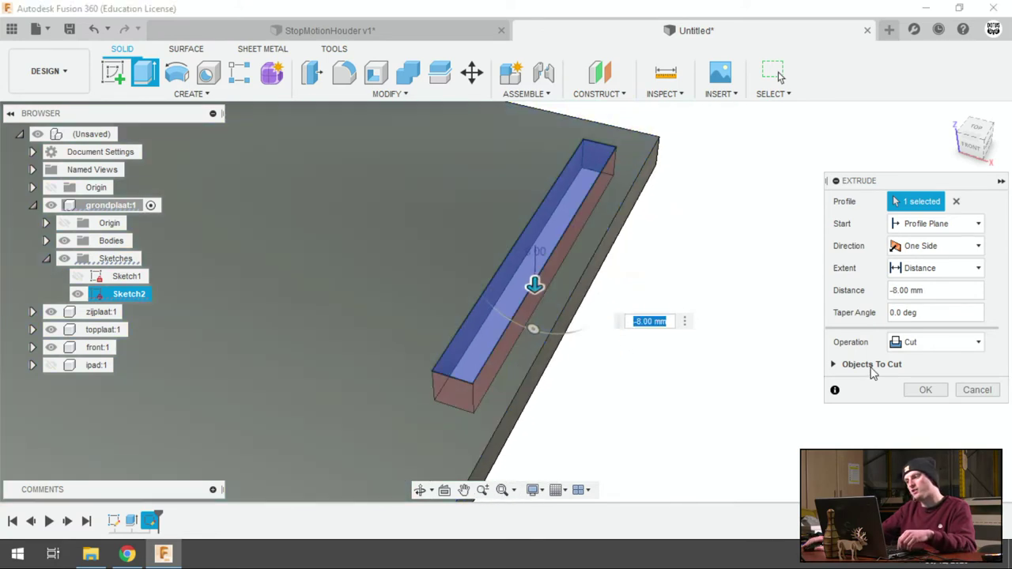
click(920, 393)
scroll(736, 340, up, 2)
scroll(670, 388, down, 3)
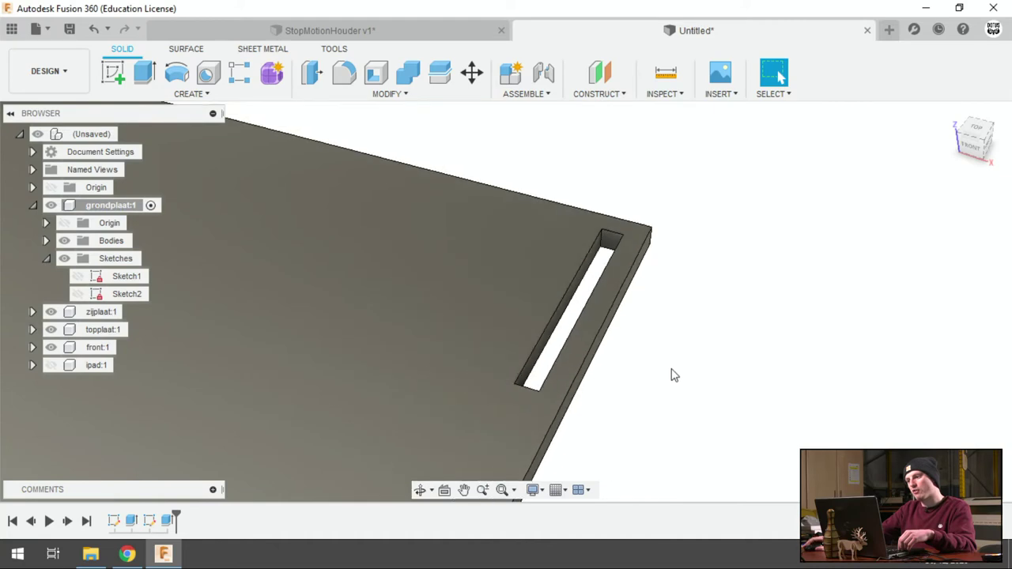
Step: In Change Parameters, set plaat's expression to 10 mm, then orbit to inspect the slot
click(405, 96)
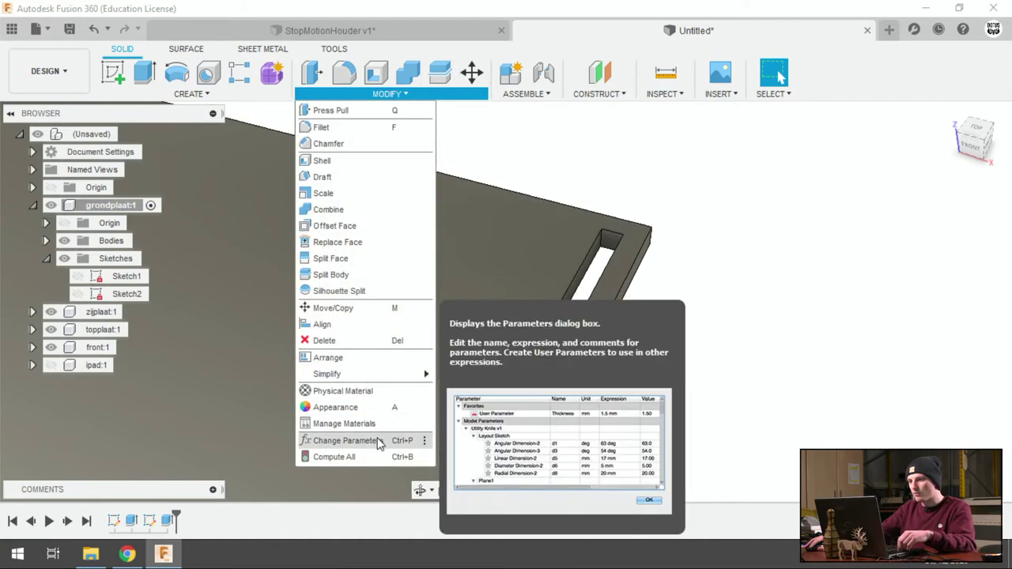
click(364, 440)
double_click(569, 193)
text(10)
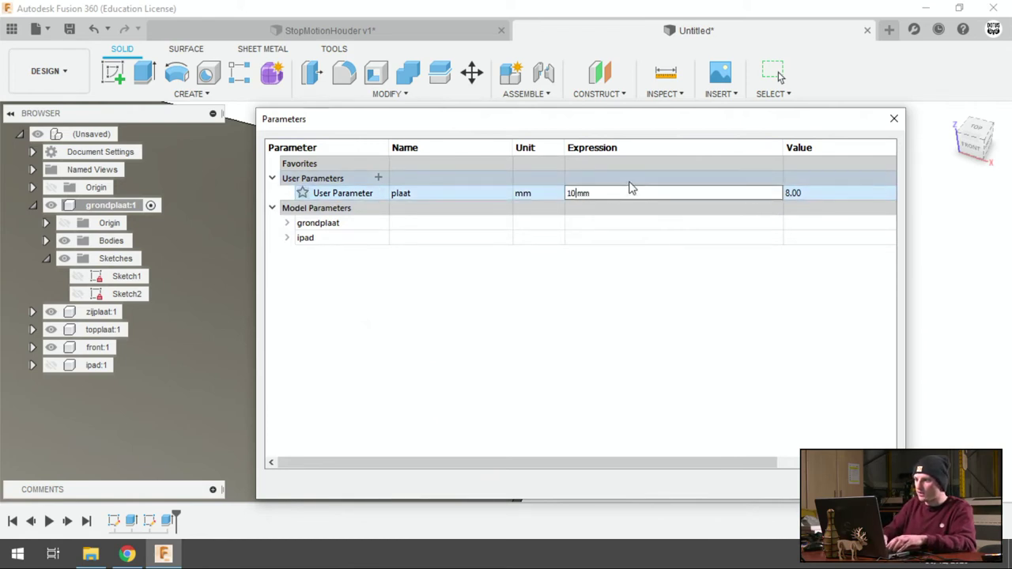
key(Return)
click(865, 482)
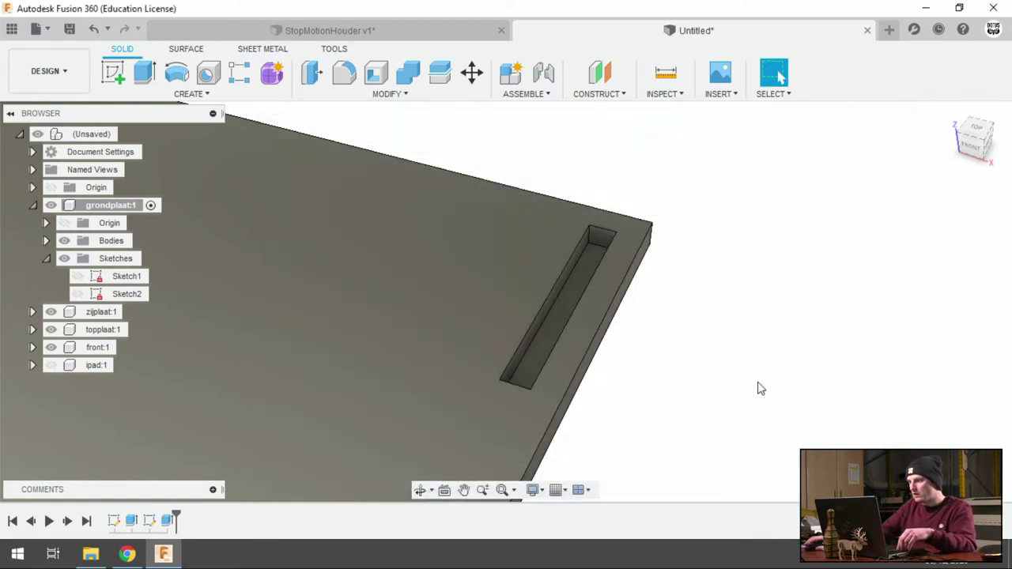
mouse_move(758, 387)
shift+middle_down()
mouse_move(725, 309)
mouse_move(590, 252)
mouse_move(584, 279)
mouse_move(662, 354)
mouse_move(649, 255)
mouse_move(657, 350)
shift+middle_up()
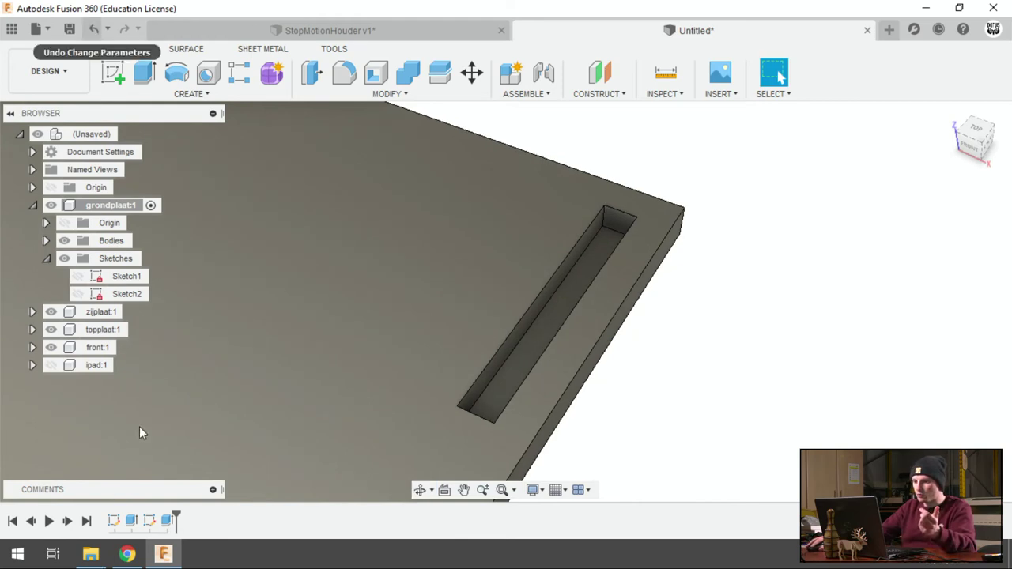
Step: Set the slot cut's distance to -plaat
double_click(168, 521)
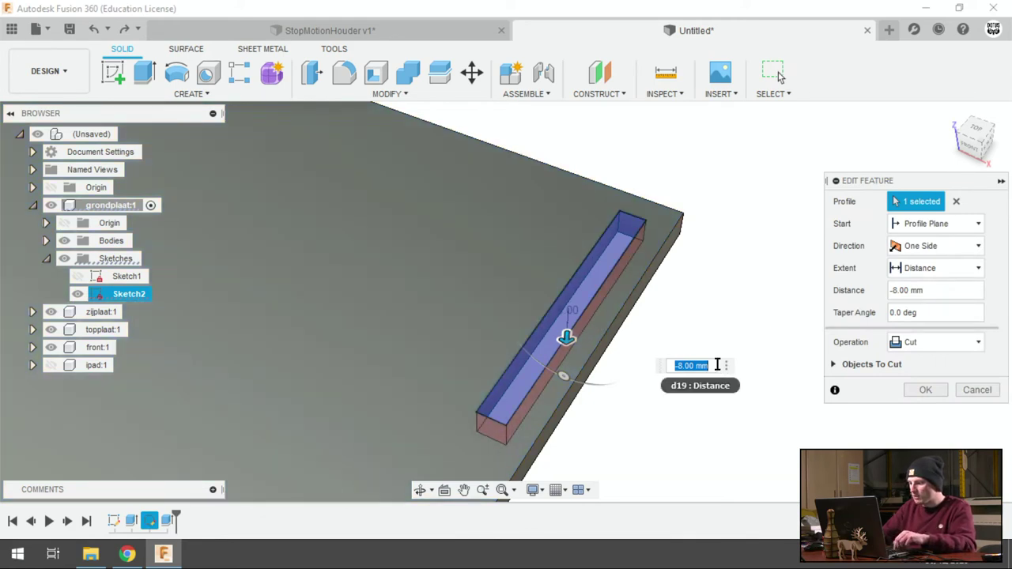
text(-plaat)
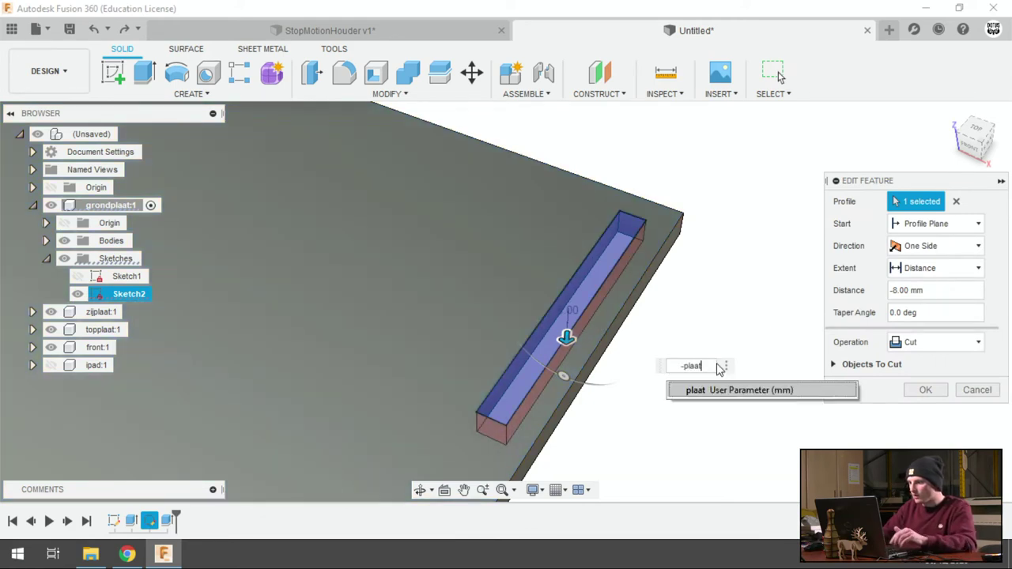
key(Return)
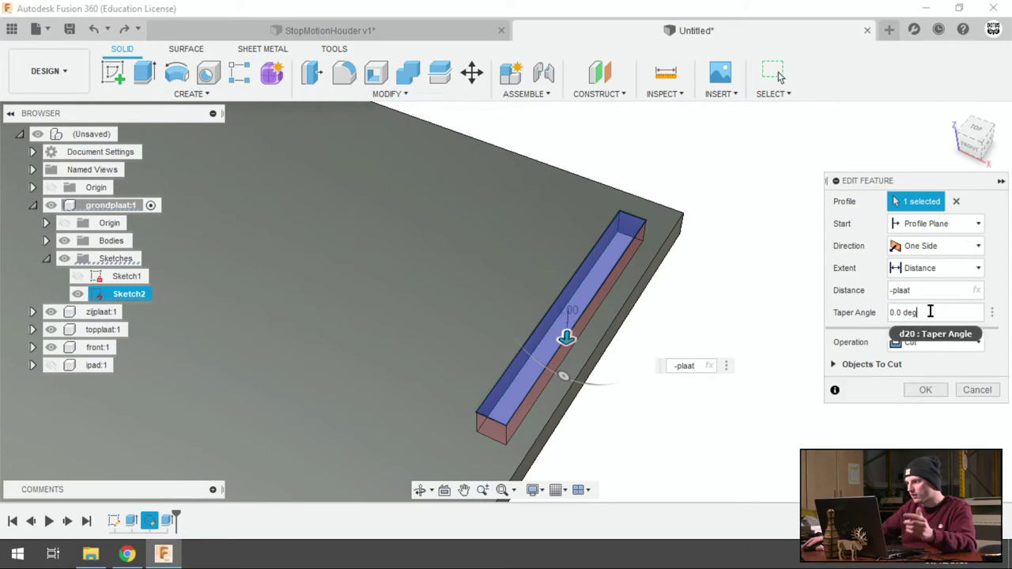
click(925, 390)
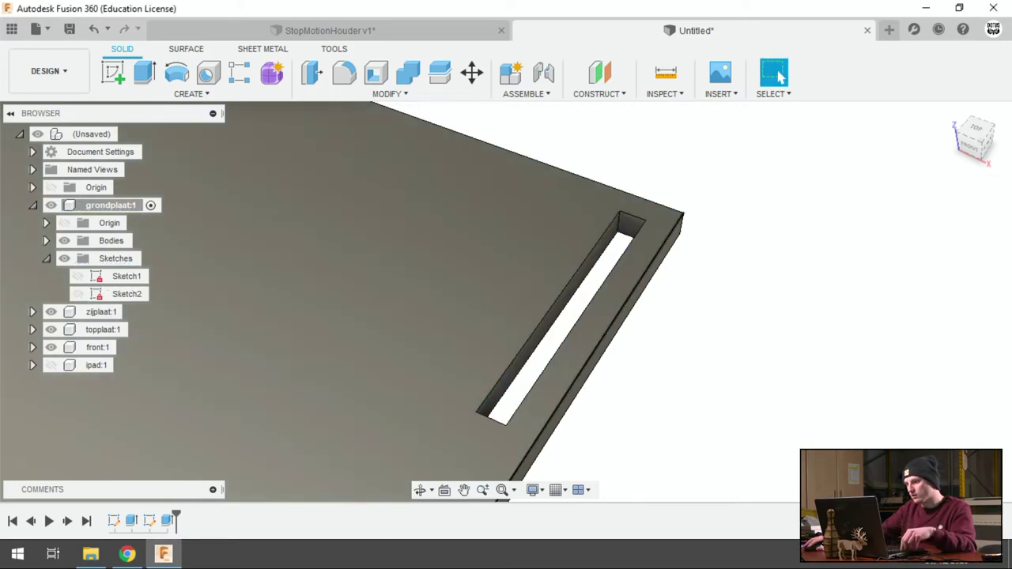
Step: Change the slot cut's extent to To Object, ending at the plate's opposite face
double_click(165, 521)
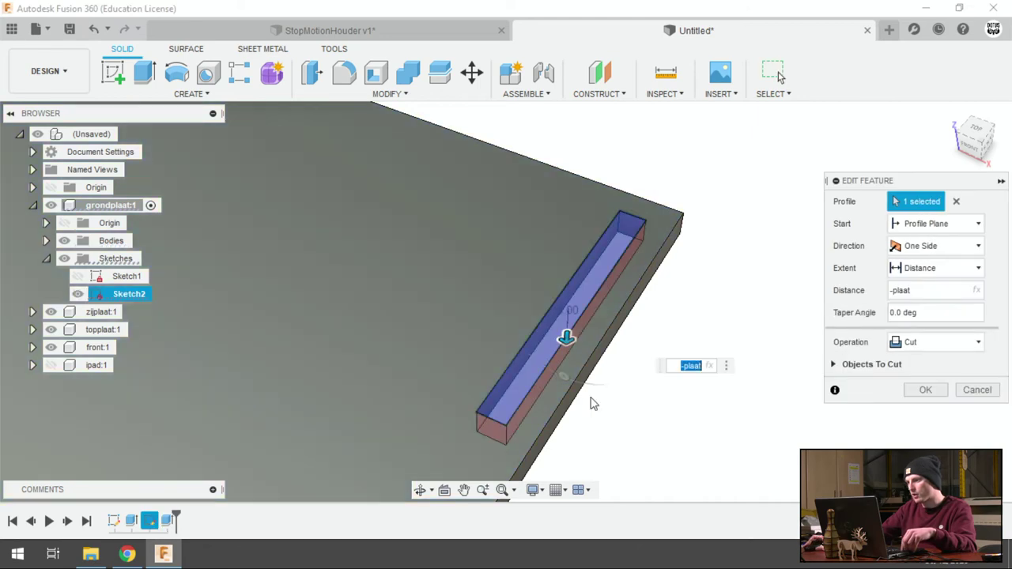
shift+middle_drag(593, 402, 559, 289)
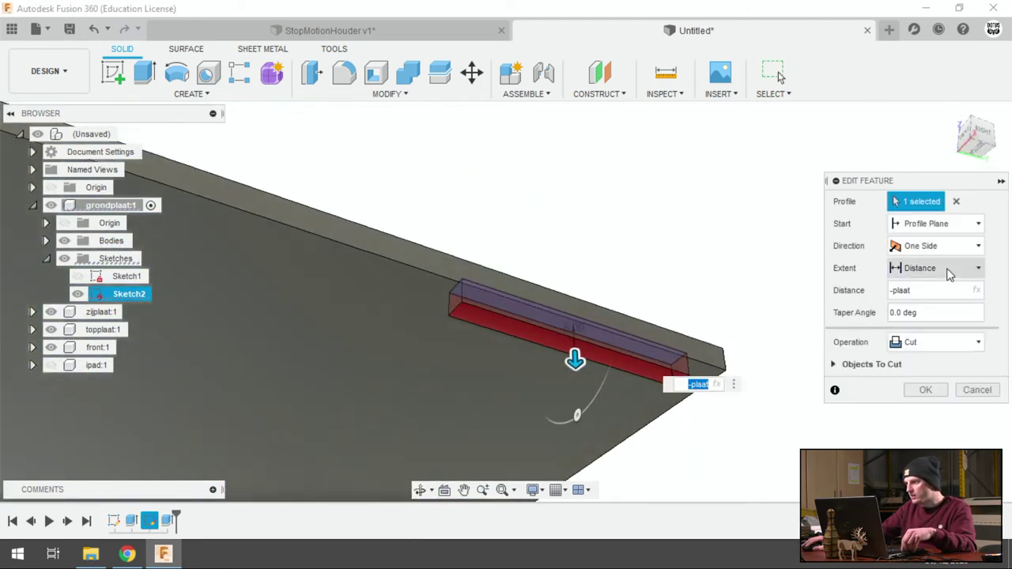
click(949, 269)
click(917, 302)
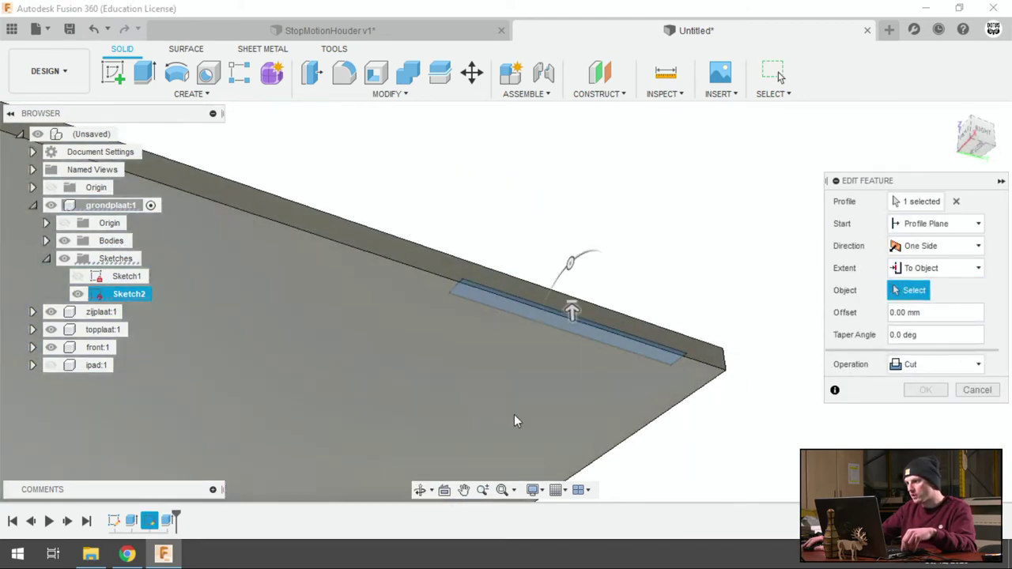
click(484, 388)
shift+middle_drag(578, 227, 476, 221)
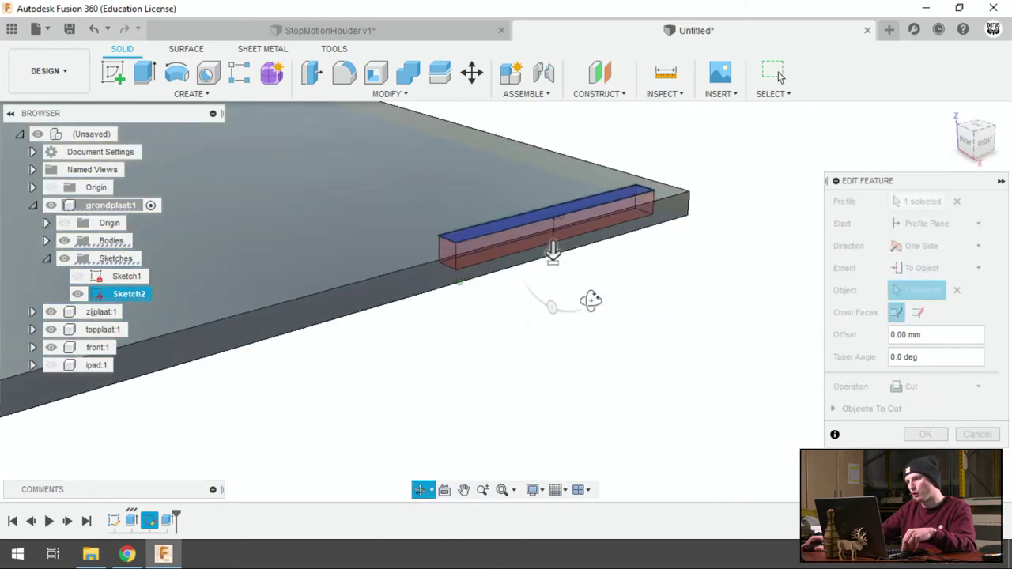
shift+middle_drag(500, 302, 472, 373)
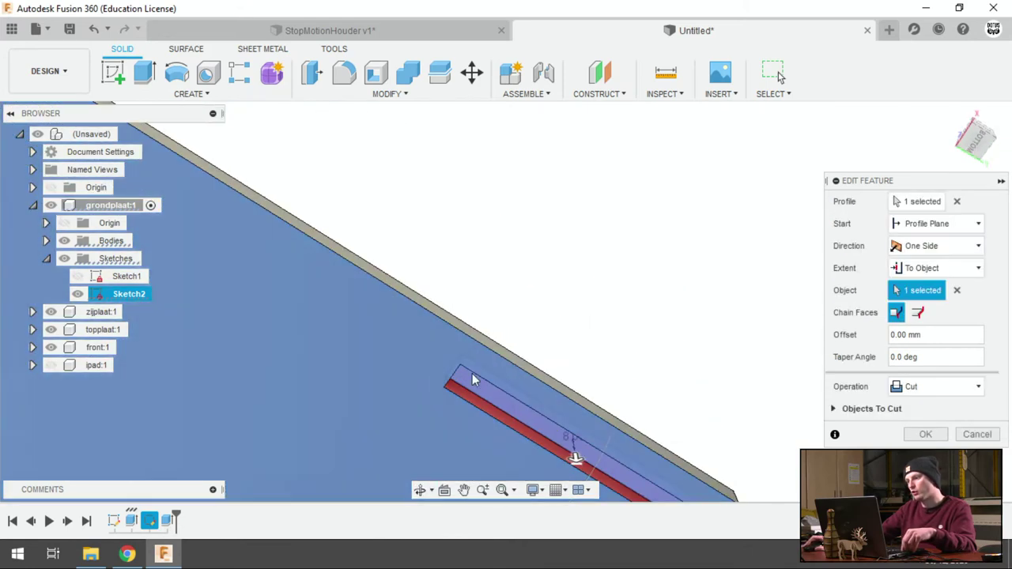
click(952, 112)
scroll(711, 311, down, 2)
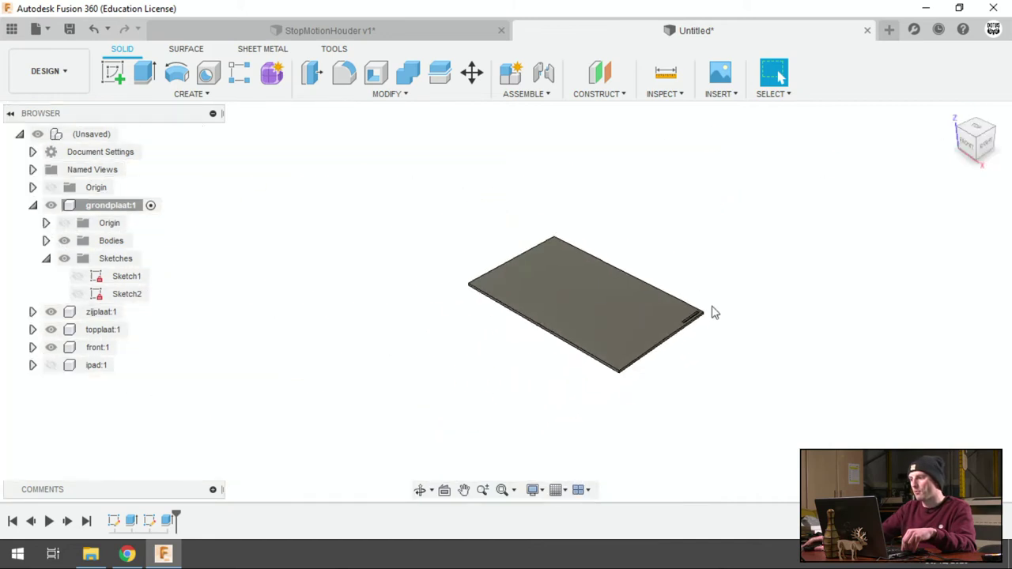
scroll(708, 328, up, 3)
scroll(708, 329, up, 3)
mouse_move(732, 316)
shift+middle_down()
mouse_move(765, 361)
mouse_move(765, 347)
mouse_move(639, 307)
shift+middle_up()
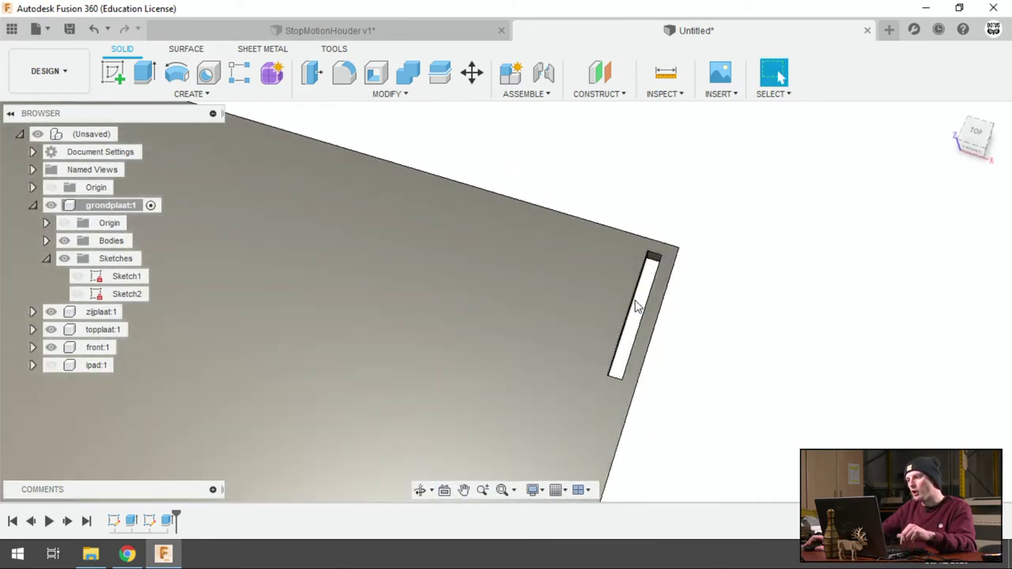
click(419, 35)
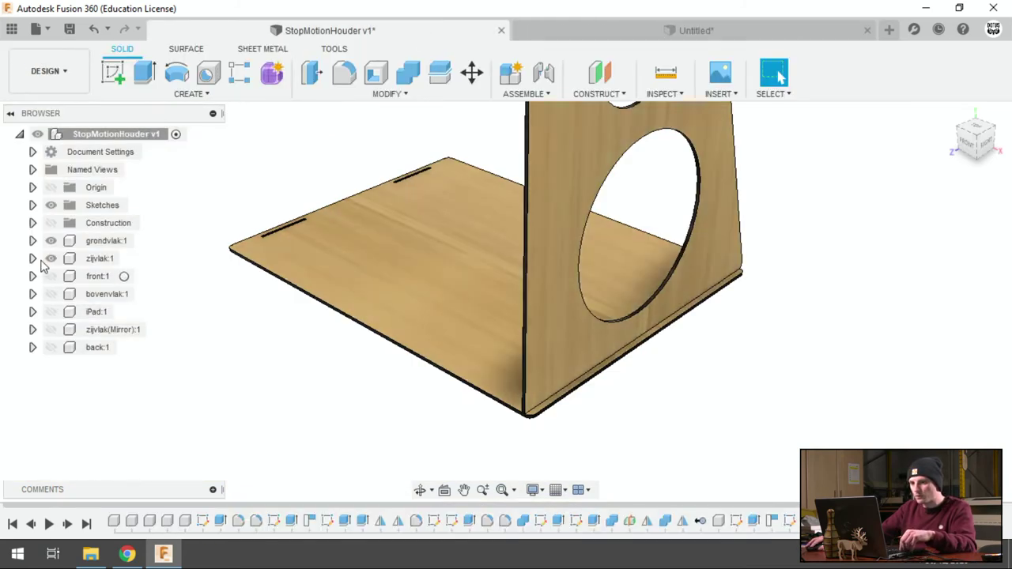
click(51, 258)
mouse_move(338, 226)
shift+middle_down()
mouse_move(406, 298)
mouse_move(358, 312)
mouse_move(377, 251)
mouse_move(261, 273)
mouse_move(290, 287)
mouse_move(316, 280)
shift+middle_up()
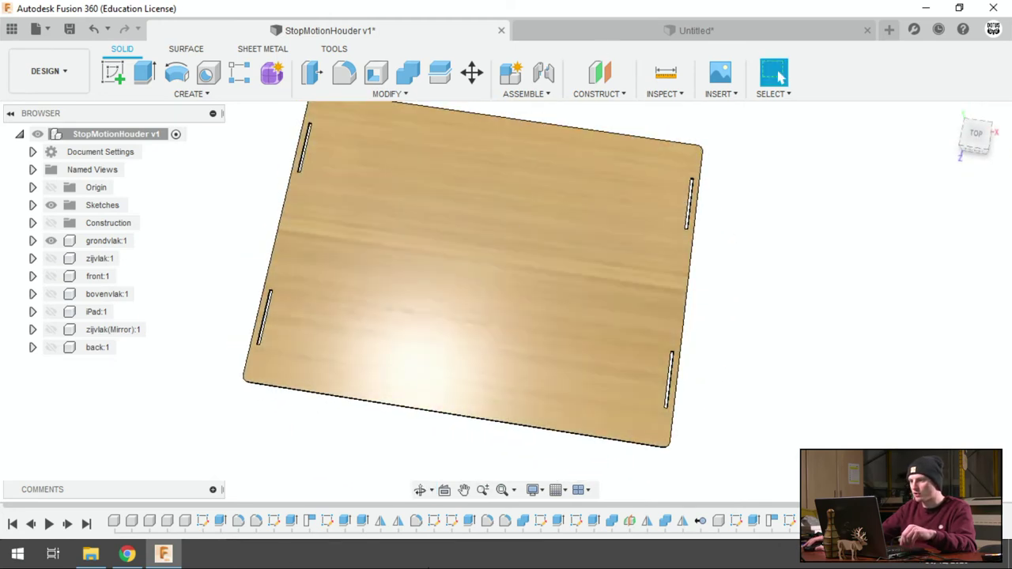
click(670, 33)
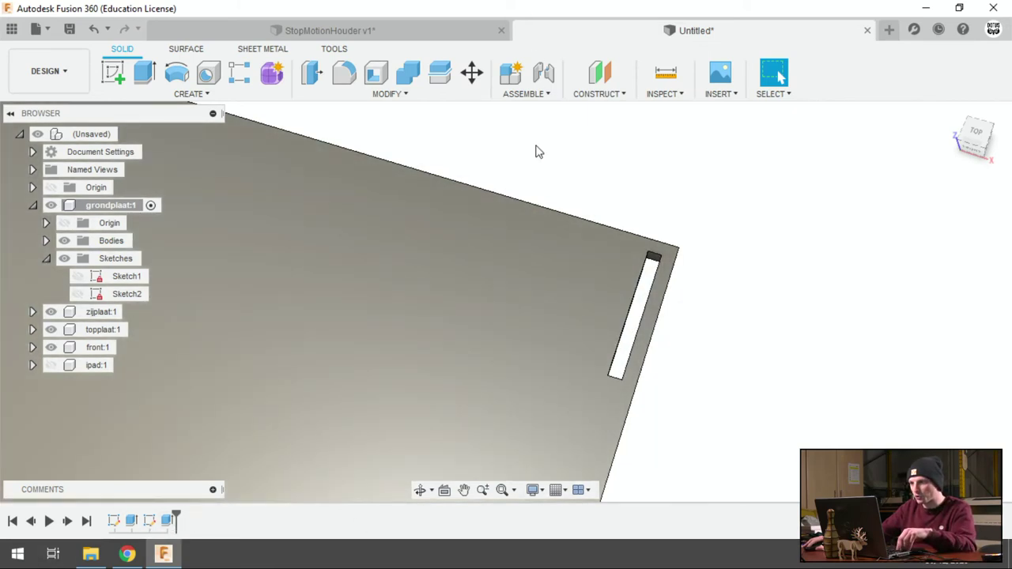
mouse_move(538, 151)
shift+middle_down()
mouse_move(669, 190)
mouse_move(676, 235)
shift+middle_up()
scroll(676, 236, down, 2)
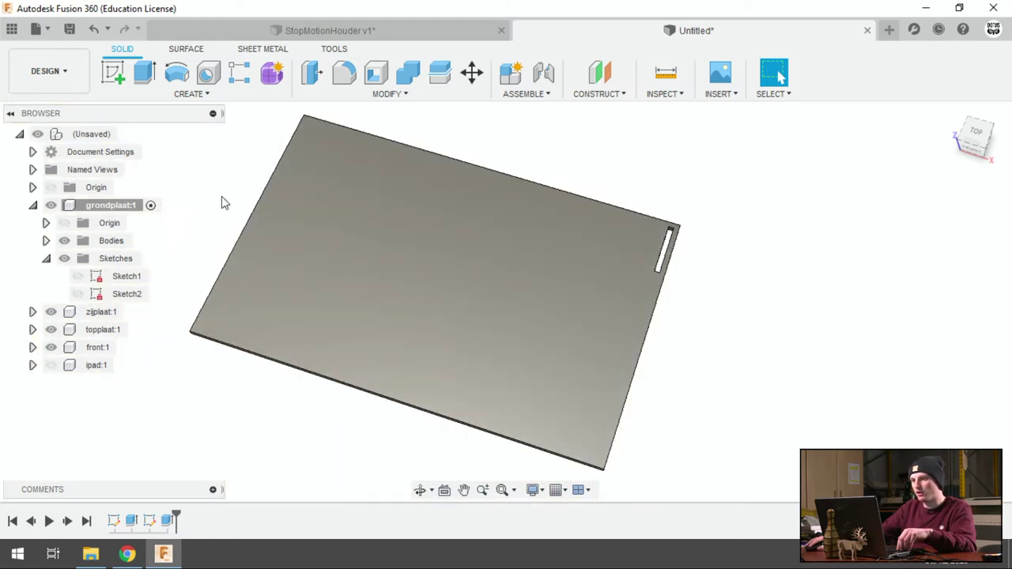
Step: Show grondplaat's origin planes and axes
click(64, 223)
shift+middle_drag(490, 253, 514, 252)
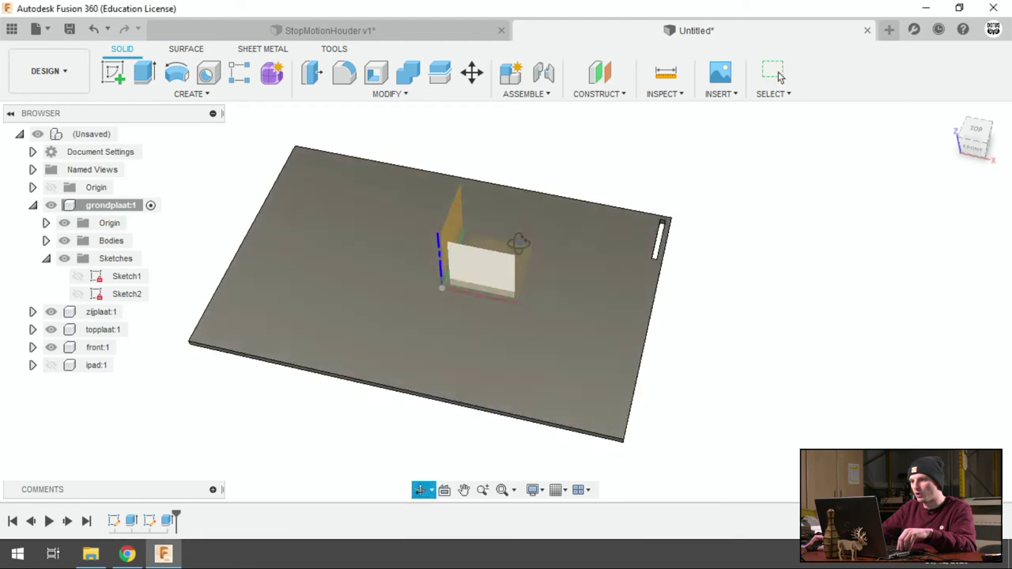
key(Escape)
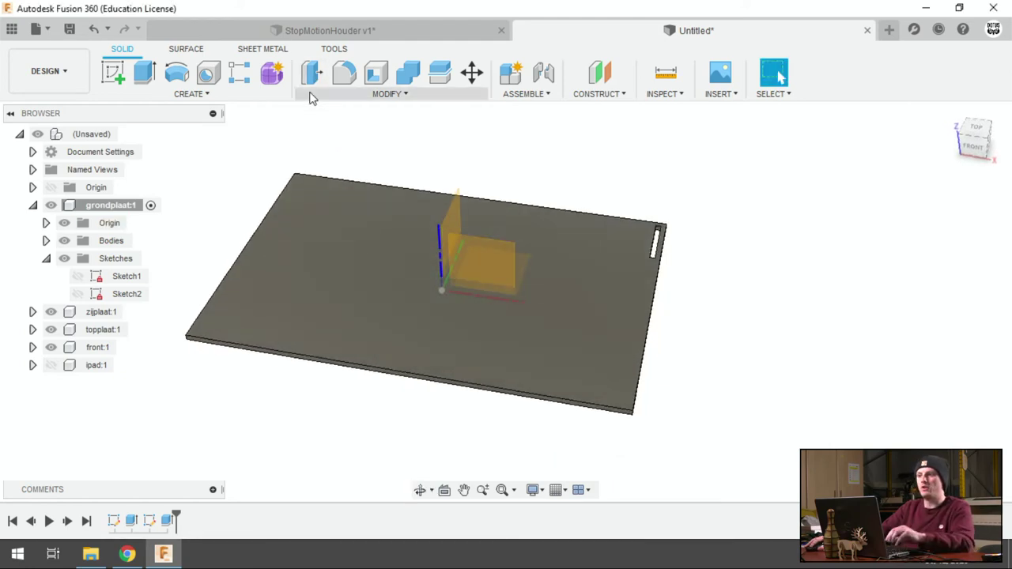
Step: Mirror the Extrude2 slot feature across the middle construction plane
click(198, 94)
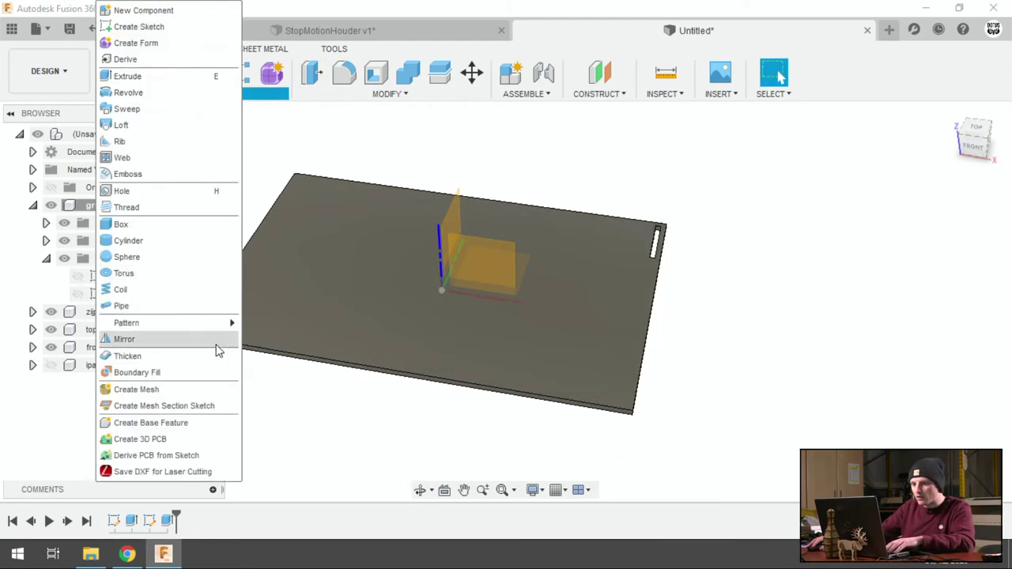
click(218, 350)
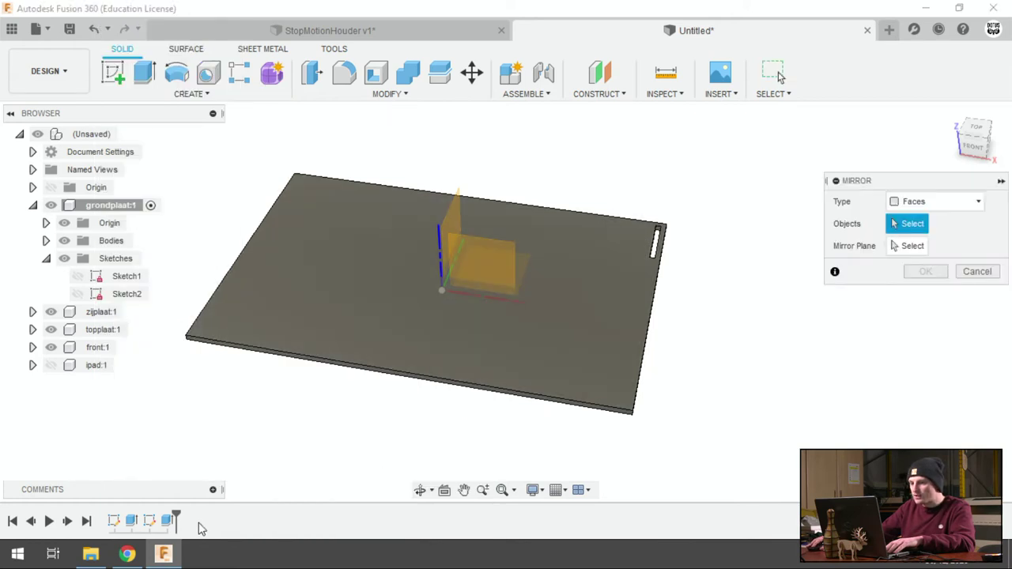
click(971, 201)
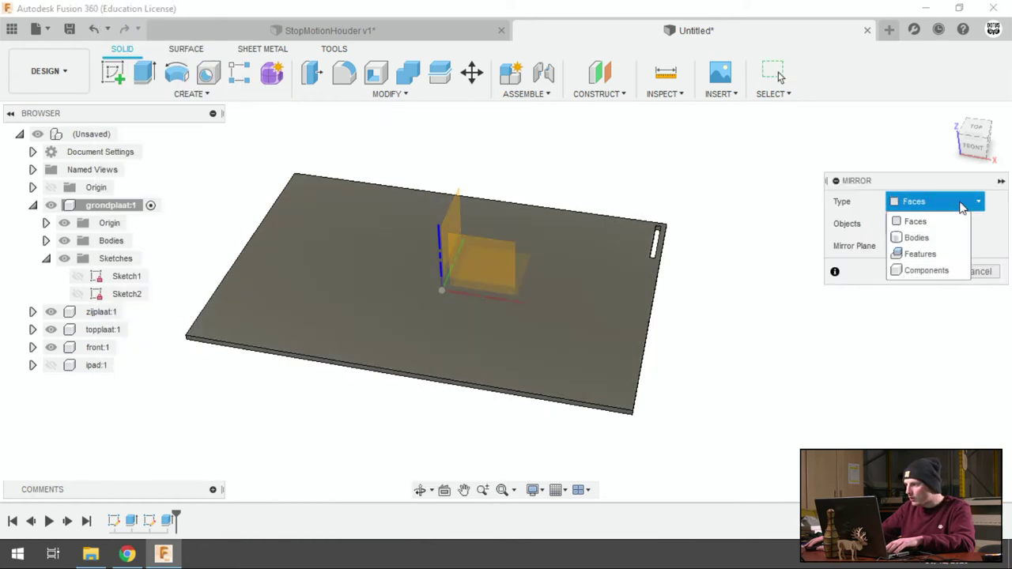
click(950, 254)
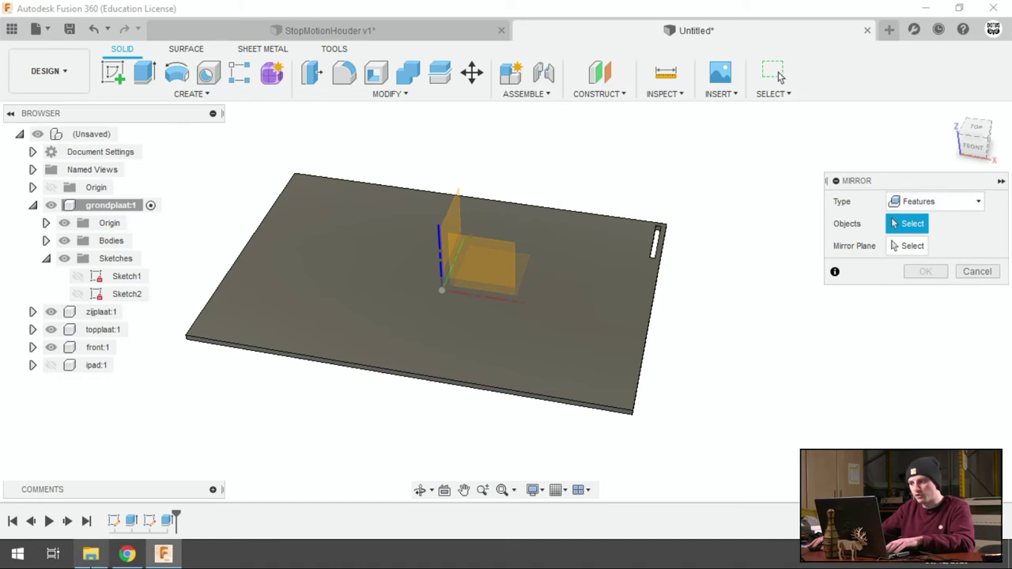
click(168, 524)
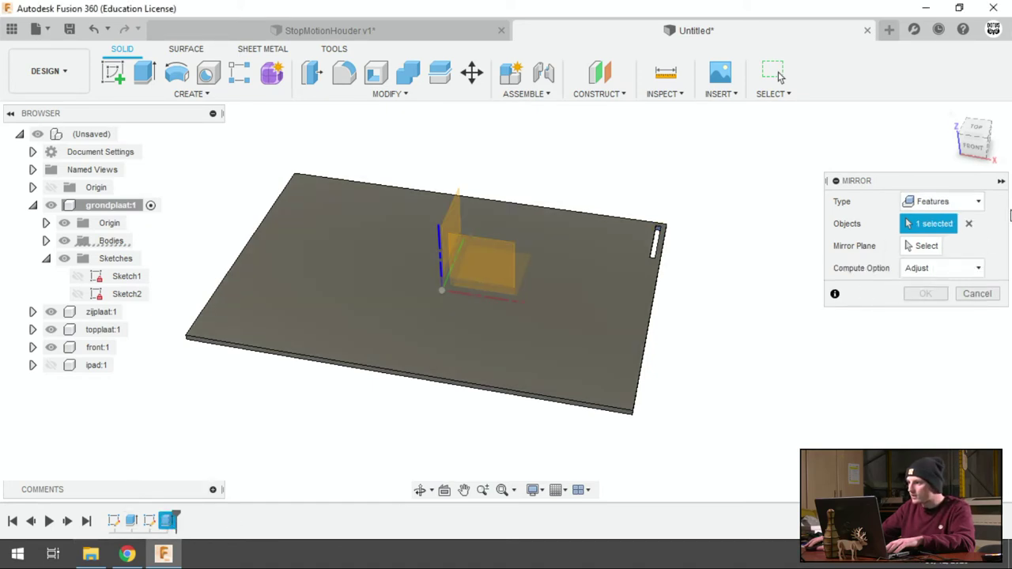
click(926, 245)
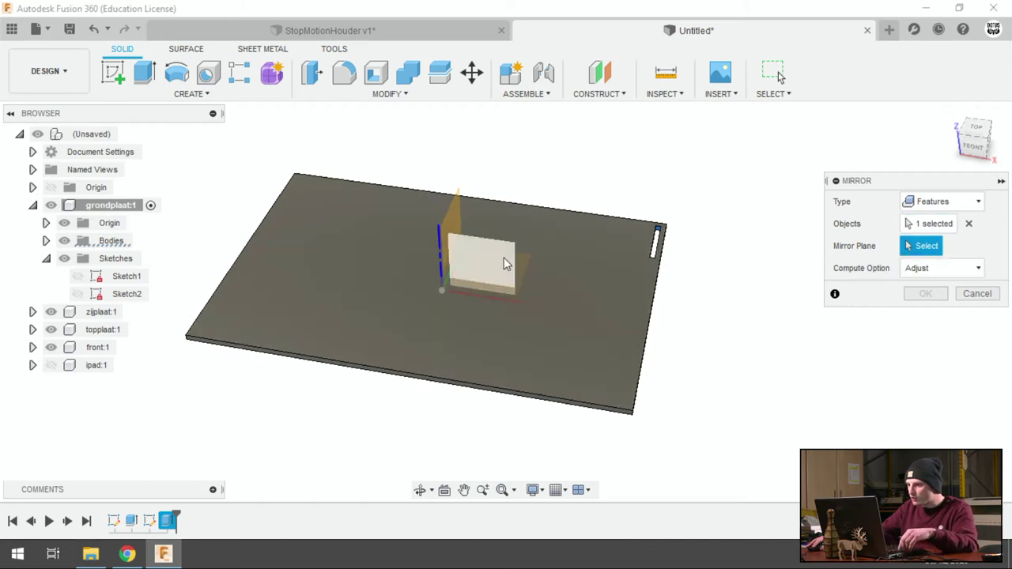
click(504, 264)
mouse_move(696, 229)
shift+middle_down()
mouse_move(617, 235)
mouse_move(727, 277)
shift+middle_up()
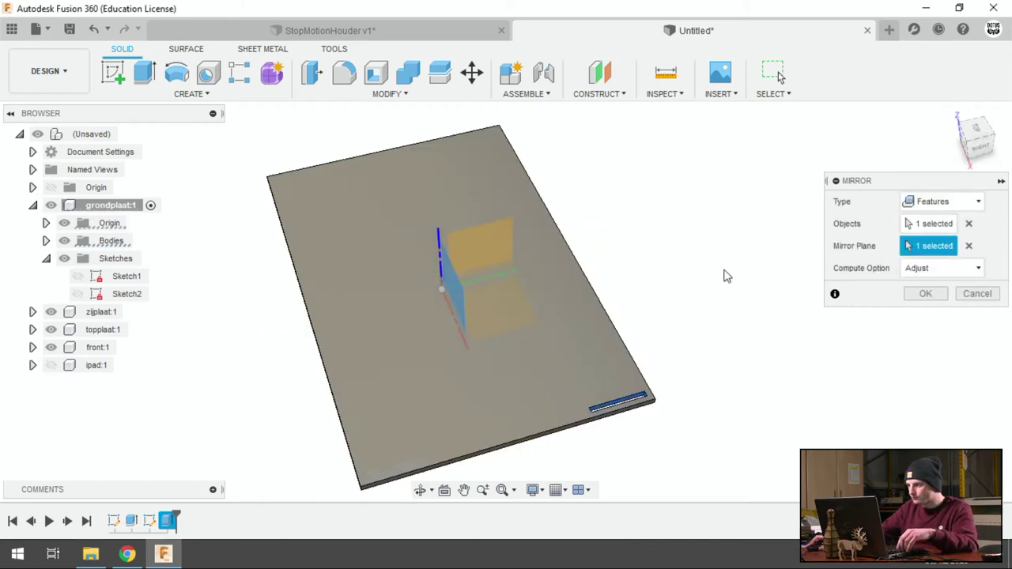
click(923, 294)
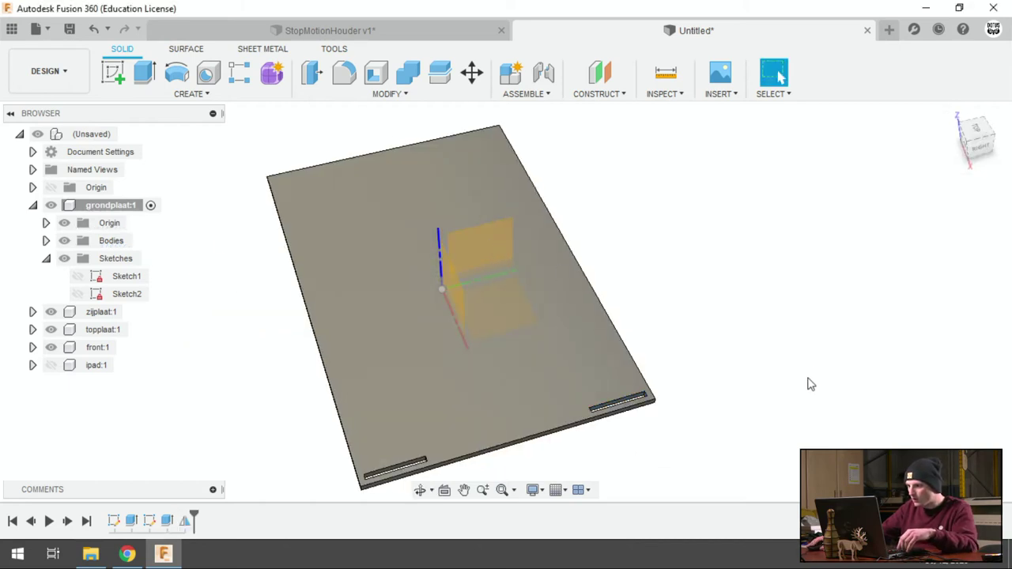
mouse_move(809, 382)
shift+middle_down()
mouse_move(868, 359)
mouse_move(827, 429)
shift+middle_up()
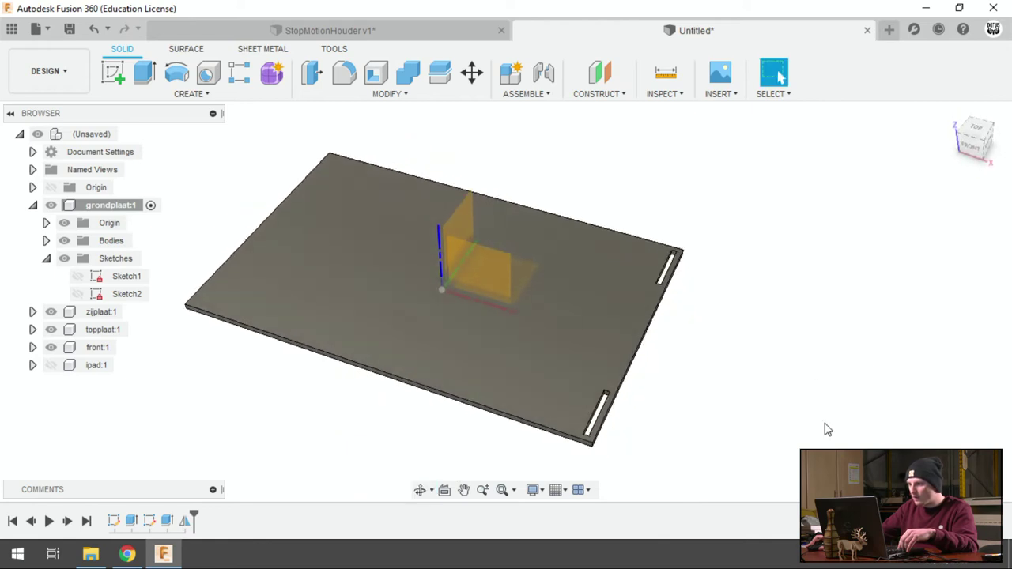
click(186, 523)
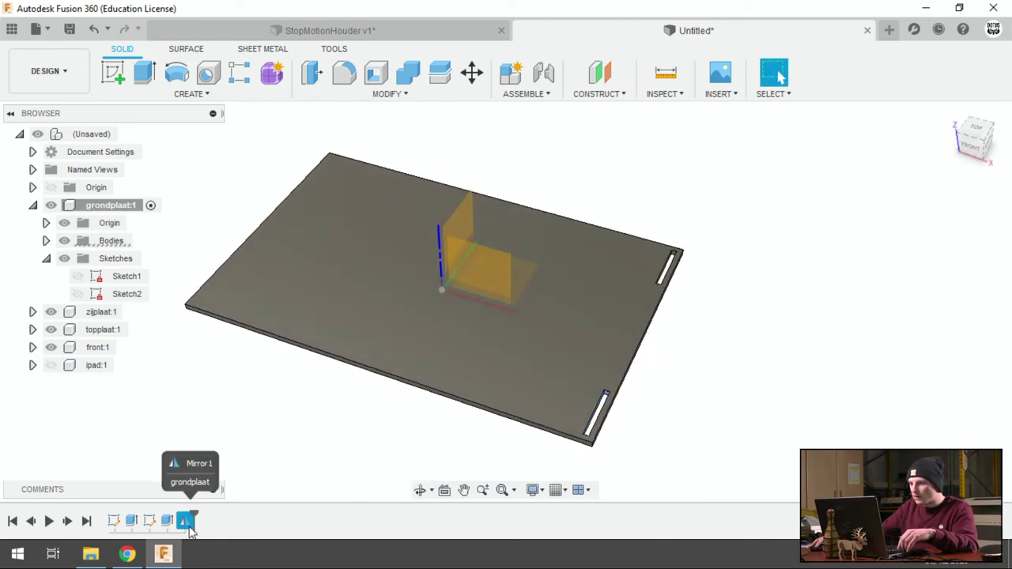
Step: Mirror both slot features across the other construction plane, giving four corner slots
click(194, 94)
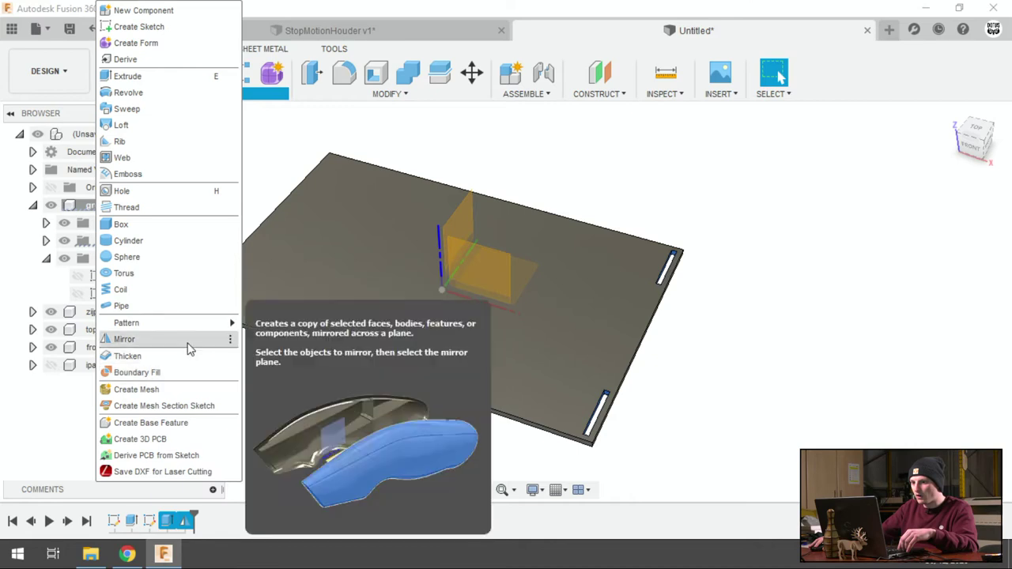
click(189, 339)
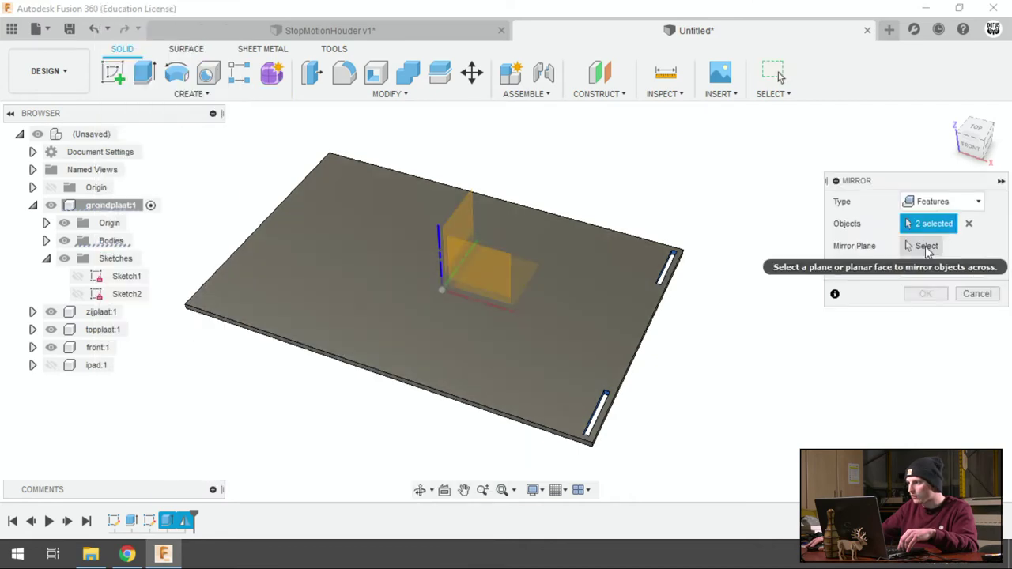
click(925, 247)
click(463, 221)
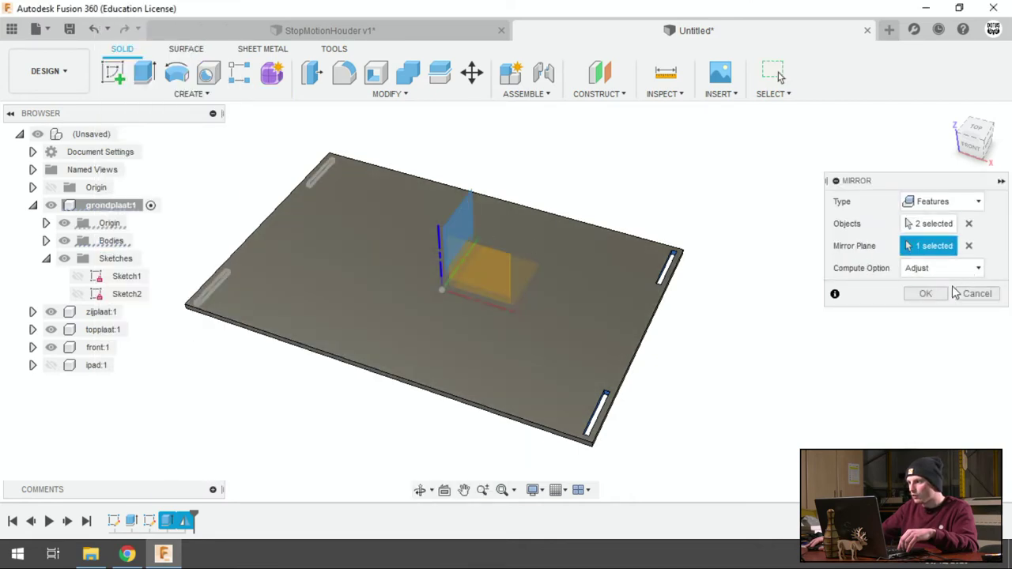
click(925, 294)
mouse_move(811, 340)
shift+middle_down()
mouse_move(852, 382)
mouse_move(897, 361)
shift+middle_up()
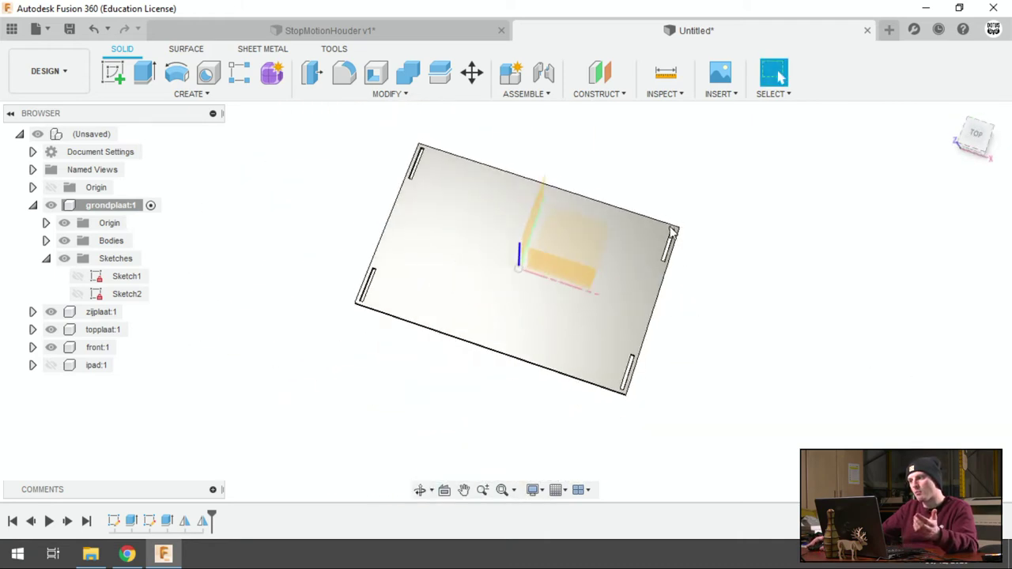
shift+middle_drag(681, 258, 676, 273)
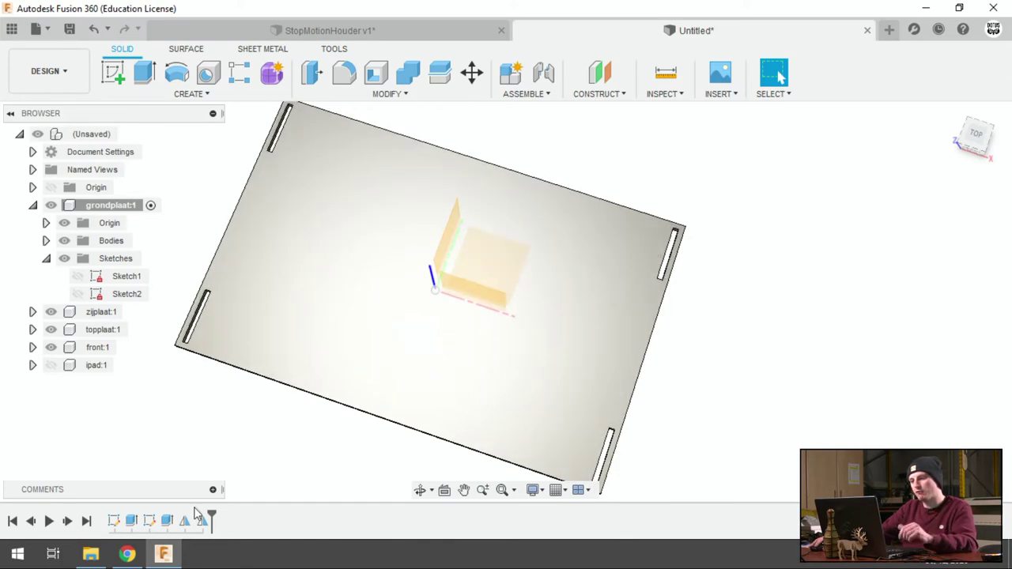
scroll(673, 244, down, 1)
scroll(678, 226, up, 3)
scroll(678, 224, up, 2)
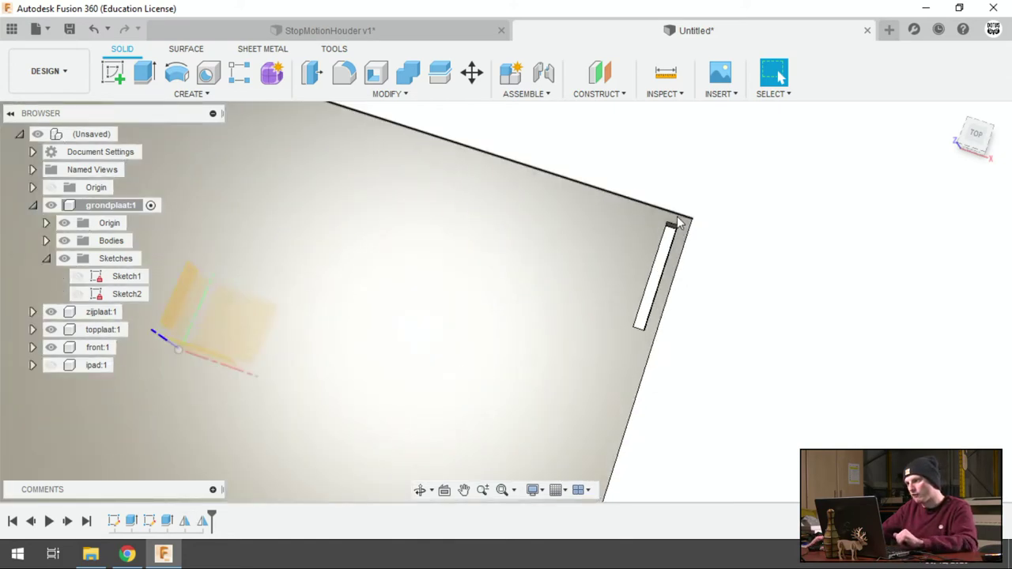
Step: In Sketch2, change the 8.00 slot offset dimension to 4*plaat and finish the sketch
double_click(150, 522)
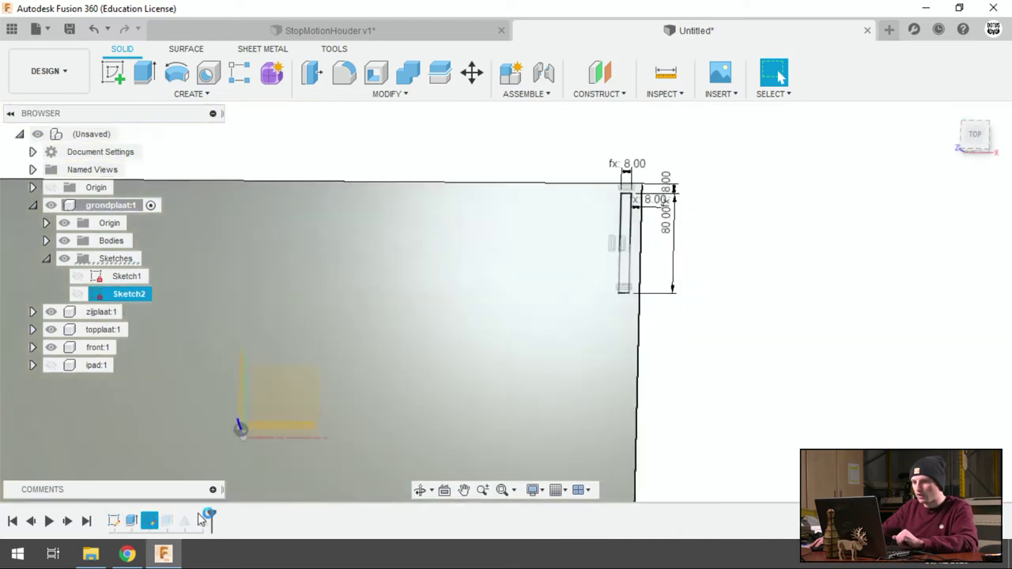
double_click(678, 212)
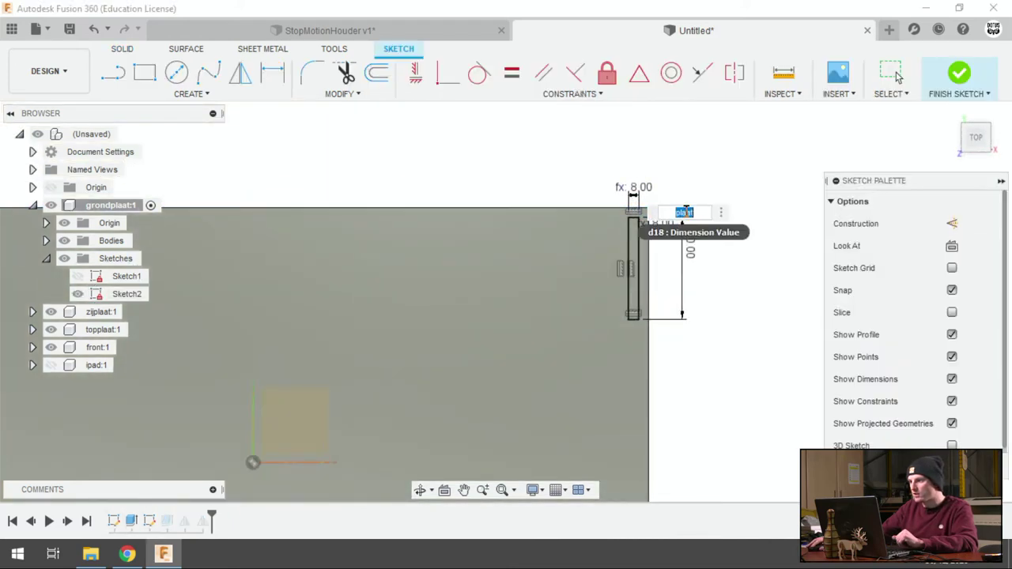
click(676, 211)
text(4*)
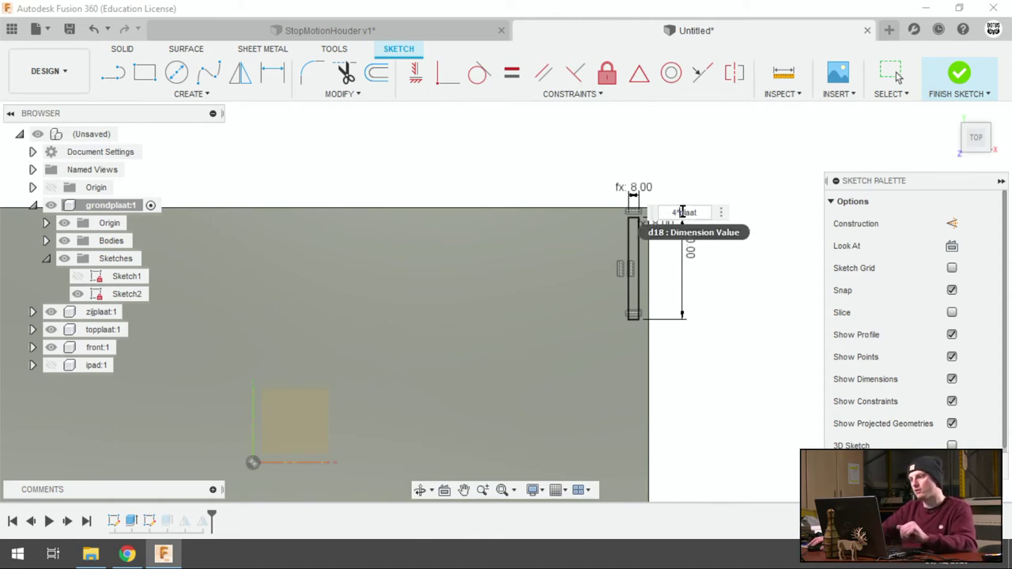
key(Return)
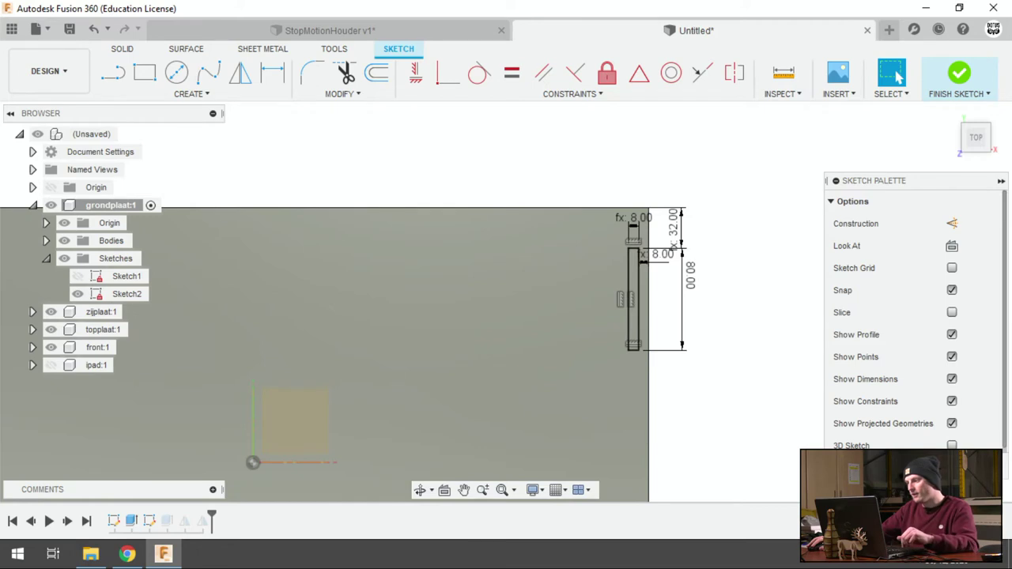
click(959, 73)
Step: Return to the home view and orbit to look down on the repositioned slots
scroll(701, 253, down, 3)
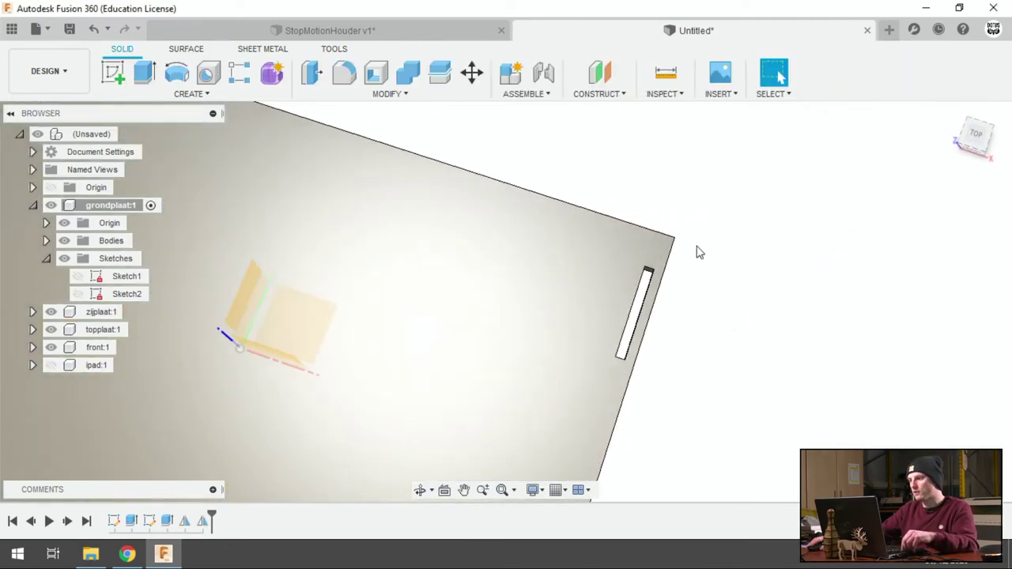
scroll(669, 217, down, 3)
shift+middle_drag(669, 217, 506, 474)
scroll(616, 445, up, 3)
scroll(616, 445, up, 3)
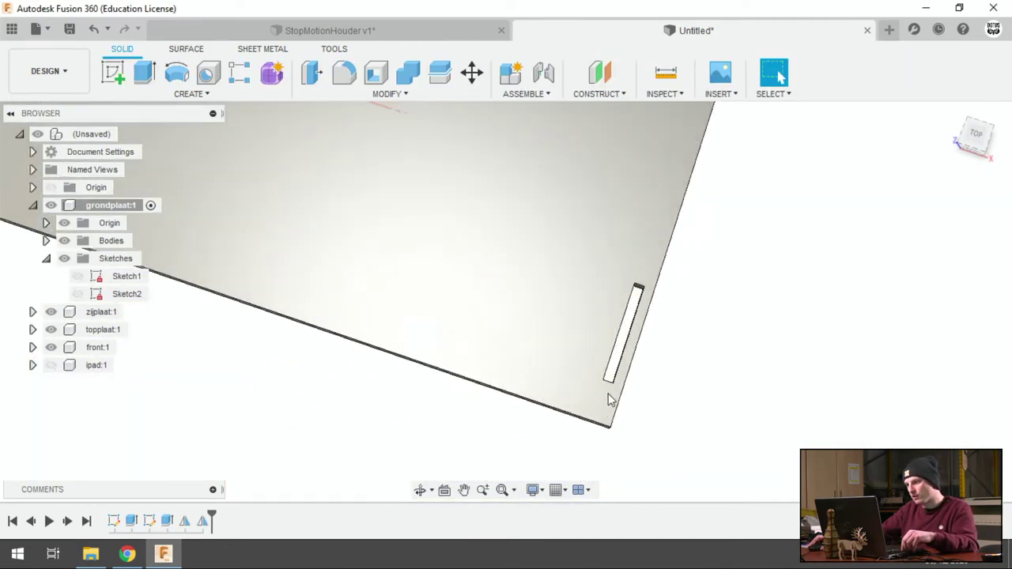
scroll(666, 451, down, 3)
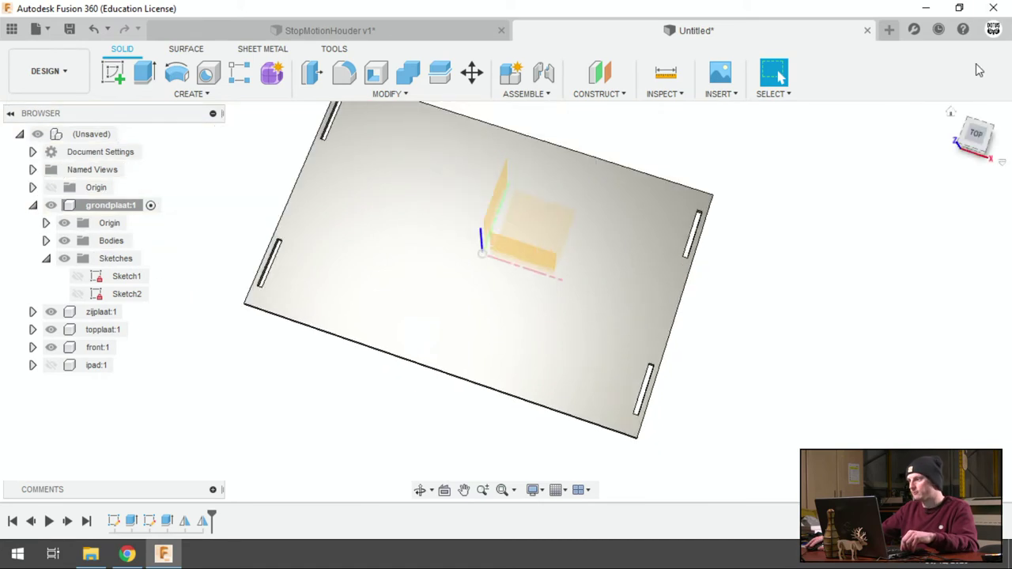
click(951, 113)
scroll(609, 396, down, 1)
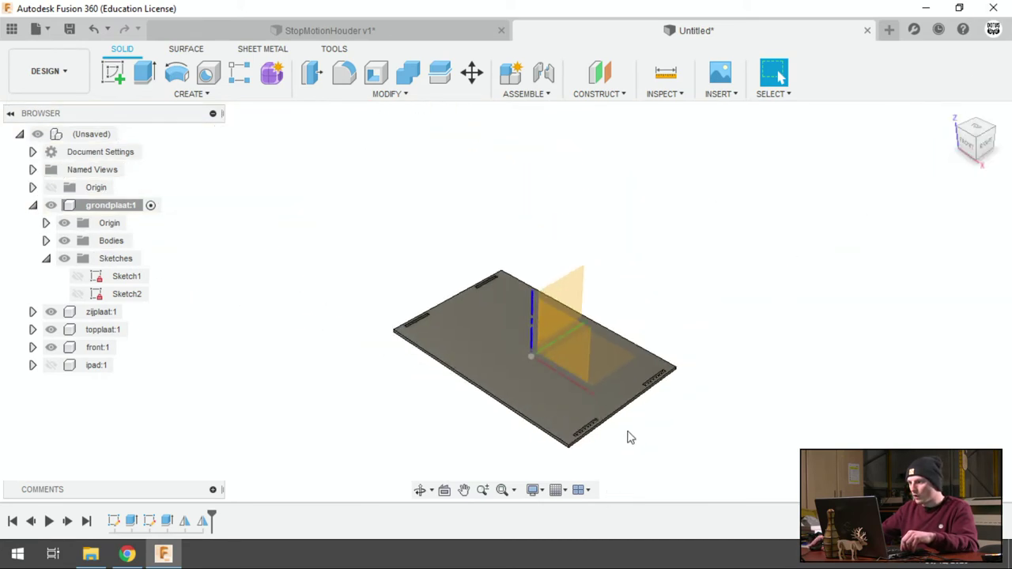
scroll(630, 443, up, 3)
mouse_move(632, 446)
shift+middle_down()
mouse_move(660, 451)
mouse_move(666, 465)
shift+middle_up()
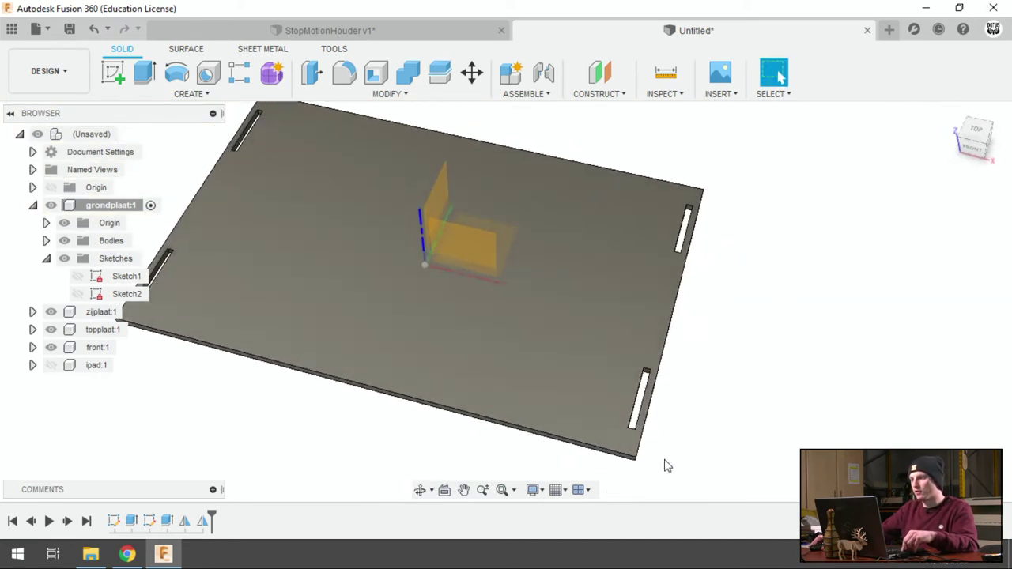
Step: Edit plaat's expression in the parameter list and move the dialog aside to view the slot
click(427, 95)
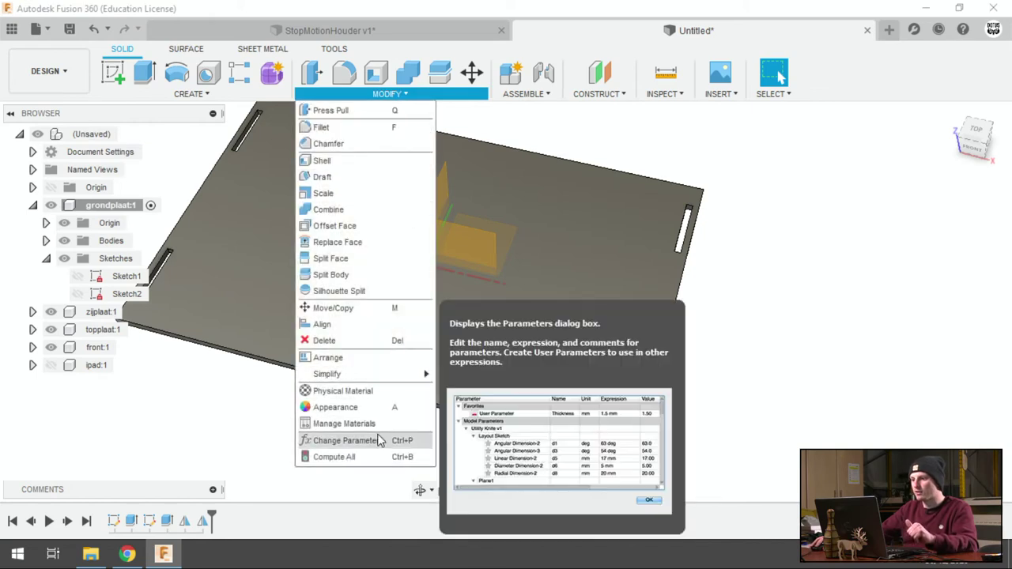
click(379, 440)
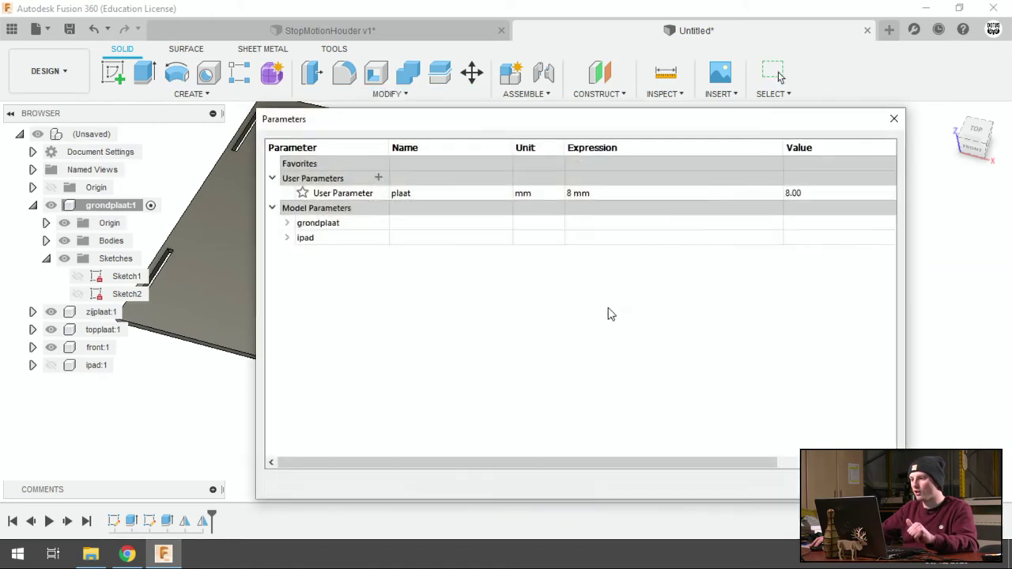
double_click(576, 194)
text(4)
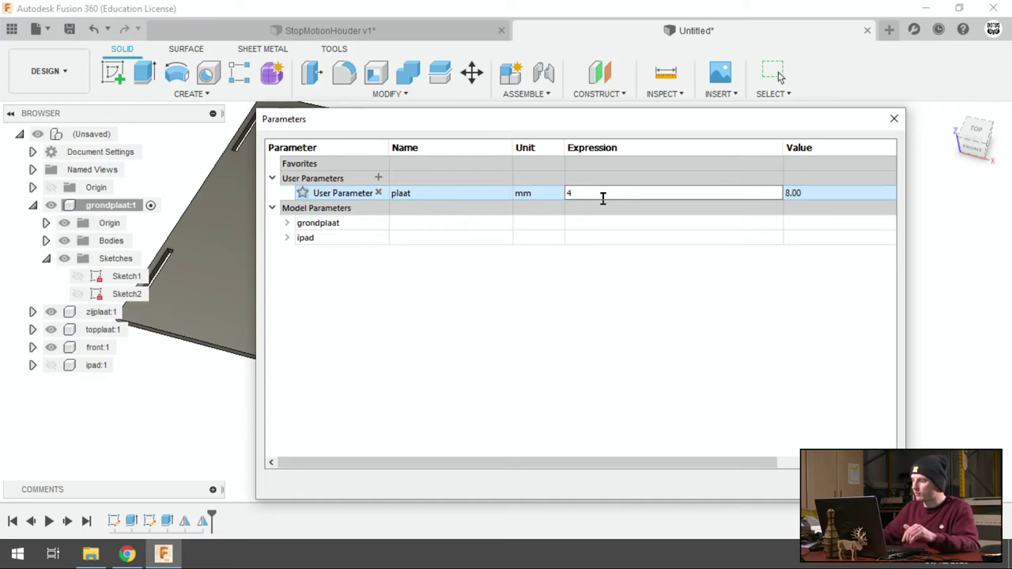
key(Return)
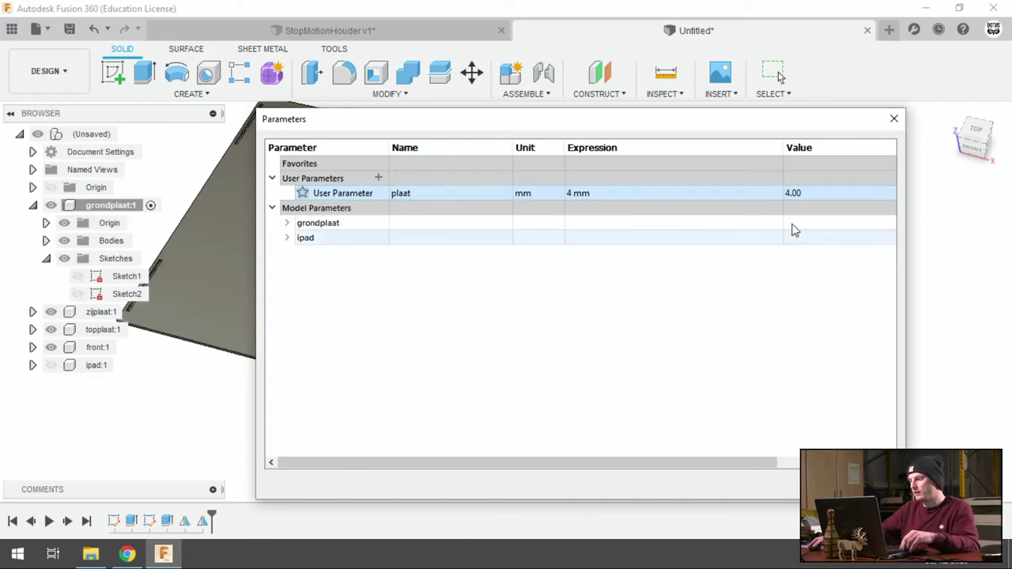
drag(780, 124, 448, 156)
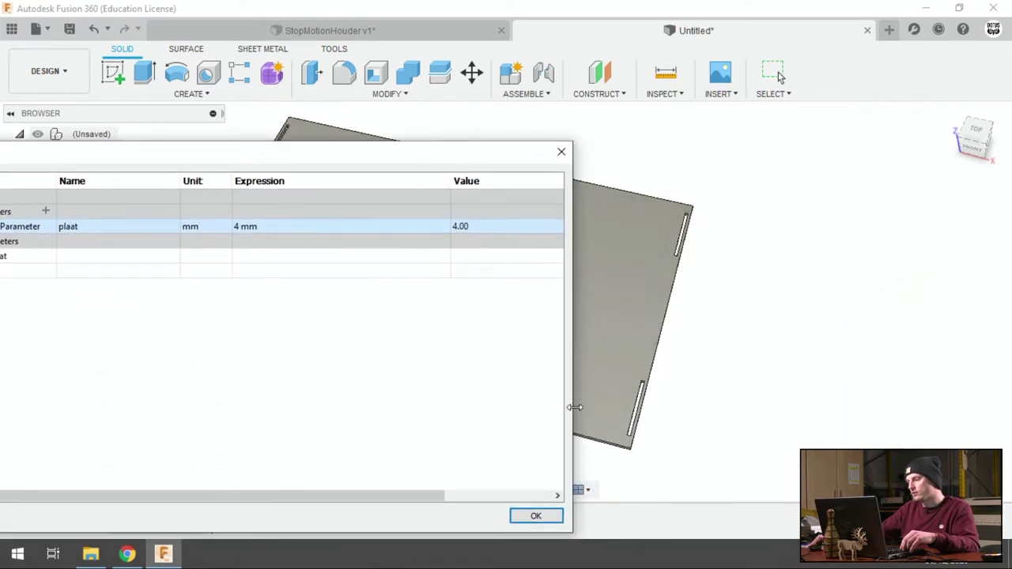
scroll(624, 447, up, 2)
scroll(617, 443, up, 2)
scroll(640, 446, up, 2)
scroll(678, 412, up, 1)
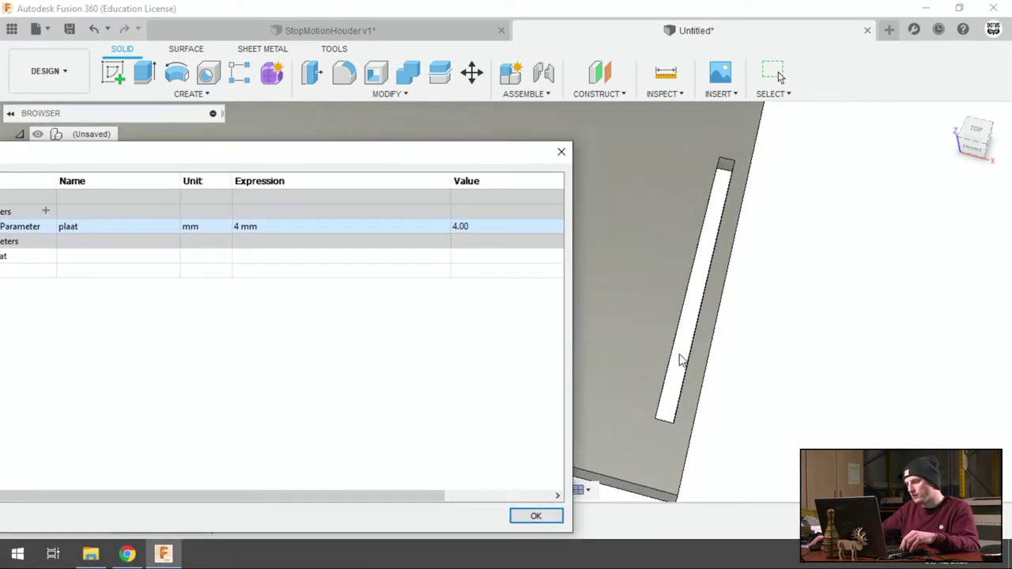
mouse_move(680, 360)
shift+middle_down()
mouse_move(659, 406)
mouse_move(677, 366)
shift+middle_up()
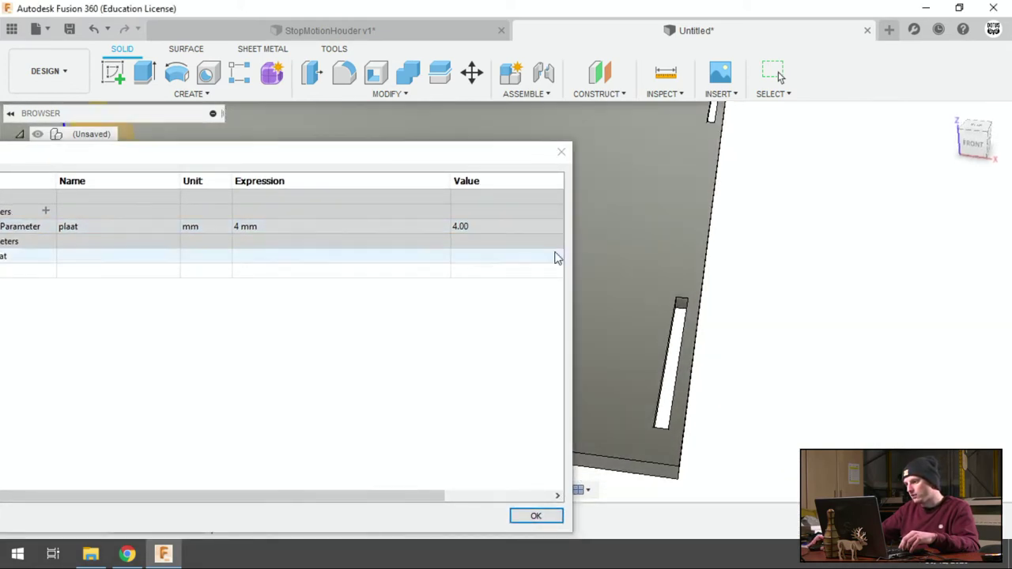
Step: Change plaat to 12 mm and inspect the widened slot
click(468, 225)
double_click(340, 228)
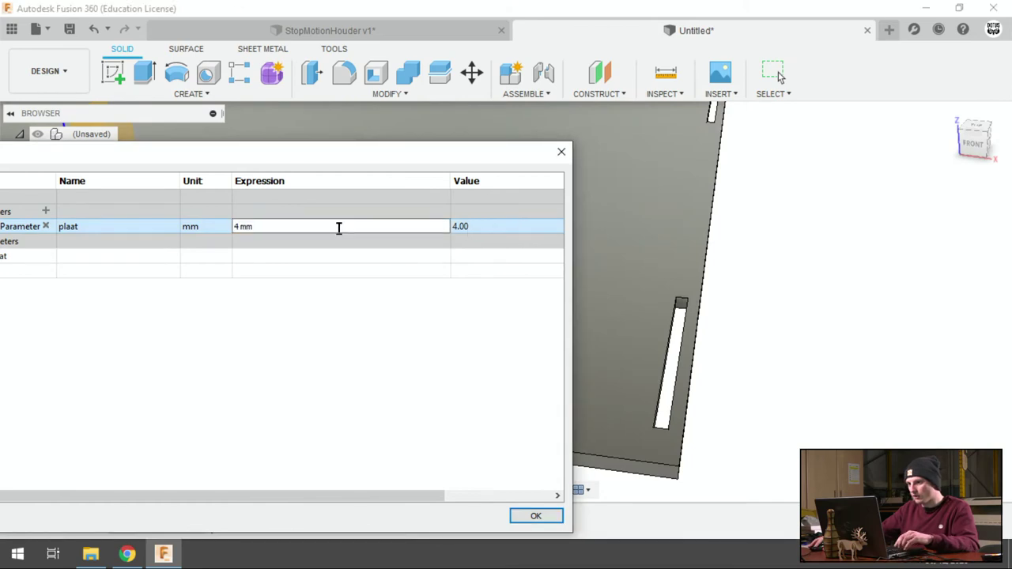
text(12)
key(Return)
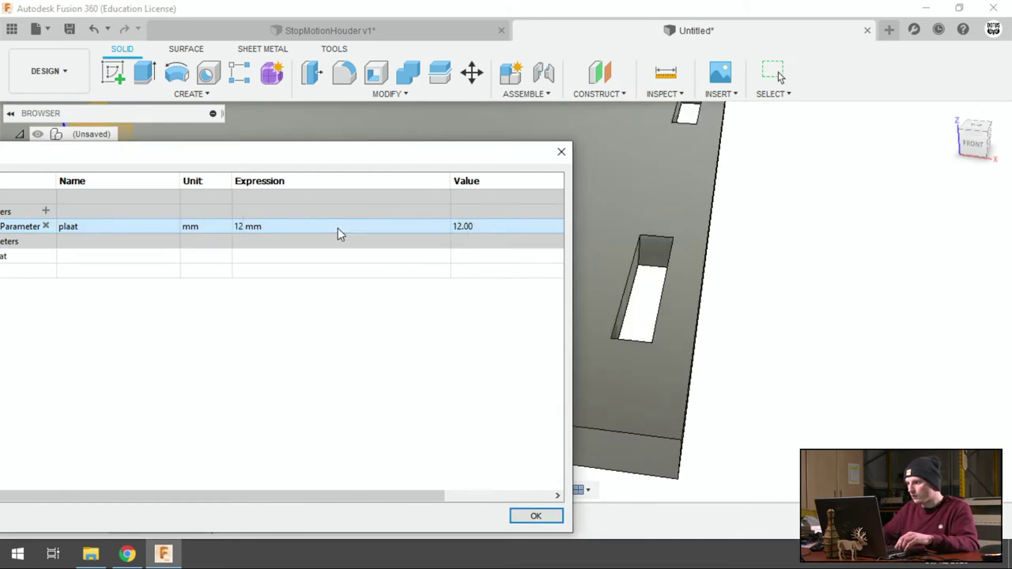
scroll(807, 332, down, 1)
scroll(783, 330, down, 2)
mouse_move(779, 330)
shift+middle_down()
mouse_move(780, 350)
mouse_move(761, 279)
mouse_move(716, 271)
shift+middle_up()
scroll(717, 268, up, 4)
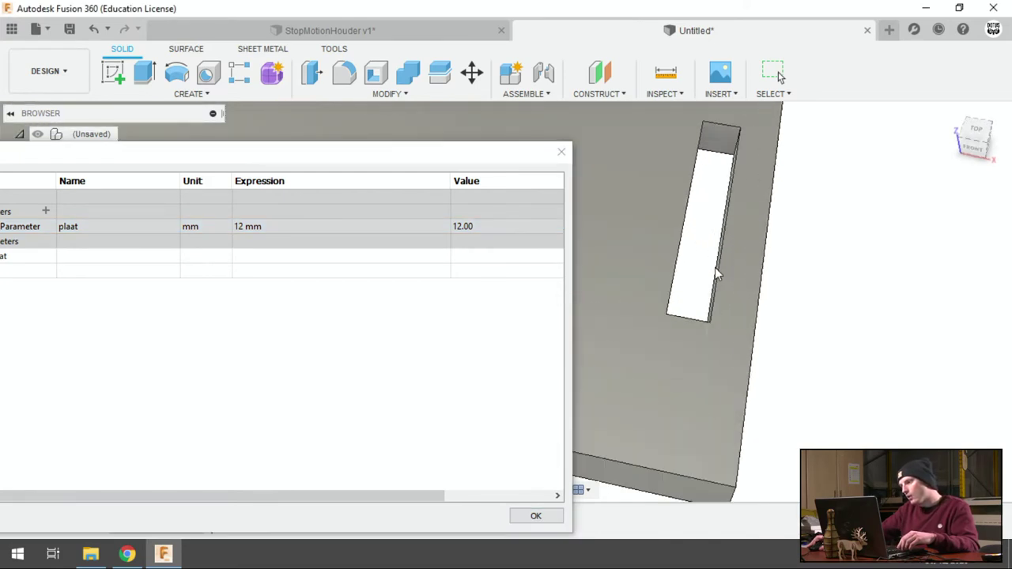
mouse_move(721, 190)
shift+middle_down()
mouse_move(696, 282)
mouse_move(724, 271)
shift+middle_up()
scroll(697, 283, down, 3)
scroll(680, 266, up, 2)
scroll(684, 276, up, 2)
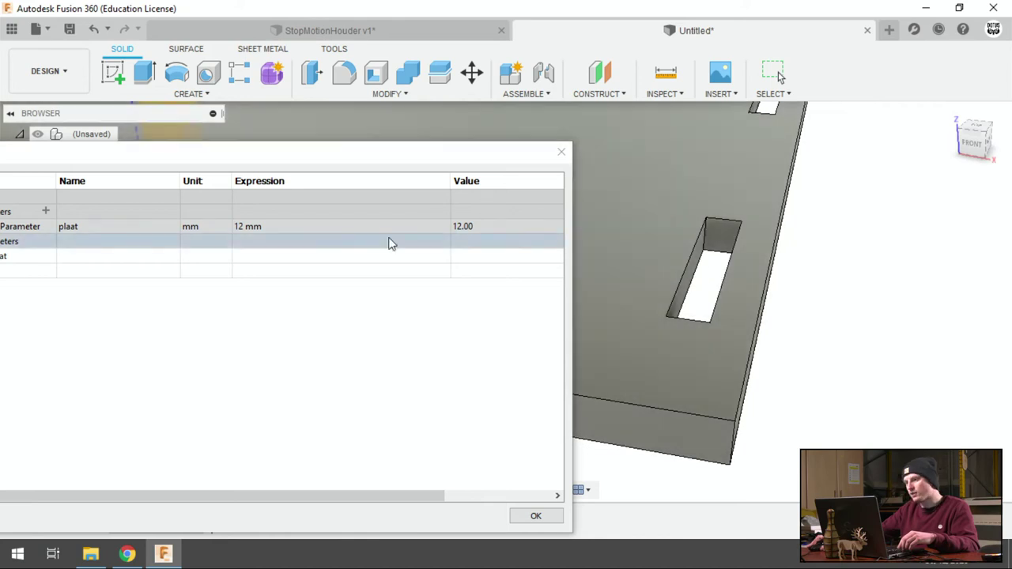
Step: Set plaat back to 8 mm and close the parameter list with OK
click(322, 226)
click(323, 226)
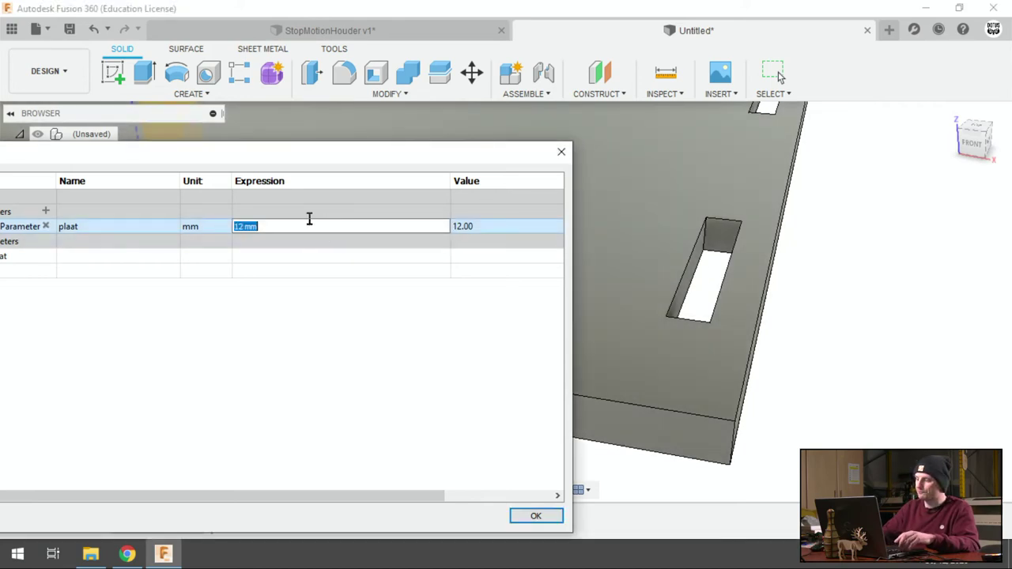
text(8)
key(Return)
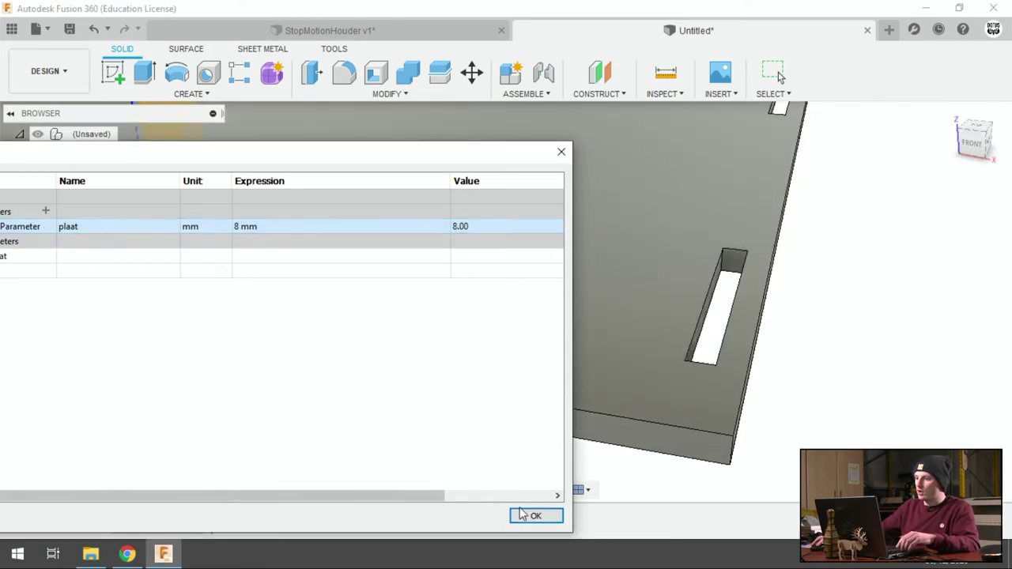
click(529, 515)
scroll(674, 329, up, 1)
Step: Collapse grondplaat:1 and make zijplaat:1 the active component
scroll(658, 349, down, 3)
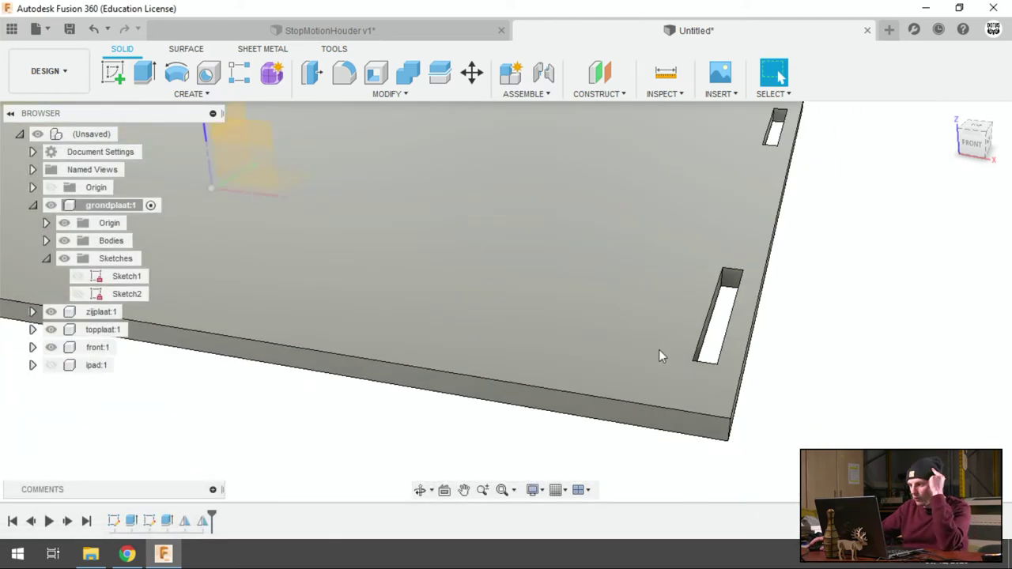
scroll(399, 351, down, 2)
click(32, 207)
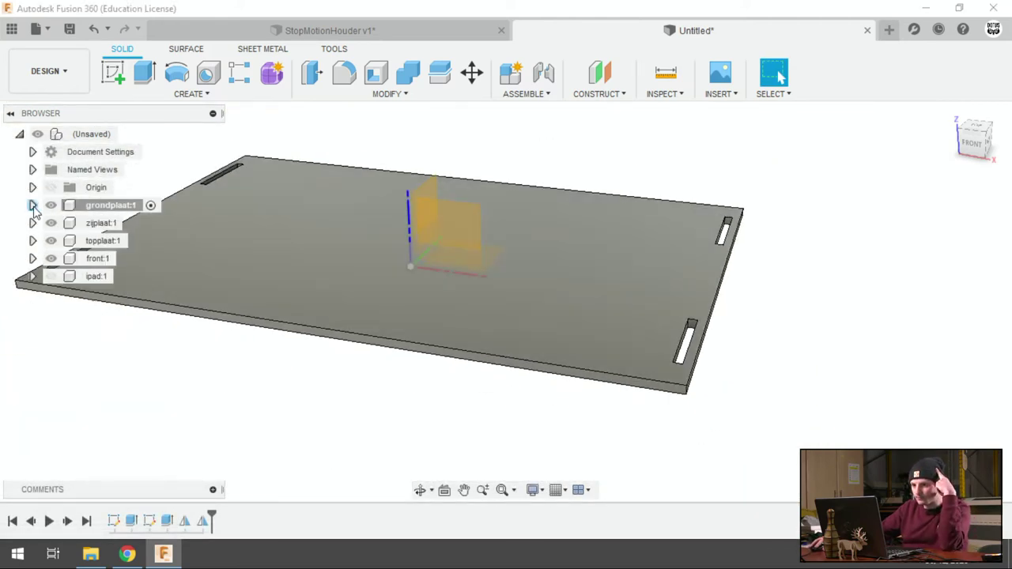
click(130, 223)
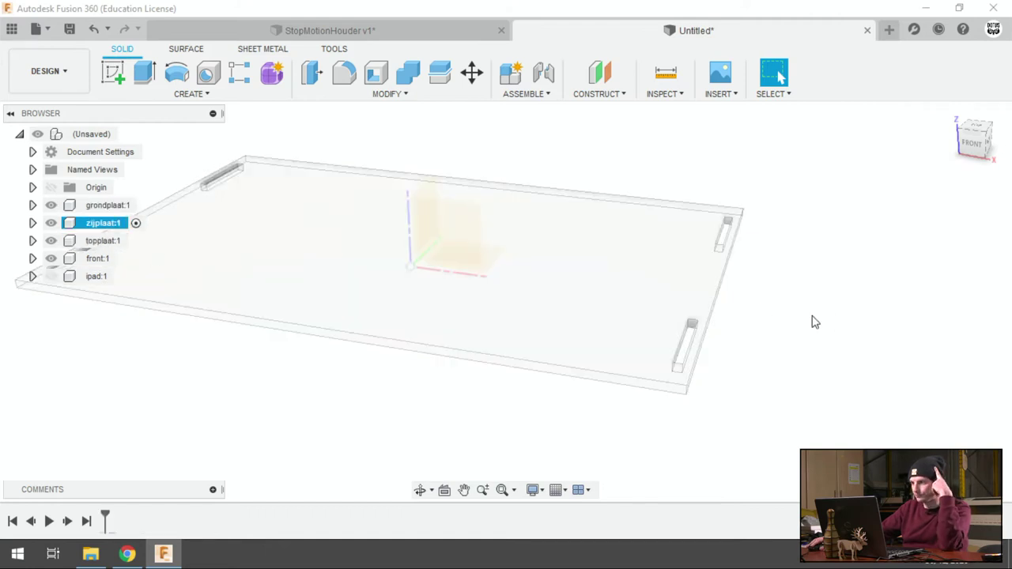
Step: Start a new sketch and orbit and zoom toward the slot
middle_drag(846, 331, 813, 376)
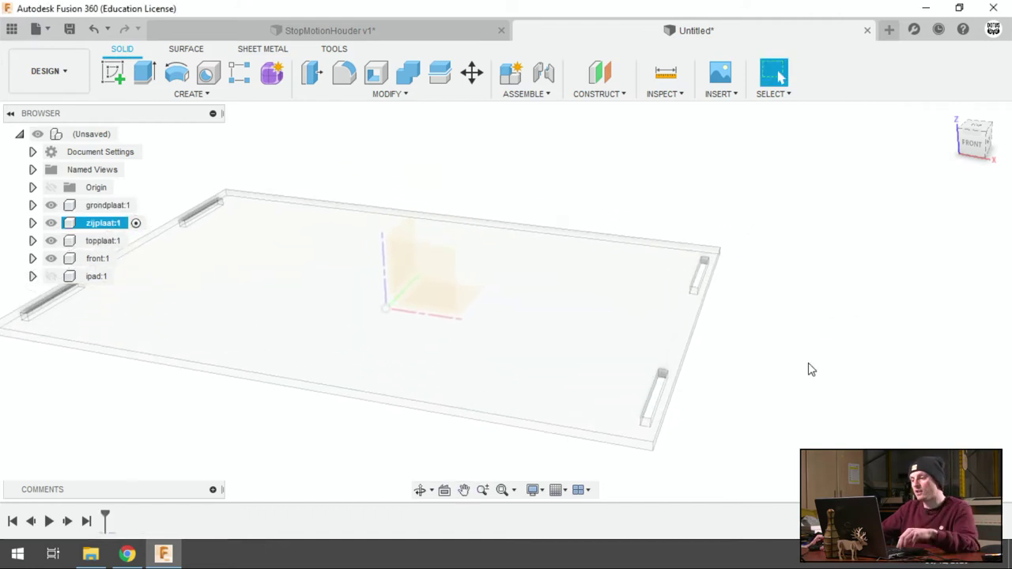
click(123, 77)
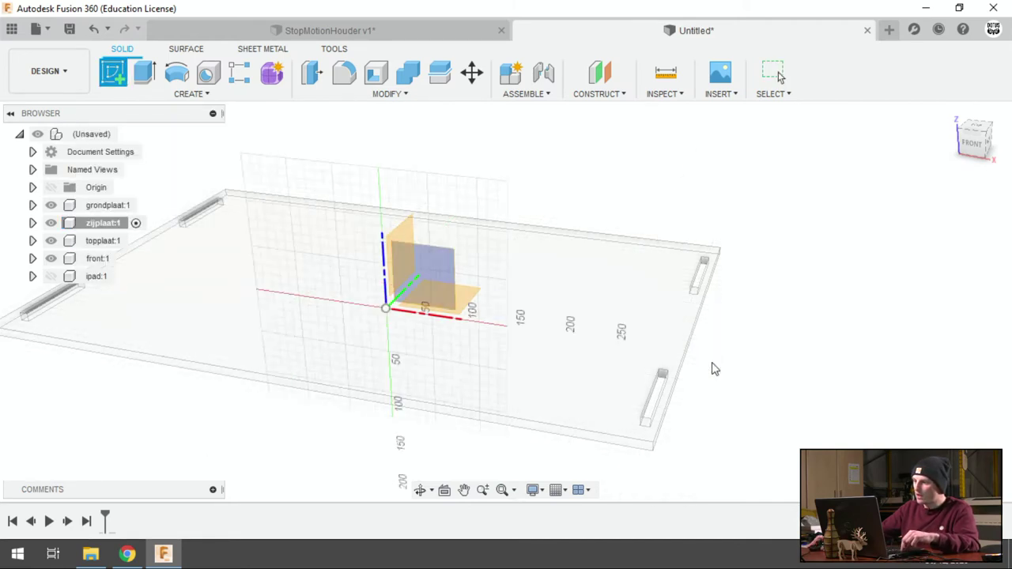
mouse_move(714, 369)
shift+middle_down()
mouse_move(662, 391)
mouse_move(641, 366)
mouse_move(590, 370)
mouse_move(601, 372)
mouse_move(599, 397)
mouse_move(592, 369)
mouse_move(608, 456)
mouse_move(599, 449)
shift+middle_up()
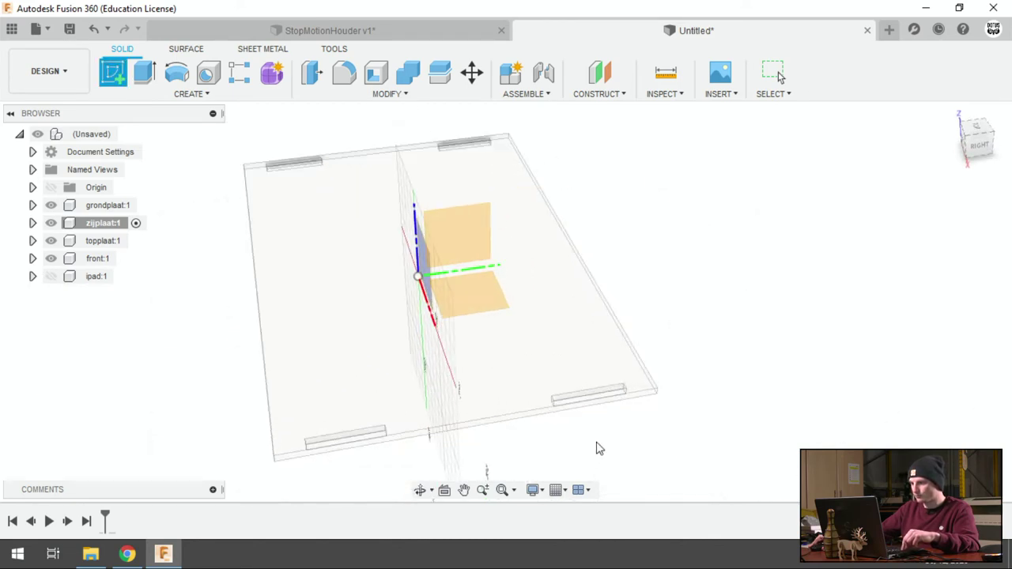
scroll(598, 448, up, 5)
scroll(565, 406, up, 3)
scroll(543, 363, up, 3)
scroll(492, 309, up, 2)
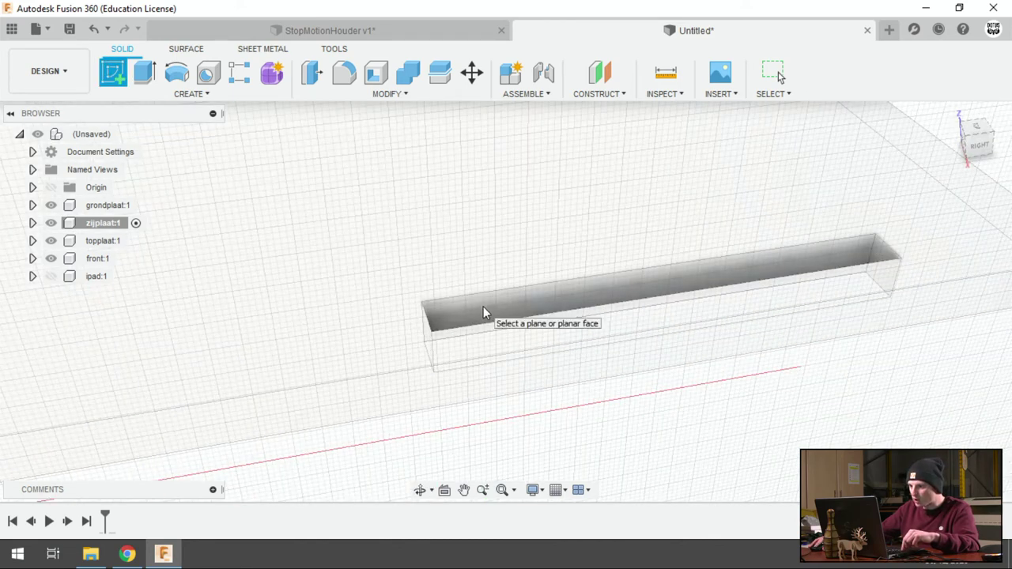
Step: Place the sketch on the slot face, view it squarely, and pick 2-Point Rectangle
click(483, 310)
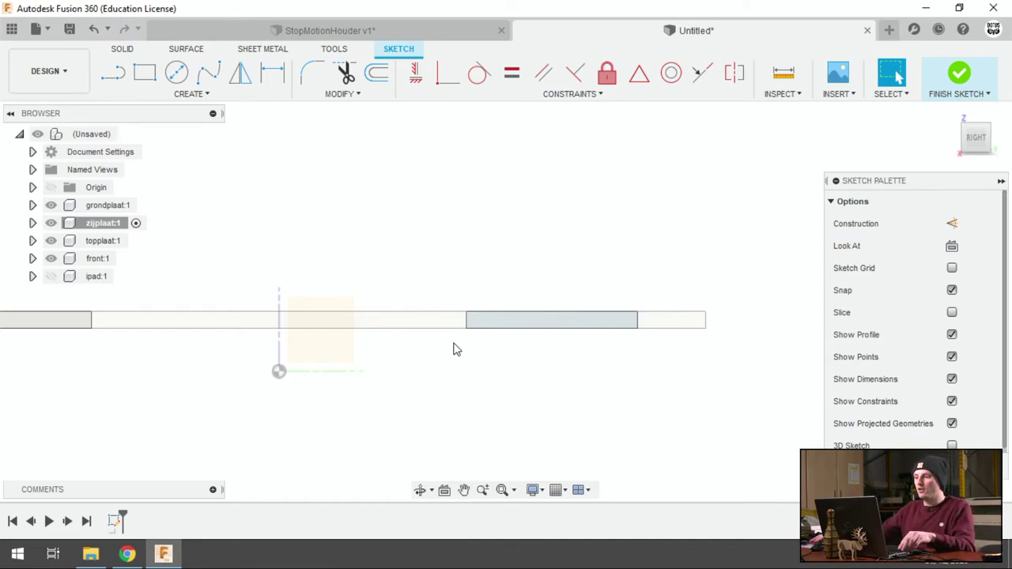
shift+middle_drag(486, 302, 475, 248)
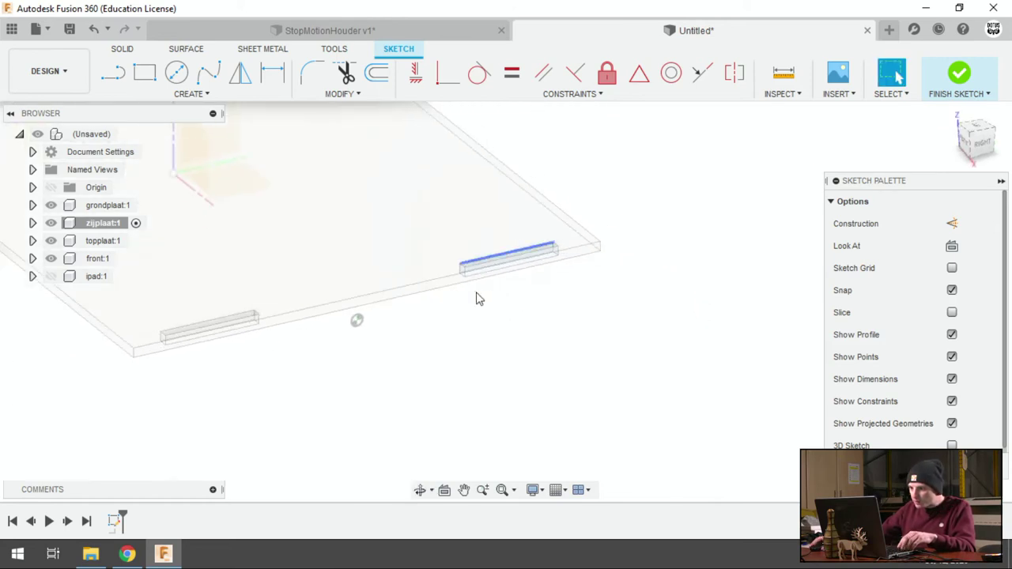
shift+middle_drag(504, 265, 601, 261)
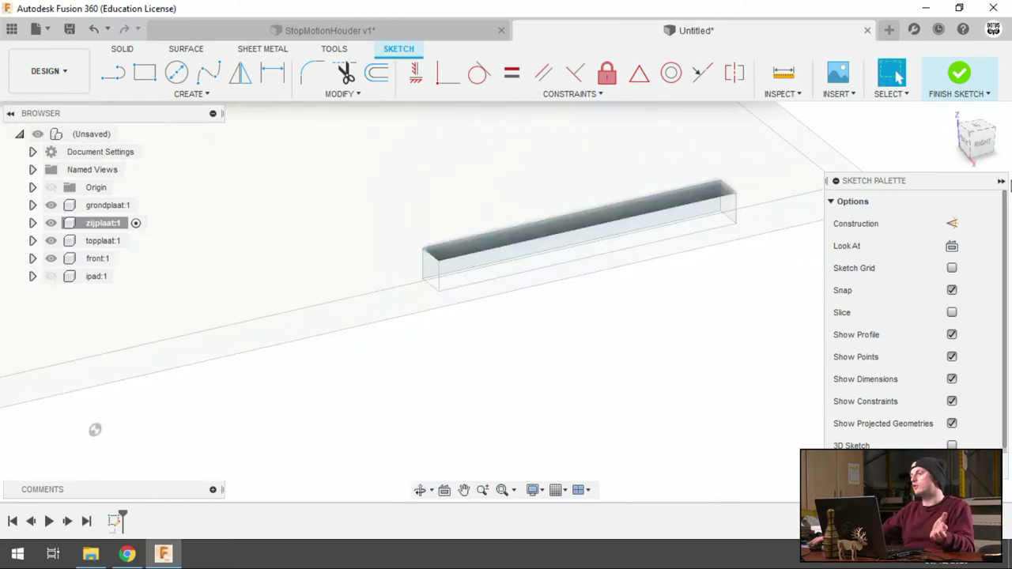
click(952, 248)
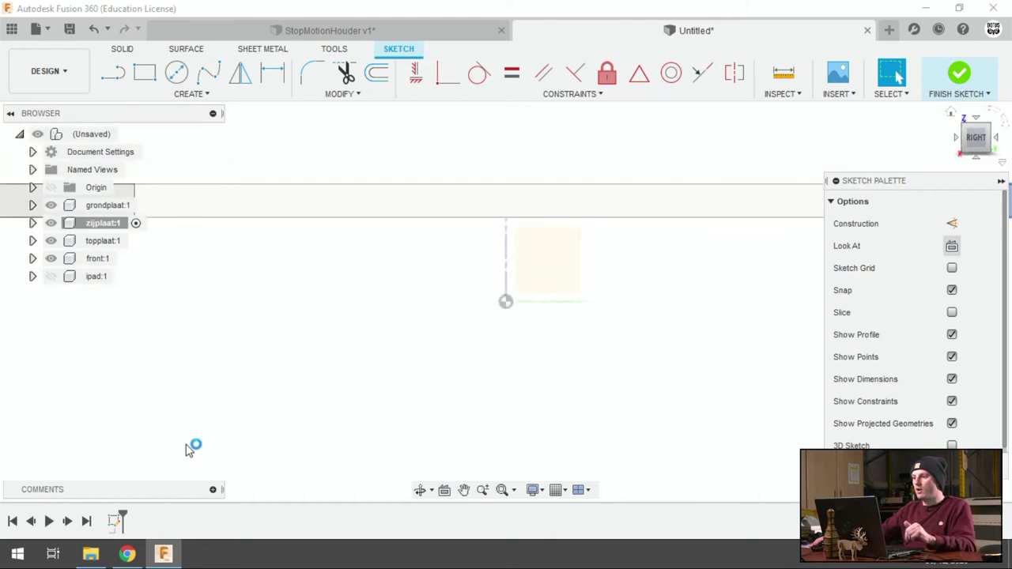
scroll(587, 463, down, 1)
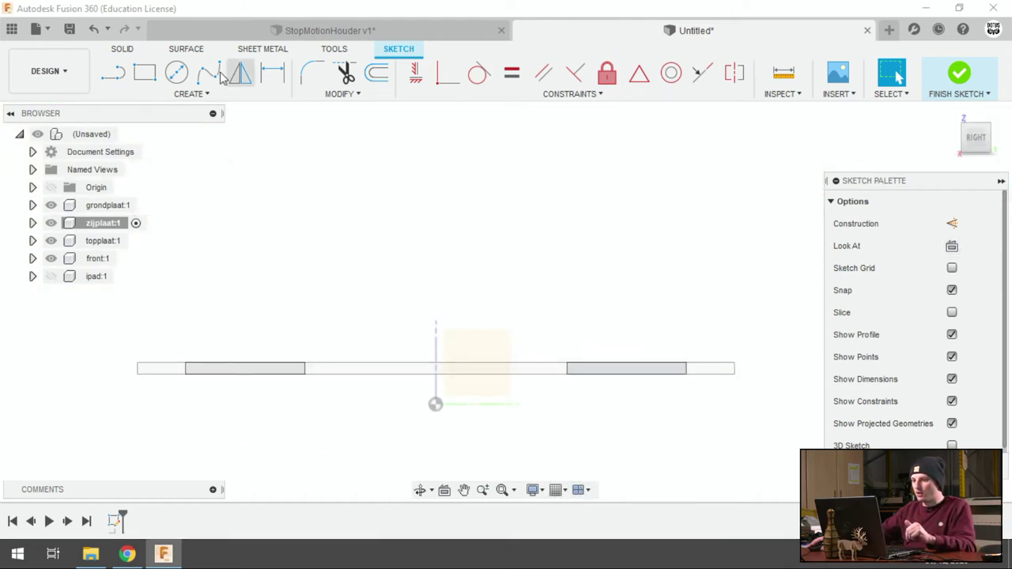
click(150, 82)
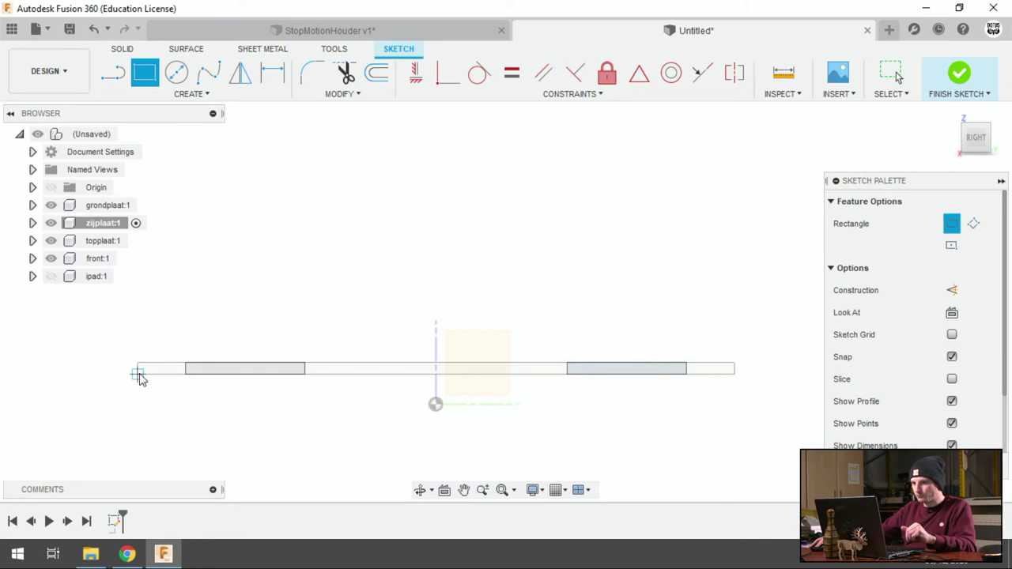
Step: Draw the side plate rectangle from the slot's left corner to above the base plate, then adjust its corners
click(138, 373)
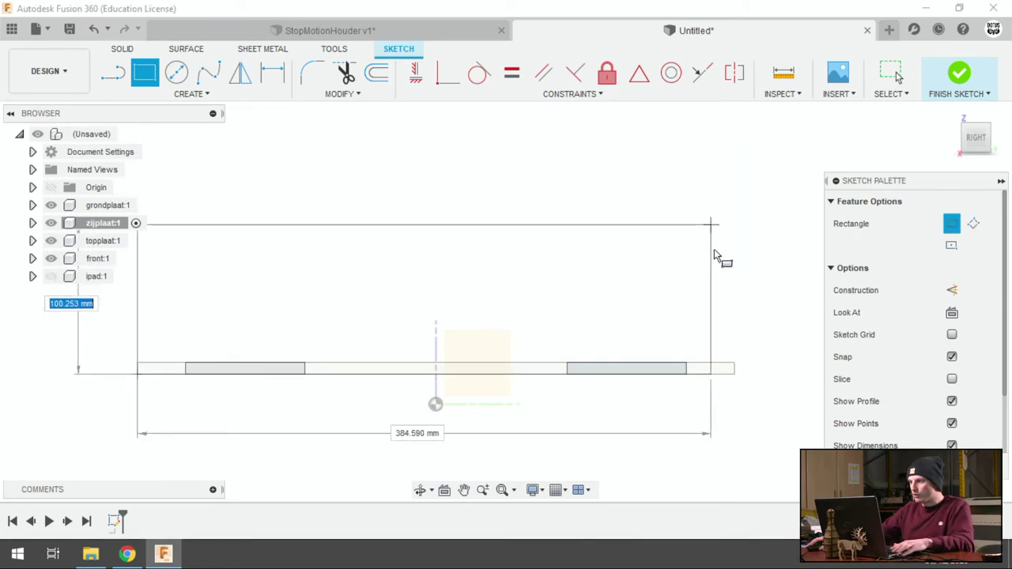
scroll(723, 258, up, 2)
scroll(714, 167, down, 1)
click(714, 164)
scroll(696, 248, up, 1)
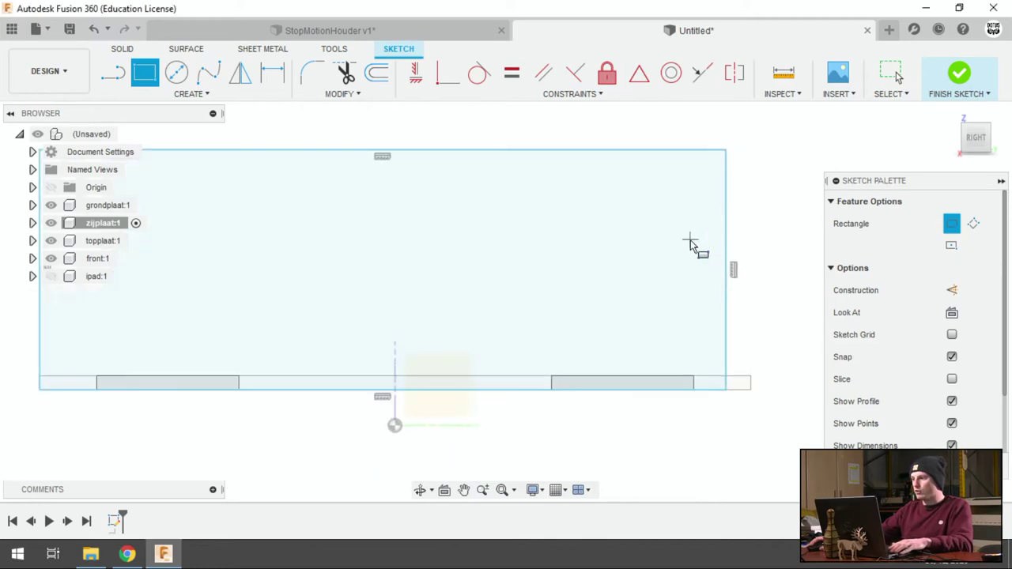
key(Escape)
drag(726, 391, 733, 390)
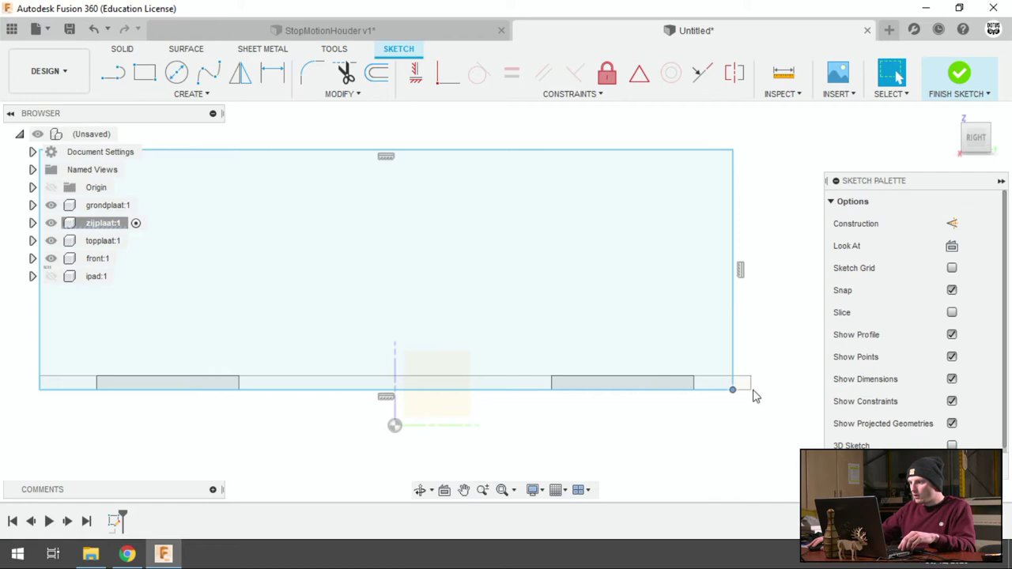
mouse_move(734, 393)
mouse_down()
mouse_move(795, 379)
mouse_move(752, 300)
mouse_move(741, 302)
mouse_up()
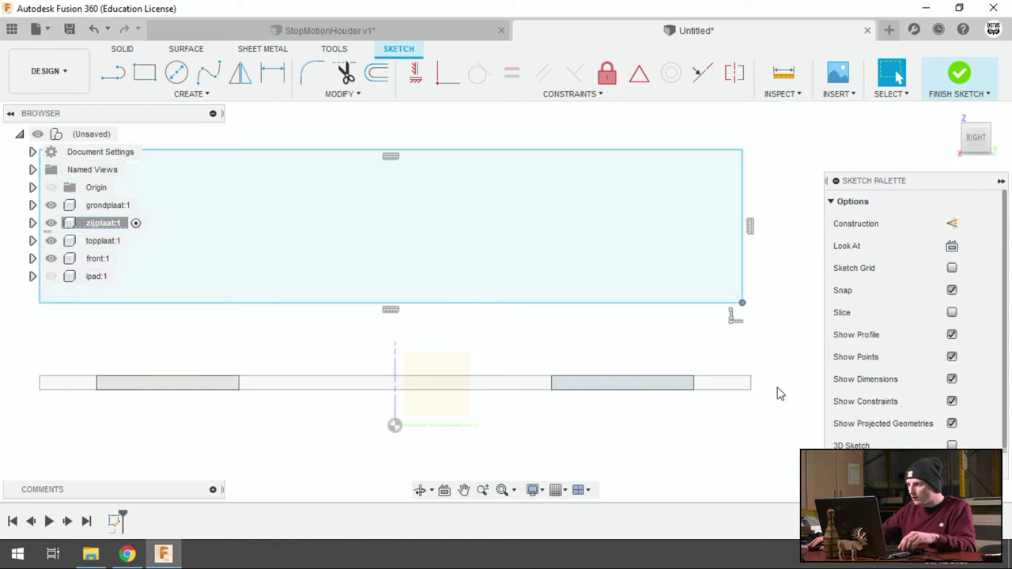
Step: Make the thin rectangle's corner coincident with the slot's corner
click(730, 388)
scroll(740, 393, down, 2)
scroll(745, 395, up, 3)
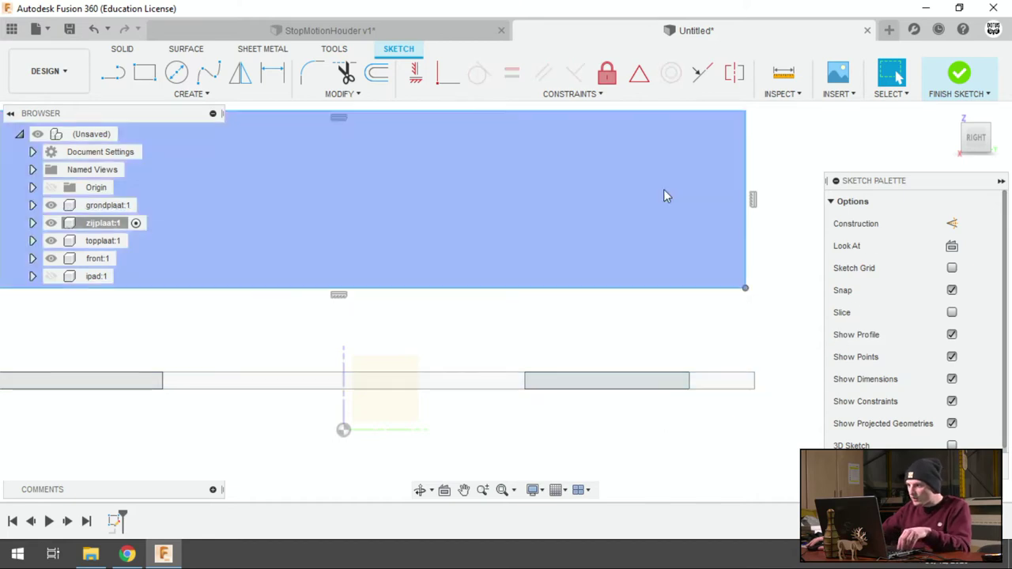
click(448, 73)
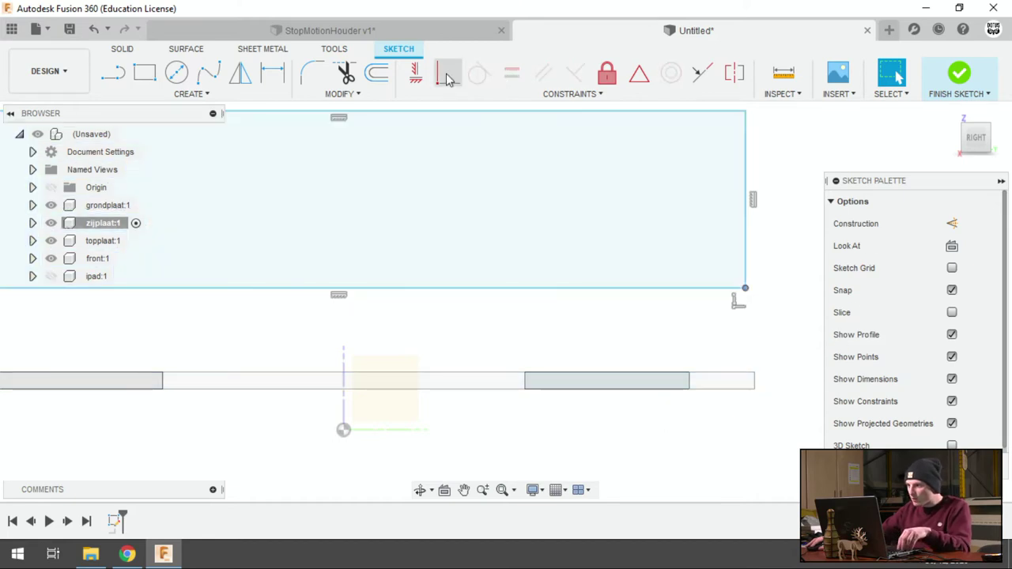
click(754, 389)
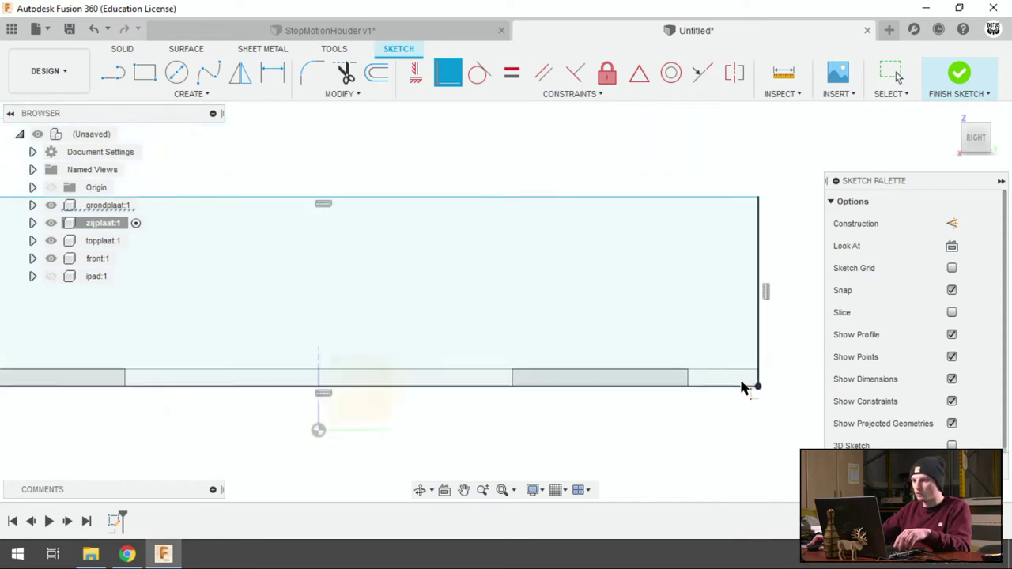
scroll(744, 387, down, 3)
key(Escape)
Step: Widen the rectangle to the left so its bottom-left corner is coincident with the base plate corner
drag(253, 384, 165, 385)
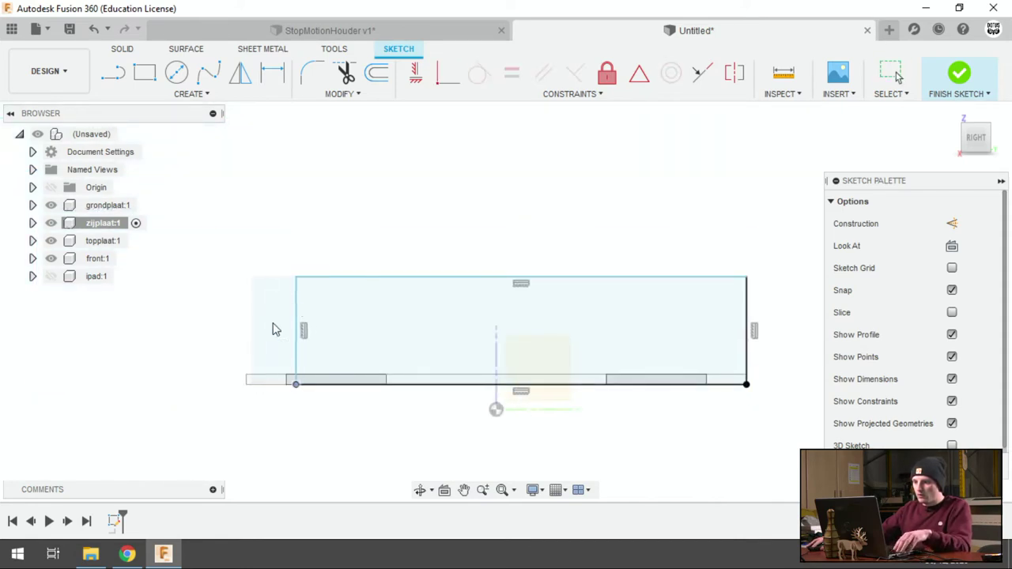
click(448, 73)
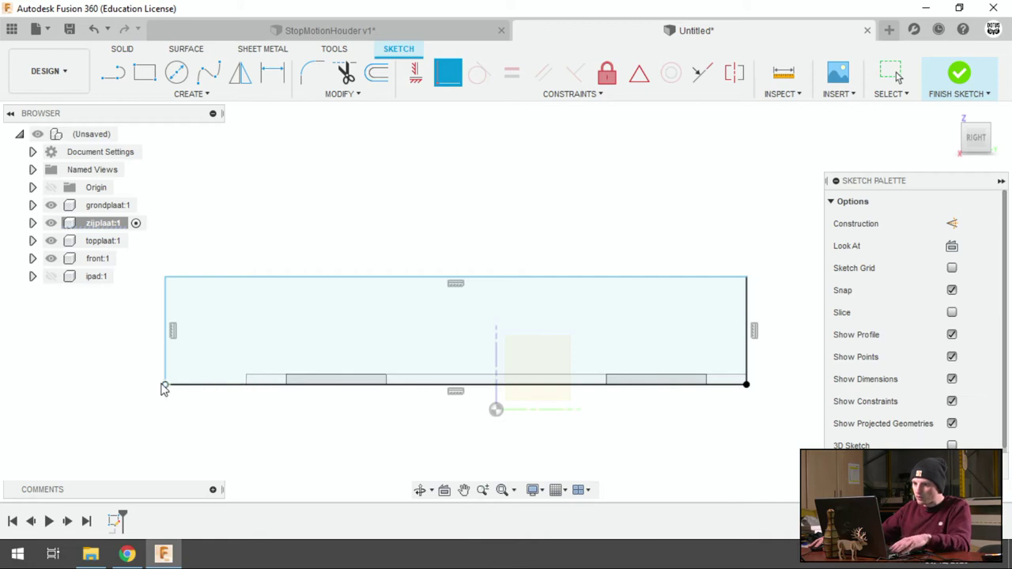
key(Escape)
drag(164, 388, 268, 408)
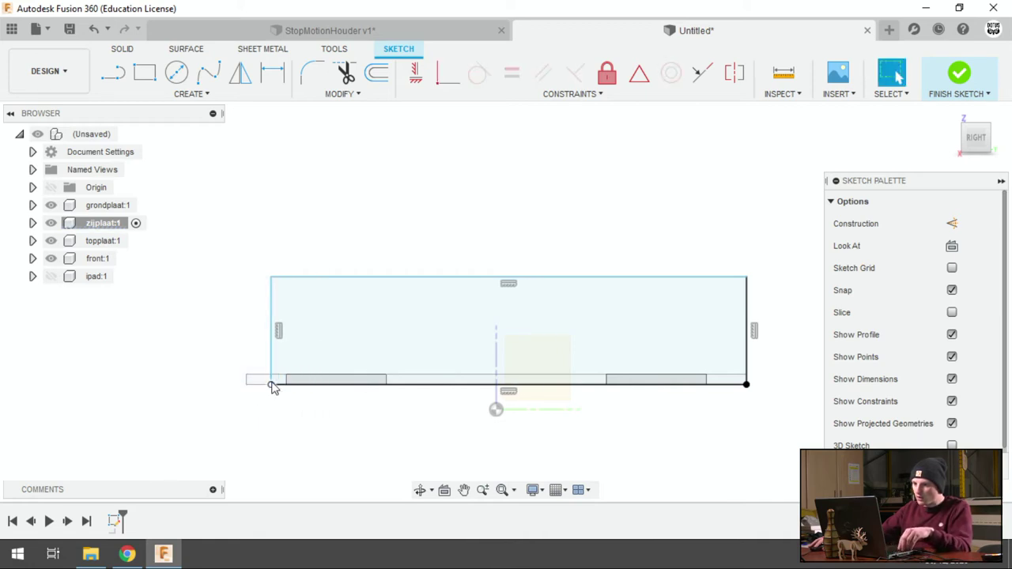
click(448, 74)
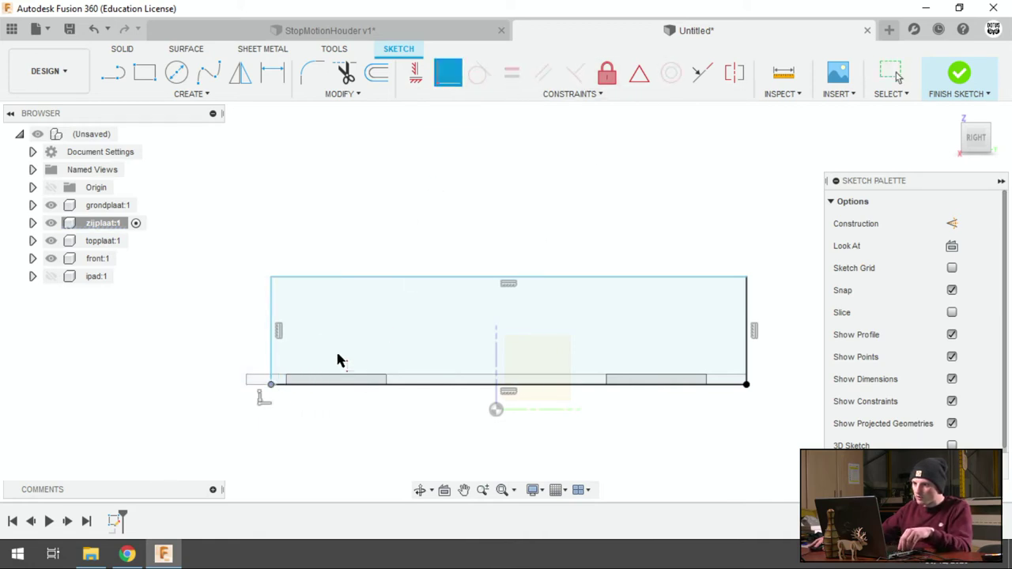
click(247, 386)
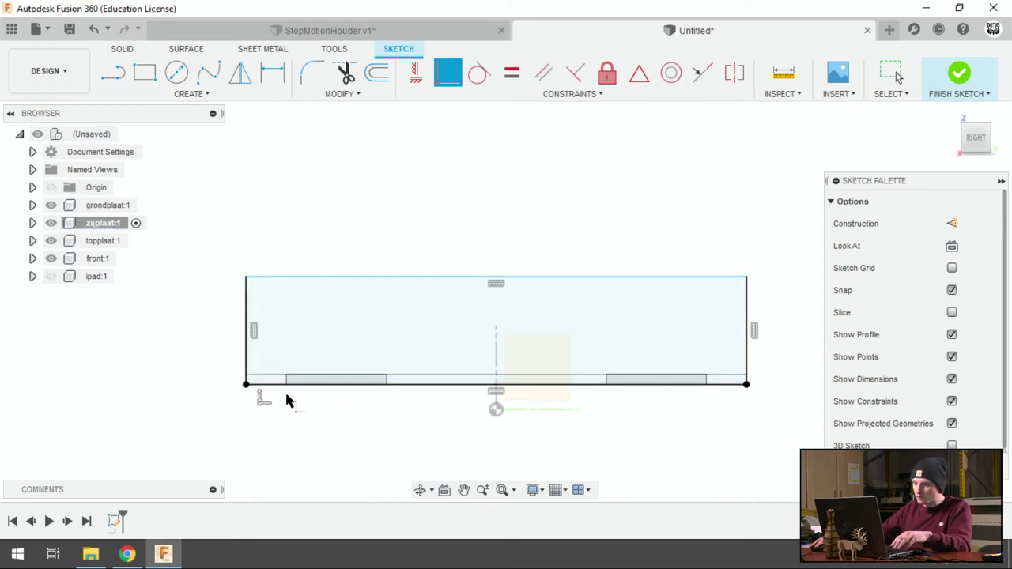
key(Escape)
Step: Make the rectangle taller, finish the zijplaat sketch, show ipad:1, and activate the top-level assembly
click(507, 348)
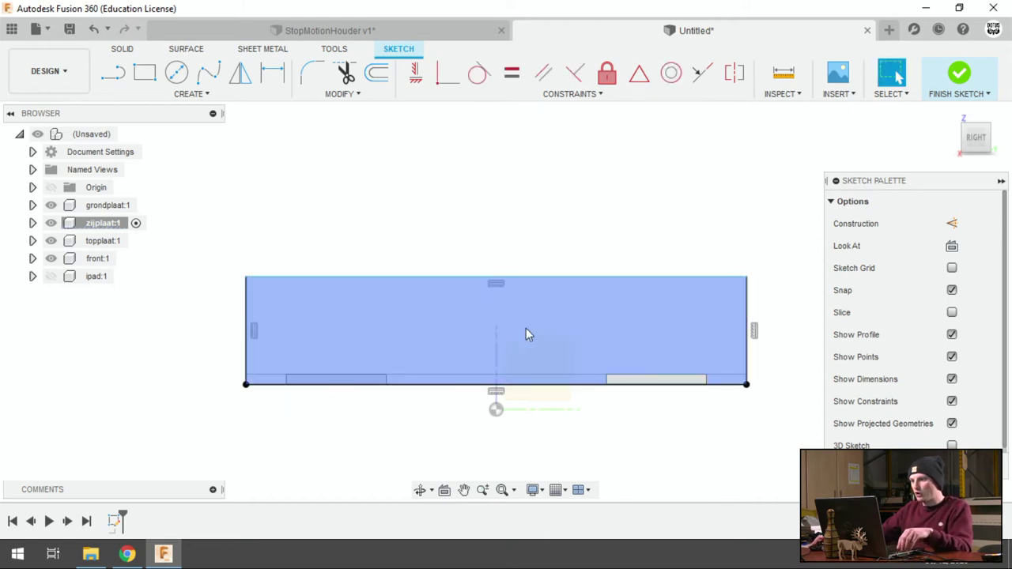
drag(591, 278, 597, 175)
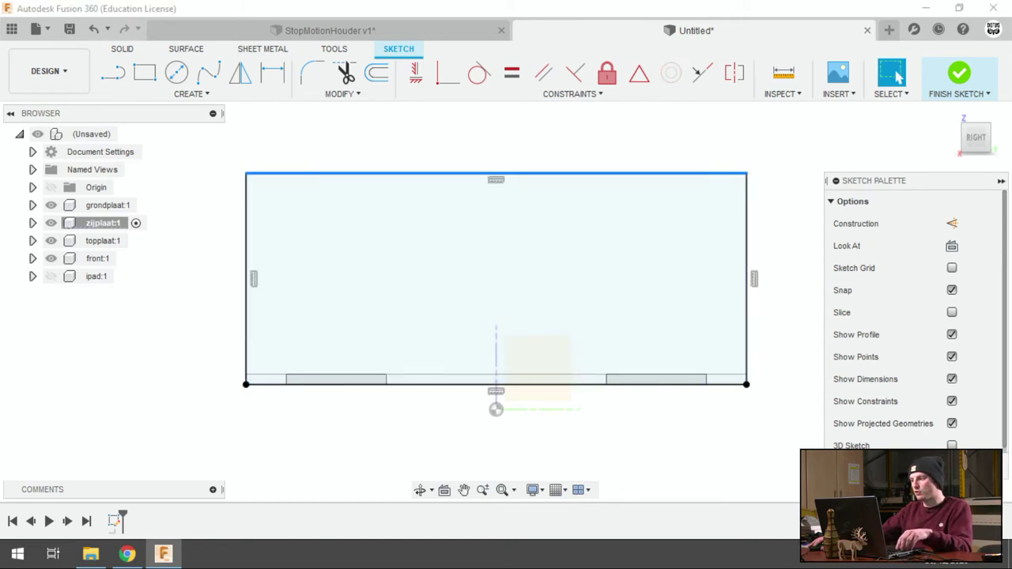
click(959, 73)
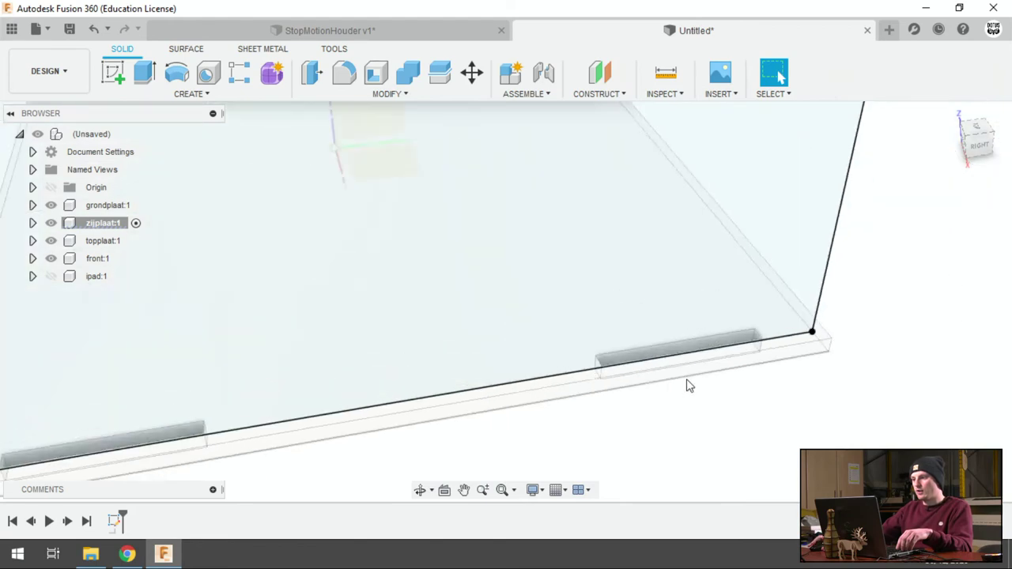
shift+middle_drag(689, 385, 669, 412)
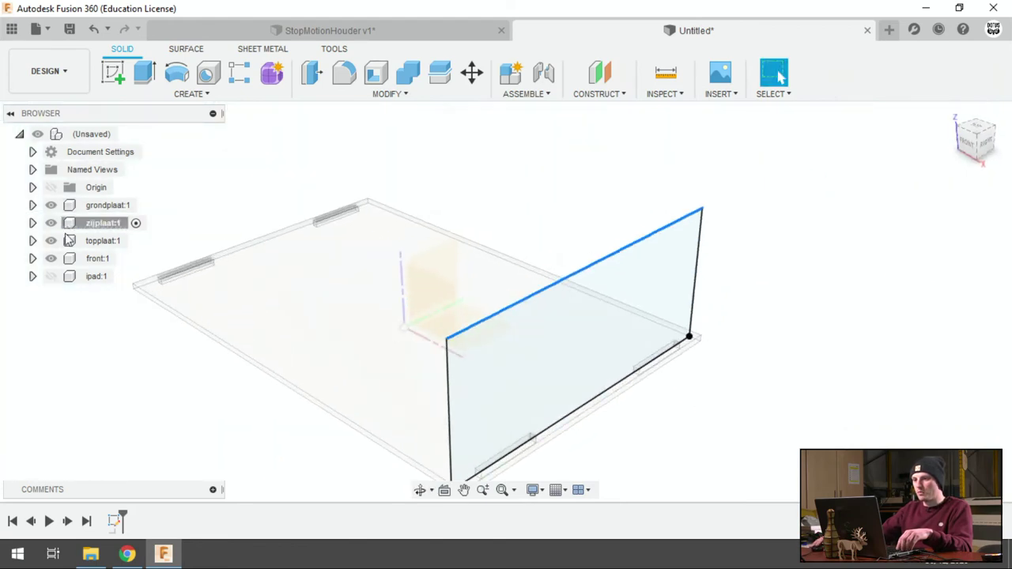
click(50, 276)
scroll(436, 207, down, 3)
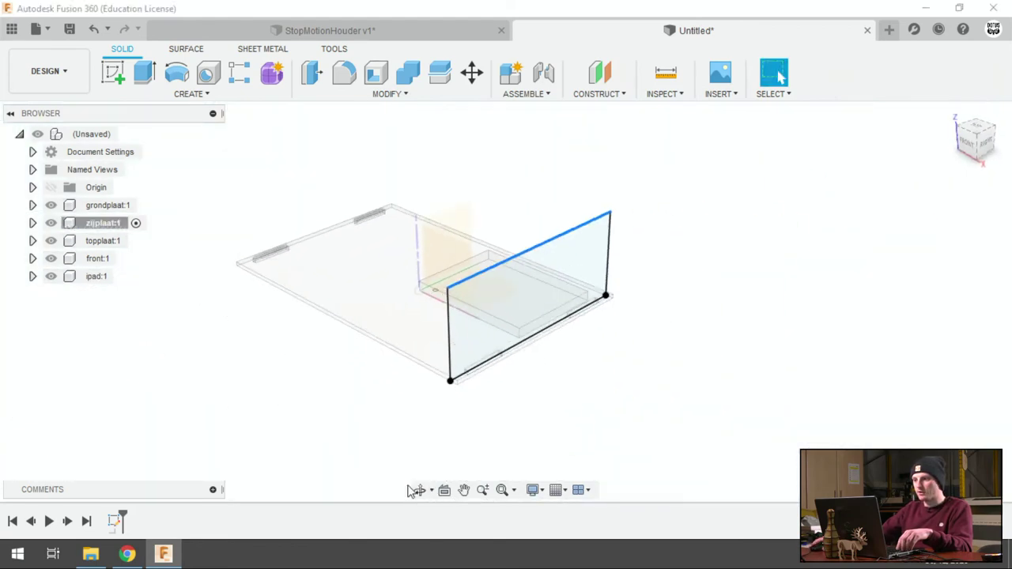
click(128, 135)
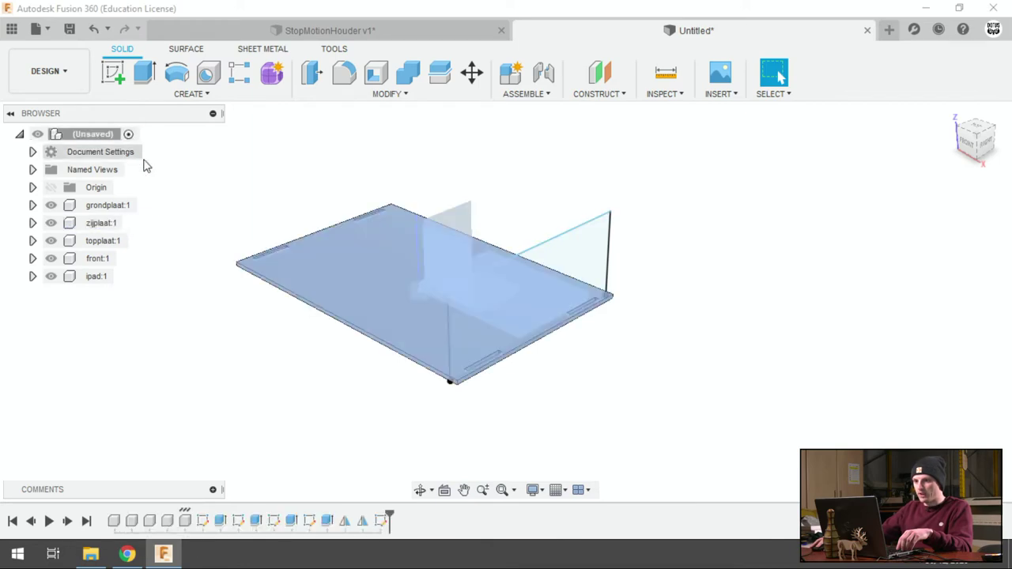
Step: In the iPad sketch, keep the 260 mm width and change the 190 mm height to 220 mm
double_click(204, 522)
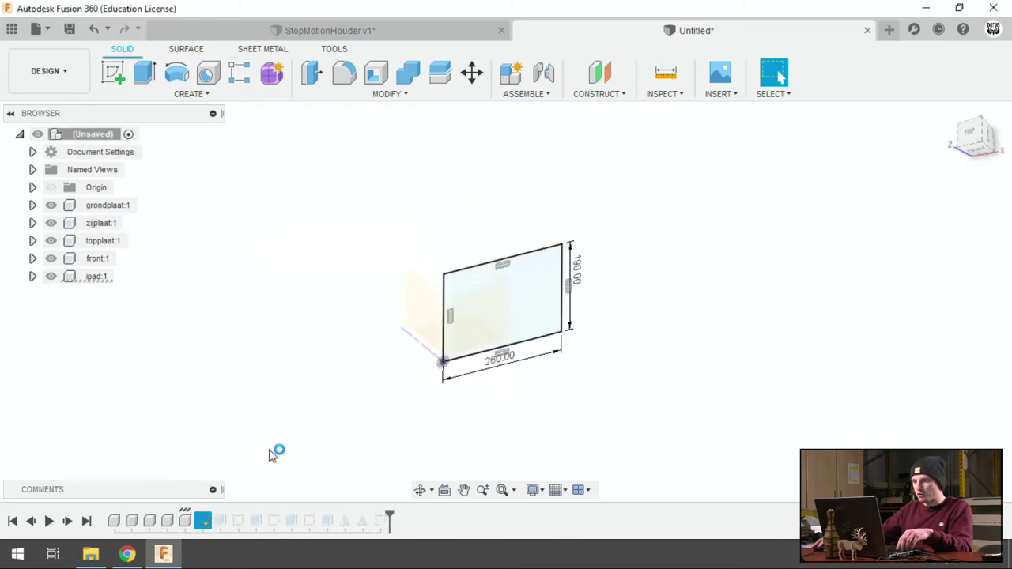
double_click(522, 375)
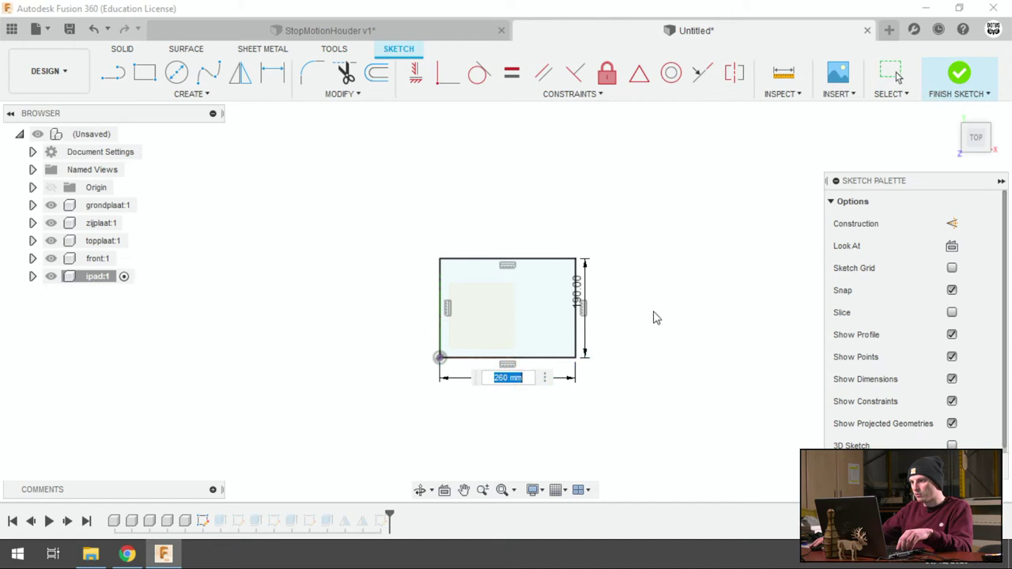
scroll(651, 316, down, 1)
scroll(646, 315, up, 3)
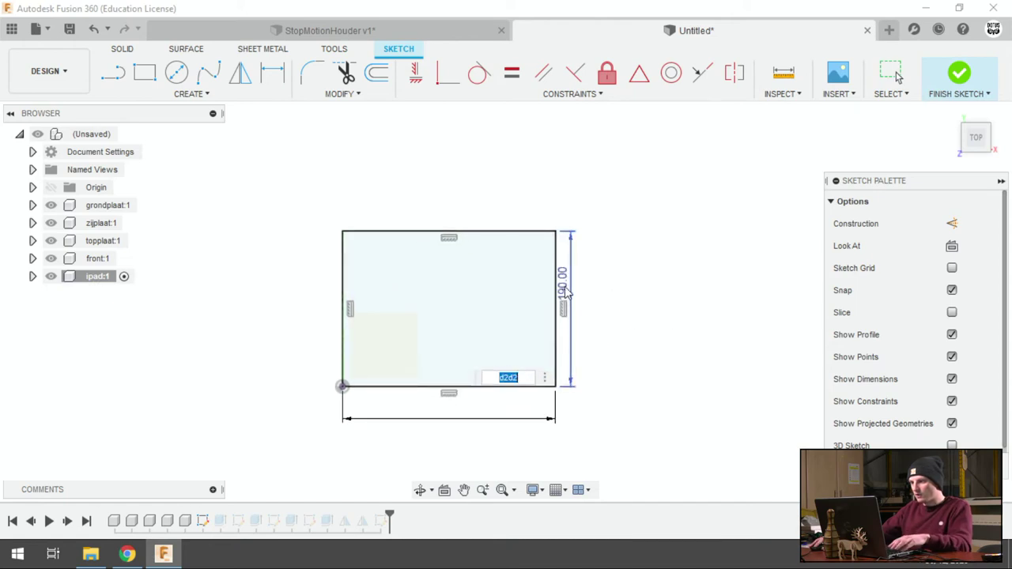
key(Return)
double_click(566, 291)
text(20)
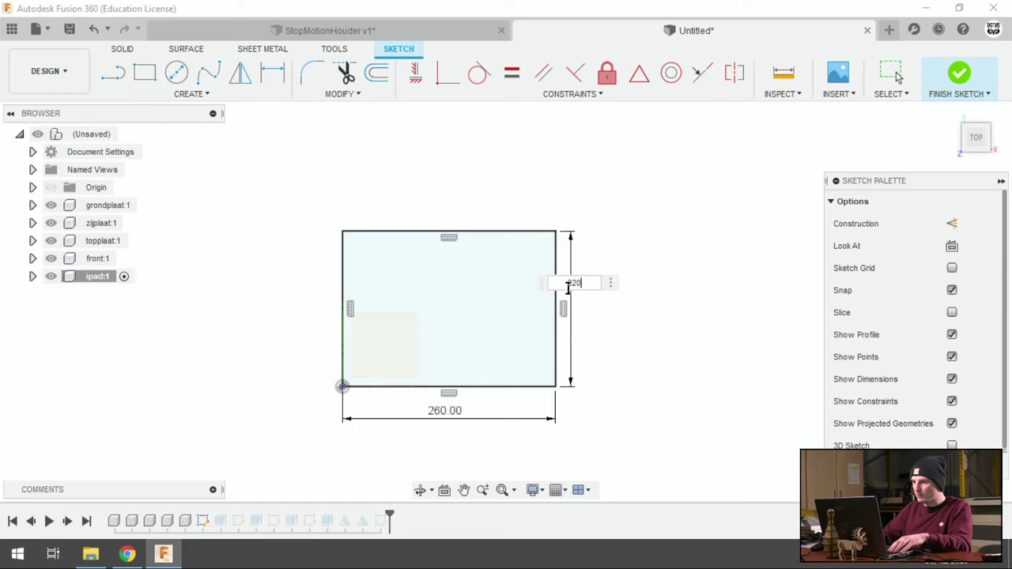
key(Return)
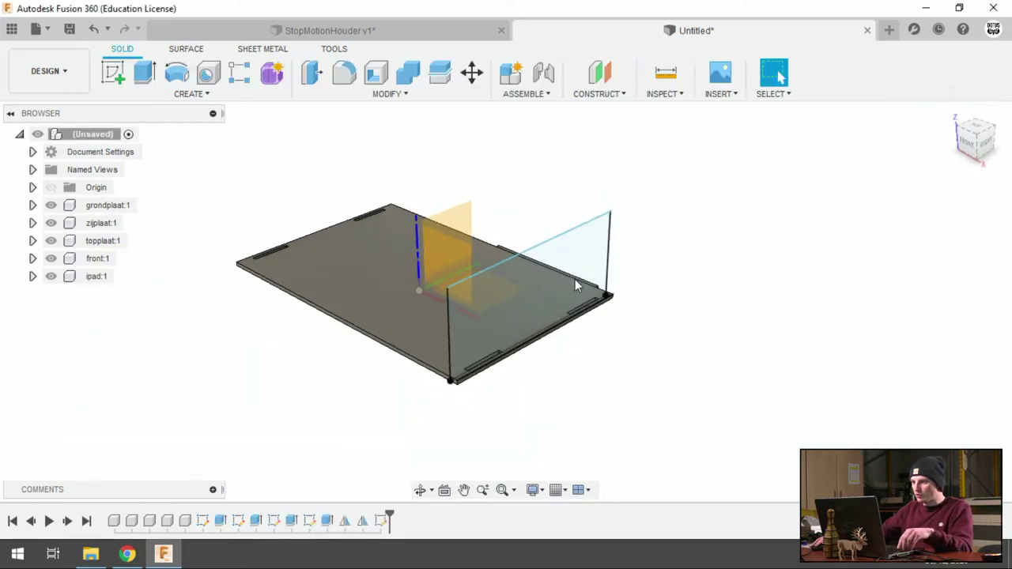
mouse_move(575, 279)
shift+middle_down()
mouse_move(651, 317)
mouse_move(535, 238)
mouse_move(542, 226)
mouse_move(569, 237)
shift+middle_up()
Step: Reopen the zijplaat sketch for editing and hide the ipad:1 body
scroll(545, 277, up, 3)
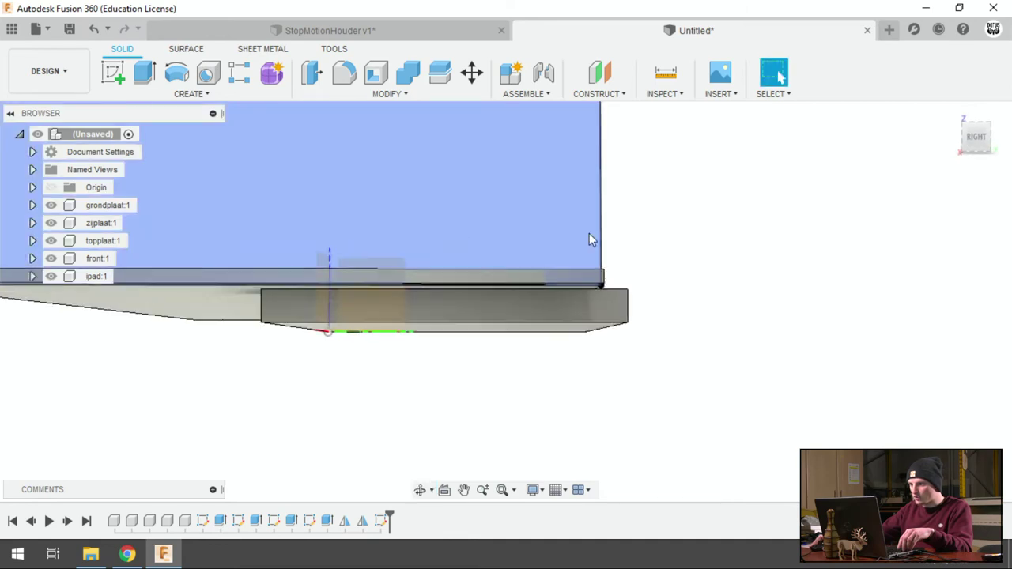
scroll(590, 238, up, 2)
double_click(386, 521)
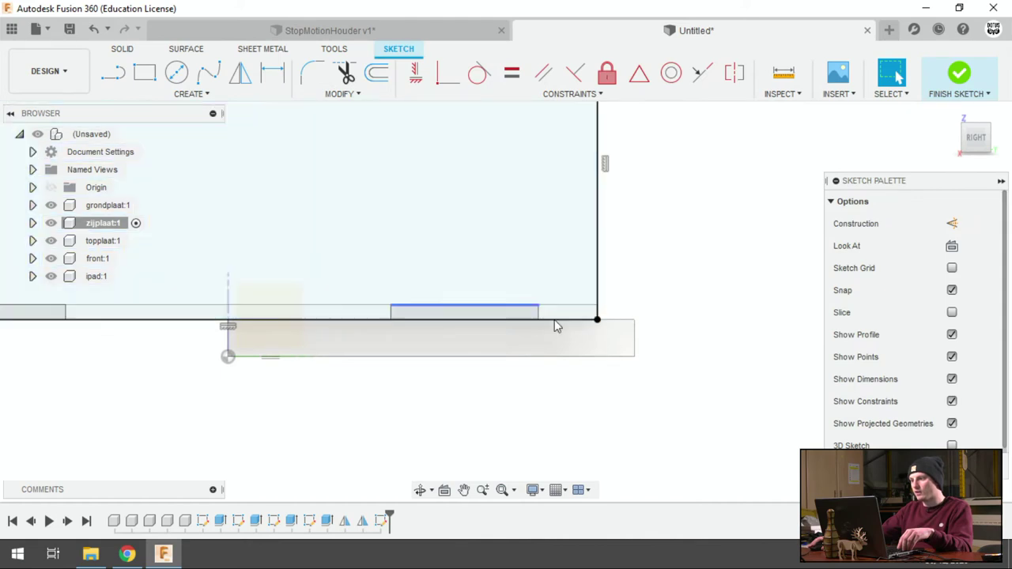
click(51, 276)
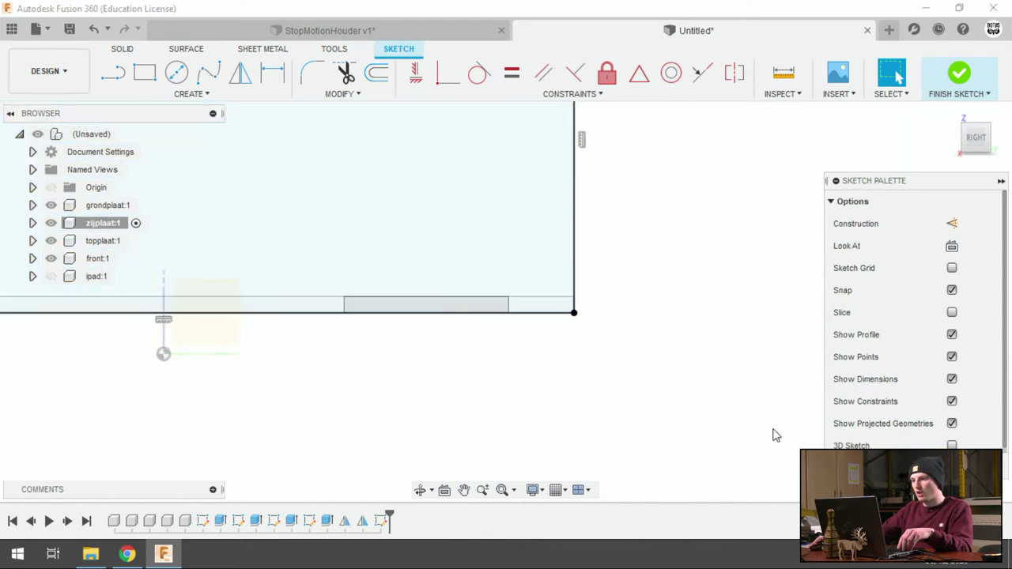
scroll(669, 386, down, 2)
scroll(650, 213, down, 1)
scroll(649, 257, up, 2)
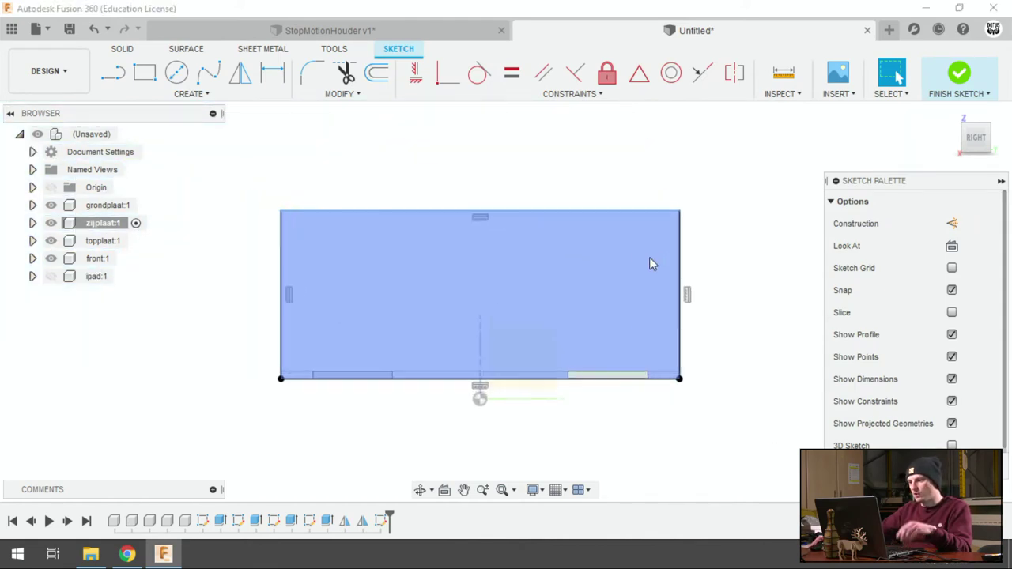
scroll(649, 261, up, 2)
scroll(651, 255, down, 1)
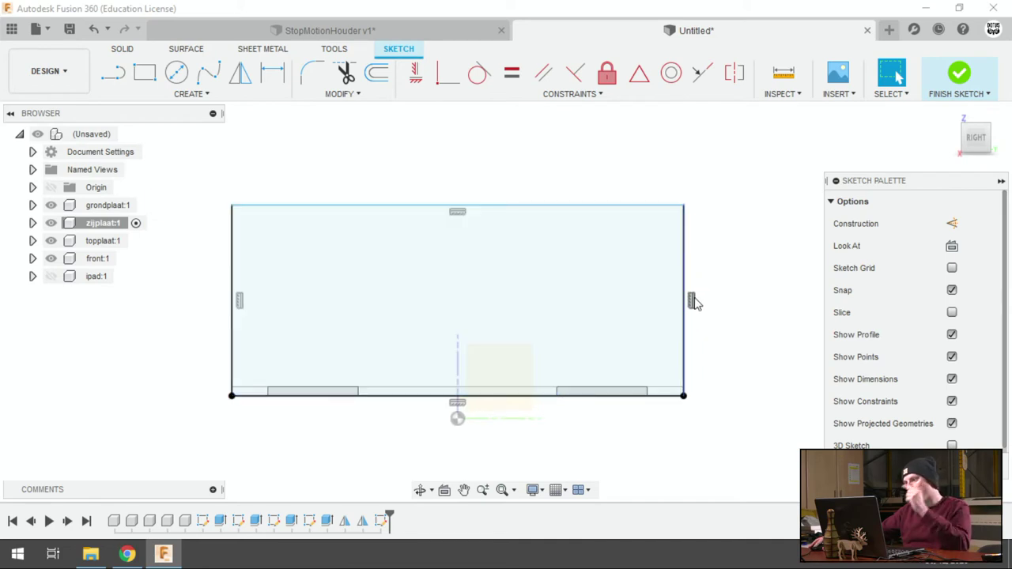
Step: Dimension the side plate's height from its bottom edge to its top edge at 470 mm
click(529, 401)
key(d)
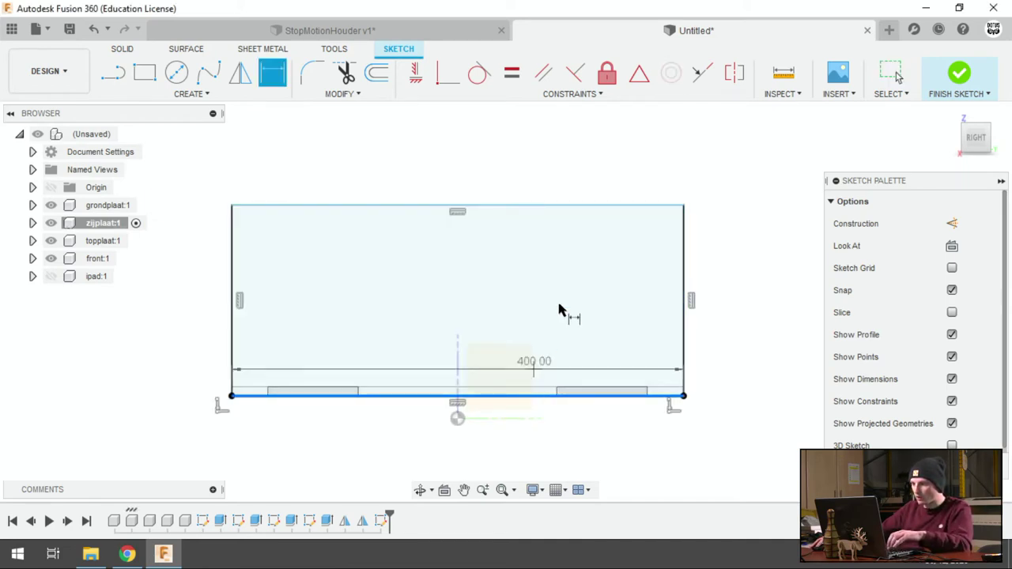
click(561, 207)
click(781, 283)
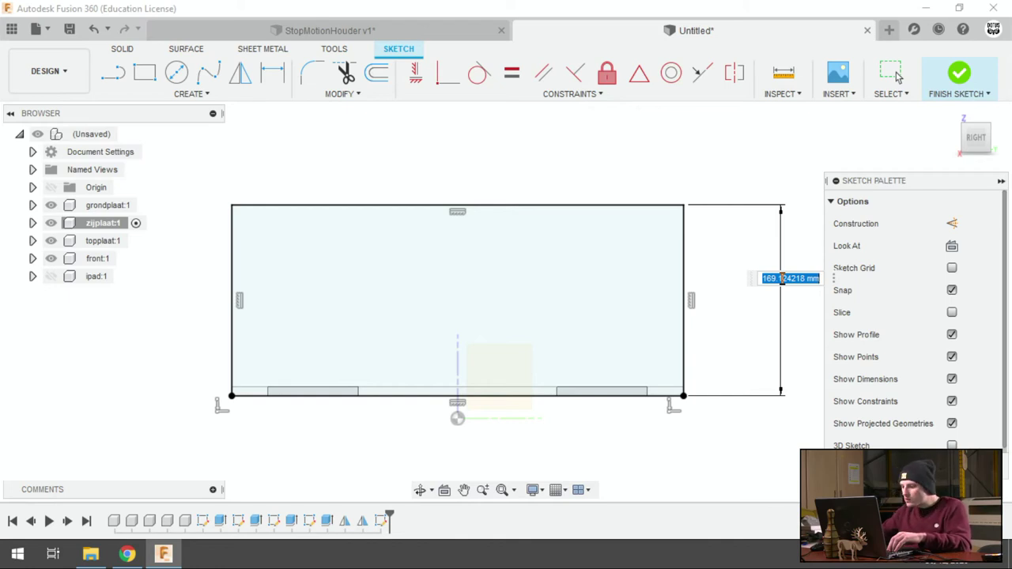
key(Return)
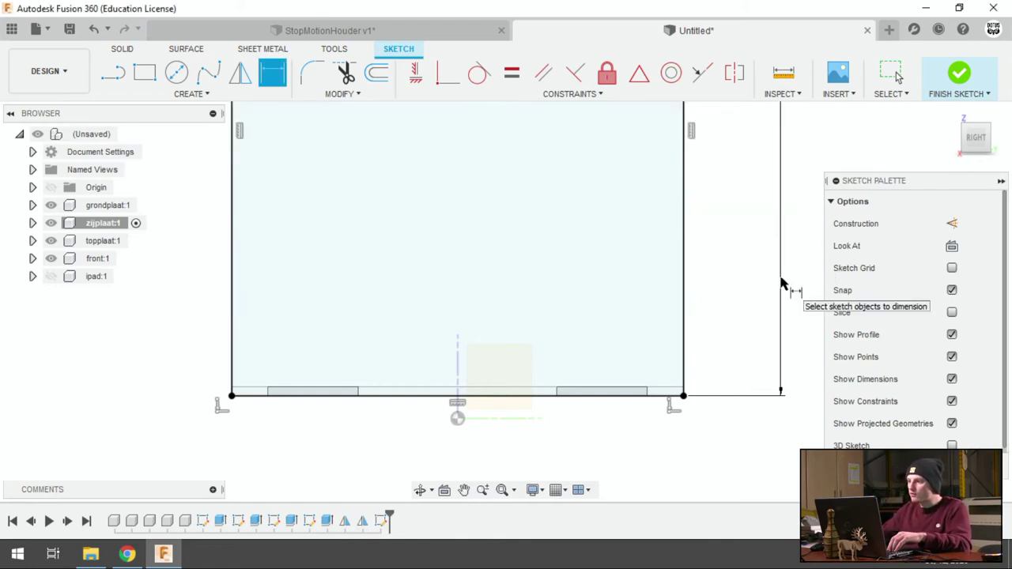
scroll(575, 423, down, 3)
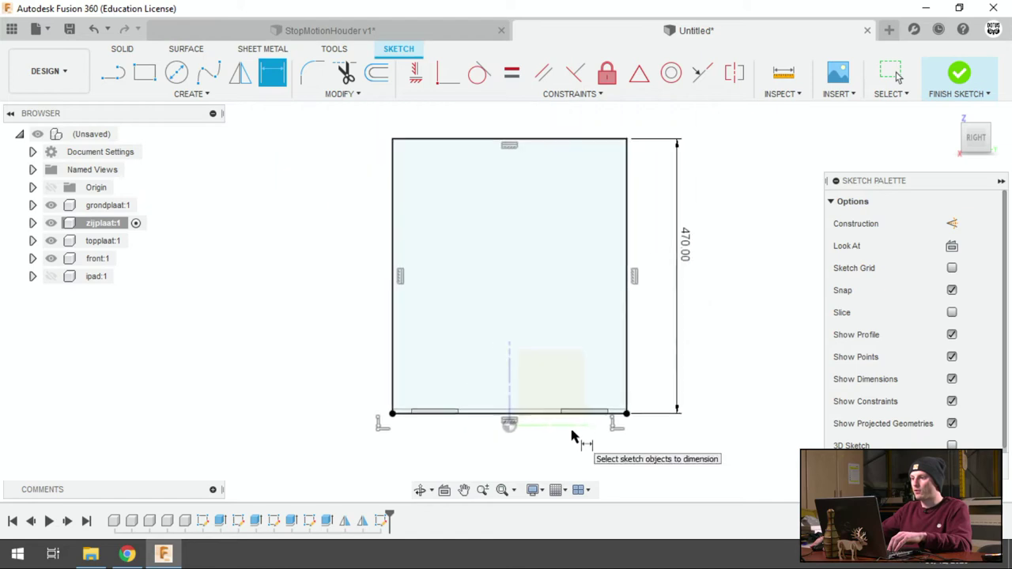
scroll(619, 185, up, 2)
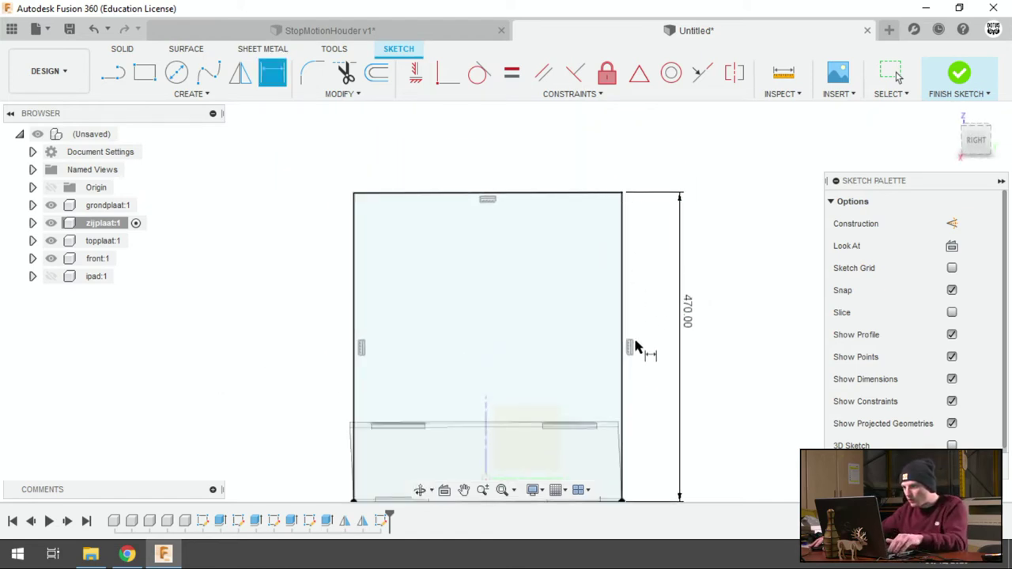
key(Escape)
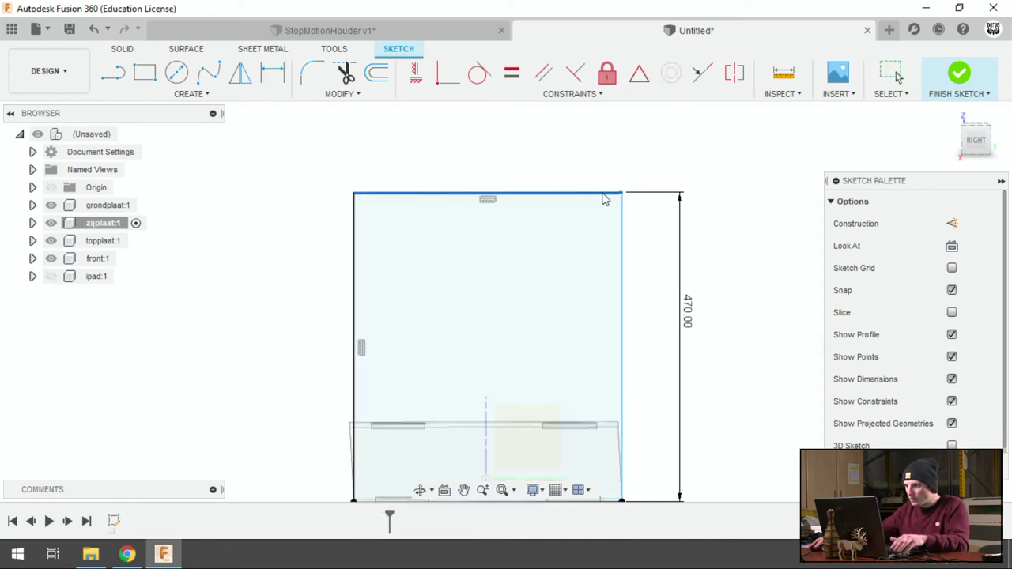
Step: Delete the 470 dimension, slant the right edge inward, and dimension the left edge at 470 mm
click(685, 316)
key(Delete)
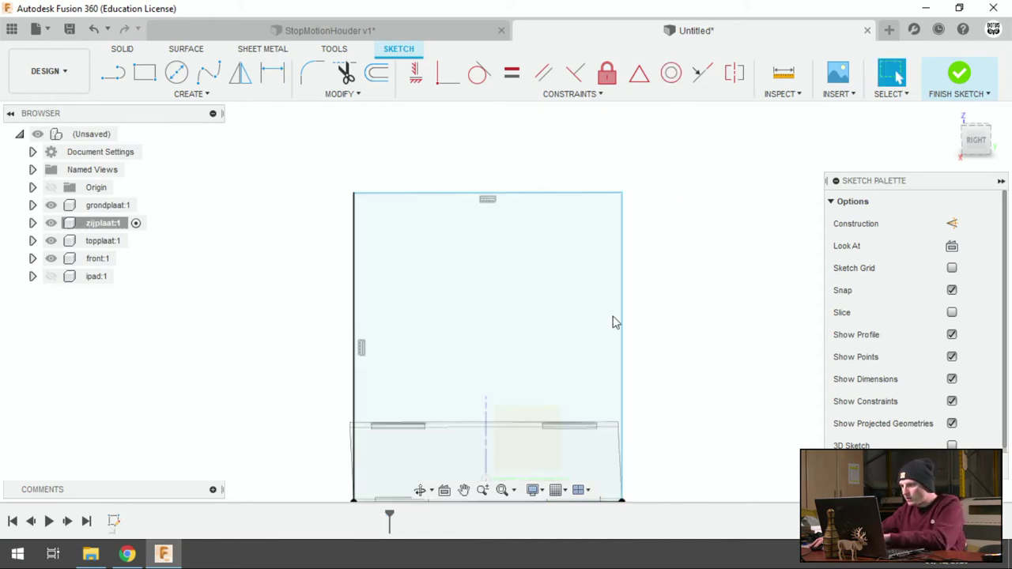
drag(622, 194, 555, 219)
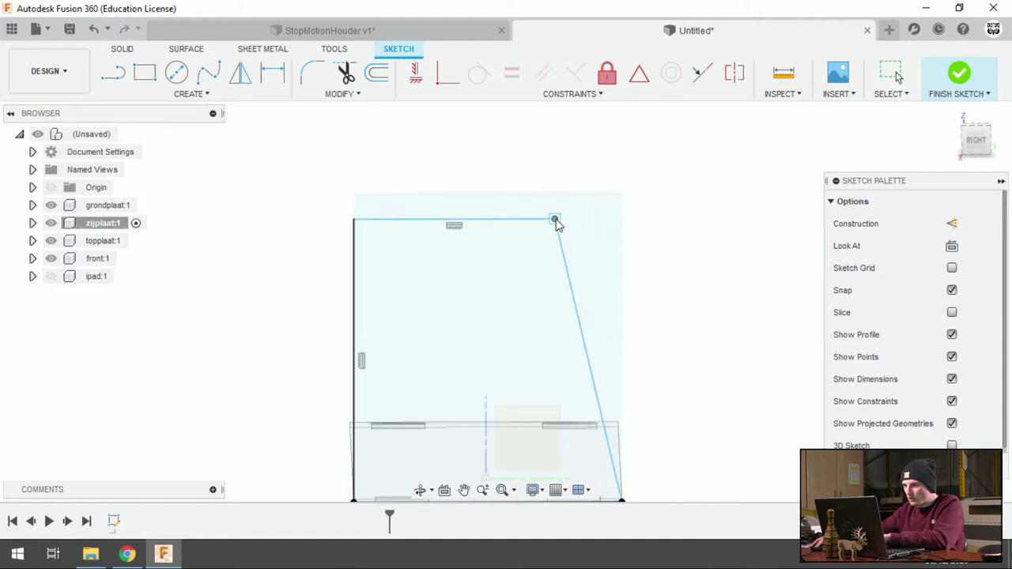
click(353, 301)
key(d)
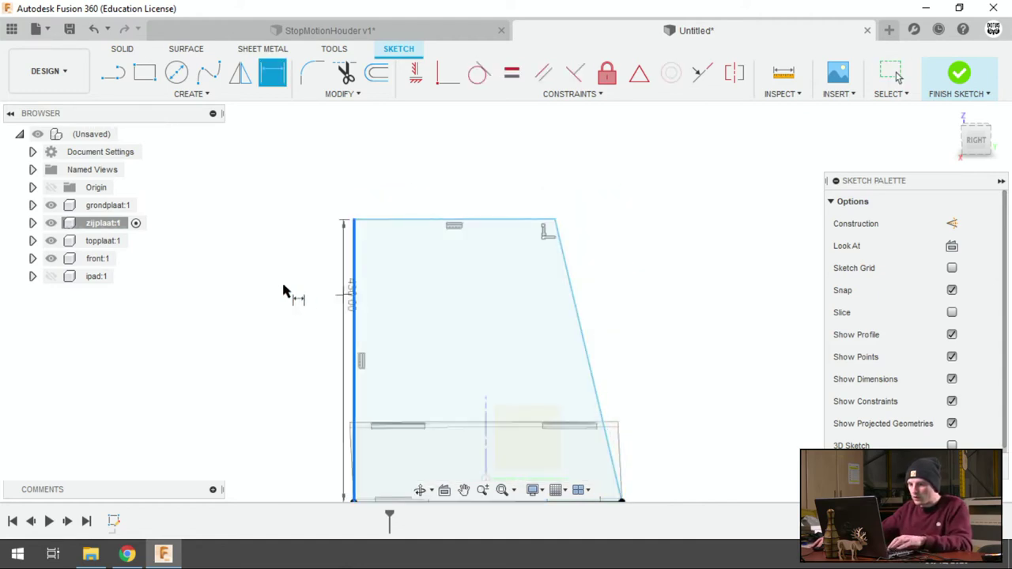
click(286, 285)
key(Return)
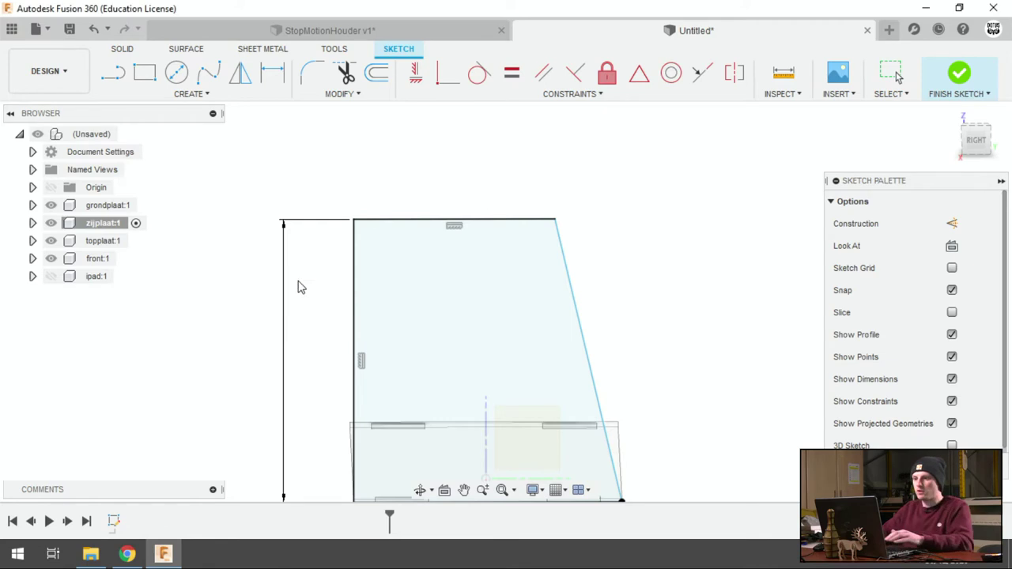
key(d)
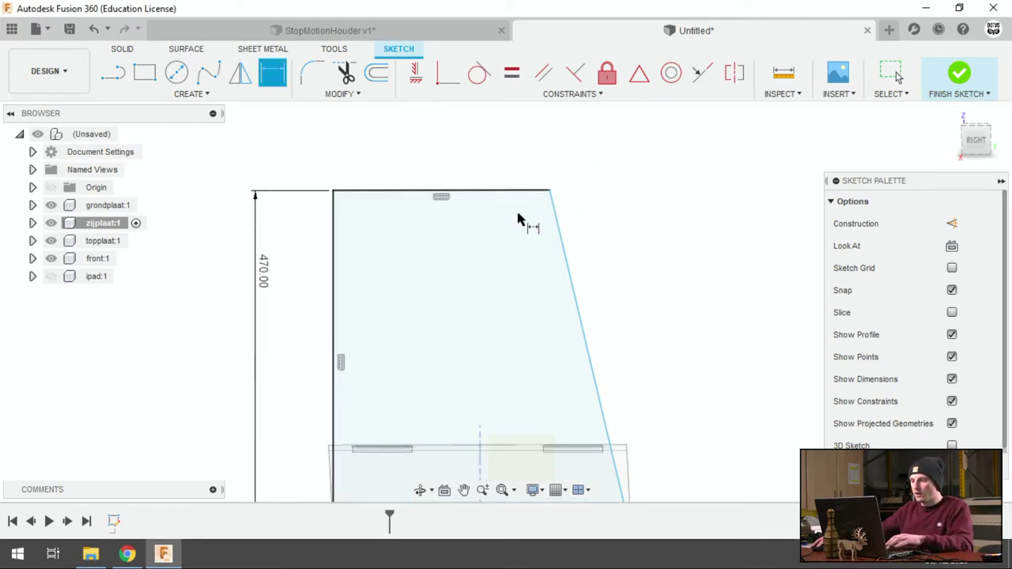
Step: Dimension the top edge at 260 mm and finish the side plate sketch
click(528, 192)
click(502, 149)
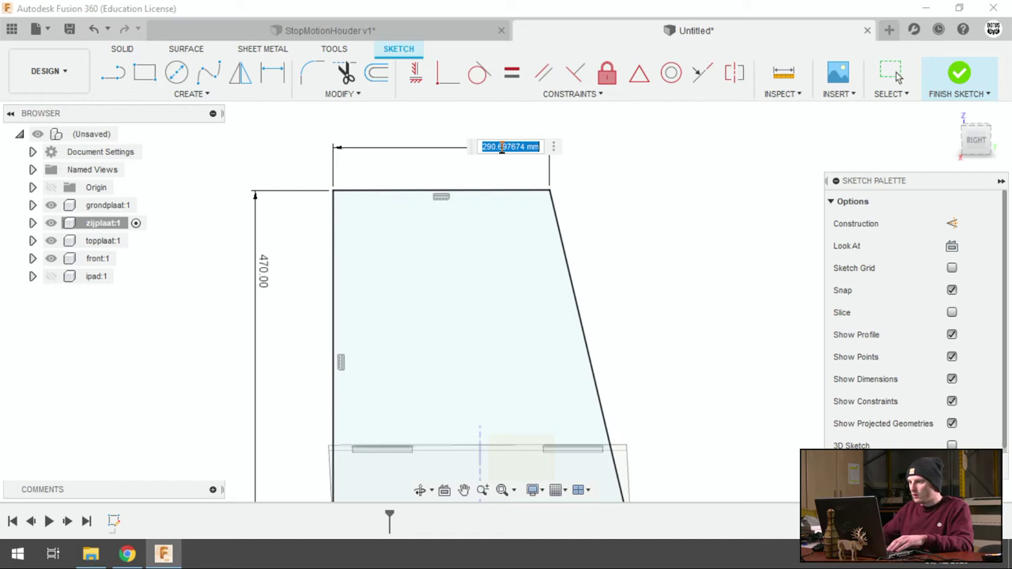
text(260)
key(Return)
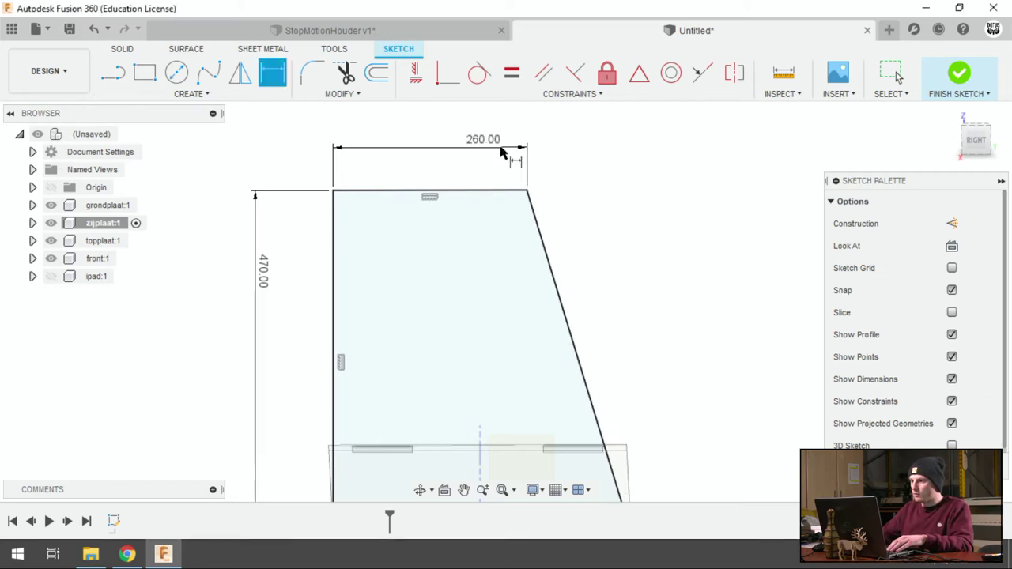
scroll(515, 162, down, 3)
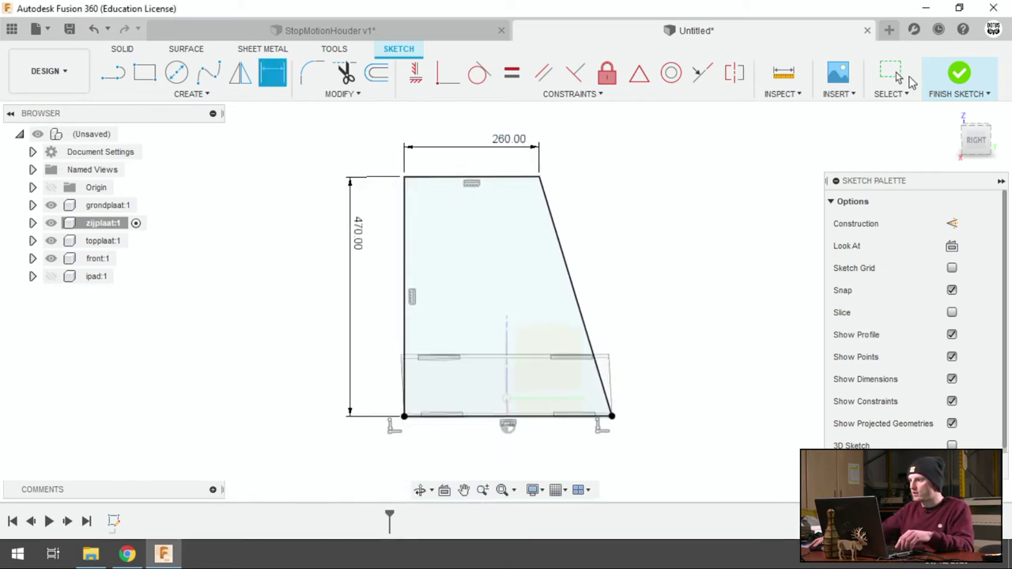
click(941, 85)
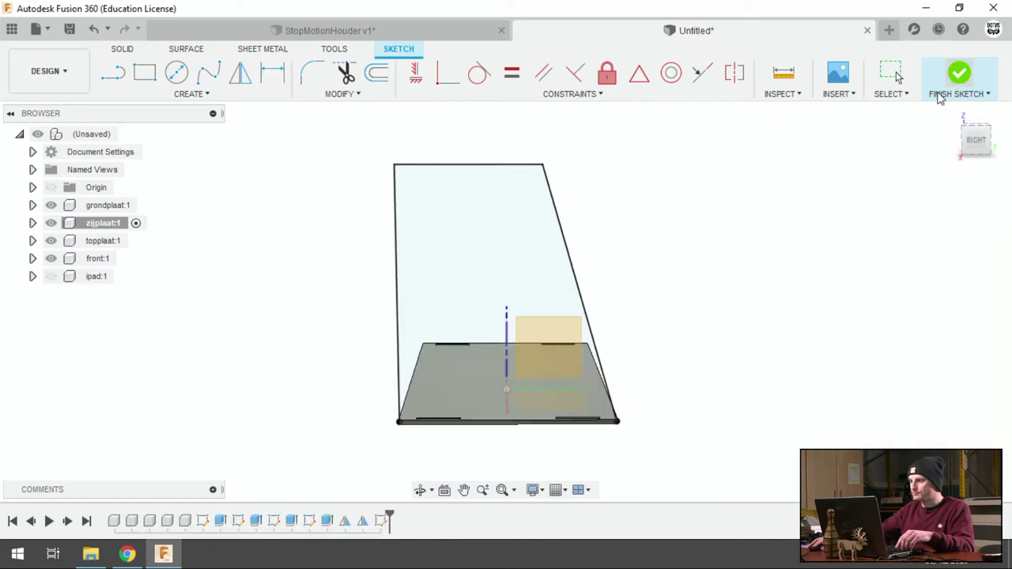
click(972, 142)
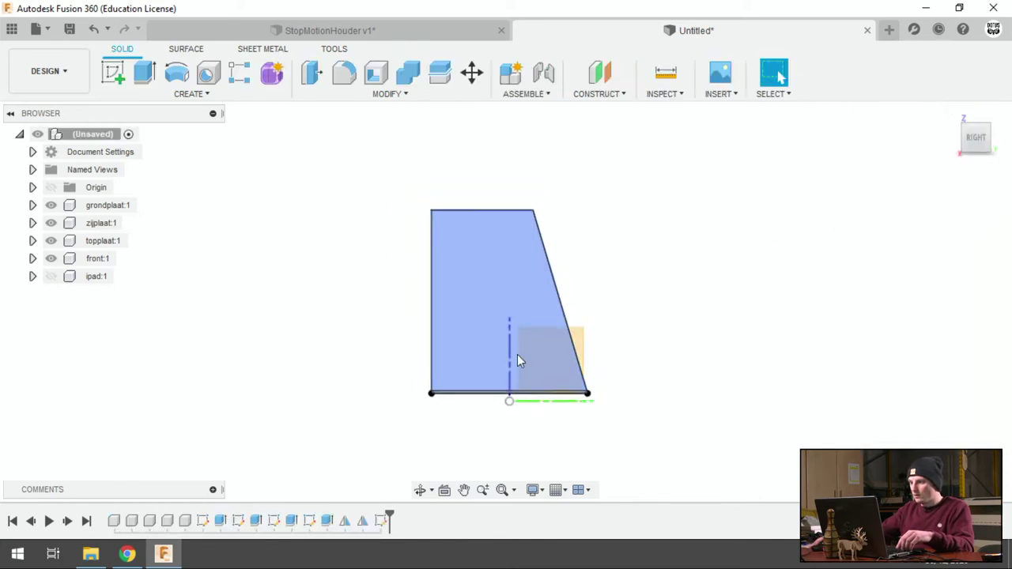
shift+middle_drag(517, 354, 574, 345)
click(573, 346)
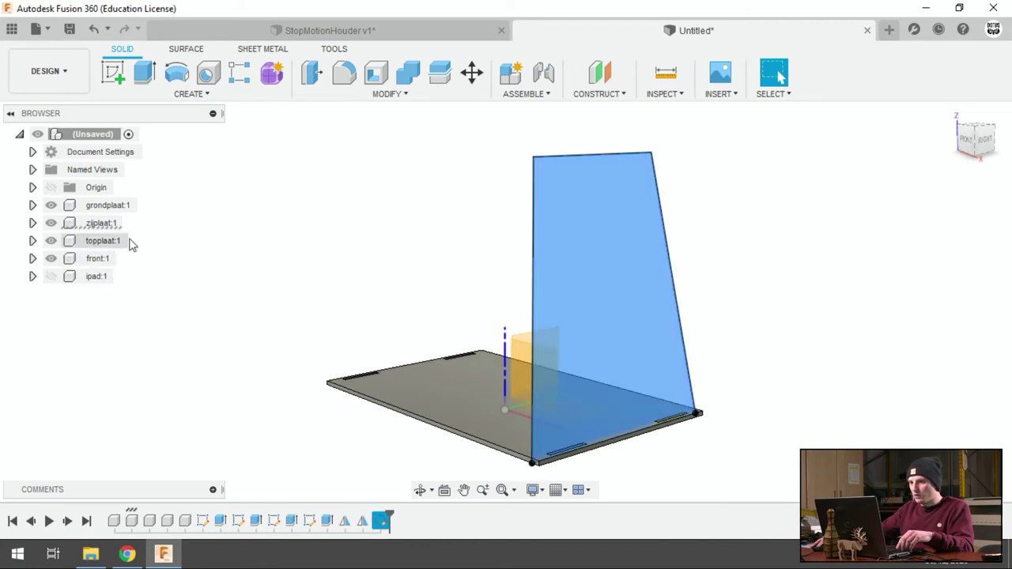
click(188, 93)
click(138, 75)
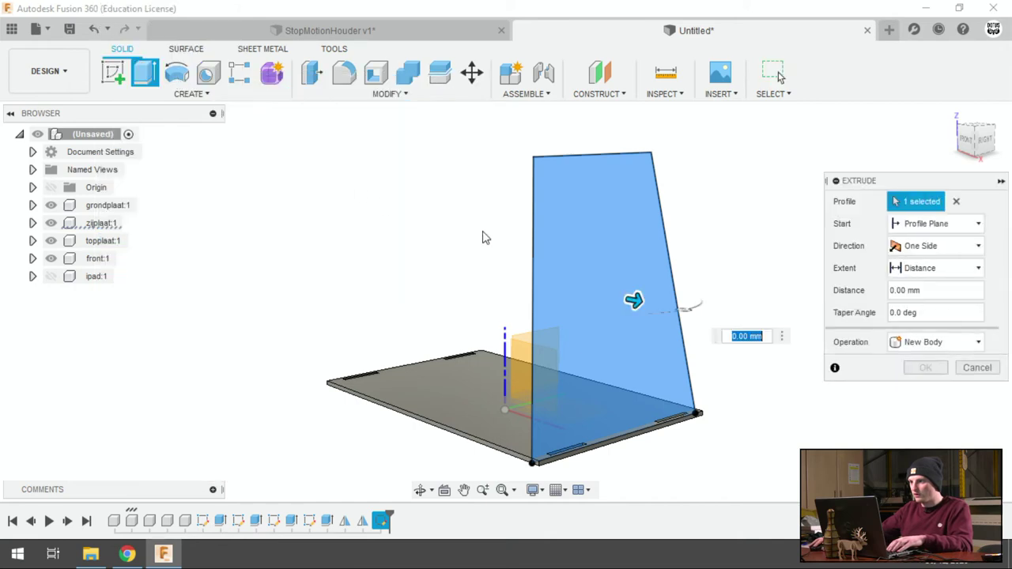
text(plaa)
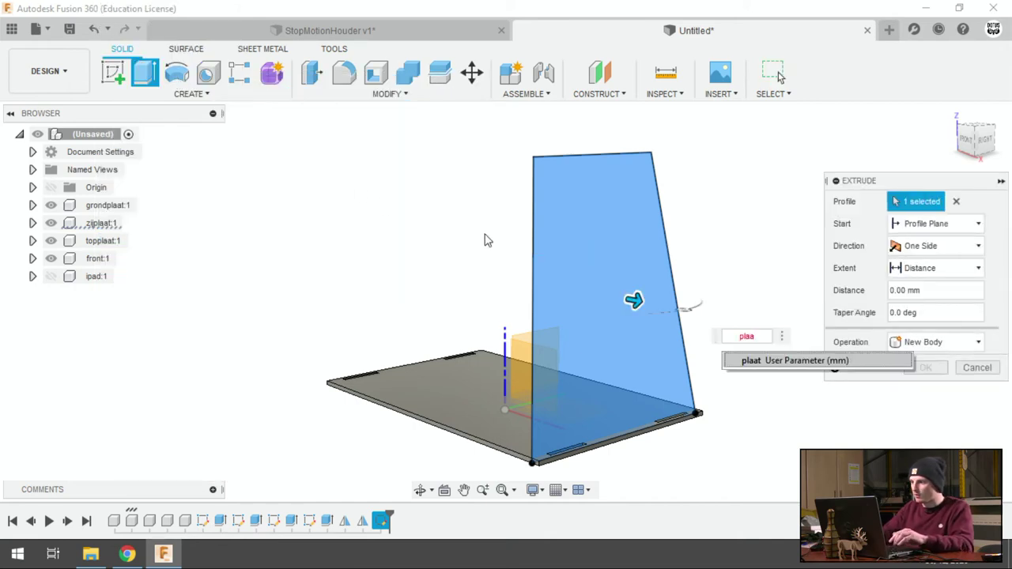
text(t)
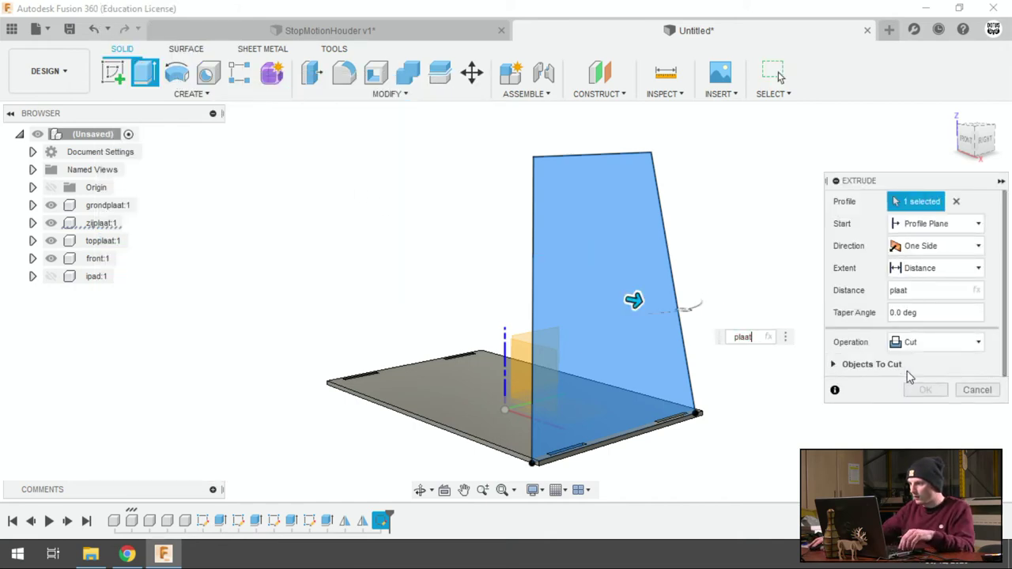
click(930, 349)
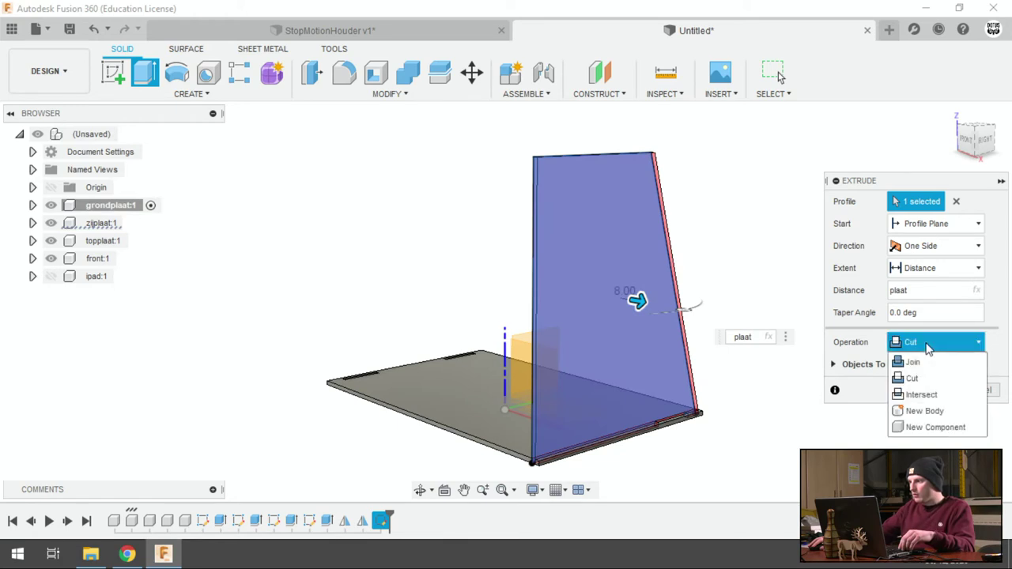
click(878, 344)
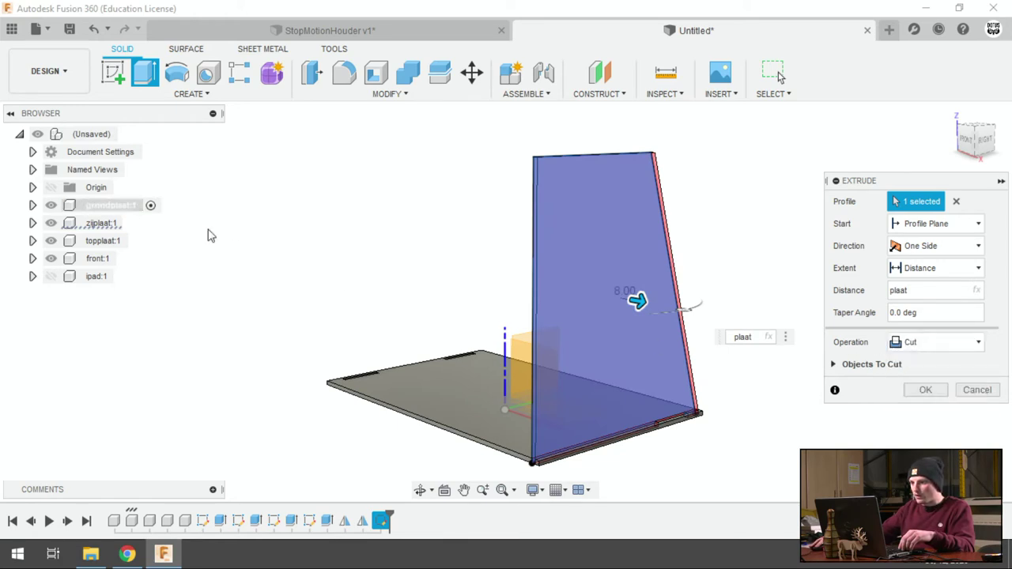
click(977, 391)
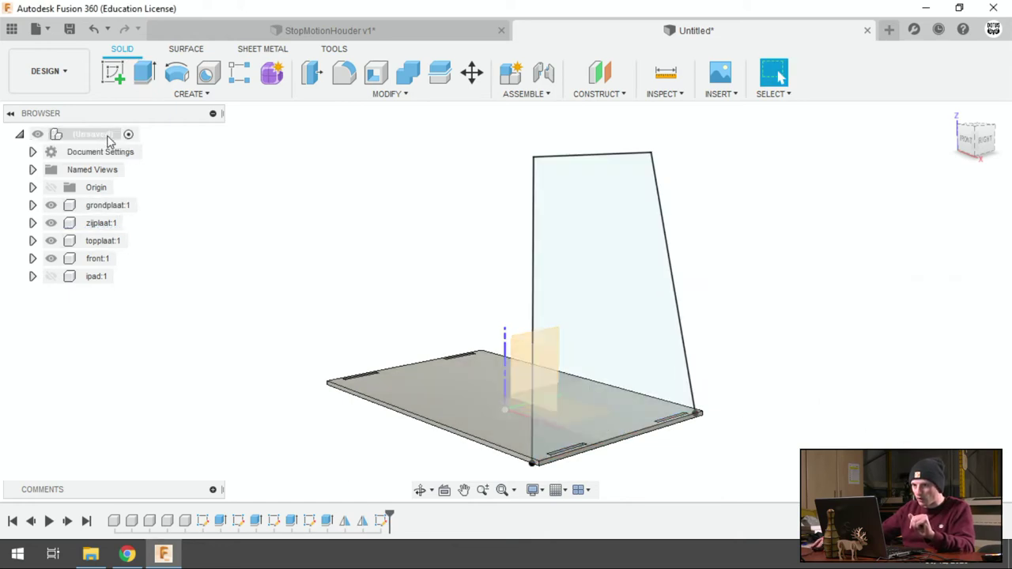
Step: Save the design as 'ipadhouder' and make zijplaat:1 the active component in the Browser
click(69, 29)
text(ipadhouder)
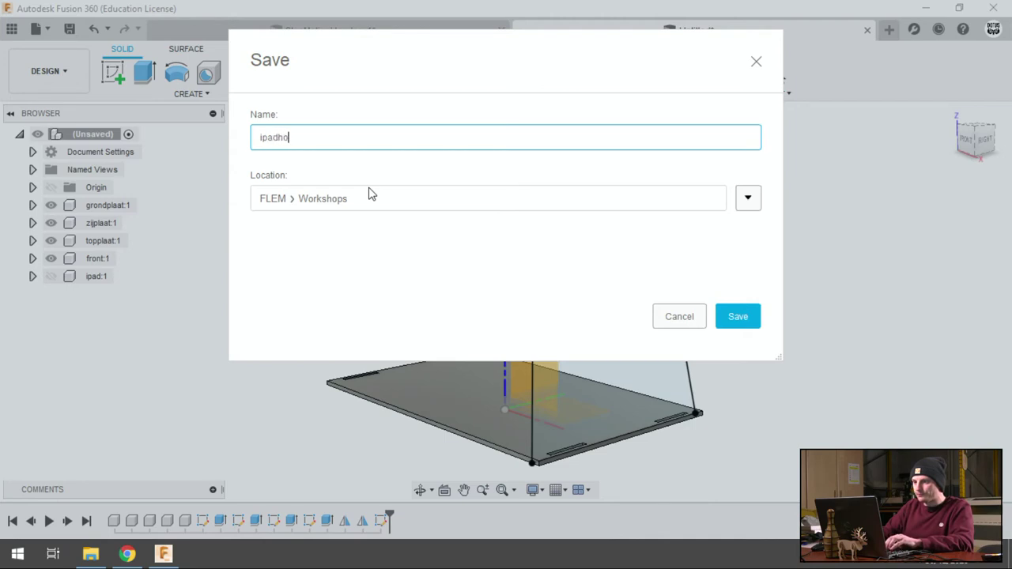
click(729, 317)
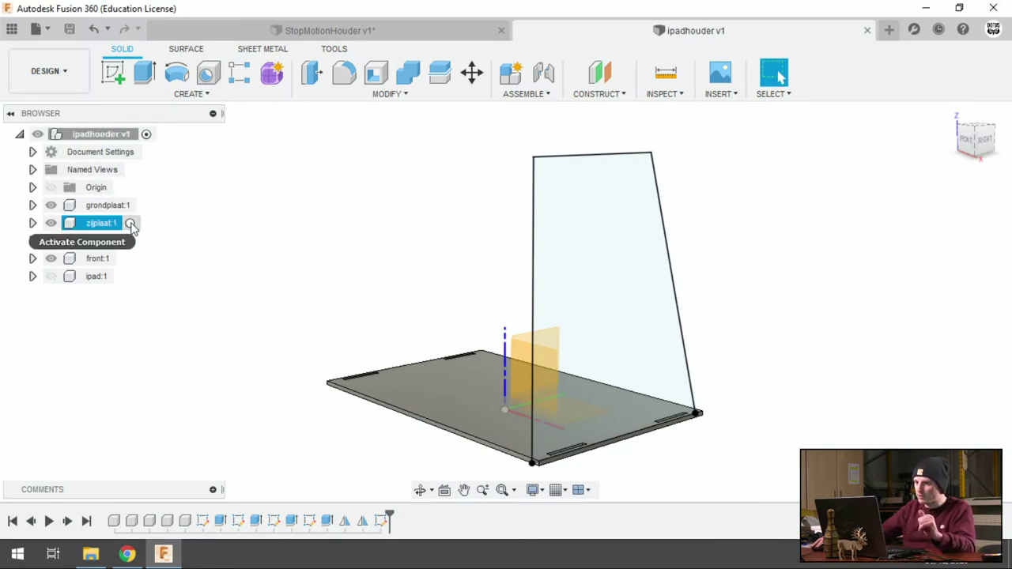
click(131, 223)
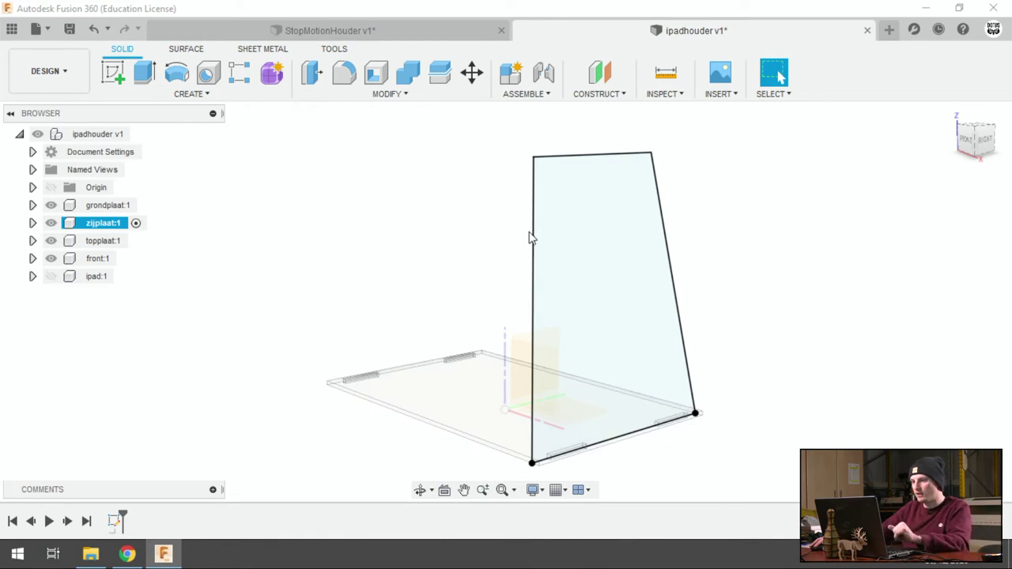
Step: Extrude the side plate profile with its distance set to the plaat parameter
click(144, 72)
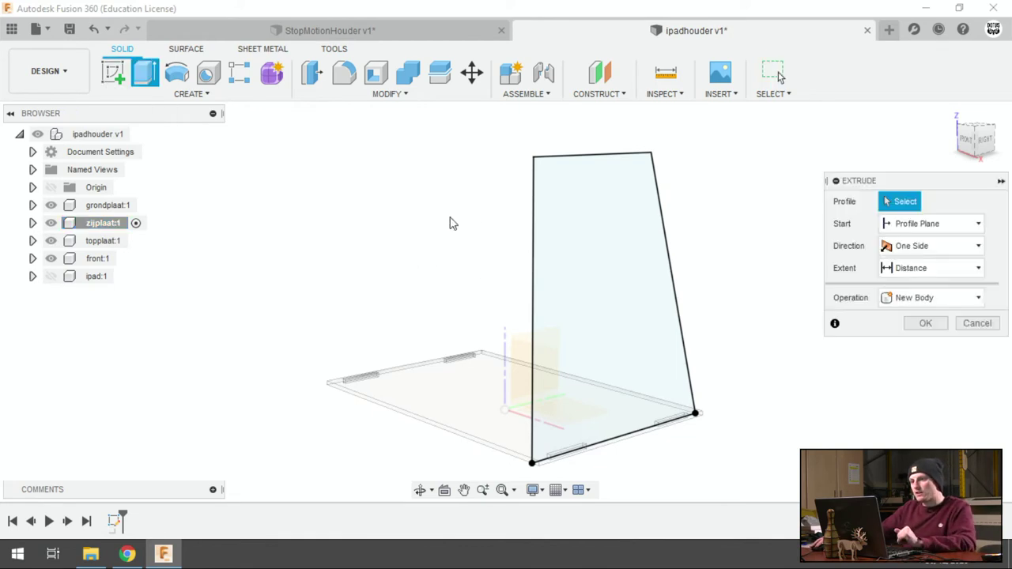
click(641, 308)
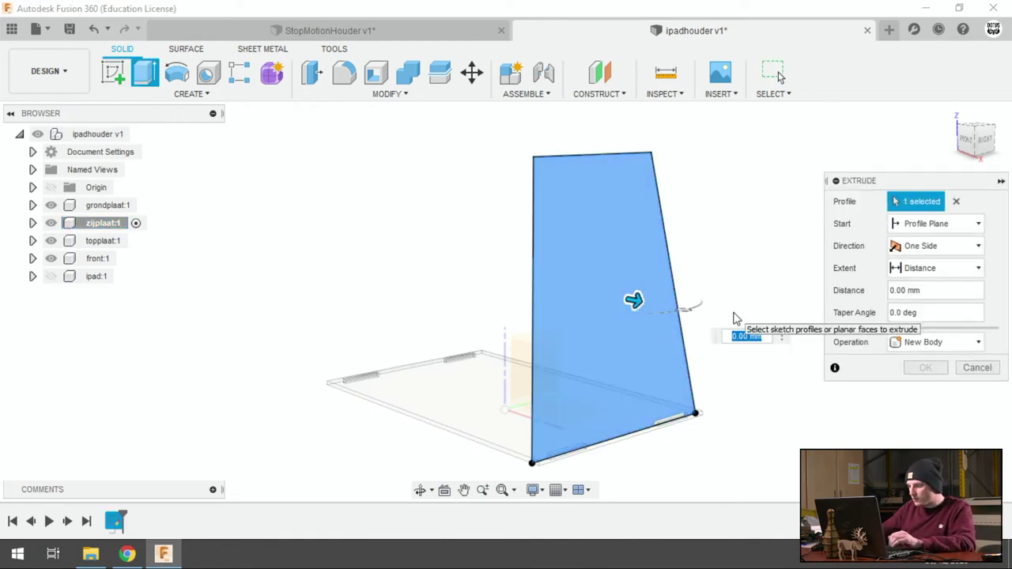
text(pla)
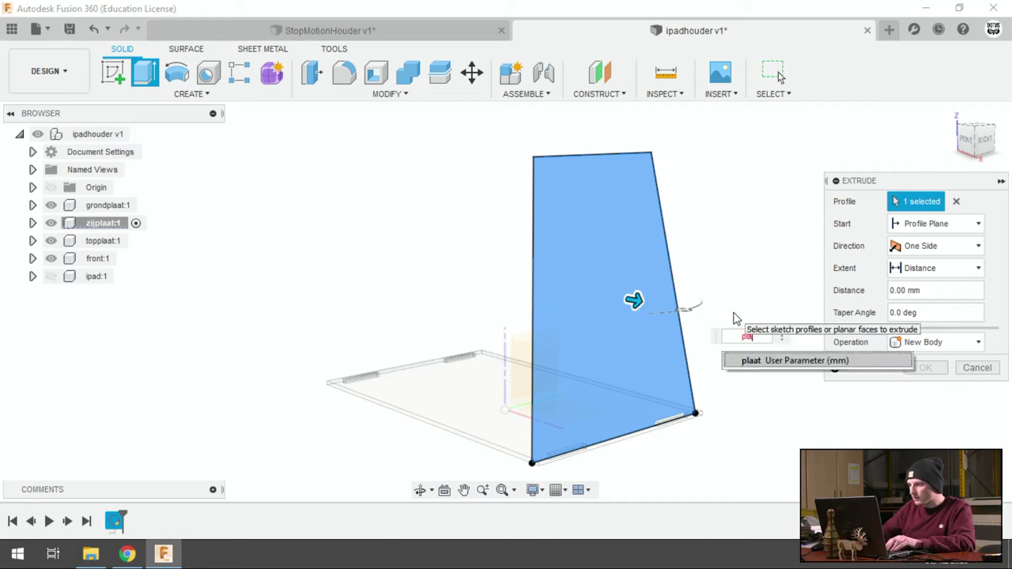
click(777, 362)
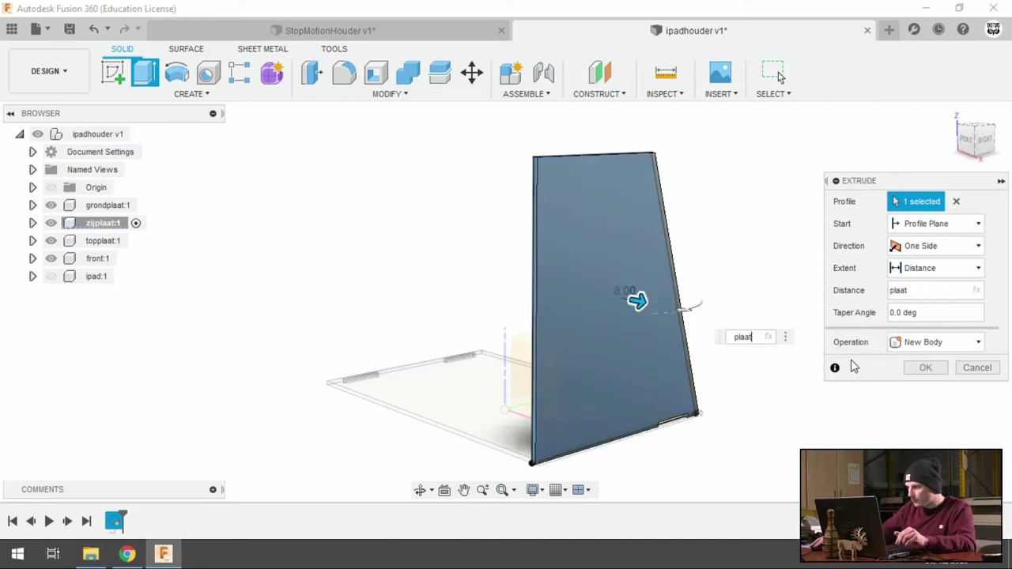
scroll(732, 436, up, 2)
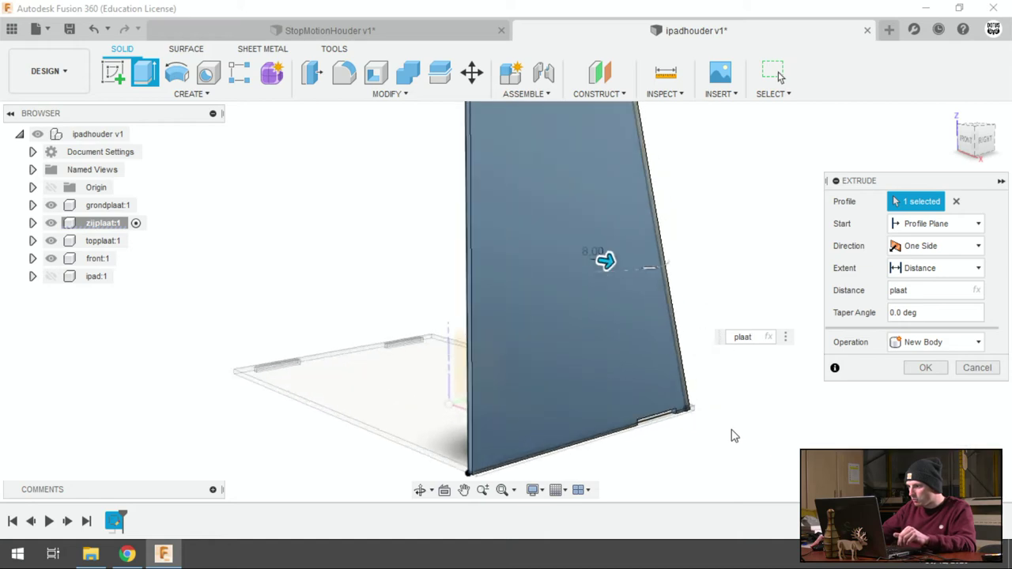
scroll(729, 435, up, 2)
scroll(649, 450, up, 2)
shift+middle_drag(655, 380, 644, 365)
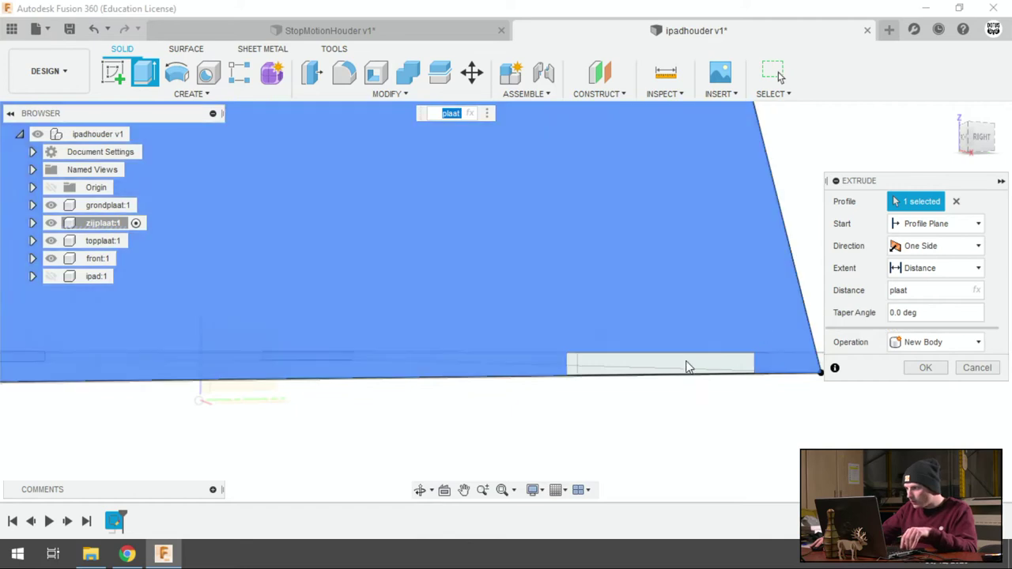
drag(686, 366, 681, 372)
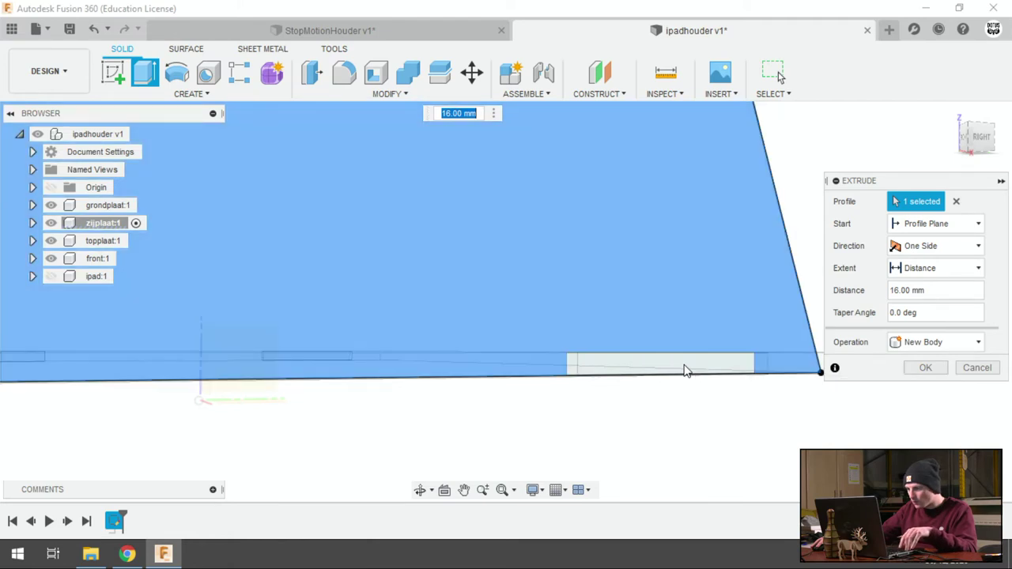
Step: Add the second side plate profile, set the distance to plaat again, and confirm the extrusion
click(681, 370)
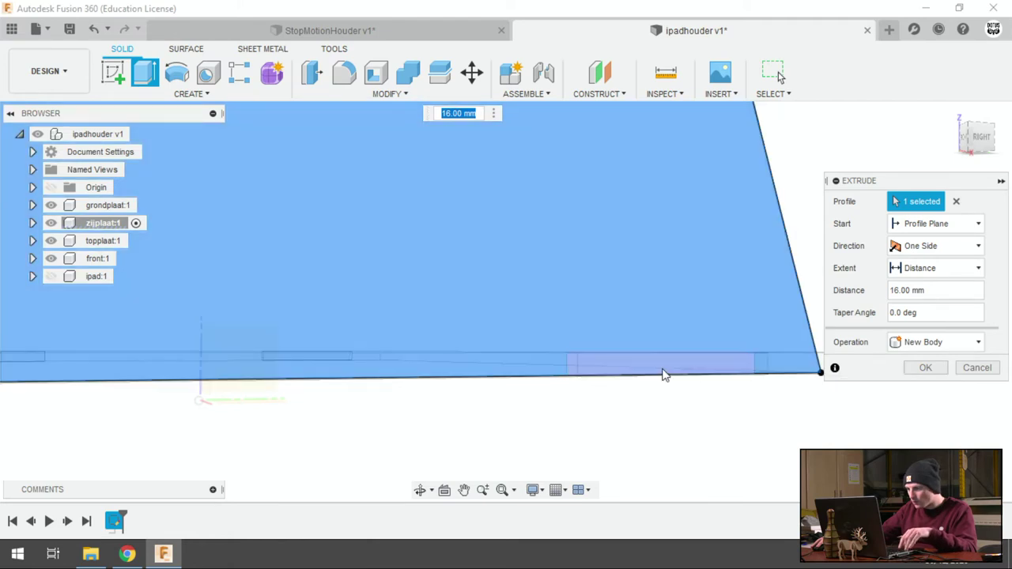
scroll(546, 417, down, 1)
scroll(605, 495, down, 1)
scroll(639, 451, down, 2)
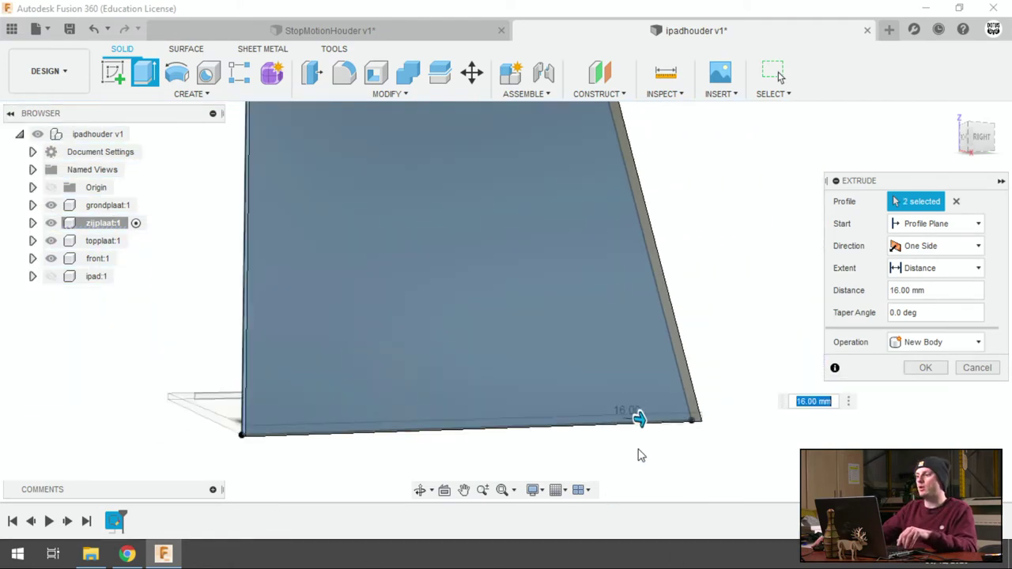
mouse_move(736, 215)
shift+middle_down()
mouse_move(729, 282)
mouse_move(738, 287)
shift+middle_up()
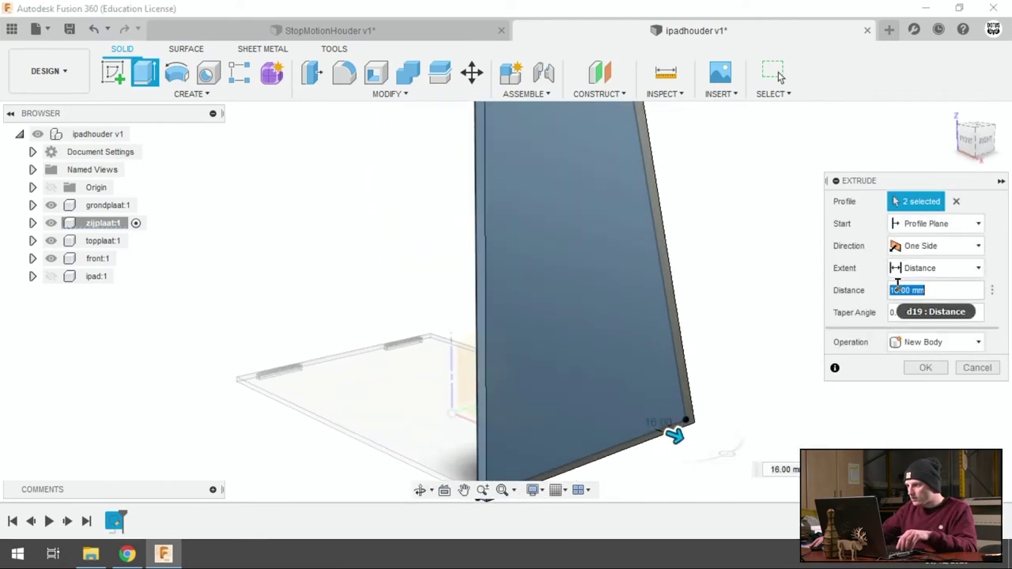
text(p)
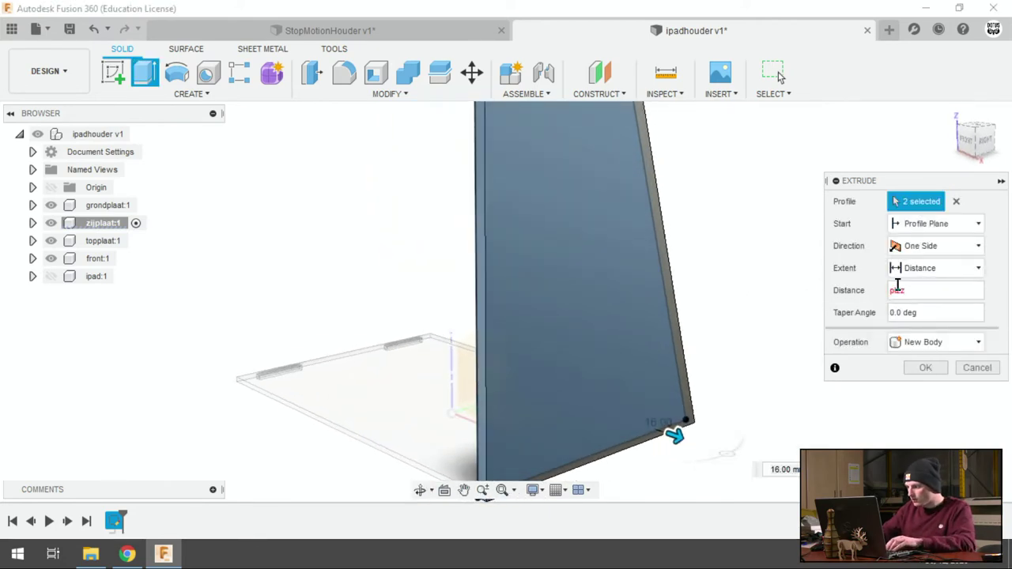
text(l)
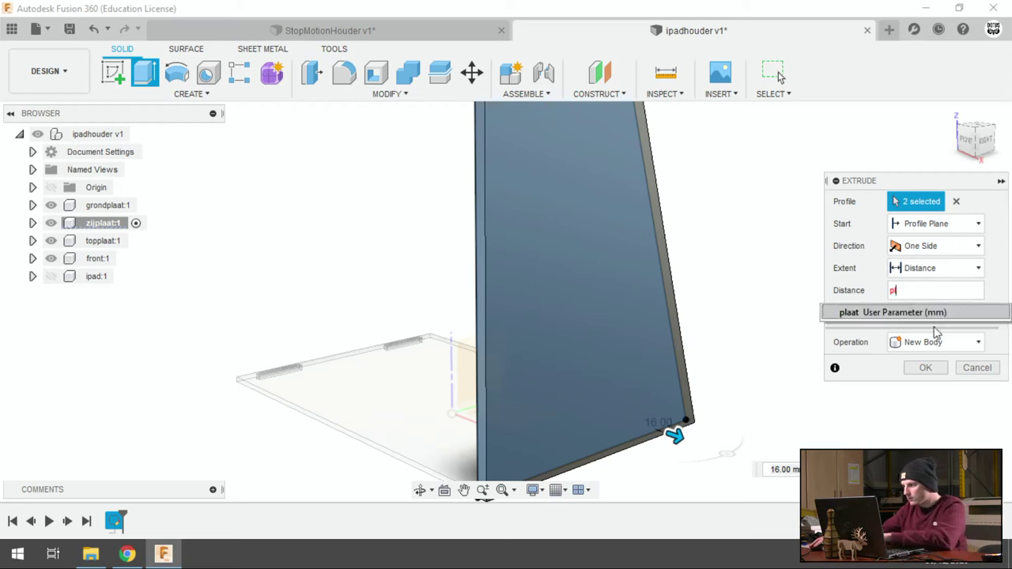
click(919, 313)
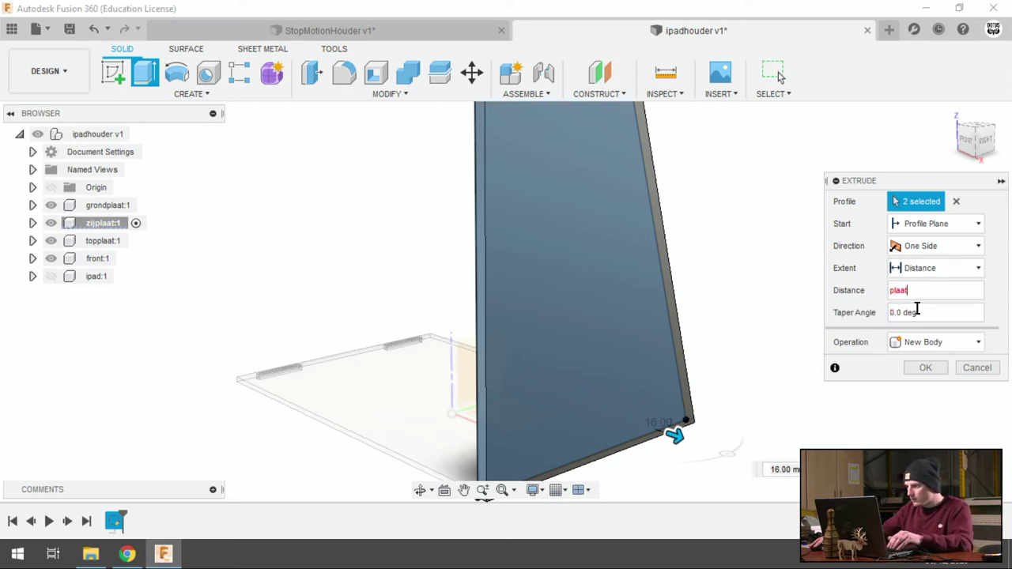
click(926, 369)
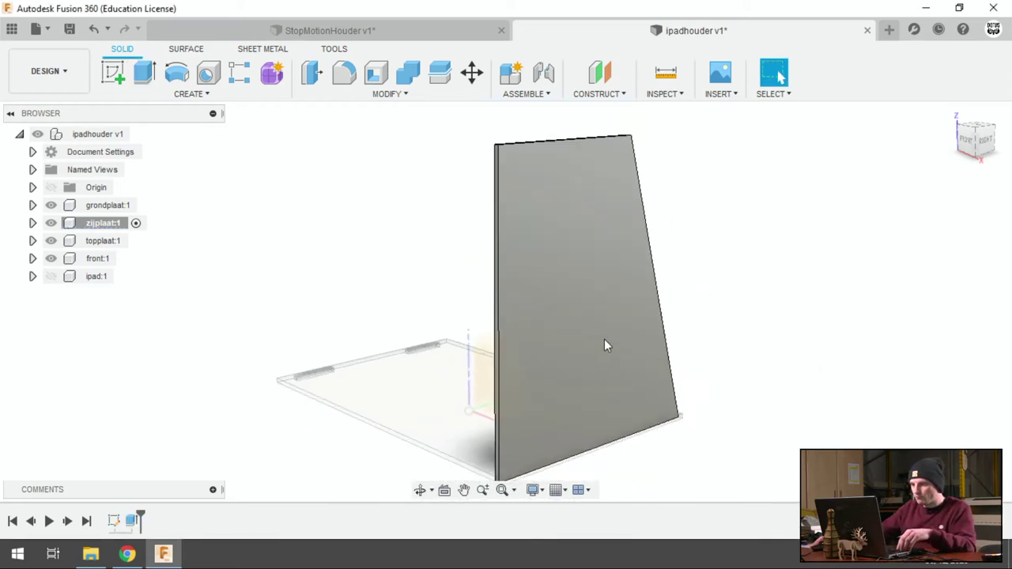
Step: Return to the home view, activate the top-level ipadhouder v1 component, and inspect the grondplaat base plate
mouse_move(605, 343)
shift+middle_down()
mouse_move(655, 411)
mouse_move(642, 361)
shift+middle_up()
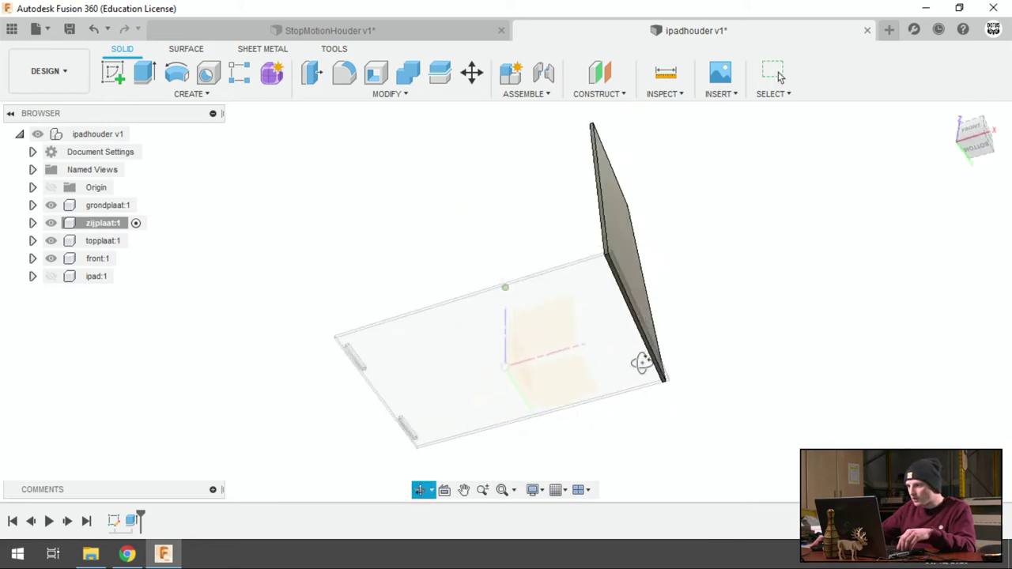
click(953, 116)
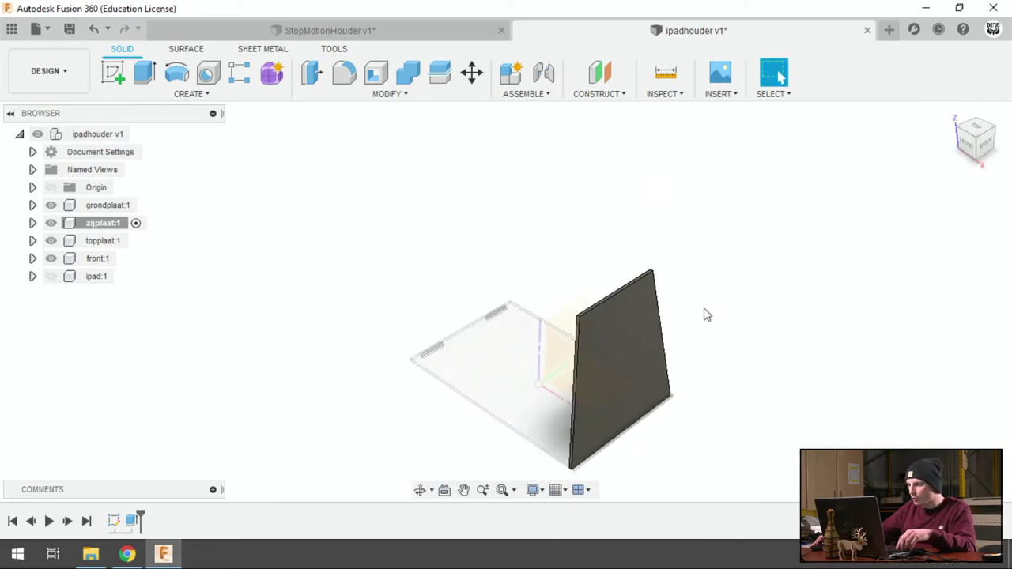
click(146, 134)
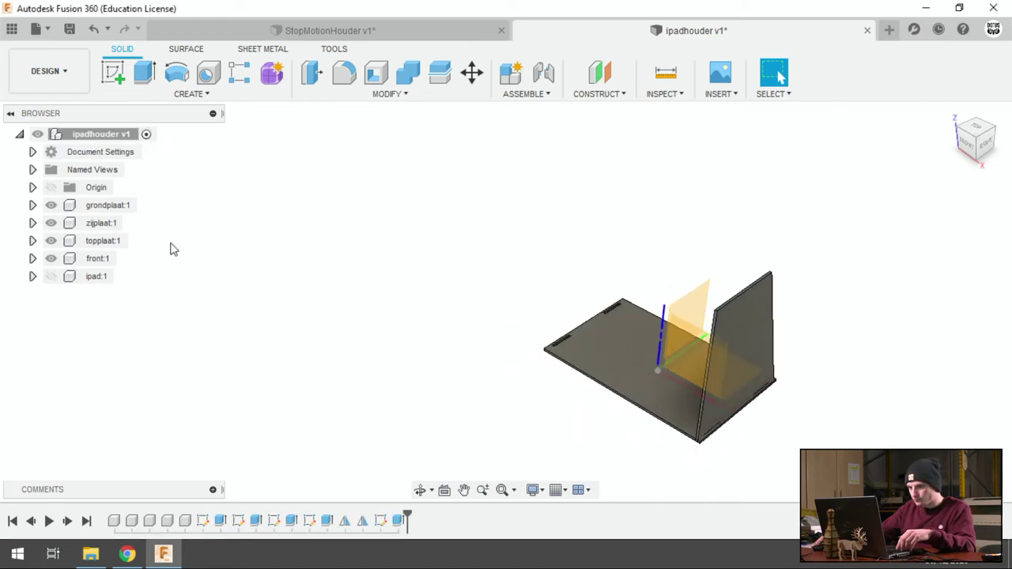
scroll(577, 378, up, 2)
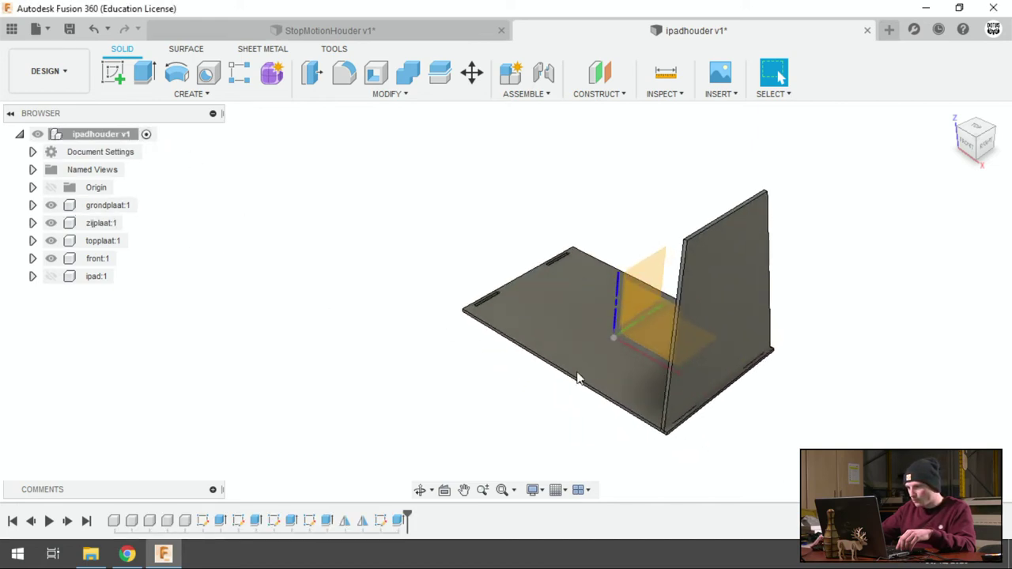
click(32, 205)
click(32, 205)
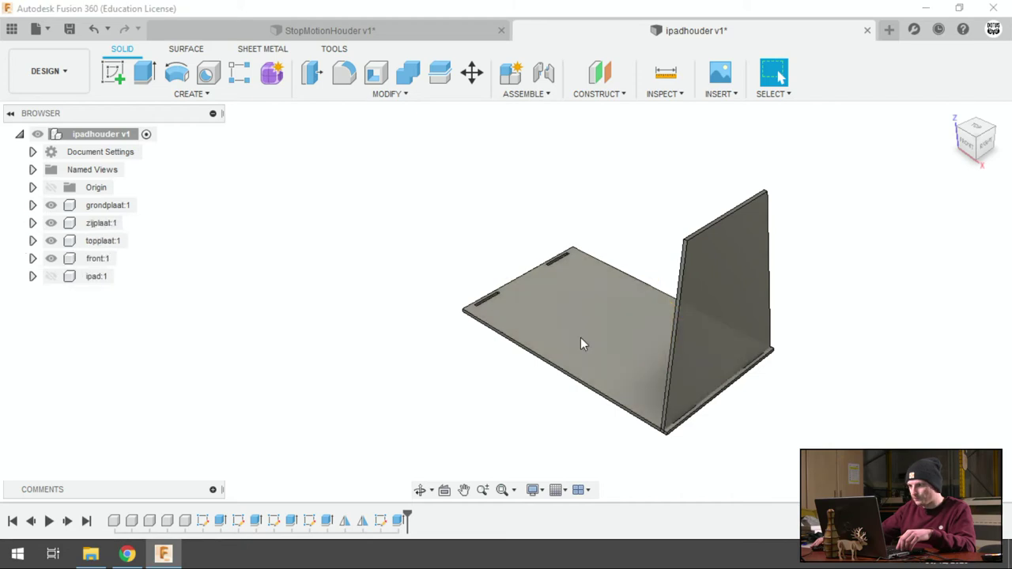
scroll(582, 343, down, 2)
scroll(696, 442, up, 3)
scroll(672, 417, up, 3)
mouse_move(669, 419)
shift+middle_down()
mouse_move(735, 348)
mouse_move(683, 411)
mouse_move(686, 428)
shift+middle_up()
scroll(686, 428, down, 2)
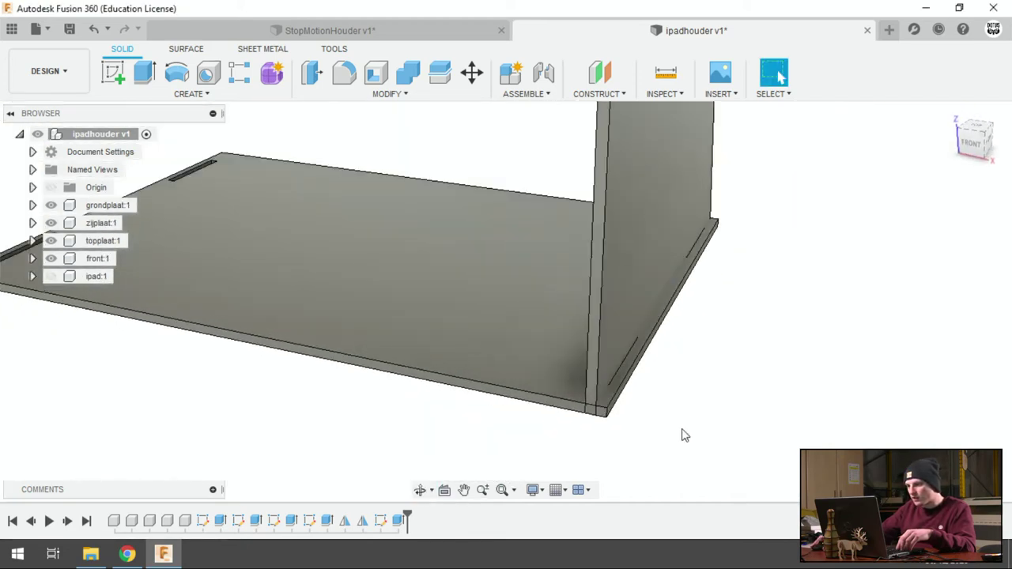
scroll(680, 431, down, 2)
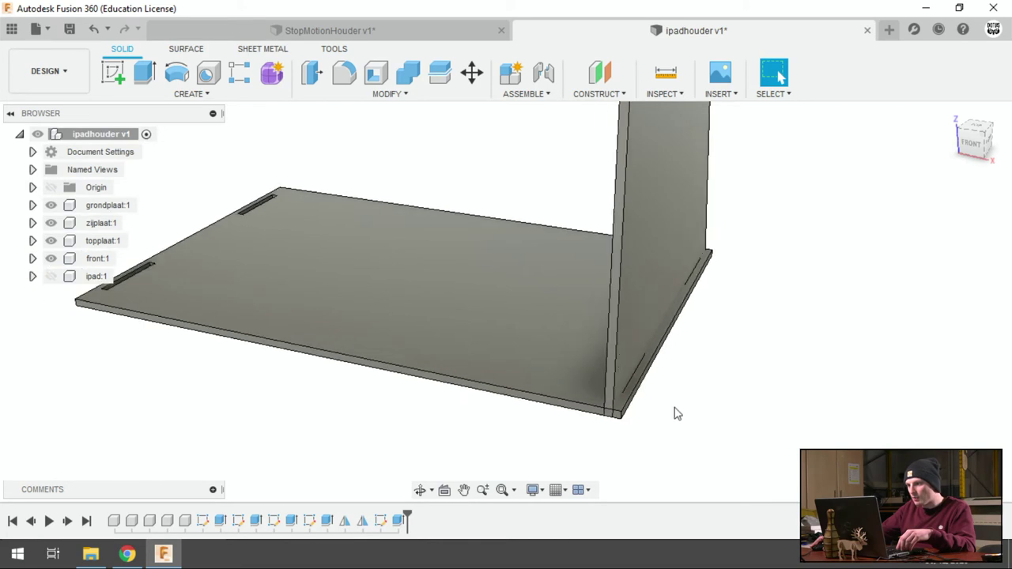
Step: Change the plaat parameter to 4 mm in Change Parameters and check the thinner plates
click(431, 96)
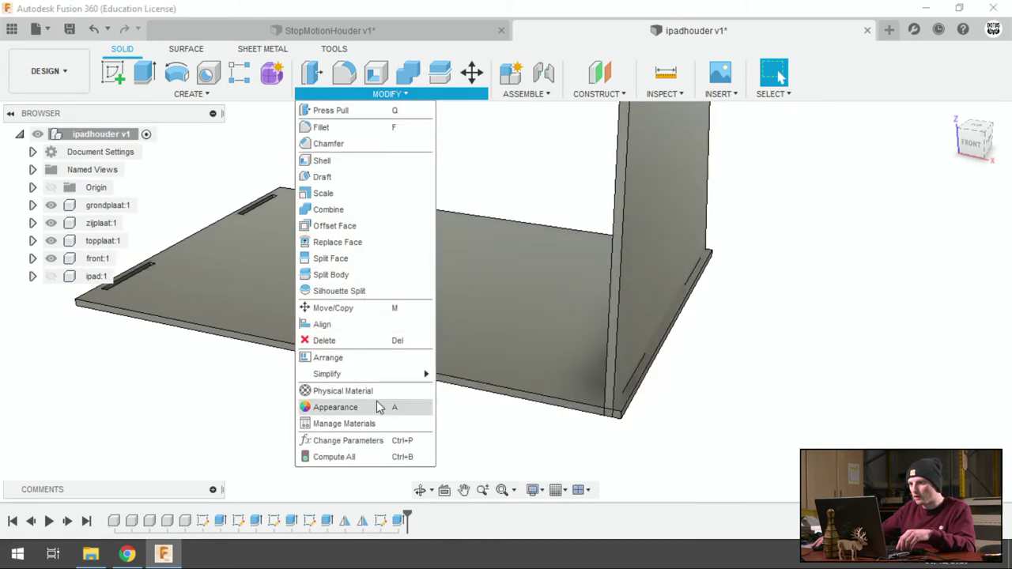
click(371, 441)
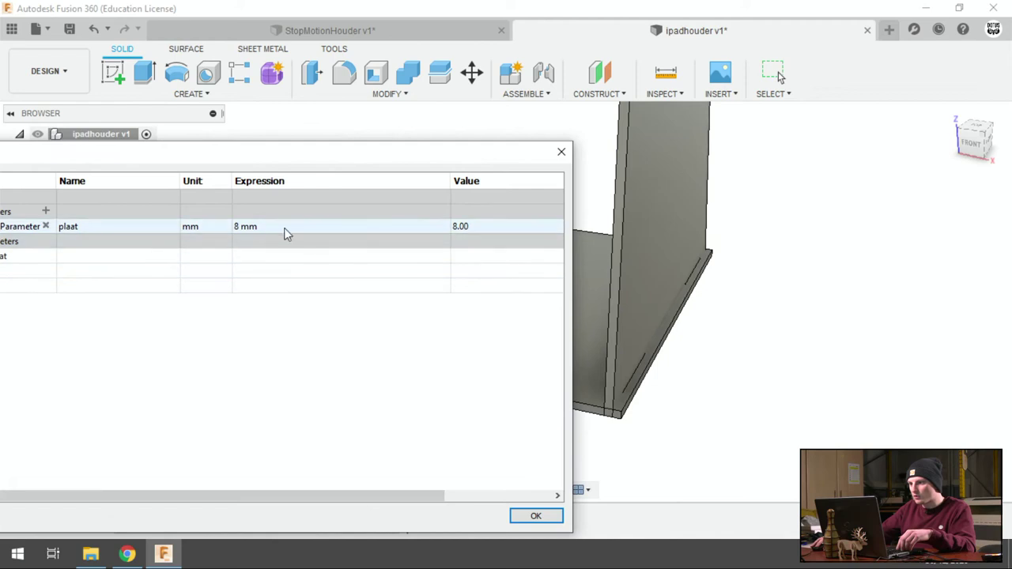
double_click(284, 229)
text(4)
key(Return)
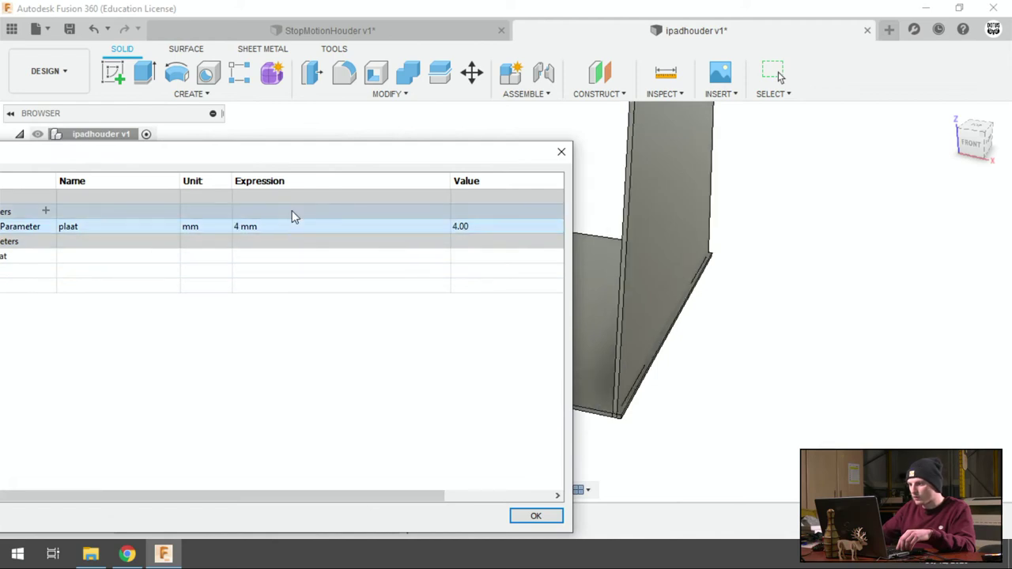
click(536, 515)
shift+drag(620, 484, 754, 367)
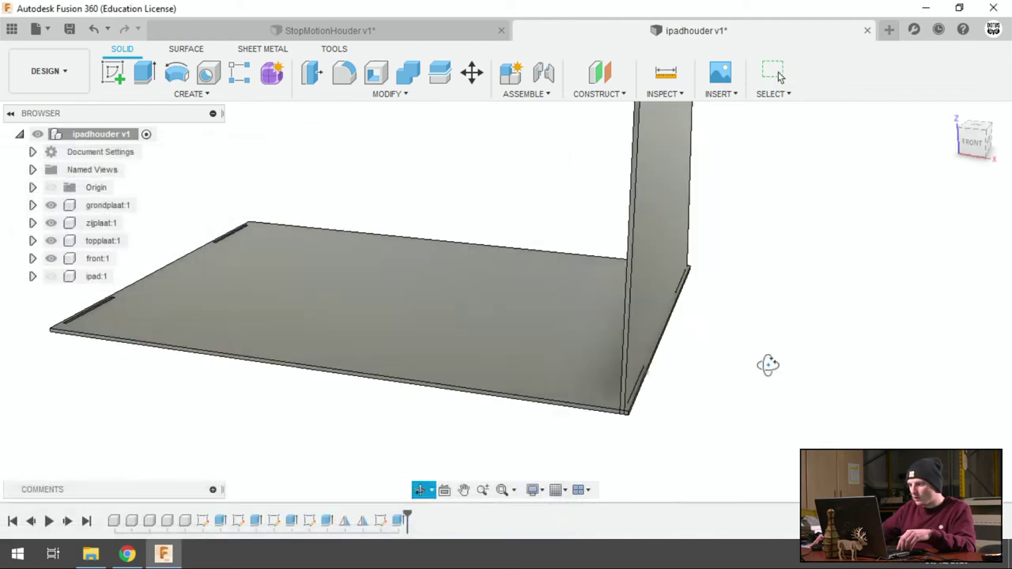
shift+middle_drag(754, 367, 644, 407)
scroll(641, 400, up, 2)
scroll(641, 395, up, 2)
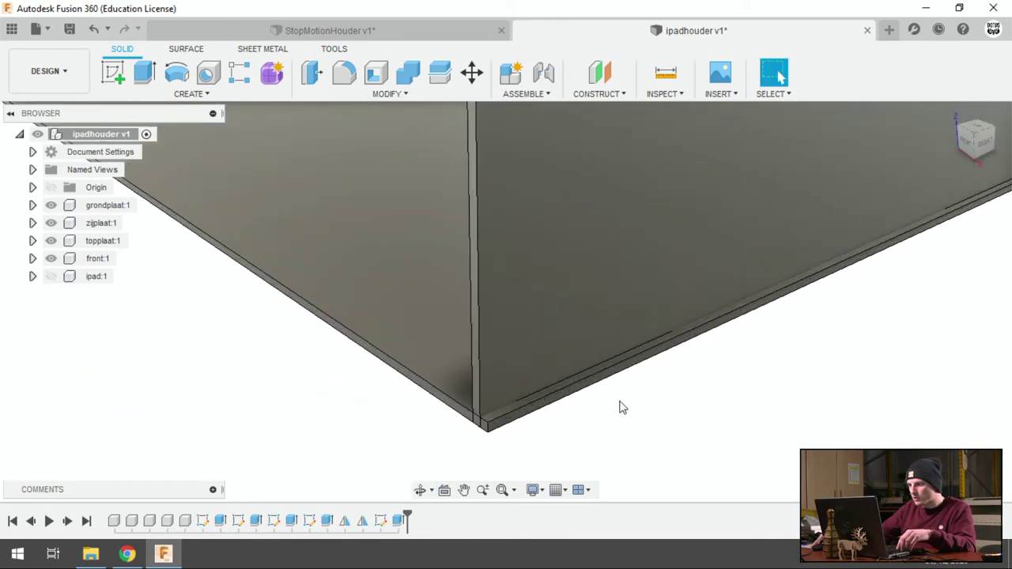
scroll(558, 436, down, 3)
scroll(587, 438, down, 2)
shift+middle_drag(693, 445, 645, 435)
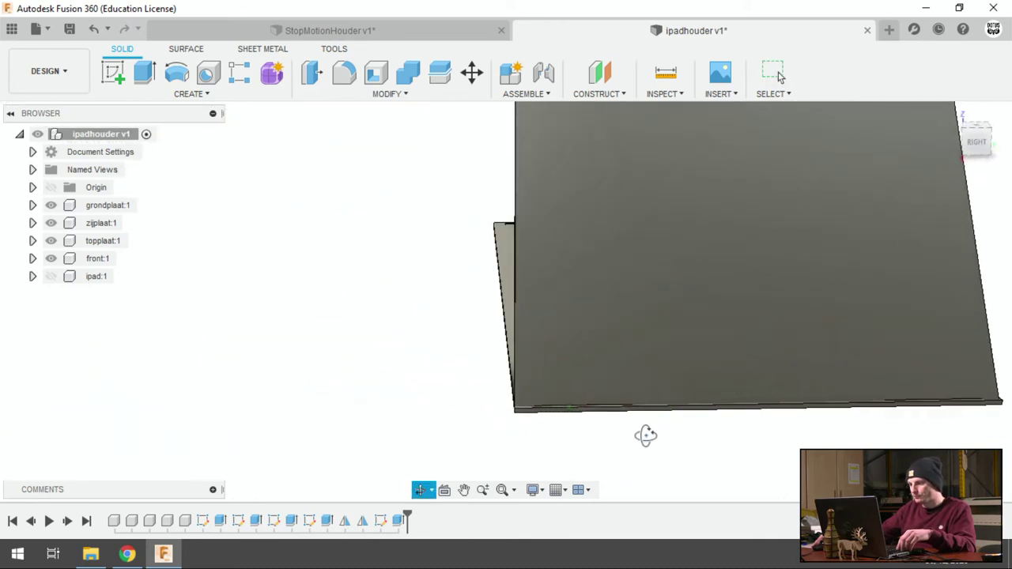
mouse_move(438, 400)
shift+middle_down()
mouse_move(476, 409)
mouse_move(709, 377)
mouse_move(802, 287)
shift+middle_up()
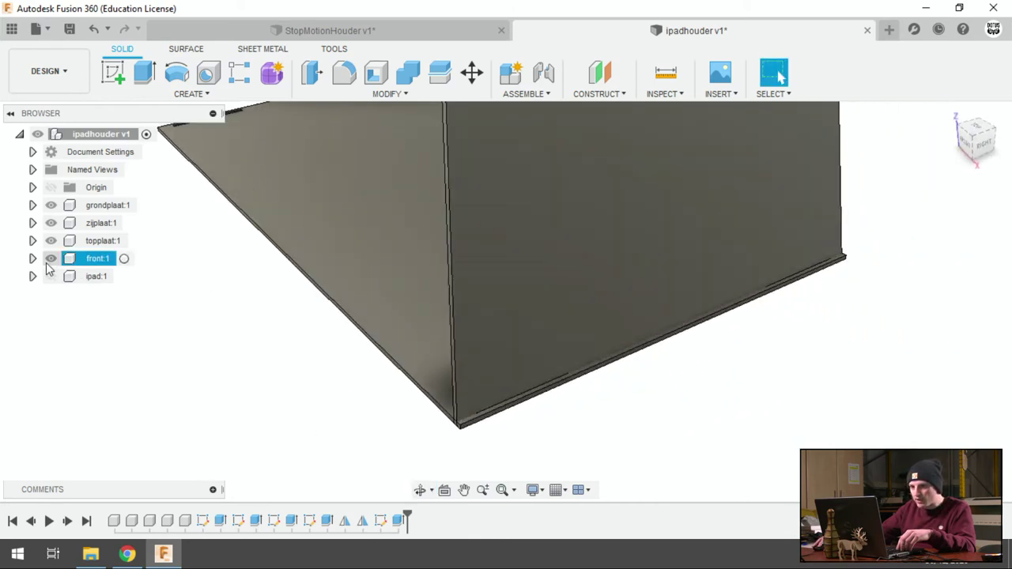
Step: Toggle the zijplaat and grondplaat visibility to inspect where the two plates meet
click(50, 223)
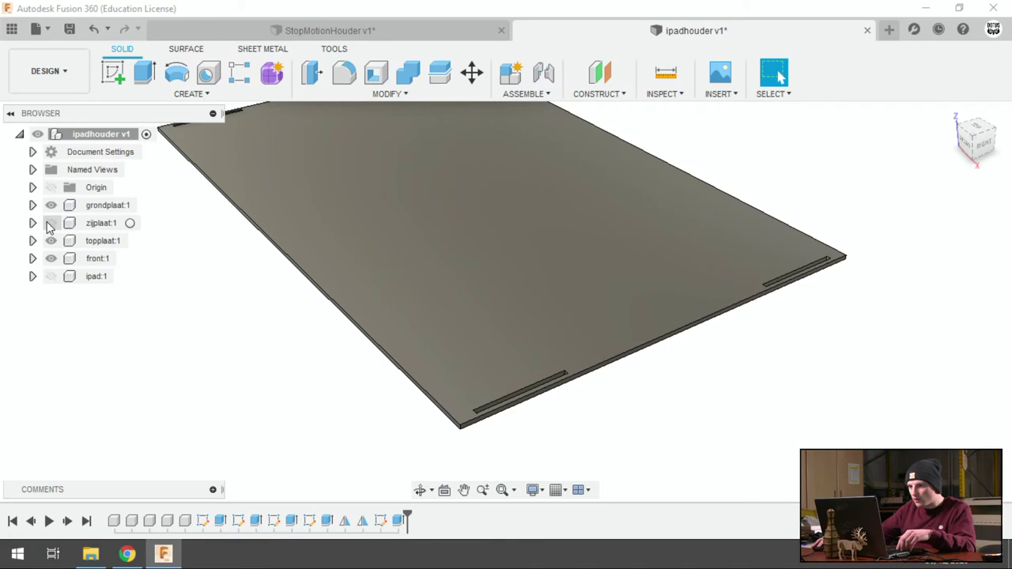
click(49, 223)
click(50, 206)
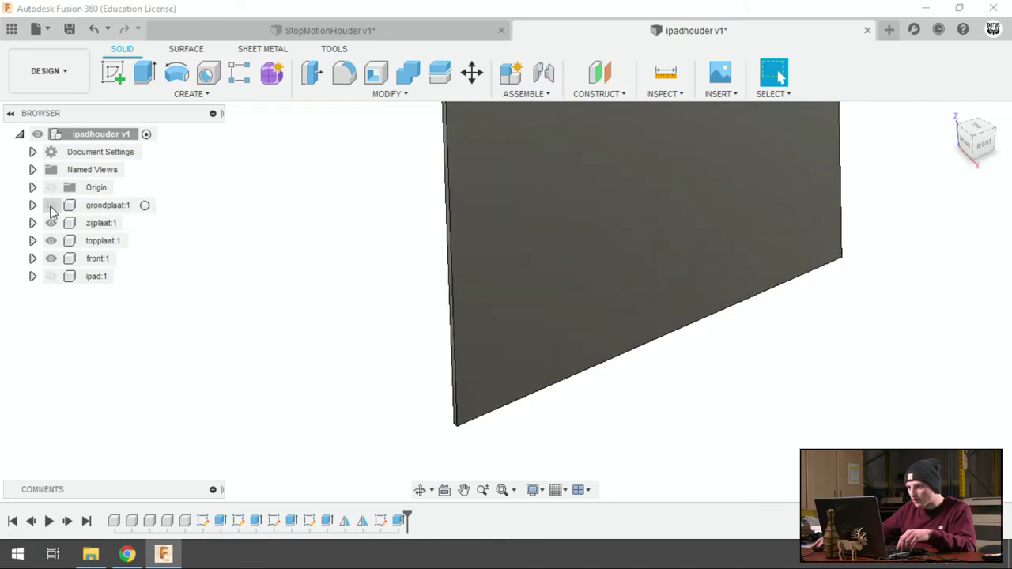
right_click(50, 210)
key(Escape)
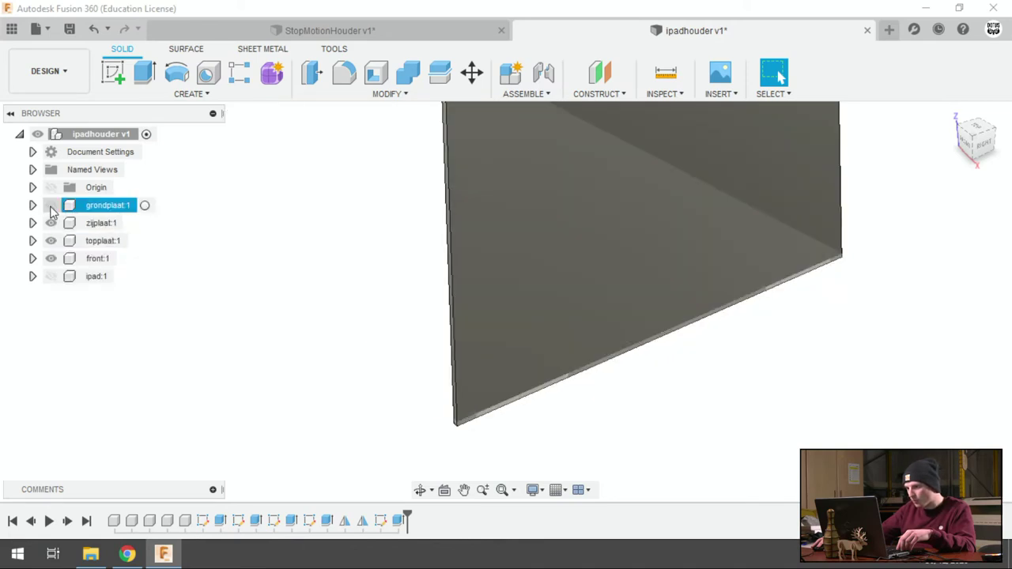
click(51, 206)
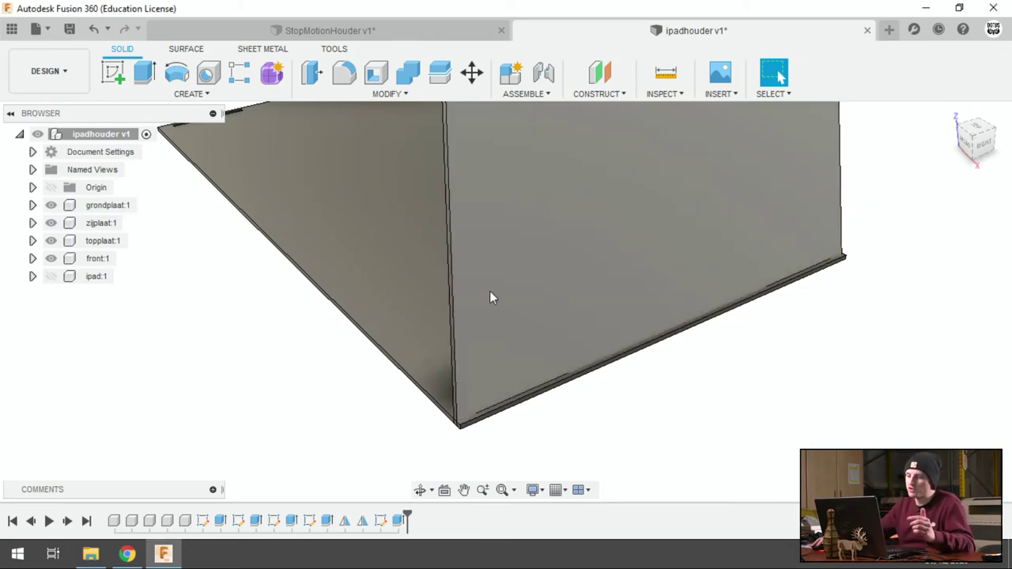
scroll(641, 400, up, 2)
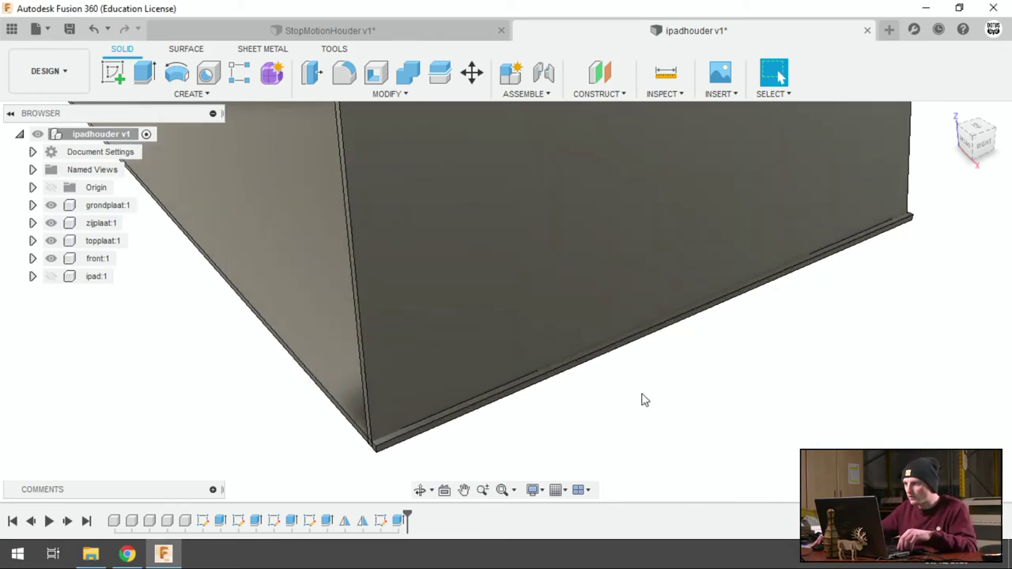
scroll(646, 405, down, 4)
shift+middle_drag(653, 388, 619, 198)
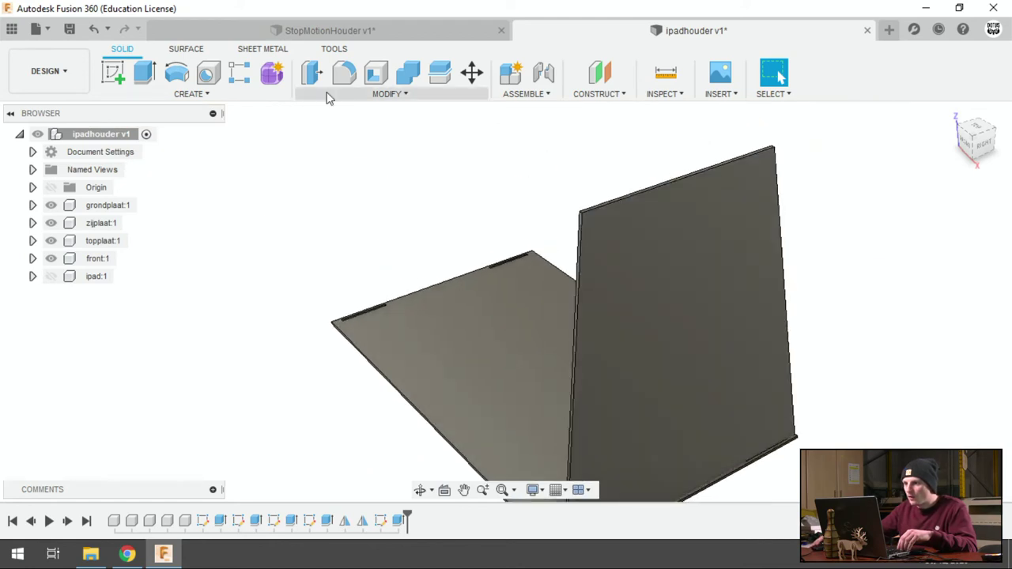
Step: Start a Combine between bodies and set its operation to Cut
click(383, 93)
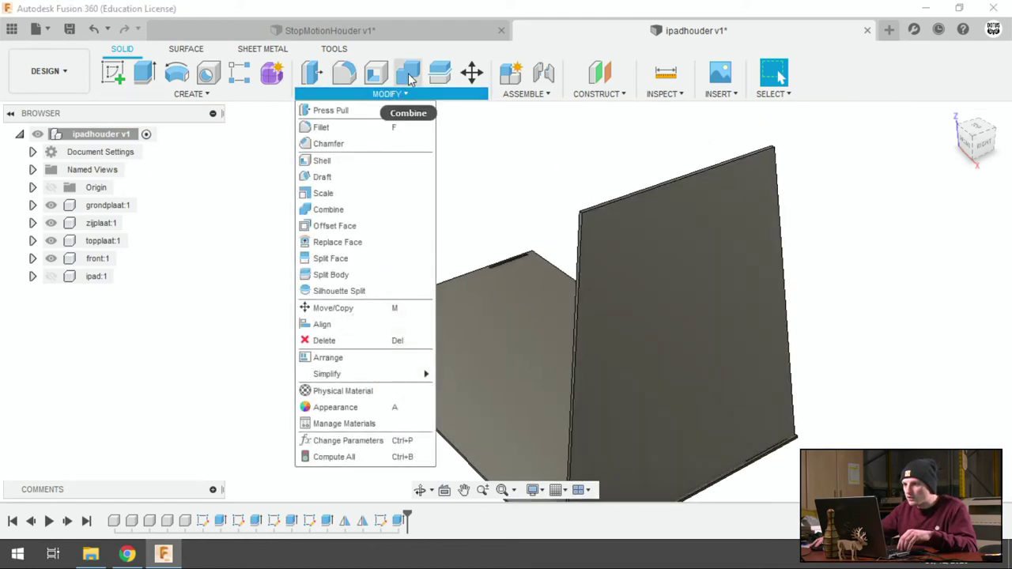
click(338, 210)
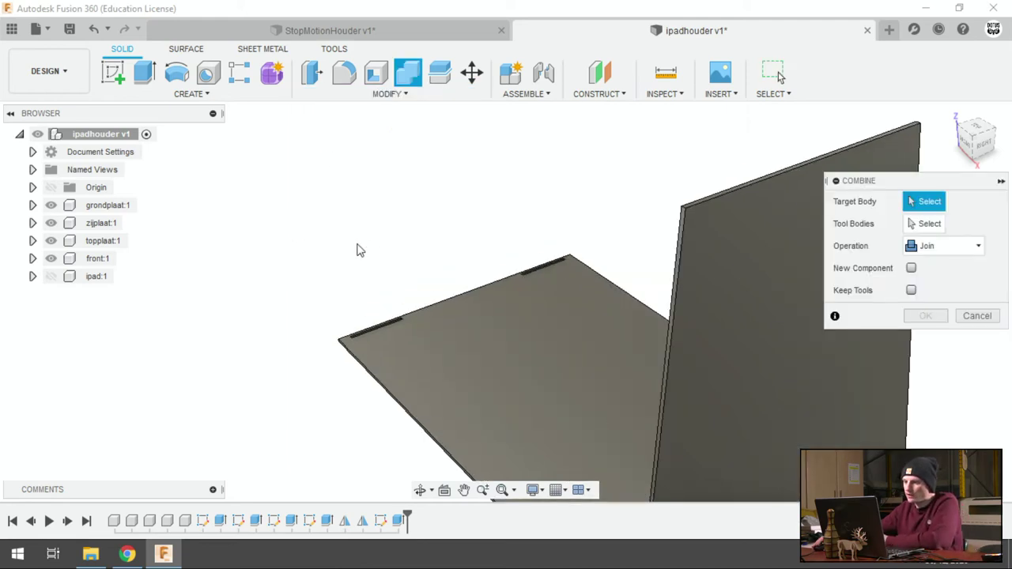
shift+middle_drag(288, 228, 376, 252)
shift+middle_drag(562, 255, 482, 251)
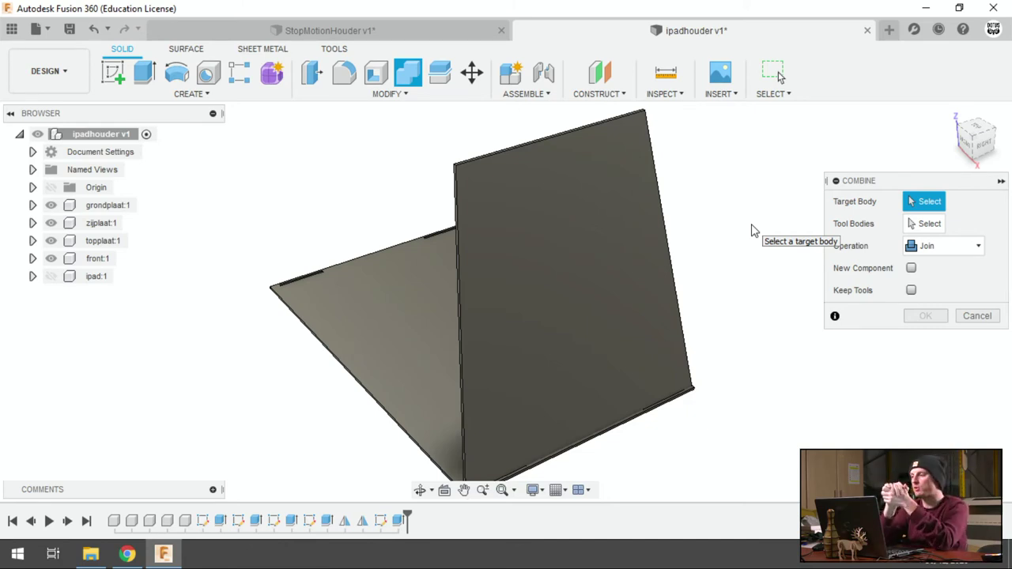
click(947, 248)
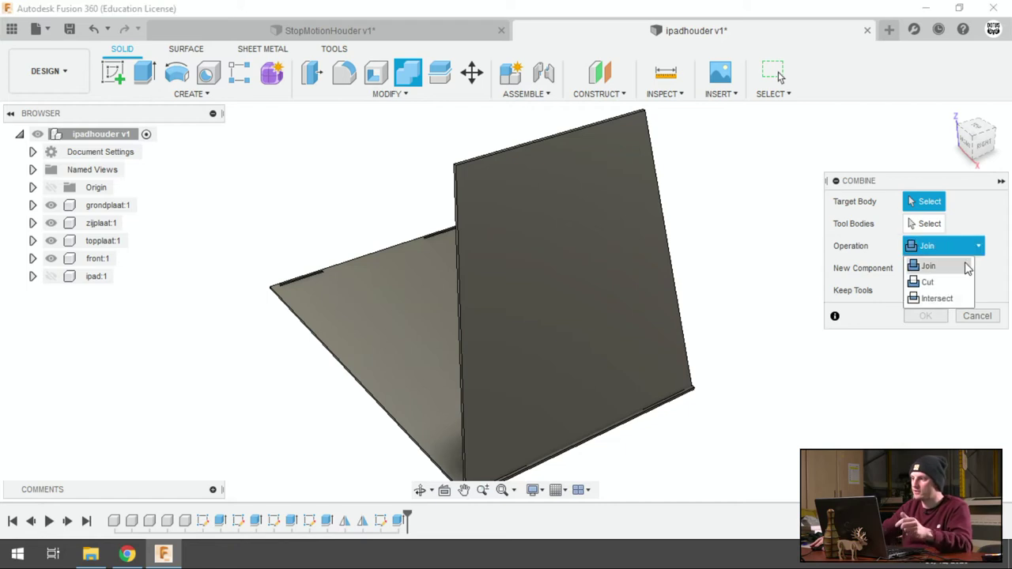
click(888, 272)
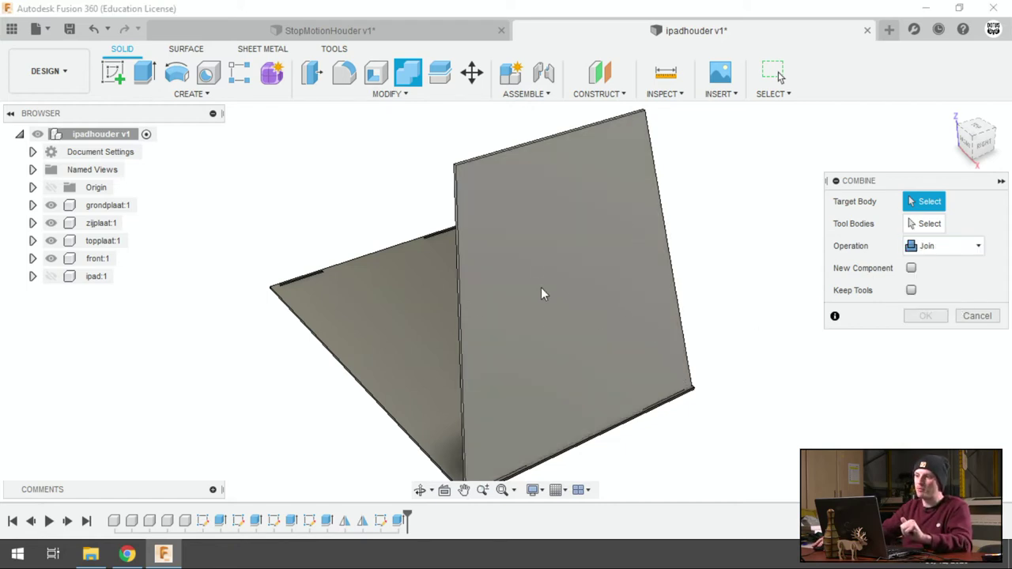
click(944, 246)
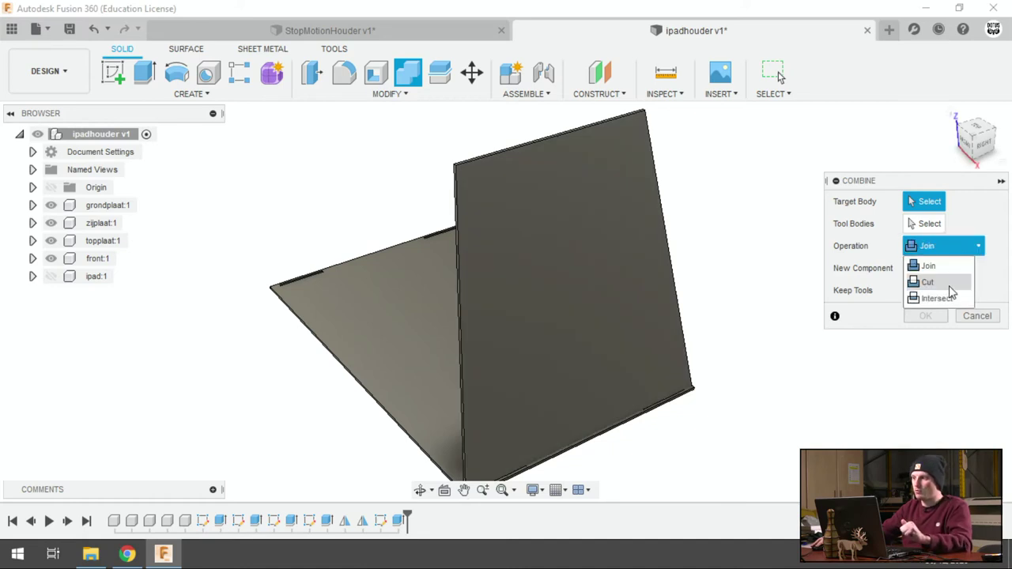
click(949, 283)
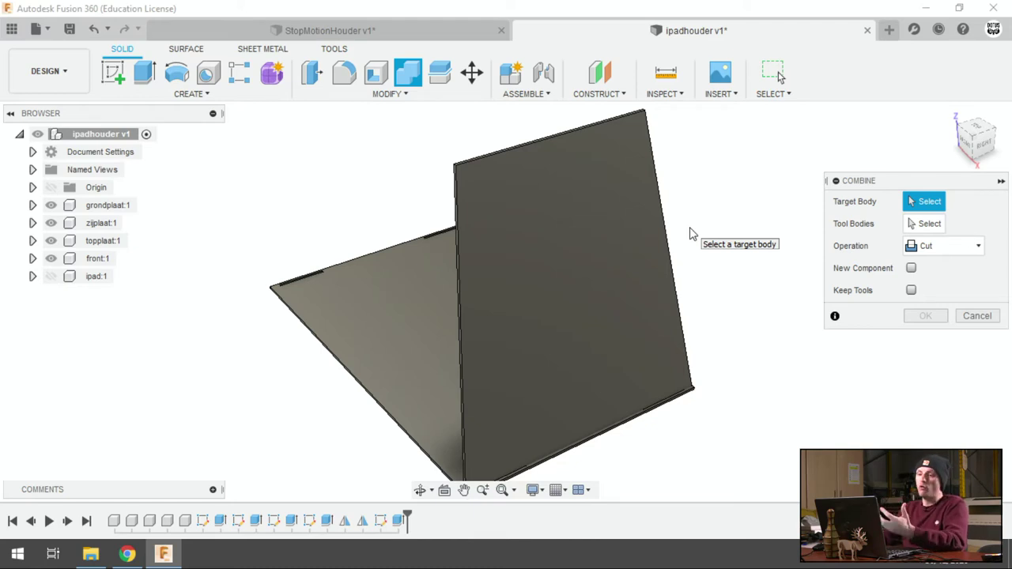
Step: Cut the upright plate using the base plate as the tool body
click(529, 231)
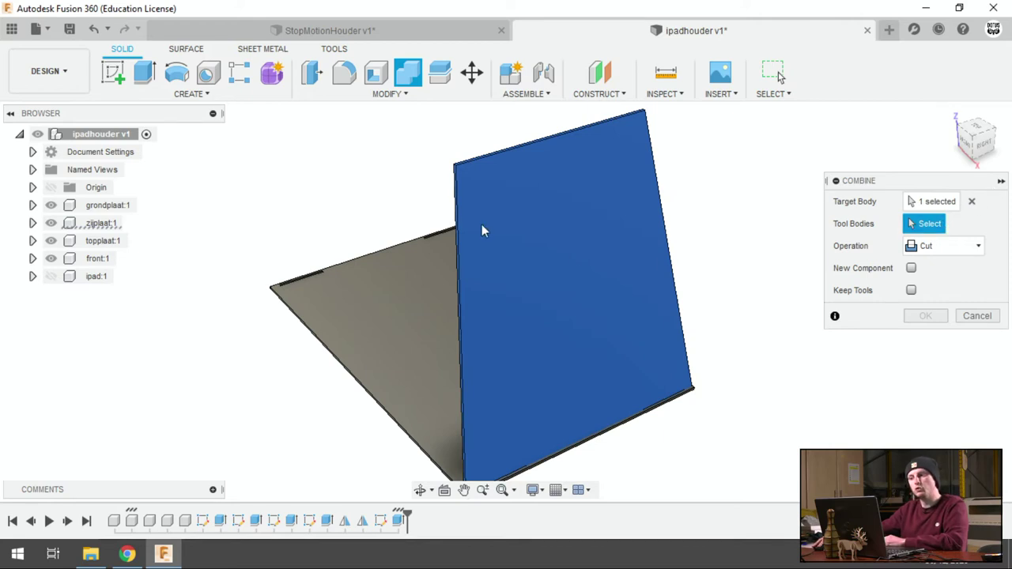
scroll(403, 176, up, 2)
scroll(434, 214, down, 3)
scroll(435, 214, down, 2)
scroll(418, 267, up, 1)
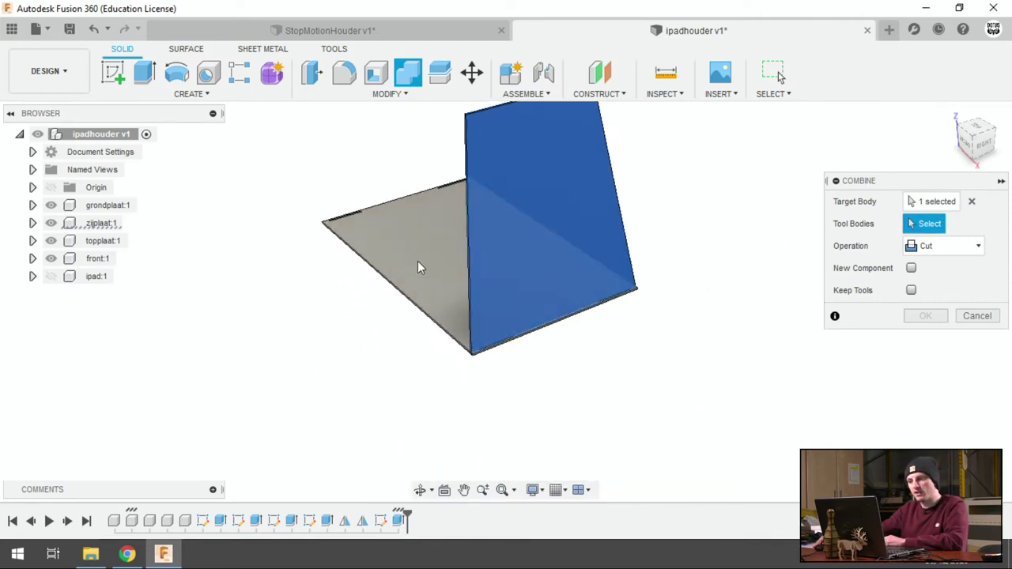
click(412, 244)
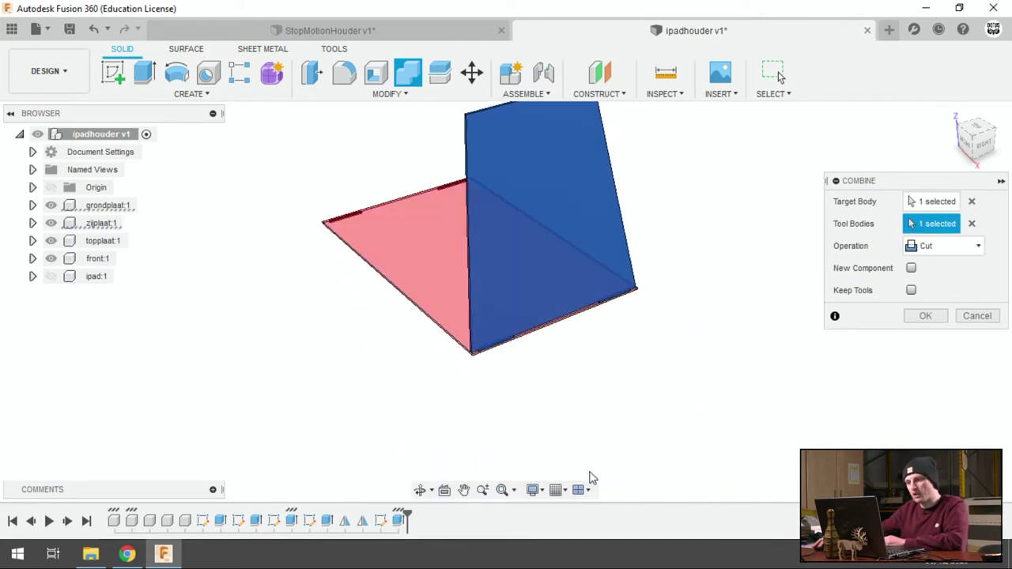
scroll(603, 348, down, 1)
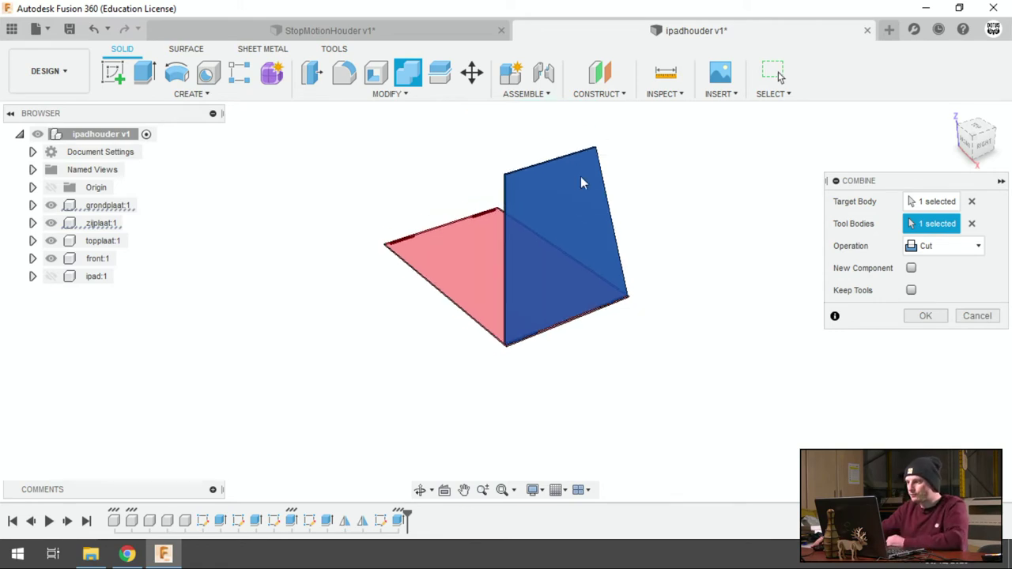
scroll(581, 177, up, 2)
scroll(577, 128, up, 1)
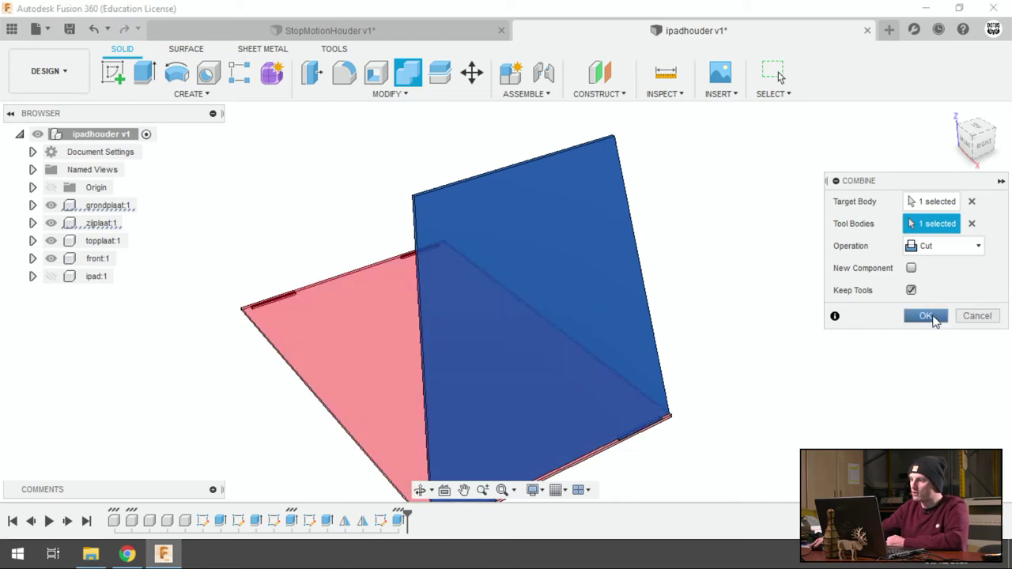
click(927, 315)
Step: Hide the base plate and view the new tabs on the upright plate's bottom edge
scroll(771, 312, up, 1)
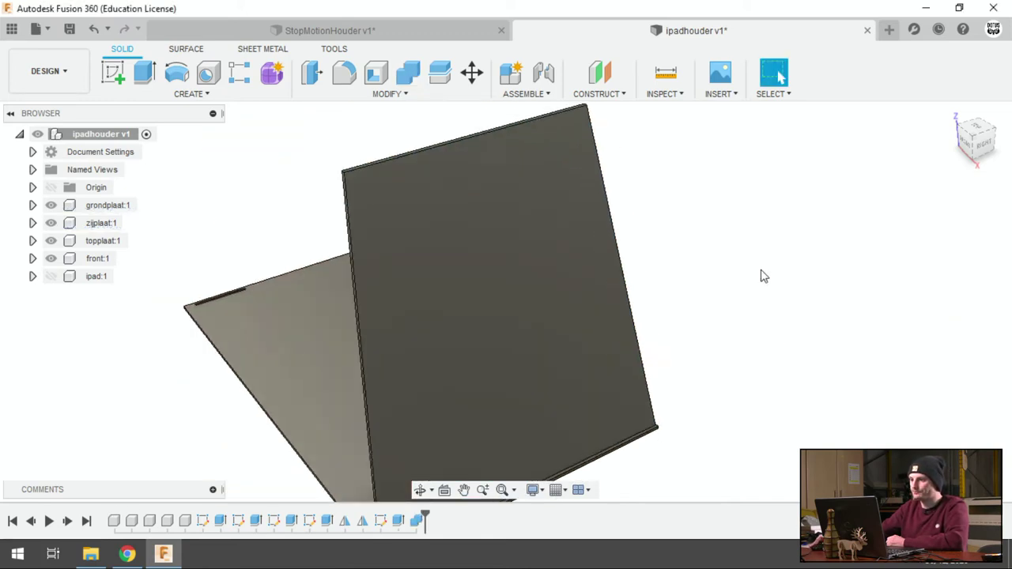
scroll(762, 275, down, 3)
scroll(347, 328, up, 2)
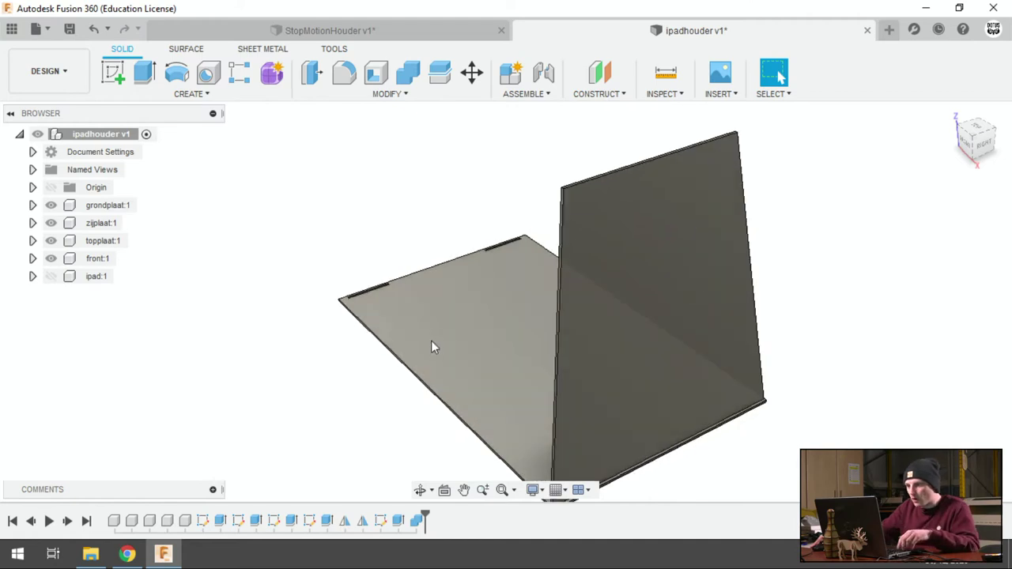
mouse_move(432, 345)
shift+middle_down()
mouse_move(299, 373)
mouse_move(473, 337)
mouse_move(521, 405)
mouse_move(519, 362)
mouse_move(646, 471)
shift+middle_up()
scroll(646, 471, up, 3)
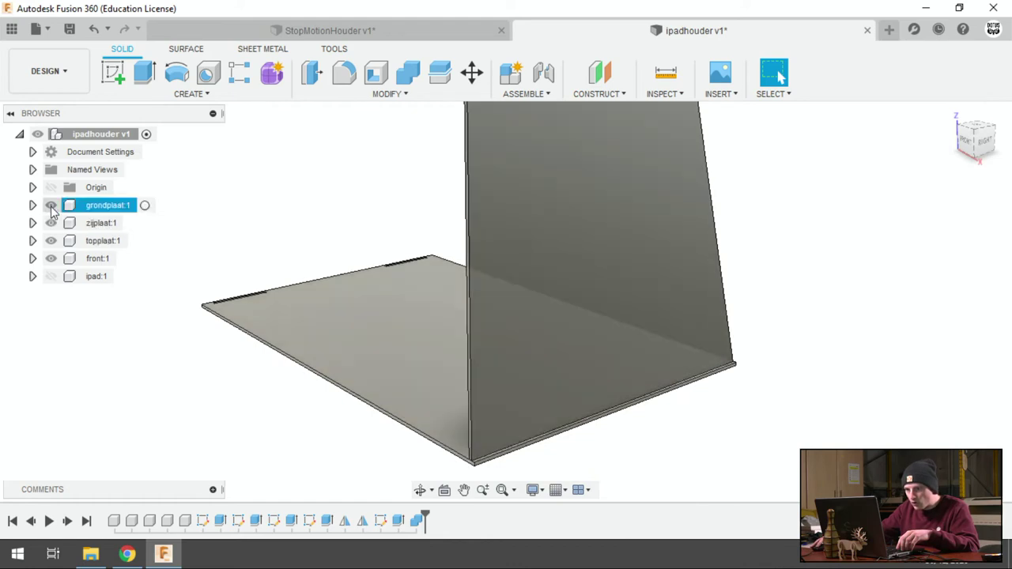
click(50, 205)
mouse_move(583, 416)
shift+middle_down()
mouse_move(562, 377)
mouse_move(556, 440)
mouse_move(544, 439)
shift+middle_up()
scroll(480, 427, up, 4)
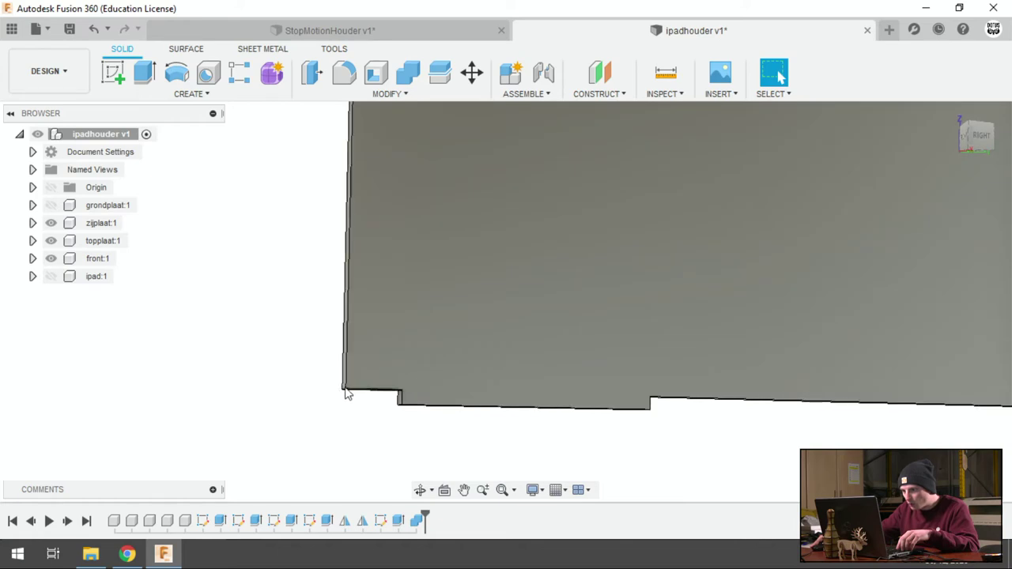
scroll(411, 401, down, 1)
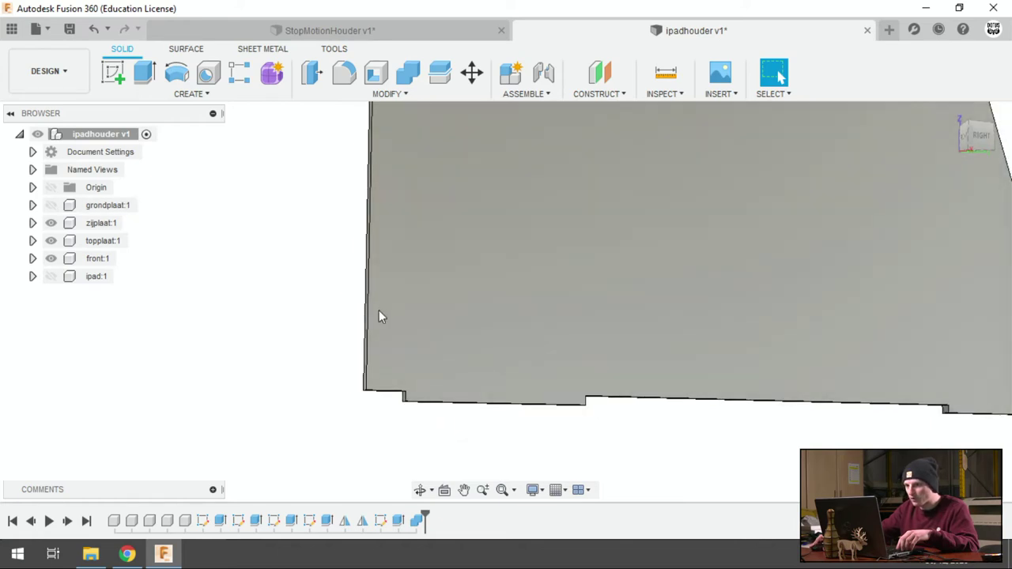
mouse_move(379, 310)
shift+middle_down()
mouse_move(403, 321)
mouse_move(248, 300)
shift+middle_up()
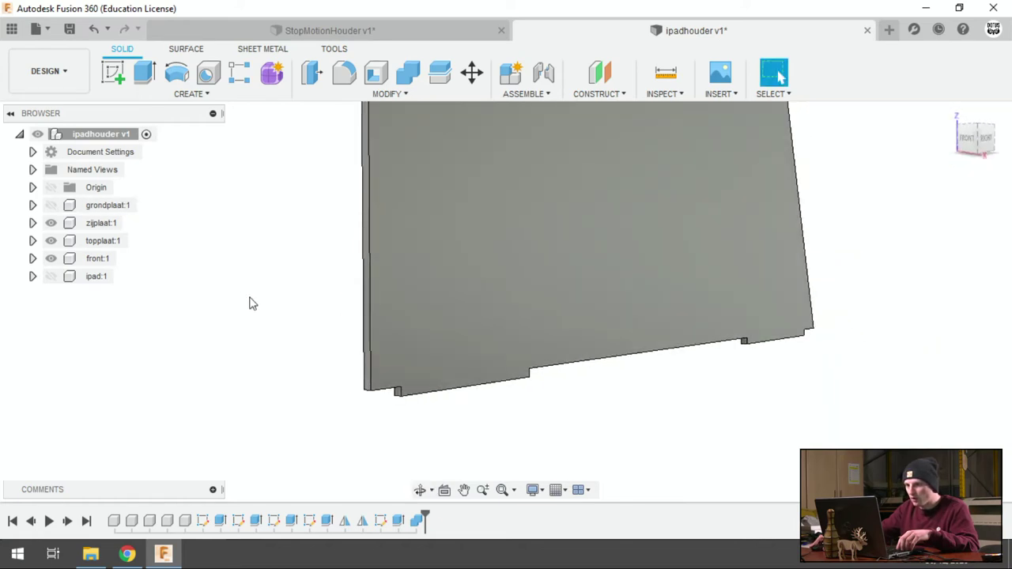
click(52, 206)
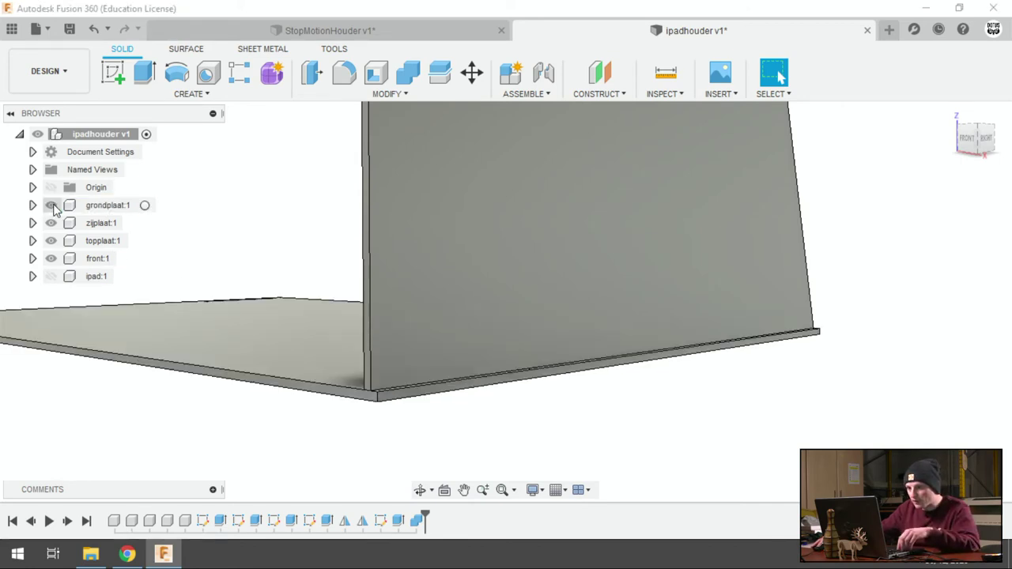
click(52, 205)
click(51, 223)
click(51, 223)
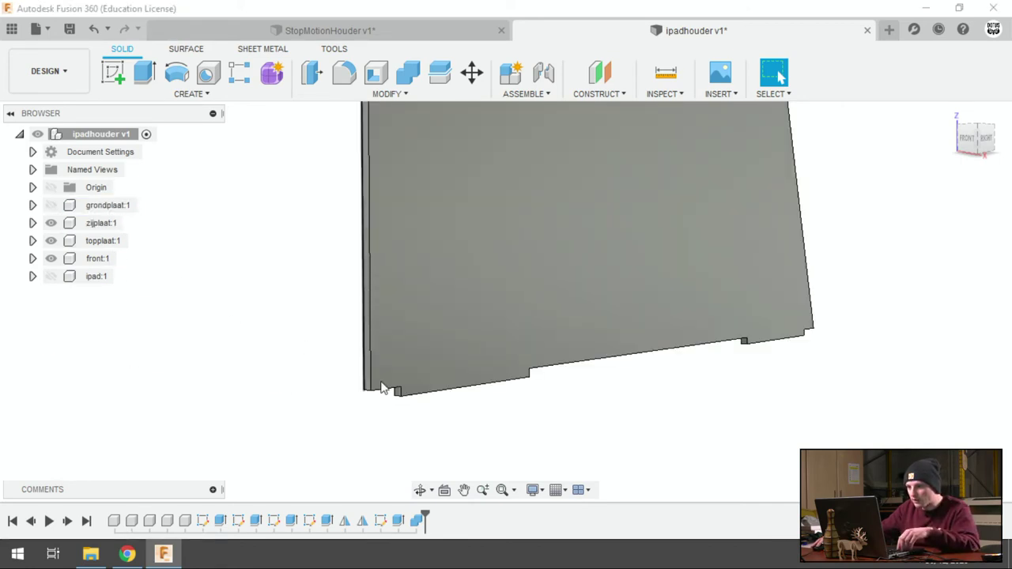
click(52, 206)
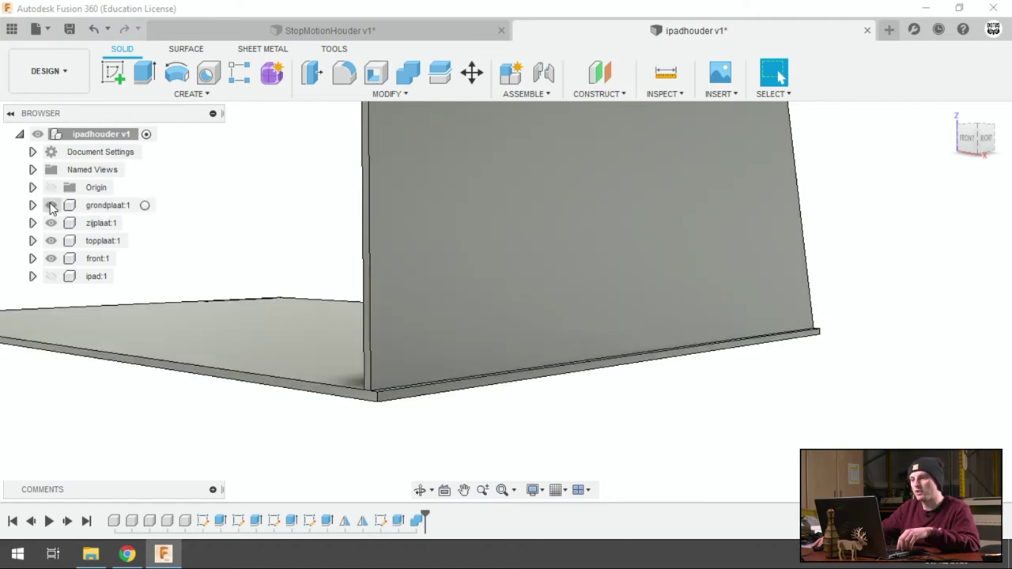
mouse_move(183, 247)
shift+middle_down()
mouse_move(242, 289)
mouse_move(233, 215)
shift+middle_up()
scroll(354, 205, down, 5)
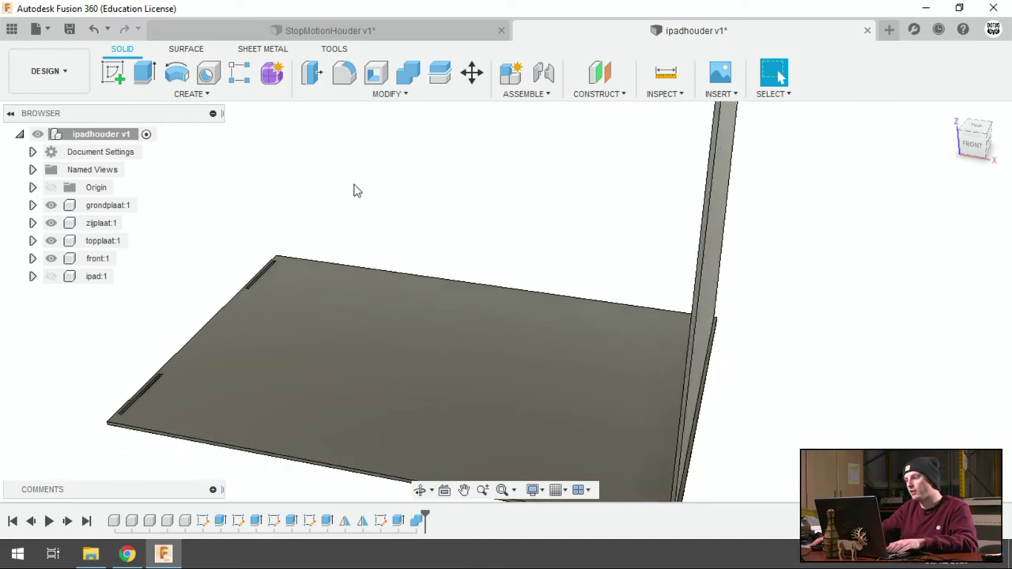
scroll(357, 191, down, 2)
mouse_move(659, 379)
shift+middle_down()
mouse_move(639, 366)
mouse_move(809, 343)
shift+middle_up()
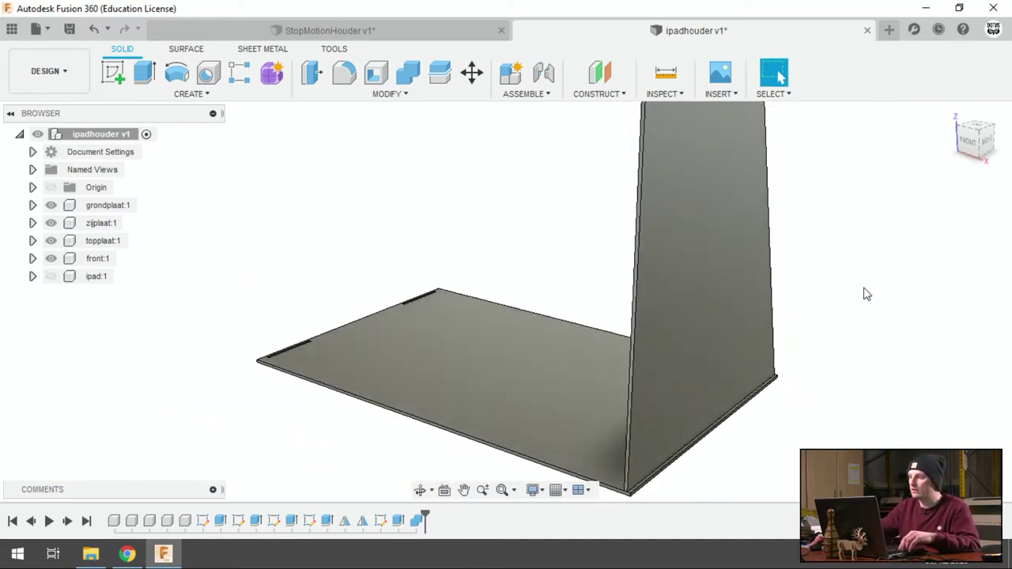
mouse_move(866, 294)
shift+middle_down()
mouse_move(773, 378)
mouse_move(802, 283)
shift+middle_up()
mouse_move(786, 198)
shift+middle_down()
mouse_move(775, 229)
mouse_move(798, 237)
shift+middle_up()
mouse_move(725, 203)
shift+middle_down()
mouse_move(725, 158)
mouse_move(815, 240)
mouse_move(766, 204)
mouse_move(791, 196)
mouse_move(715, 244)
shift+middle_up()
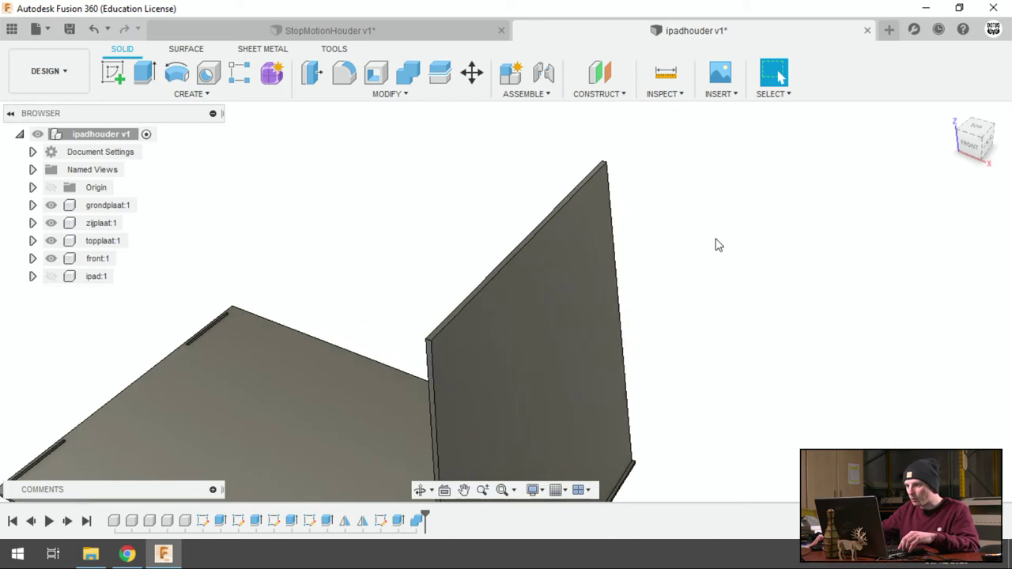
Step: Sketch a thin rectangle on the upright plate's thin edge face
click(115, 75)
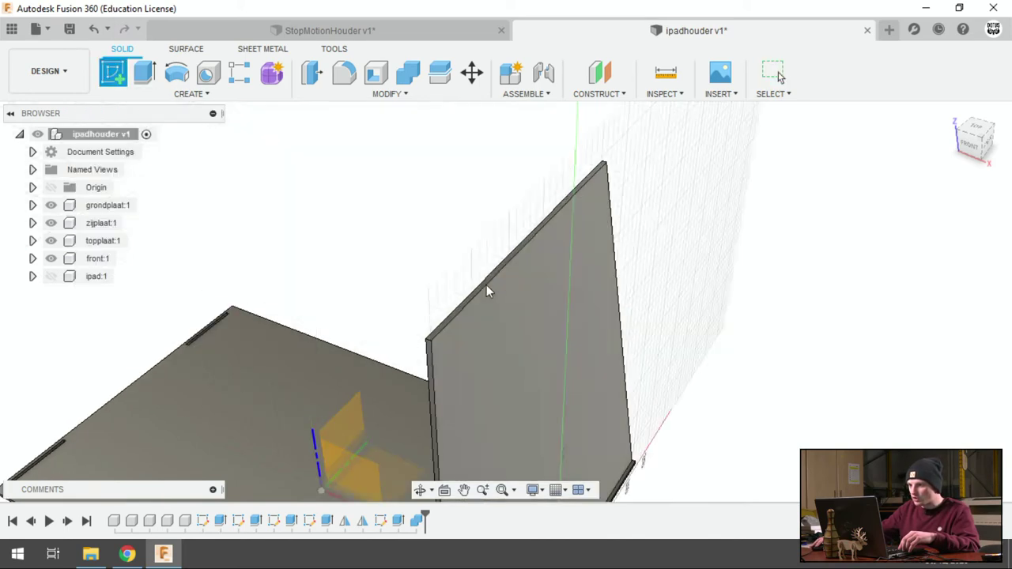
scroll(481, 285, up, 3)
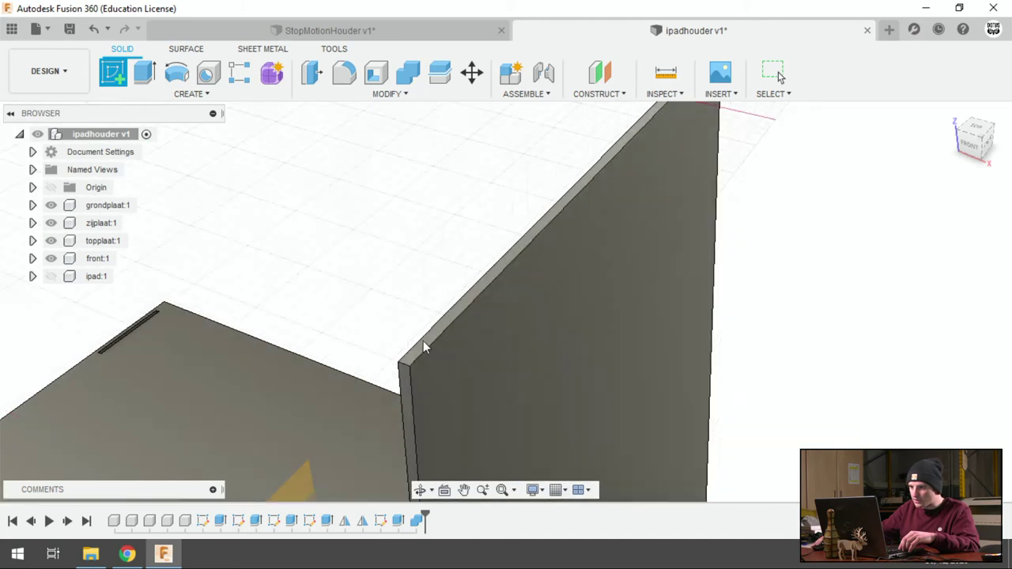
click(421, 341)
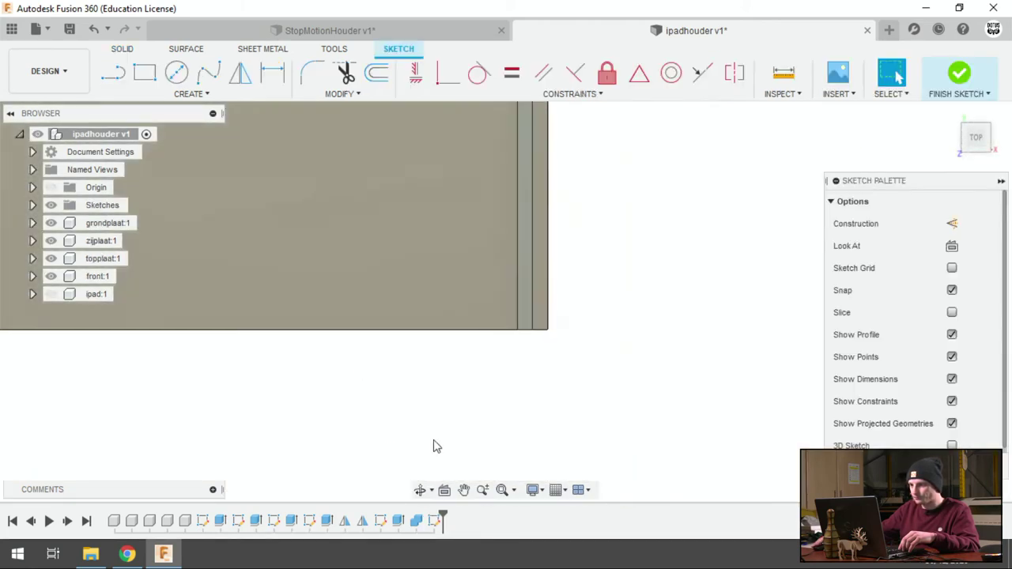
click(145, 73)
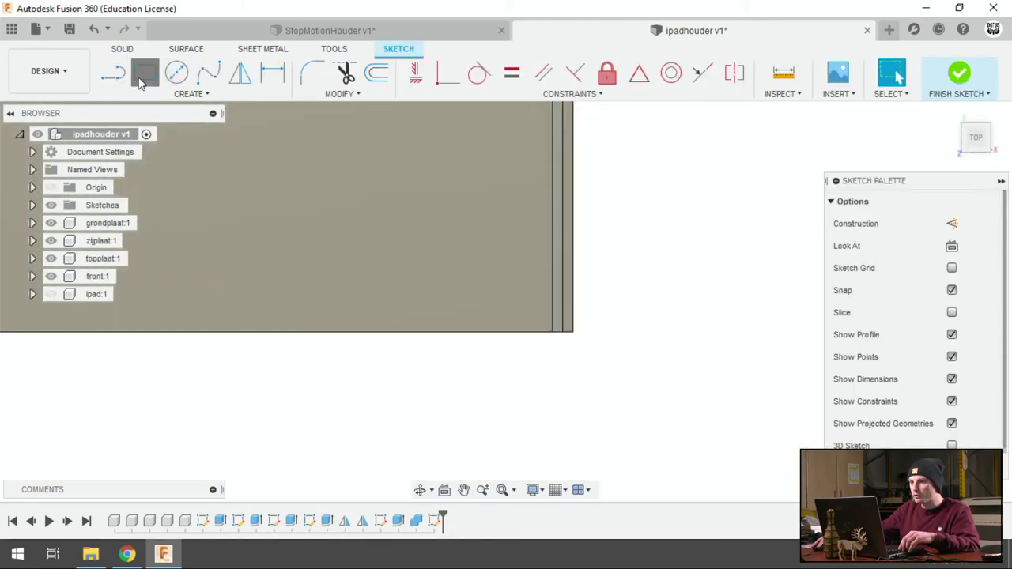
click(556, 311)
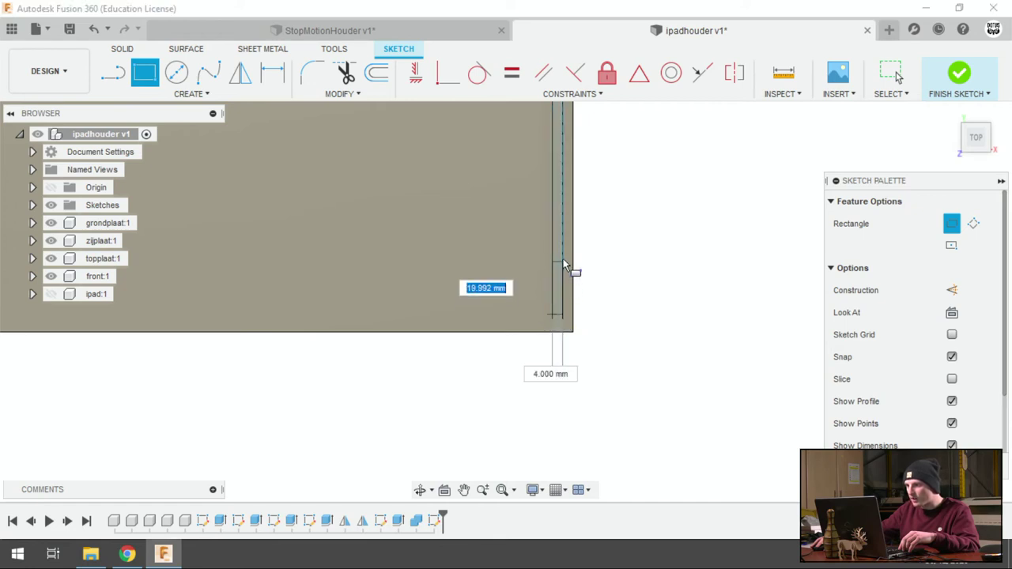
click(562, 245)
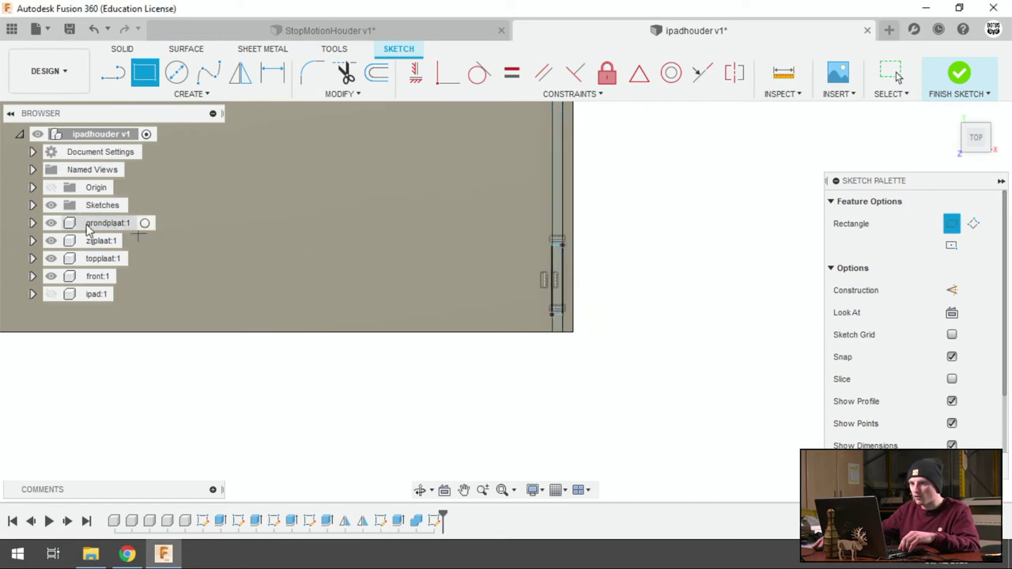
scroll(621, 257, down, 1)
scroll(619, 249, up, 1)
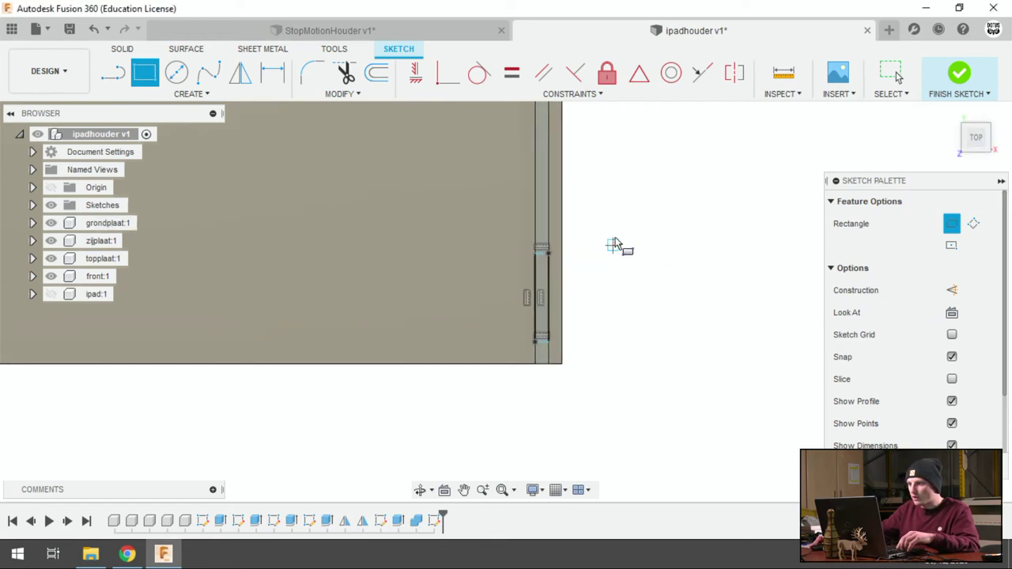
scroll(609, 292, up, 1)
Step: Dimension the rectangle's bottom line to the plate's bottom edge as plaat
key(d)
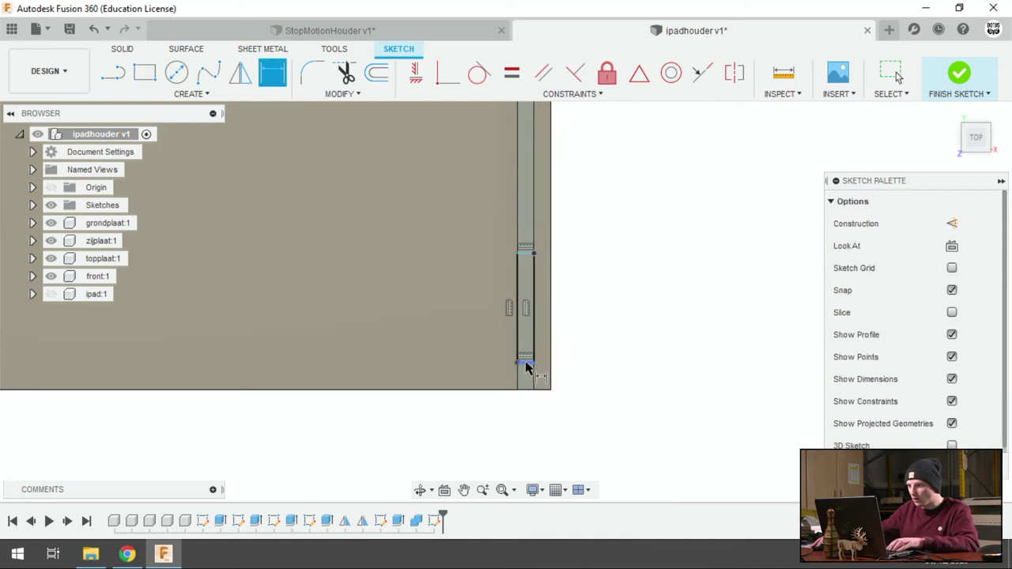
click(527, 364)
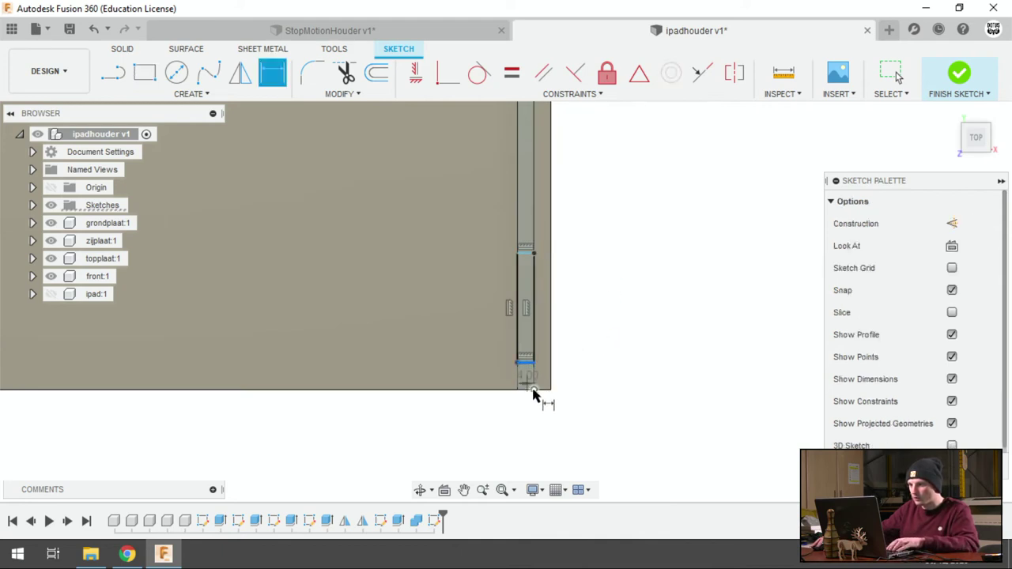
click(532, 390)
click(632, 362)
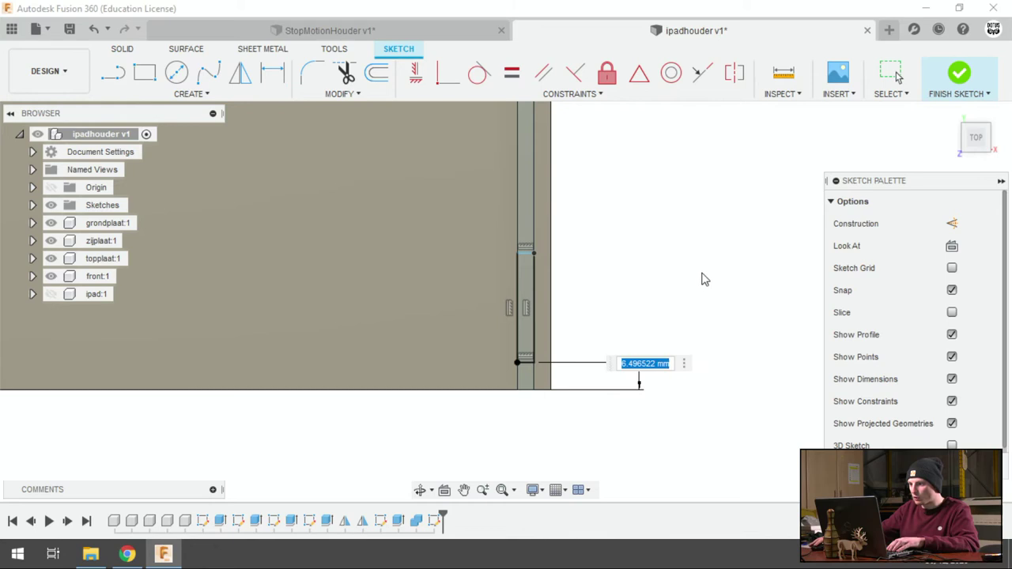
text(pl)
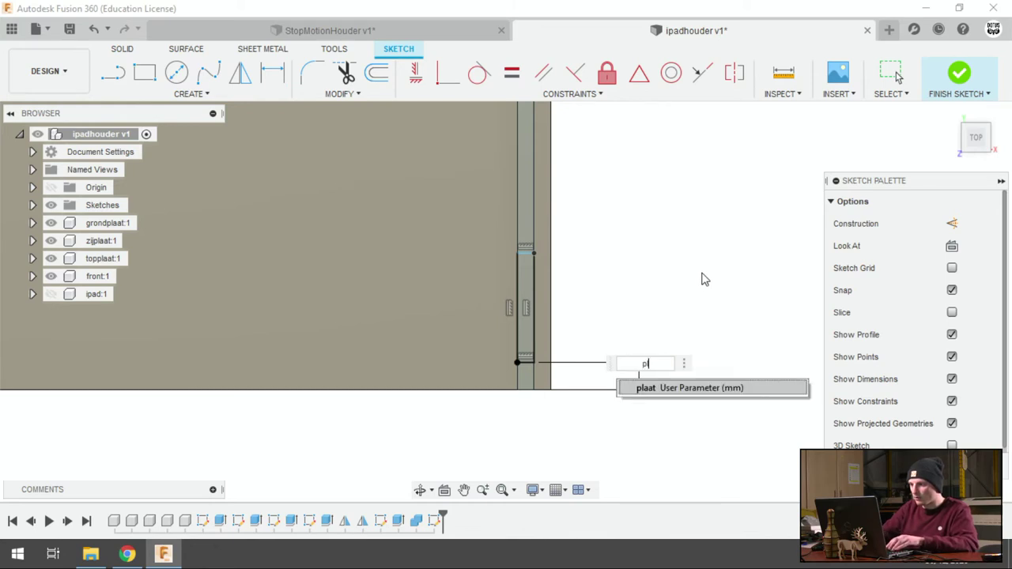
key(Return)
key(Return)
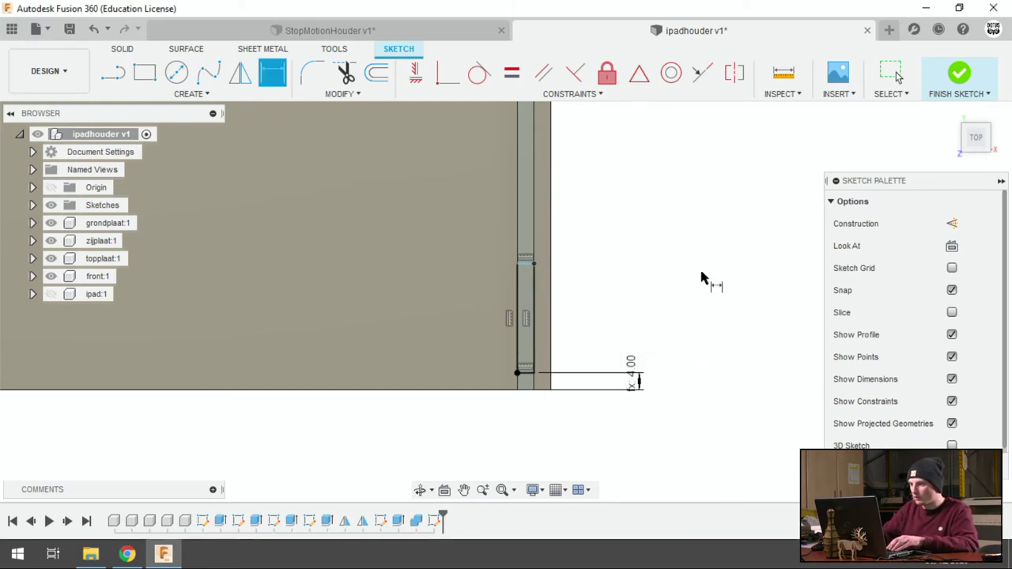
Step: Give the tab a 20 mm length dimension and finish the sketch
click(524, 265)
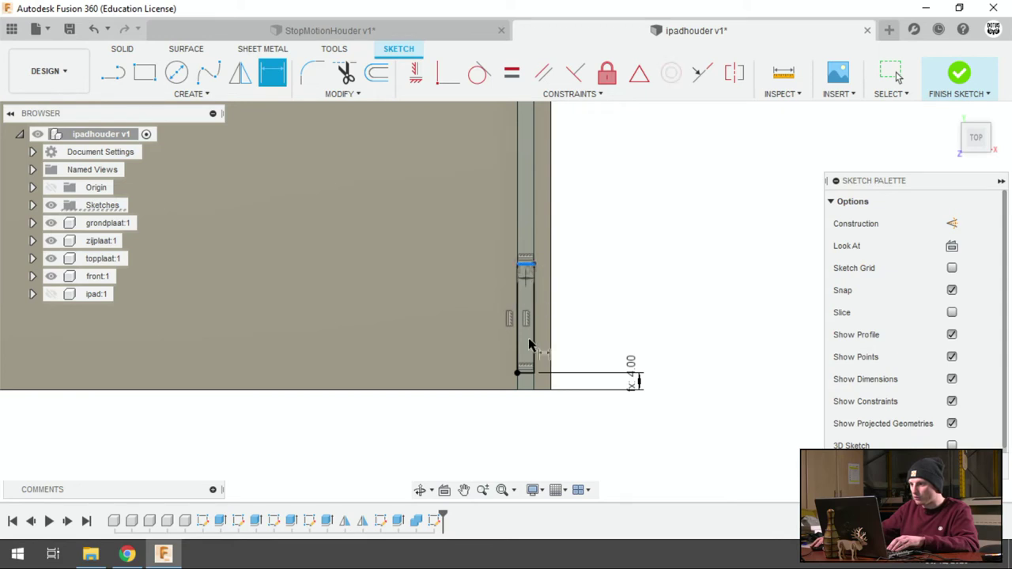
click(536, 372)
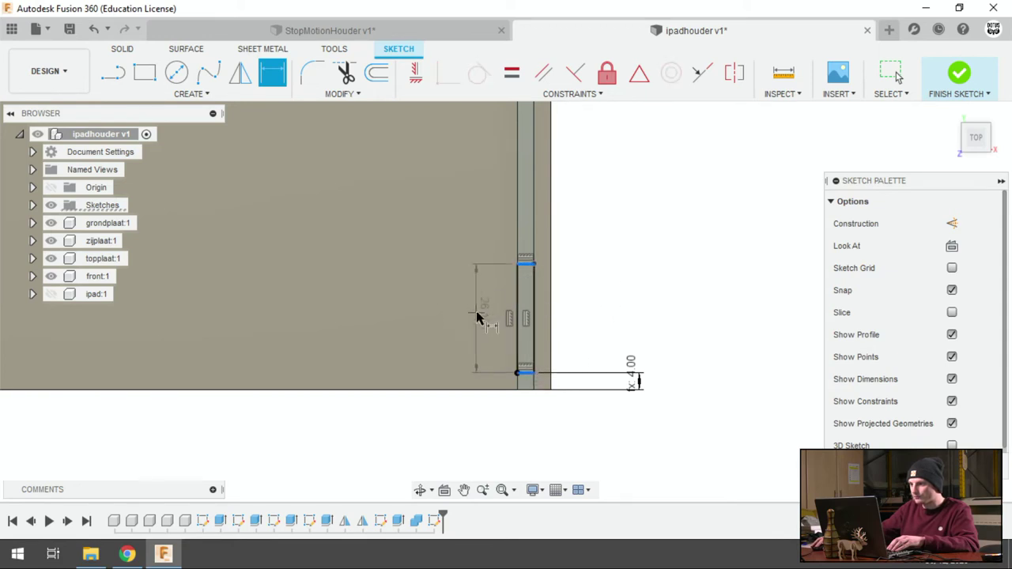
click(477, 313)
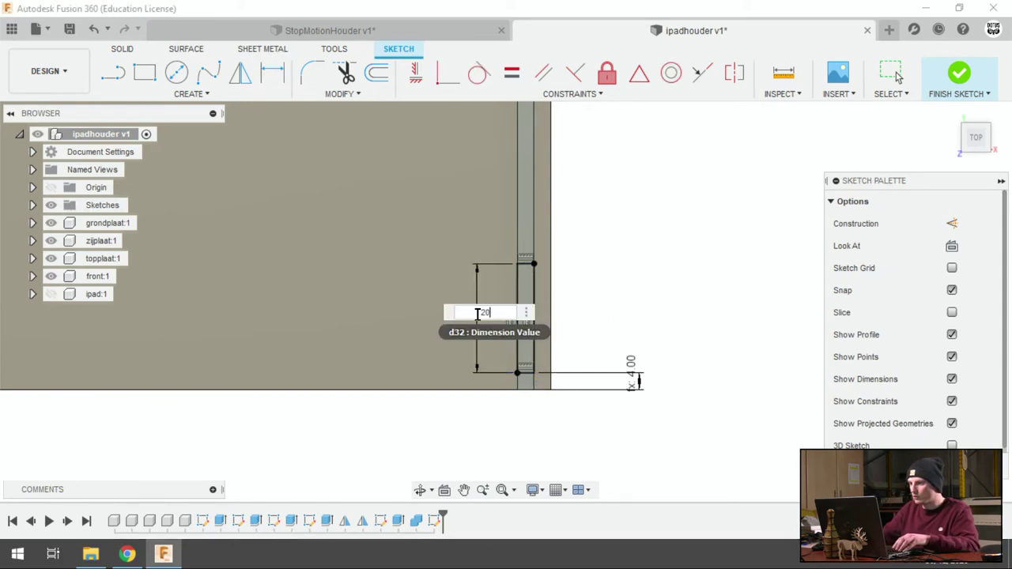
key(Return)
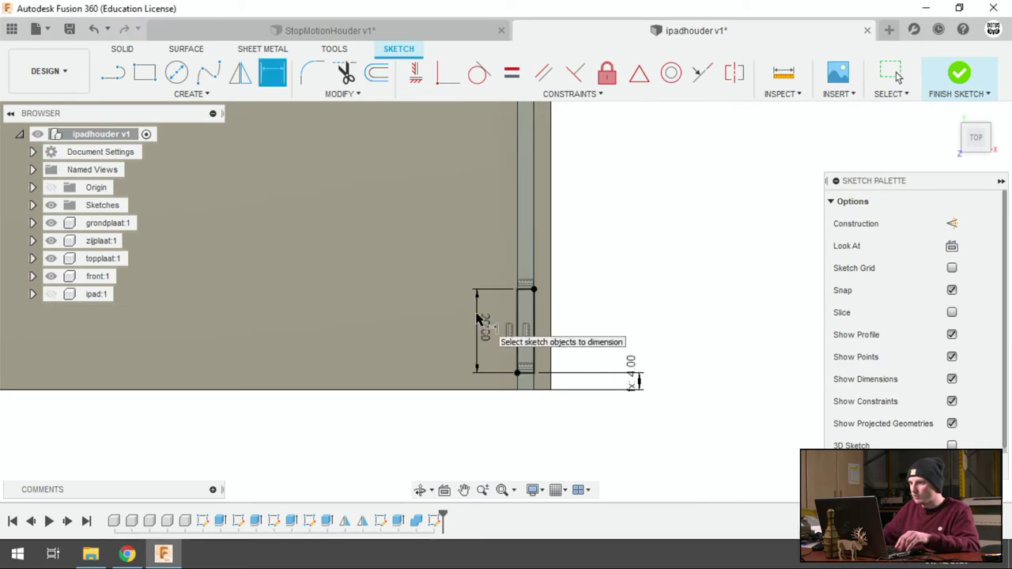
click(959, 72)
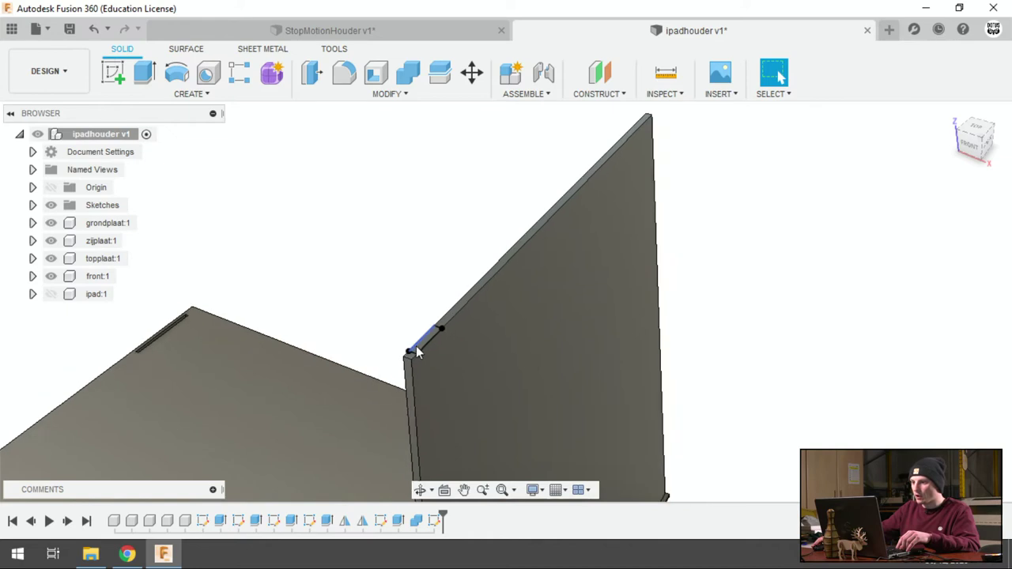
Step: Extrude the 20 mm tab outline by plaat, joined to the side plate
scroll(419, 347, up, 1)
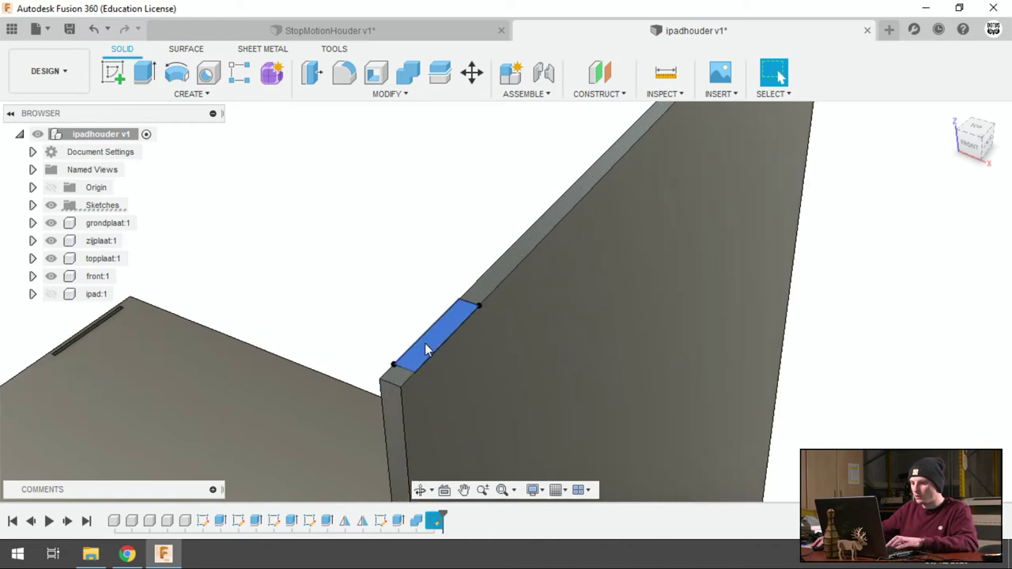
click(247, 99)
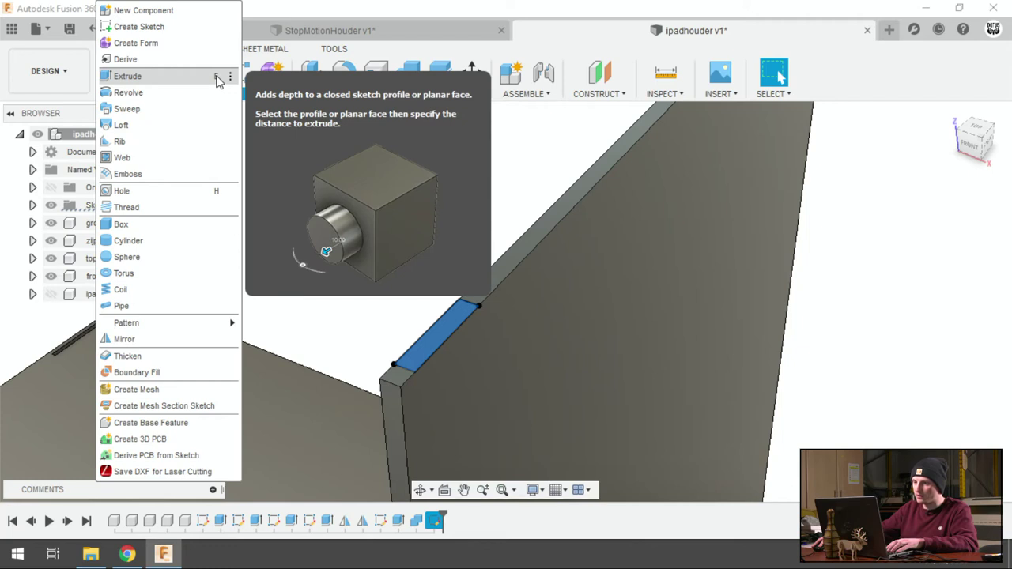
click(424, 197)
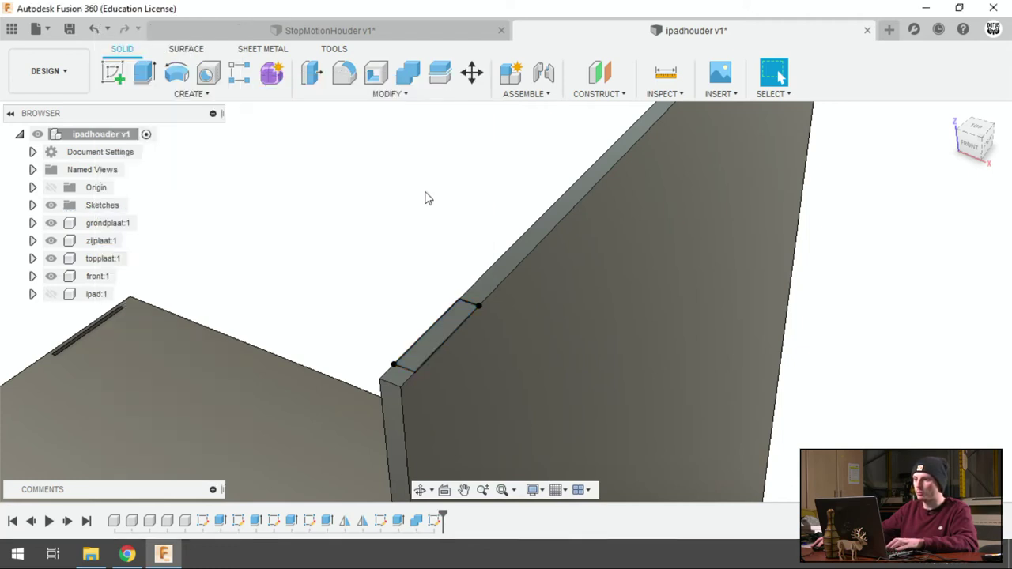
key(e)
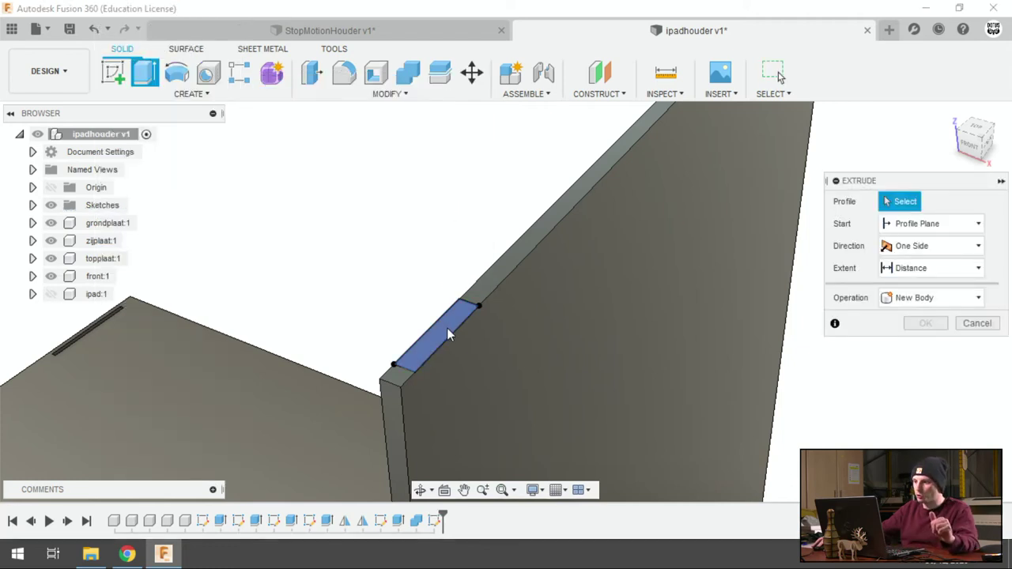
click(447, 327)
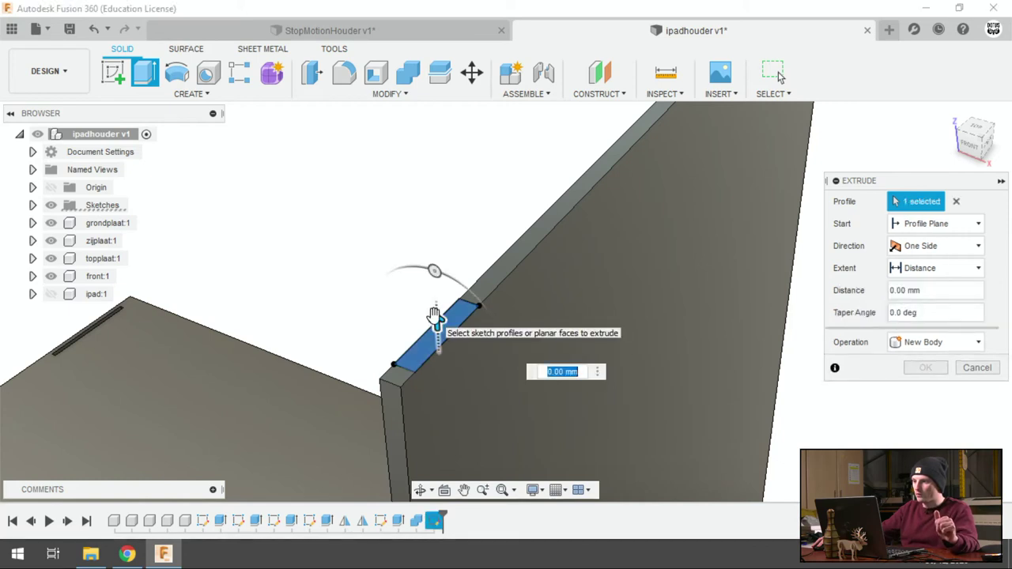
text(pla)
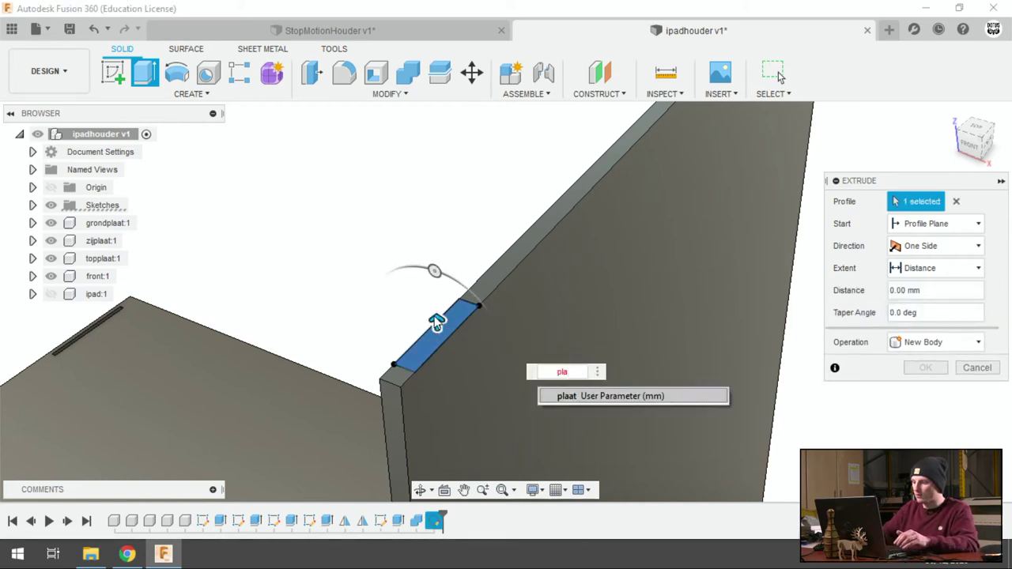
key(Return)
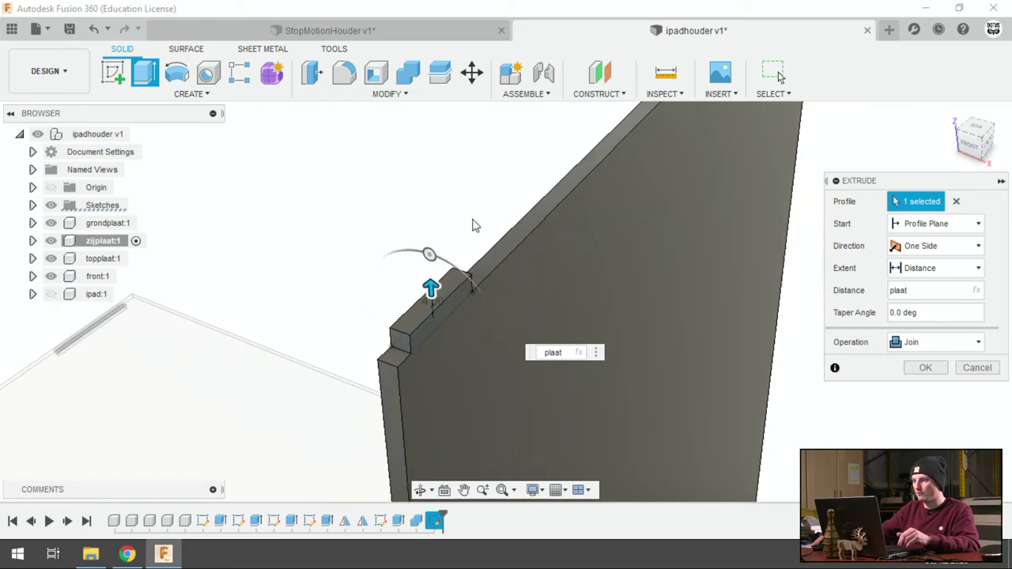
click(925, 368)
mouse_move(638, 273)
shift+middle_down()
mouse_move(447, 233)
mouse_move(446, 247)
mouse_move(443, 237)
shift+middle_up()
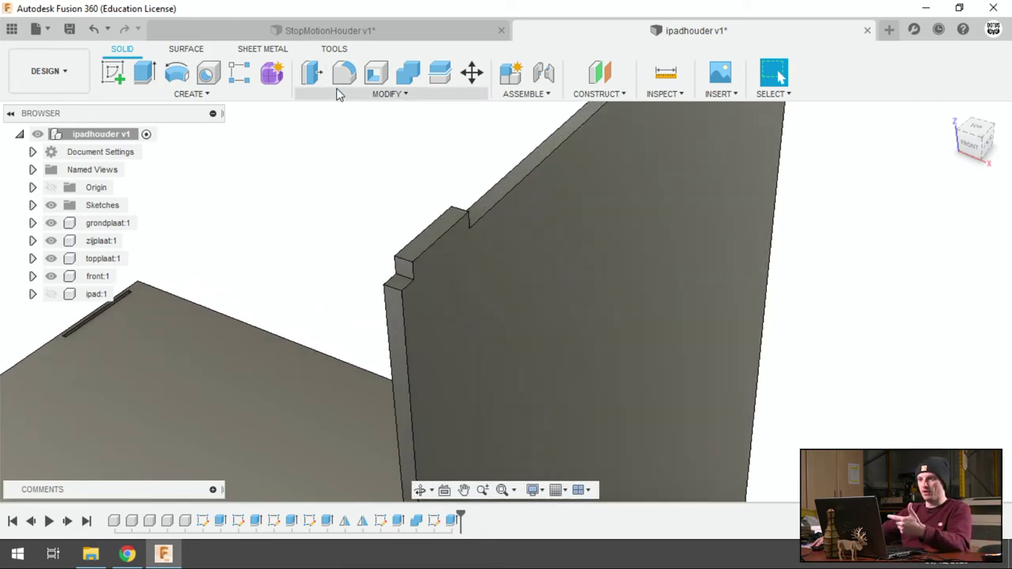
Step: Start a rectangular Features pattern of Extrude2 with second-direction quantity 1, then pick directions
click(339, 94)
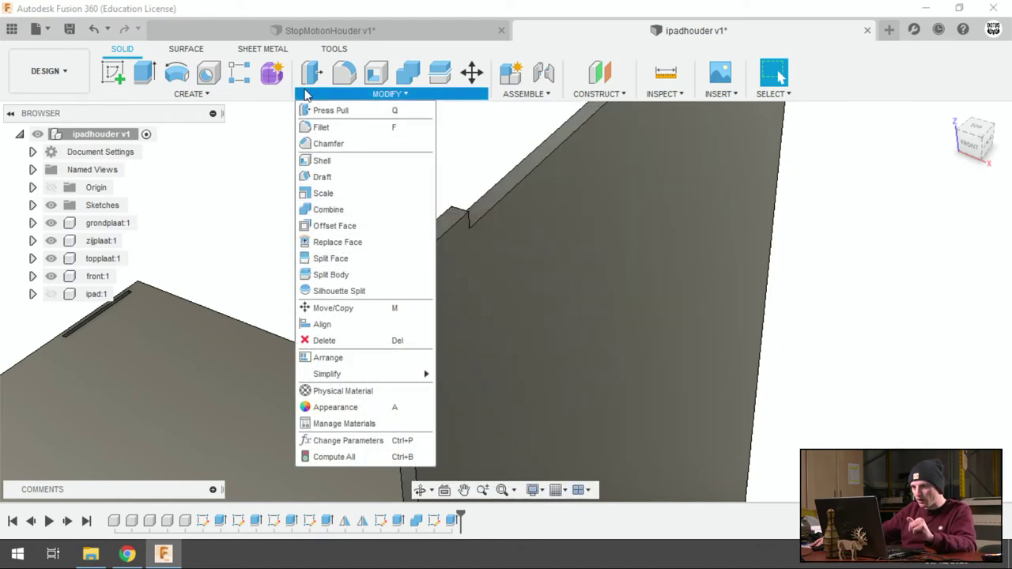
click(190, 94)
mouse_move(166, 323)
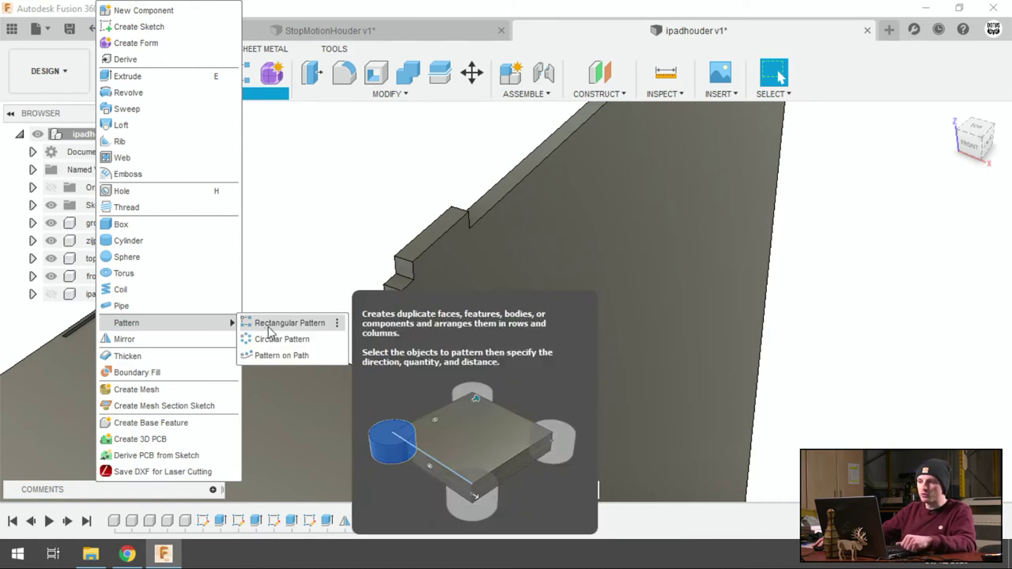
click(270, 330)
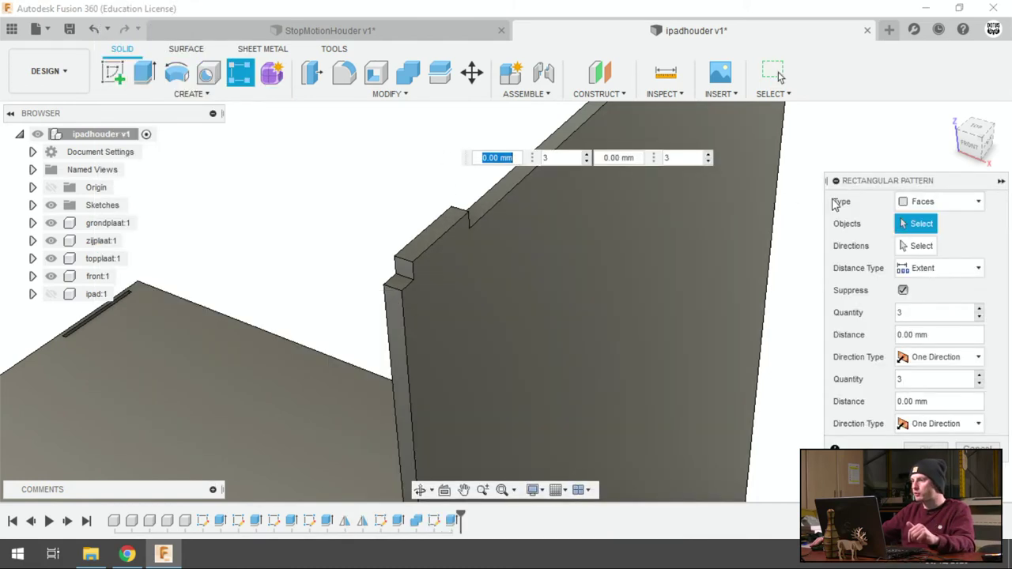
mouse_move(815, 179)
shift+middle_down()
mouse_move(718, 316)
mouse_move(556, 299)
shift+middle_up()
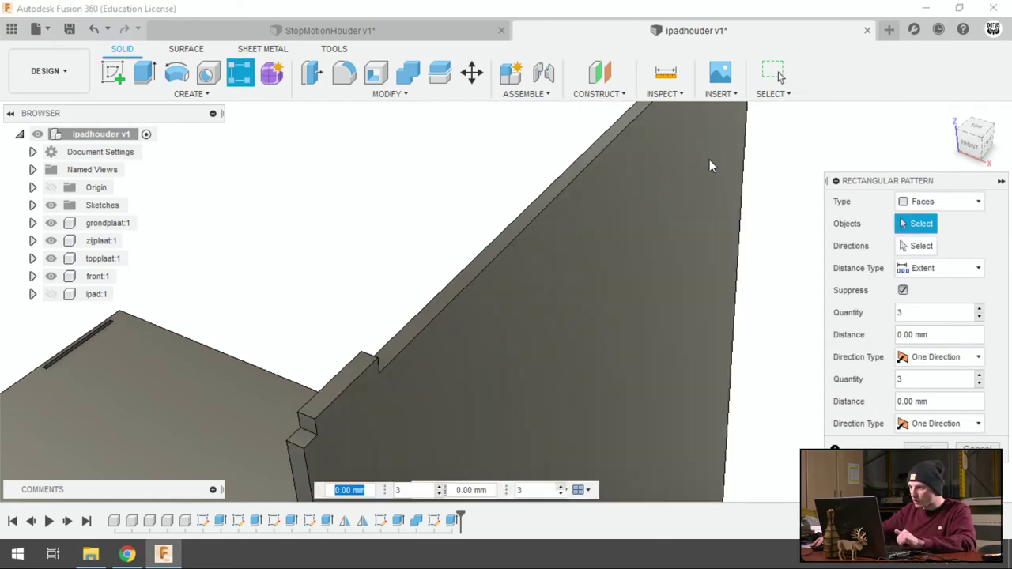
click(979, 383)
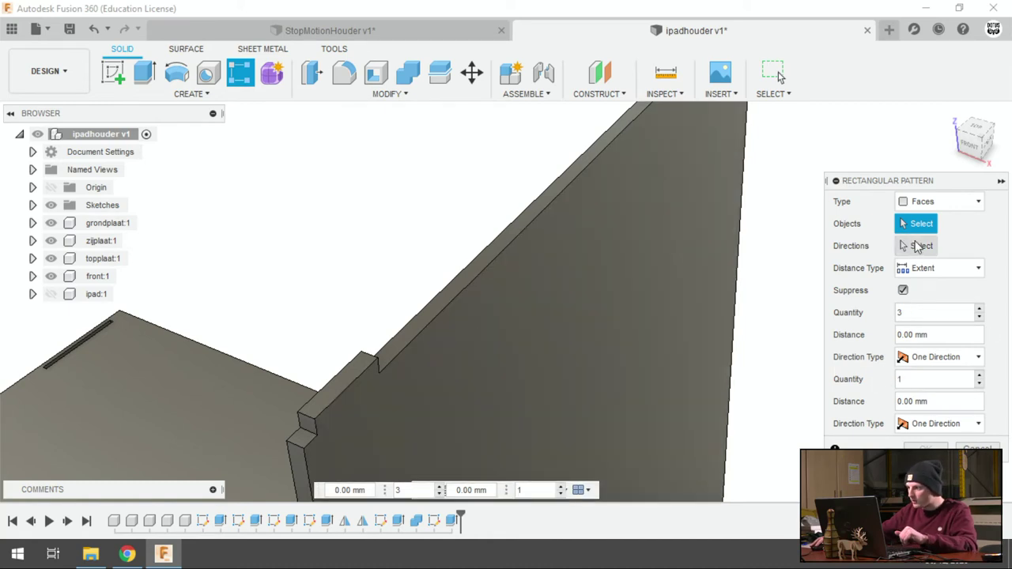
click(925, 201)
click(926, 253)
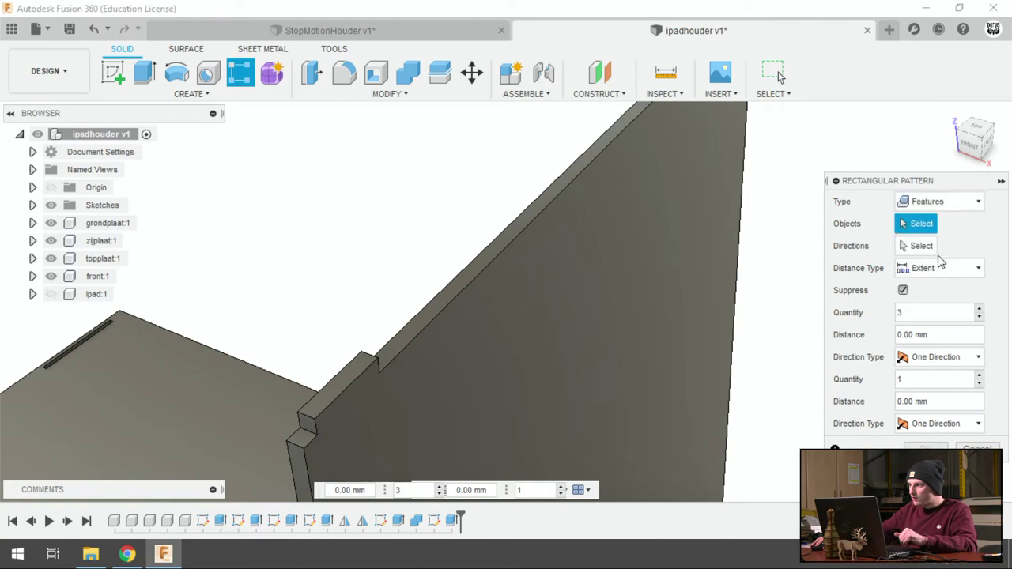
click(453, 520)
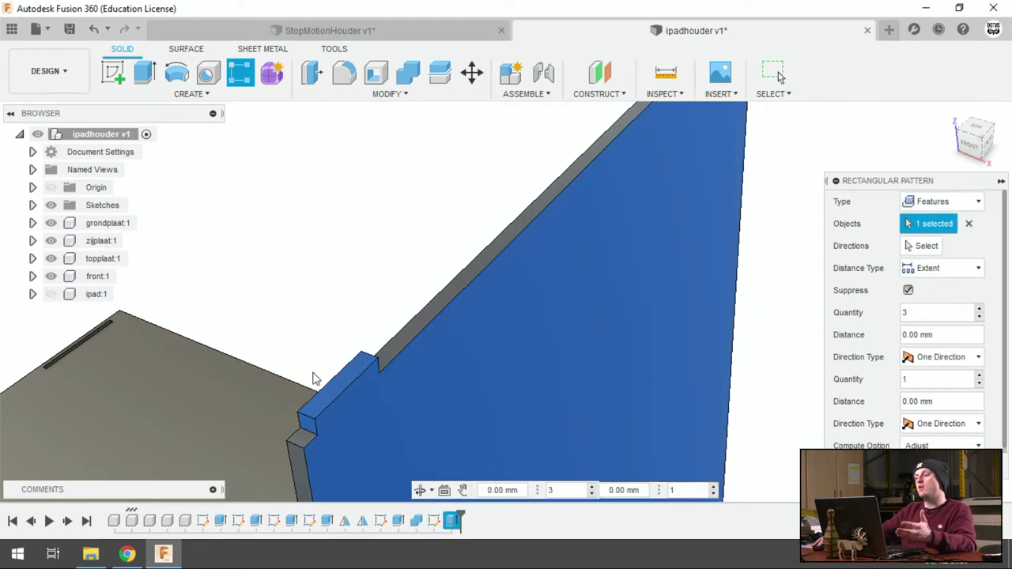
click(917, 246)
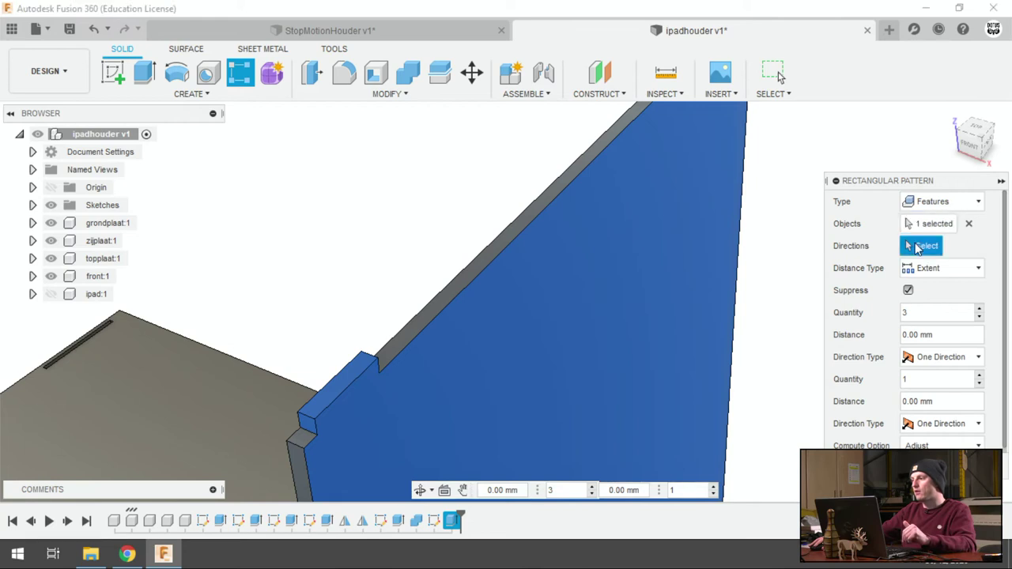
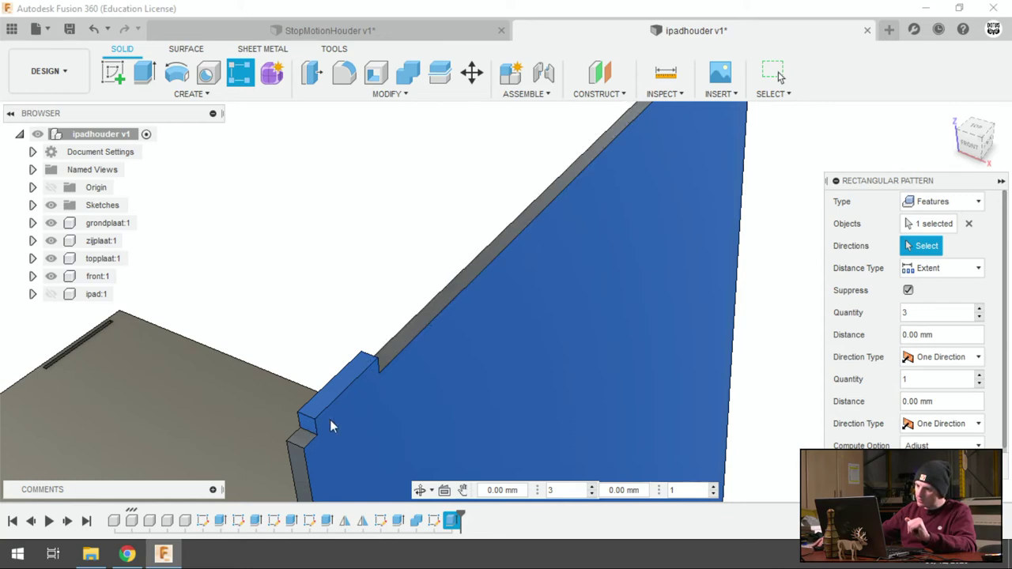
Step: Set the top edge as the pattern direction and stretch the tab pattern to -225 mm
click(409, 345)
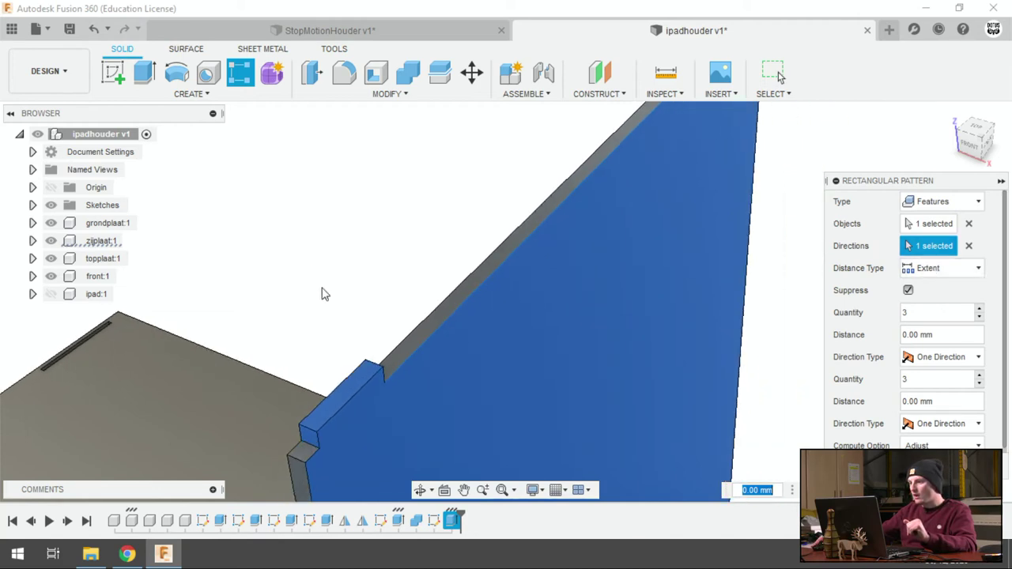
mouse_move(975, 134)
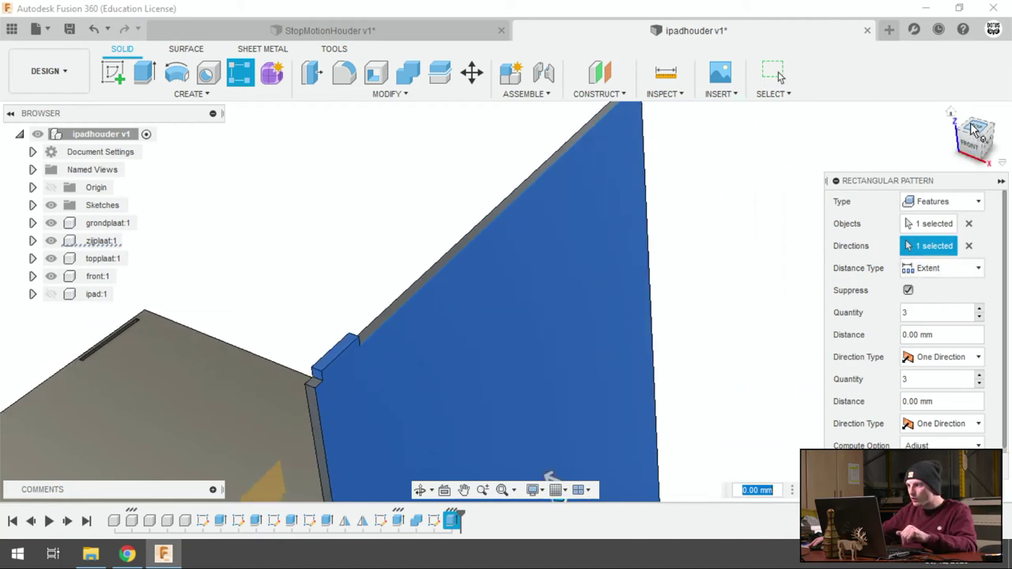
click(955, 115)
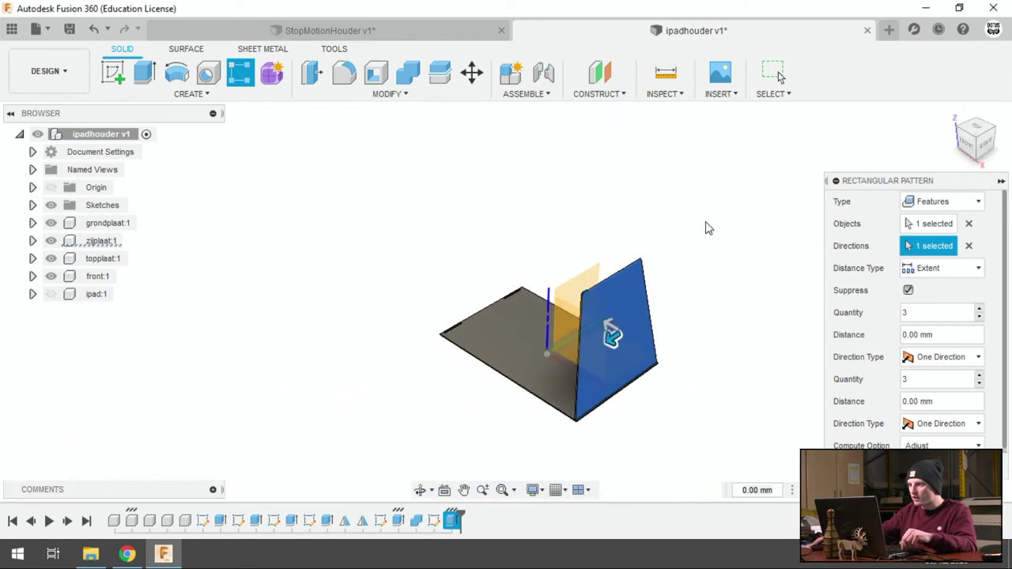
drag(535, 430, 634, 372)
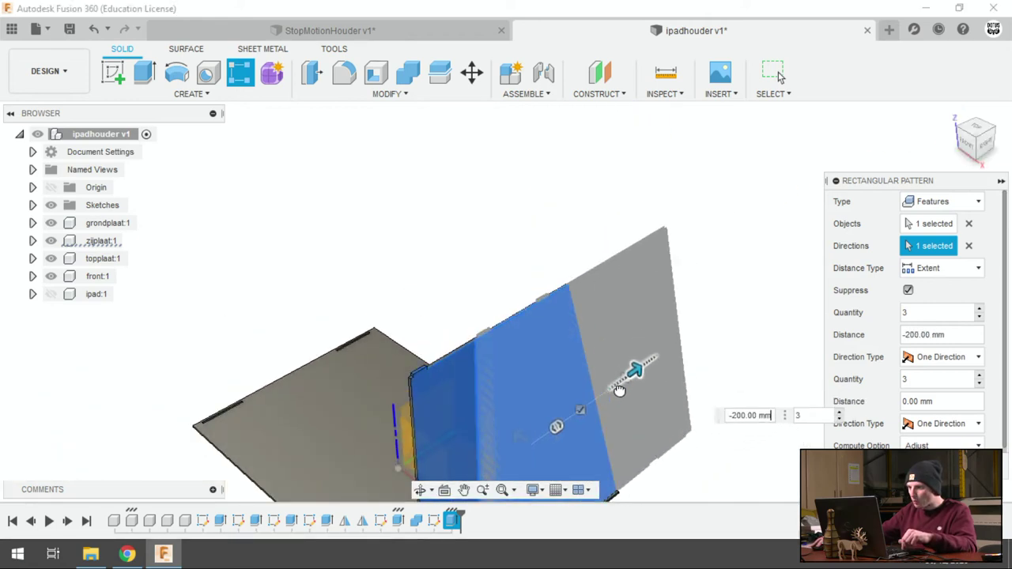
click(990, 141)
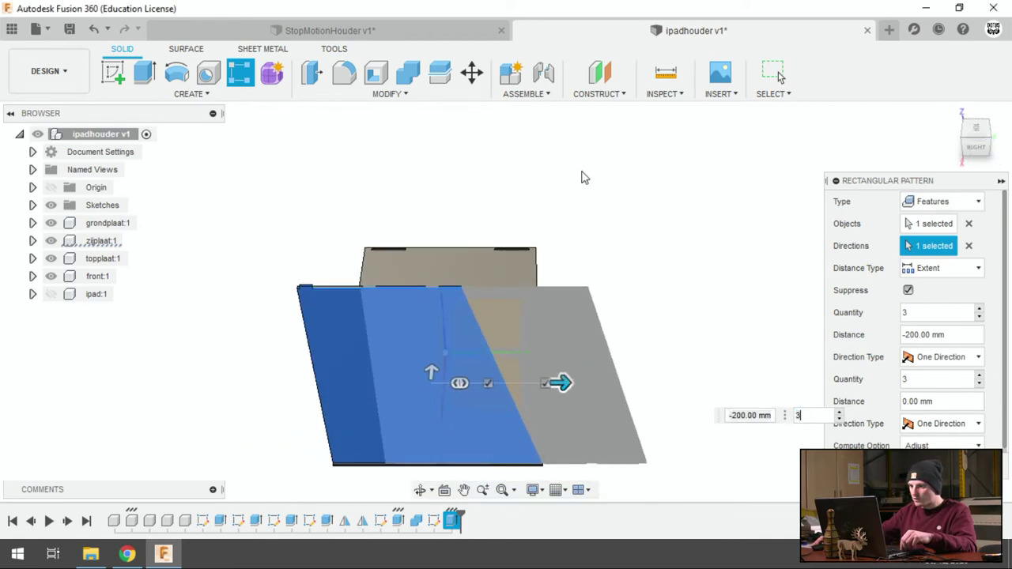
click(977, 147)
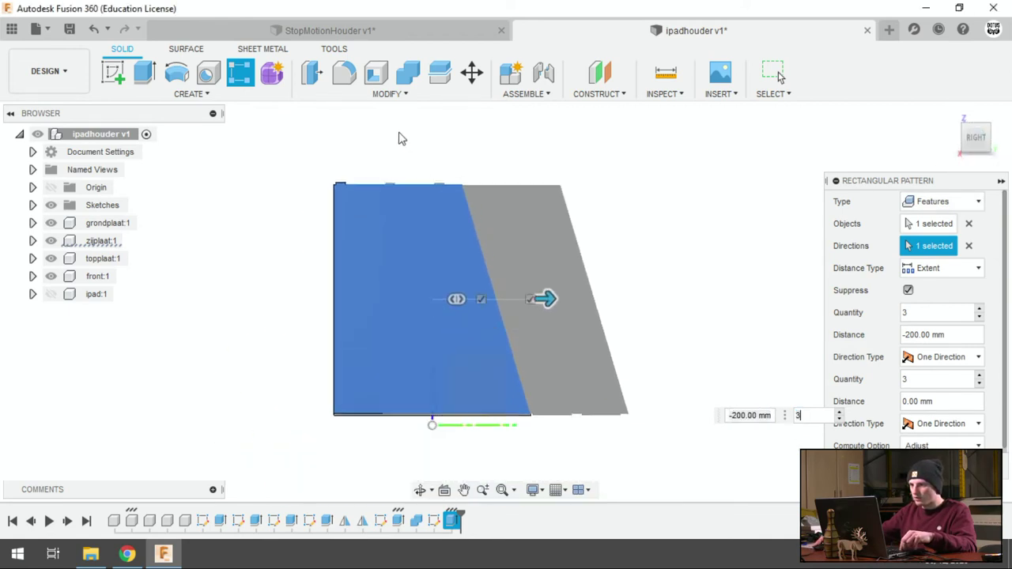
mouse_move(548, 342)
mouse_down()
mouse_move(658, 326)
mouse_move(590, 319)
mouse_up()
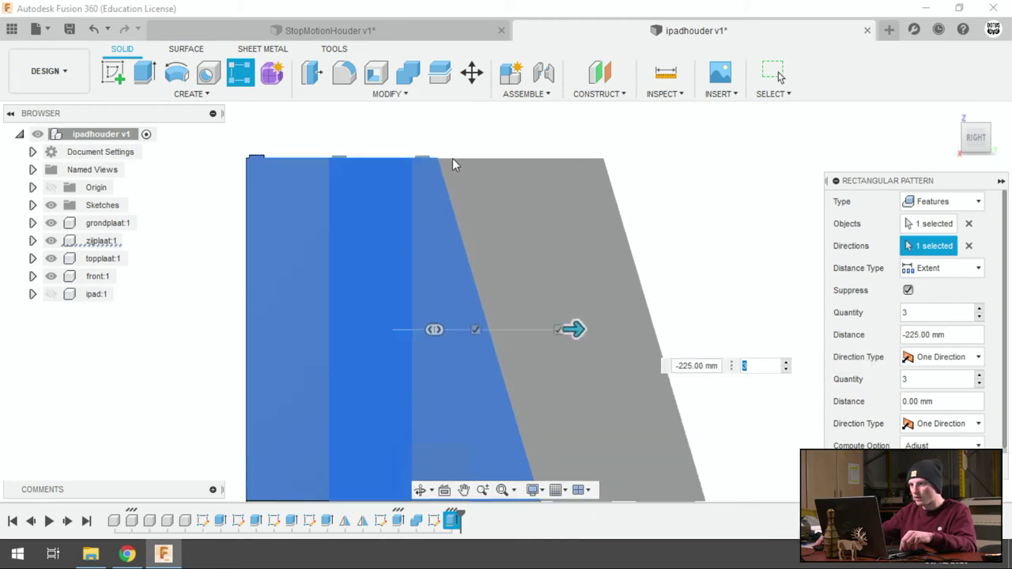
scroll(453, 158, up, 2)
scroll(445, 154, up, 2)
scroll(445, 158, up, 1)
scroll(428, 163, up, 1)
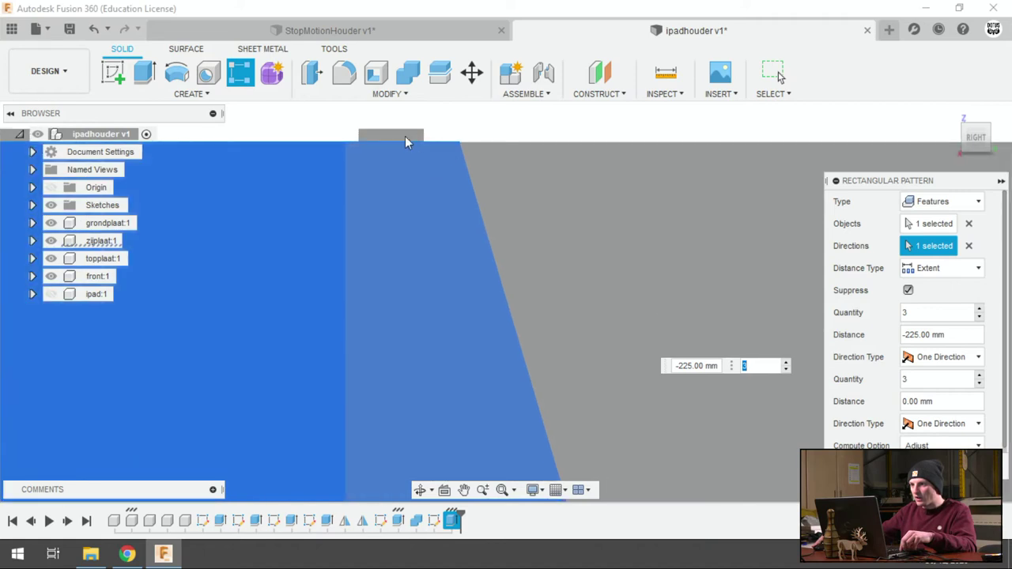
scroll(428, 139, up, 1)
scroll(419, 140, up, 2)
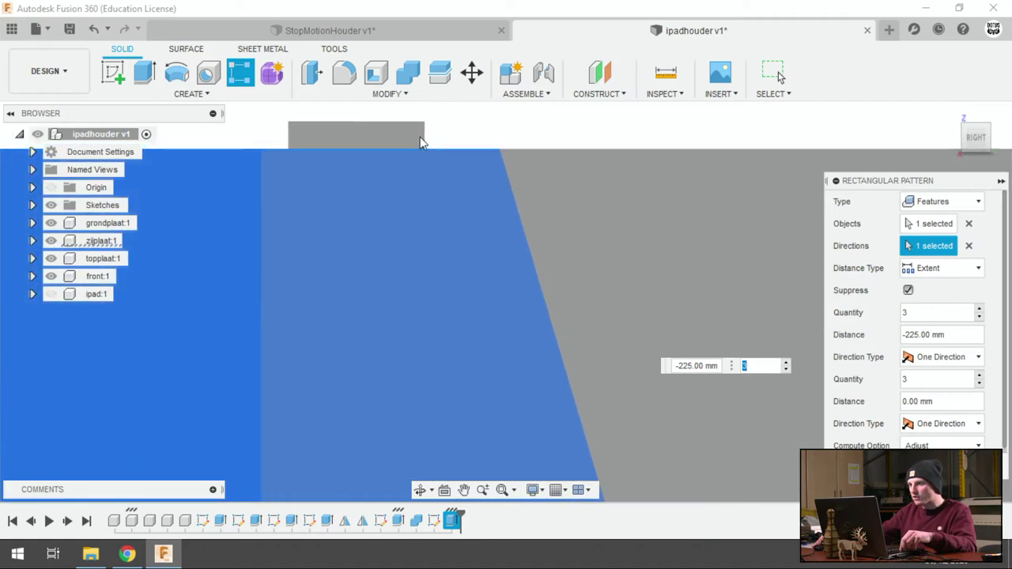
scroll(427, 148, up, 1)
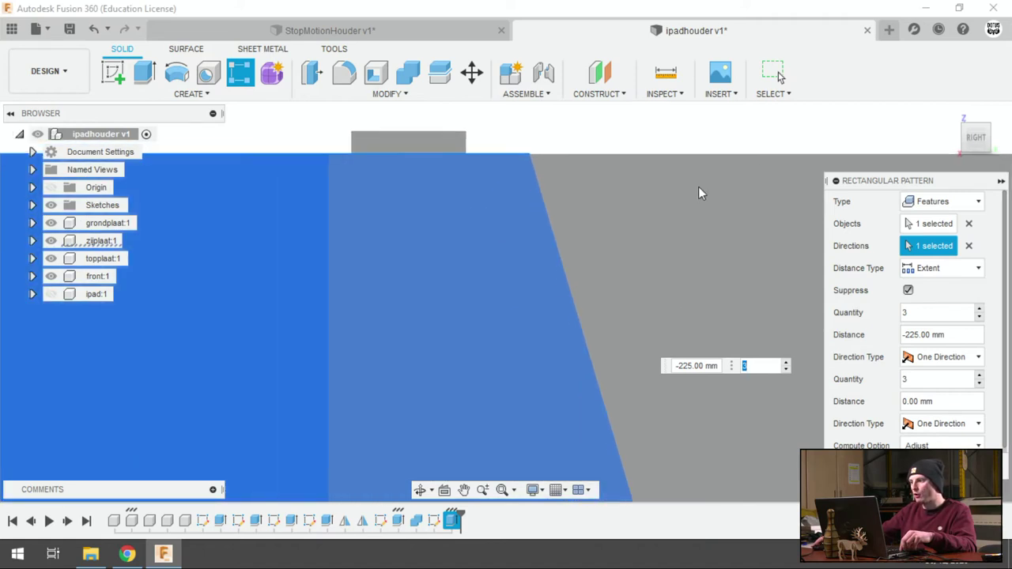
scroll(678, 143, down, 1)
scroll(628, 145, down, 2)
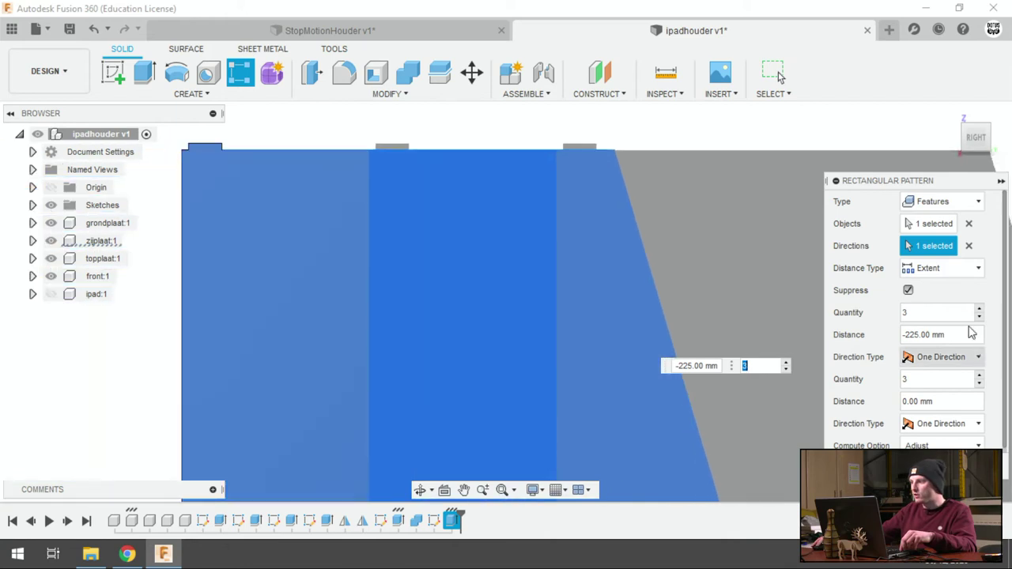
Step: Raise the tab quantity to 7 and confirm the rectangular pattern
click(979, 309)
click(979, 311)
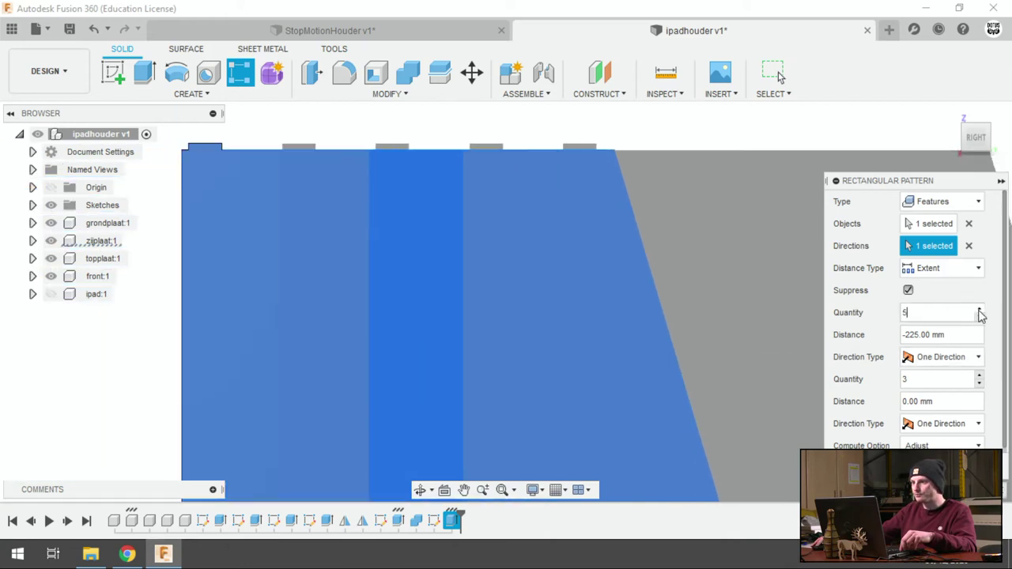
click(979, 310)
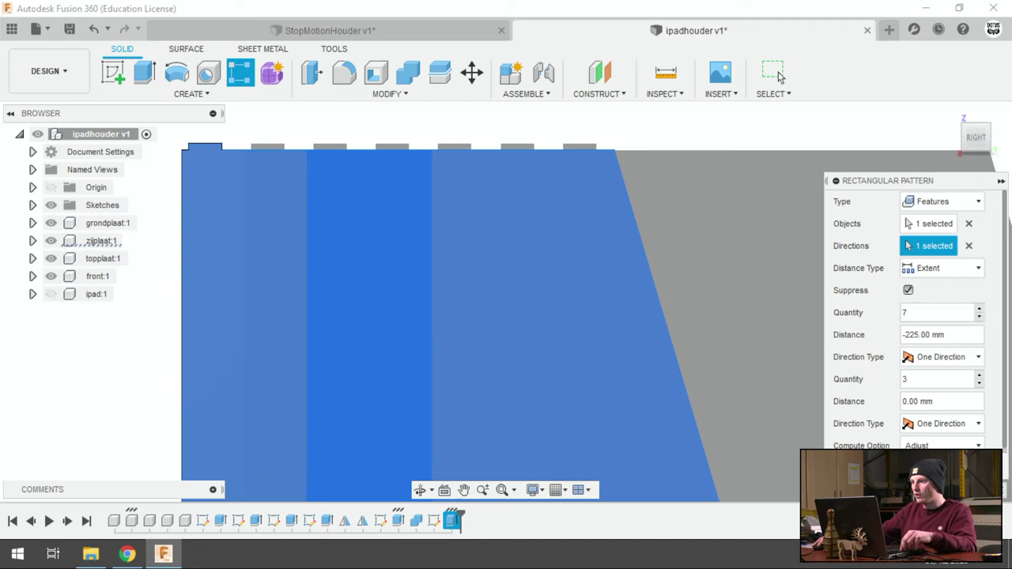
click(779, 75)
mouse_move(755, 227)
shift+middle_down()
mouse_move(843, 332)
mouse_move(659, 301)
mouse_move(787, 215)
shift+middle_up()
scroll(787, 215, down, 2)
scroll(779, 233, up, 5)
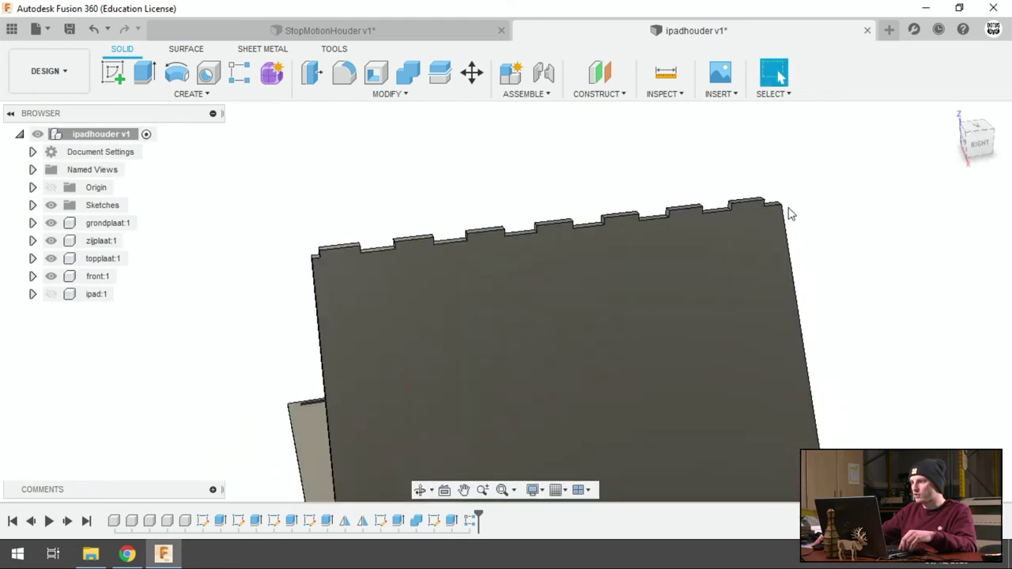
scroll(789, 214, up, 3)
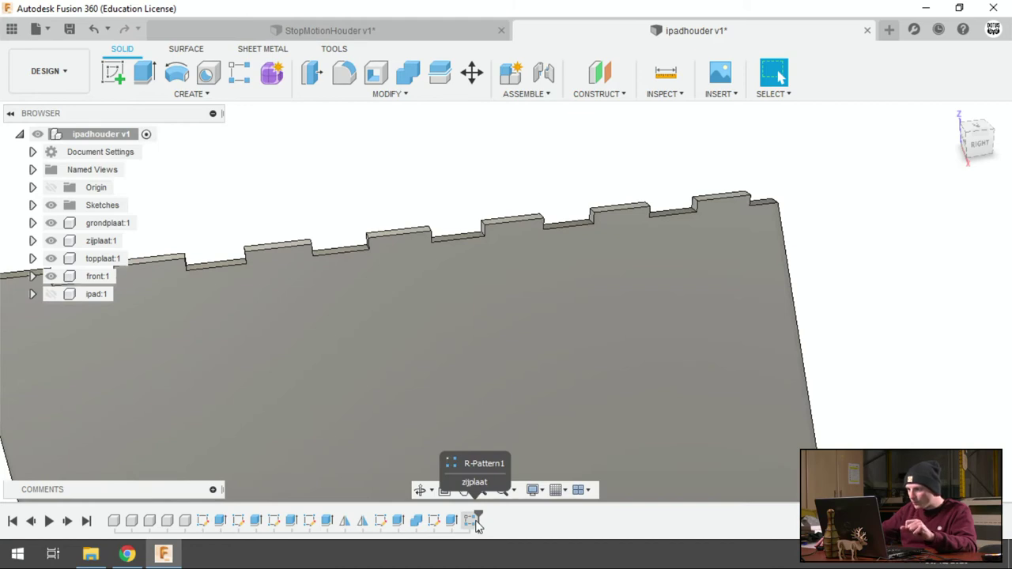
scroll(556, 231, up, 1)
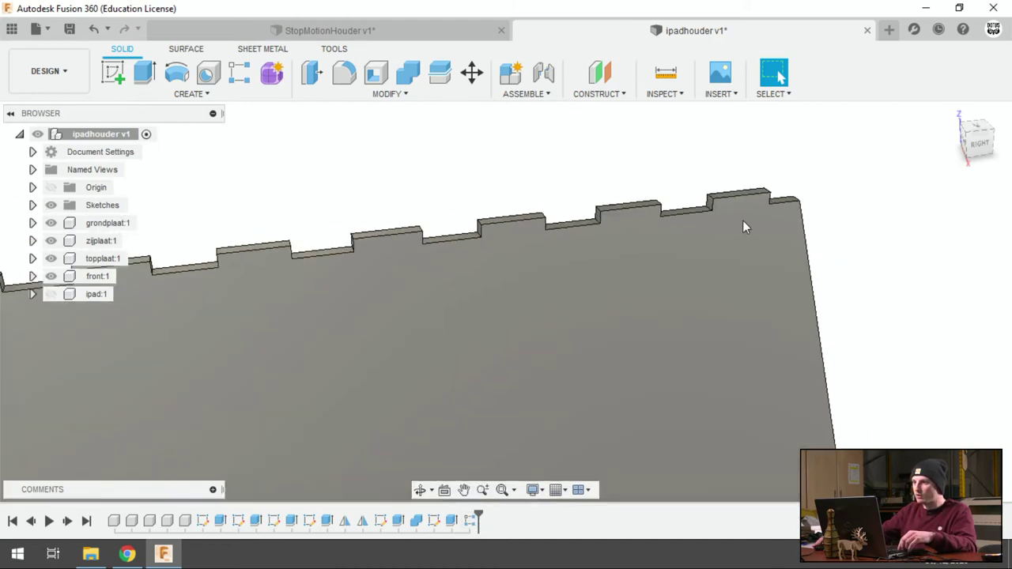
scroll(744, 227, down, 2)
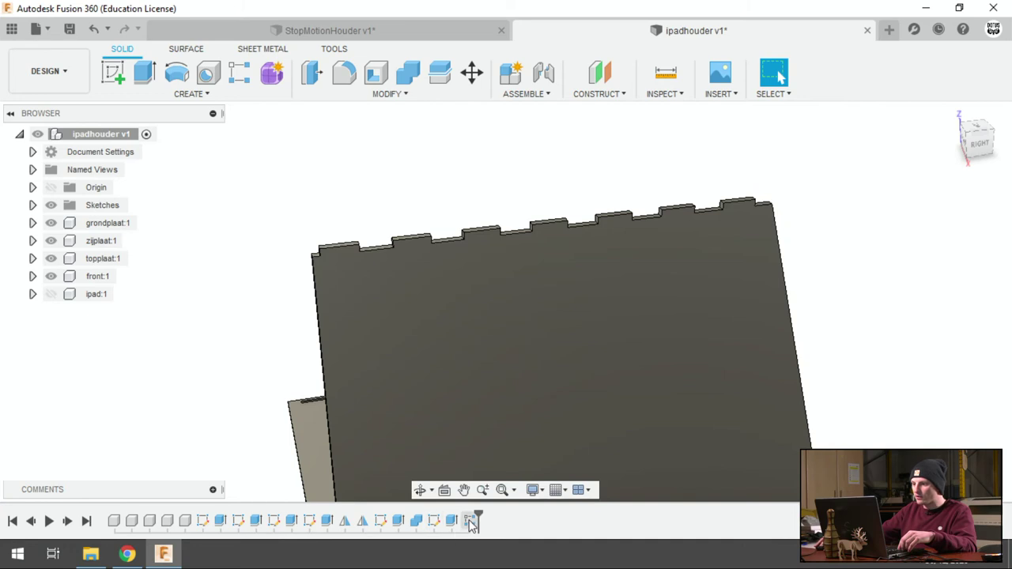
double_click(472, 522)
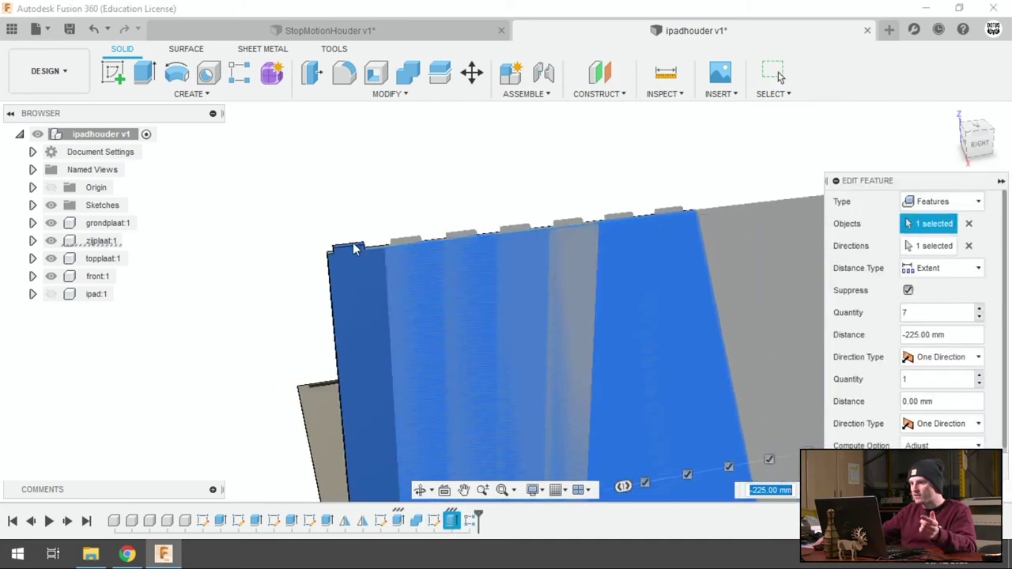
scroll(353, 255, up, 2)
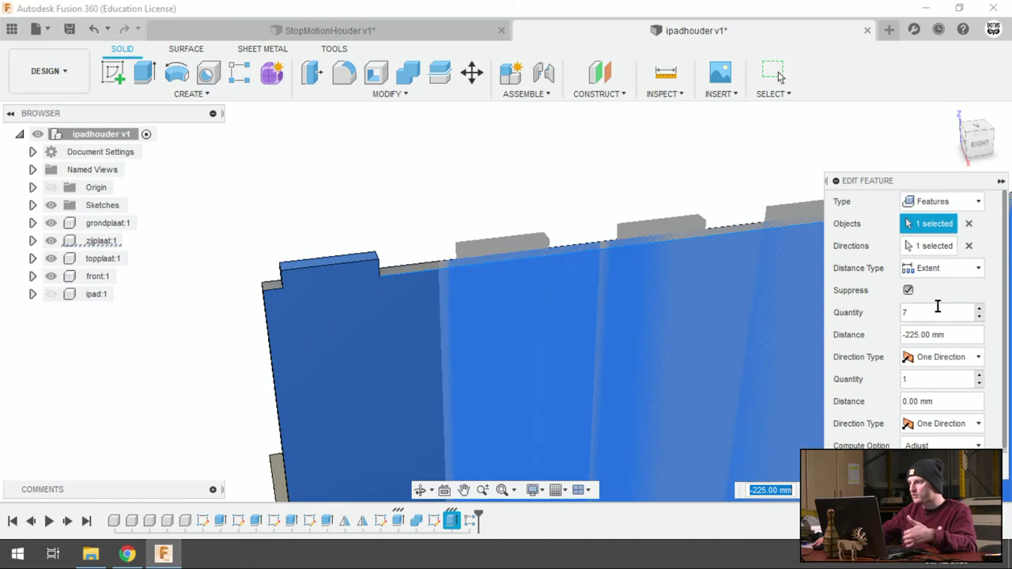
click(773, 73)
scroll(416, 276, down, 2)
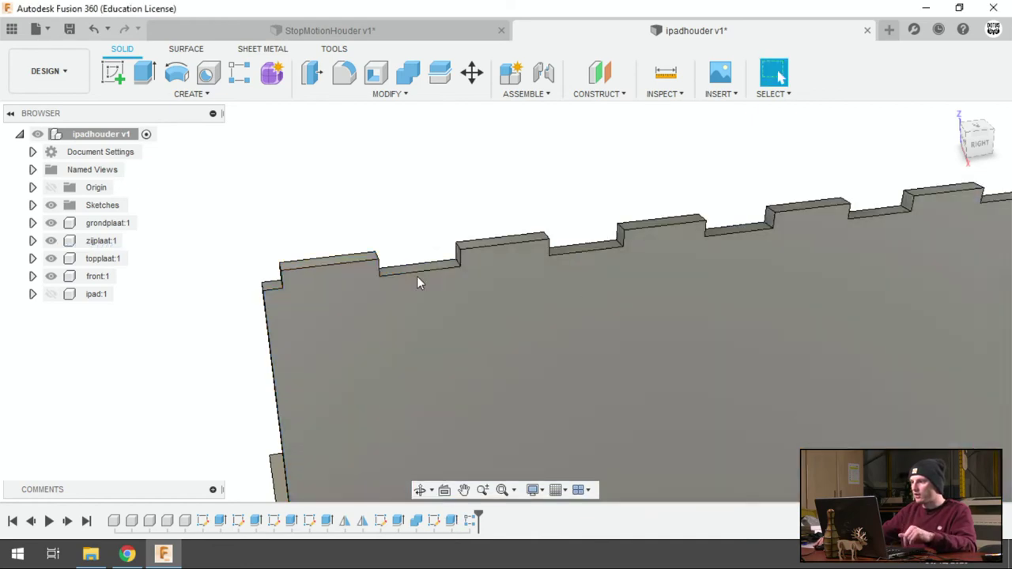
scroll(343, 268, up, 2)
scroll(284, 267, down, 2)
scroll(284, 267, up, 1)
scroll(820, 207, down, 2)
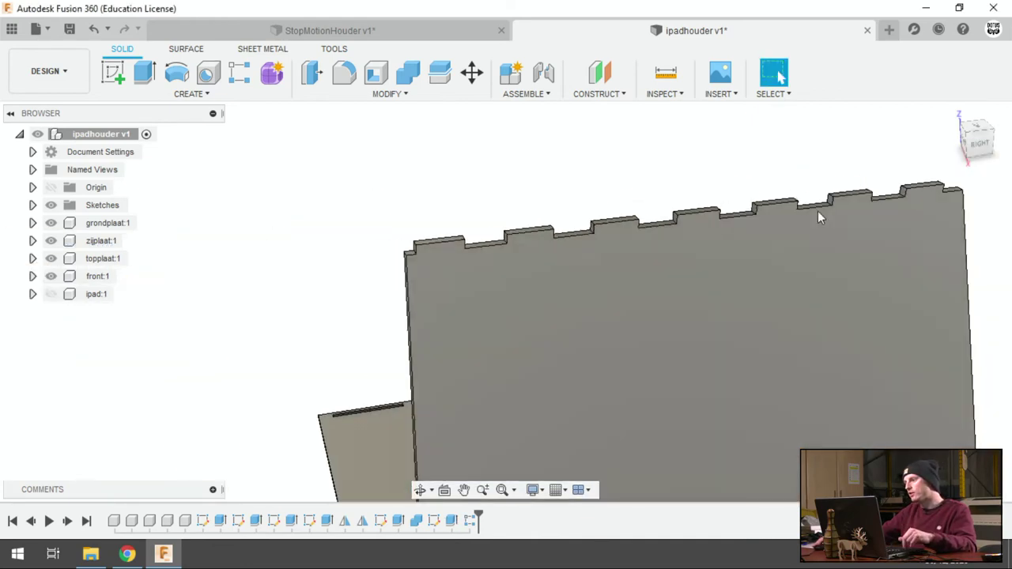
mouse_move(977, 136)
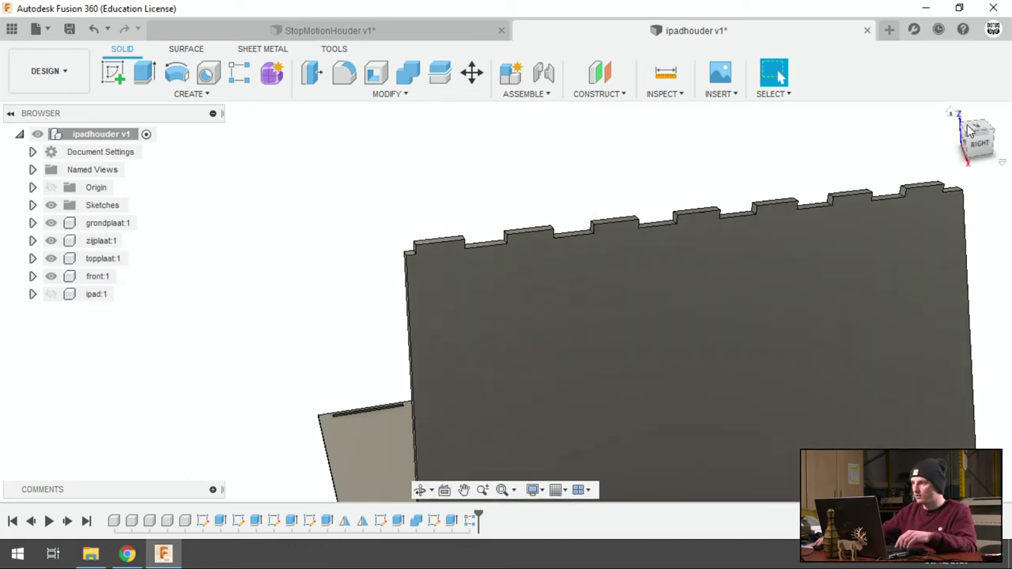
click(954, 114)
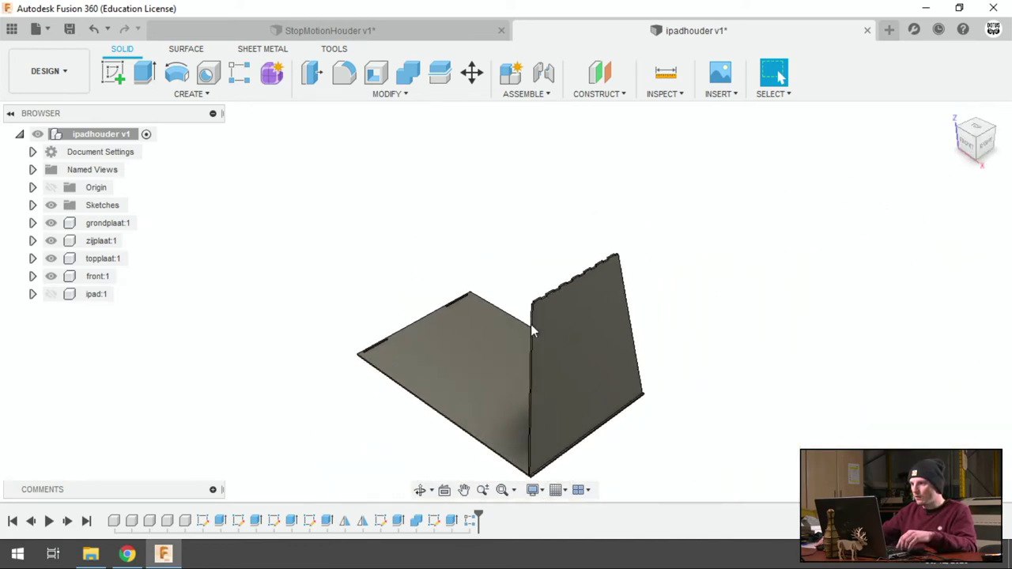
scroll(606, 335, up, 1)
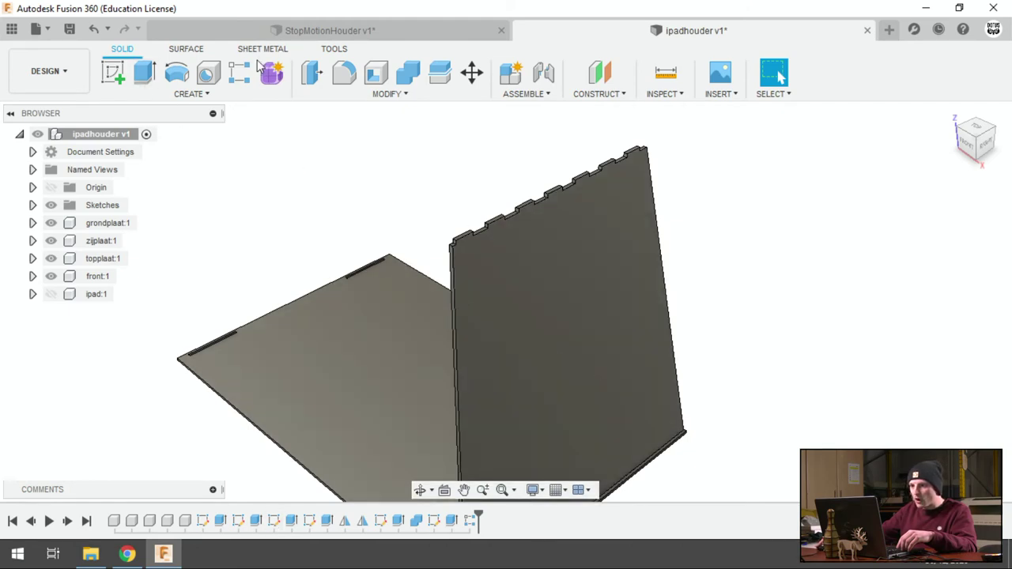
click(271, 31)
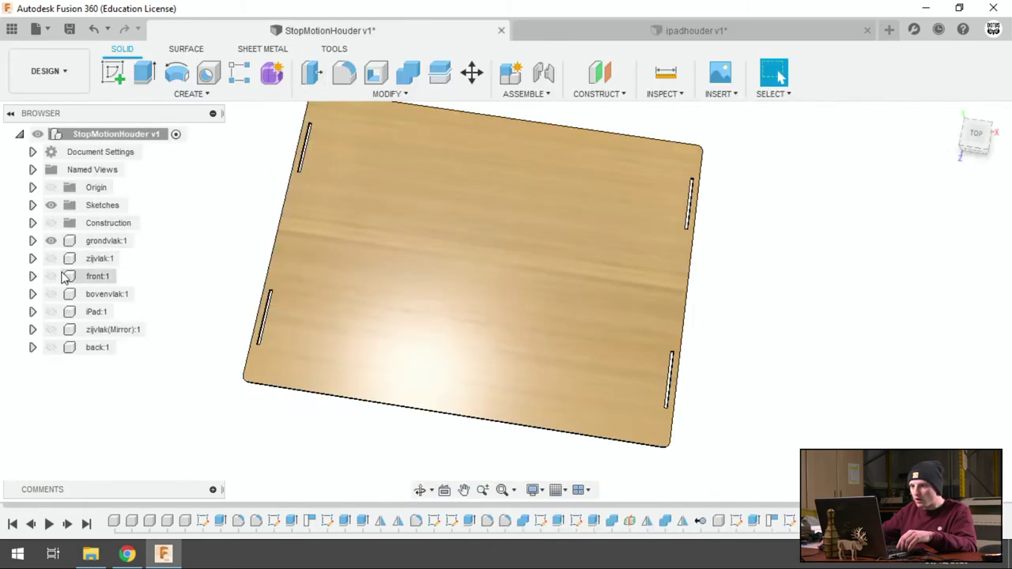
click(50, 258)
shift+middle_drag(838, 361, 779, 76)
shift+middle_drag(755, 332, 748, 289)
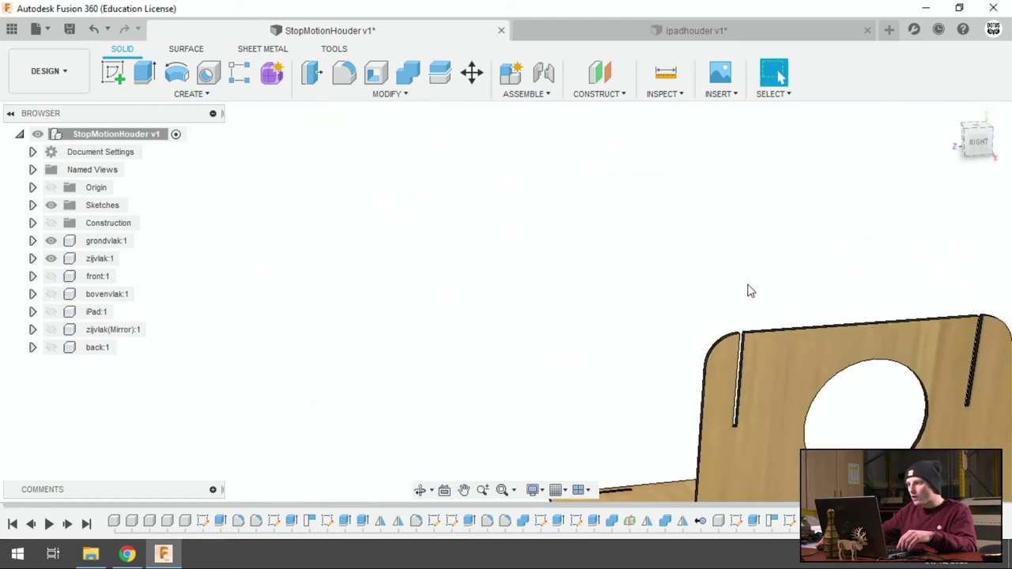
scroll(630, 253, down, 5)
scroll(692, 333, up, 3)
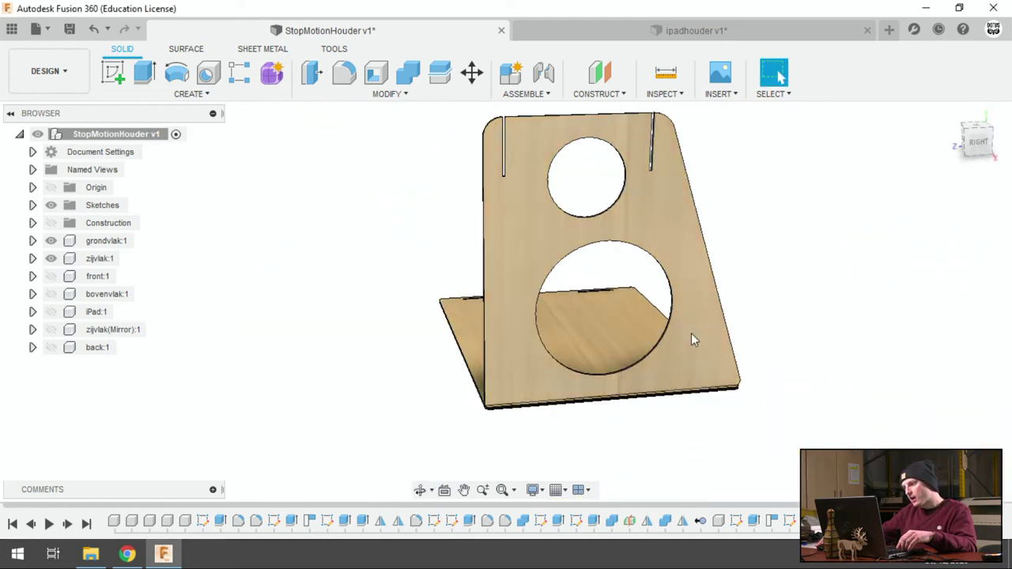
scroll(601, 251, up, 3)
scroll(653, 355, up, 2)
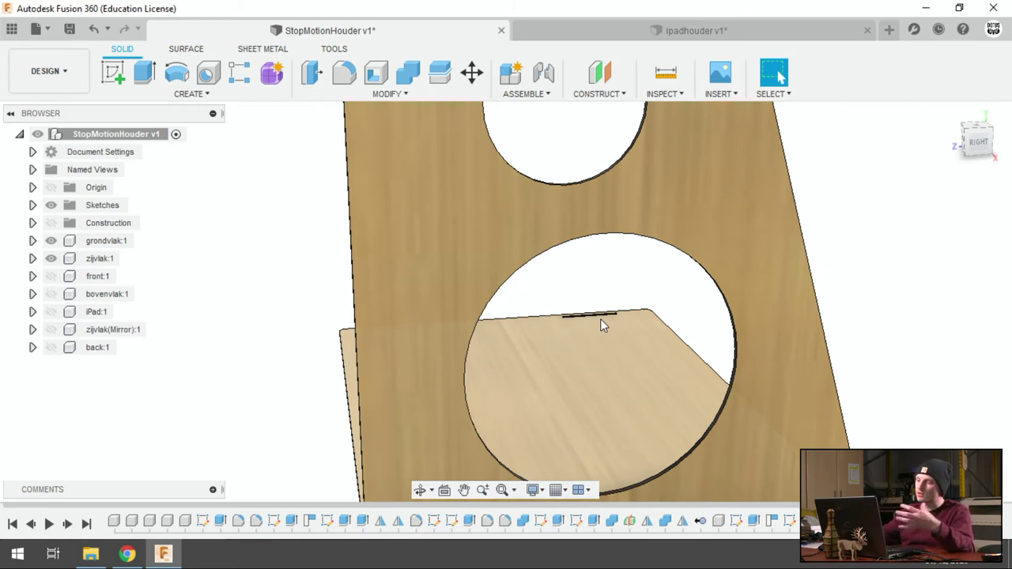
click(725, 30)
Step: Make zijplaat:1 the active component and start a sketch on the side plate face
click(126, 80)
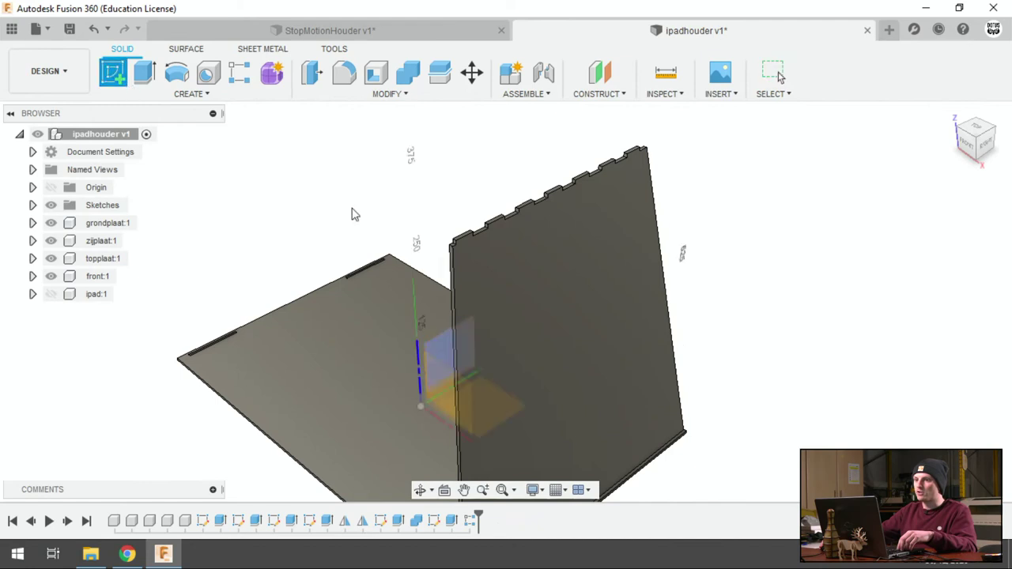
click(656, 332)
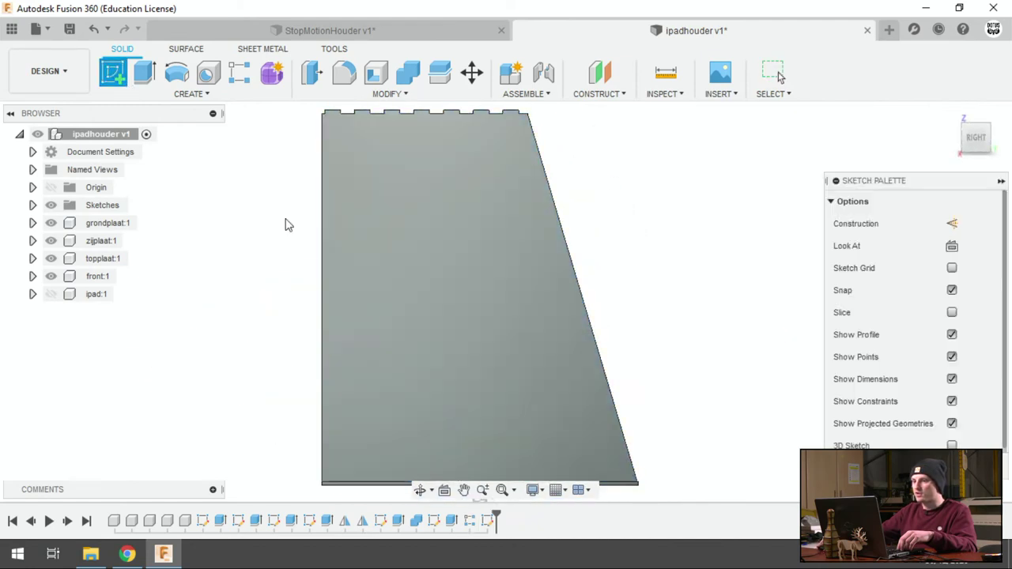
click(123, 240)
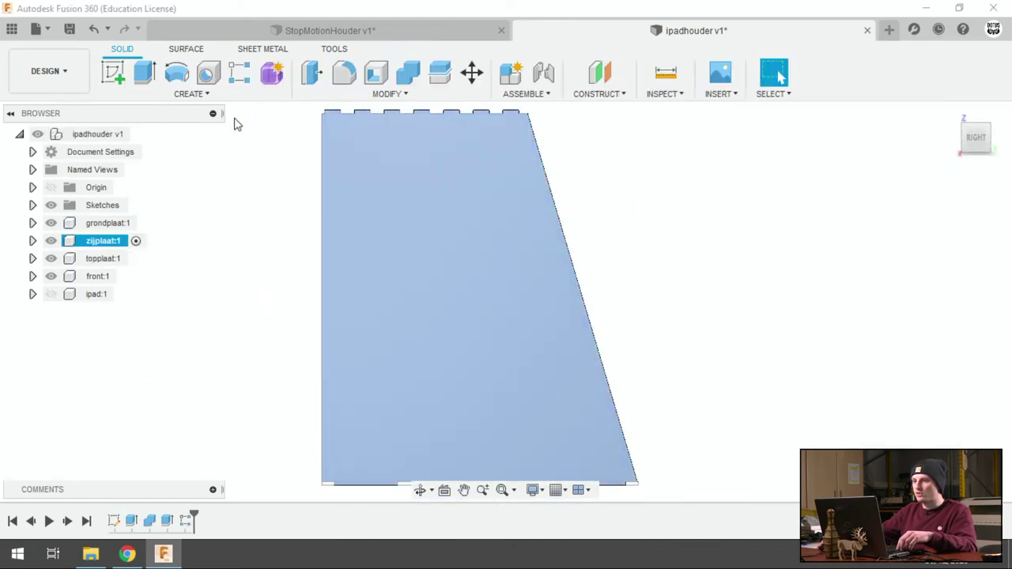
click(114, 72)
click(529, 290)
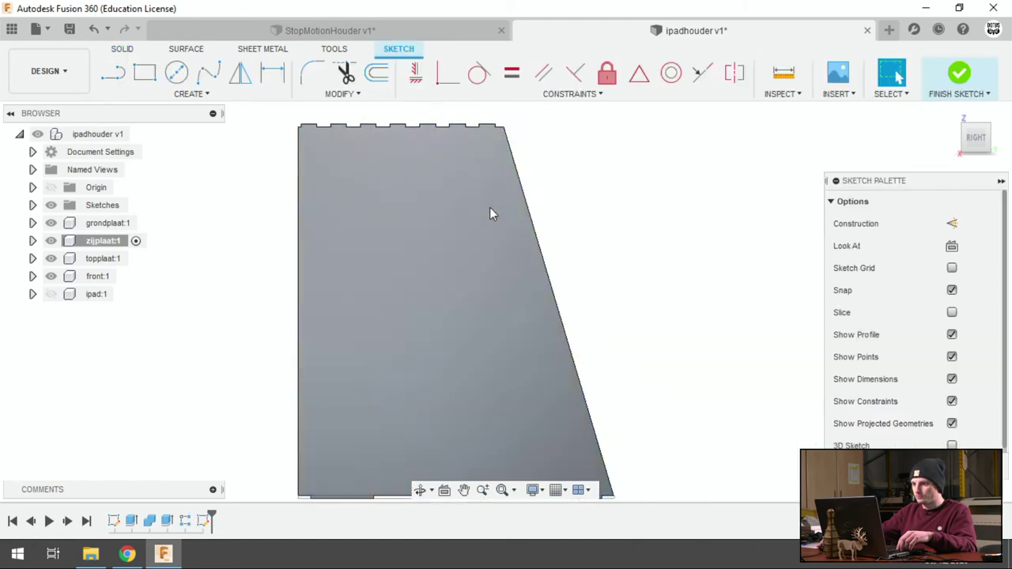
Step: Draw a smaller upper circle and a larger lower circle, then finish the sketch
key(c)
click(404, 256)
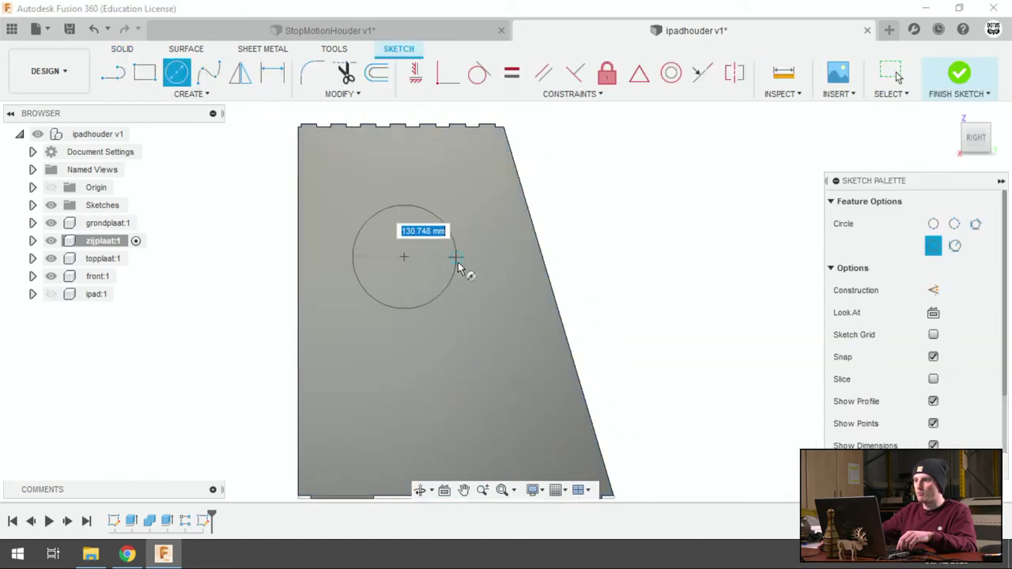
click(472, 277)
click(448, 420)
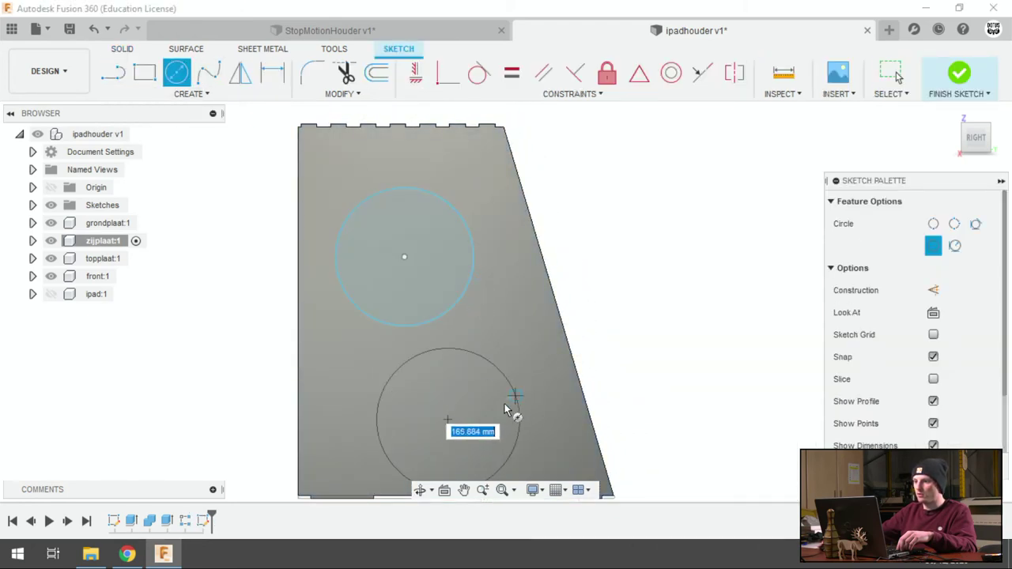
click(514, 407)
click(959, 73)
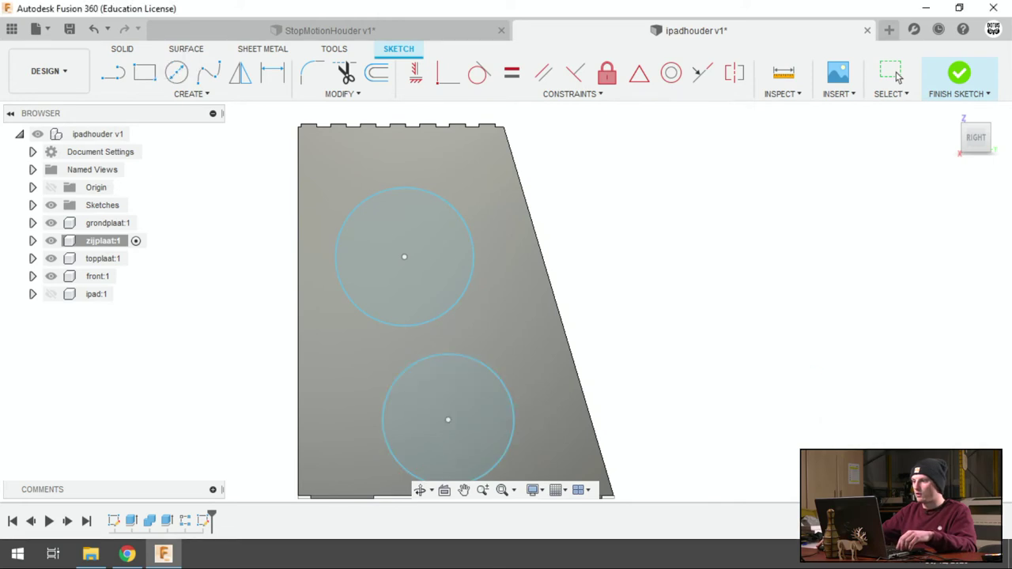
Step: Nudge the lower circle slightly and select the upper circle's profile
shift+middle_drag(693, 356, 703, 373)
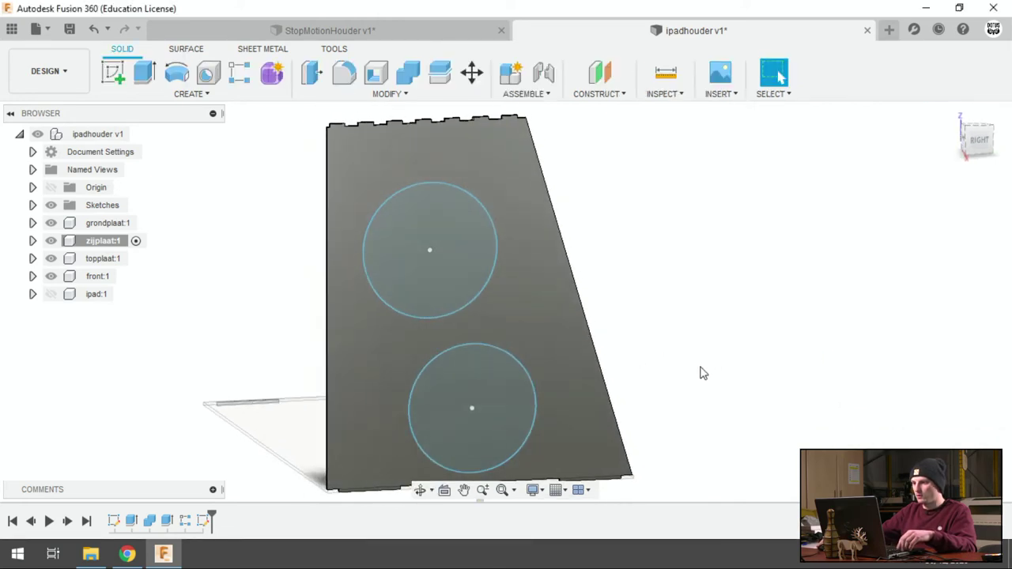
click(487, 279)
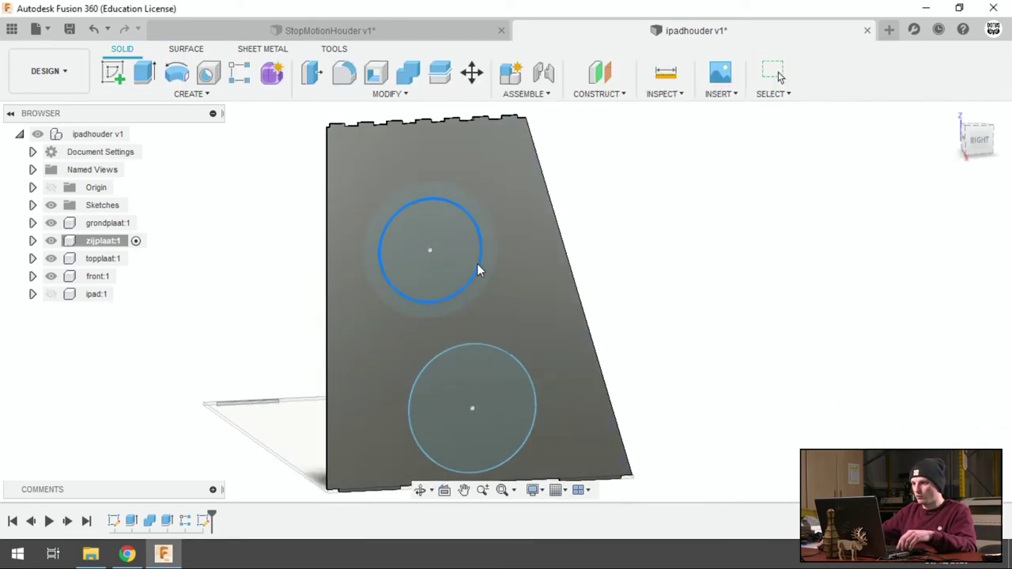
click(502, 345)
drag(470, 409, 480, 384)
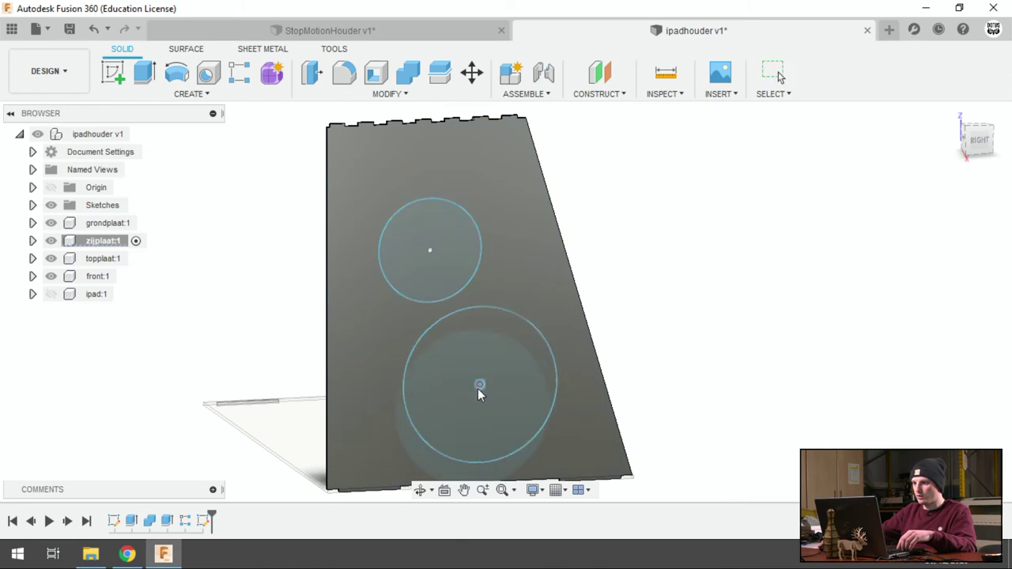
click(463, 260)
mouse_move(531, 375)
shift+middle_down()
mouse_move(311, 229)
mouse_move(247, 212)
shift+middle_up()
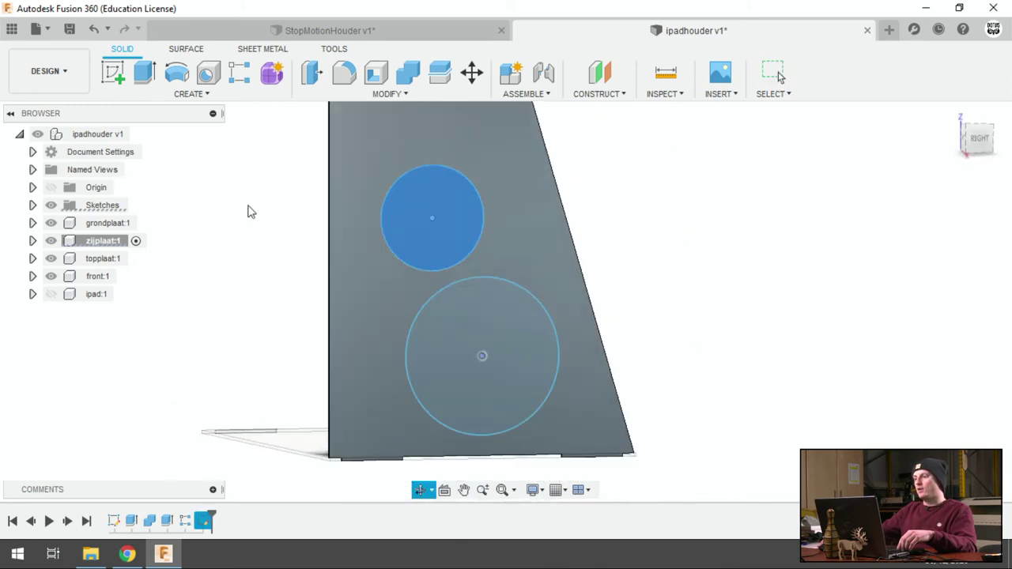
Step: Extrude both circle profiles as a cut of depth -plaat through the side plate
click(528, 332)
key(e)
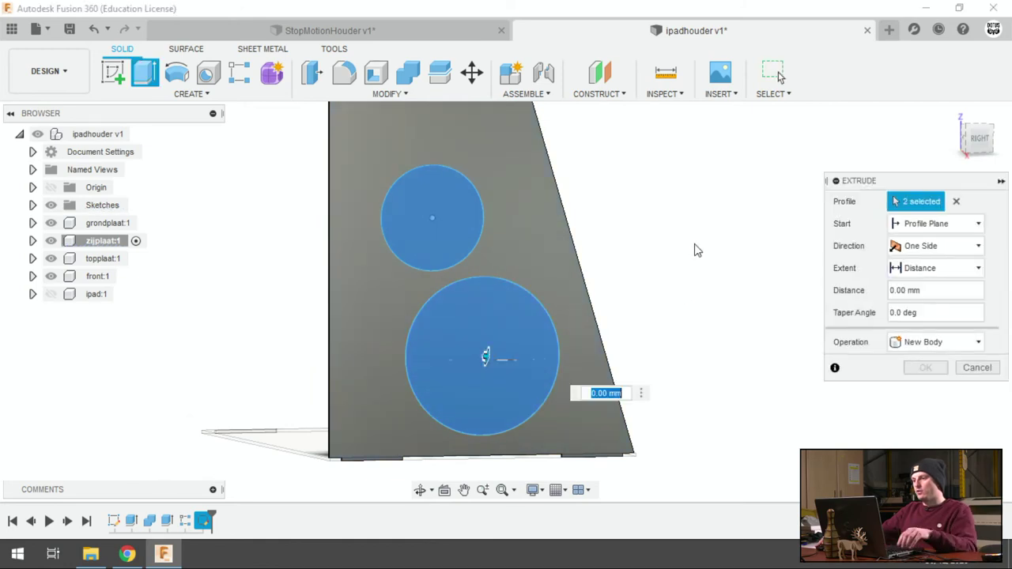
shift+middle_drag(689, 260, 730, 285)
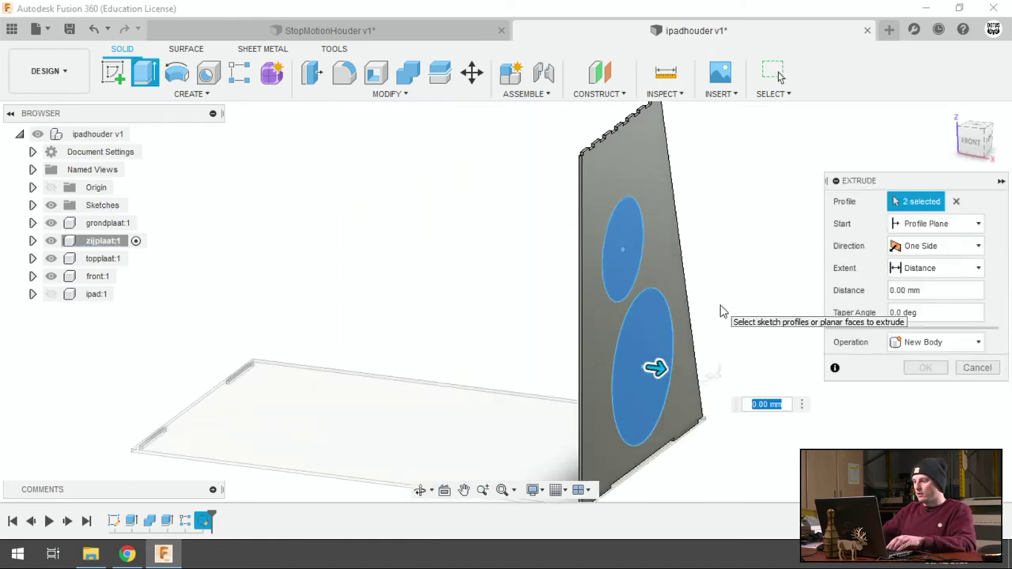
text(-pl)
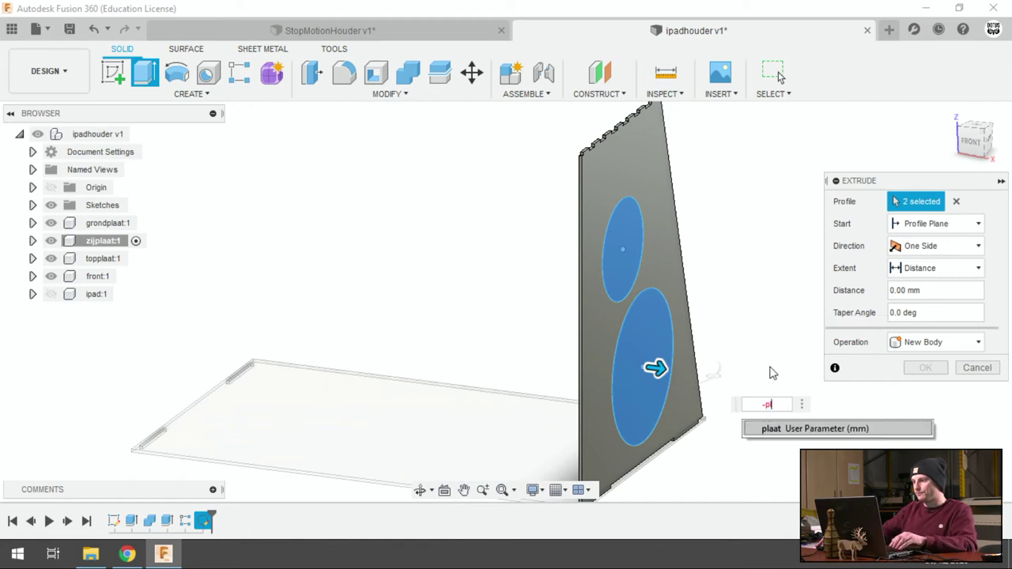
click(794, 428)
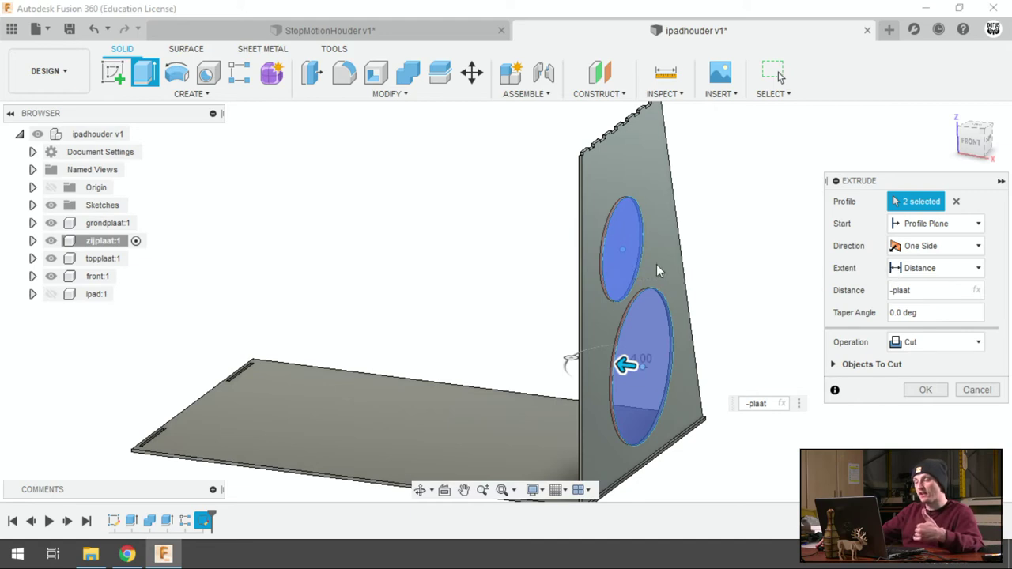
scroll(747, 340, up, 2)
scroll(749, 343, up, 2)
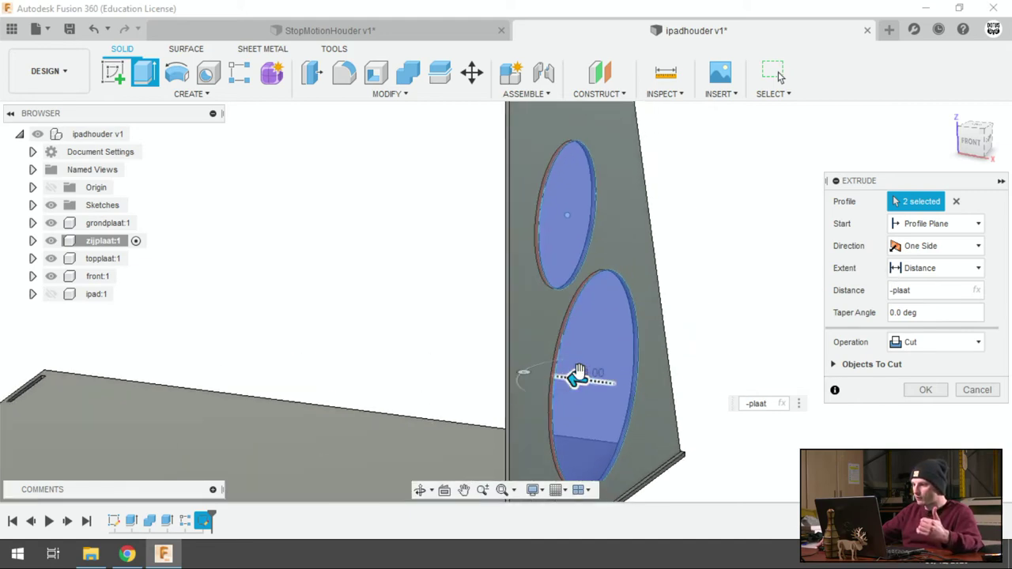
mouse_move(577, 378)
mouse_down()
mouse_move(742, 378)
mouse_move(644, 371)
mouse_move(735, 369)
mouse_move(653, 364)
mouse_move(567, 319)
mouse_move(553, 372)
mouse_move(583, 332)
mouse_move(759, 347)
mouse_move(748, 345)
mouse_up()
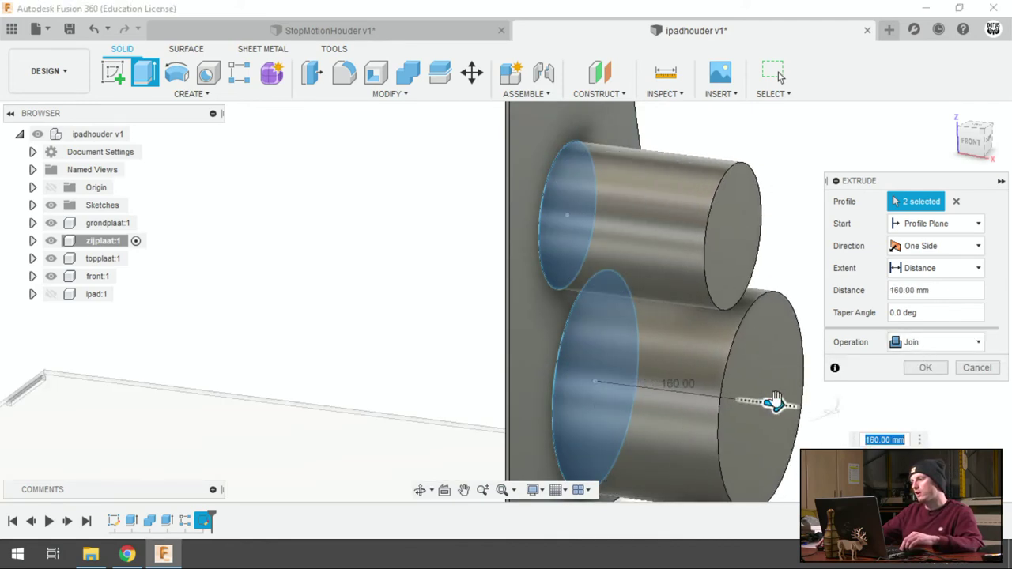
drag(775, 401, 427, 358)
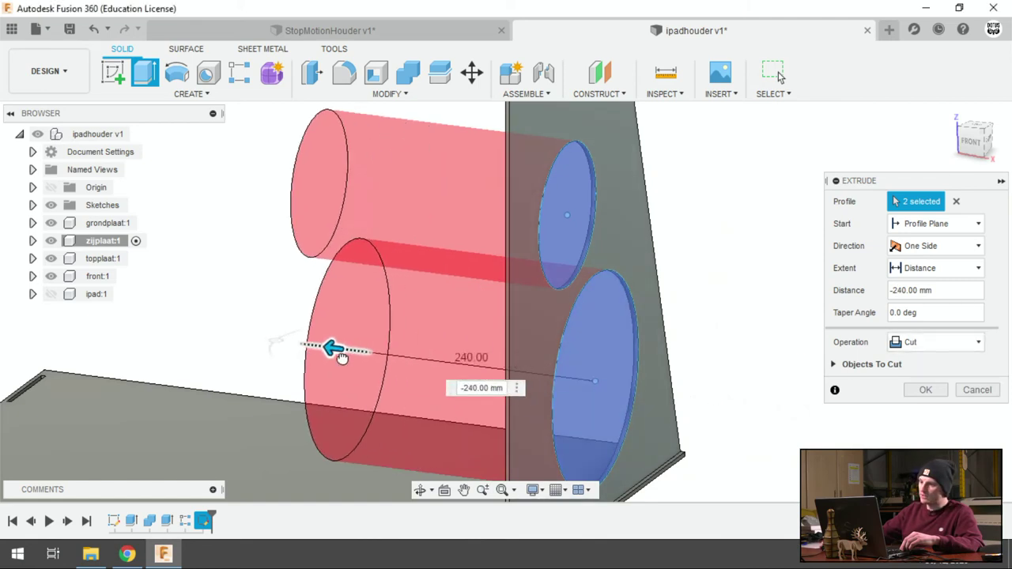
drag(423, 358, 405, 357)
text(-)
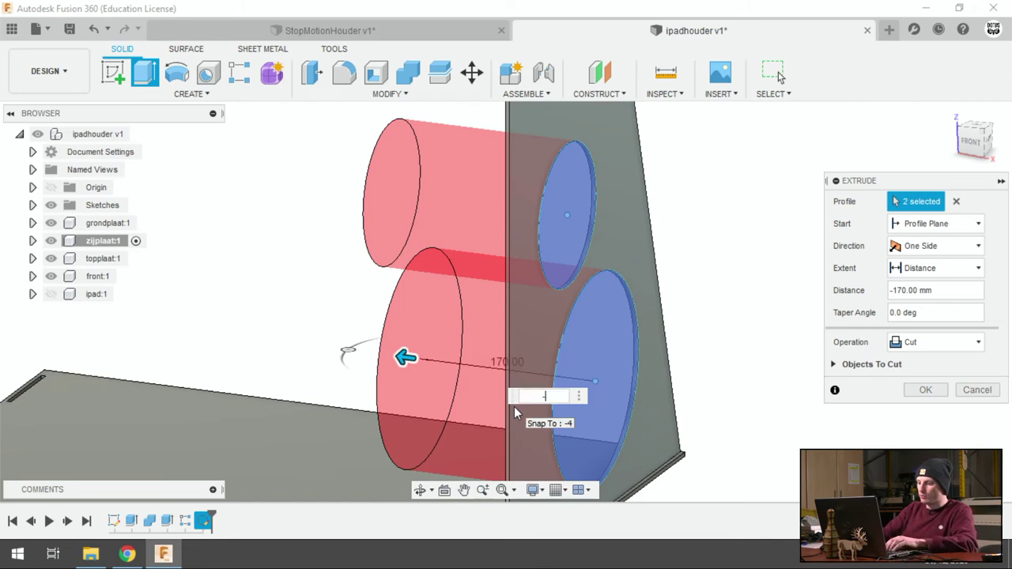
text(pl)
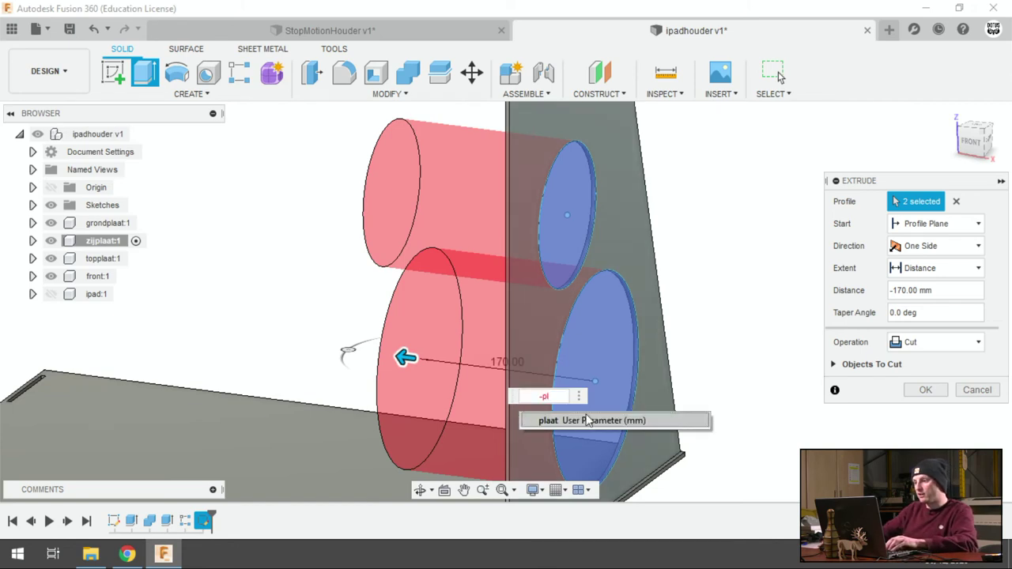
click(586, 419)
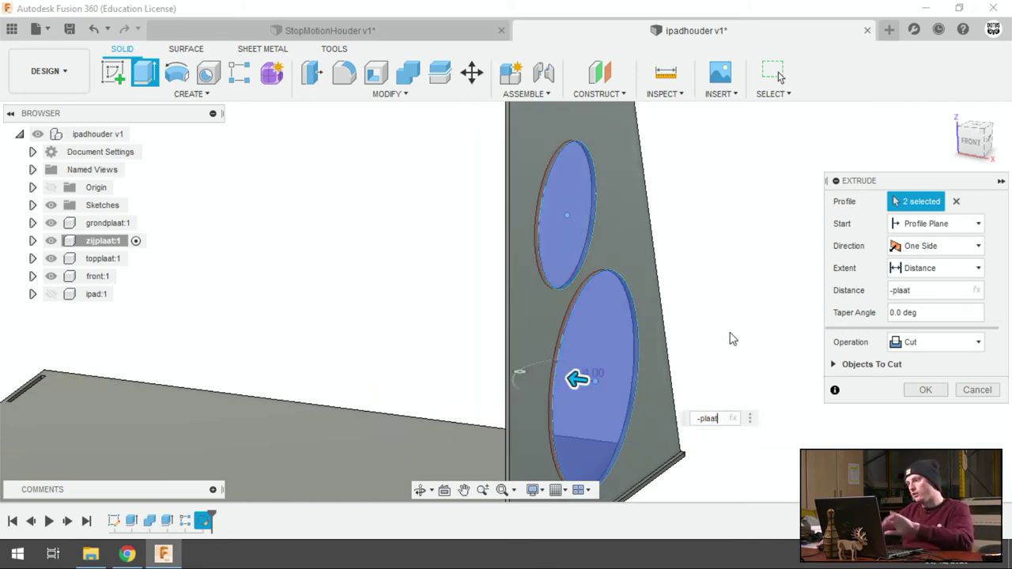
click(925, 389)
Step: Inspect the new holes and reactivate the top-level ipadhouder v1 assembly
shift+middle_drag(864, 361, 804, 356)
mouse_move(709, 407)
shift+middle_down()
mouse_move(757, 287)
mouse_move(748, 278)
mouse_move(768, 303)
mouse_move(726, 281)
mouse_move(746, 319)
mouse_move(763, 320)
shift+middle_up()
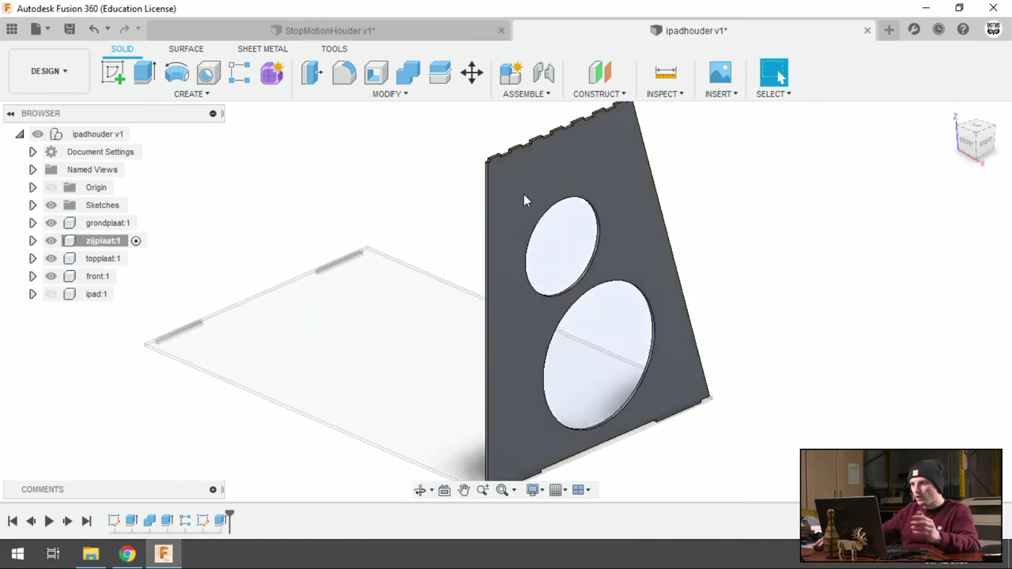
click(136, 134)
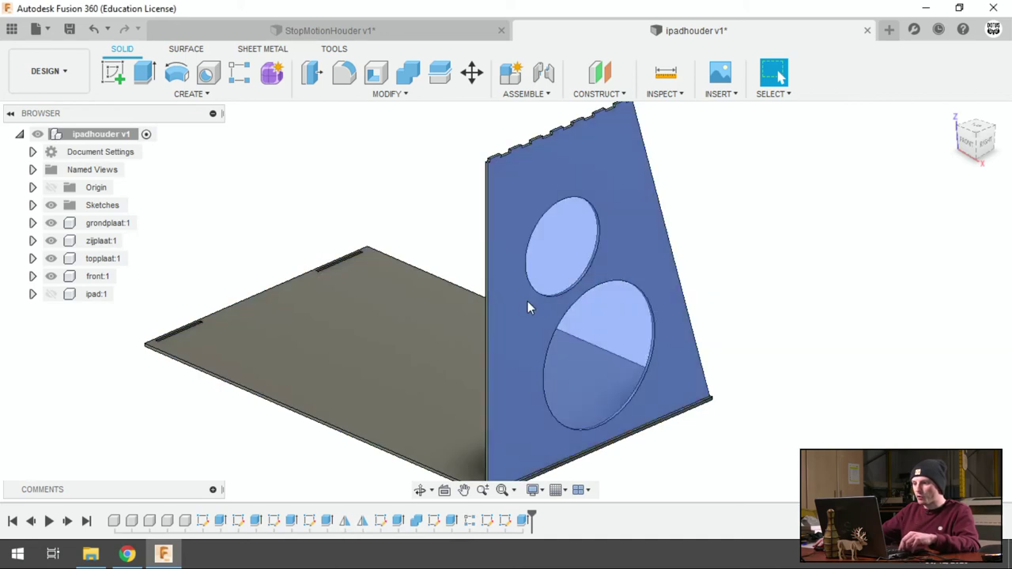
click(241, 76)
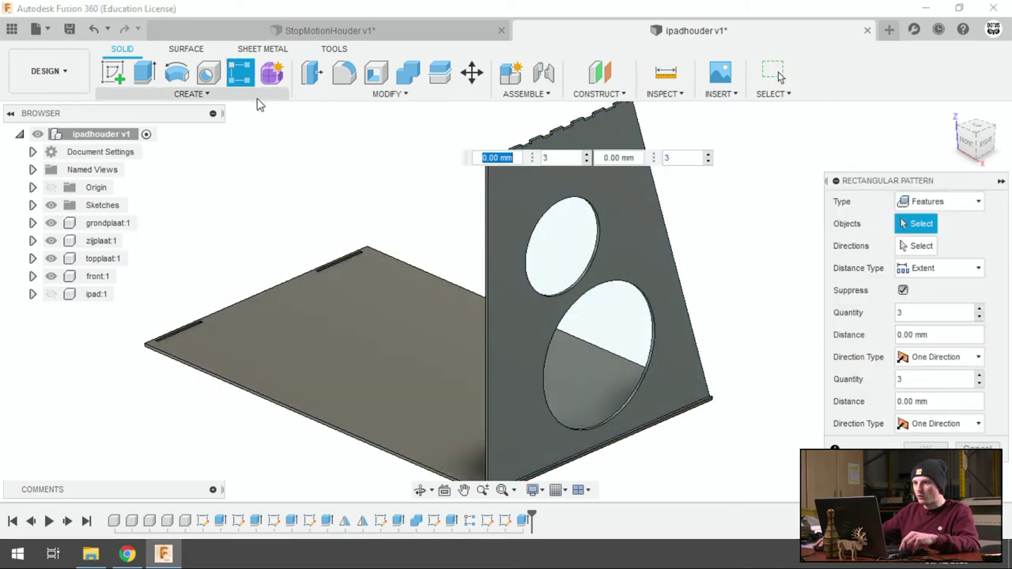
click(778, 75)
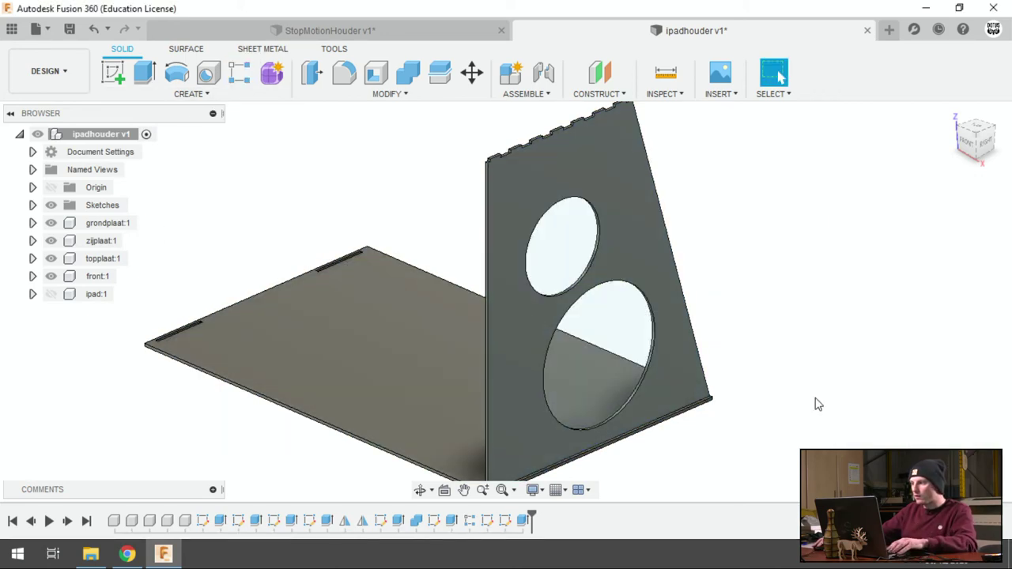
click(174, 92)
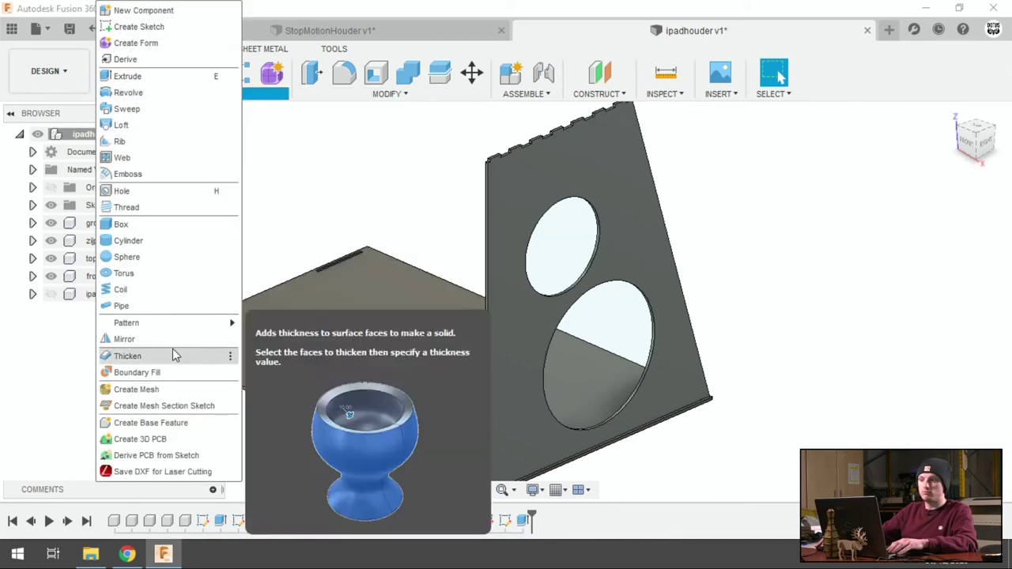
Step: Mirror component zijplaat:1 across the central origin plane to the base plate's opposite edge
click(174, 339)
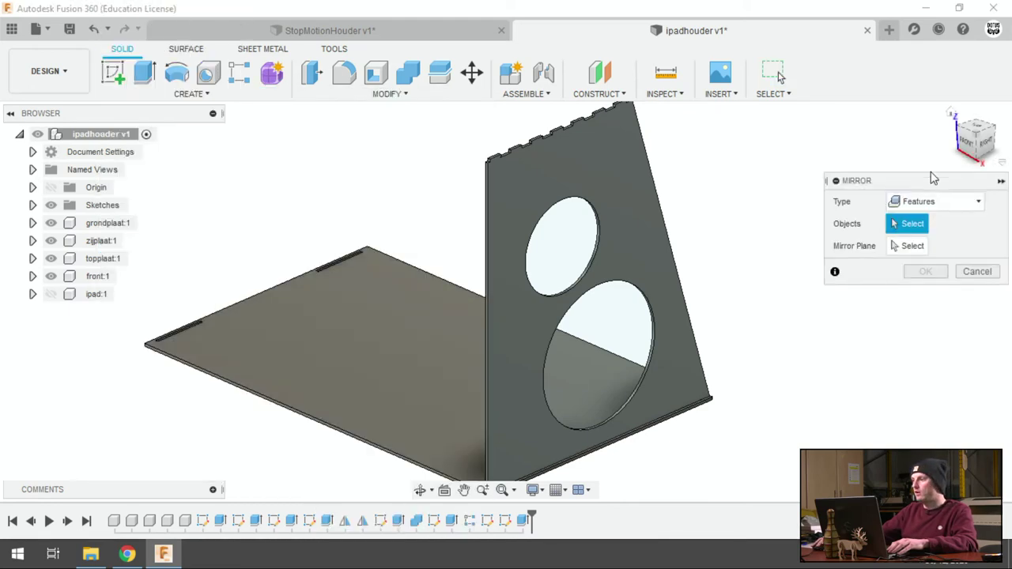
click(935, 203)
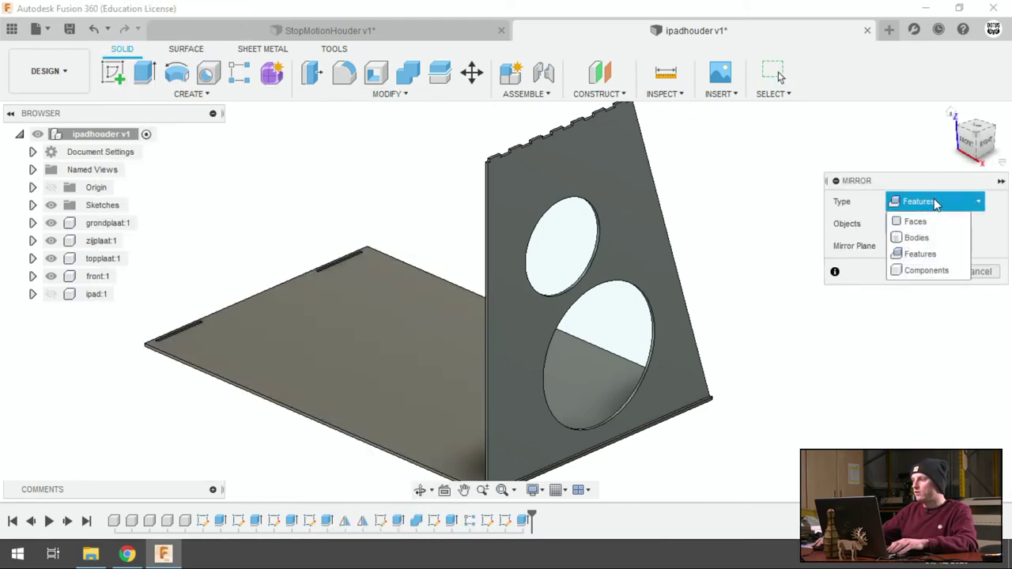
click(926, 271)
click(606, 185)
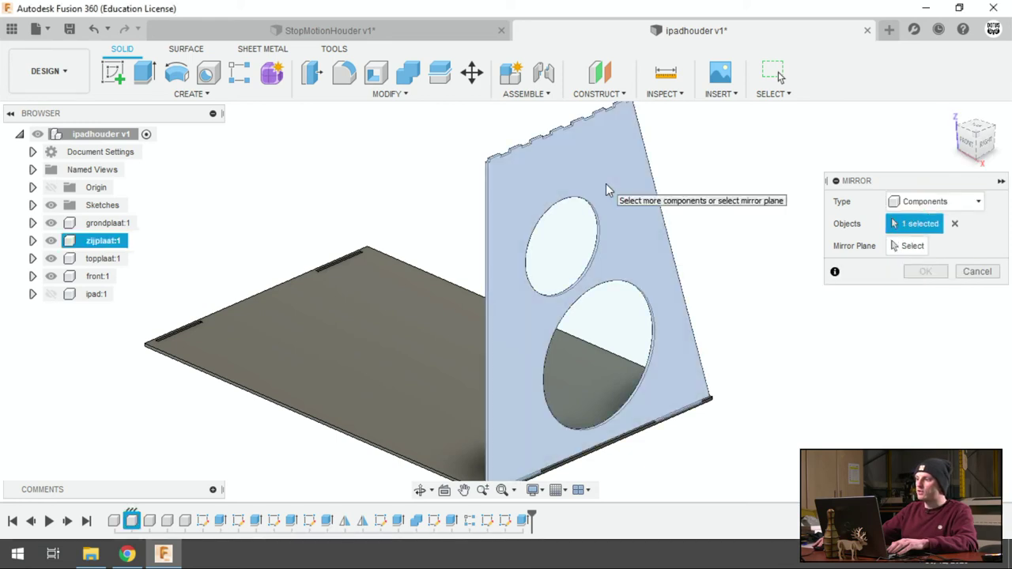
click(913, 246)
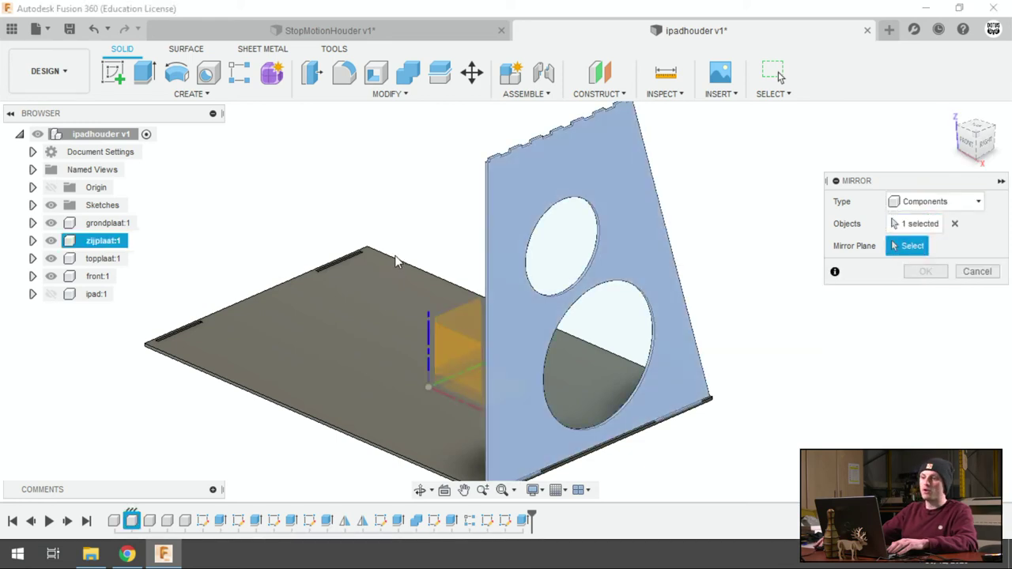
shift+middle_drag(502, 310, 449, 355)
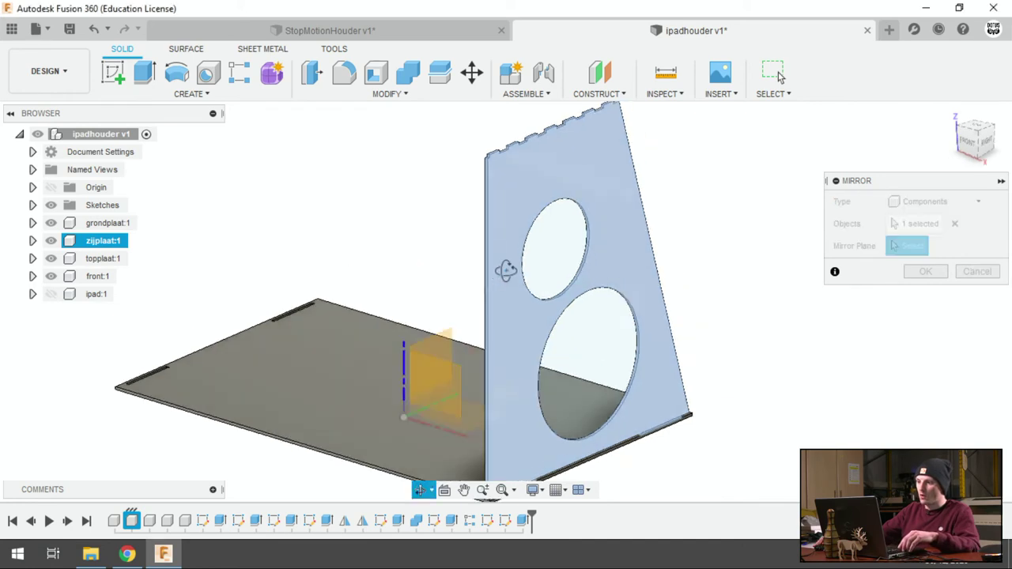
click(383, 395)
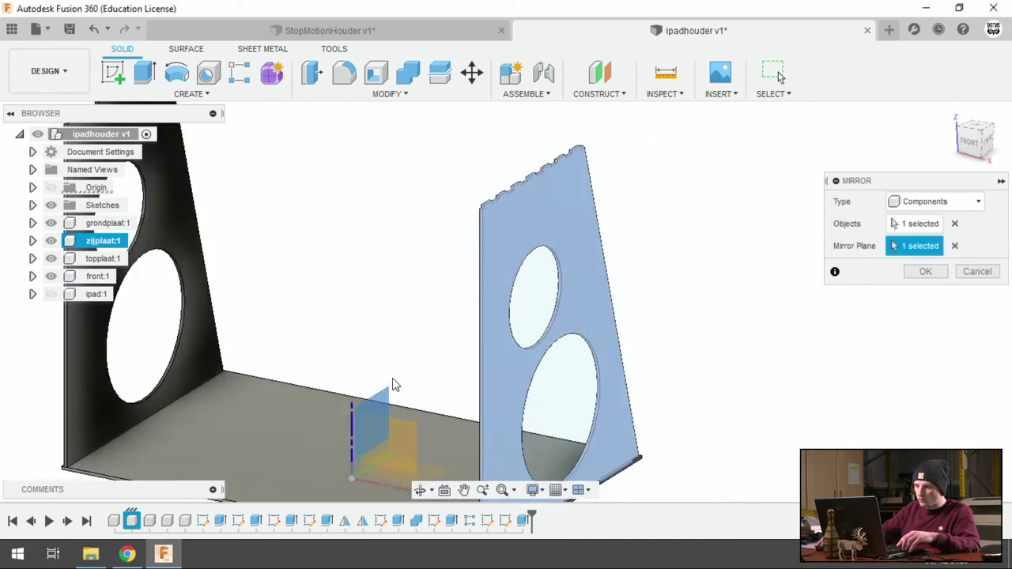
scroll(441, 322, down, 3)
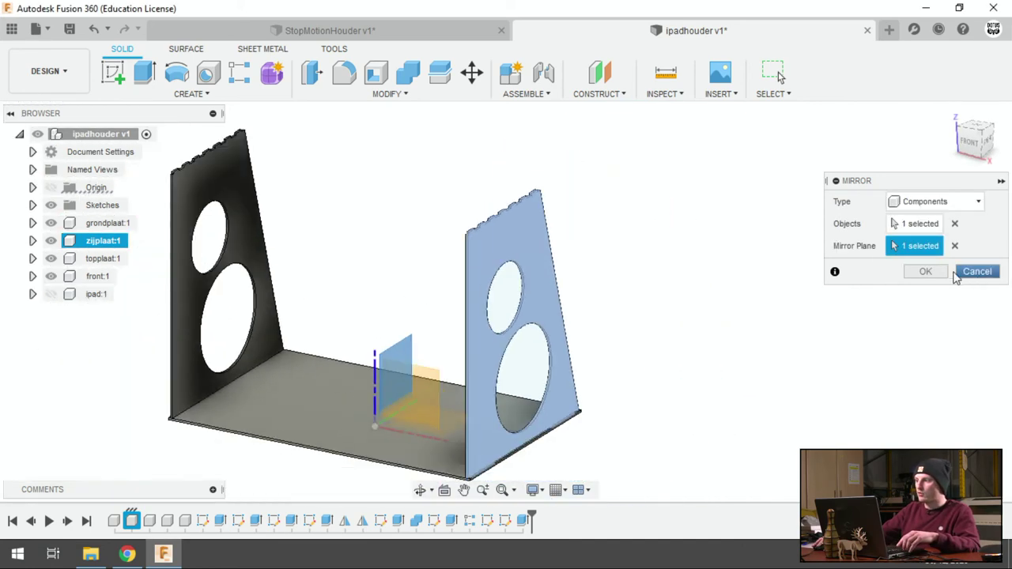
click(925, 272)
mouse_move(114, 312)
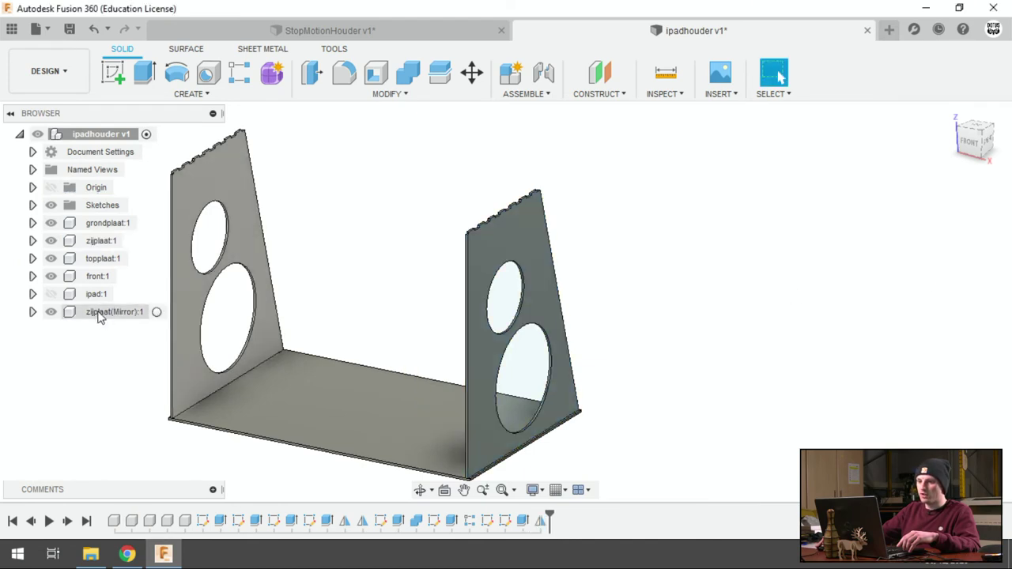
scroll(678, 355, up, 2)
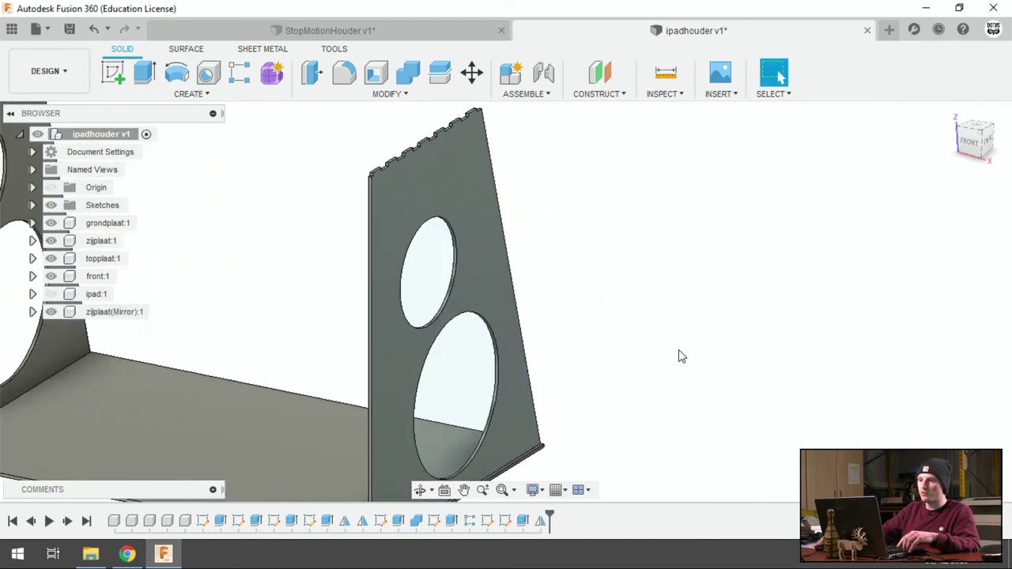
scroll(382, 289, down, 2)
scroll(144, 177, down, 1)
scroll(184, 198, up, 3)
shift+middle_drag(184, 197, 287, 226)
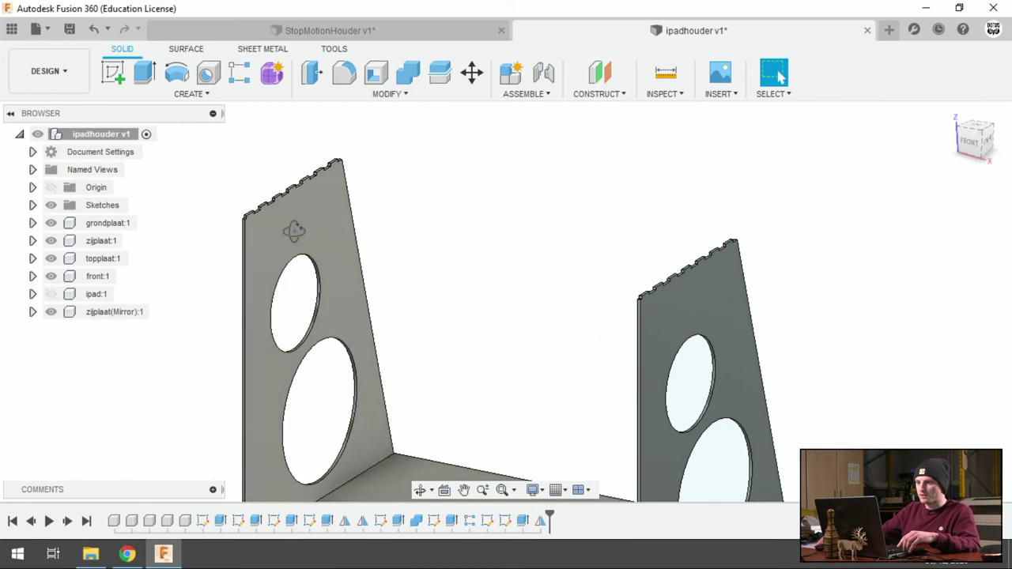
scroll(287, 227, up, 3)
scroll(229, 242, down, 3)
mouse_move(387, 258)
shift+middle_down()
mouse_move(355, 262)
mouse_move(421, 258)
shift+middle_up()
mouse_move(407, 157)
shift+middle_down()
mouse_move(562, 356)
mouse_move(387, 224)
mouse_move(322, 6)
shift+middle_up()
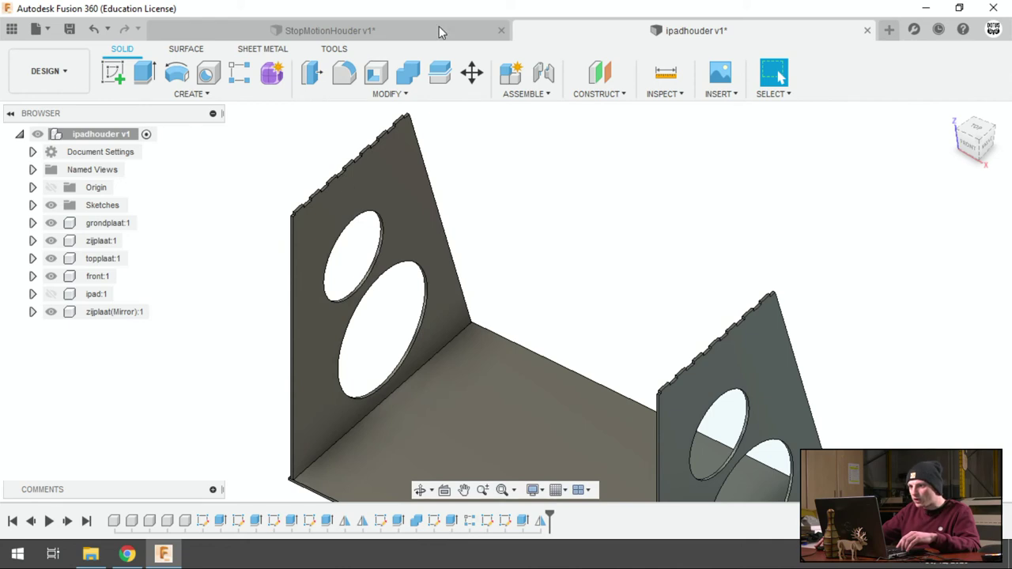
shift+middle_drag(558, 258, 547, 234)
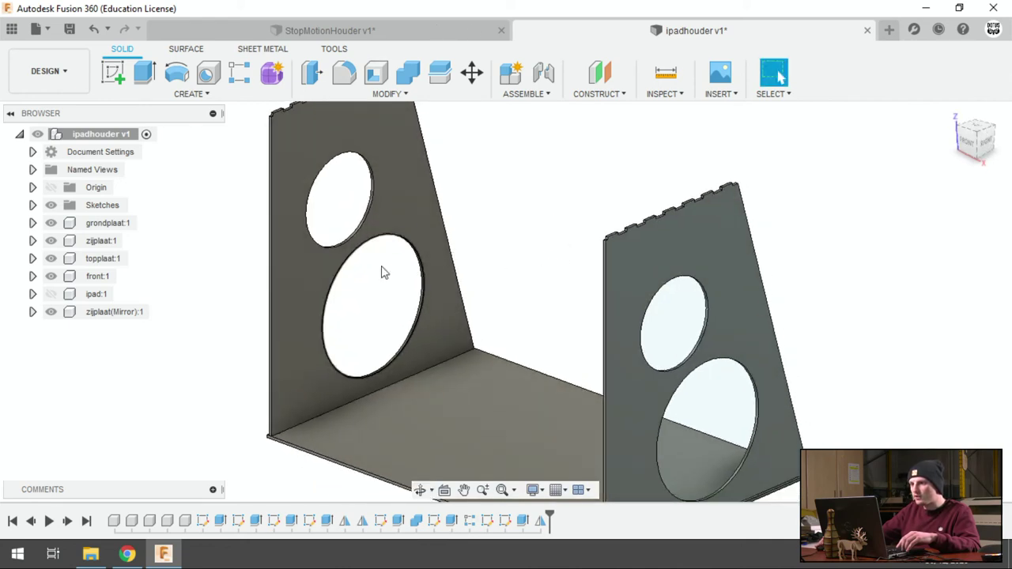
mouse_move(382, 272)
shift+middle_down()
mouse_move(409, 298)
mouse_move(402, 276)
mouse_move(425, 271)
shift+middle_up()
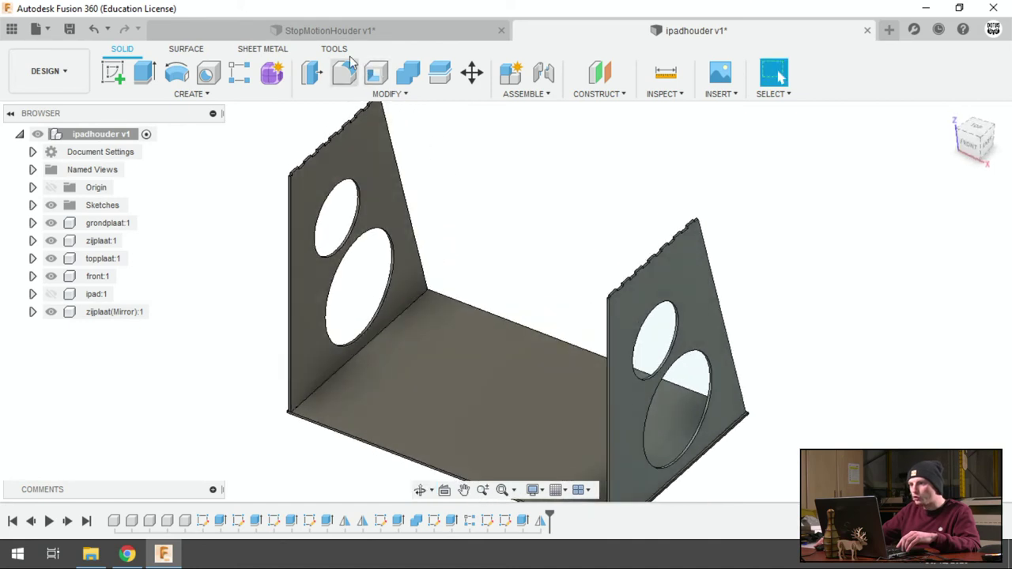
shift+middle_drag(461, 246, 489, 275)
click(779, 75)
click(975, 131)
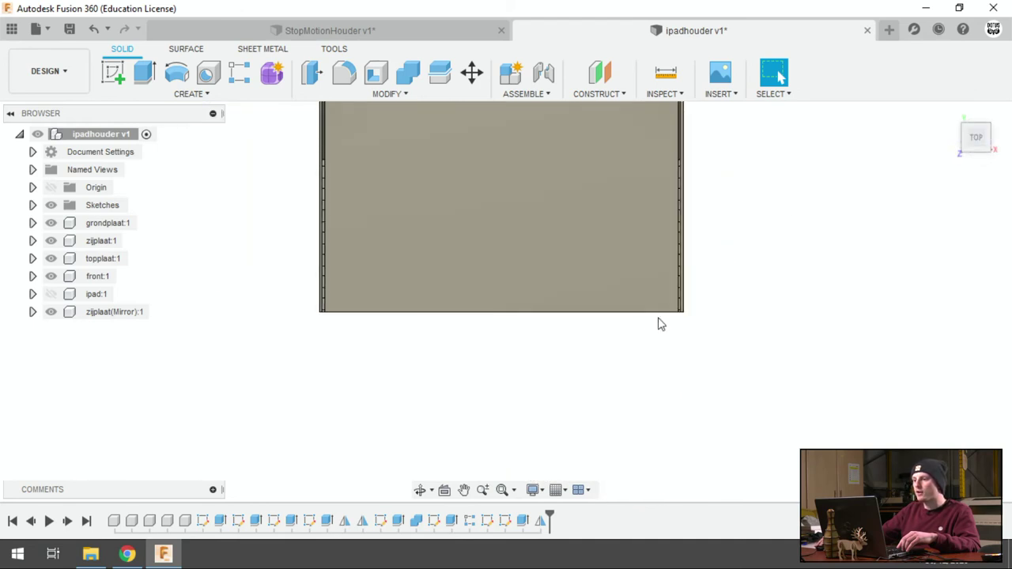
shift+middle_drag(624, 387, 601, 349)
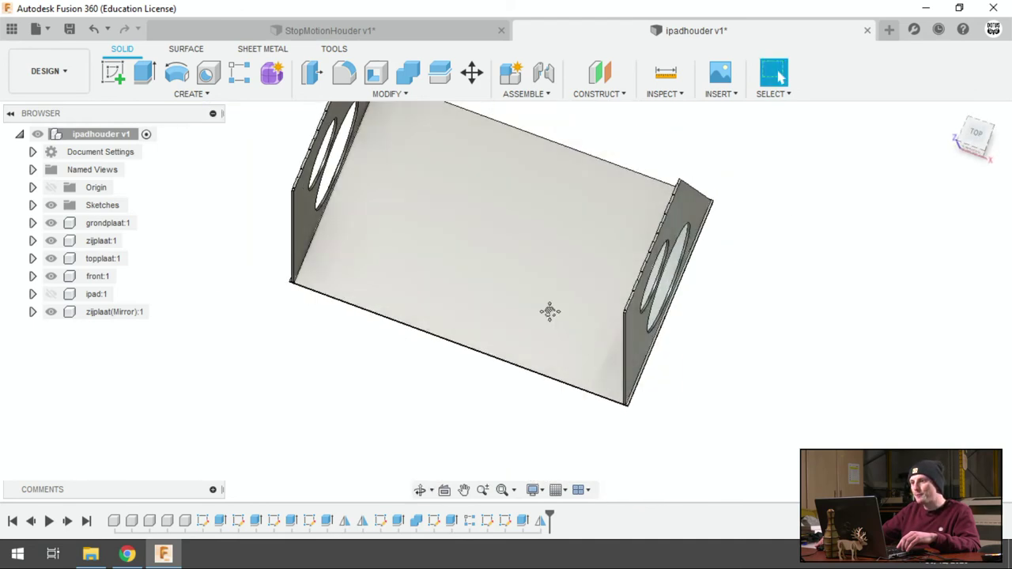
shift+middle_drag(549, 309, 532, 311)
mouse_move(553, 253)
shift+middle_down()
mouse_move(543, 244)
mouse_move(577, 241)
shift+middle_up()
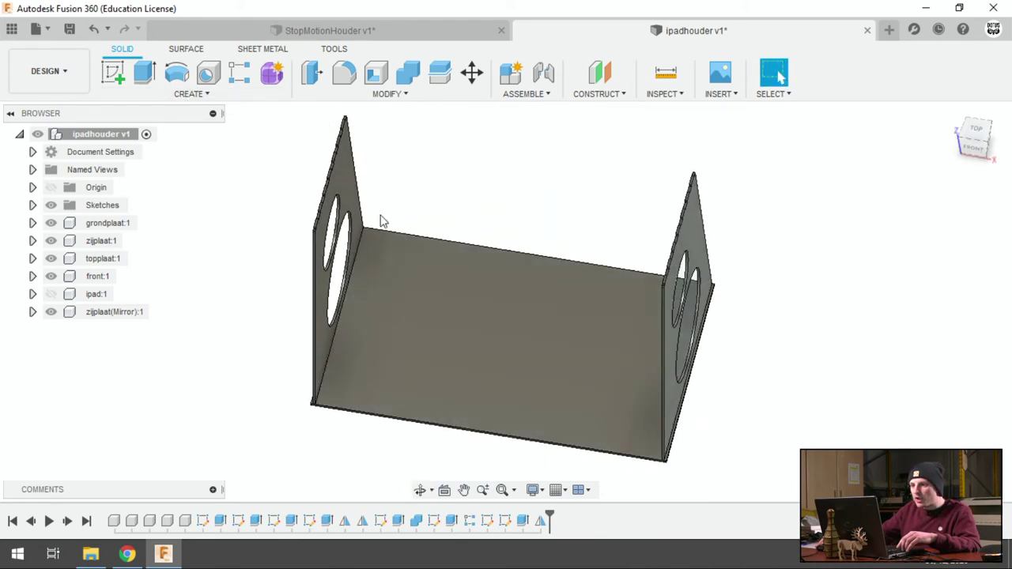
shift+middle_drag(379, 219, 377, 208)
Step: Start a new sketch on the top face of a side-plate tab
click(112, 72)
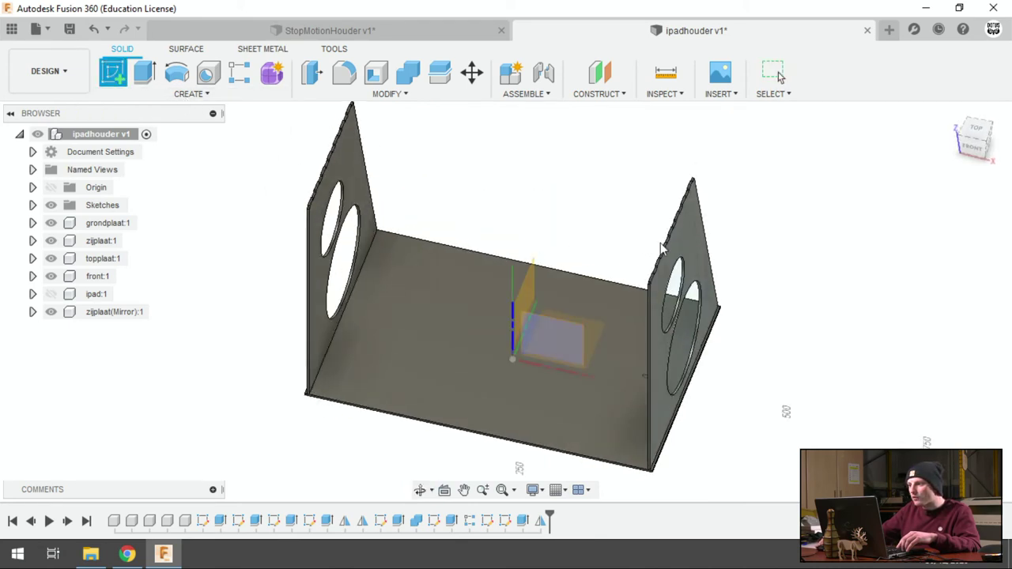
scroll(669, 242, up, 2)
scroll(699, 242, up, 3)
scroll(610, 299, up, 2)
scroll(611, 296, up, 2)
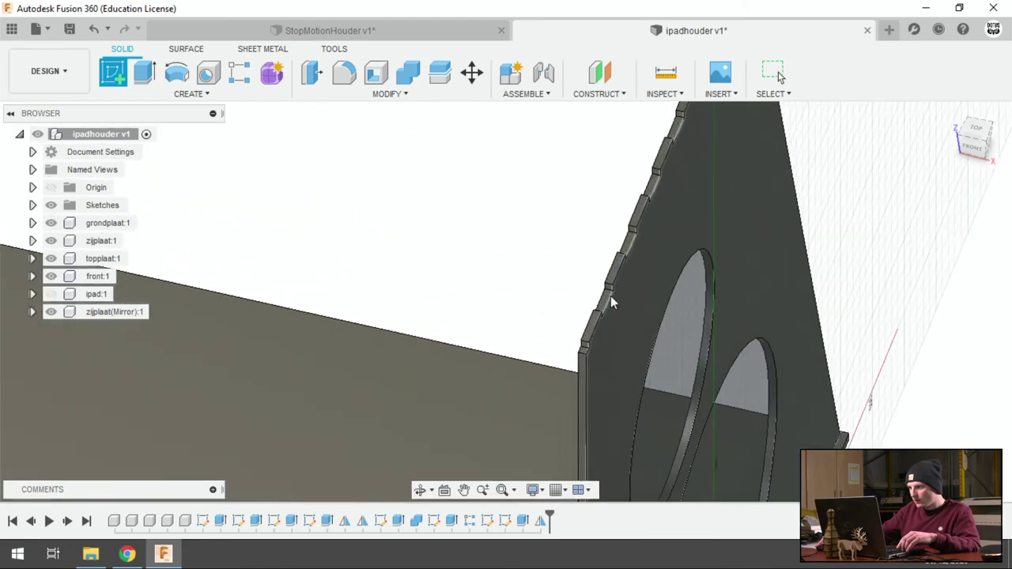
scroll(616, 260, up, 2)
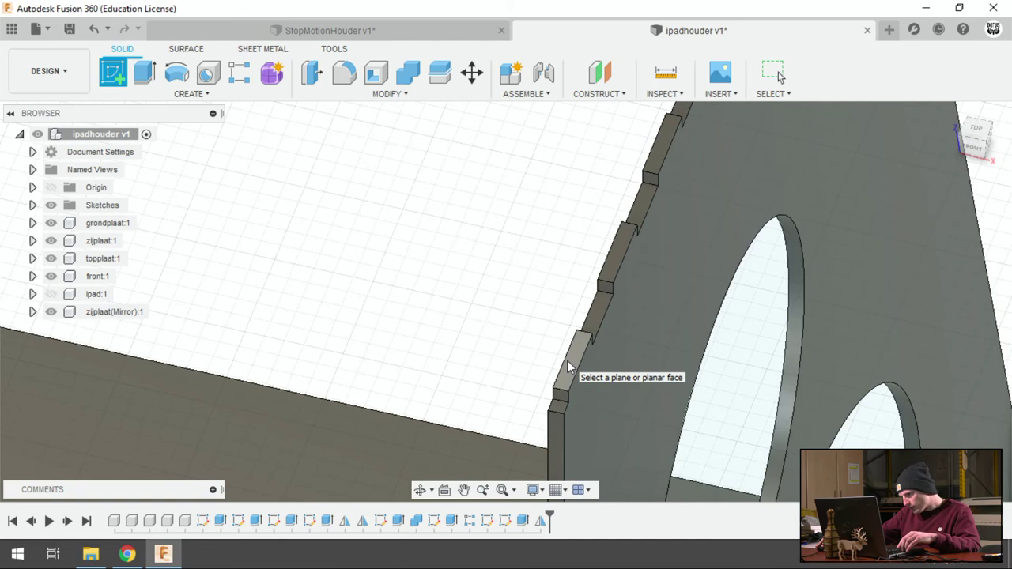
click(567, 361)
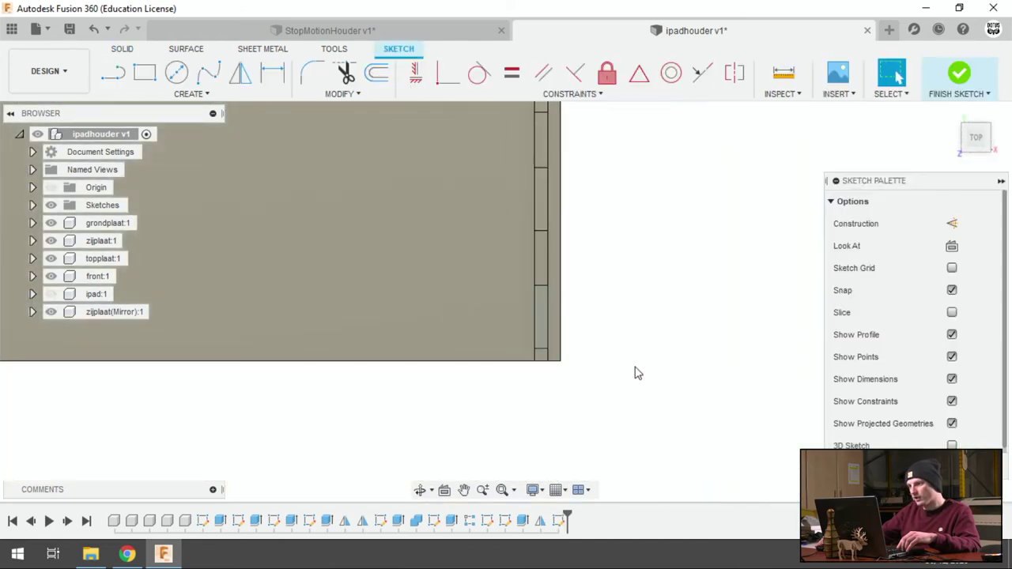
Step: Draw a 2-point rectangle from the plate edge spanning the whole base
click(144, 73)
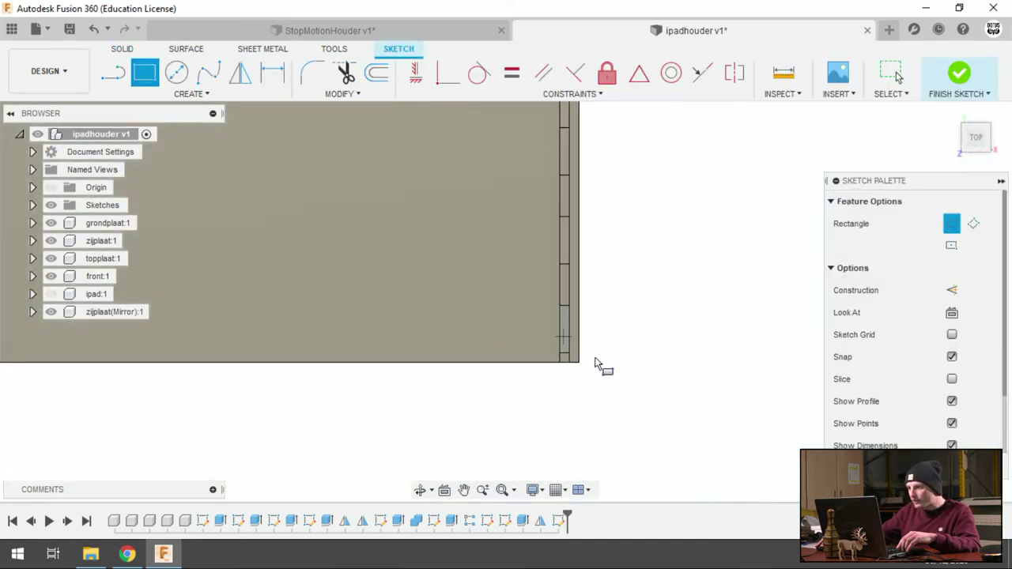
scroll(571, 363, up, 3)
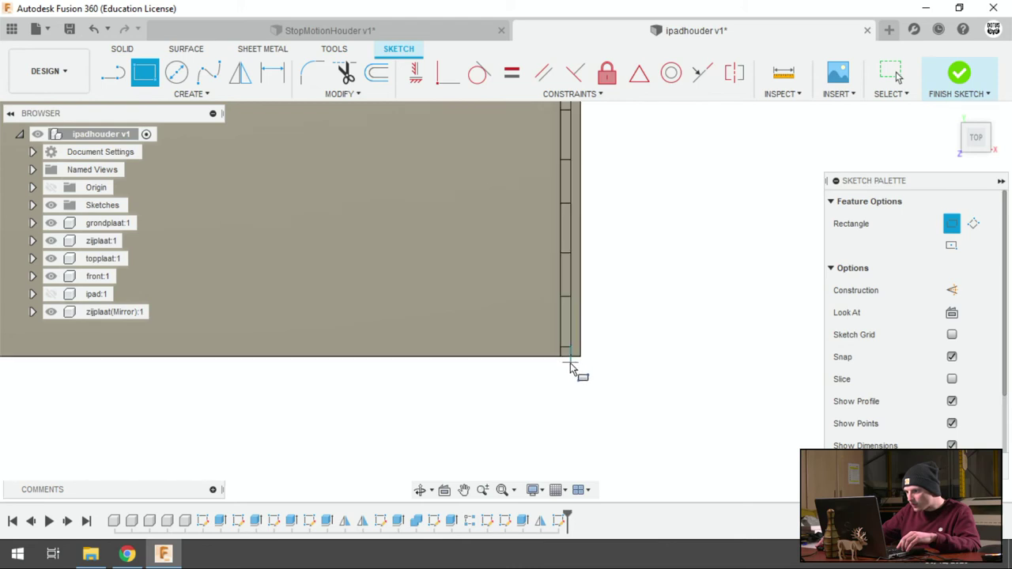
click(587, 416)
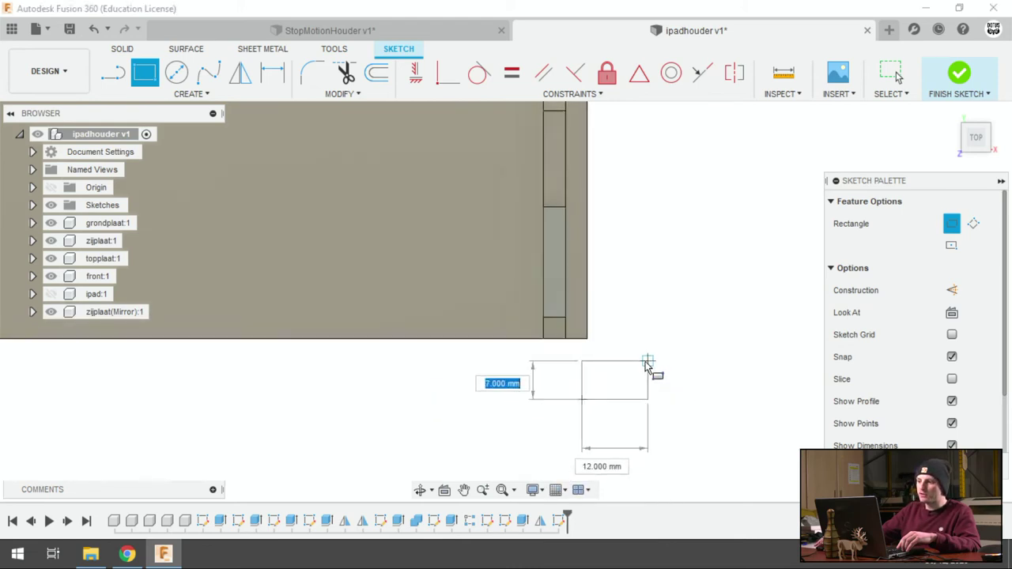
scroll(633, 351, down, 5)
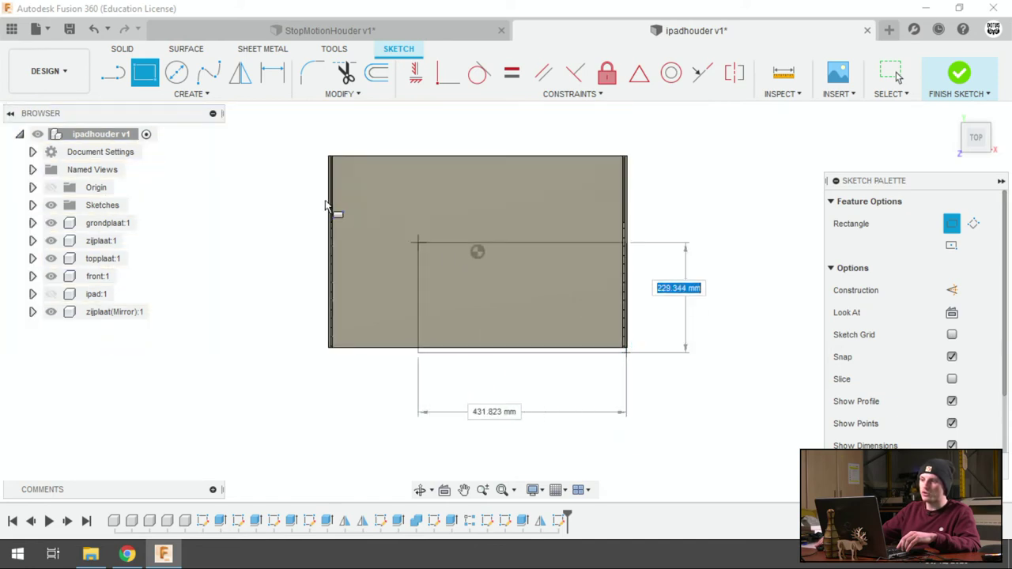
click(286, 157)
scroll(300, 153, up, 2)
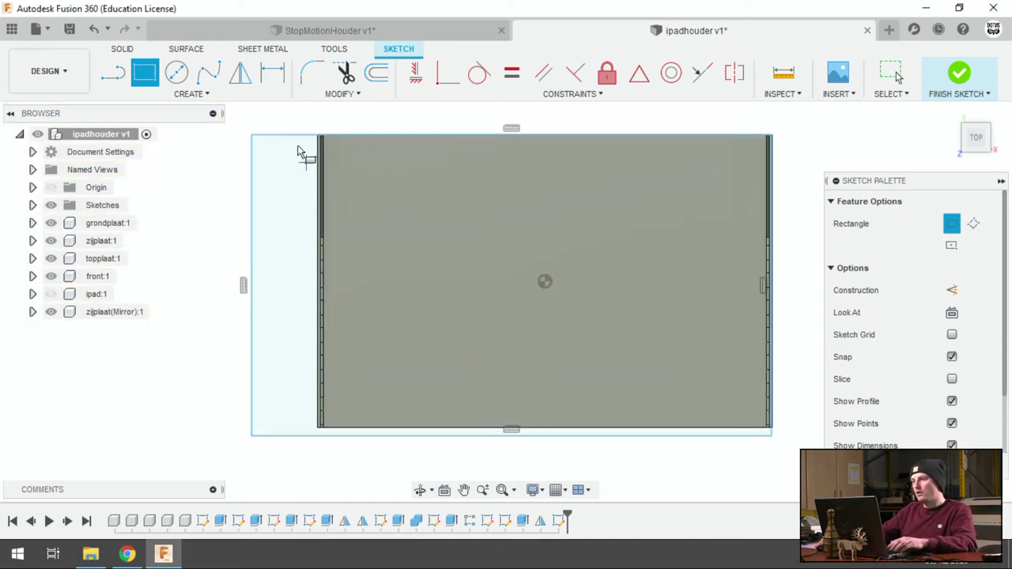
scroll(294, 124, up, 2)
scroll(291, 125, up, 2)
key(Escape)
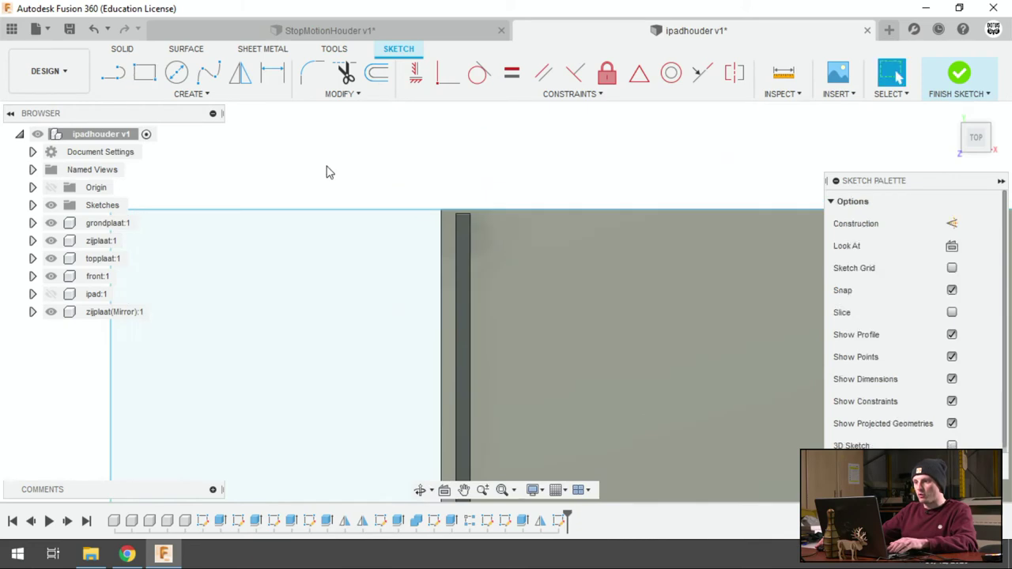
Step: Finish the rectangle sketch and view the holder isometrically
shift+middle_drag(372, 198, 402, 199)
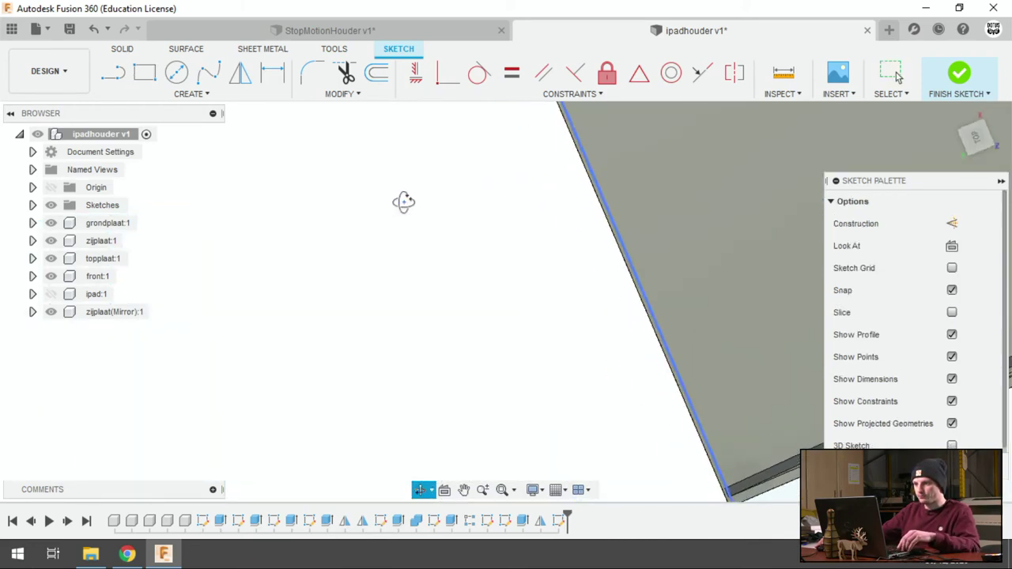
click(977, 143)
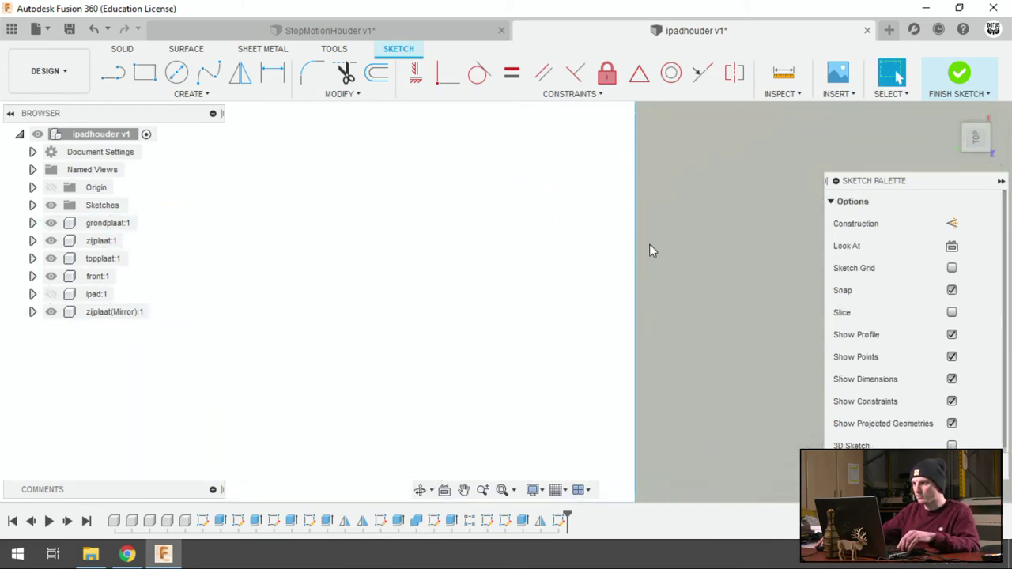
click(959, 73)
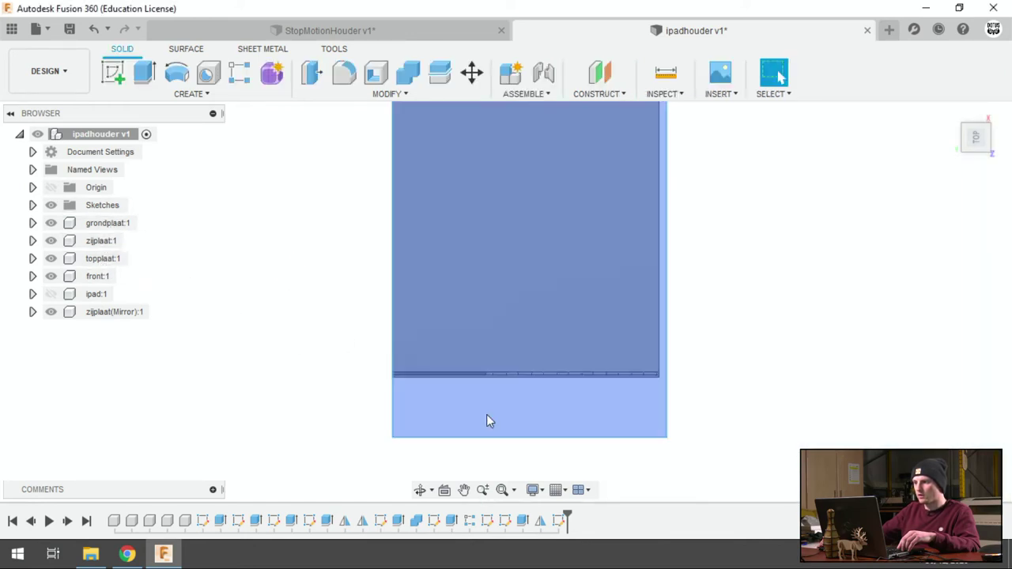
shift+middle_drag(487, 415, 553, 357)
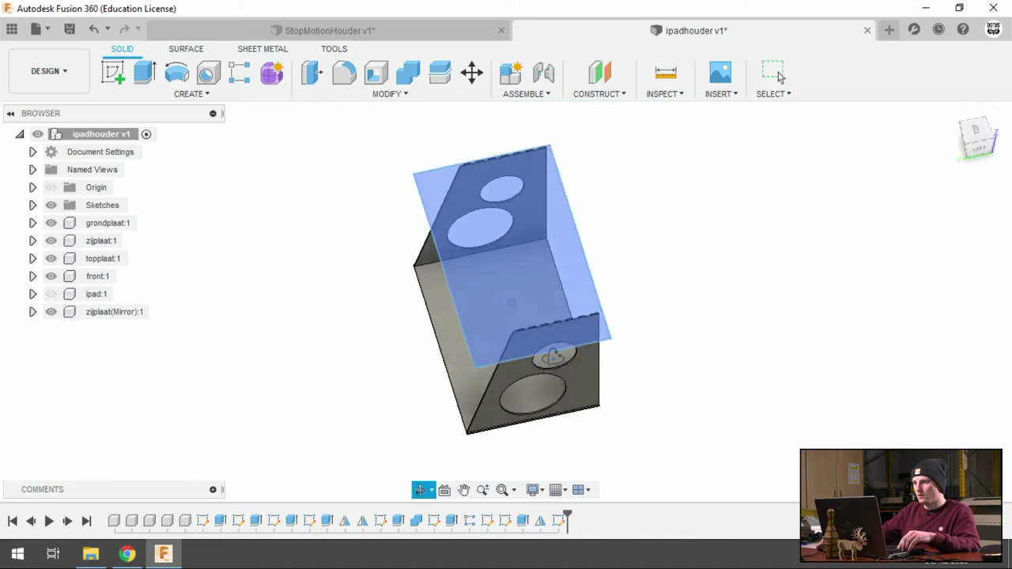
click(779, 75)
scroll(430, 409, up, 3)
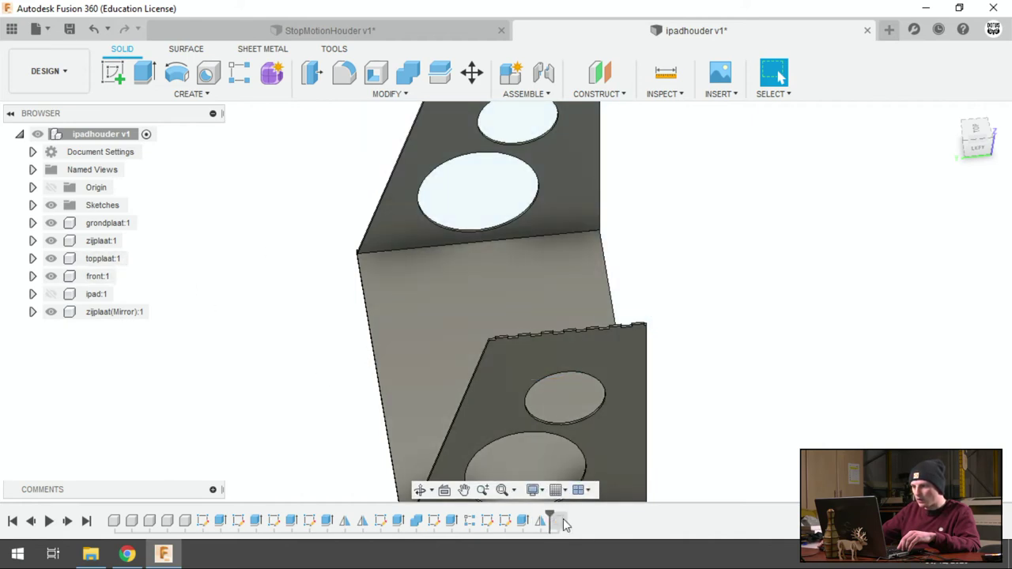
Step: Delete the last timeline feature, activate topplaat:1, and sketch on a side-plate tab face
right_click(563, 519)
click(608, 455)
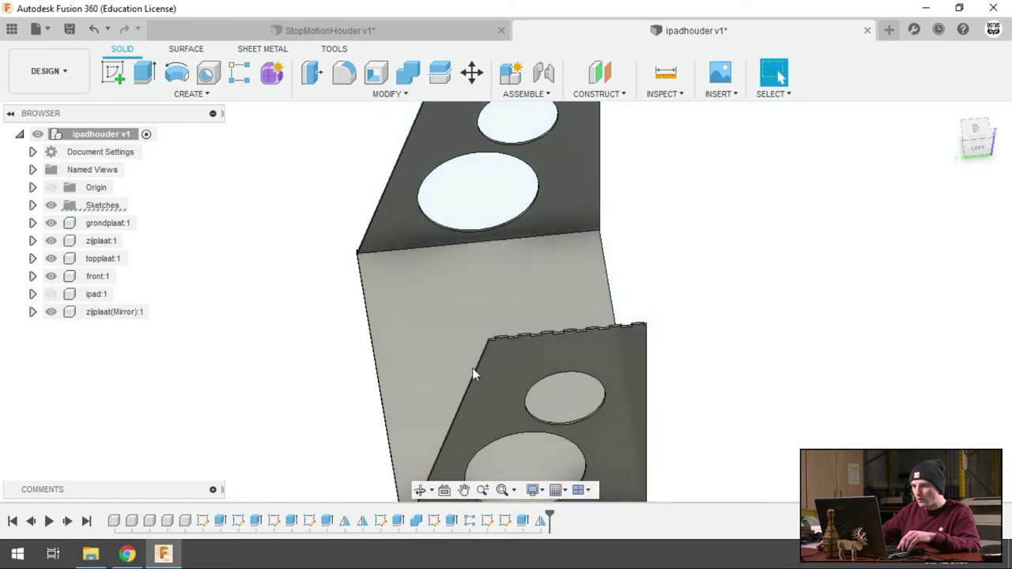
click(141, 259)
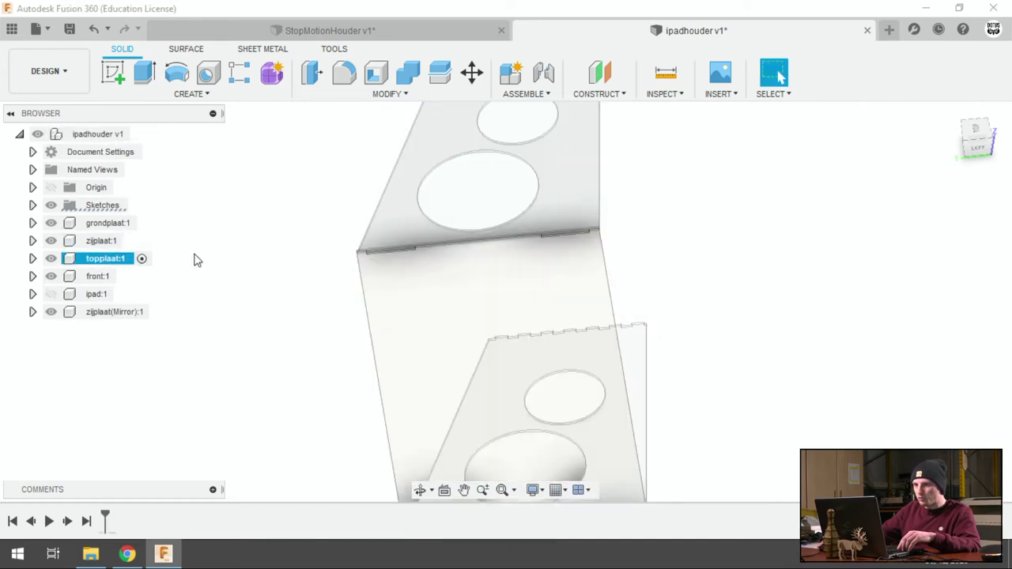
click(115, 74)
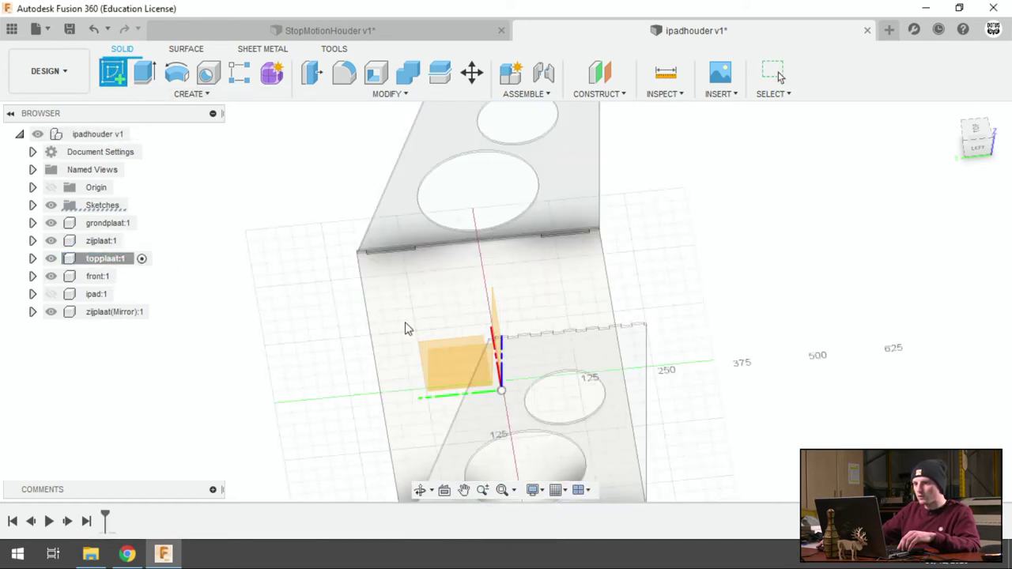
scroll(511, 383, down, 2)
scroll(512, 372, down, 2)
scroll(510, 374, up, 3)
scroll(515, 380, up, 3)
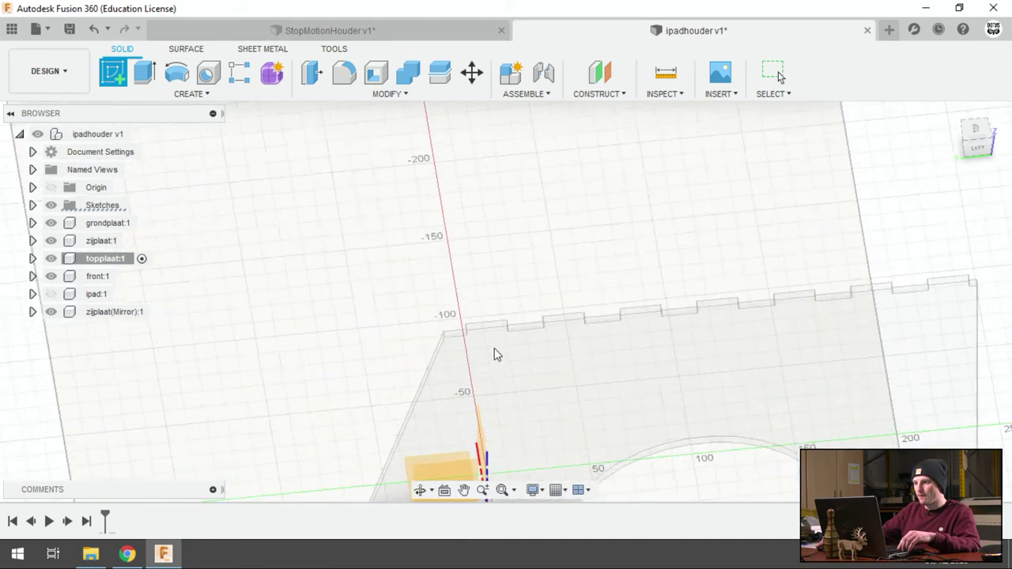
scroll(495, 353, up, 2)
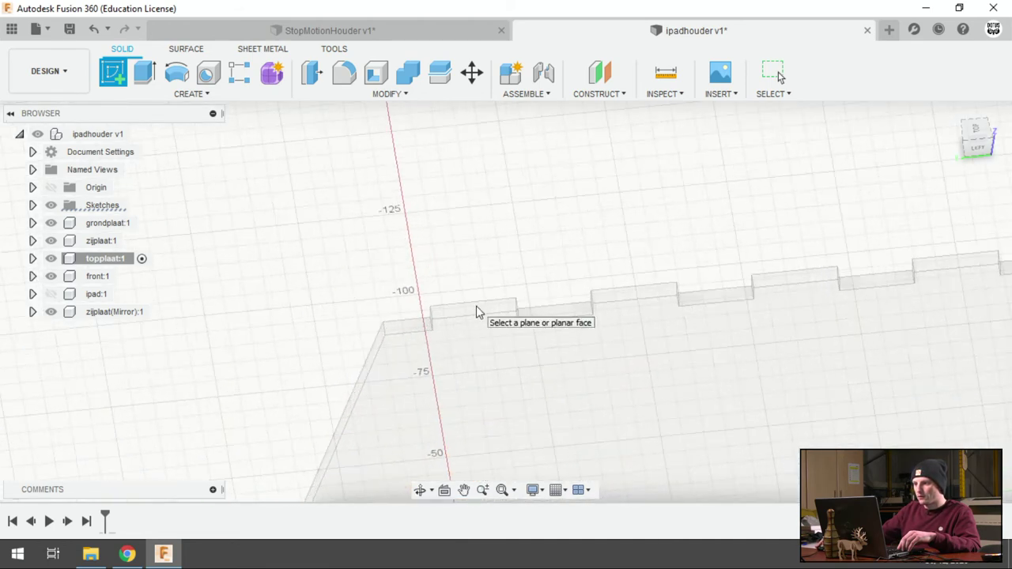
click(475, 311)
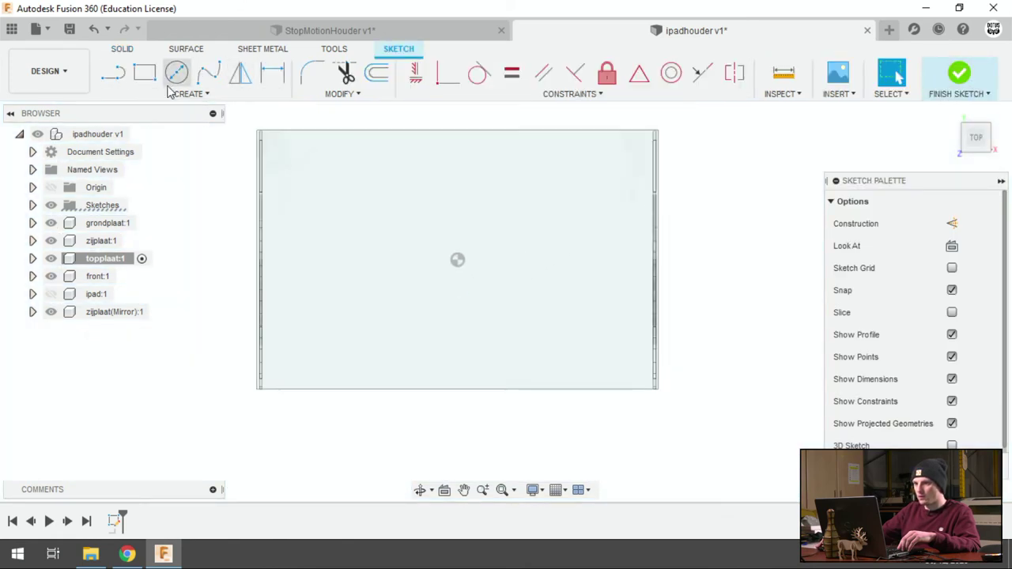
Step: Start a 2-point rectangle with its first corner at the plate corner
click(144, 72)
scroll(682, 371, up, 3)
scroll(687, 377, up, 3)
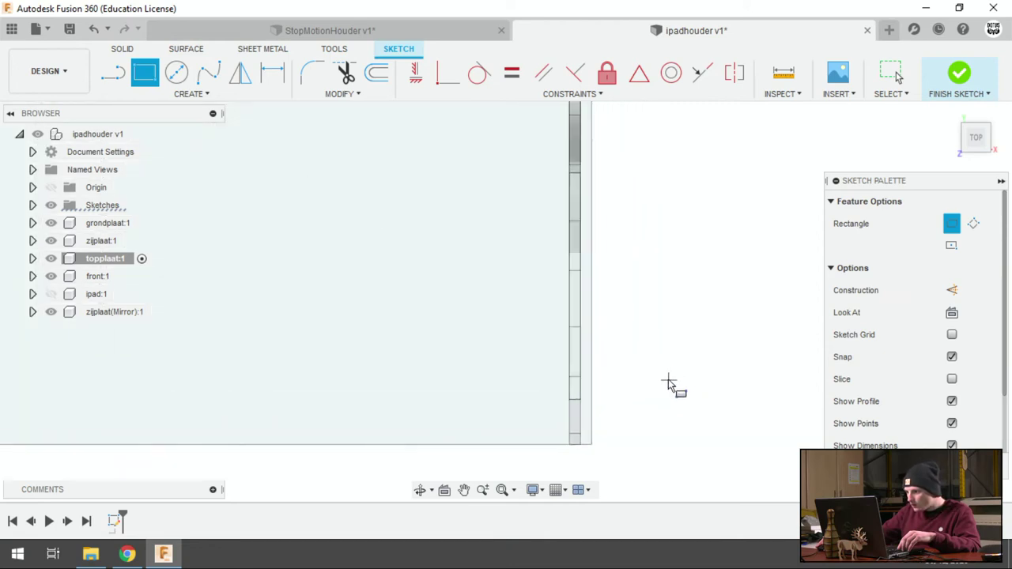
scroll(671, 387, up, 1)
scroll(671, 386, up, 1)
mouse_move(666, 376)
shift+middle_down()
mouse_move(653, 355)
mouse_move(663, 355)
shift+middle_up()
click(989, 153)
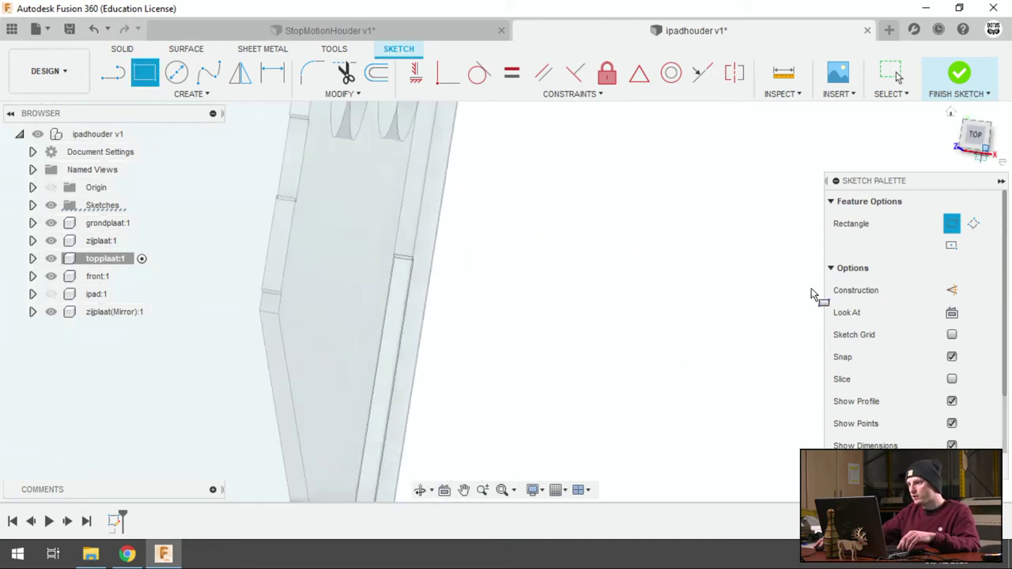
scroll(635, 348, down, 2)
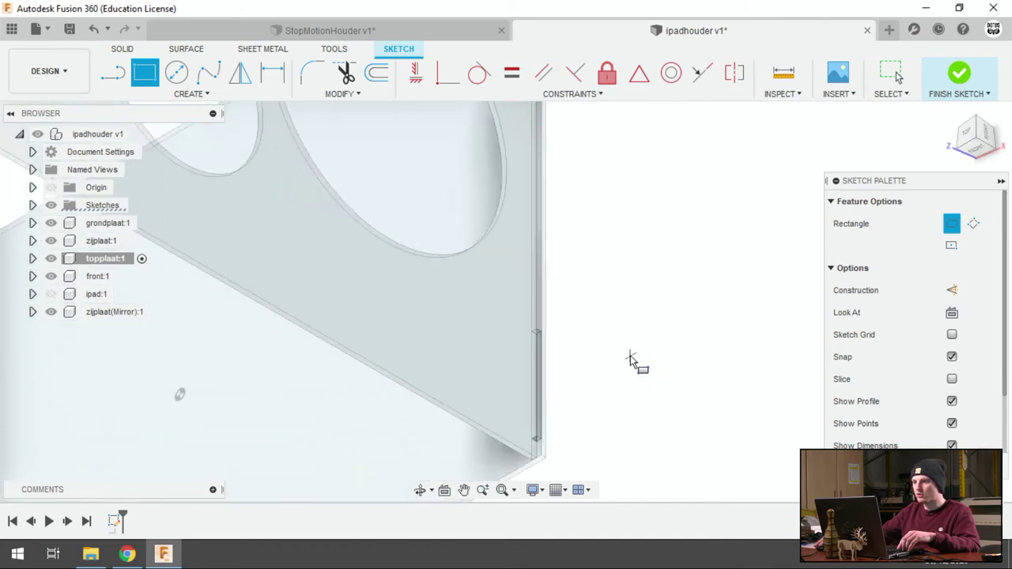
scroll(635, 348, down, 2)
scroll(635, 348, down, 1)
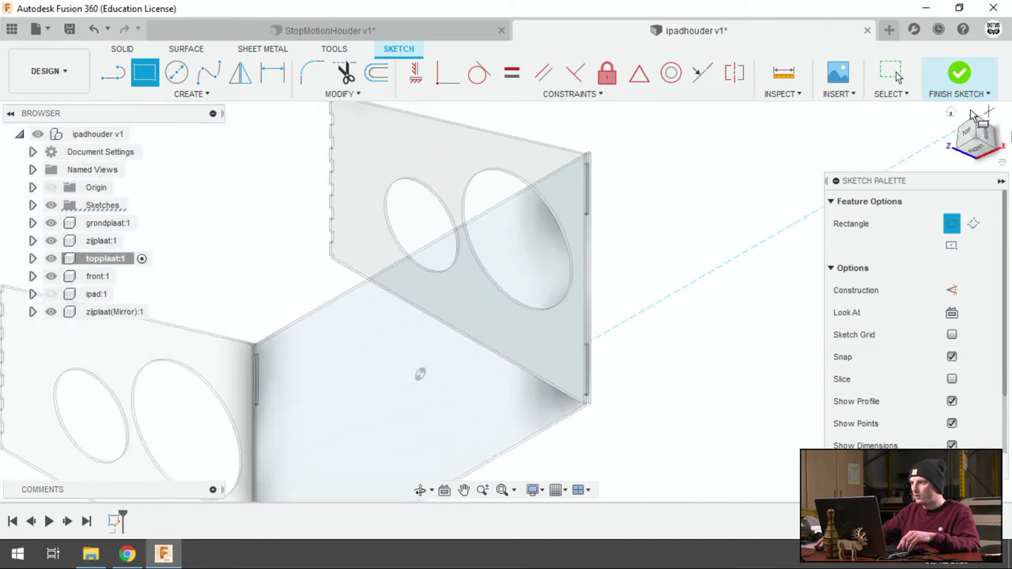
scroll(332, 253, up, 1)
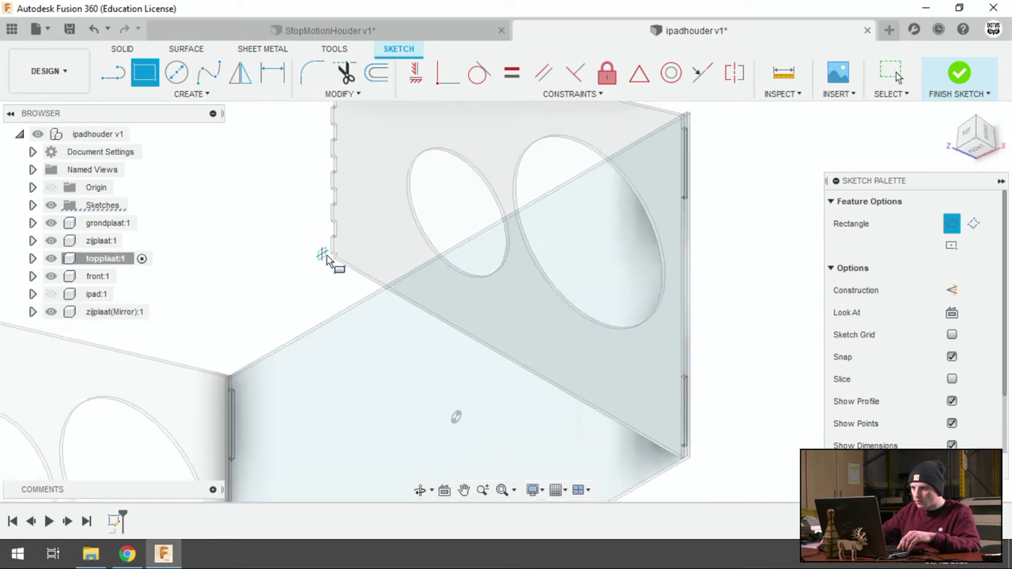
scroll(333, 253, up, 2)
scroll(334, 251, up, 2)
scroll(333, 251, up, 2)
scroll(355, 264, up, 1)
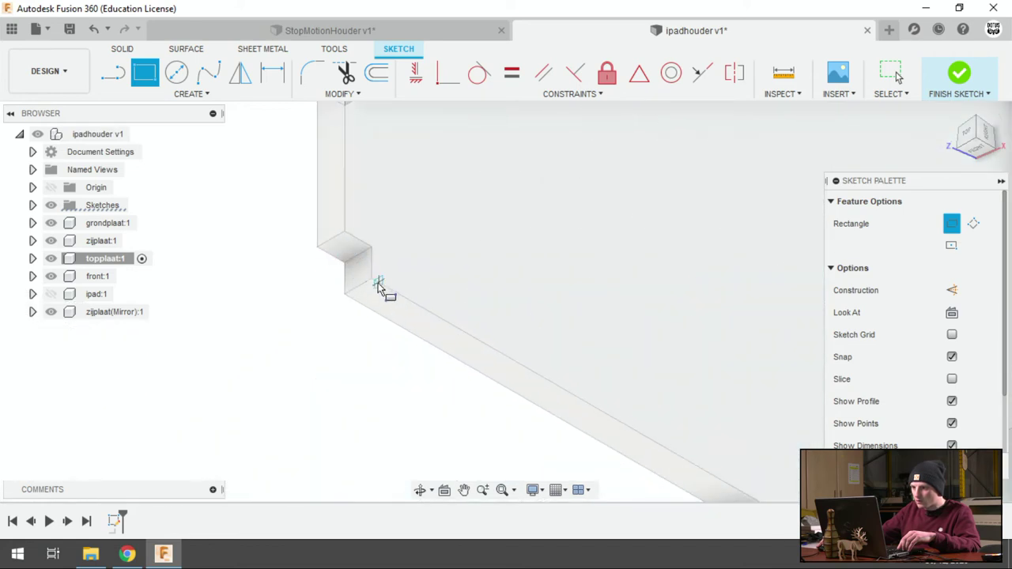
click(372, 283)
scroll(515, 287, down, 2)
scroll(553, 305, down, 2)
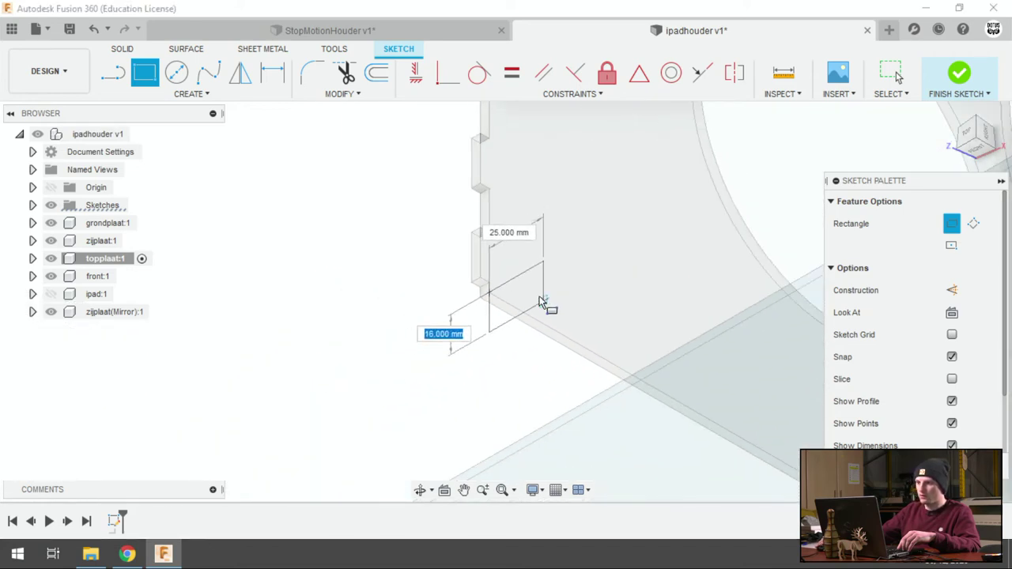
scroll(545, 303, down, 2)
scroll(543, 298, down, 2)
scroll(558, 287, down, 1)
mouse_move(558, 287)
shift+middle_down()
mouse_move(590, 245)
mouse_move(580, 288)
mouse_move(554, 296)
shift+middle_up()
scroll(480, 379, down, 2)
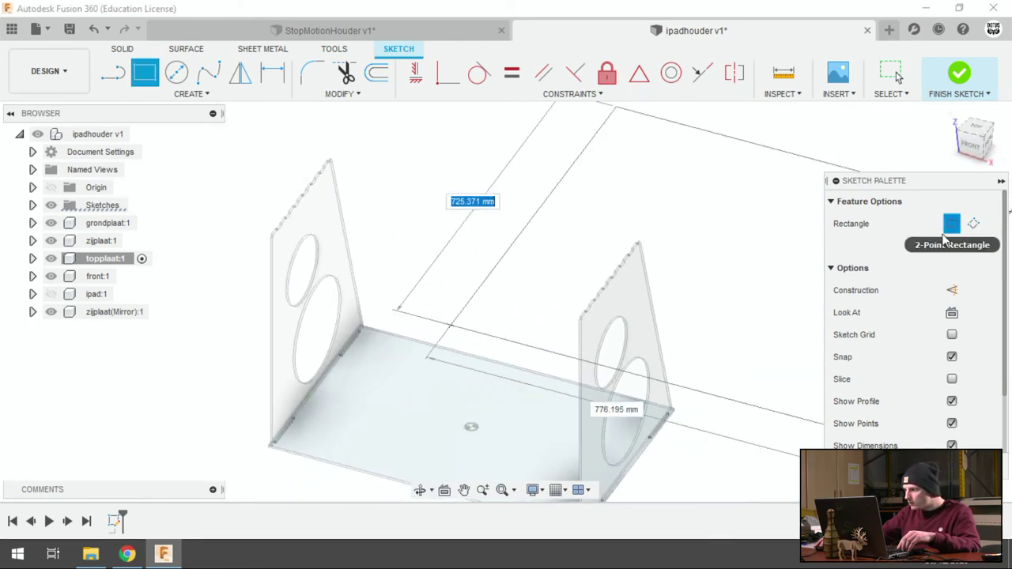
Step: Size the rectangle 334 by 140 mm and finish the sketch
text(334)
key(Tab)
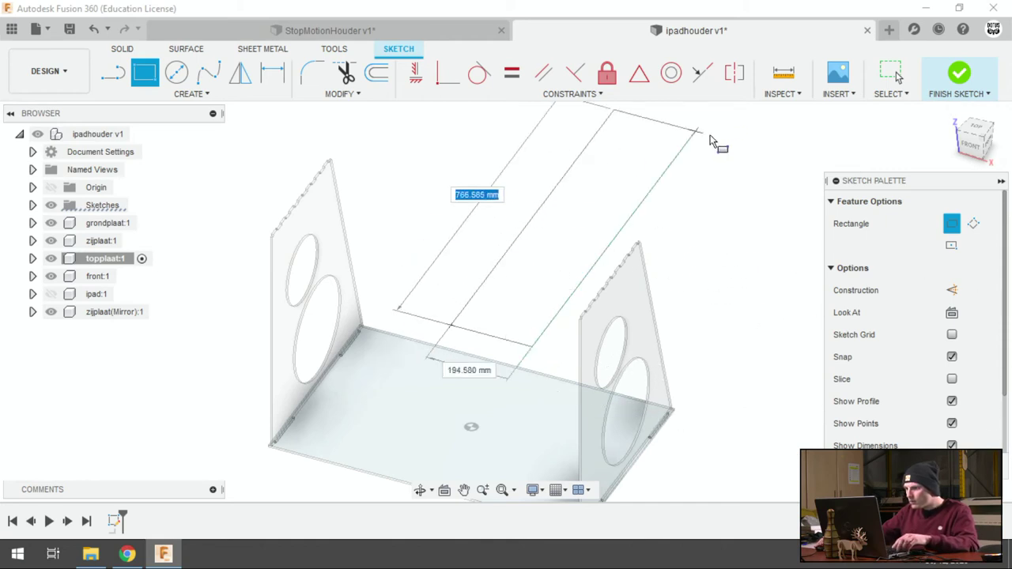
text(140)
key(Tab)
shift+middle_drag(459, 214, 478, 263)
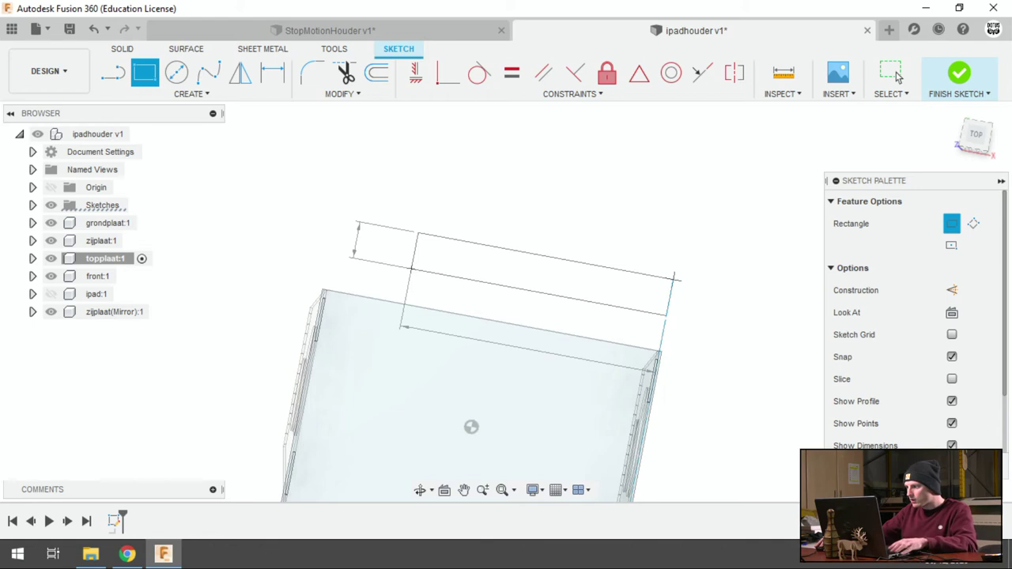
click(959, 73)
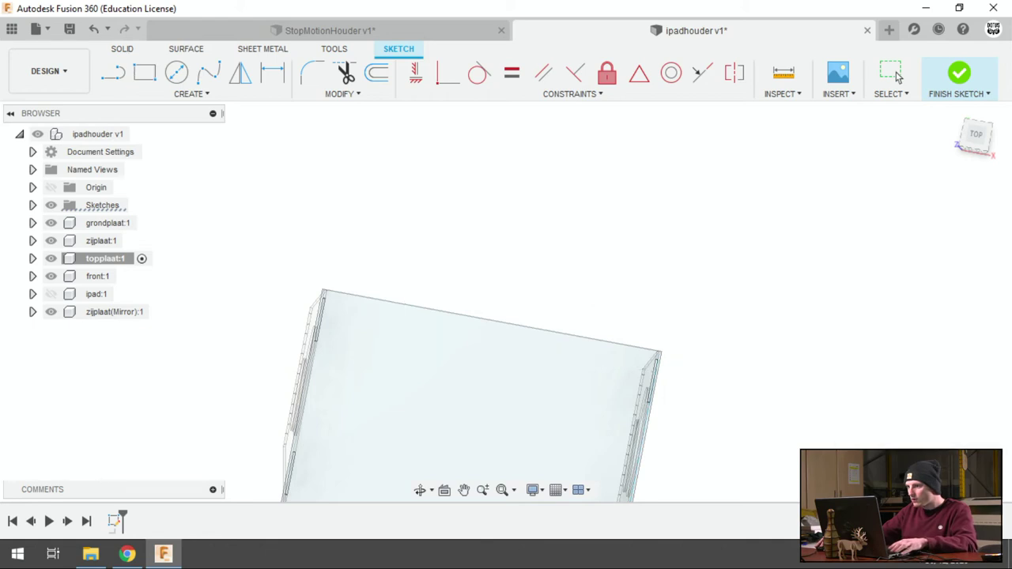
right_click(115, 522)
Step: Delete the discarded sketch and start a new sketch on the side plate face
click(143, 421)
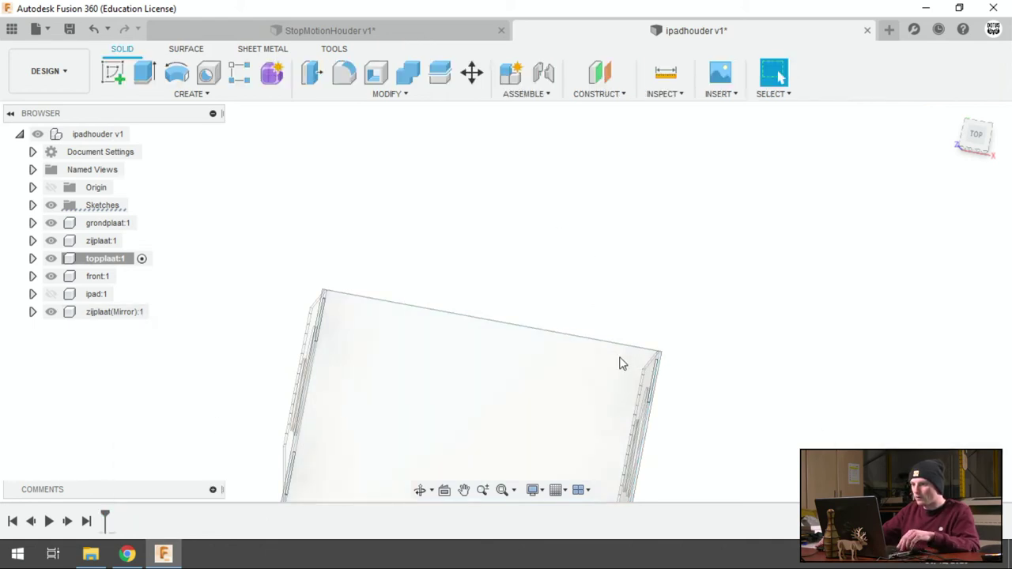
shift+middle_drag(621, 363, 608, 283)
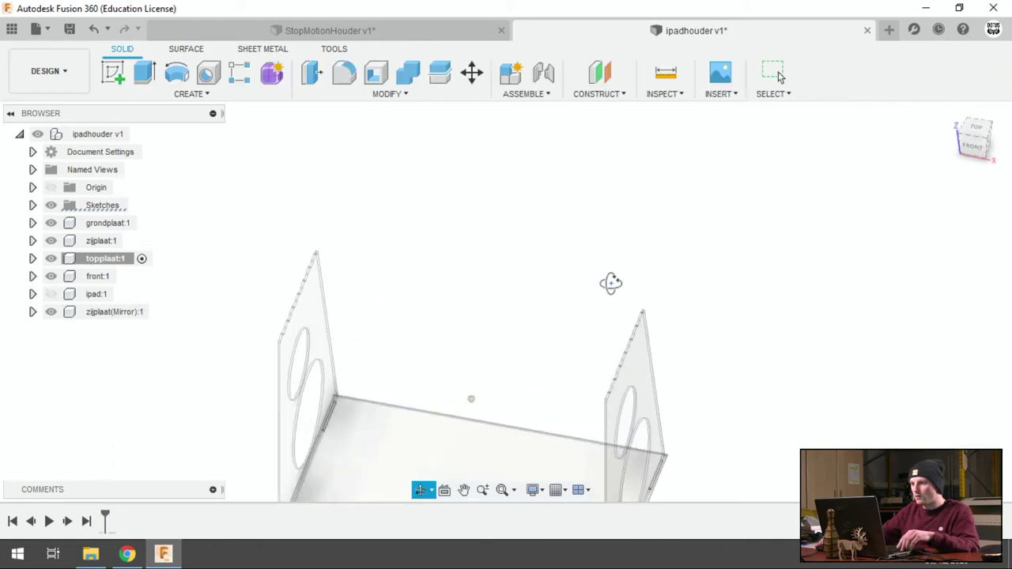
click(111, 75)
scroll(614, 366, up, 2)
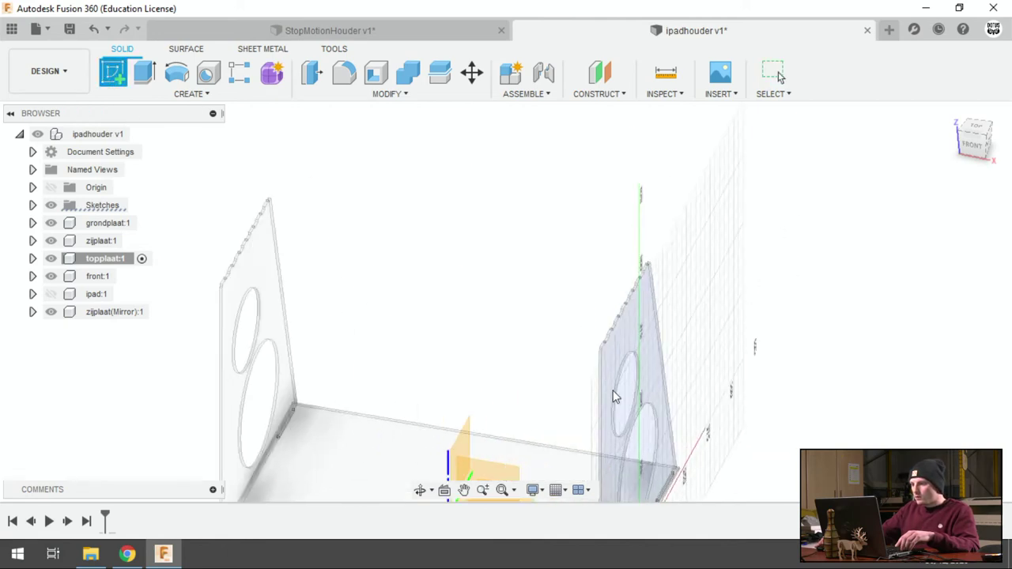
scroll(609, 371, up, 2)
scroll(591, 308, up, 2)
scroll(576, 287, up, 2)
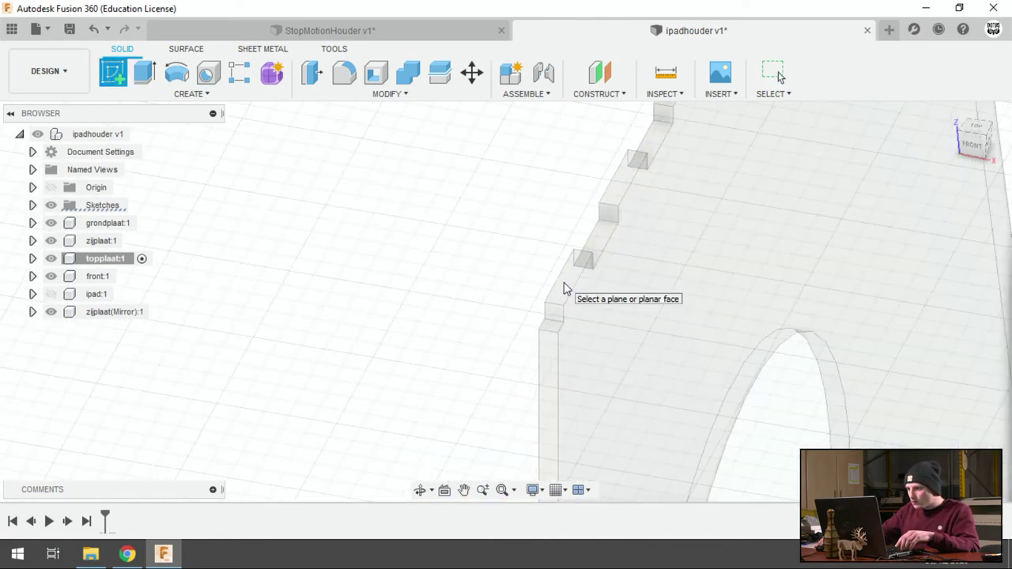
scroll(564, 288, up, 1)
scroll(564, 288, up, 1)
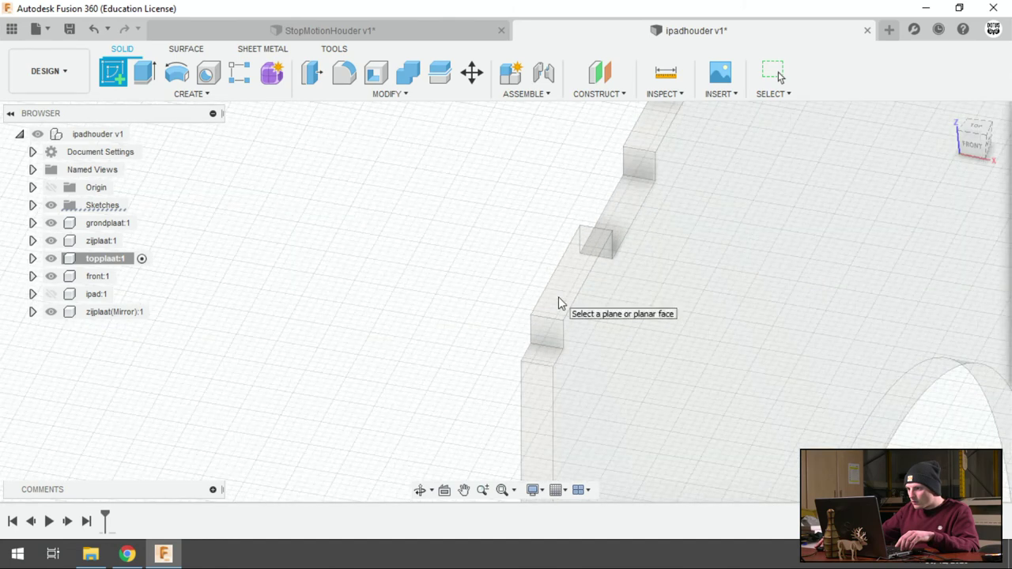
click(558, 301)
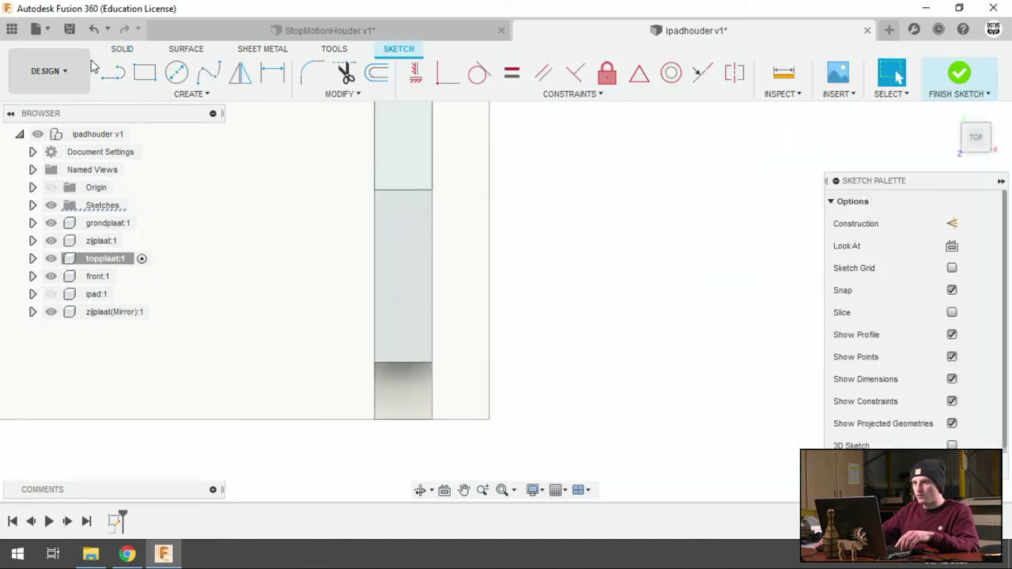
Step: Draw a two-point rectangle from the side plate's corner and adjust its top-left corner
click(145, 72)
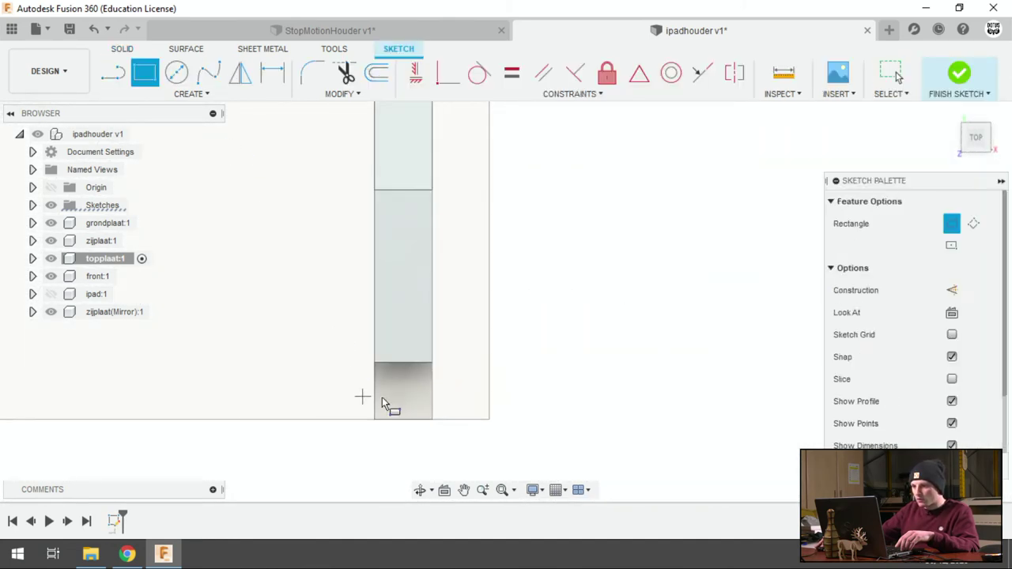
click(432, 420)
scroll(355, 324, down, 1)
scroll(355, 323, down, 1)
scroll(355, 322, down, 1)
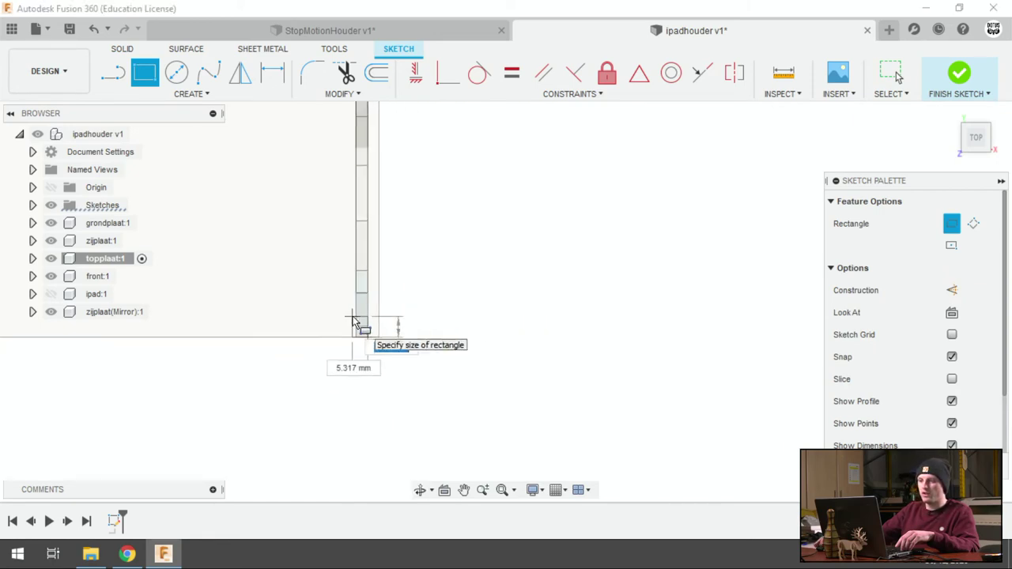
scroll(601, 435, down, 2)
scroll(290, 202, up, 2)
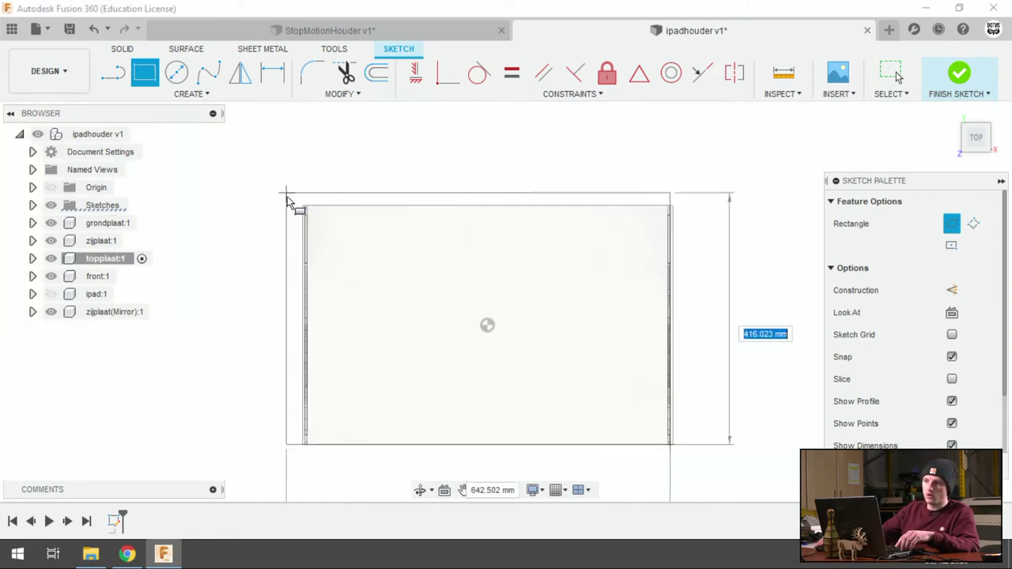
scroll(290, 201, up, 1)
scroll(314, 217, up, 2)
scroll(296, 208, up, 2)
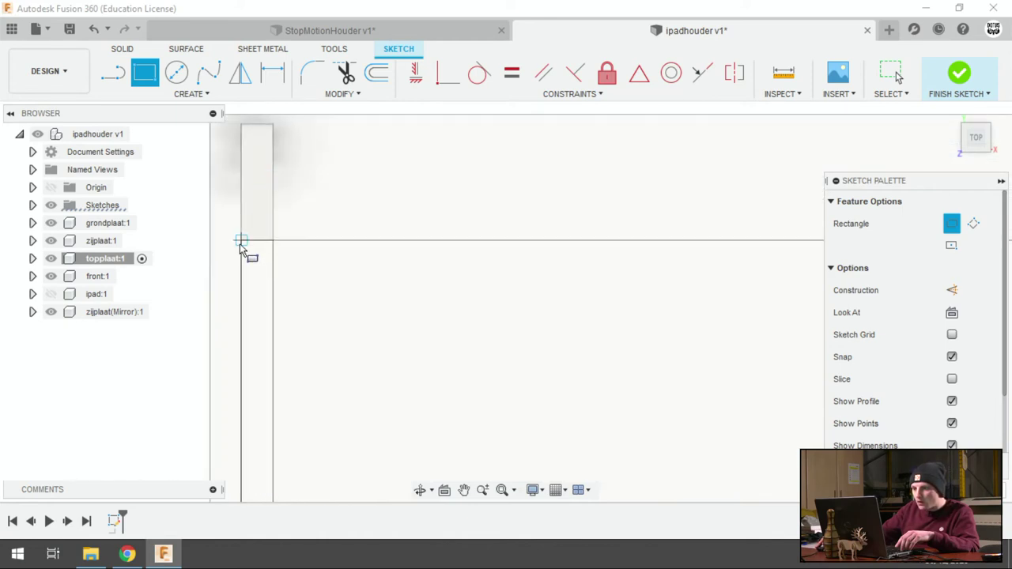
click(243, 242)
scroll(229, 210, down, 2)
scroll(229, 207, down, 1)
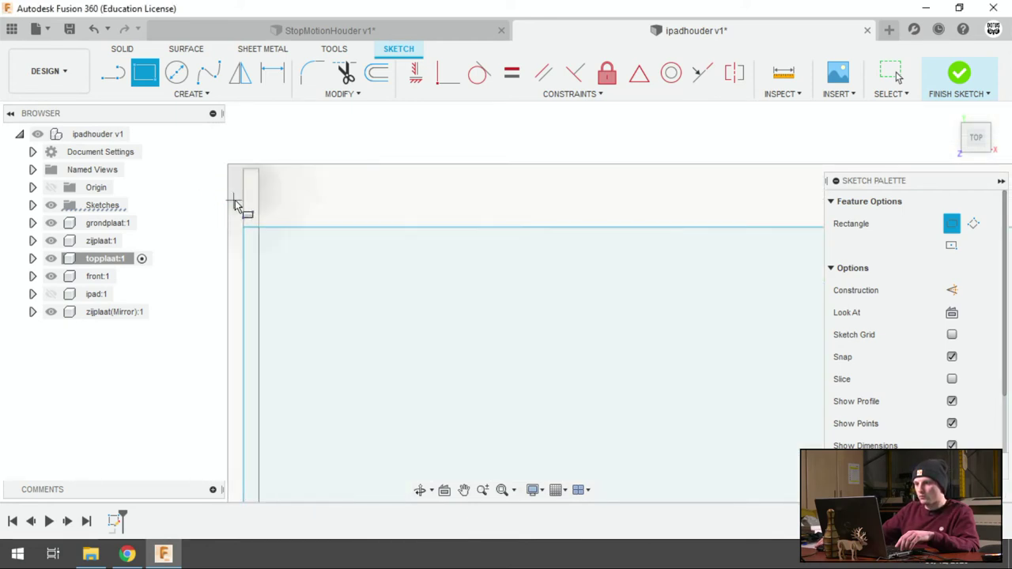
scroll(238, 204, down, 1)
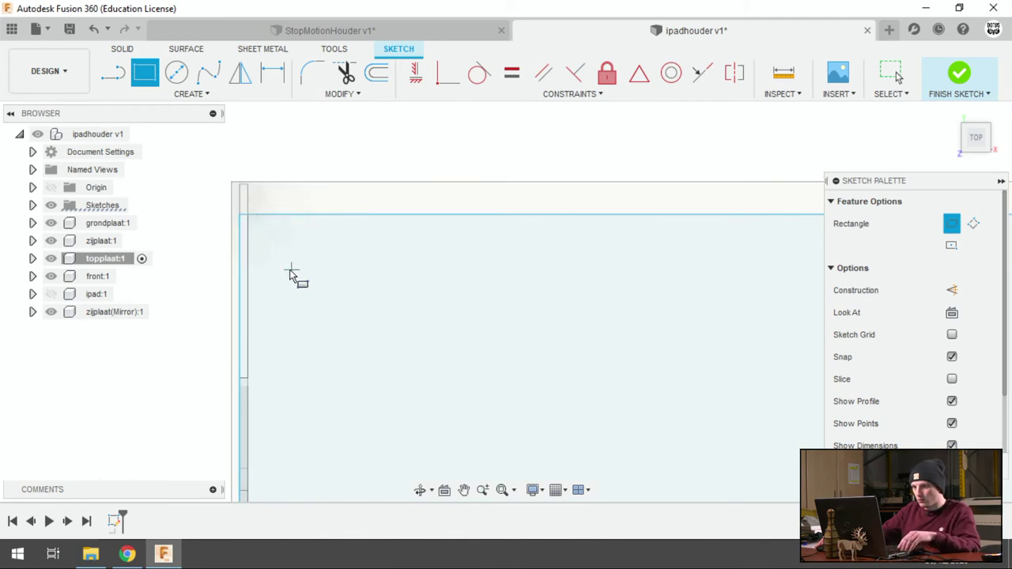
shift+middle_drag(294, 276, 577, 257)
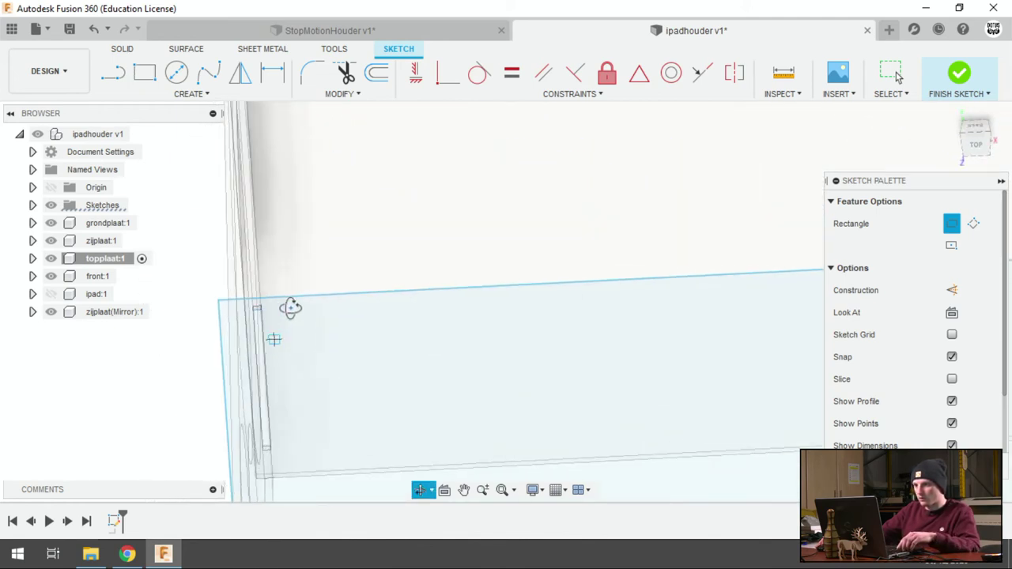
click(979, 147)
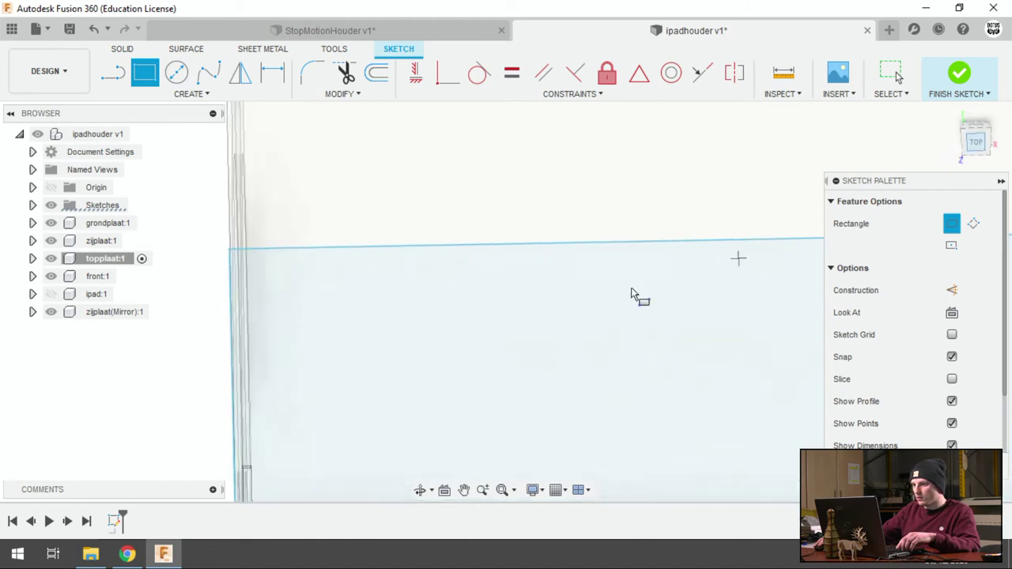
key(Escape)
mouse_move(233, 191)
mouse_down()
mouse_move(202, 351)
mouse_move(192, 345)
mouse_up()
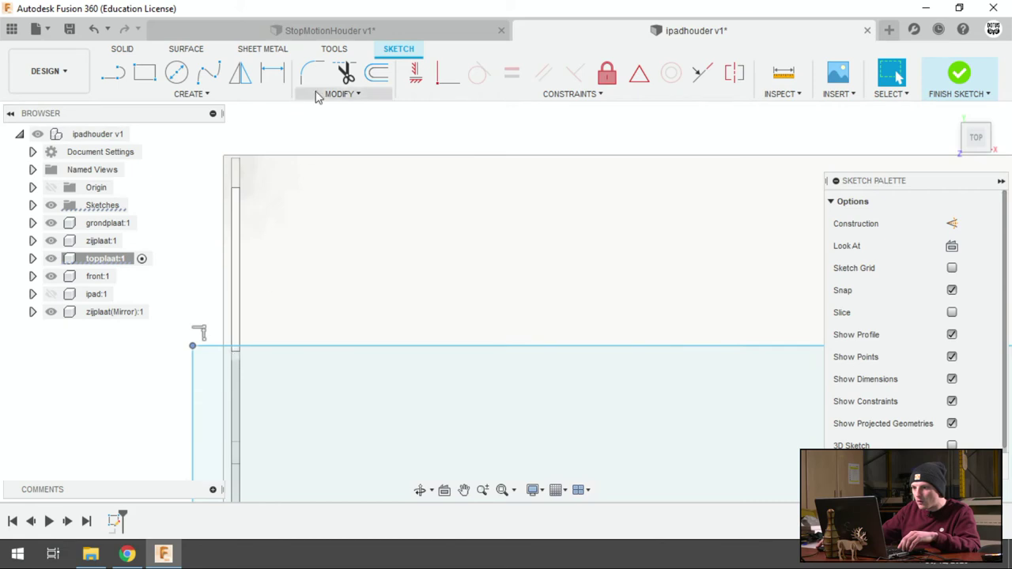
Step: Constrain the rectangle's edges onto the side plate's edges
click(447, 73)
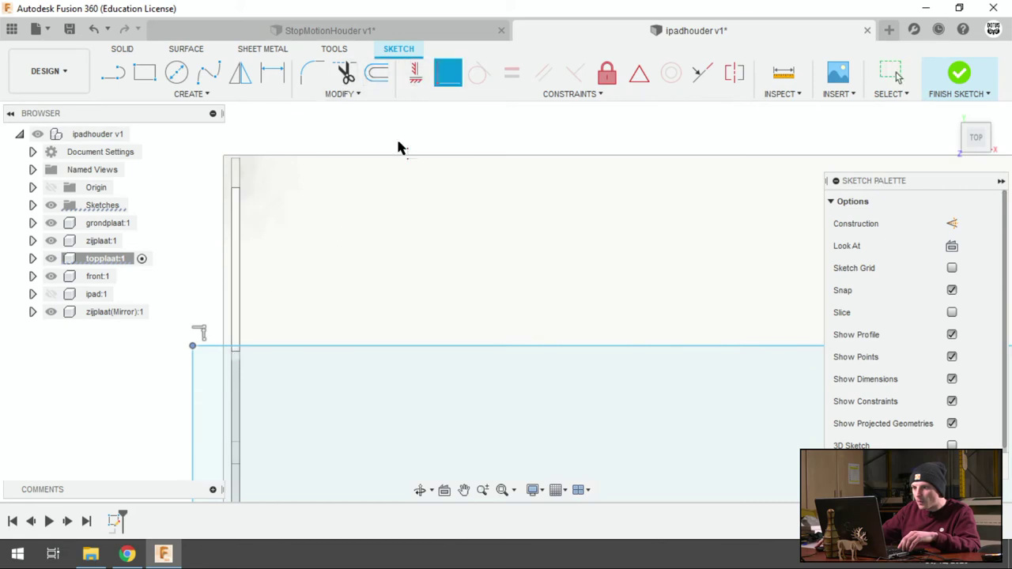
click(234, 356)
scroll(189, 340, down, 5)
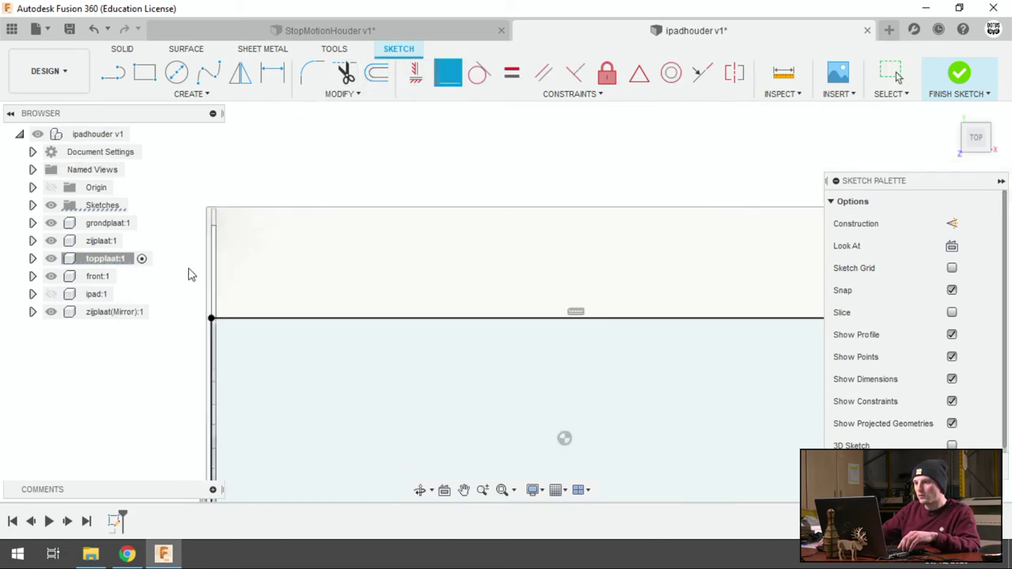
scroll(428, 376, up, 2)
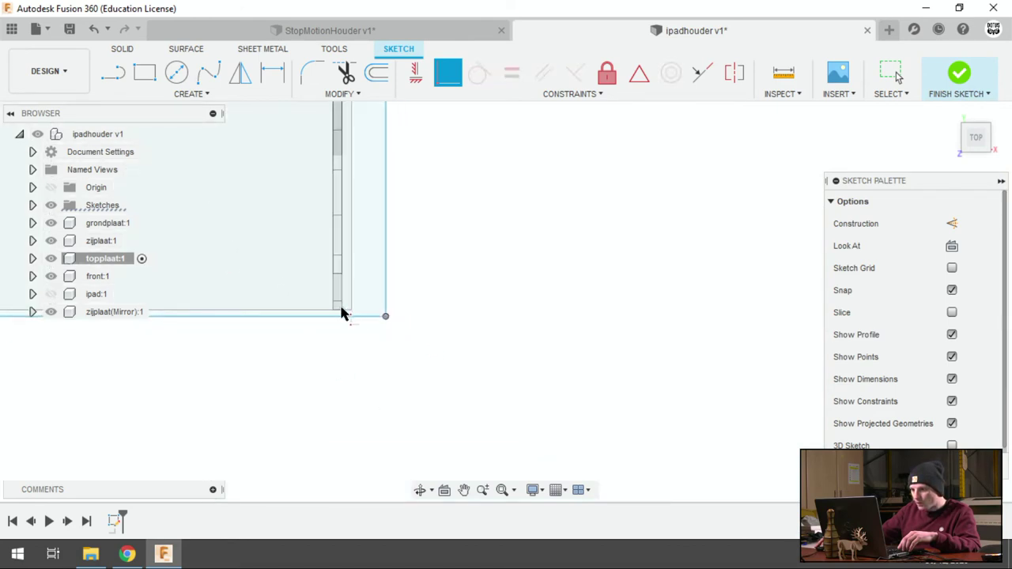
scroll(342, 314, up, 2)
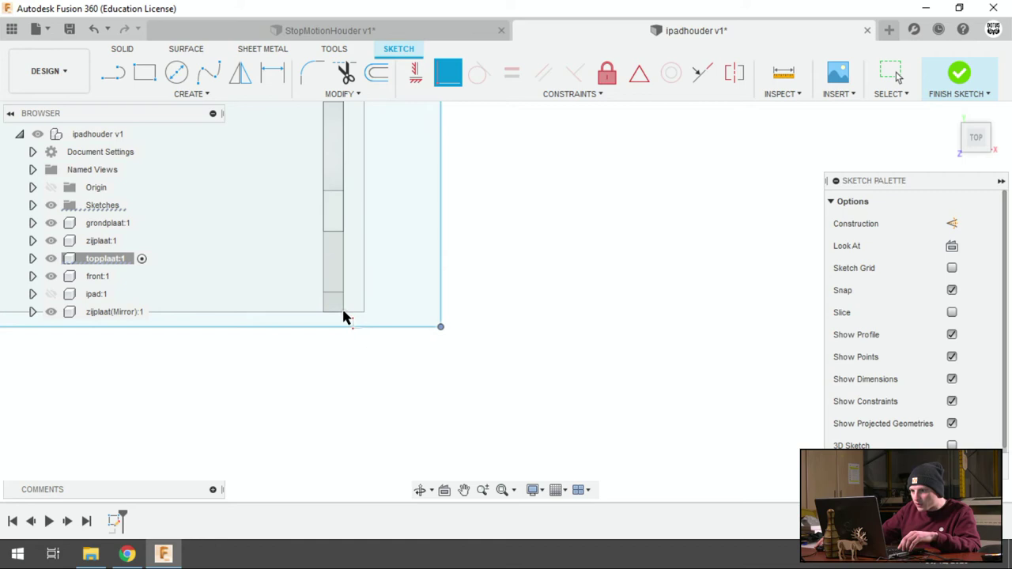
click(343, 312)
Step: Finish the top plate sketch and inspect the box from an angled 3D view
click(959, 74)
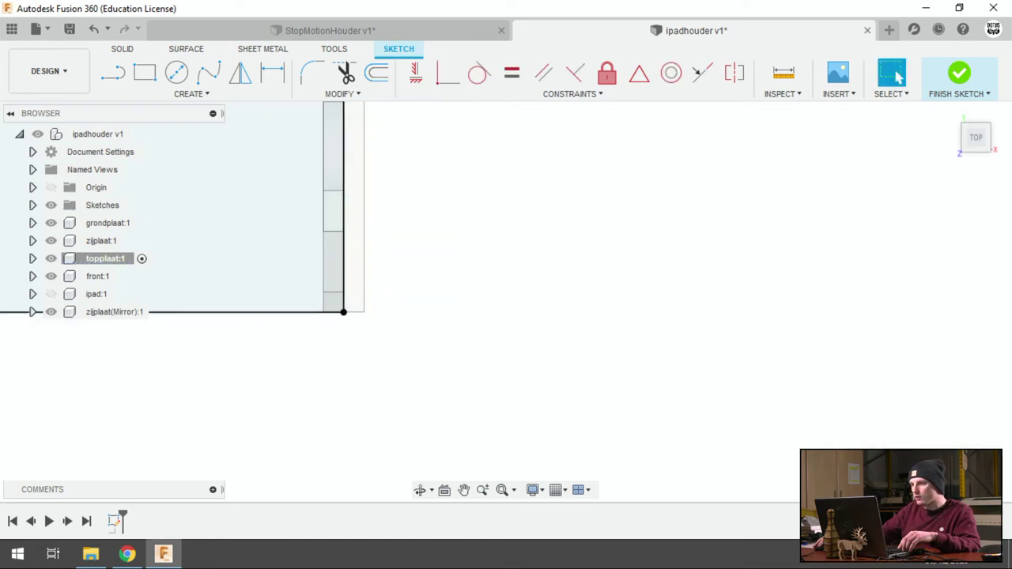
shift+middle_drag(588, 404, 667, 348)
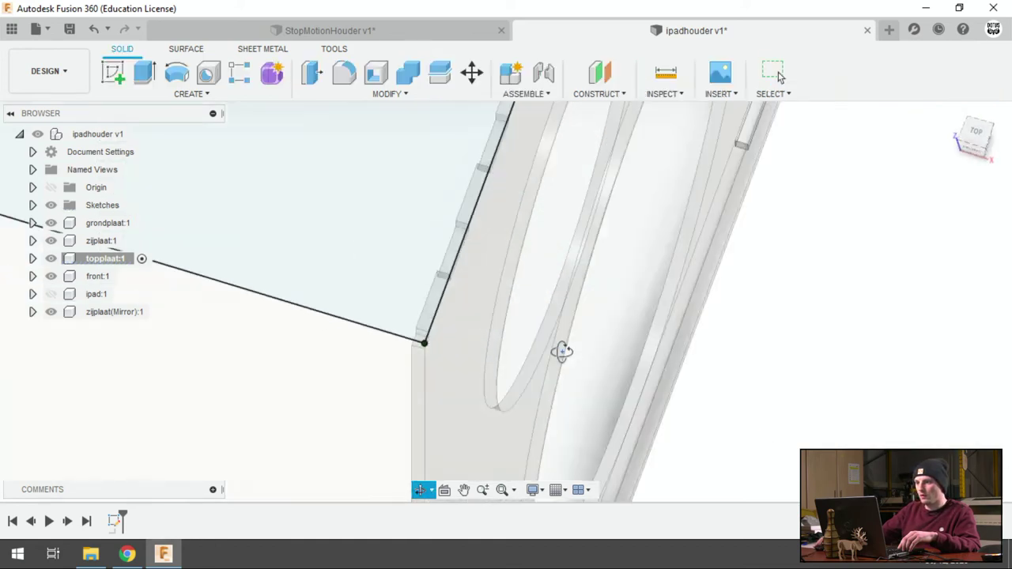
scroll(666, 348, down, 2)
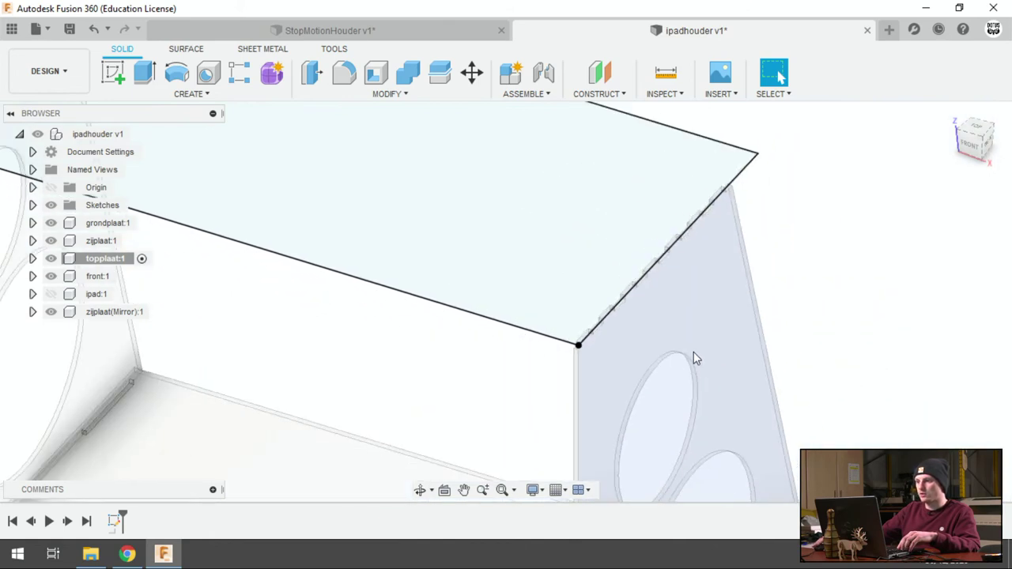
scroll(693, 355, down, 2)
scroll(669, 332, down, 2)
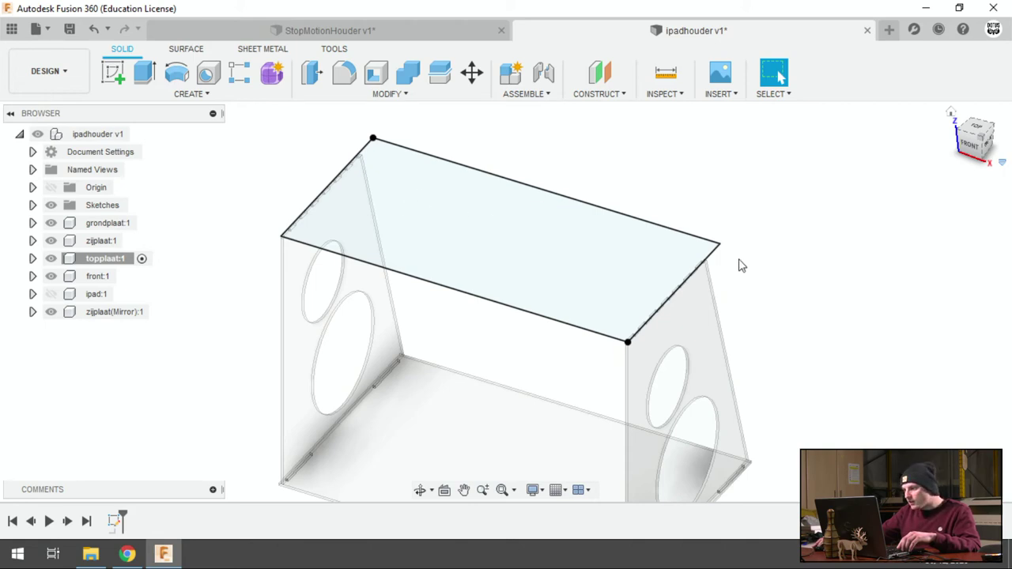
scroll(461, 256, up, 2)
scroll(646, 352, up, 2)
scroll(610, 328, down, 3)
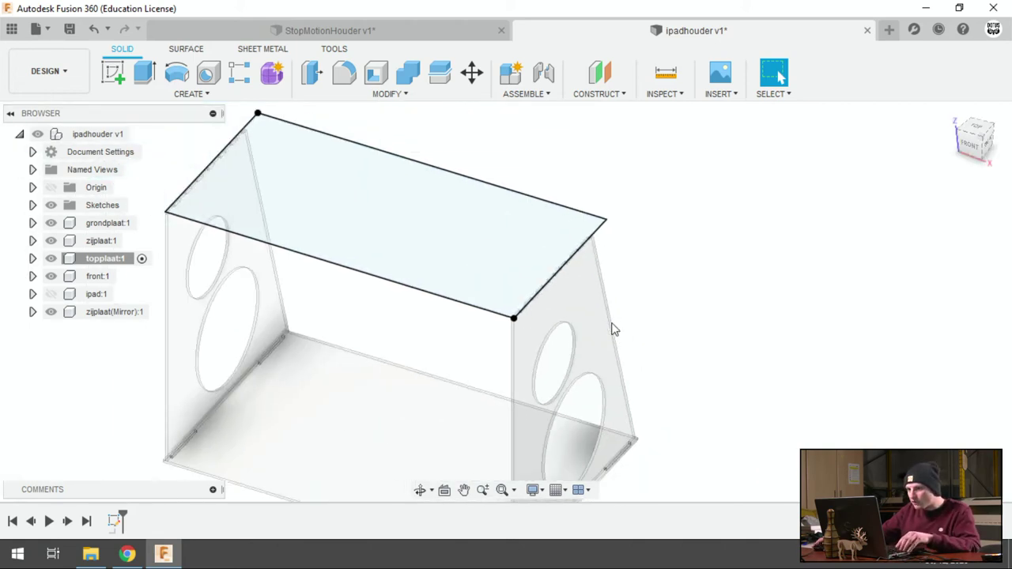
scroll(320, 144, up, 1)
scroll(320, 144, up, 2)
scroll(324, 146, up, 1)
scroll(326, 147, up, 1)
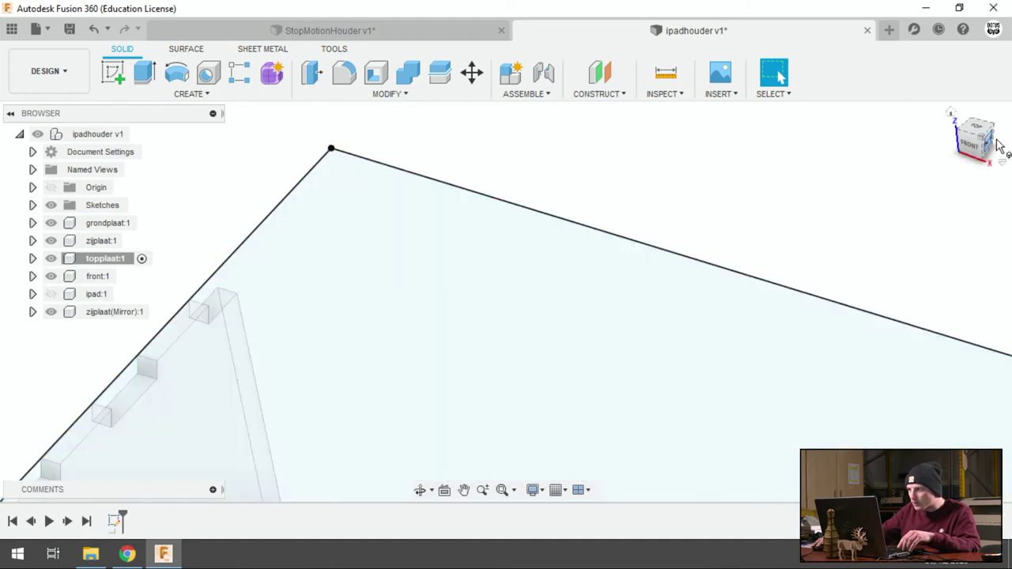
Step: View the model from the top and check the overlapping items at the plate's top-left corner
click(979, 130)
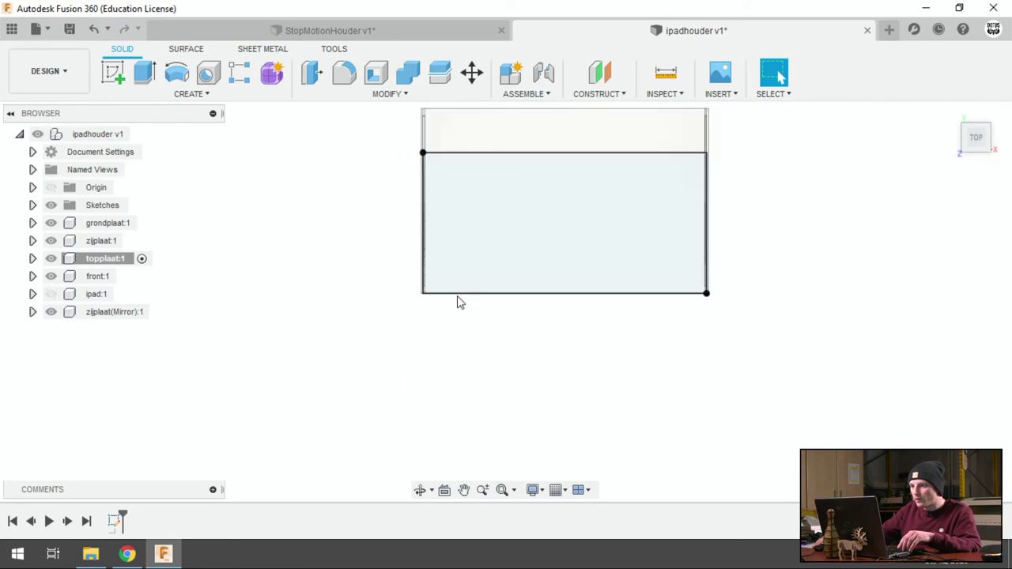
scroll(418, 153, up, 2)
scroll(423, 142, up, 4)
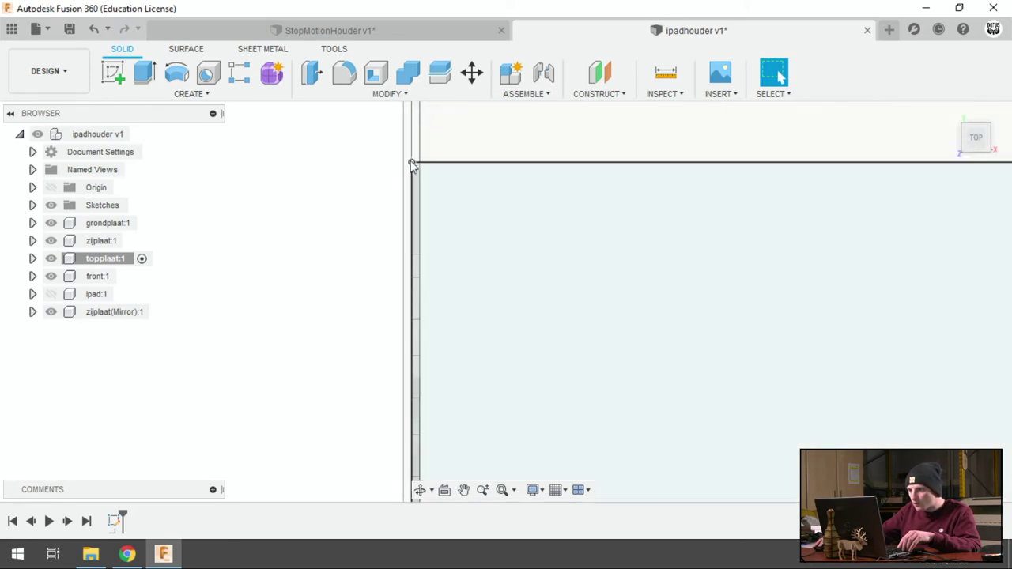
click(412, 165)
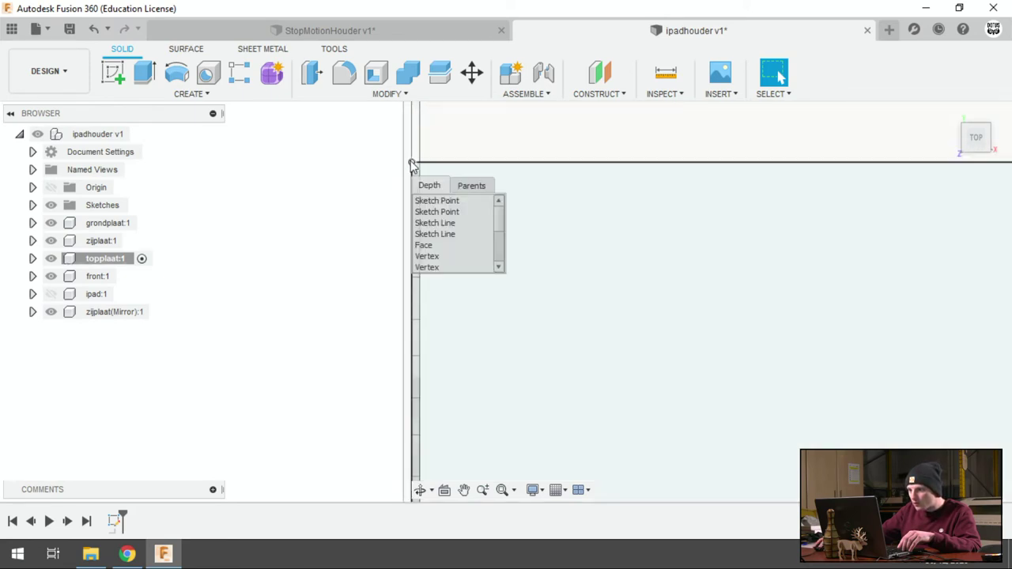
key(Escape)
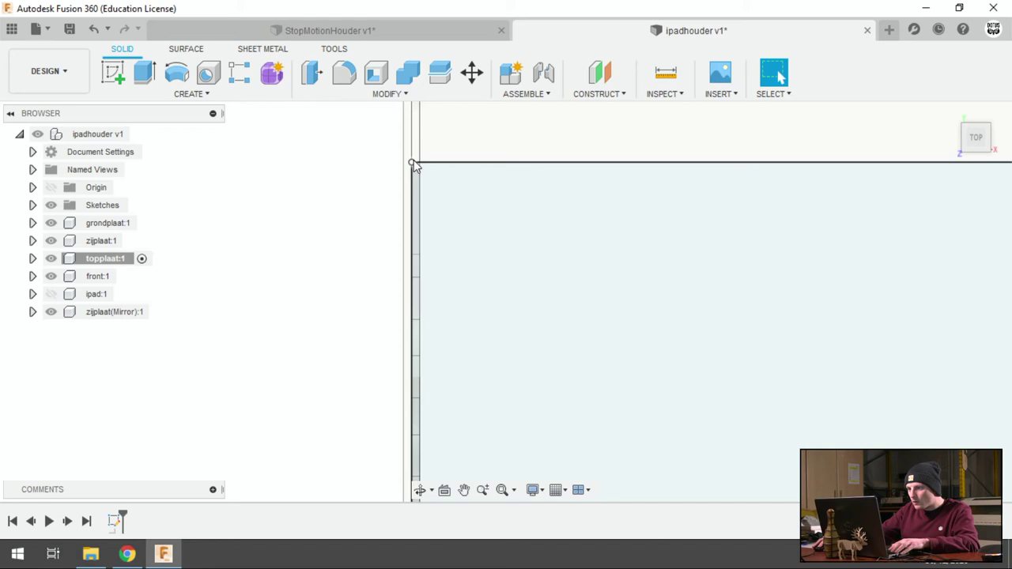
Step: Reopen the top plate sketch and drag its top line down toward the corner point
double_click(116, 522)
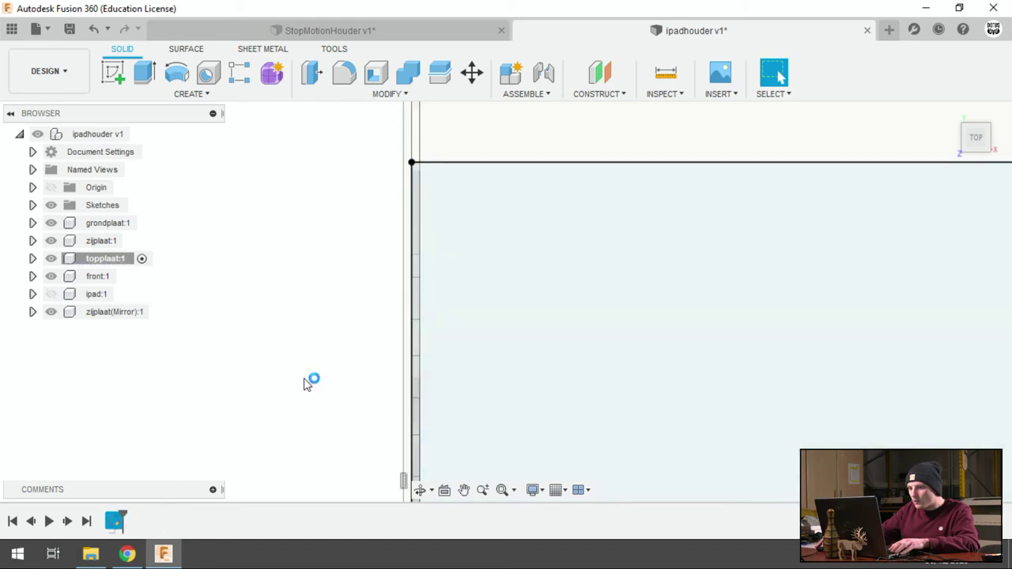
click(412, 163)
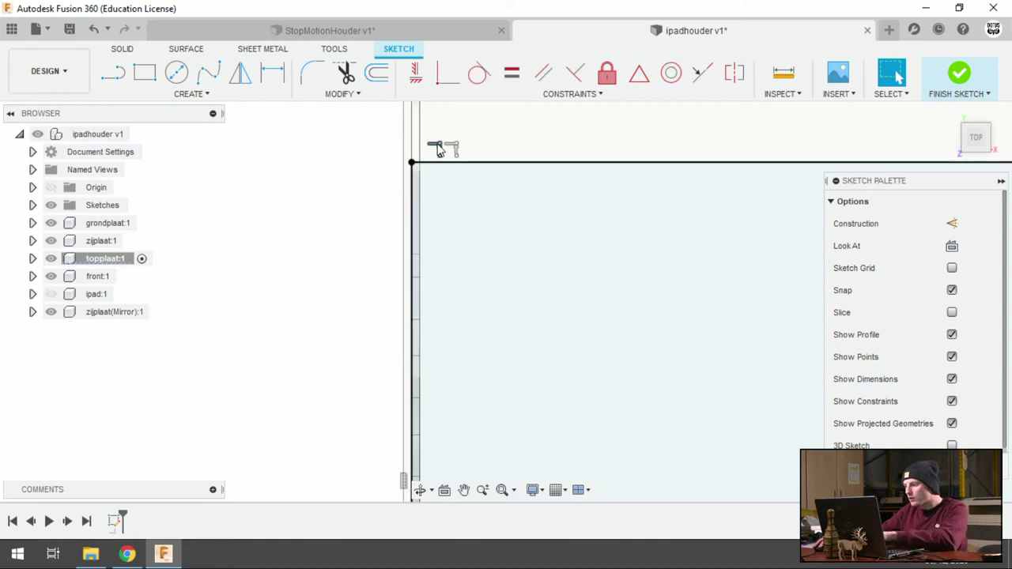
drag(412, 164, 423, 197)
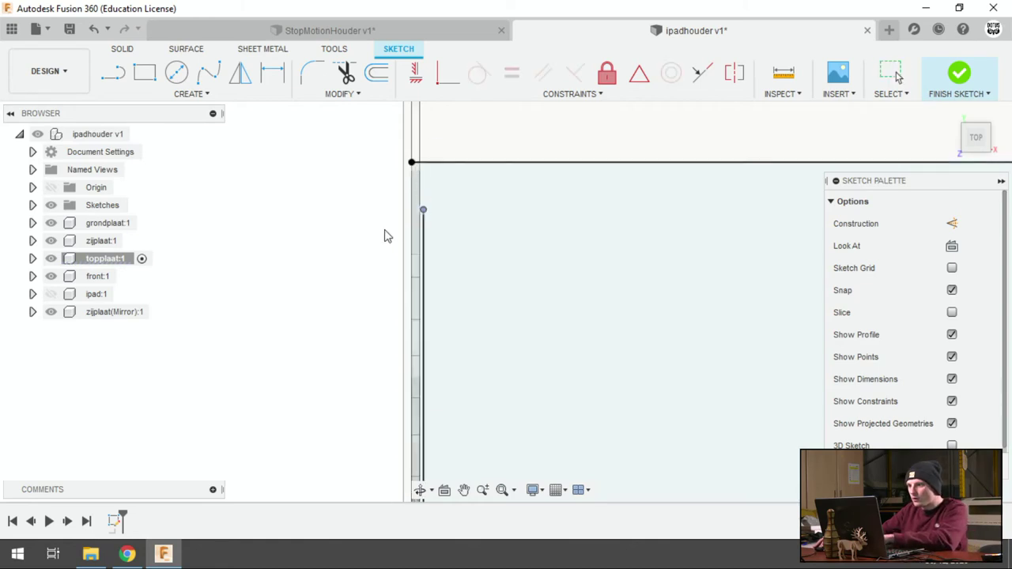
key(Escape)
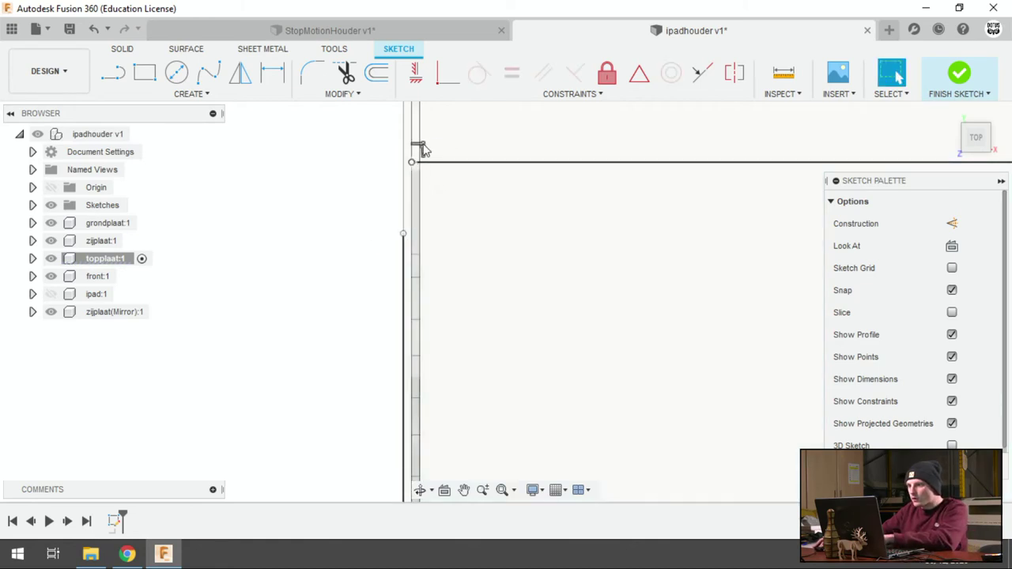
click(432, 161)
drag(412, 164, 406, 230)
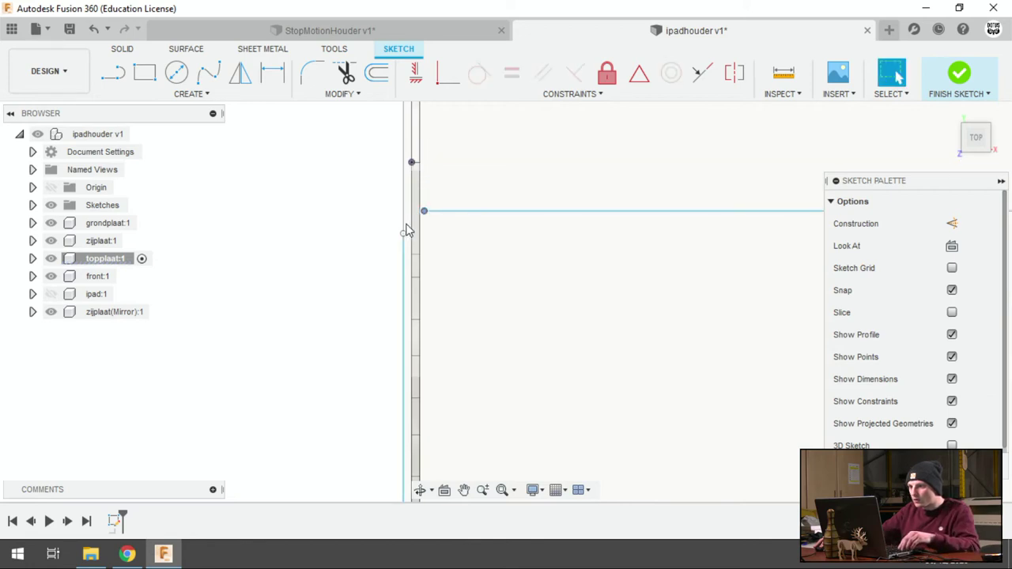
Step: Make the line end coincident with the corner point and finish the sketch
click(447, 83)
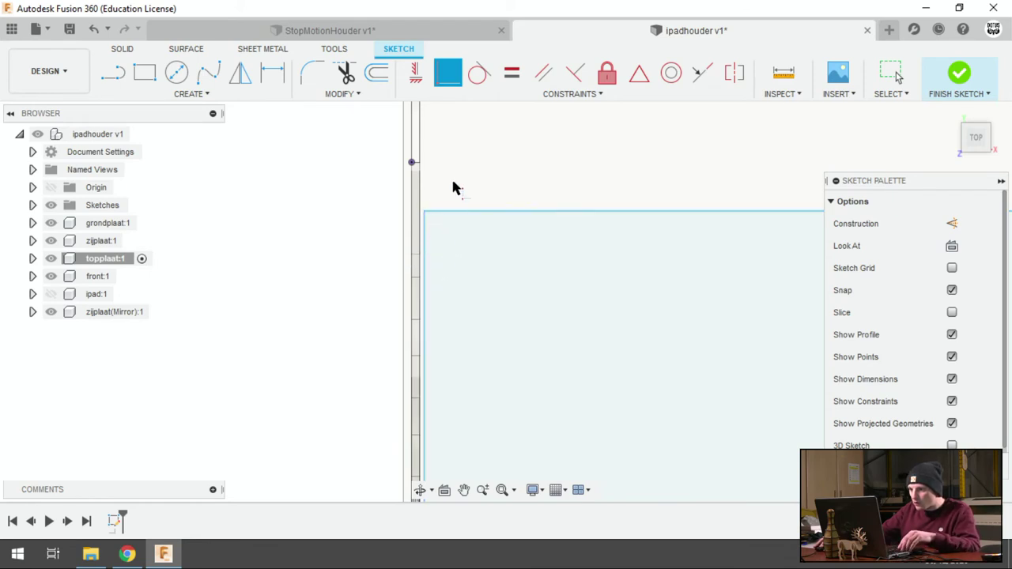
click(425, 212)
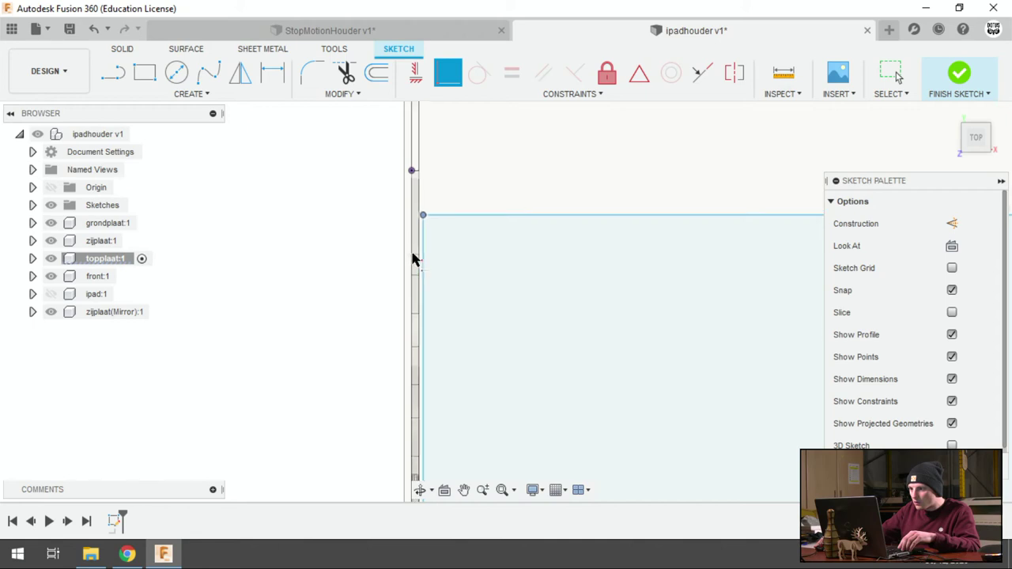
scroll(411, 257, up, 2)
scroll(411, 259, up, 2)
scroll(407, 249, up, 2)
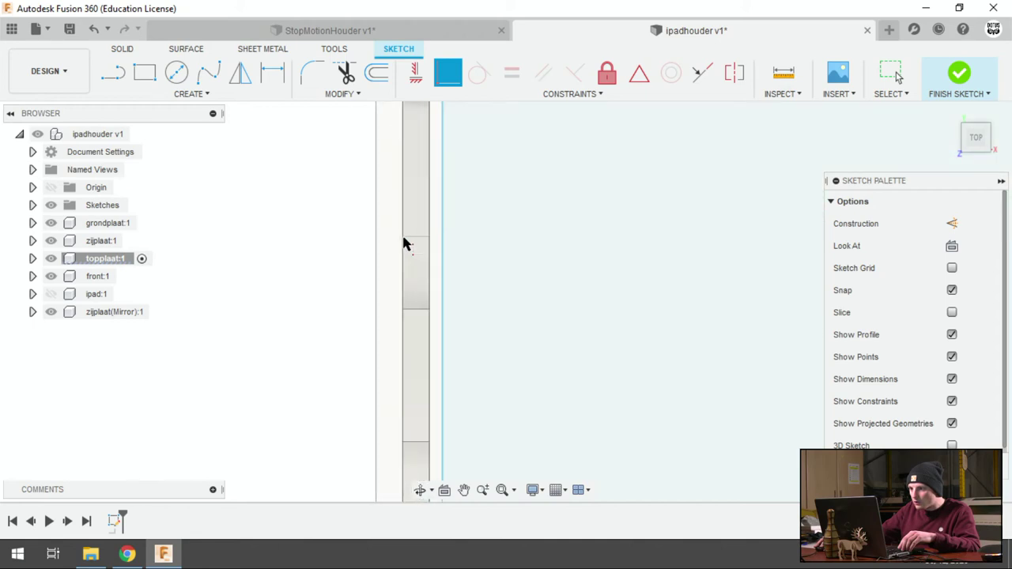
scroll(405, 244, down, 1)
click(959, 73)
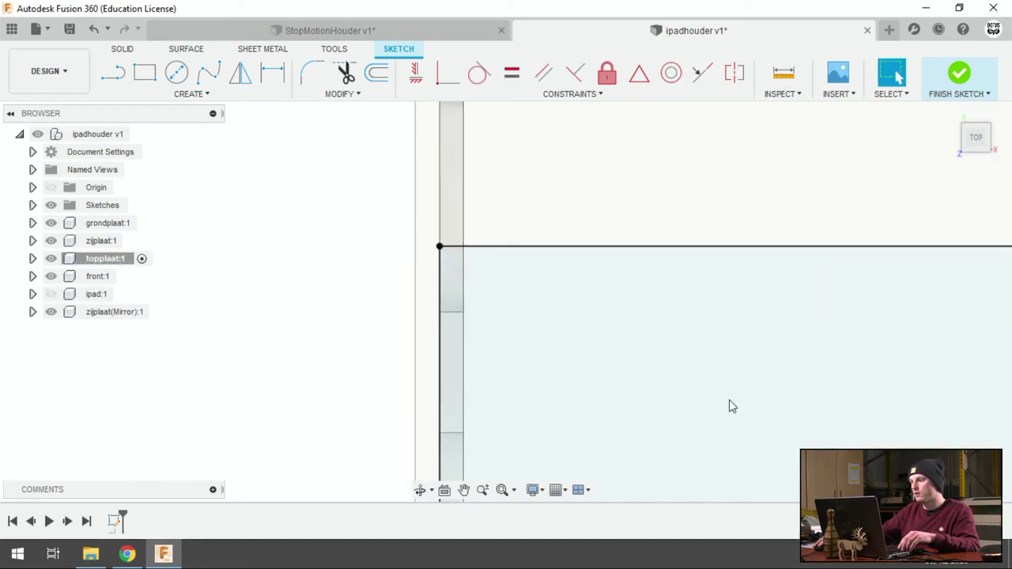
Step: Extrude the top plate profile by -plaat into a solid top plate
click(951, 113)
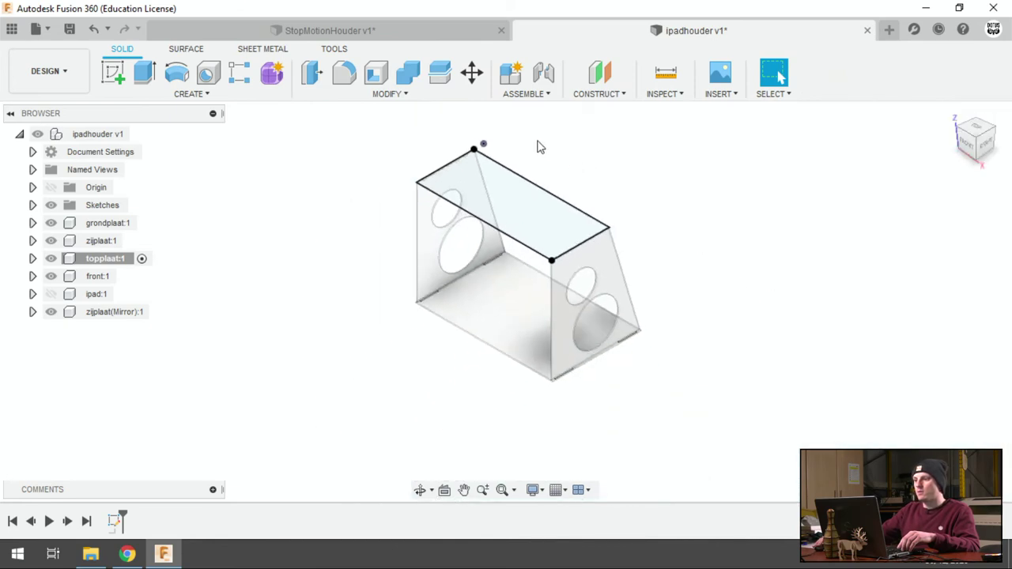
scroll(458, 146, up, 3)
scroll(463, 162, up, 2)
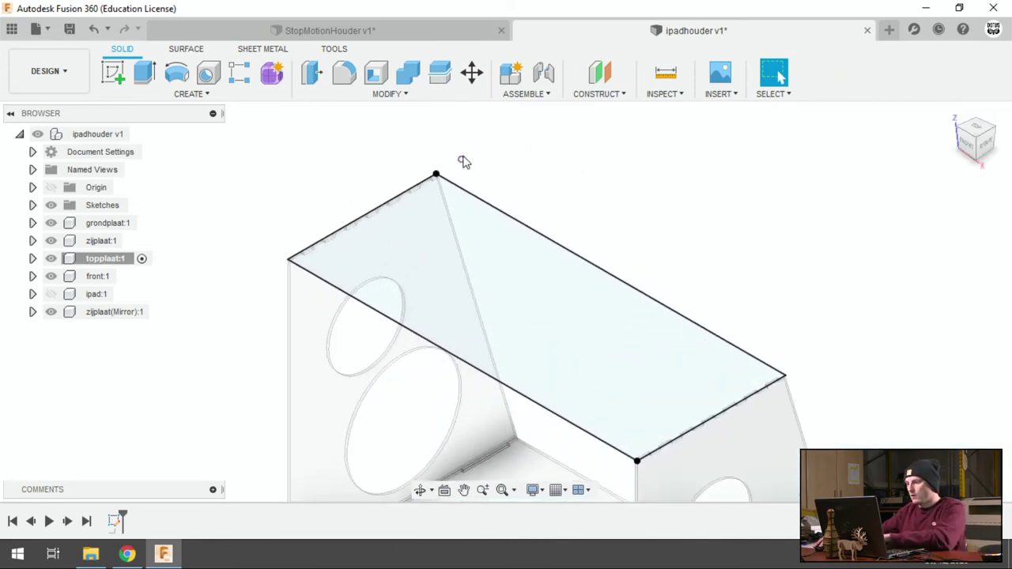
click(422, 241)
scroll(420, 243, up, 1)
scroll(419, 241, up, 1)
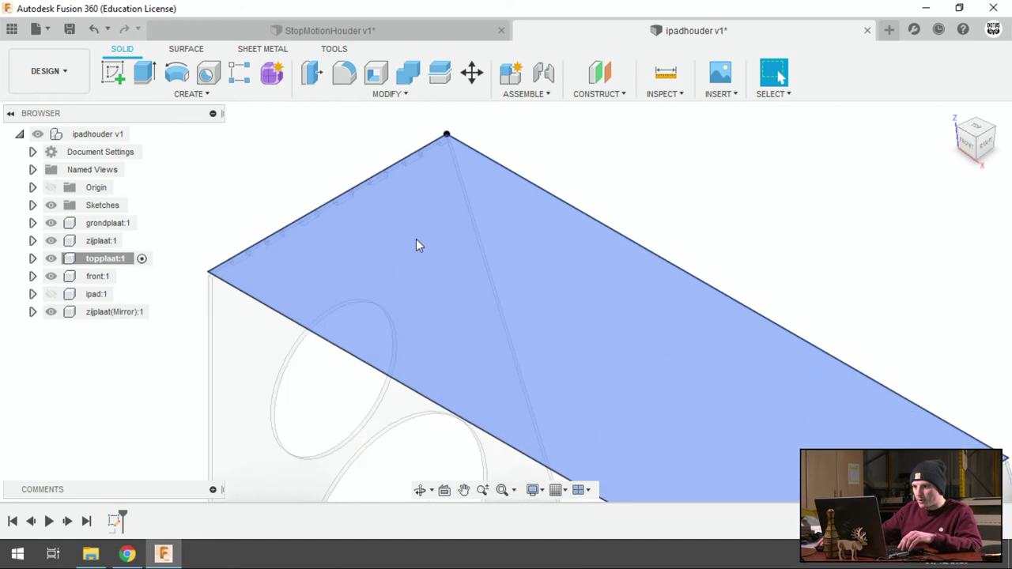
scroll(405, 213, up, 1)
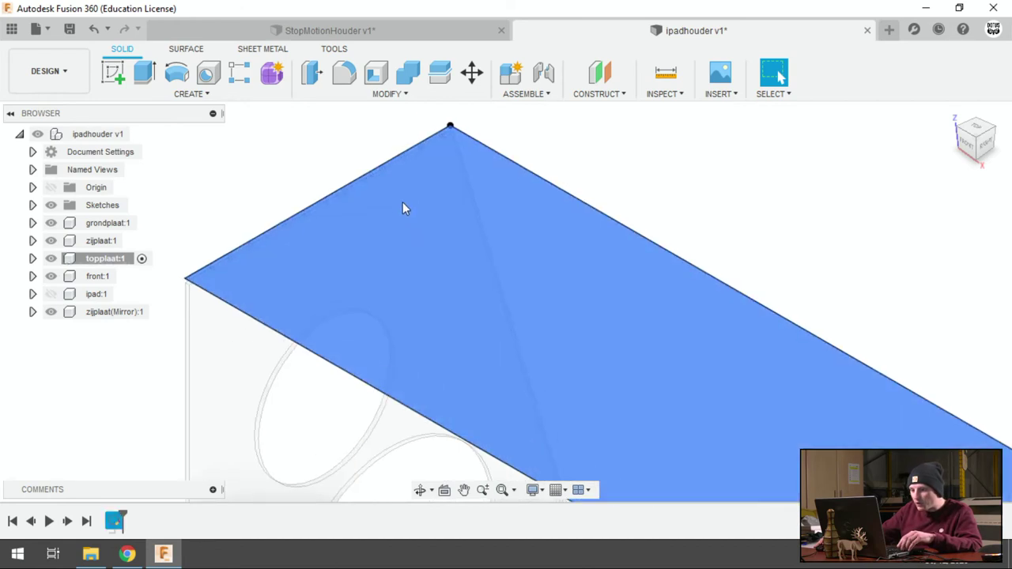
key(e)
scroll(396, 187, down, 1)
scroll(394, 185, down, 1)
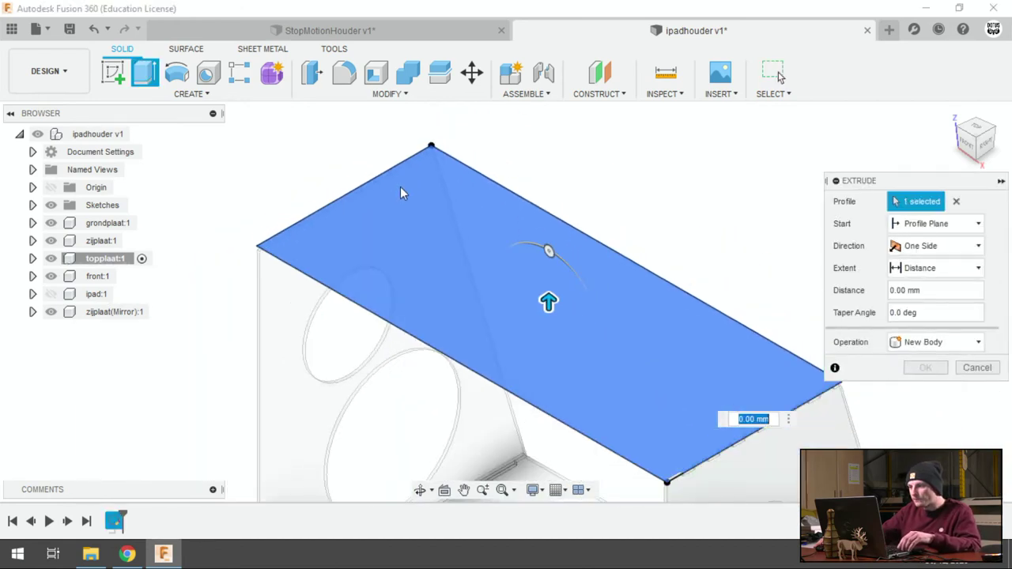
text(-pla)
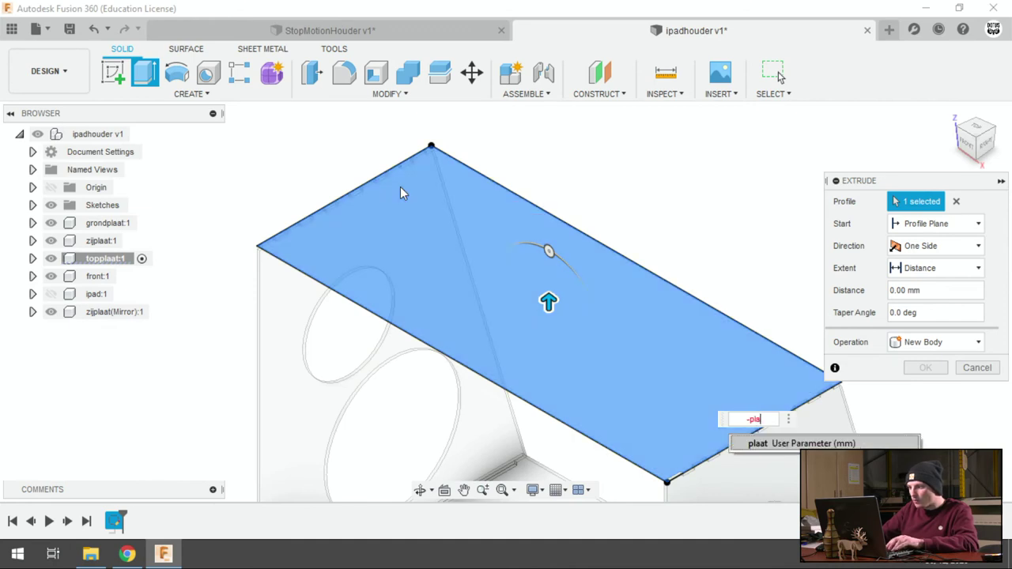
click(778, 444)
click(925, 371)
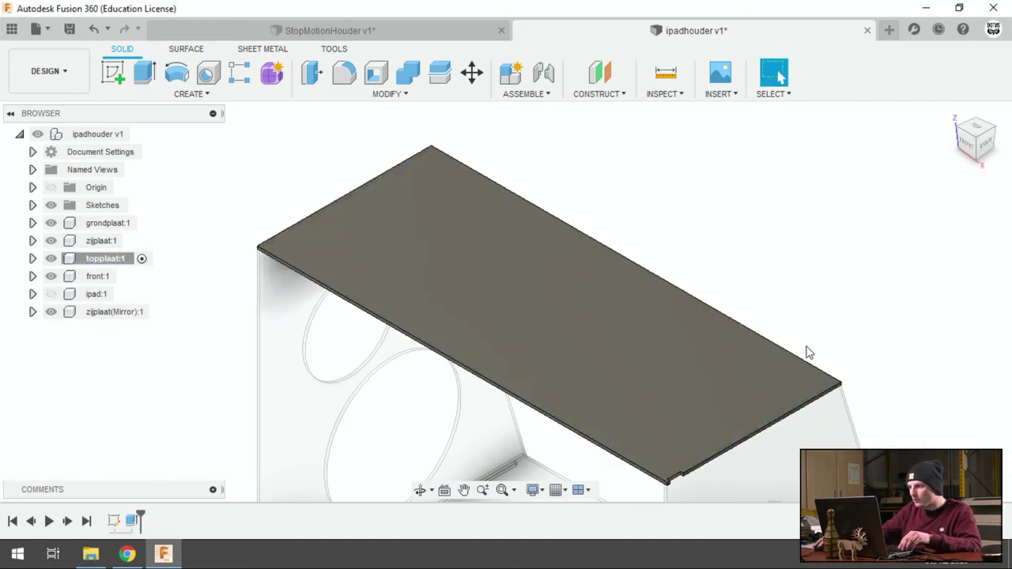
Step: Activate the ipadhouder v1 design, hide zijplaat:1 and select the notch face in the top plate
scroll(750, 408, down, 2)
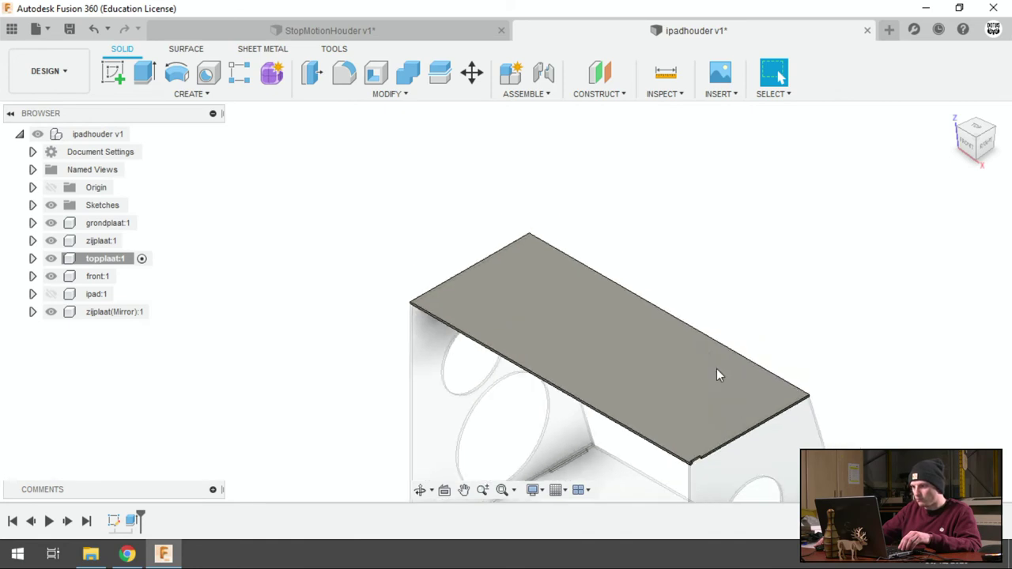
click(146, 134)
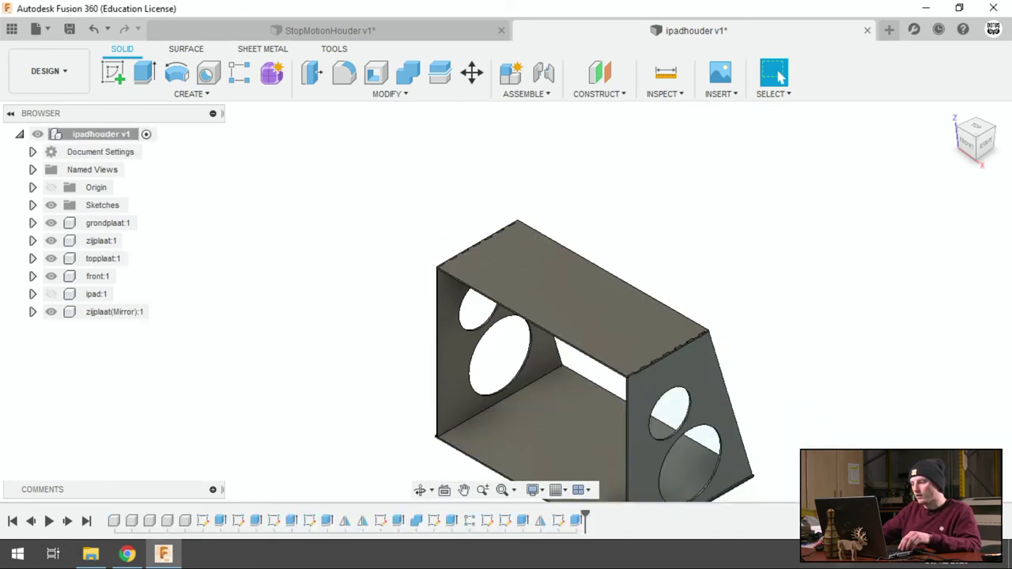
scroll(723, 373, up, 2)
scroll(724, 374, up, 3)
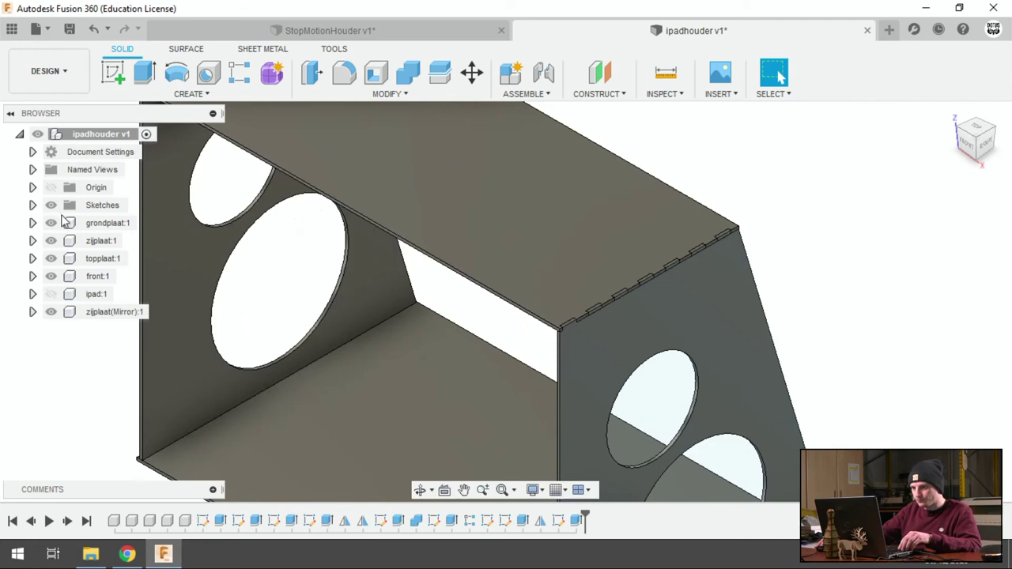
click(50, 241)
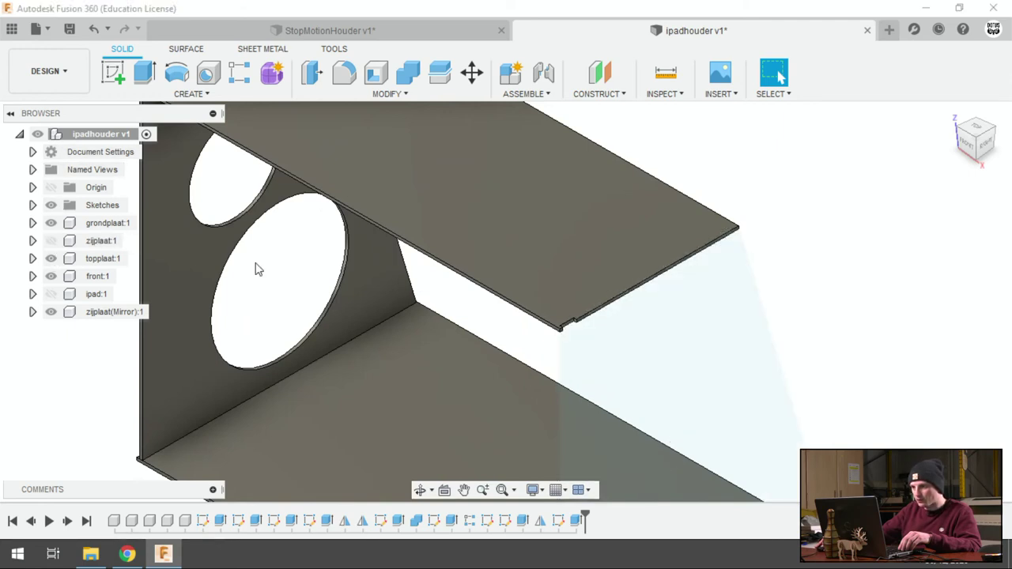
scroll(616, 274, down, 2)
scroll(553, 253, up, 2)
scroll(644, 293, up, 2)
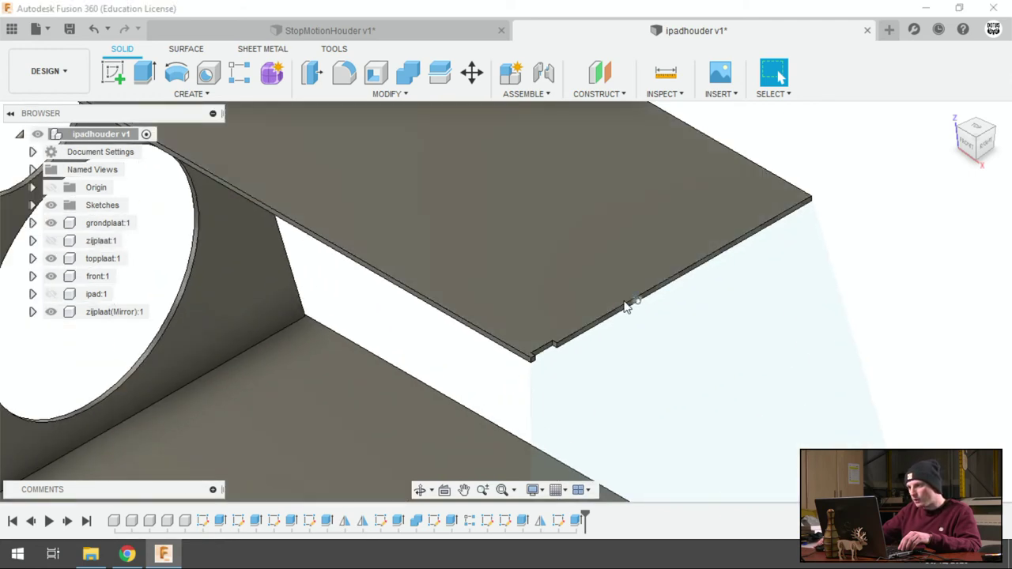
scroll(540, 336, up, 2)
scroll(527, 361, down, 2)
scroll(529, 363, up, 2)
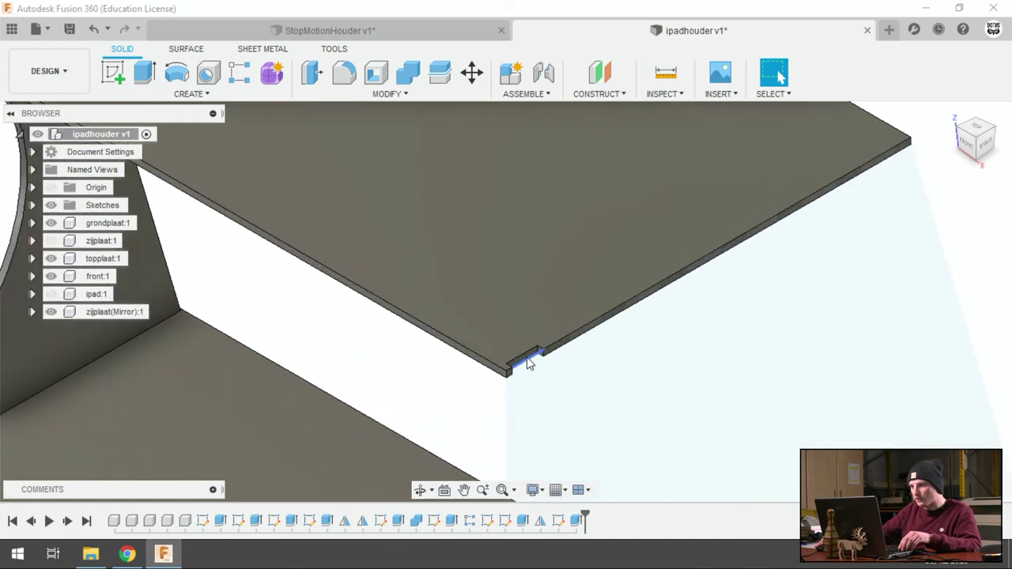
scroll(529, 363, up, 1)
scroll(529, 363, up, 1)
click(524, 365)
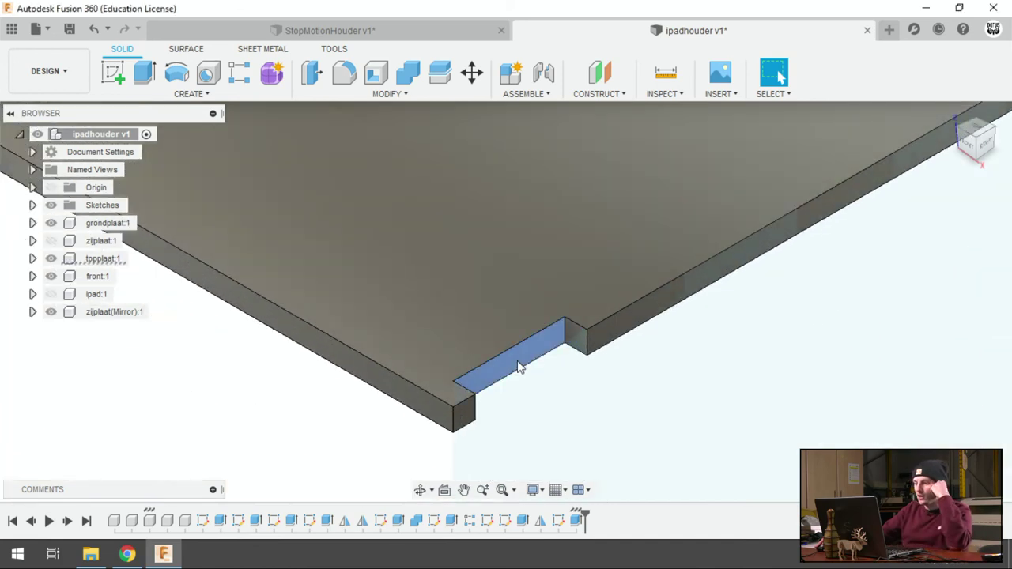
click(519, 367)
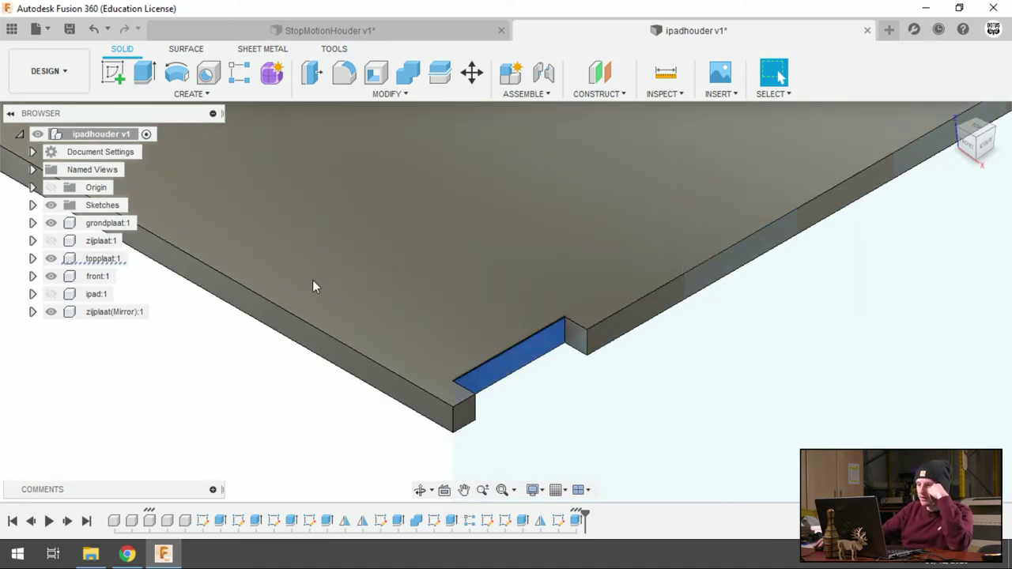
Step: Toggle zijplaat:1 and grondplaat:1 visibility to inspect, ending with all plates shown
scroll(479, 423, down, 3)
mouse_move(527, 395)
shift+middle_down()
mouse_move(674, 277)
mouse_move(180, 326)
shift+middle_up()
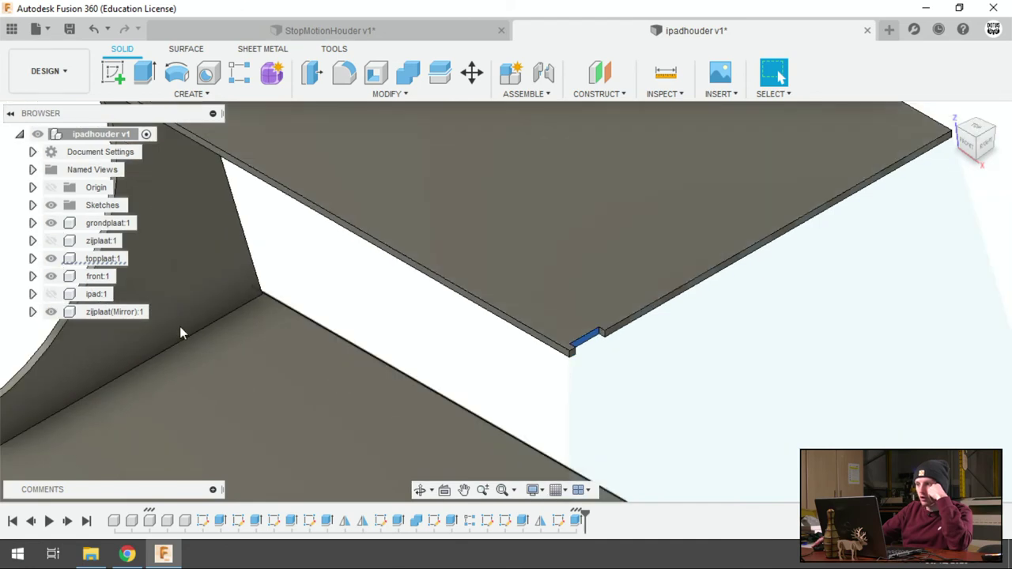
click(49, 240)
click(50, 223)
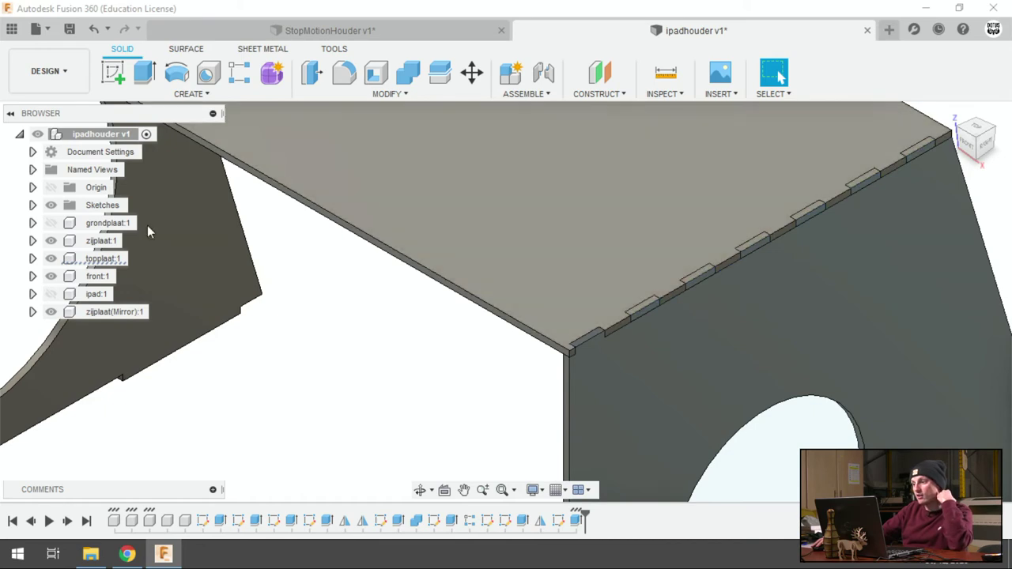
click(50, 241)
click(55, 237)
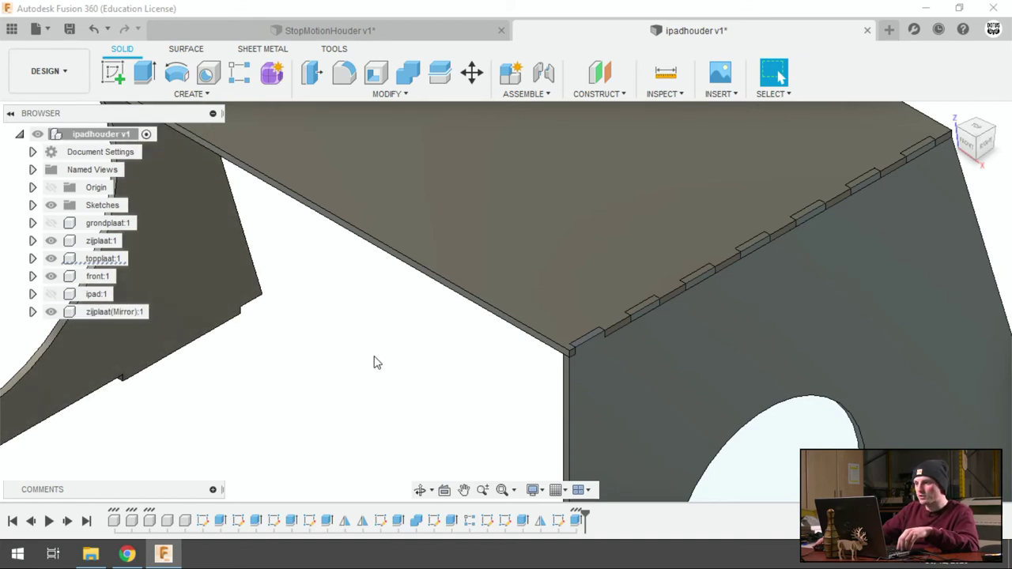
shift+middle_drag(373, 359, 623, 375)
scroll(643, 308, down, 5)
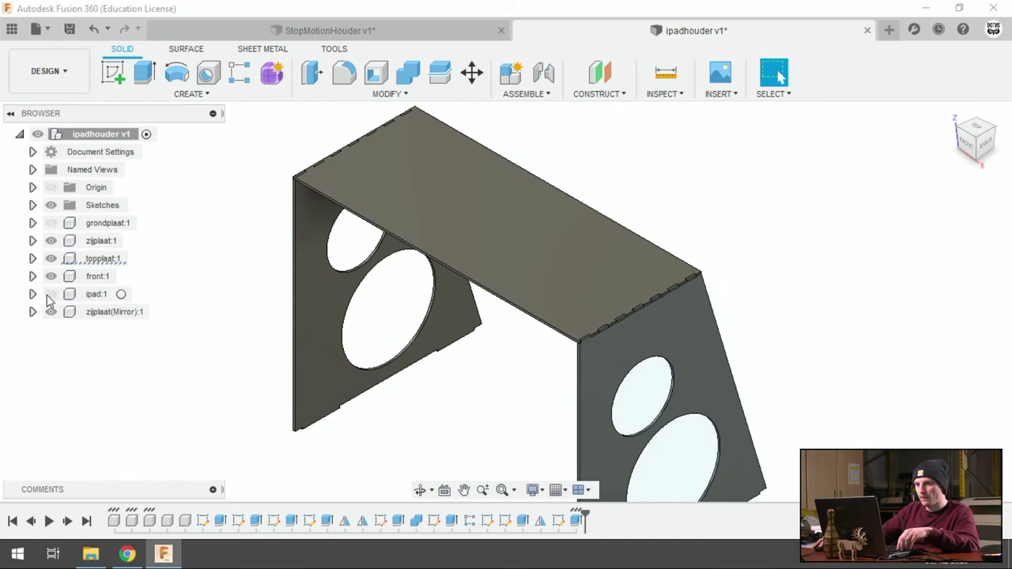
click(50, 223)
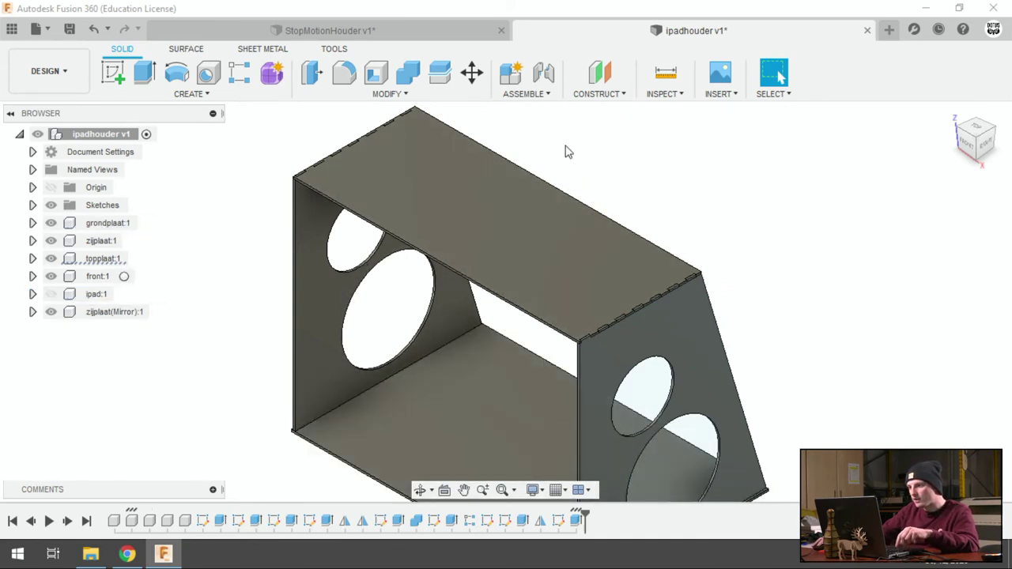
Step: Combine-cut both side plates from the top plate, keeping the side plates as tools
click(408, 72)
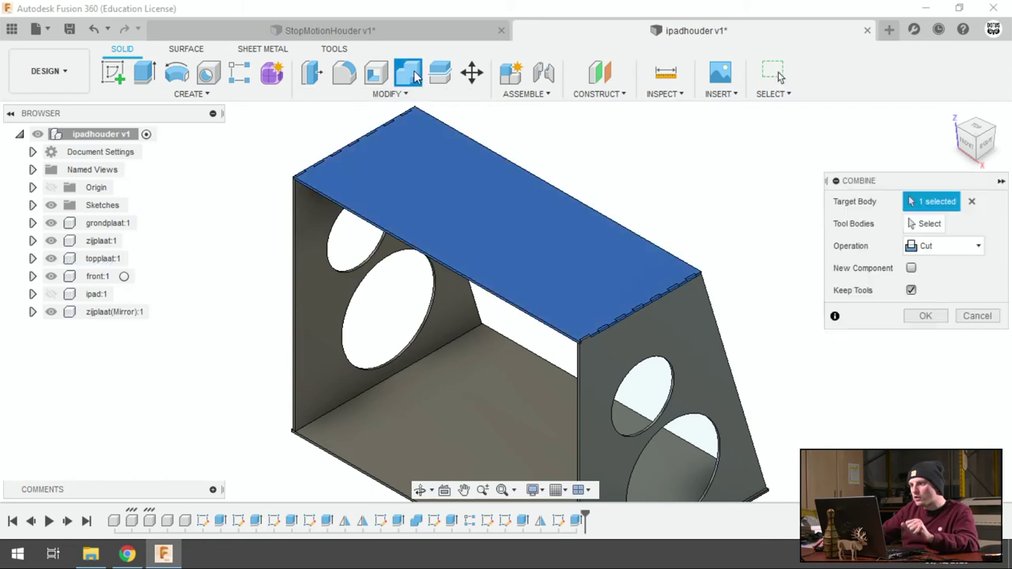
scroll(656, 190, up, 2)
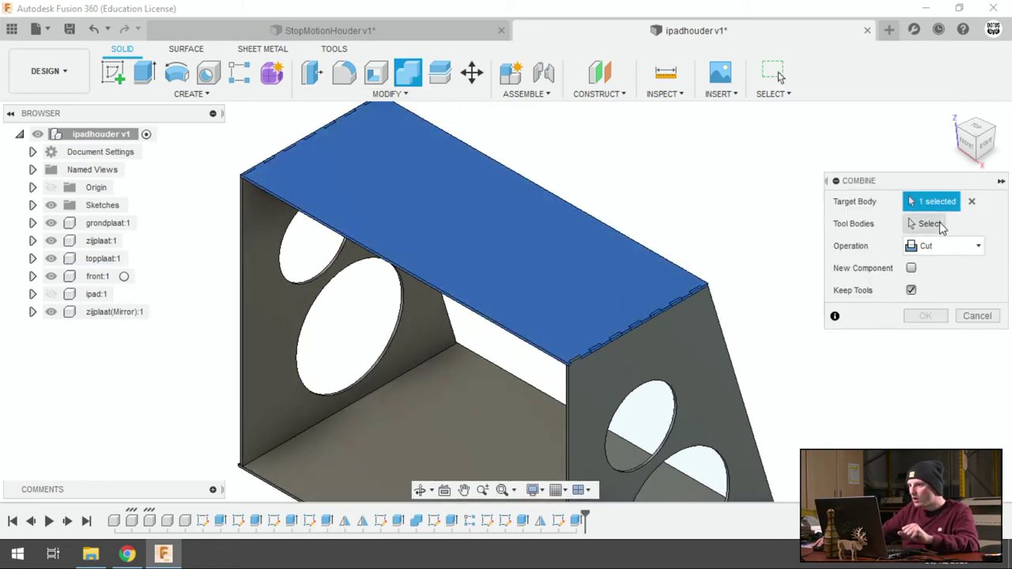
click(942, 225)
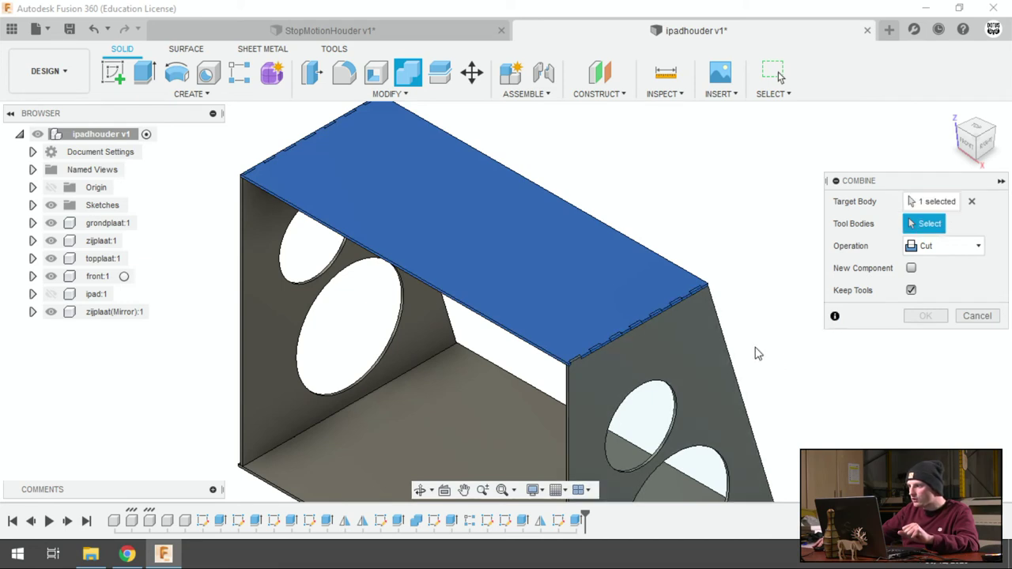
click(717, 356)
click(401, 370)
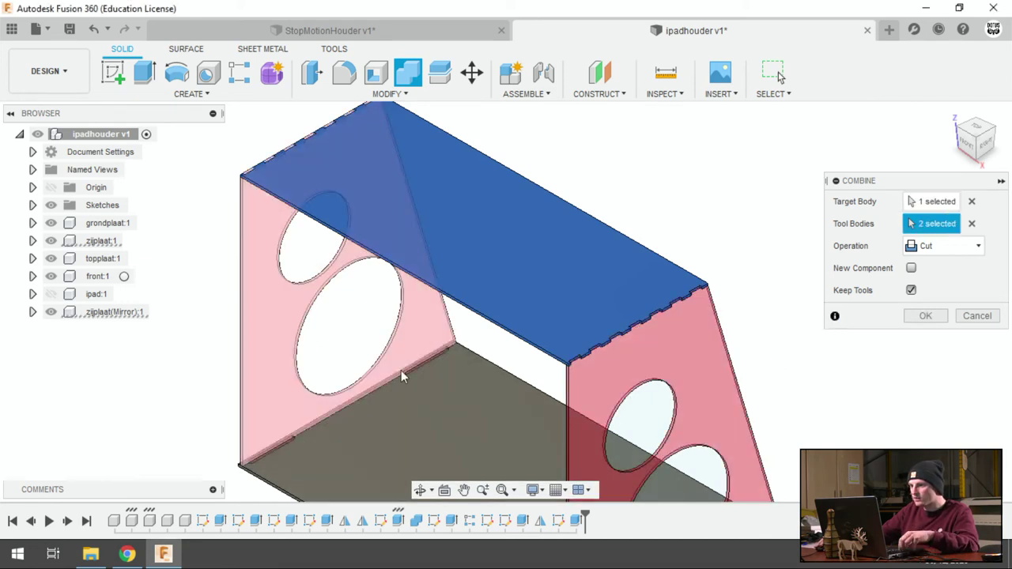
mouse_move(401, 370)
shift+middle_down()
mouse_move(447, 355)
mouse_move(417, 361)
shift+middle_up()
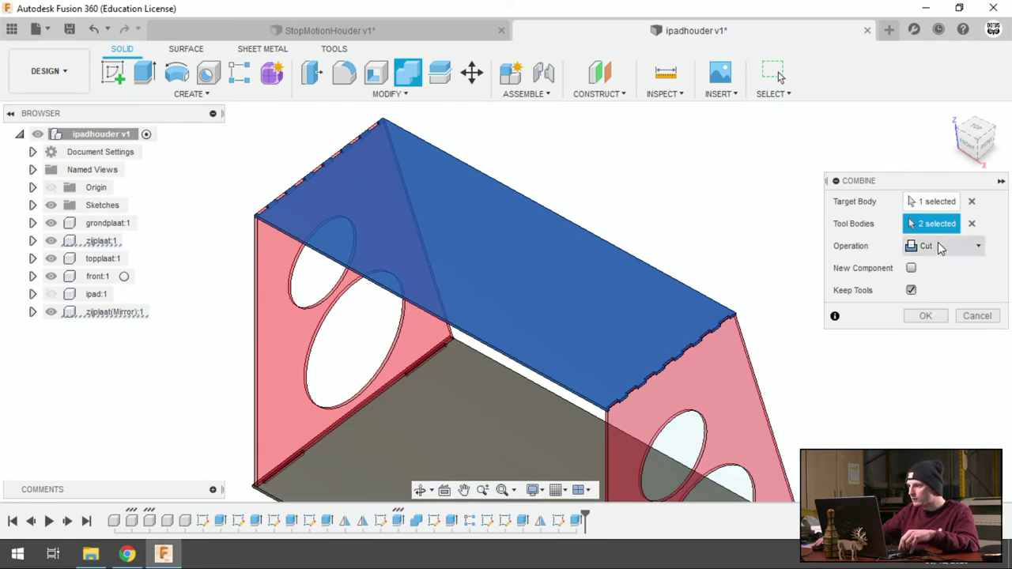
click(941, 316)
Step: Hide zijplaat:1 and the mirrored side plate to inspect the top plate's slotted edge
scroll(712, 387, up, 3)
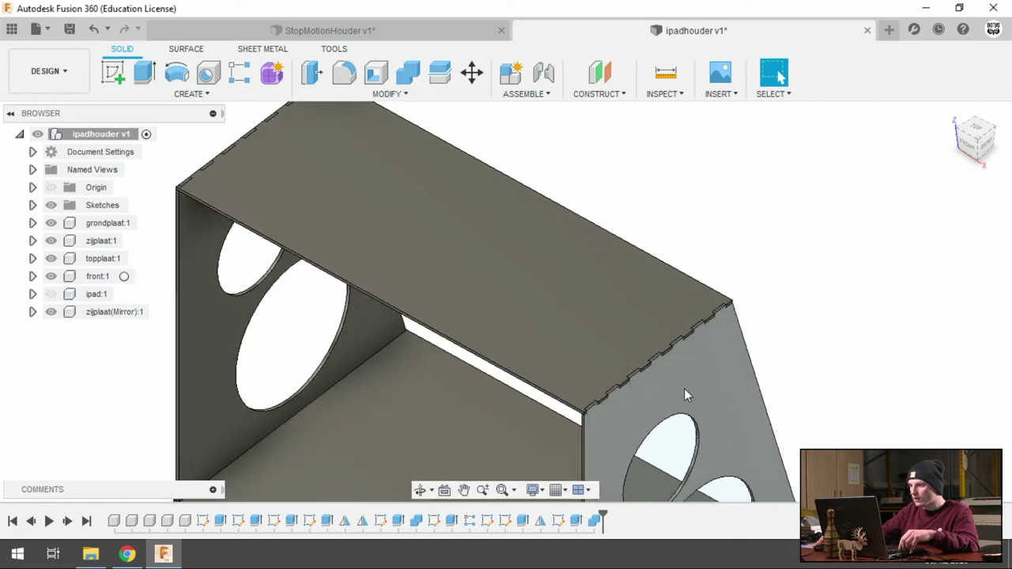
click(50, 241)
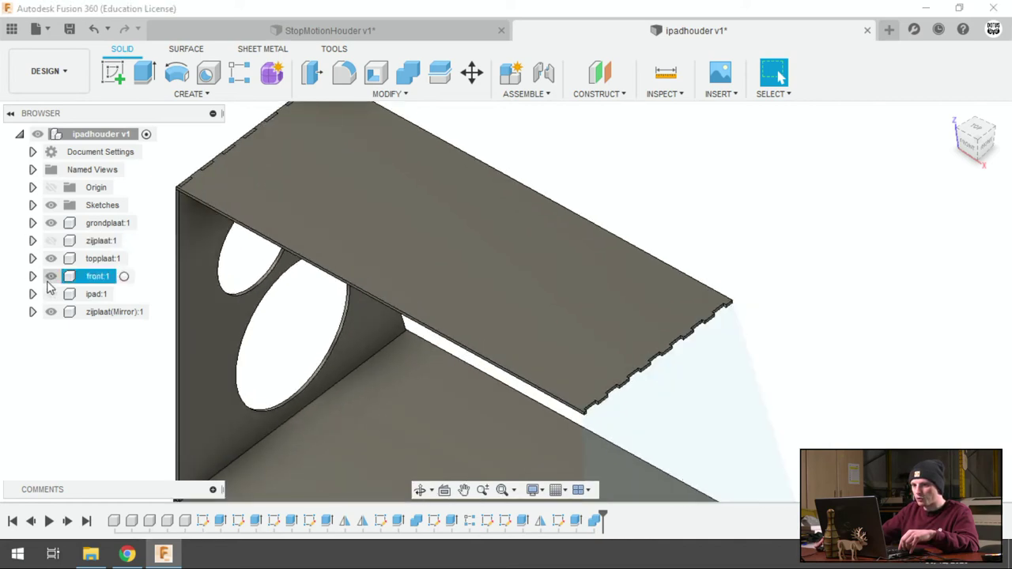
click(50, 312)
mouse_move(755, 388)
shift+middle_down()
mouse_move(773, 330)
mouse_move(622, 350)
mouse_move(563, 341)
shift+middle_up()
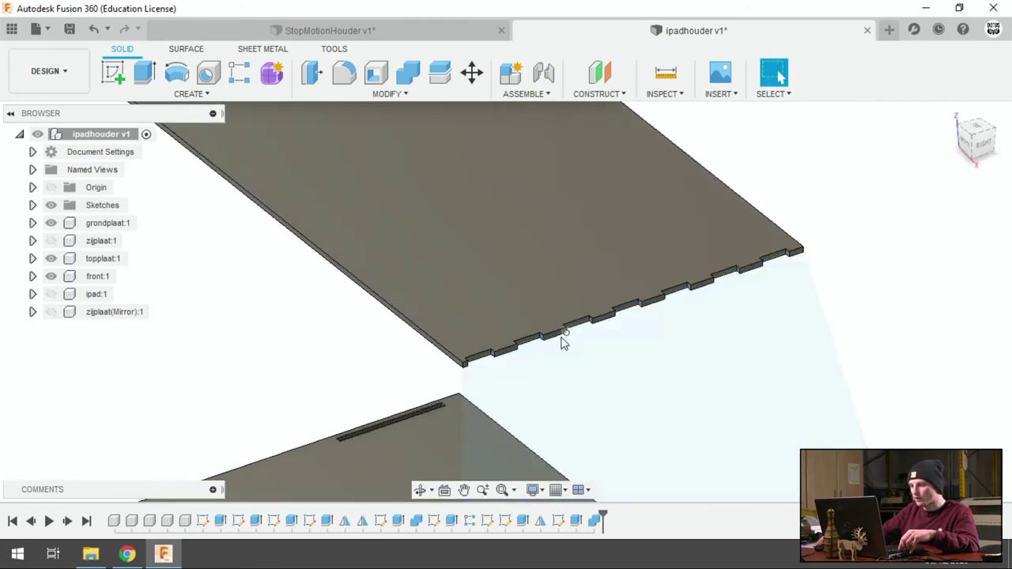
scroll(563, 342, up, 2)
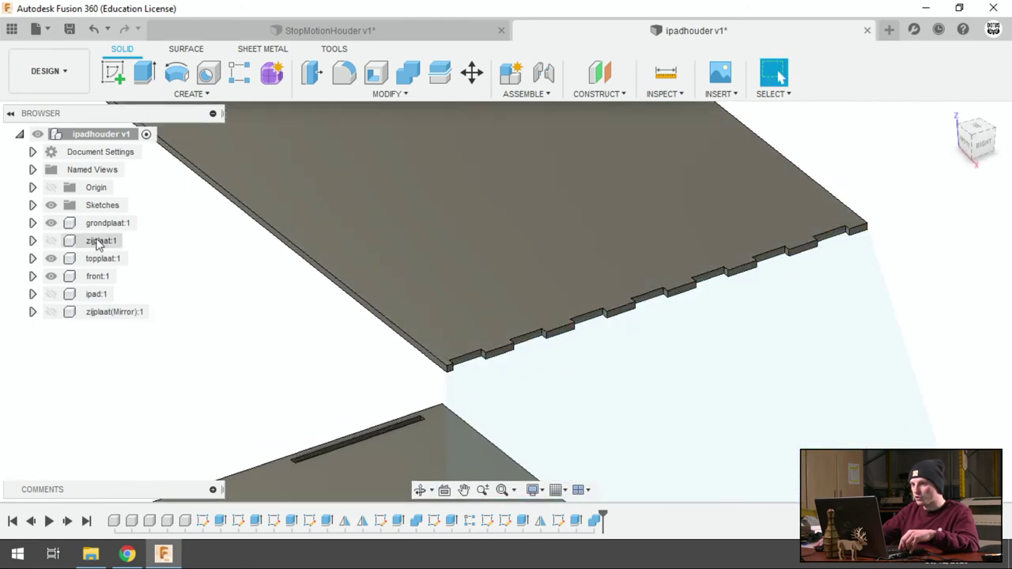
Step: Show both side plates again, orbit to a front view, and open the Modify menu
click(50, 311)
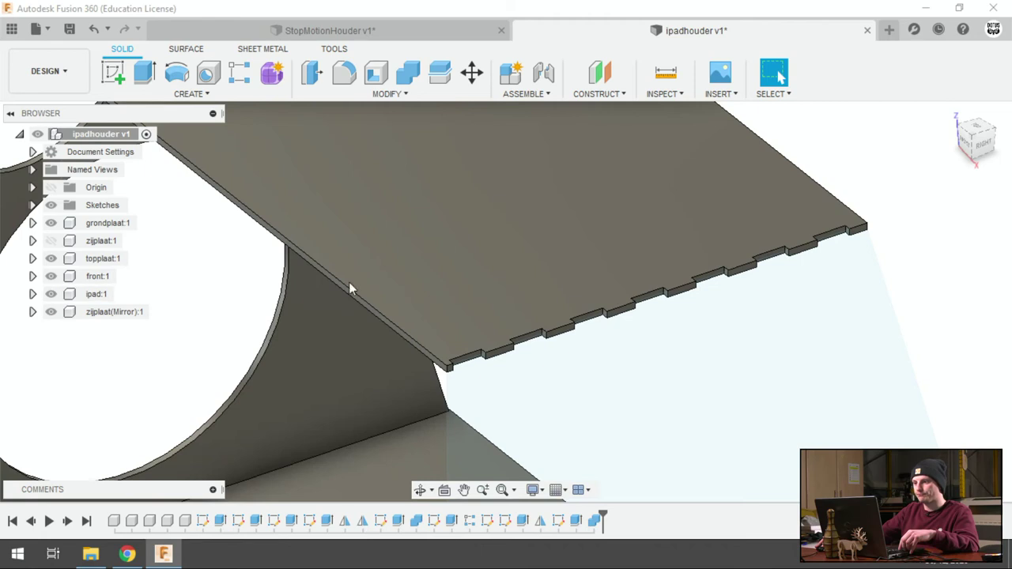
scroll(685, 278, down, 2)
scroll(687, 273, down, 3)
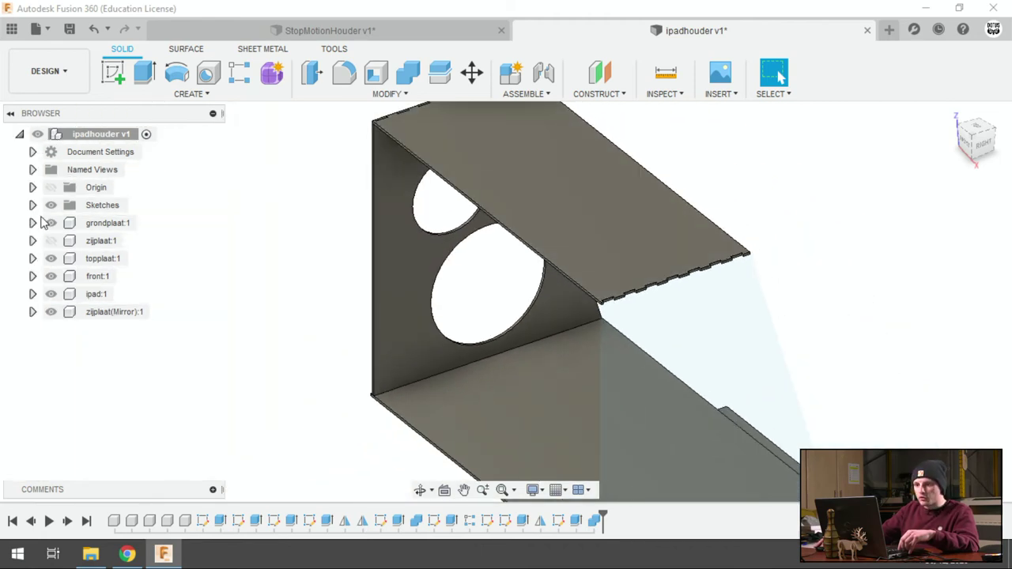
click(50, 241)
shift+middle_drag(361, 270, 446, 276)
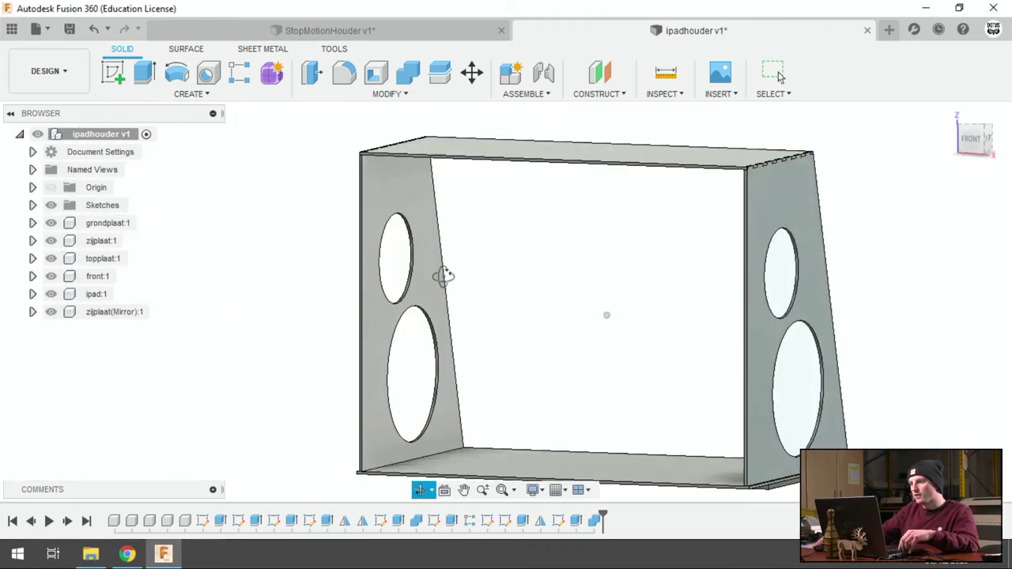
scroll(899, 217, up, 3)
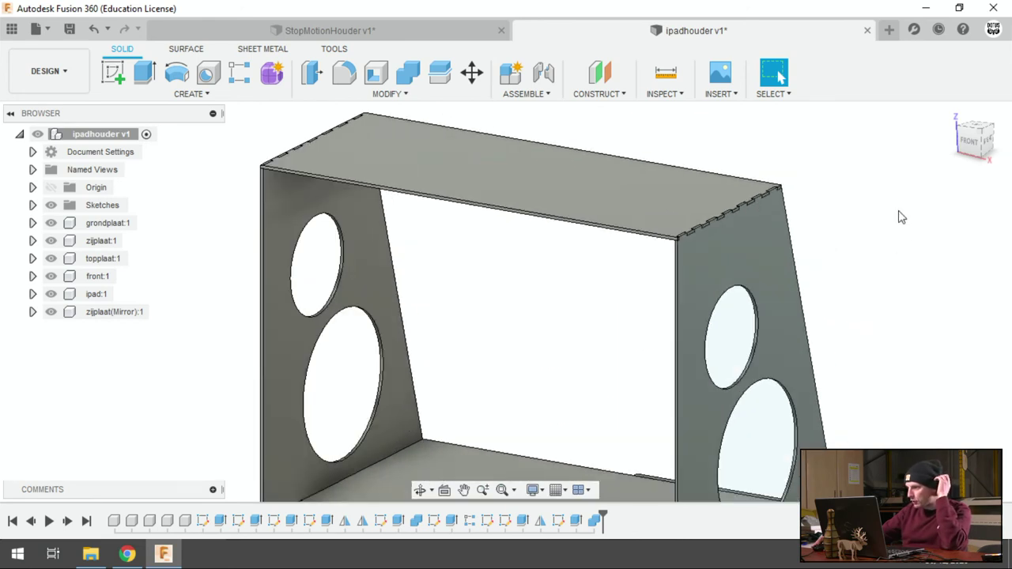
scroll(895, 208, up, 2)
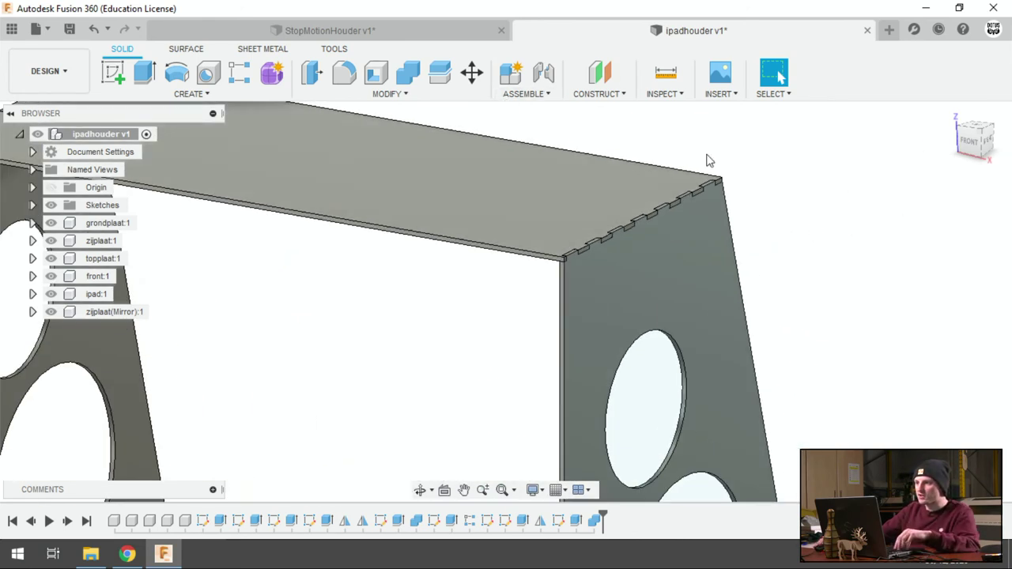
scroll(707, 159, down, 3)
scroll(736, 153, up, 3)
click(381, 94)
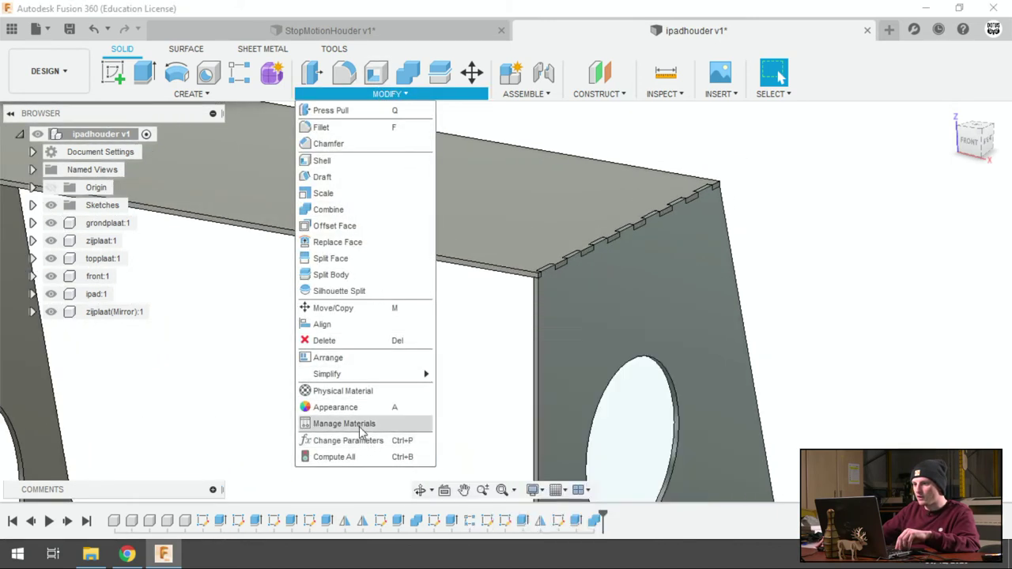
Step: Set the plaat thickness parameter to 8 mm and move the parameters window aside
click(359, 440)
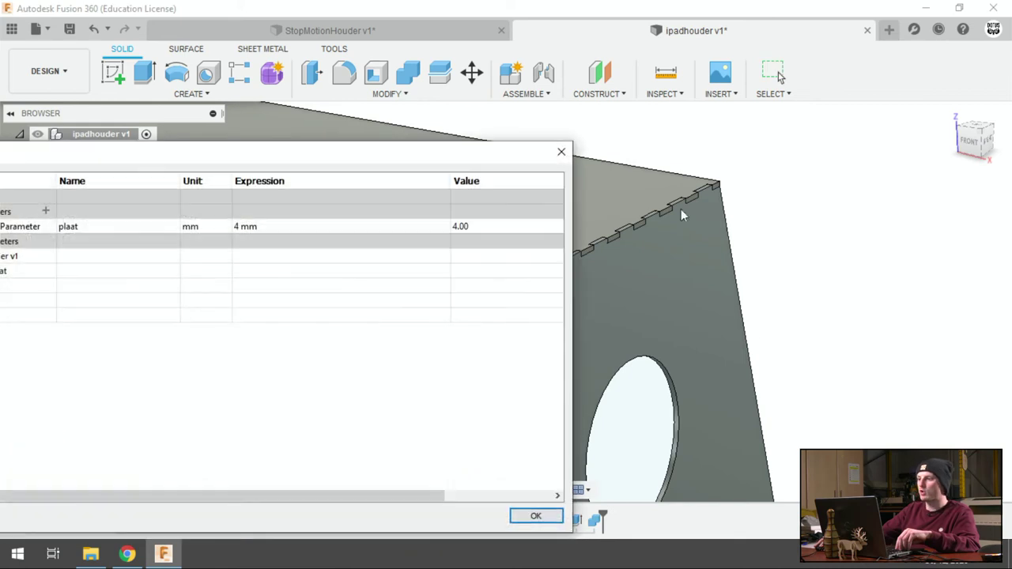
double_click(238, 226)
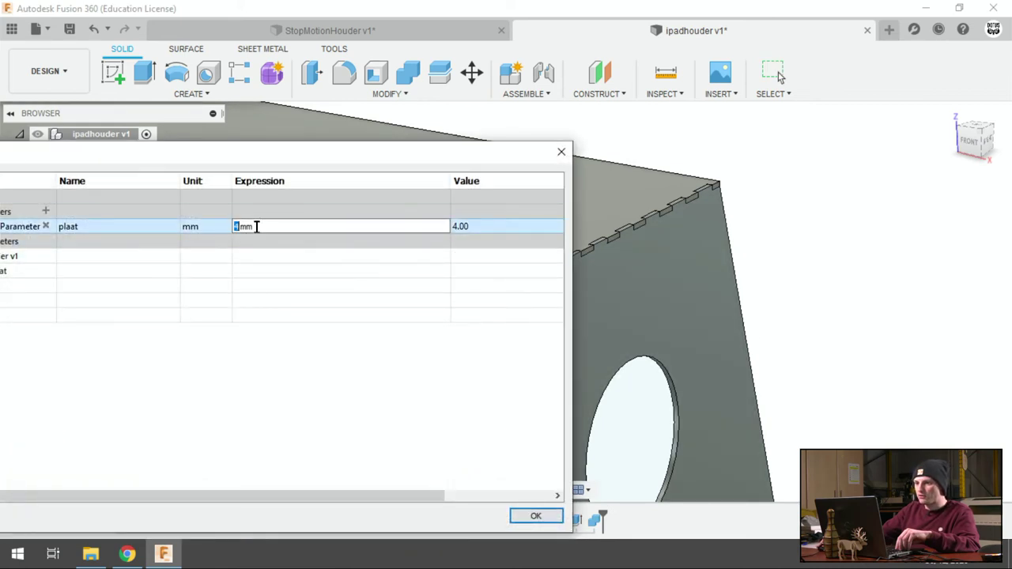
text(8)
key(Return)
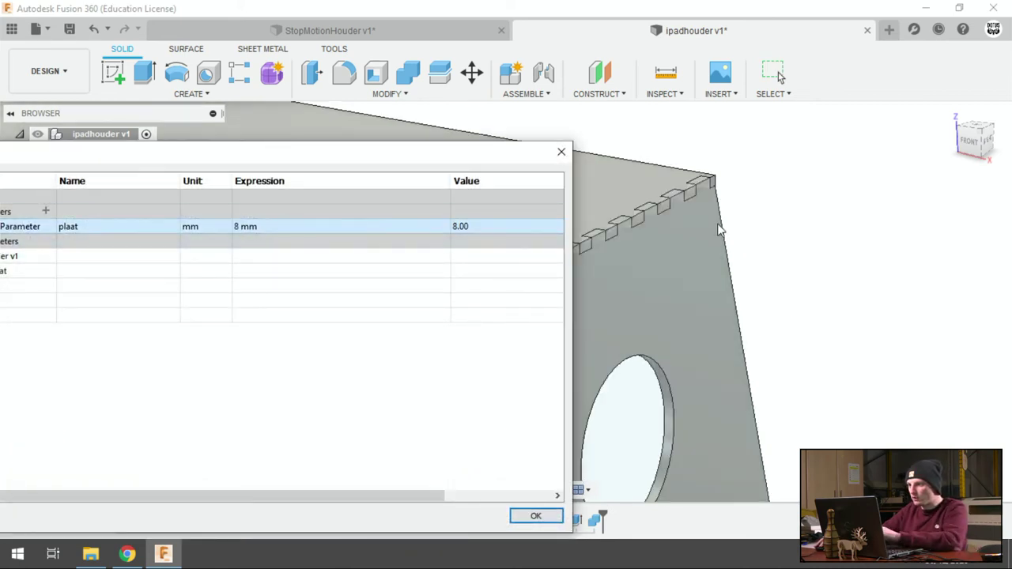
drag(529, 158, 320, 201)
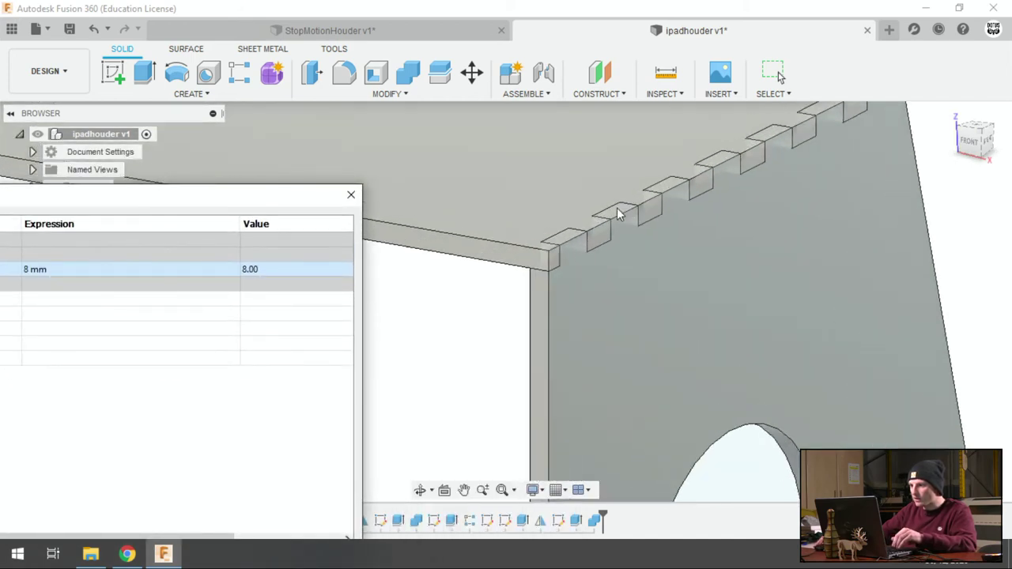
scroll(617, 208, up, 2)
scroll(731, 192, down, 3)
scroll(696, 170, up, 2)
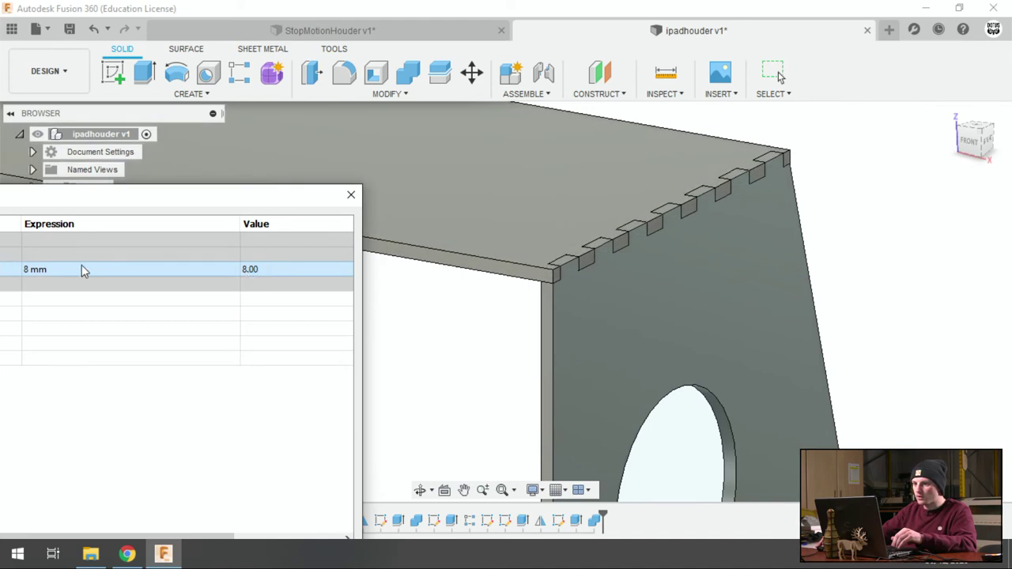
Step: Change the plaat expression to 15 mm so the whole holder rebuilds
double_click(83, 270)
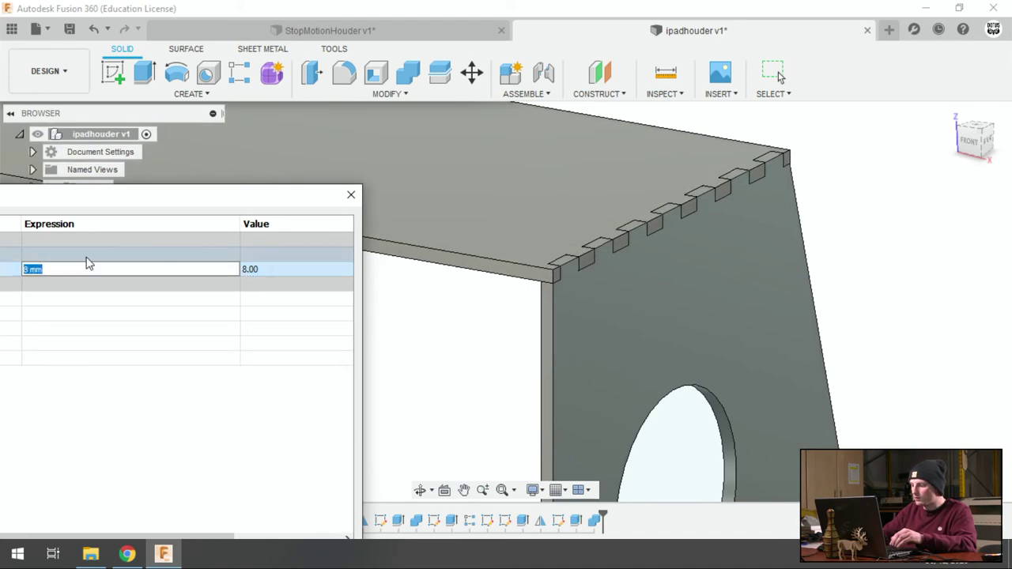
text(15)
key(Return)
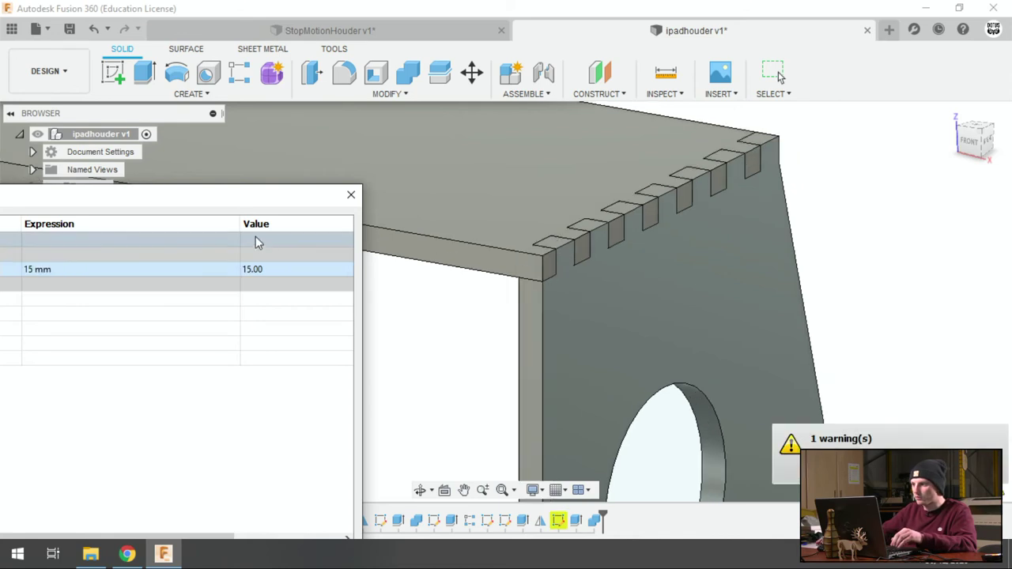
scroll(855, 237, down, 5)
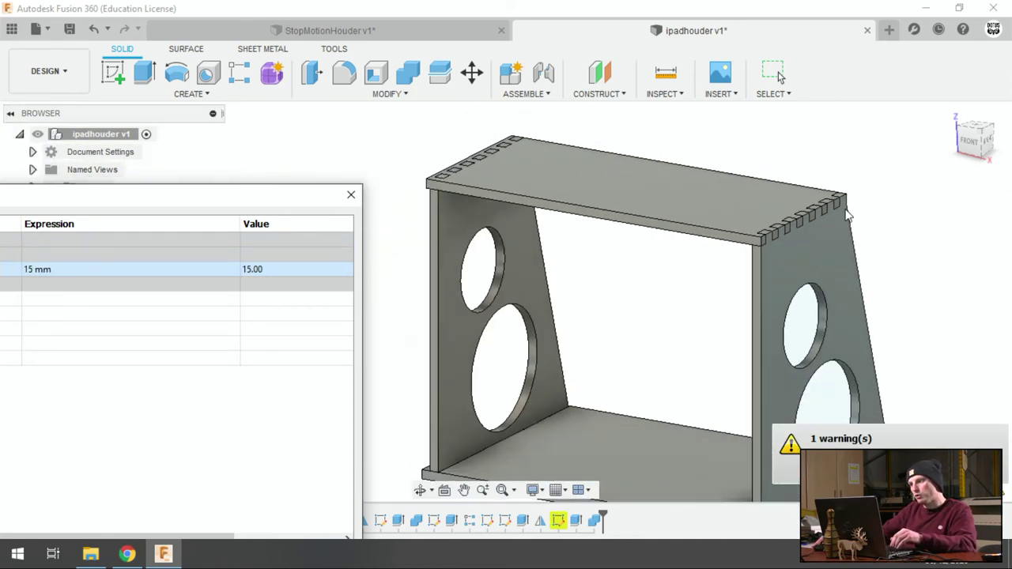
scroll(807, 277, down, 2)
scroll(775, 300, up, 1)
scroll(757, 314, up, 2)
Step: Inspect the 15 mm holder from a higher three-quarter view, then undo the change
shift+middle_drag(757, 314, 551, 198)
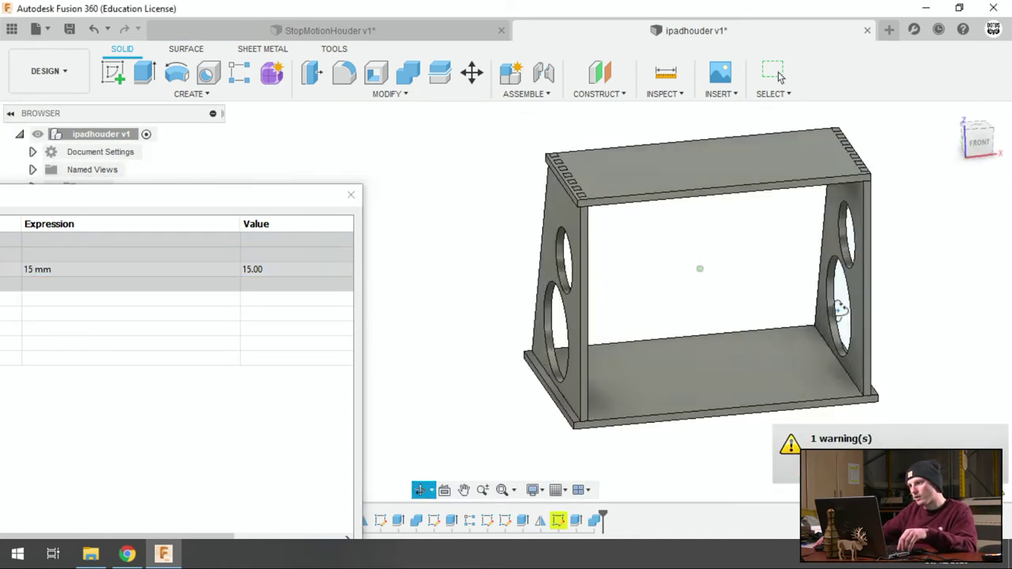
scroll(551, 192, up, 2)
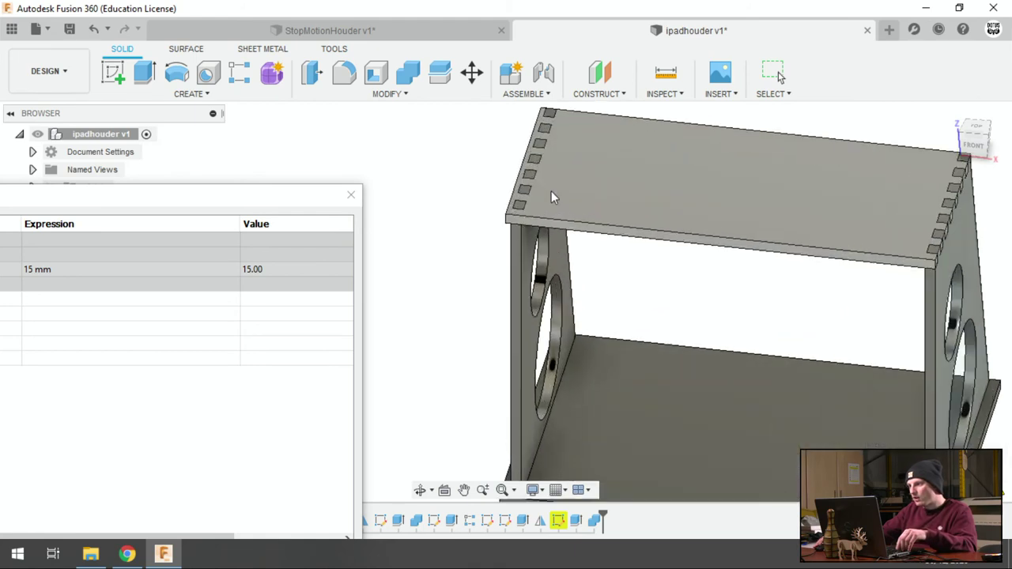
scroll(475, 227, up, 2)
scroll(498, 239, up, 1)
shift+middle_drag(498, 239, 366, 110)
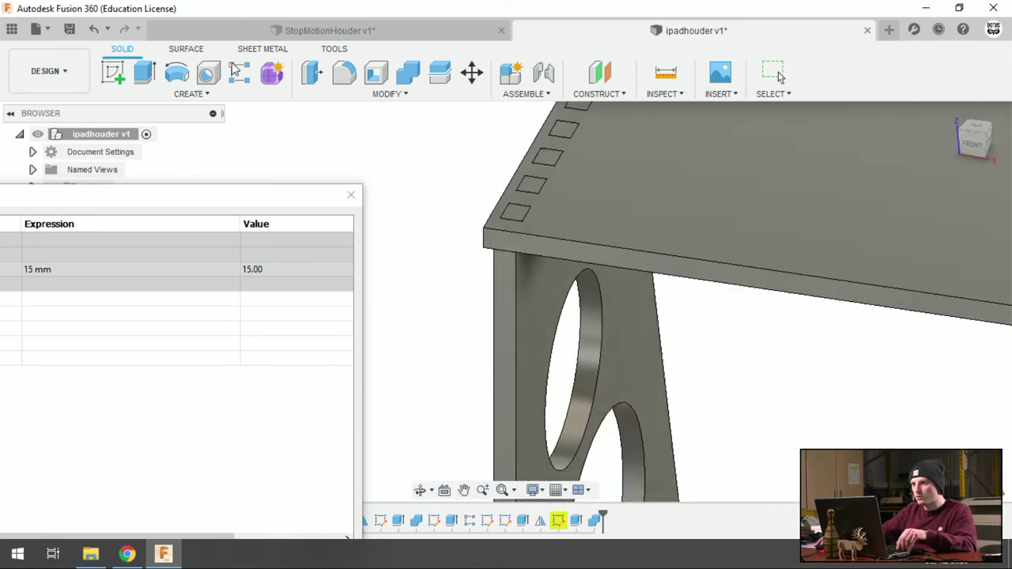
click(94, 30)
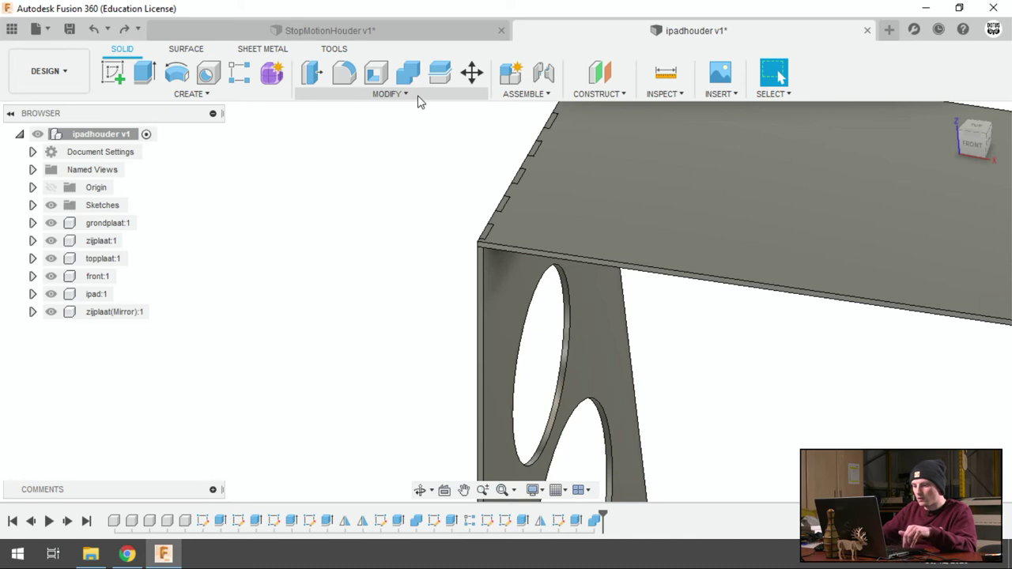
Step: Change the plaat expression to 8 mm, accept the parameters, and orbit to check the thicker plates
click(248, 227)
click(236, 226)
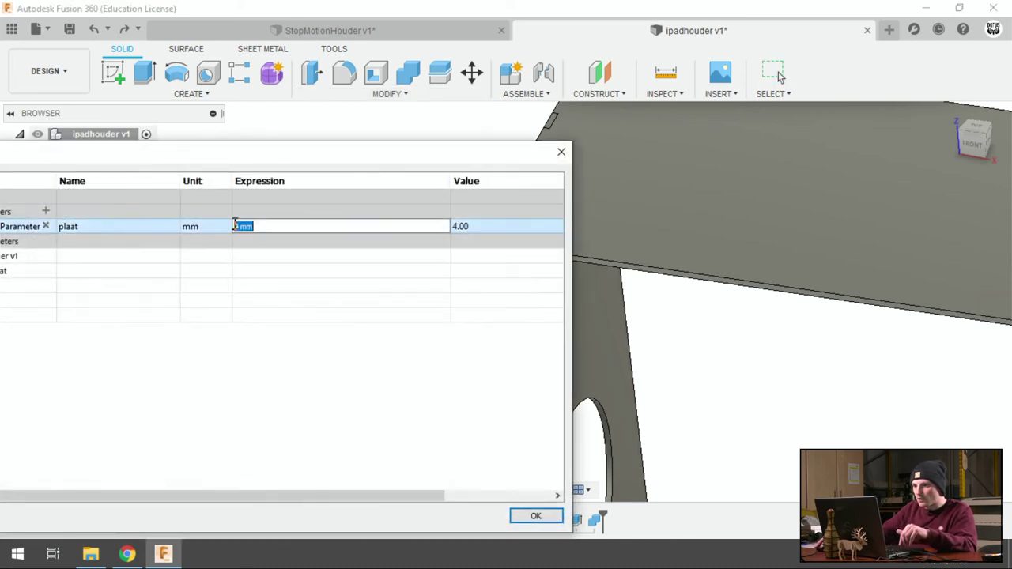
text(8)
key(Return)
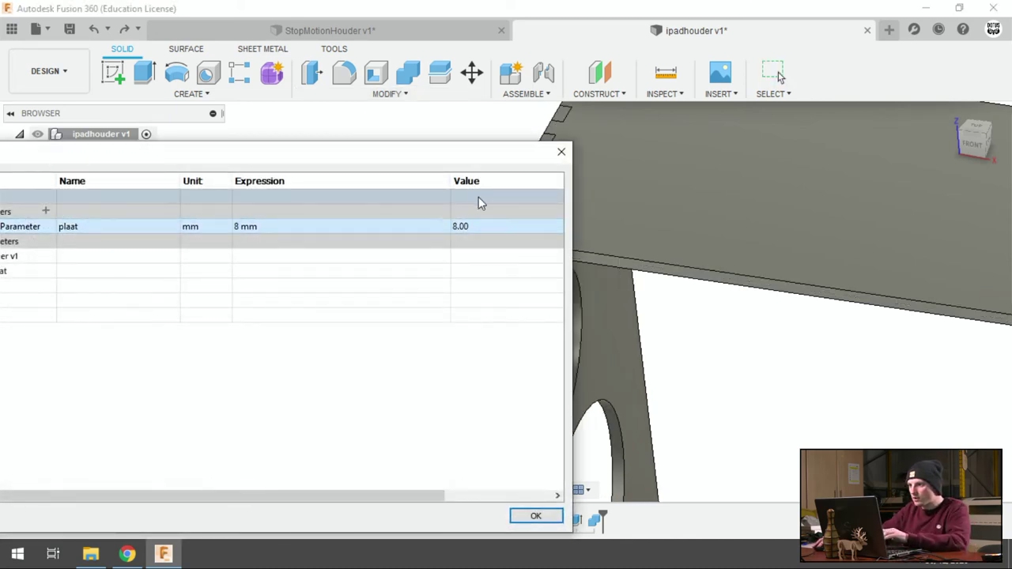
drag(253, 158, 563, 361)
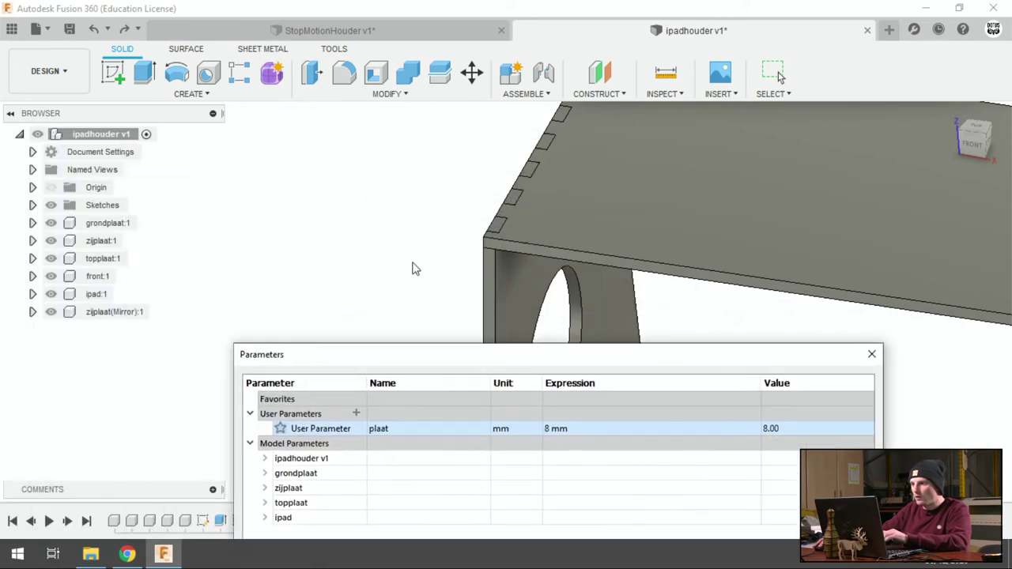
scroll(450, 214, down, 3)
drag(703, 353, 600, 250)
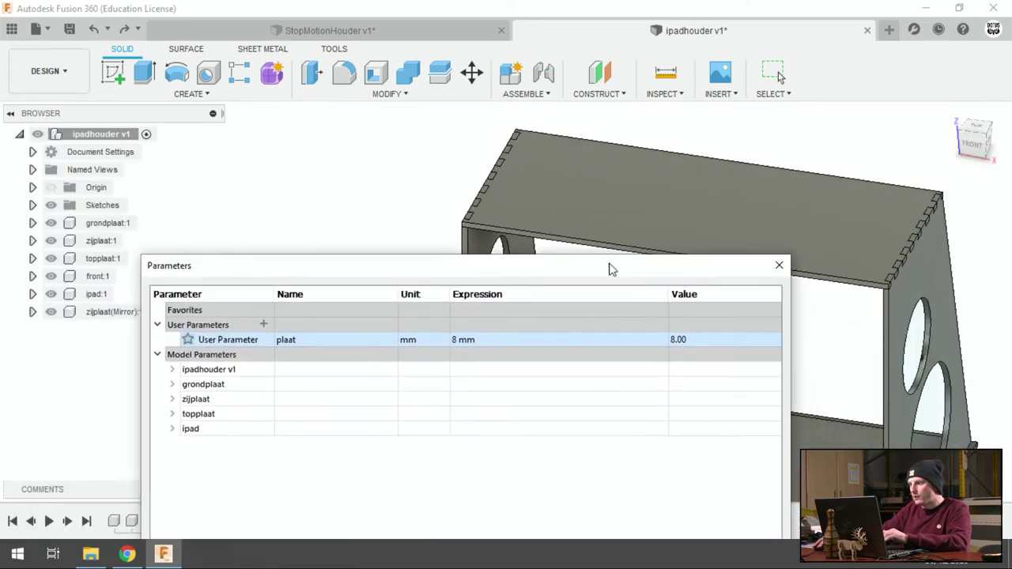
drag(684, 263, 646, 170)
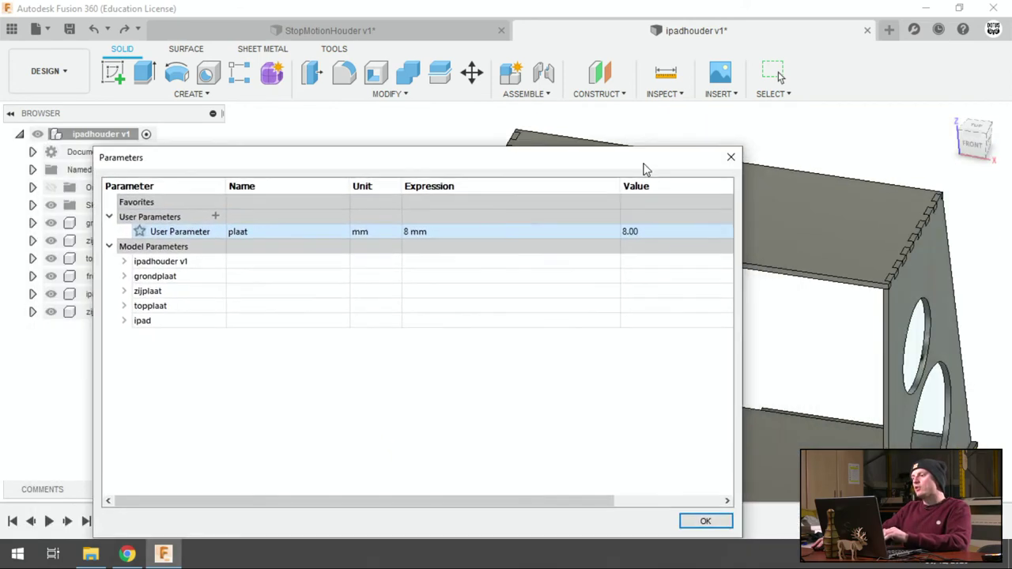
click(706, 522)
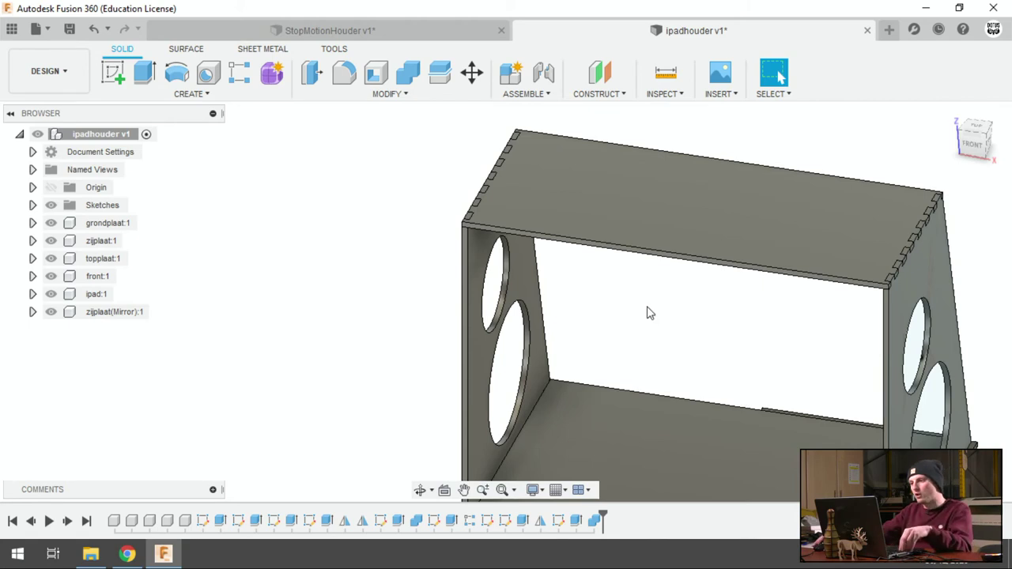
shift+middle_drag(646, 313, 638, 303)
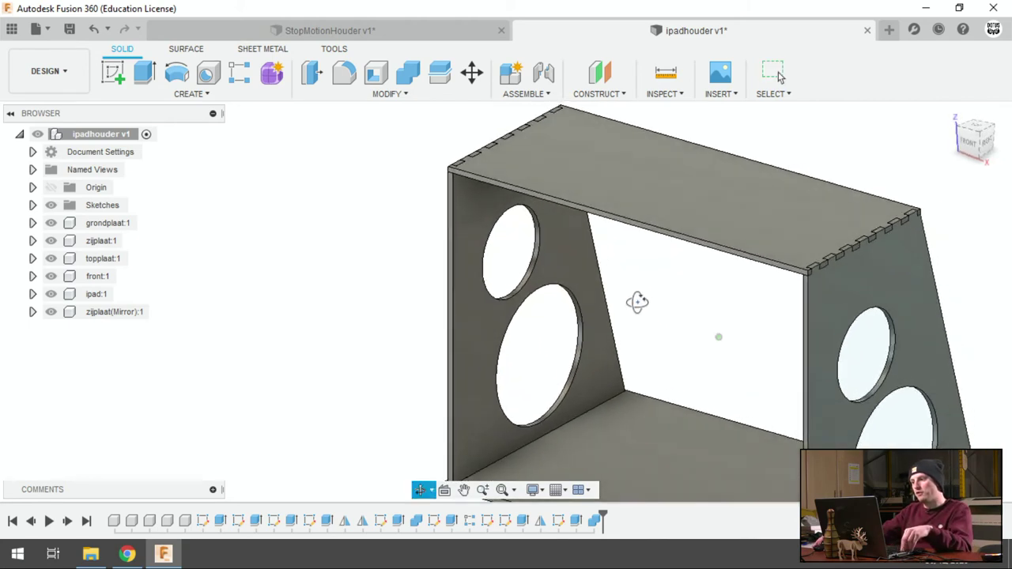
click(948, 114)
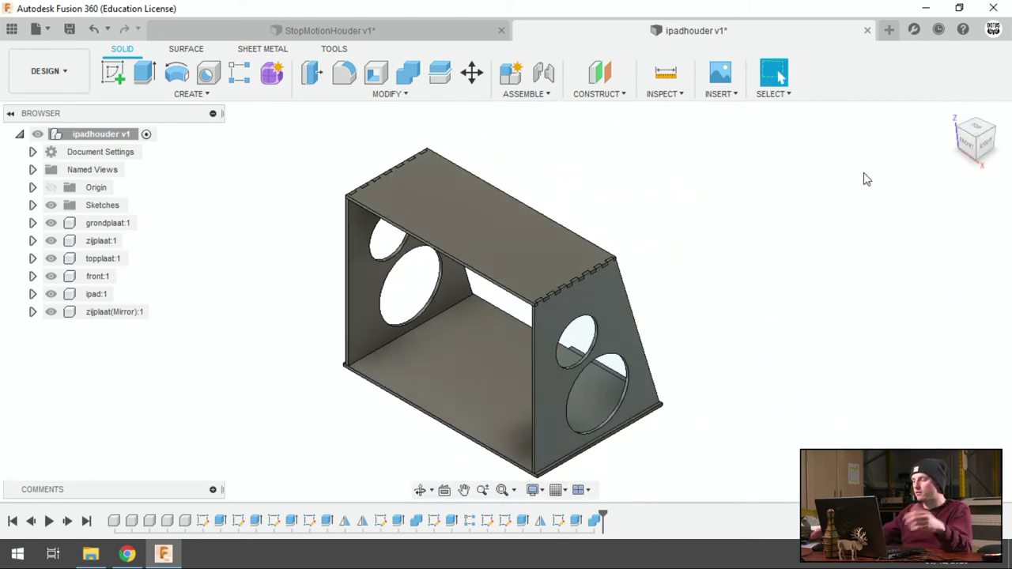
click(543, 316)
scroll(545, 313, up, 5)
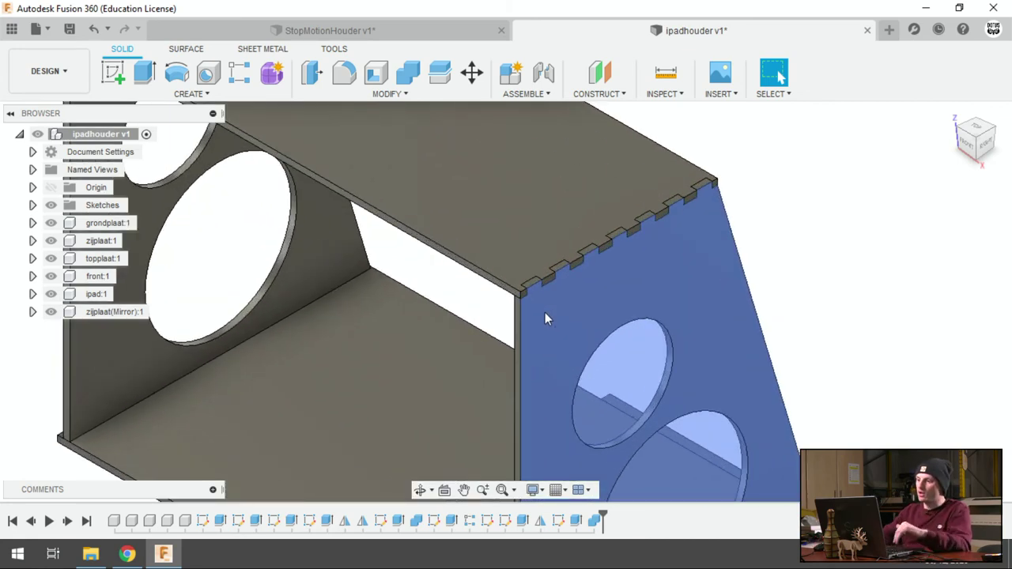
key(Escape)
scroll(572, 224, down, 1)
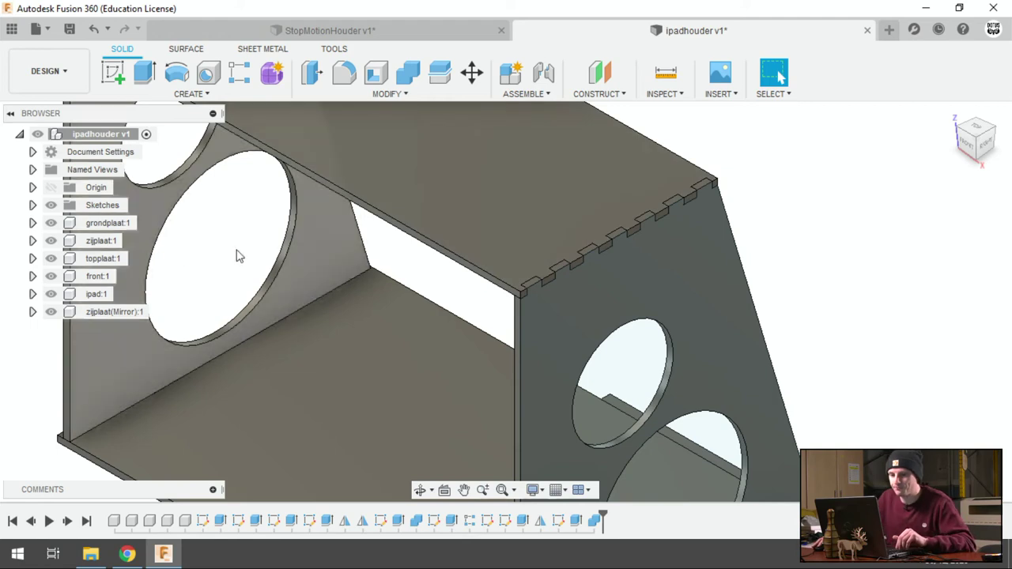
click(602, 317)
key(Escape)
scroll(390, 289, down, 3)
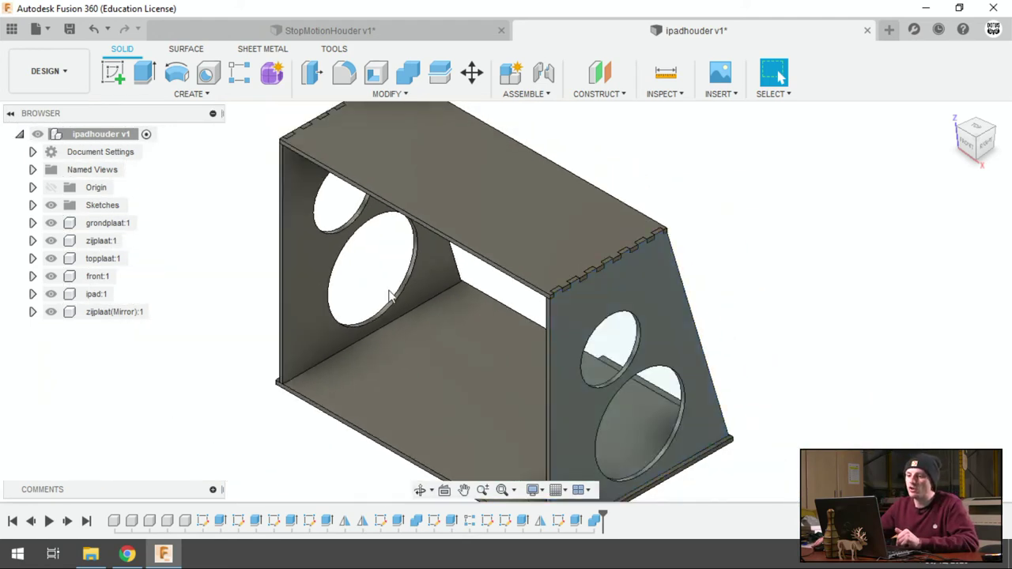
scroll(311, 300, down, 1)
scroll(204, 305, up, 2)
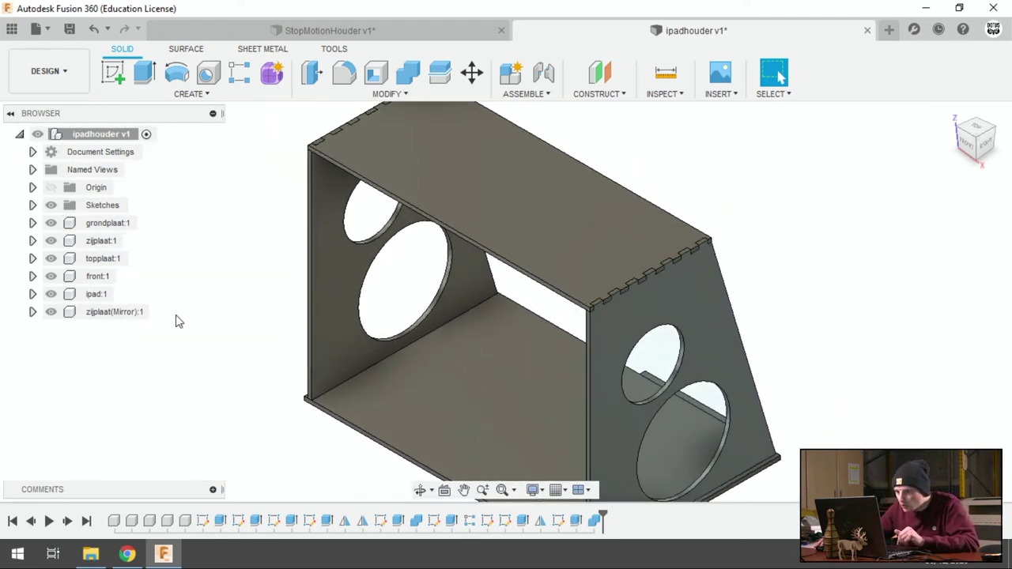
Step: Move the ipad:1 component up 500 mm onto the top plate
right_click(98, 294)
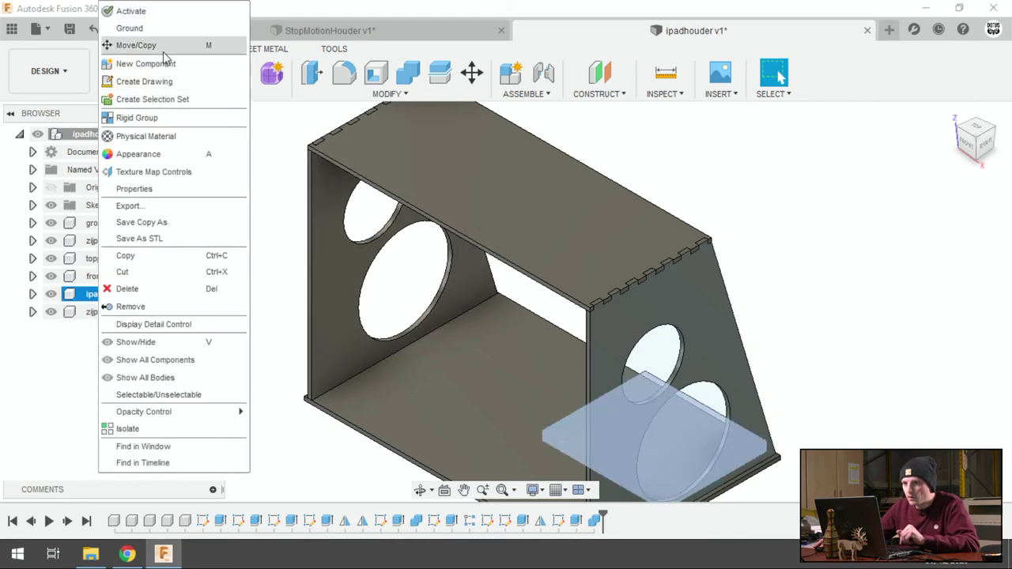
click(136, 45)
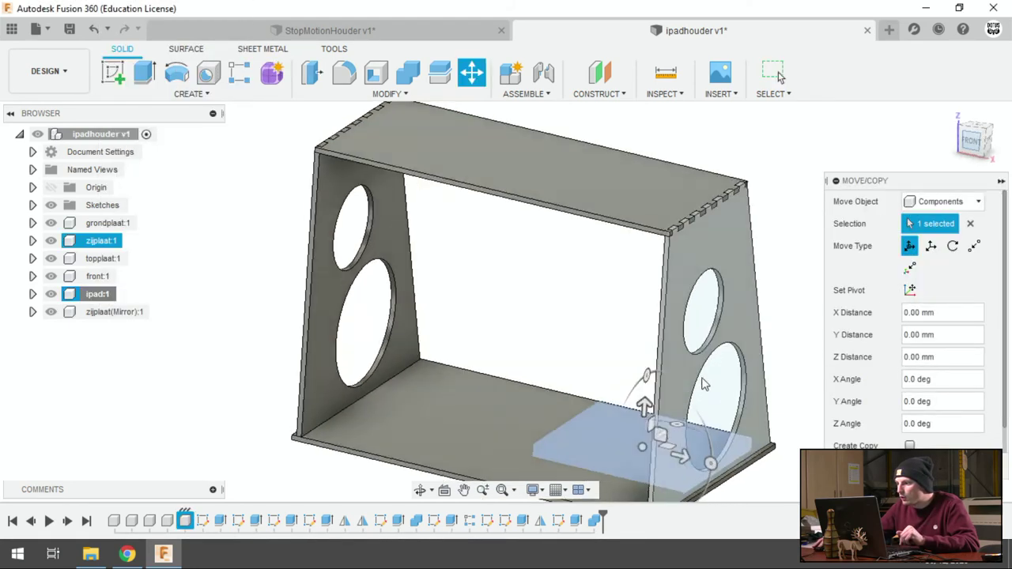
drag(622, 412, 636, 78)
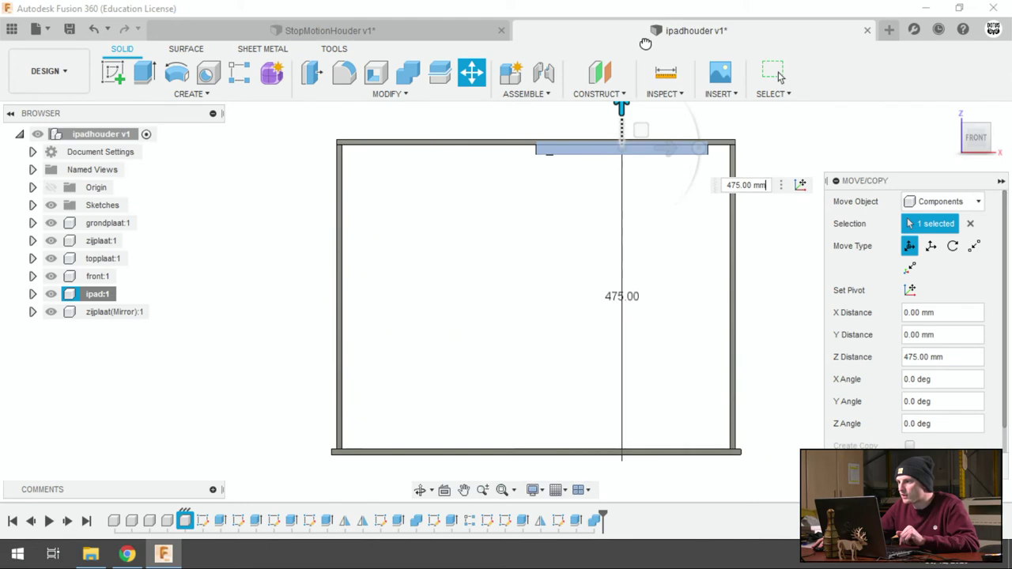
middle_drag(645, 42, 643, 249)
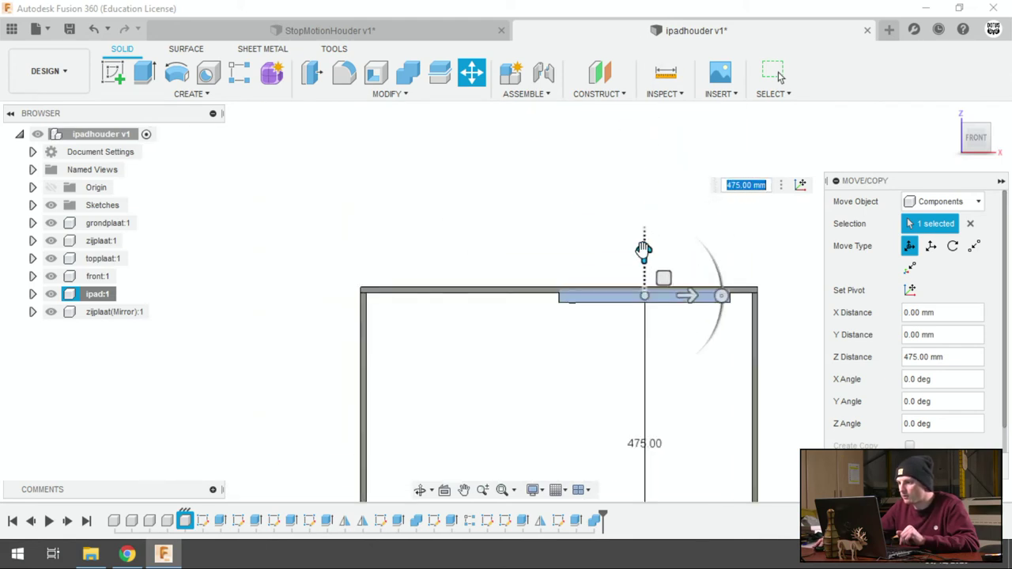
drag(644, 250, 641, 226)
scroll(665, 362, up, 2)
scroll(666, 362, up, 2)
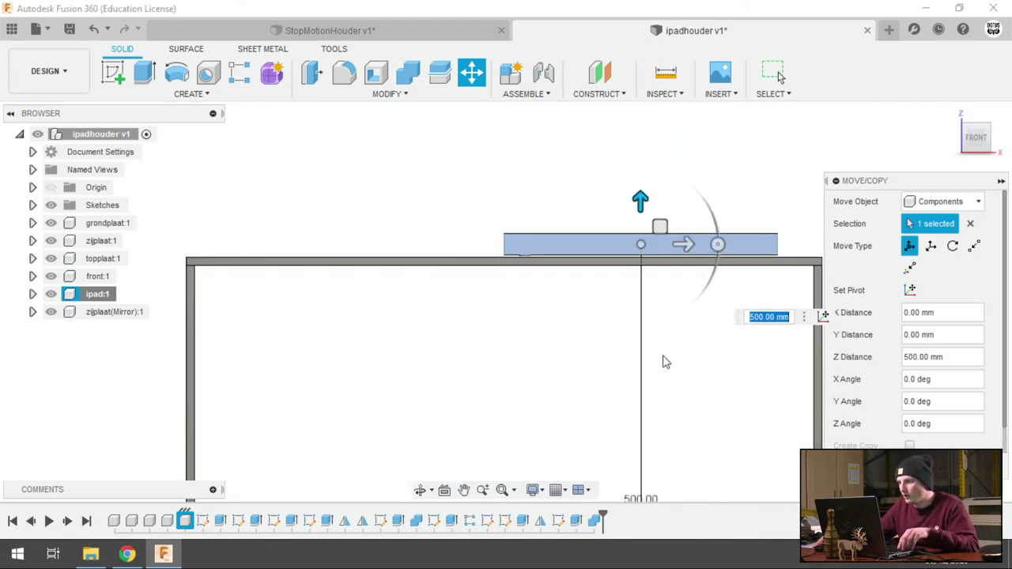
mouse_move(666, 362)
shift+middle_down()
mouse_move(703, 377)
mouse_move(569, 277)
shift+middle_up()
mouse_move(655, 282)
mouse_down()
mouse_move(682, 410)
mouse_move(668, 286)
mouse_move(708, 364)
mouse_up()
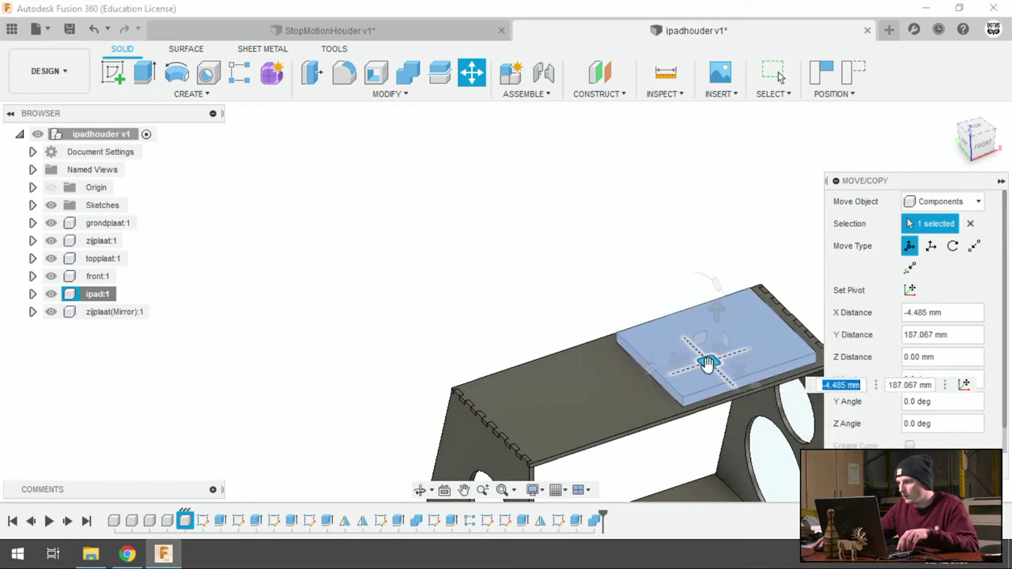
mouse_move(714, 420)
shift+middle_down()
mouse_move(680, 351)
mouse_move(629, 302)
mouse_move(719, 366)
mouse_move(614, 331)
shift+middle_up()
click(781, 75)
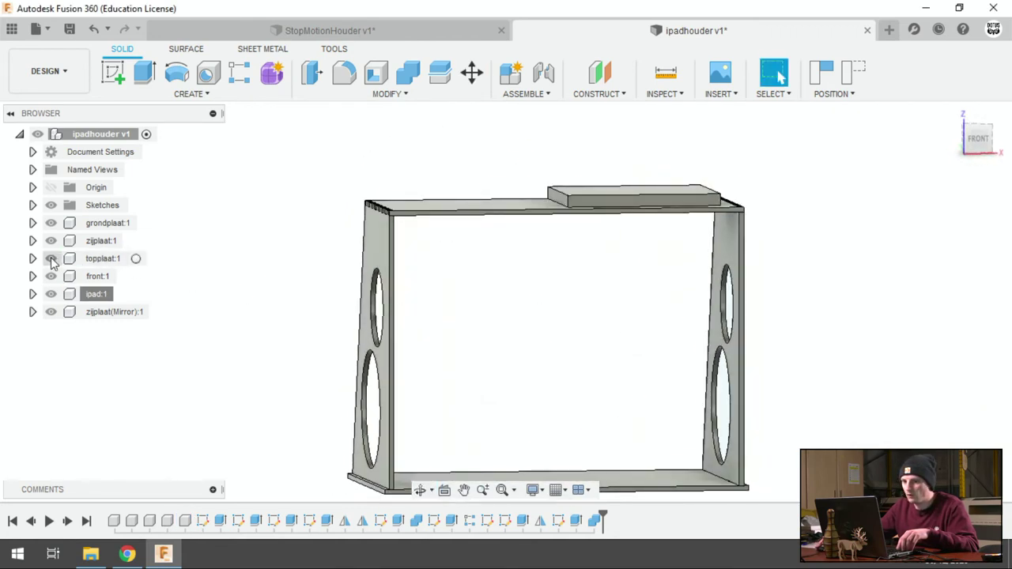
Step: Hide and reshow the top plate from several angles to check the ipad's position
click(51, 259)
mouse_move(478, 327)
shift+middle_down()
mouse_move(470, 290)
mouse_move(356, 312)
shift+middle_up()
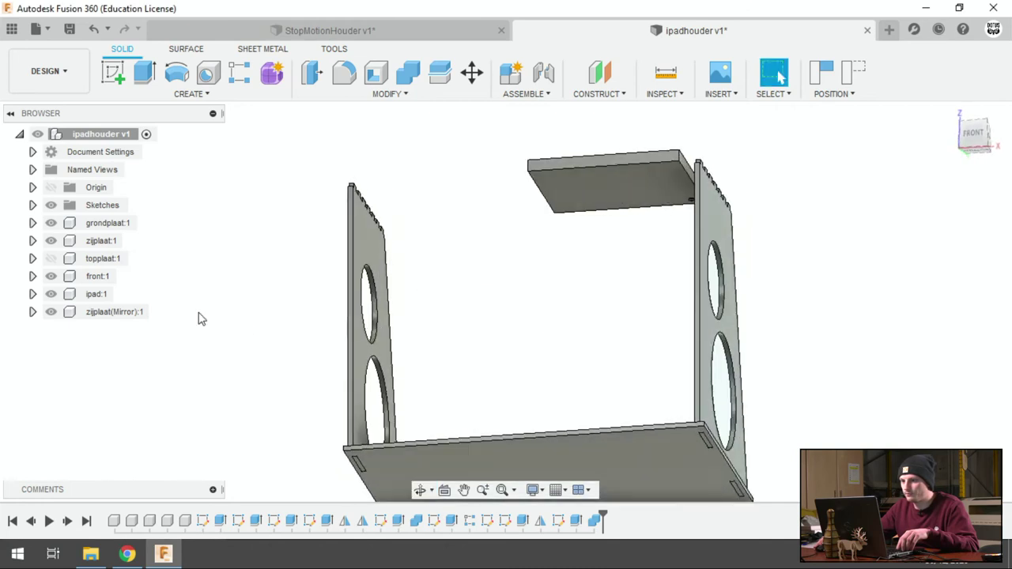
click(49, 259)
click(45, 260)
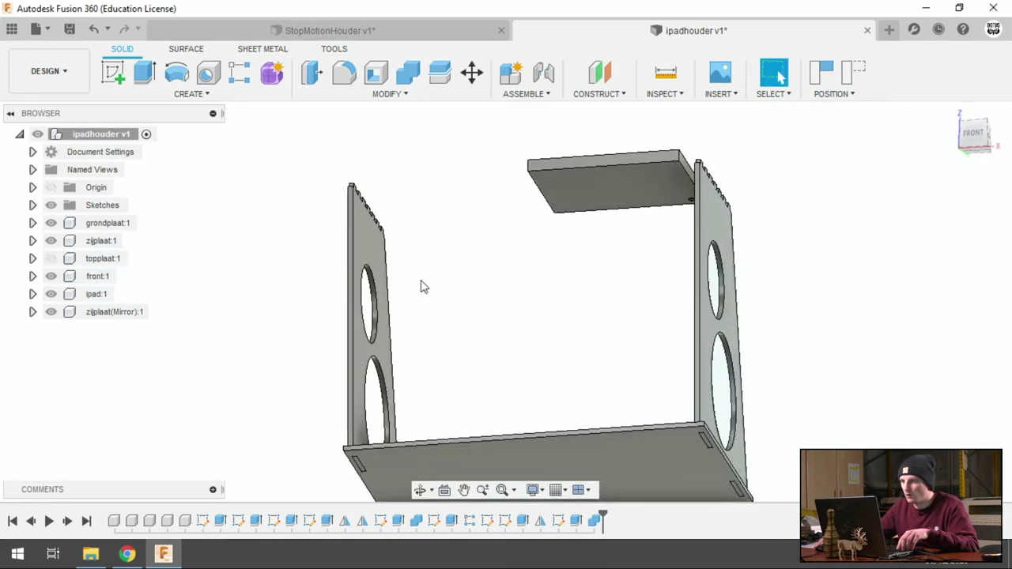
mouse_move(422, 287)
shift+middle_down()
mouse_move(580, 203)
mouse_move(598, 276)
mouse_move(596, 262)
mouse_move(387, 284)
shift+middle_up()
click(50, 258)
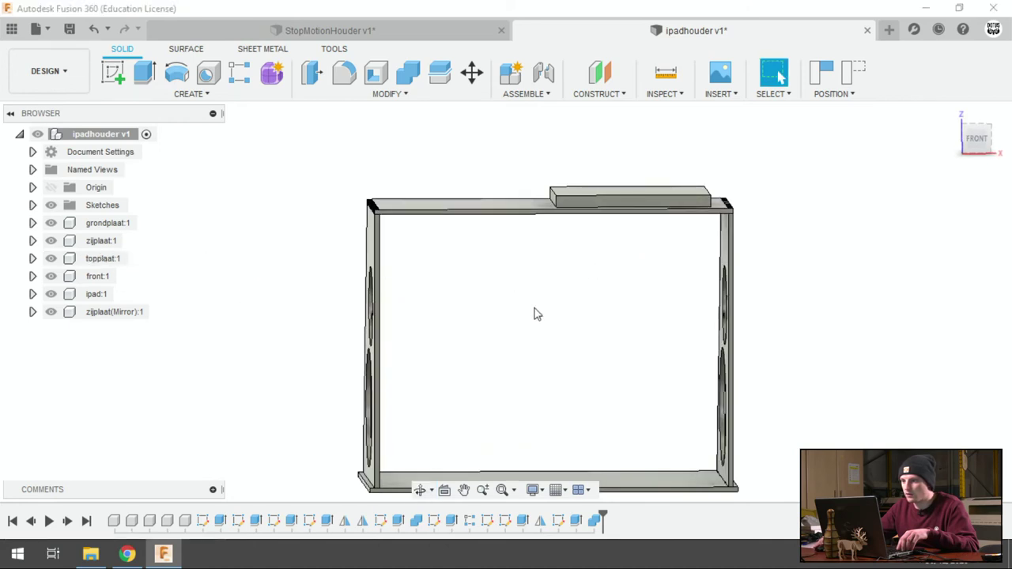
shift+middle_drag(533, 312, 516, 249)
Step: Keep the ipad's moved position and hide the grondplaat:1 base plate
click(112, 72)
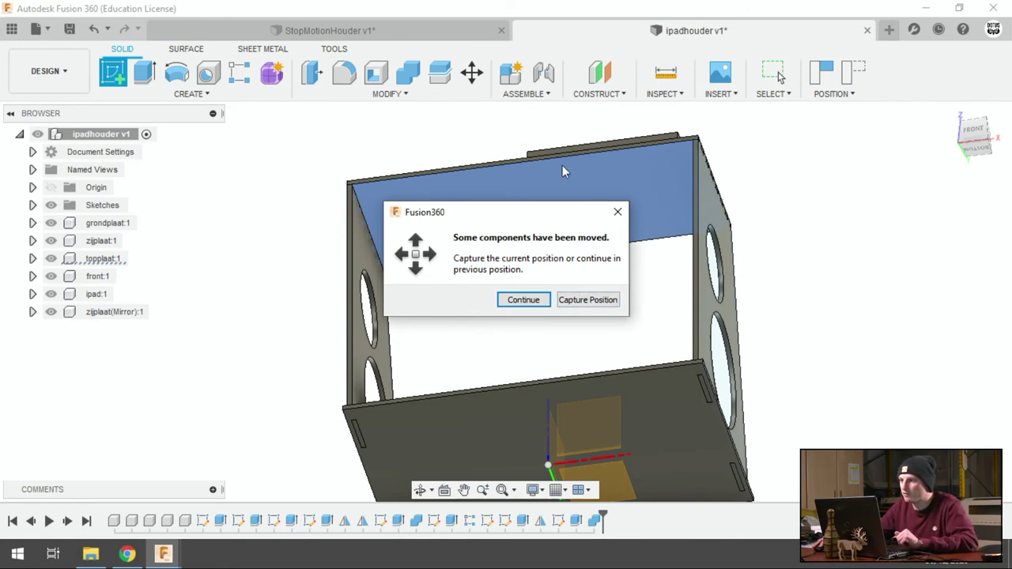
click(585, 303)
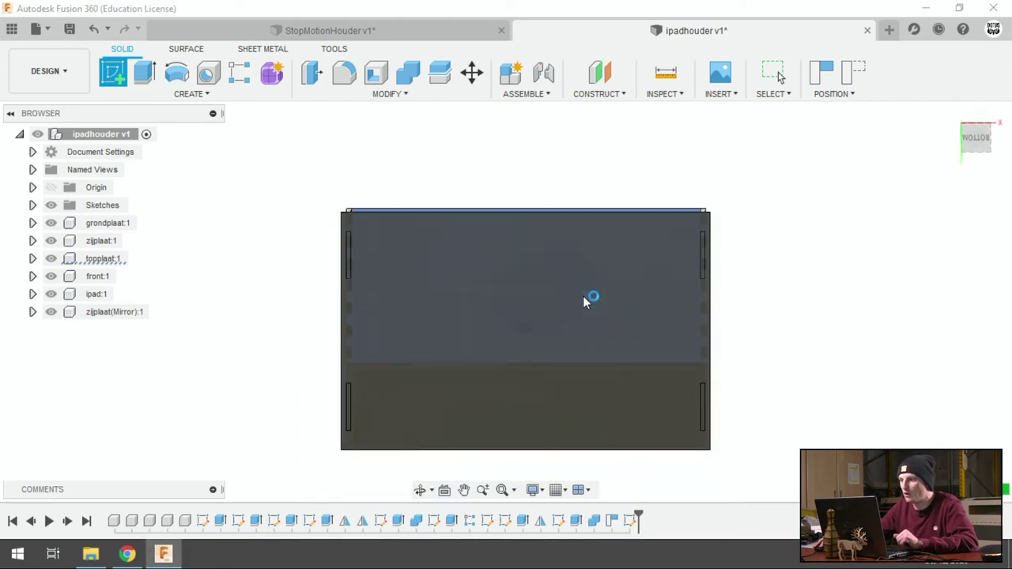
click(49, 226)
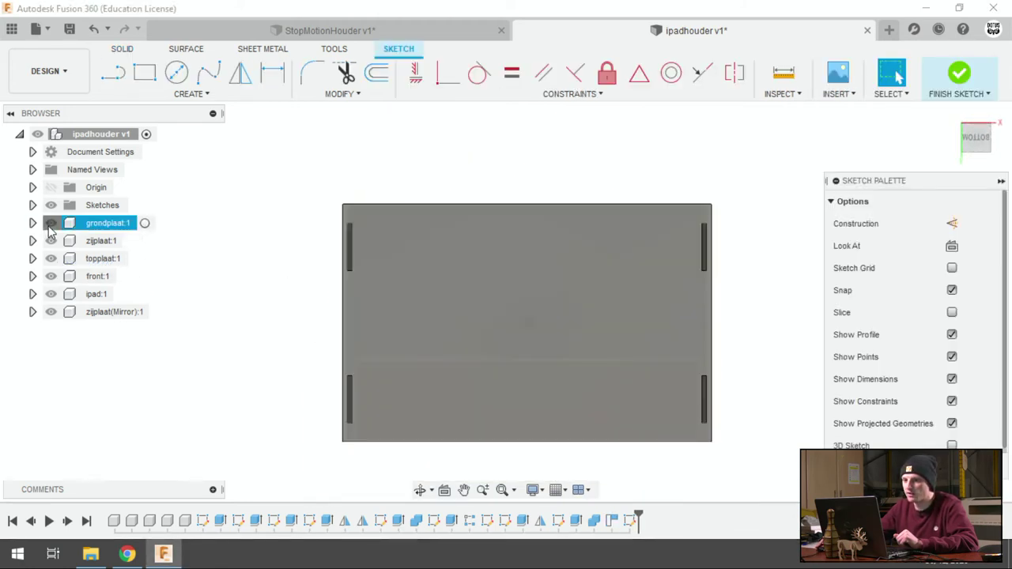
click(50, 224)
scroll(556, 311, up, 2)
scroll(516, 261, up, 3)
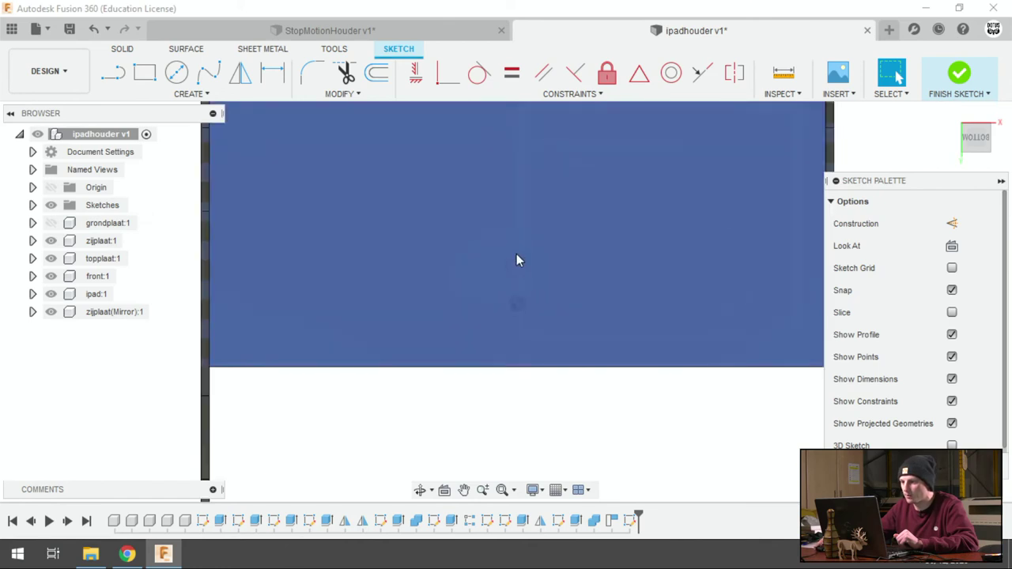
Step: Sketch a circle of size 8 on the top plate
click(176, 72)
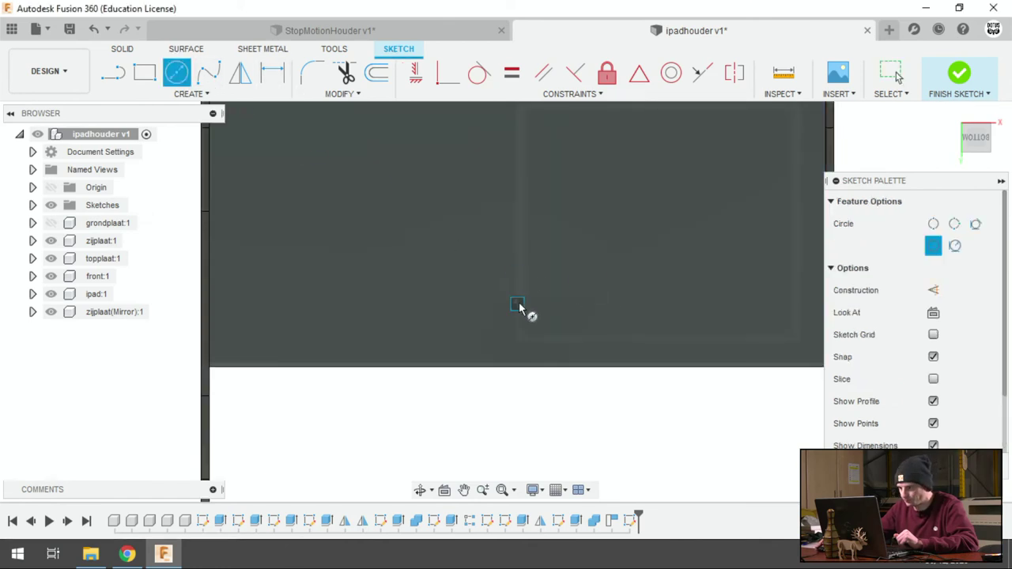
click(517, 303)
text(8)
key(Return)
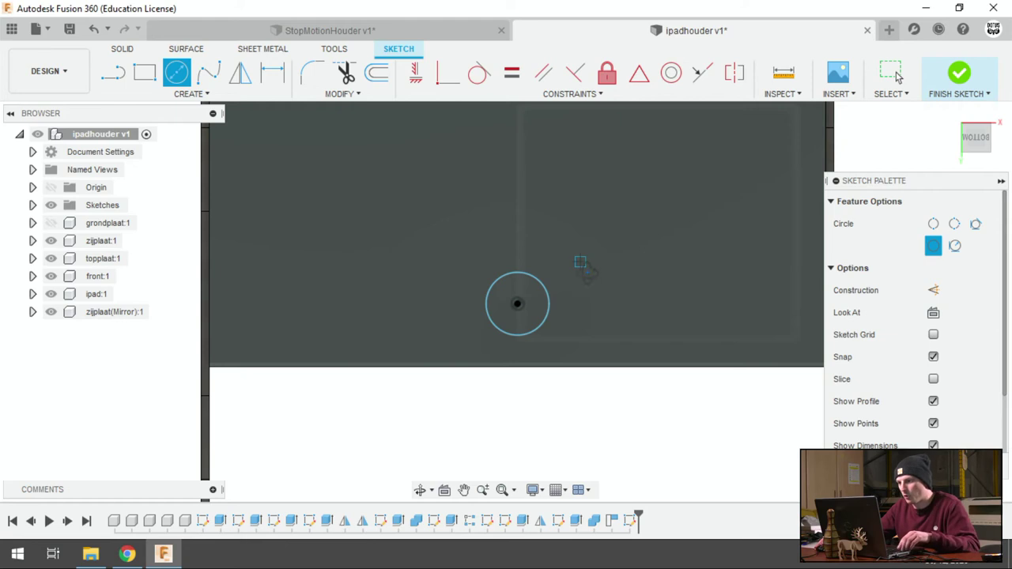
shift+middle_drag(585, 269, 604, 324)
key(Escape)
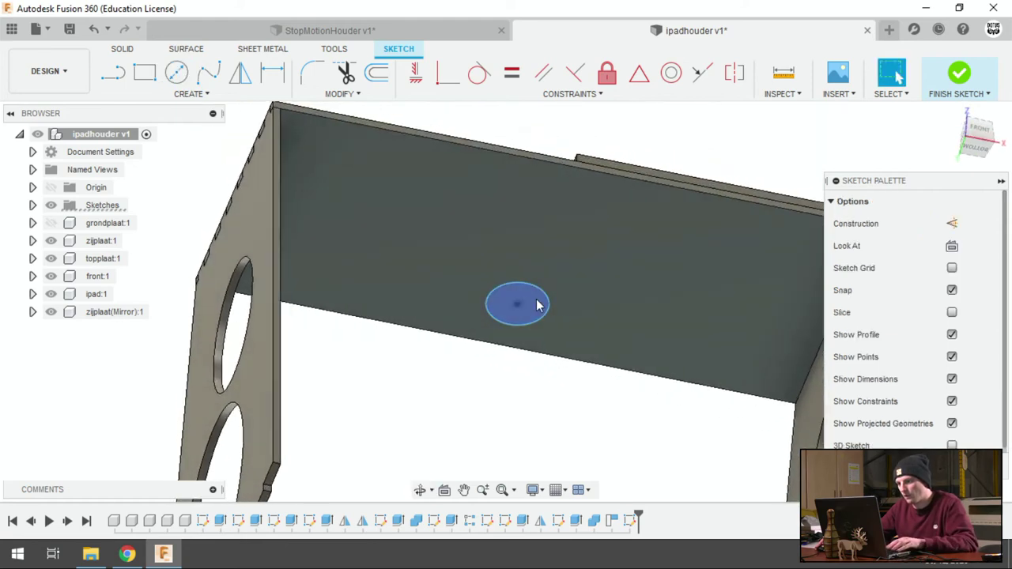
Step: Extrude the circle profile as a cut through the top plate
key(e)
click(526, 304)
drag(518, 296, 534, 296)
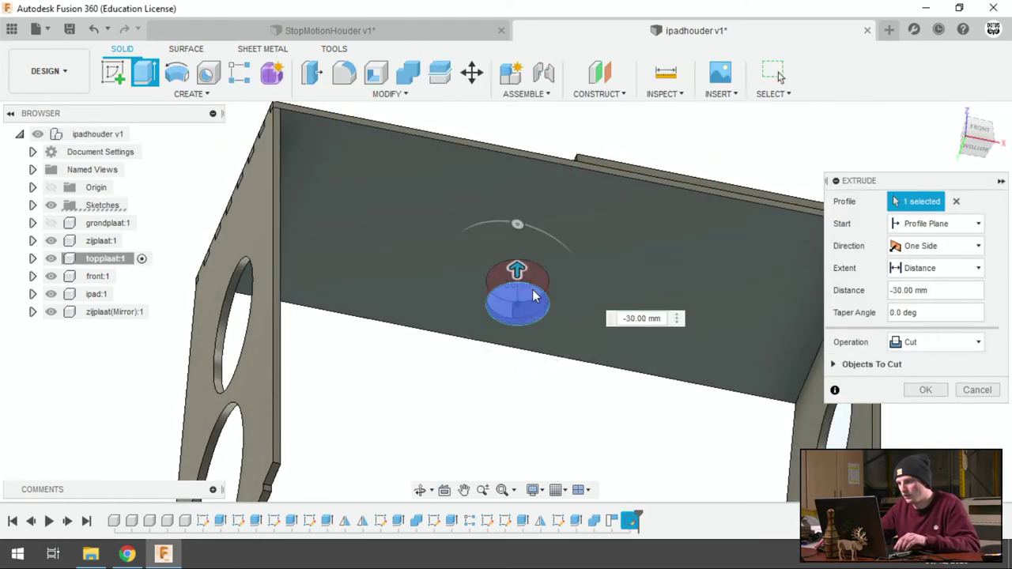
key(Return)
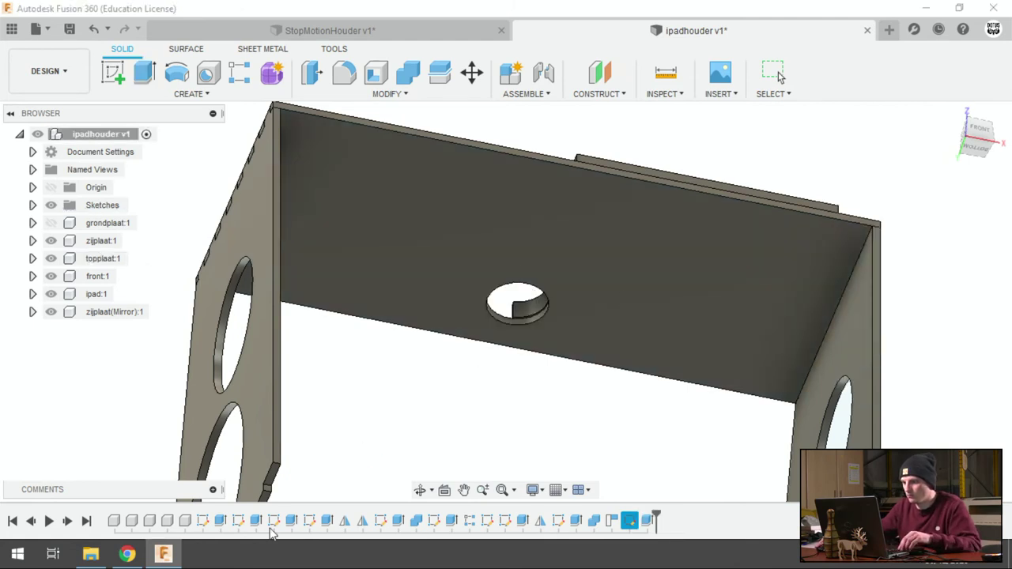
key(a)
key(Escape)
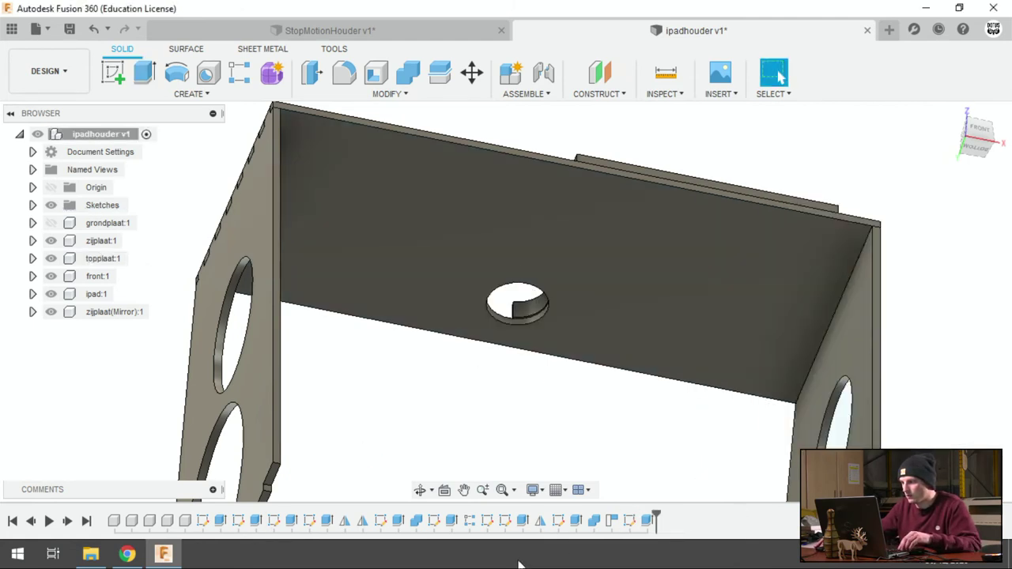
Step: Edit the hole cut so its distance is -plaat
double_click(647, 521)
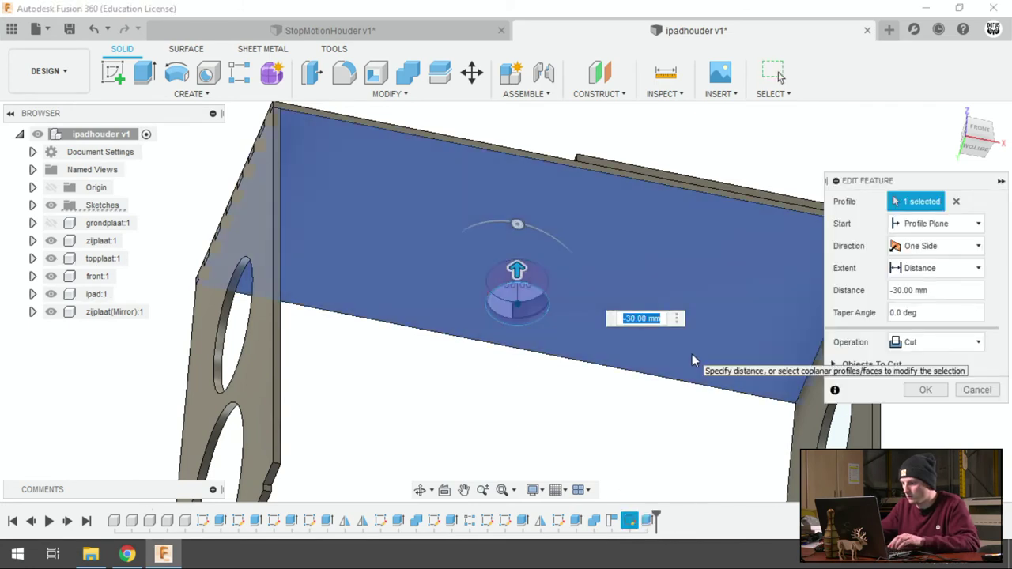
text(-plaa)
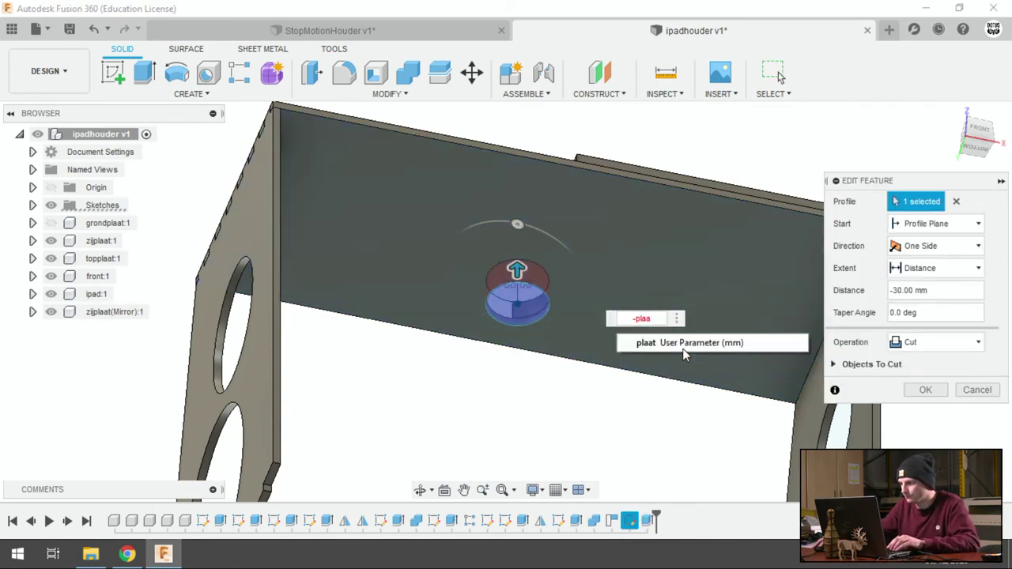
click(692, 348)
click(939, 390)
mouse_move(939, 389)
shift+middle_down()
mouse_move(707, 219)
mouse_move(694, 311)
shift+middle_up()
Step: Slide the ipad:1 component 250 mm along X across the top plate
click(98, 293)
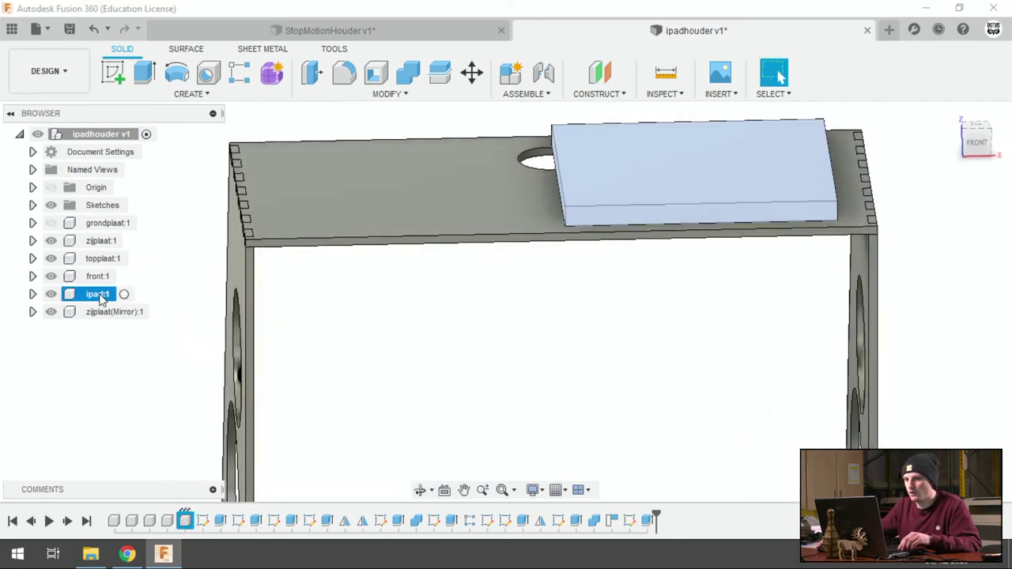
right_click(103, 295)
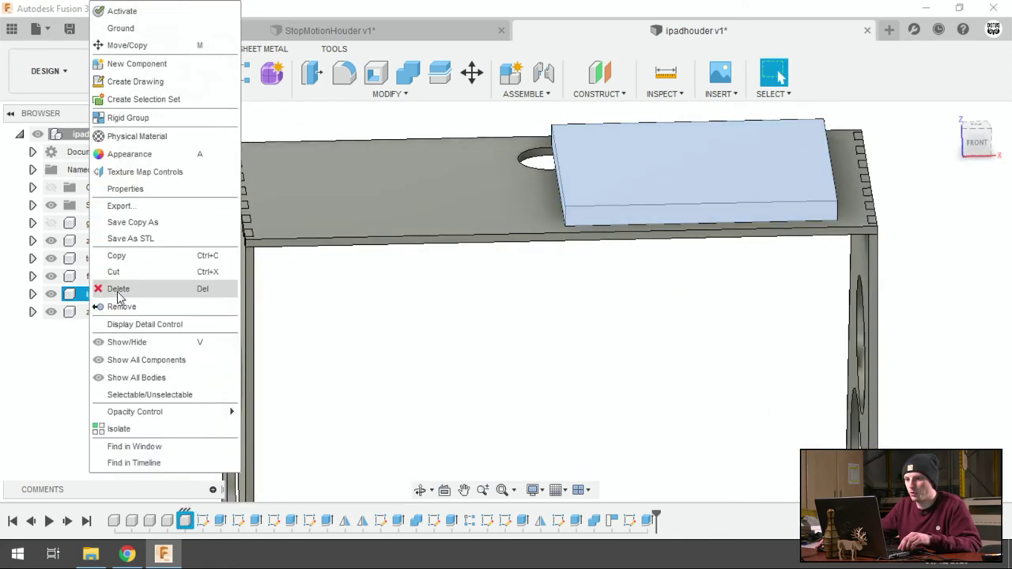
click(146, 45)
mouse_move(615, 183)
mouse_down()
mouse_move(402, 190)
mouse_move(395, 198)
mouse_move(411, 202)
mouse_up()
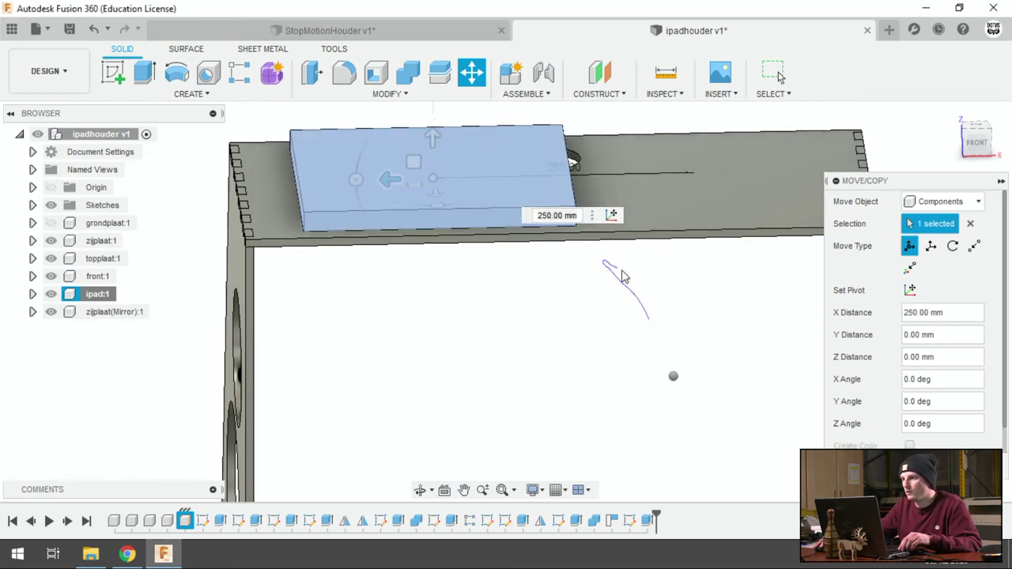
right_drag(608, 259, 669, 377)
shift+middle_drag(672, 369, 669, 426)
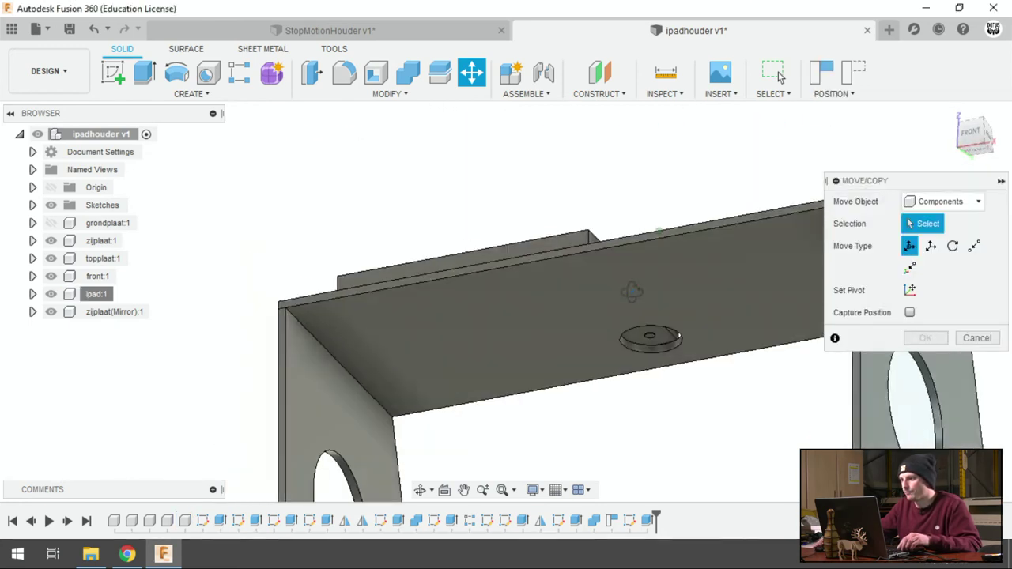
scroll(669, 426, up, 5)
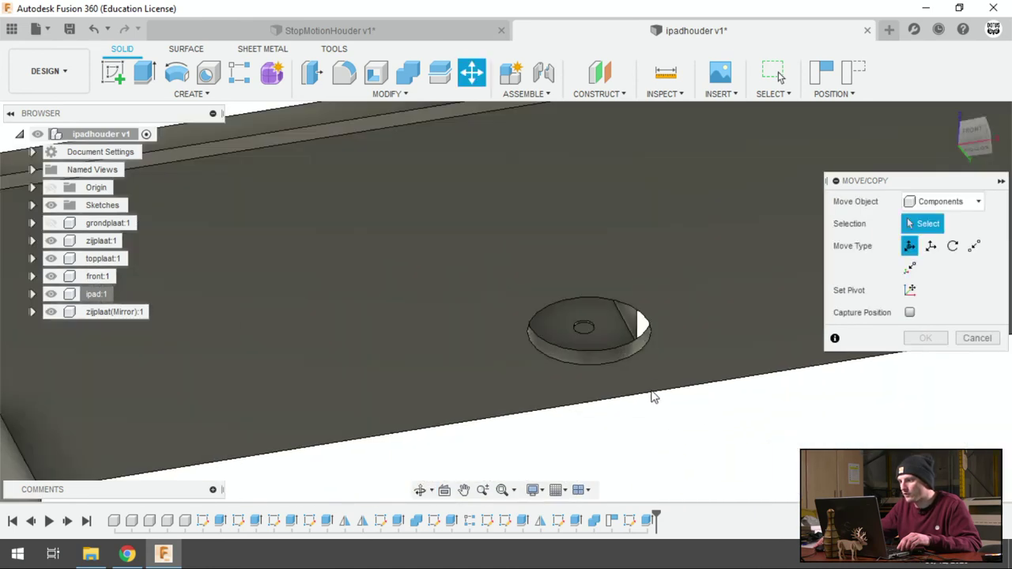
mouse_move(663, 413)
shift+middle_down()
mouse_move(642, 395)
mouse_move(660, 428)
shift+middle_up()
click(642, 396)
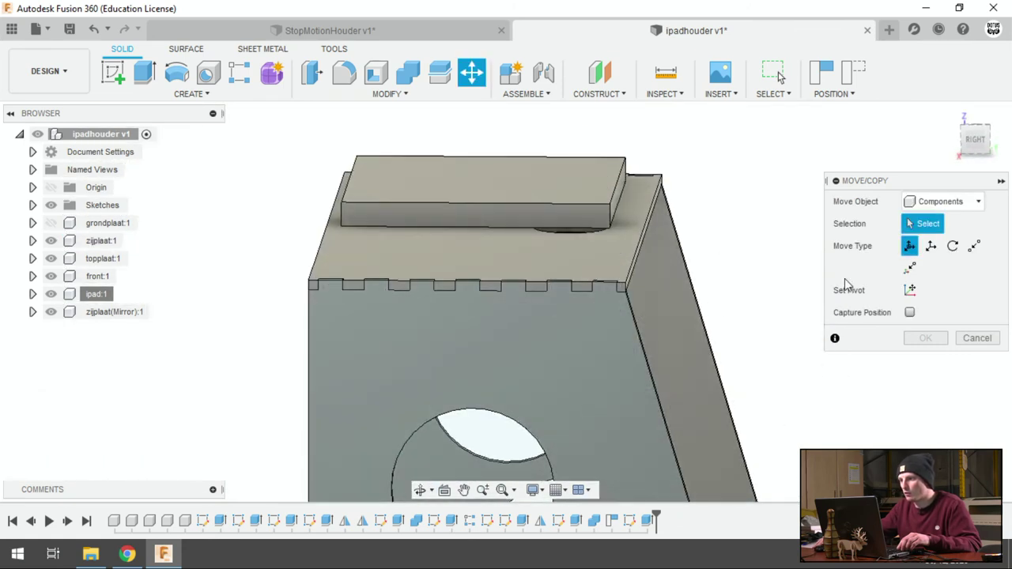
click(977, 337)
Step: Orbit and zoom to inspect the whole holder from the front
shift+middle_drag(727, 275, 403, 220)
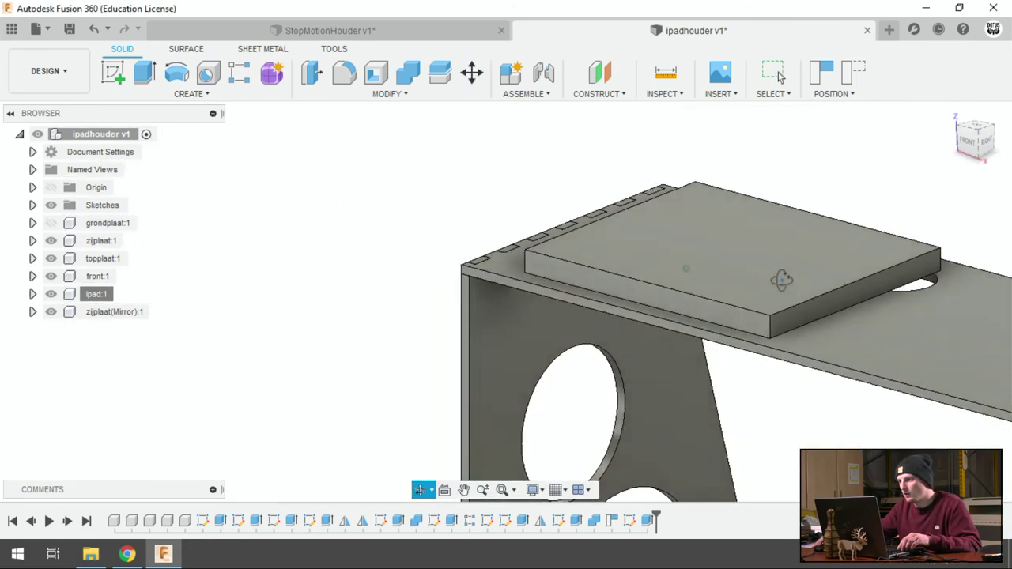
shift+middle_drag(685, 328, 285, 309)
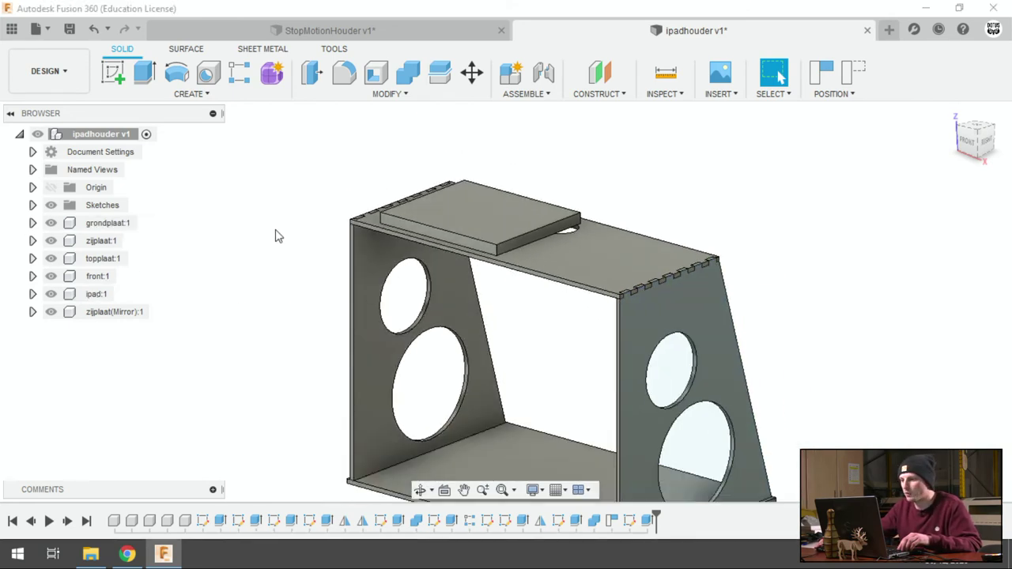
scroll(276, 233, down, 3)
scroll(300, 249, up, 3)
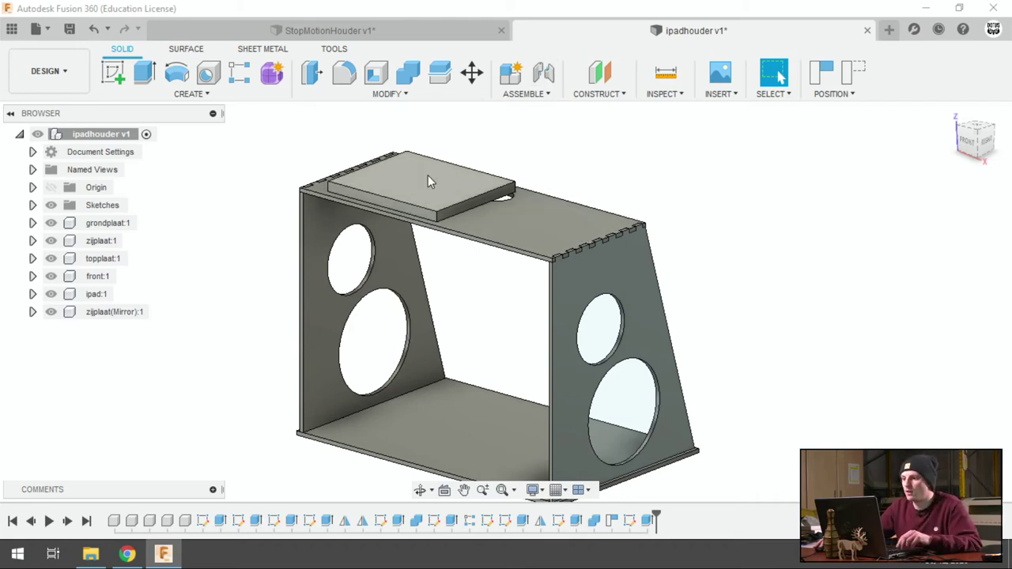
scroll(457, 168, down, 2)
scroll(372, 186, up, 2)
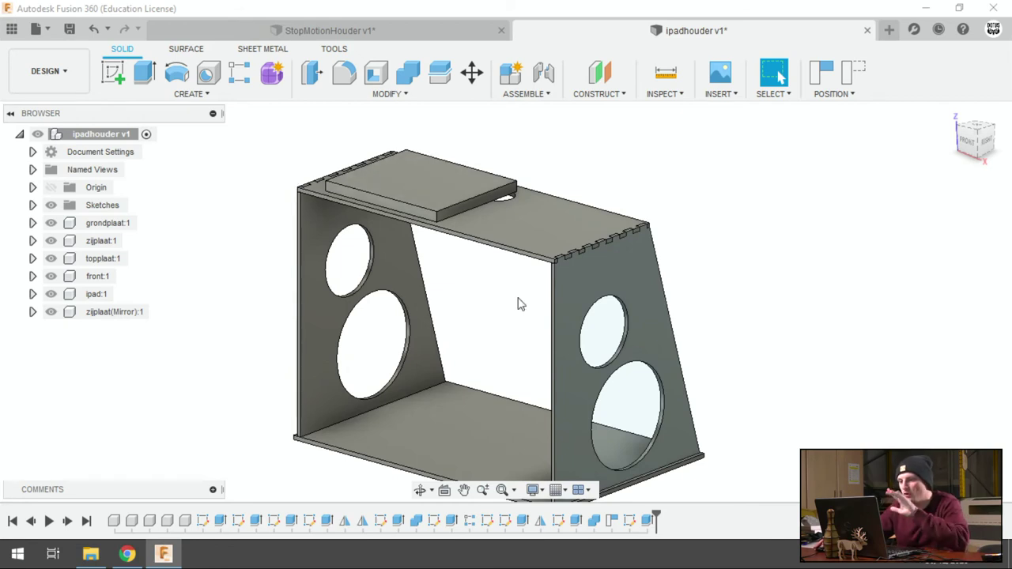
scroll(620, 230, down, 2)
scroll(612, 235, up, 2)
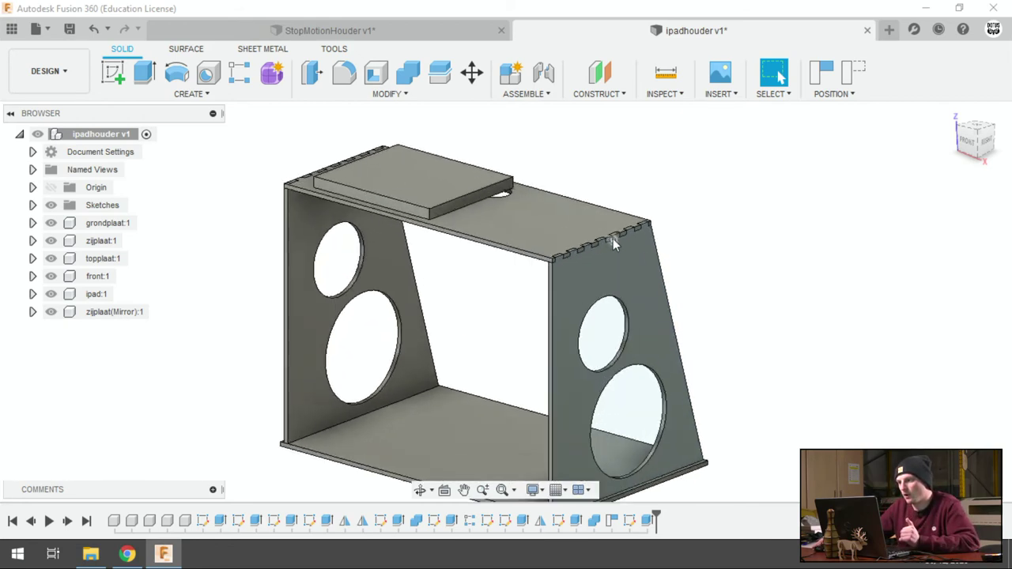
scroll(615, 237, up, 1)
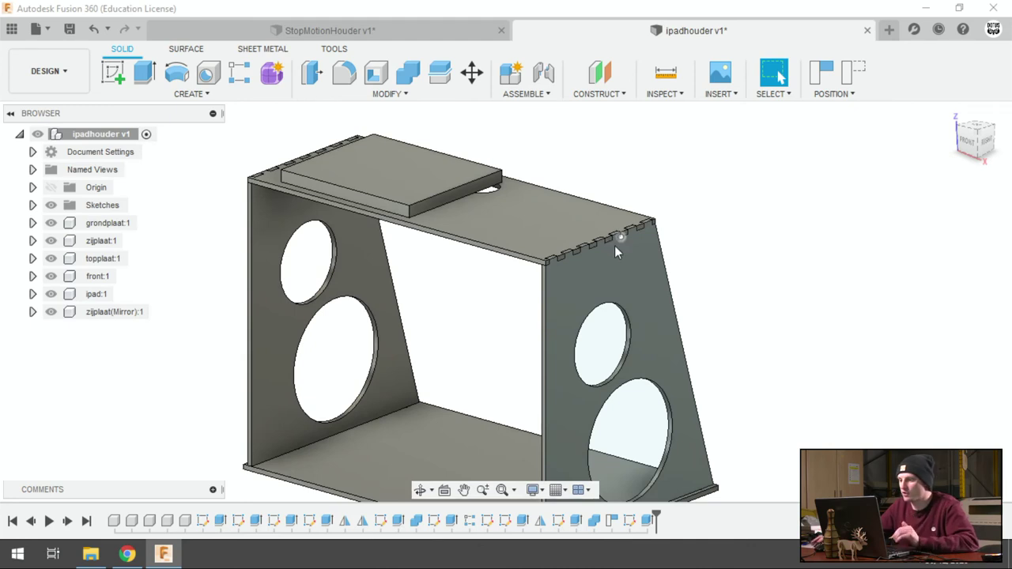
Step: Present the Laser4Fusion360 deck full screen and advance to slide 6 on referencing parameters
click(129, 555)
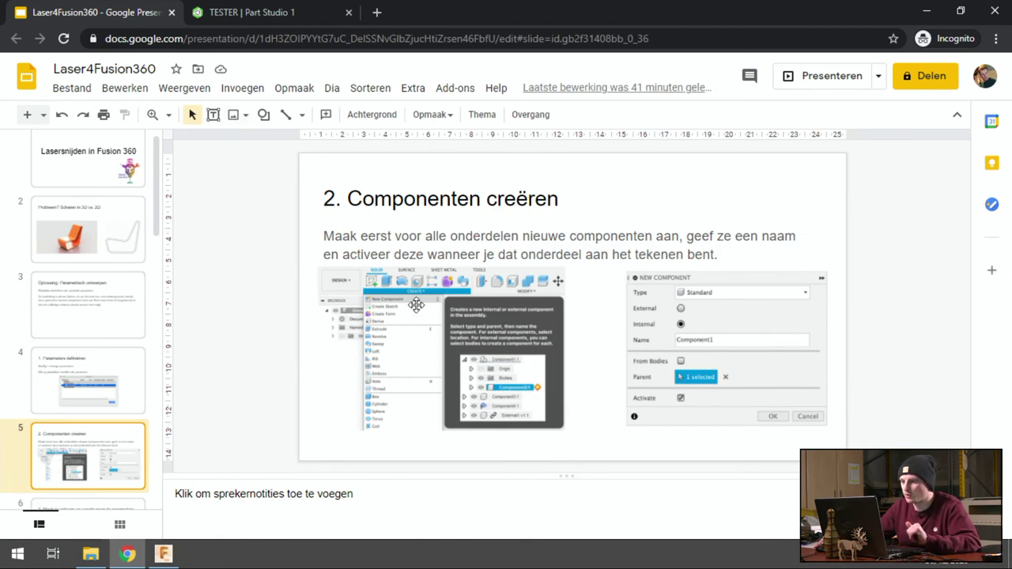
click(815, 76)
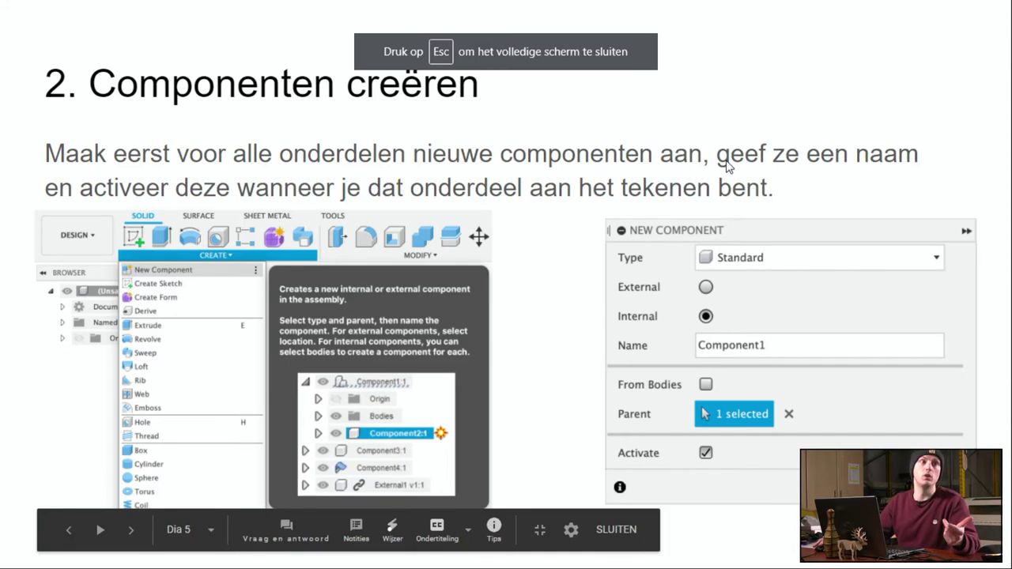
key(Right)
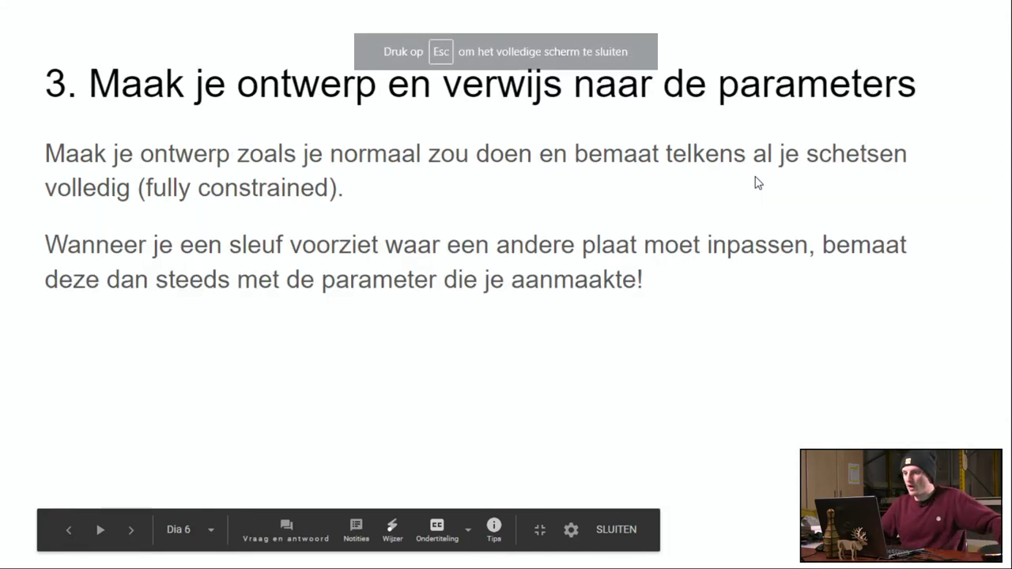
key(Left)
key(Left)
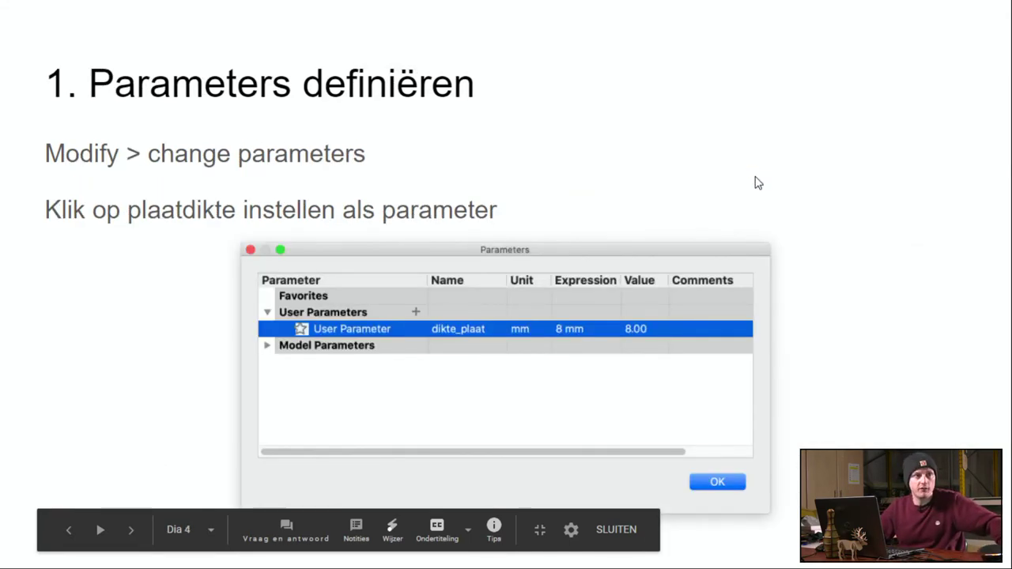
key(Right)
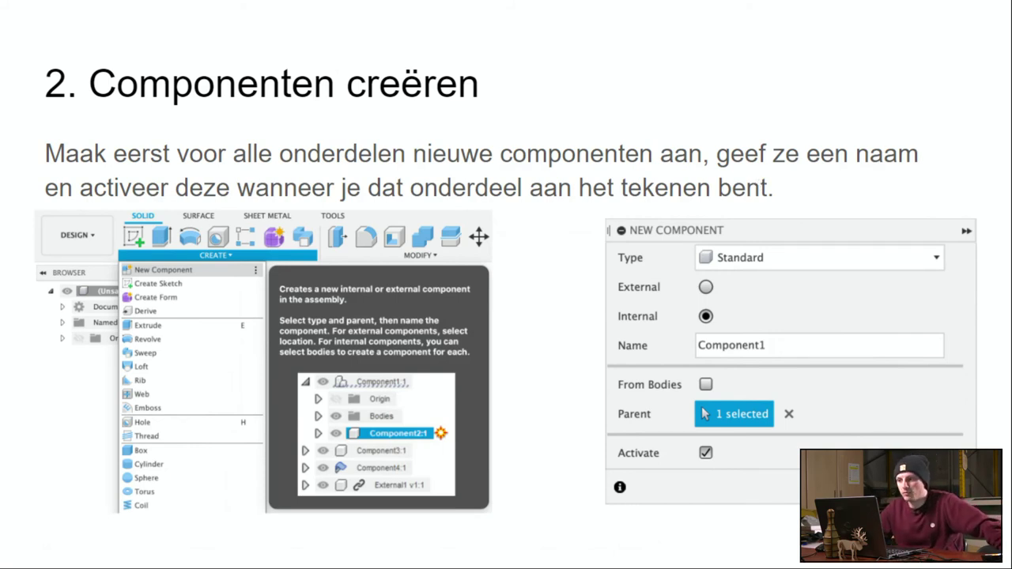
key(Right)
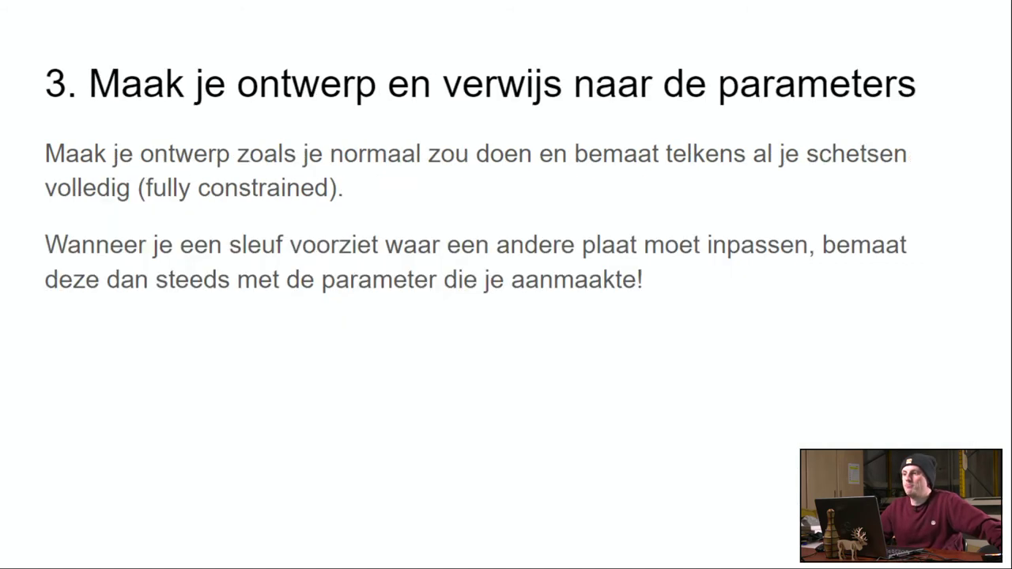
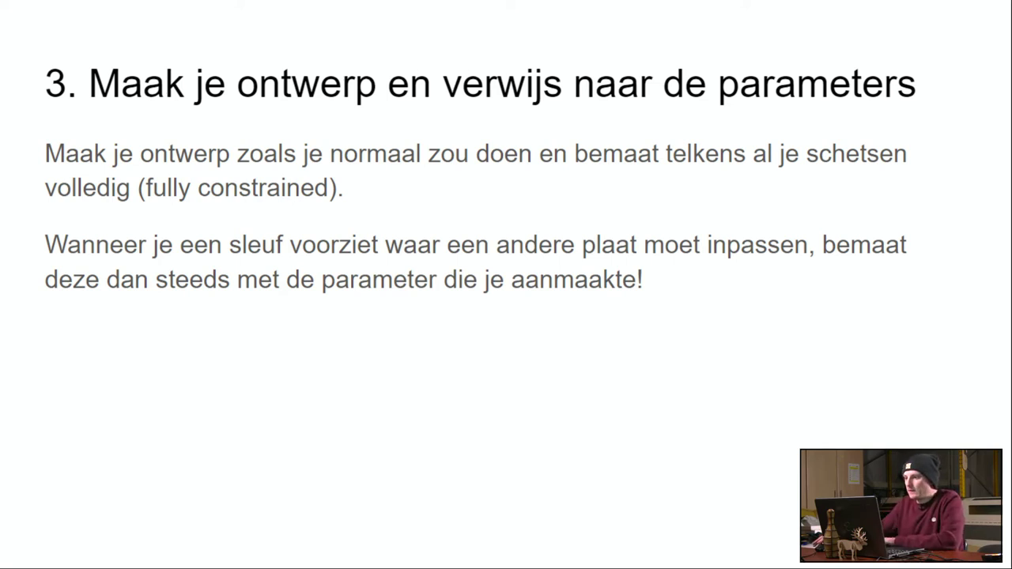
Step: Advance the slideshow from slide 3 to slide 5, 'Gebruik symmetrie en patronen'
key(Right)
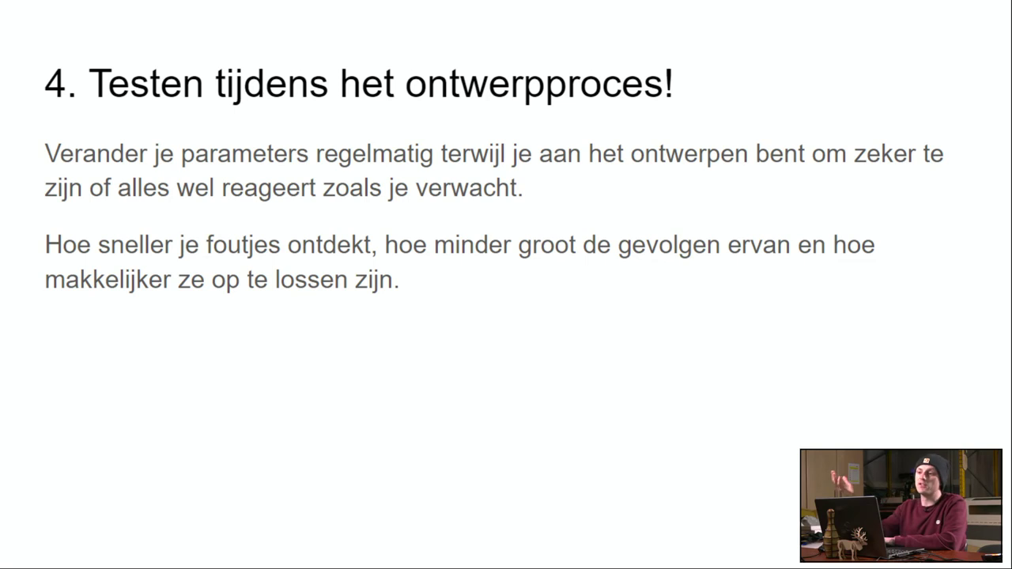
key(Right)
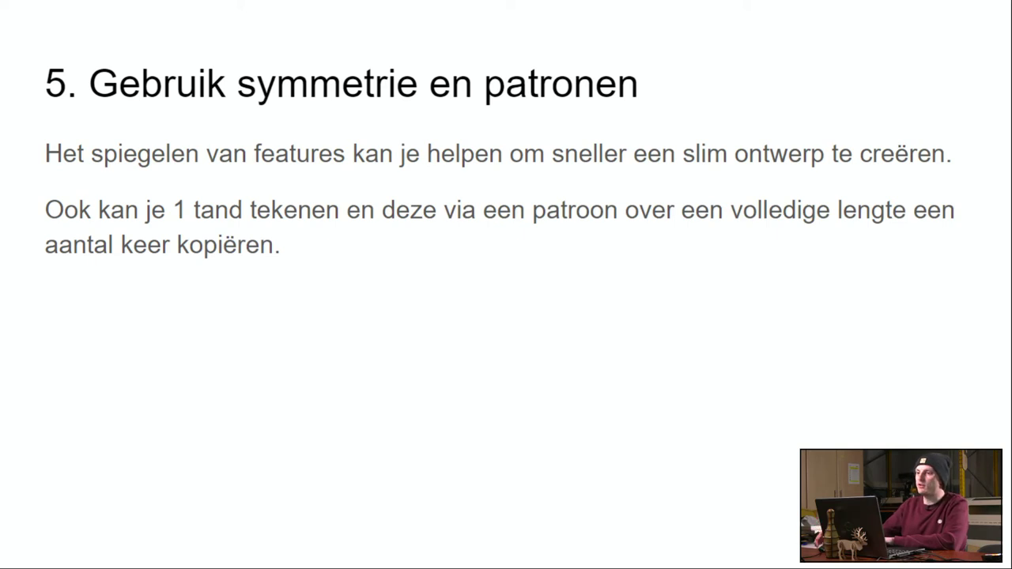
Step: Move past the boolean slide to '7. Arrange', exit the slideshow, and switch to Fusion 360
key(Right)
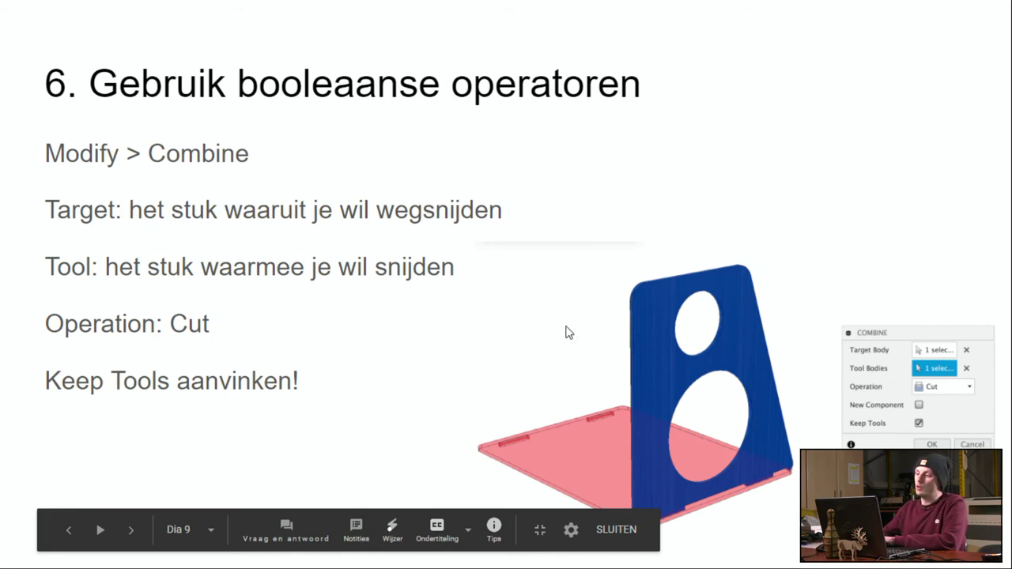
key(Right)
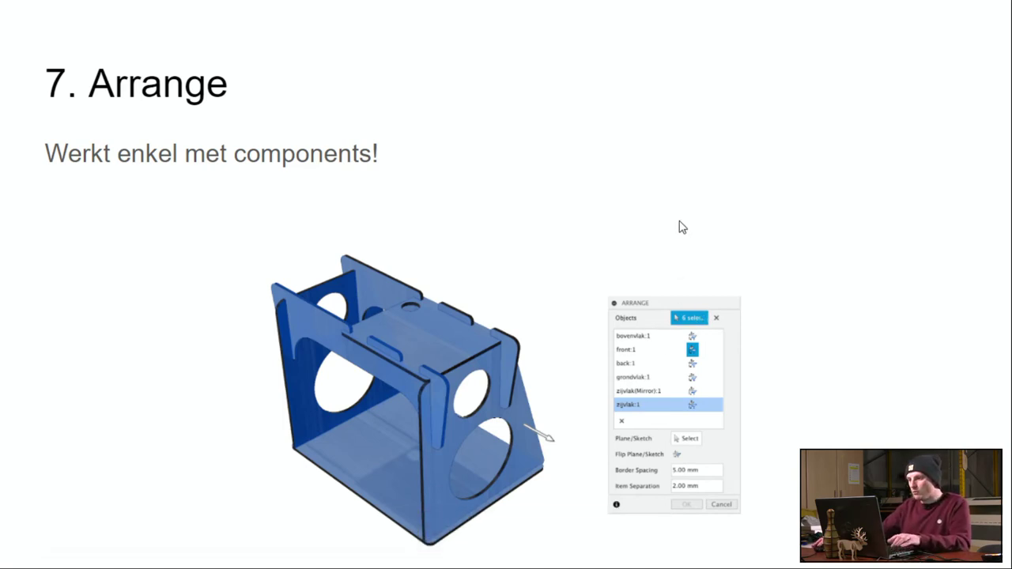
key(Escape)
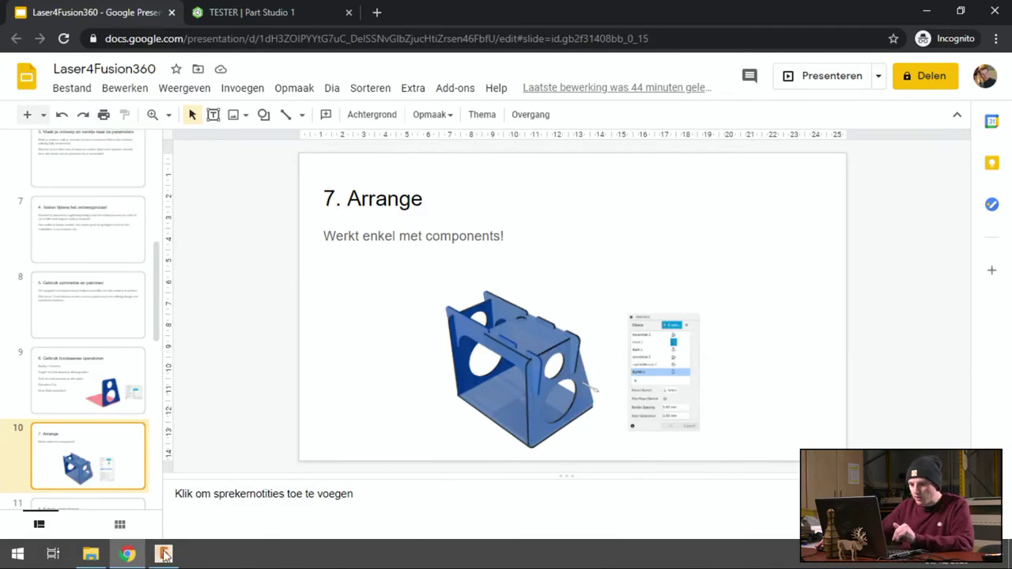
click(163, 554)
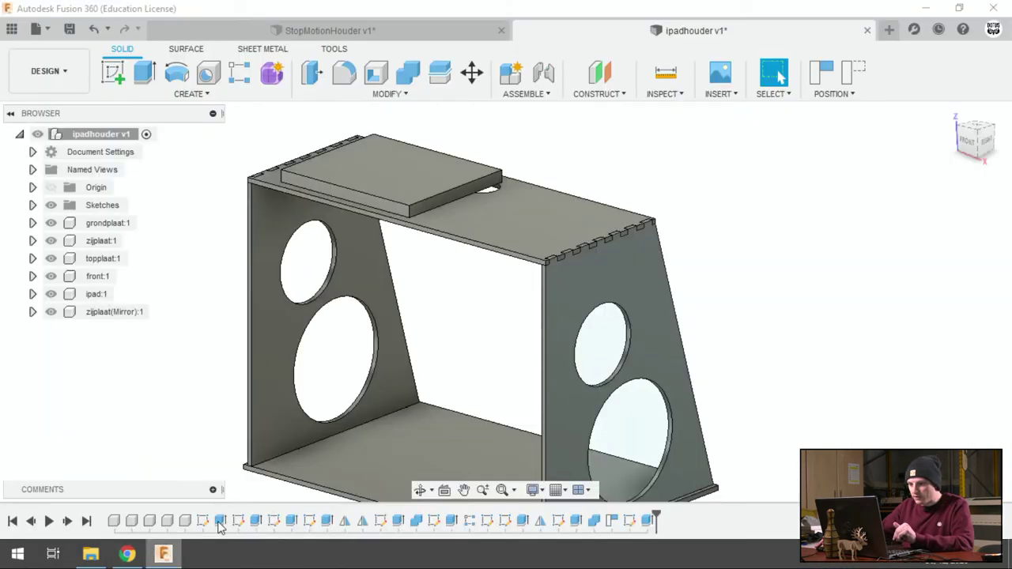
Step: Hide the ipad:1 body and capture the current plate positions in the timeline
click(50, 294)
scroll(721, 281, up, 3)
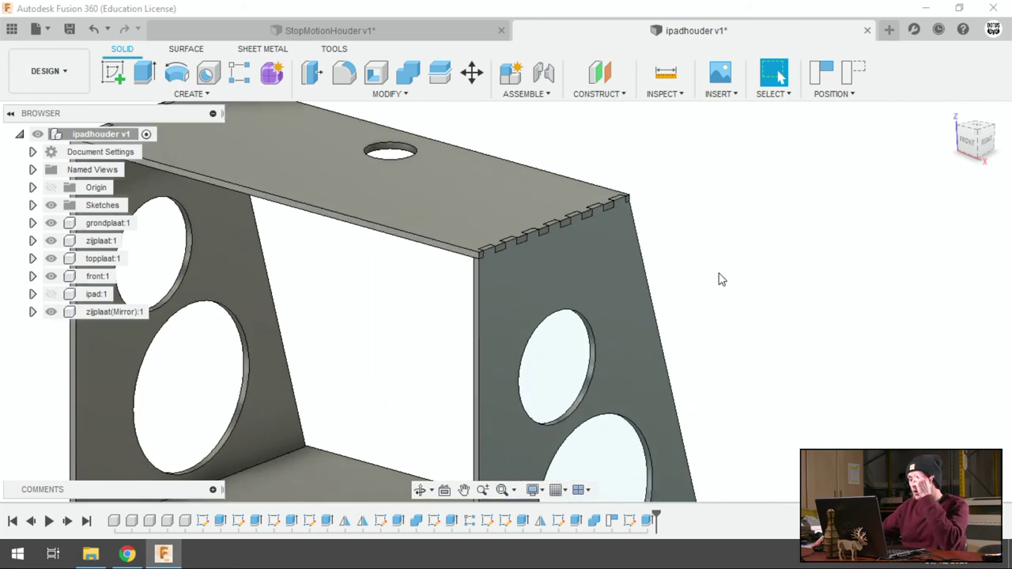
scroll(721, 279, down, 5)
scroll(667, 296, up, 2)
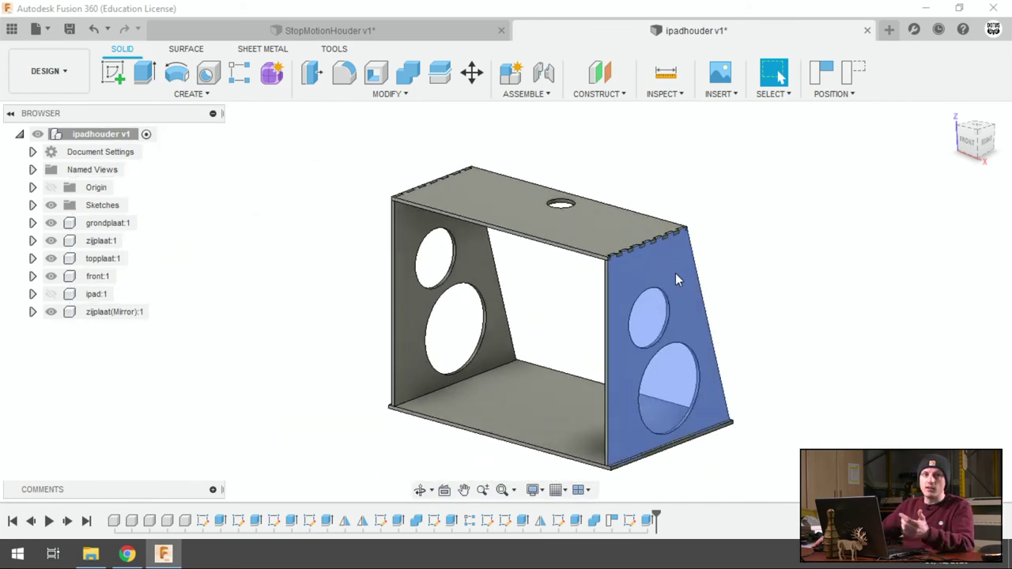
scroll(668, 273, down, 2)
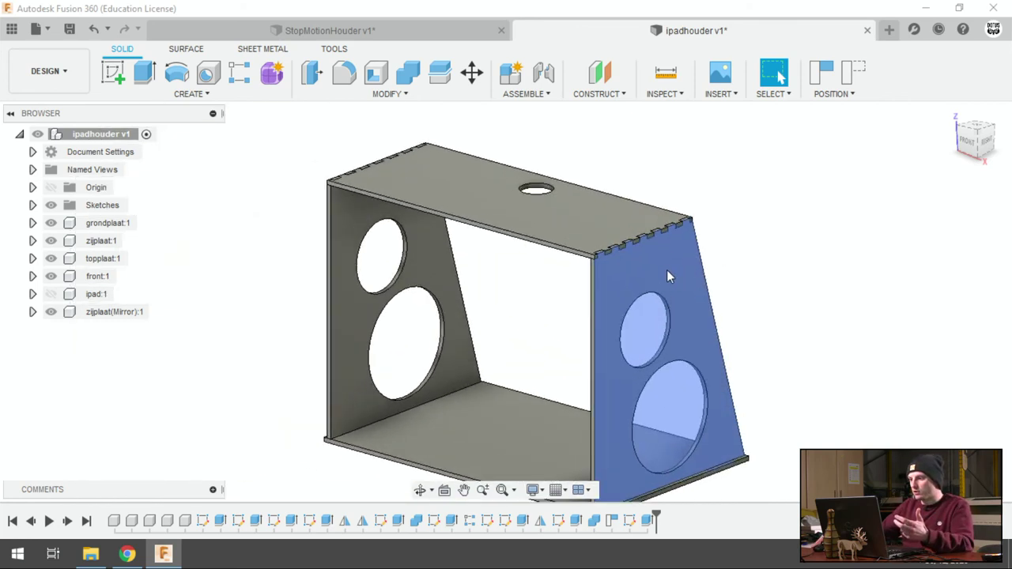
scroll(666, 270, down, 1)
click(600, 234)
click(825, 277)
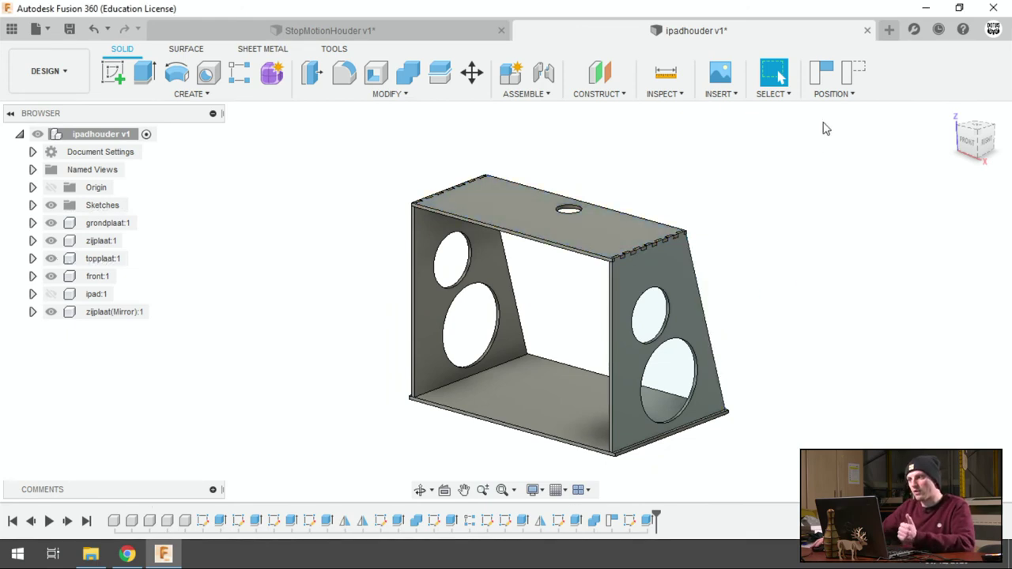
click(822, 73)
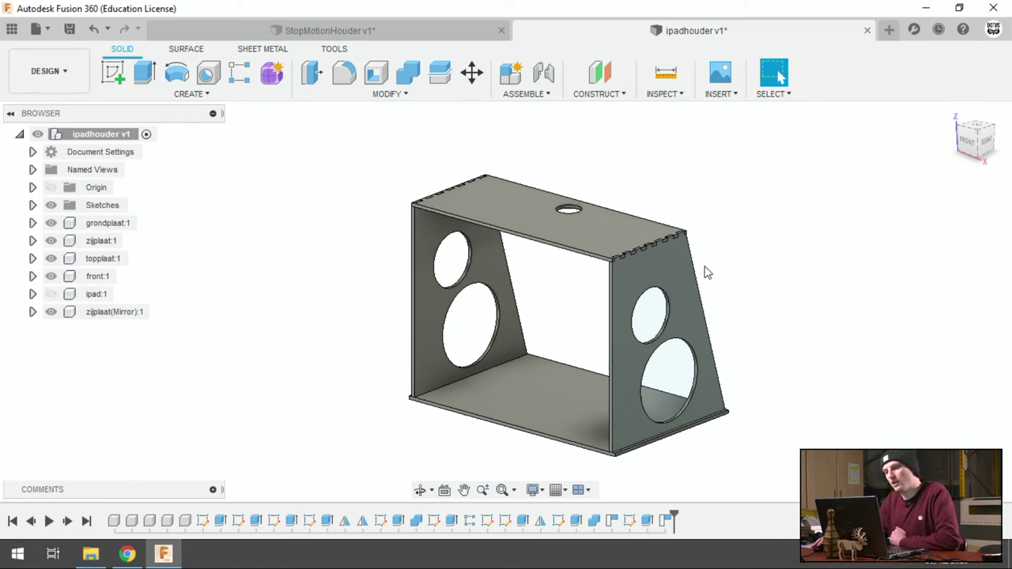
Step: Start the Arrange command from the Modify menu
click(393, 101)
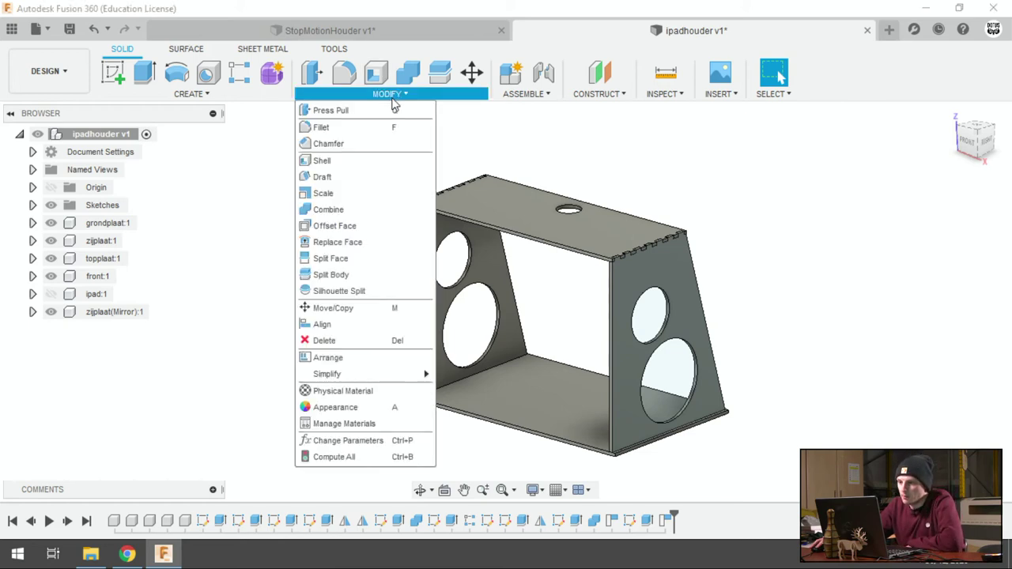
click(357, 364)
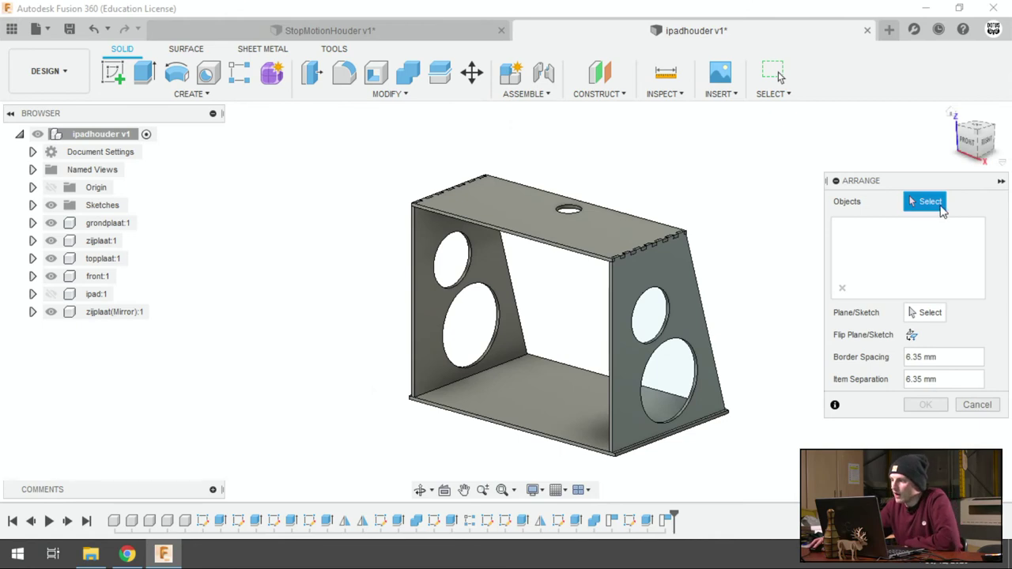
scroll(343, 140, down, 2)
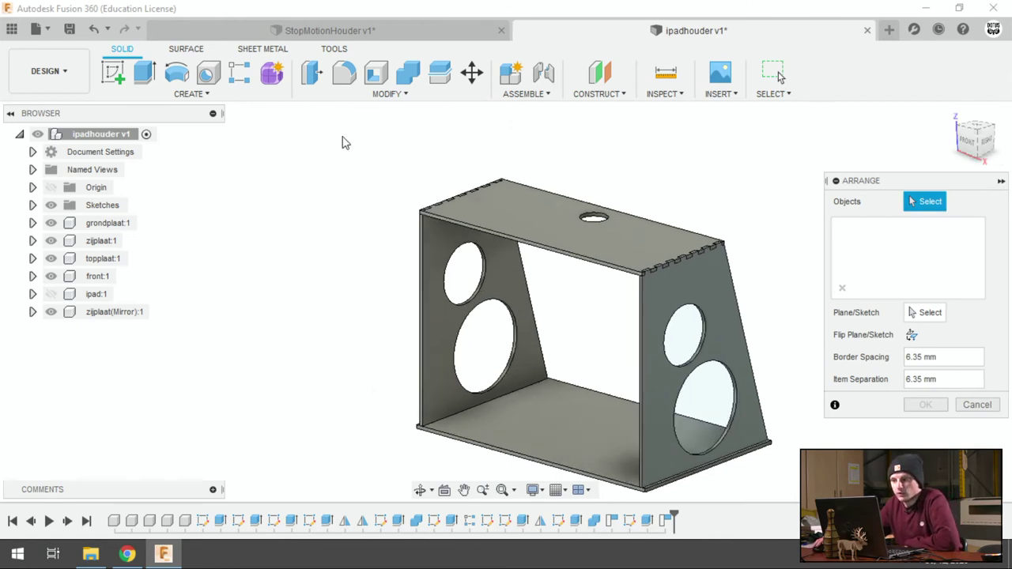
scroll(343, 140, down, 1)
scroll(370, 153, down, 1)
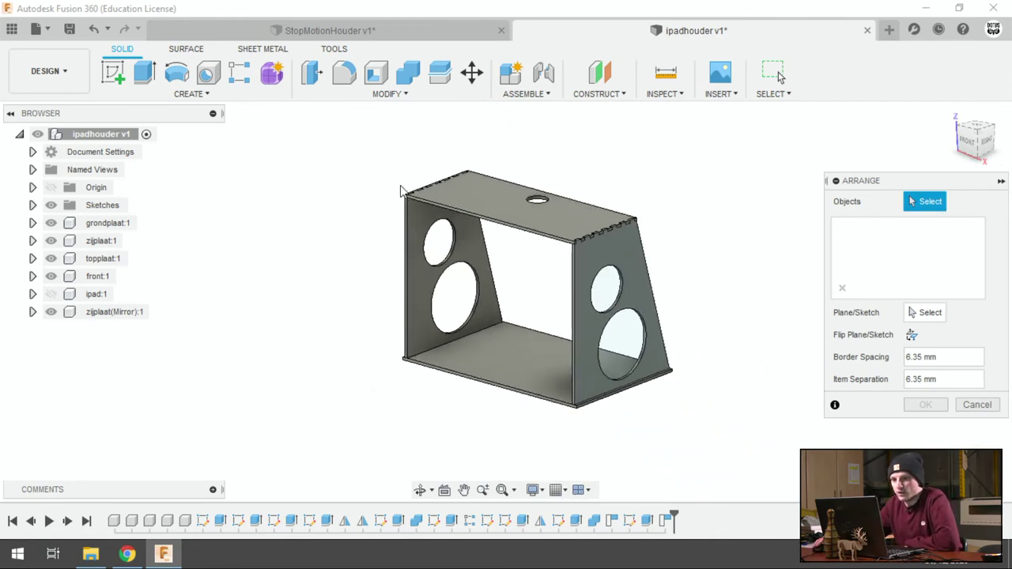
Step: Add topplaat, both zijplaat bodies and grondplaat as the Arrange objects
click(496, 204)
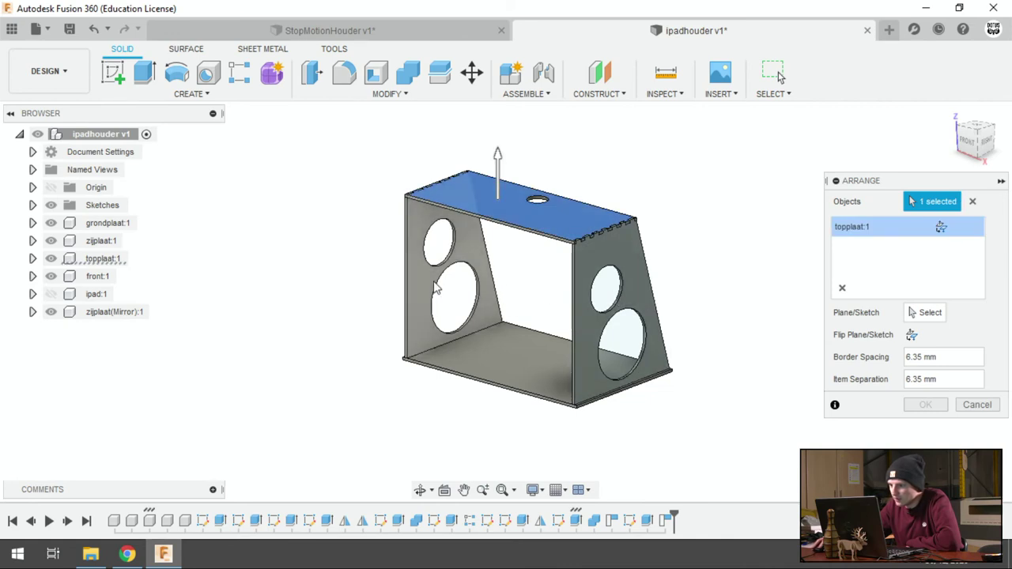
click(437, 286)
click(633, 271)
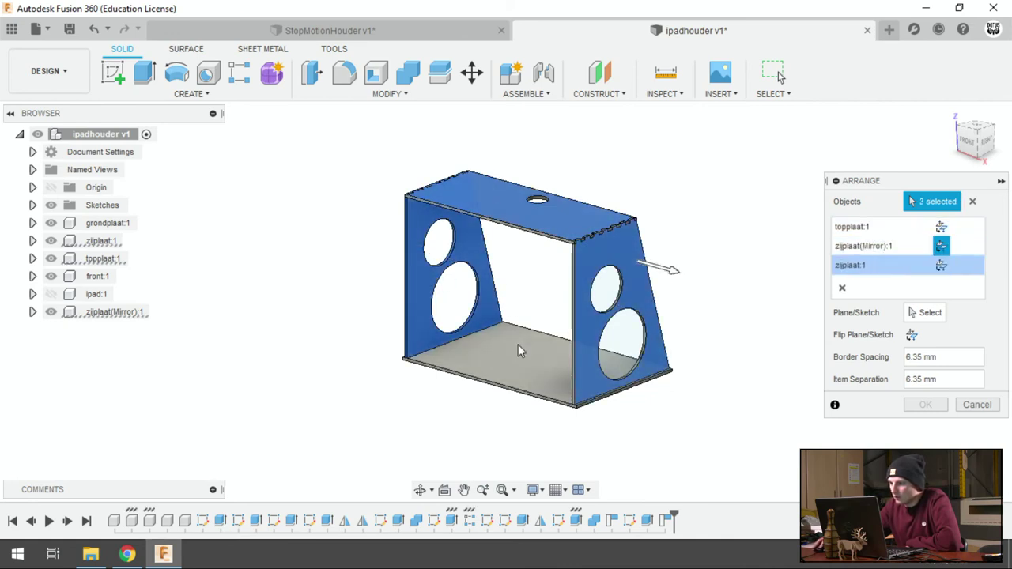
click(518, 345)
scroll(682, 384, up, 2)
scroll(551, 346, up, 3)
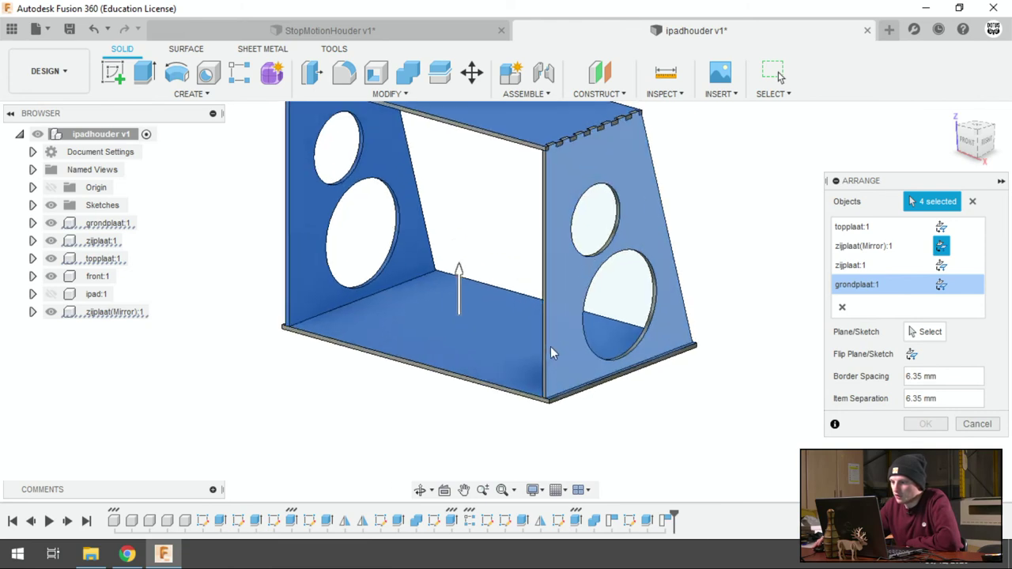
scroll(479, 409, down, 3)
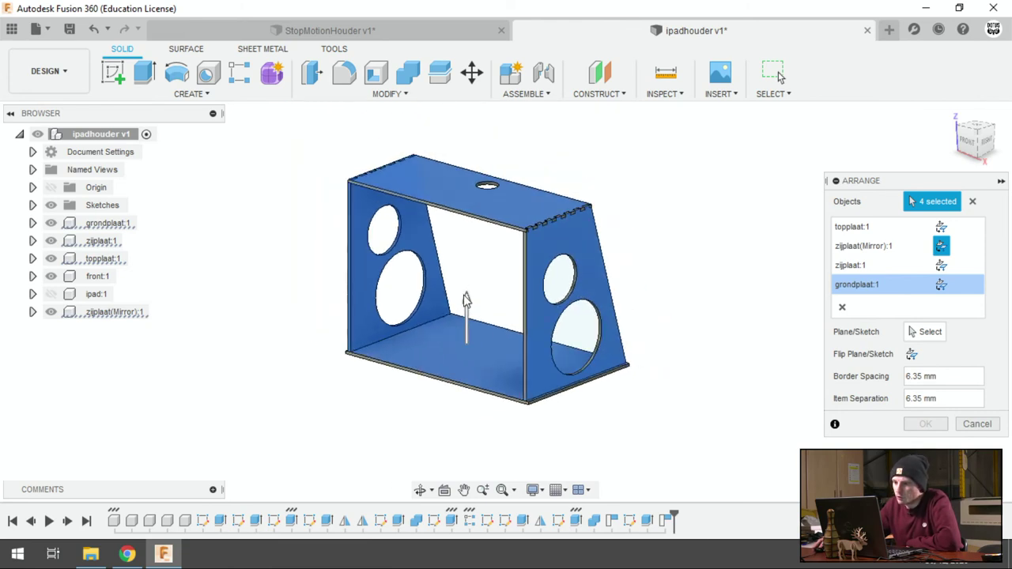
click(941, 284)
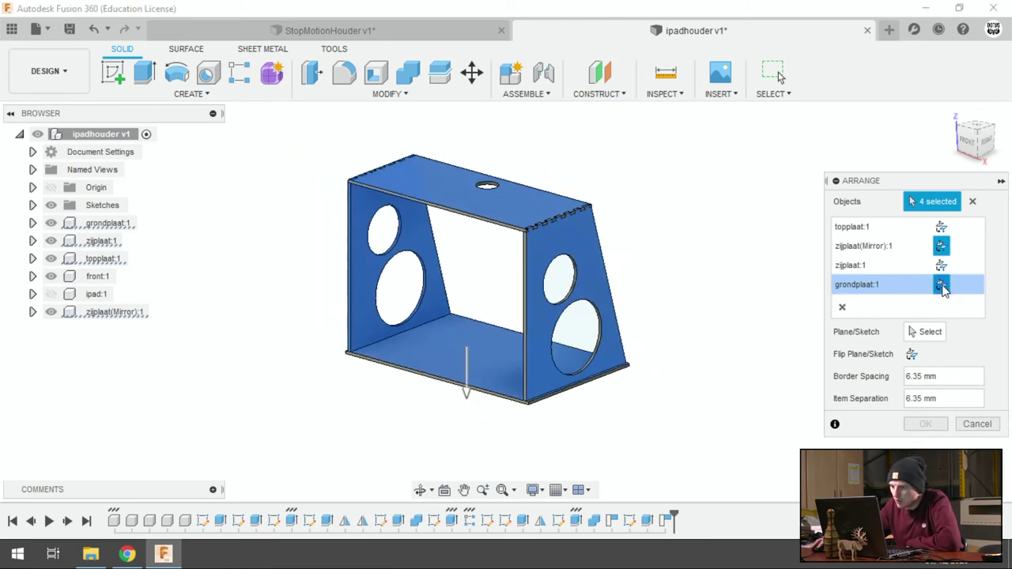
click(941, 285)
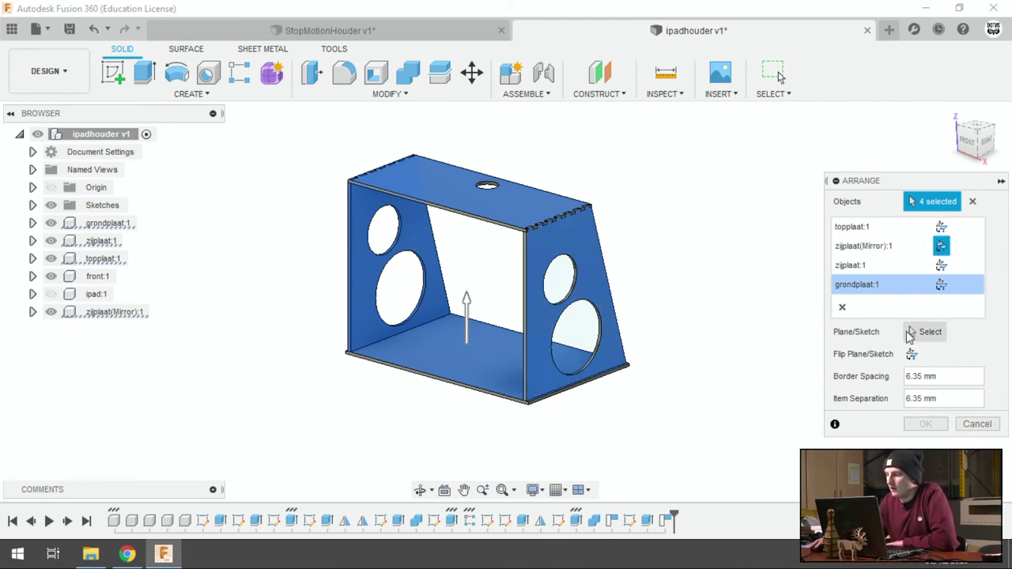
Step: Hide the plates and pick the horizontal XY base plane as the Arrange layout plane
click(921, 333)
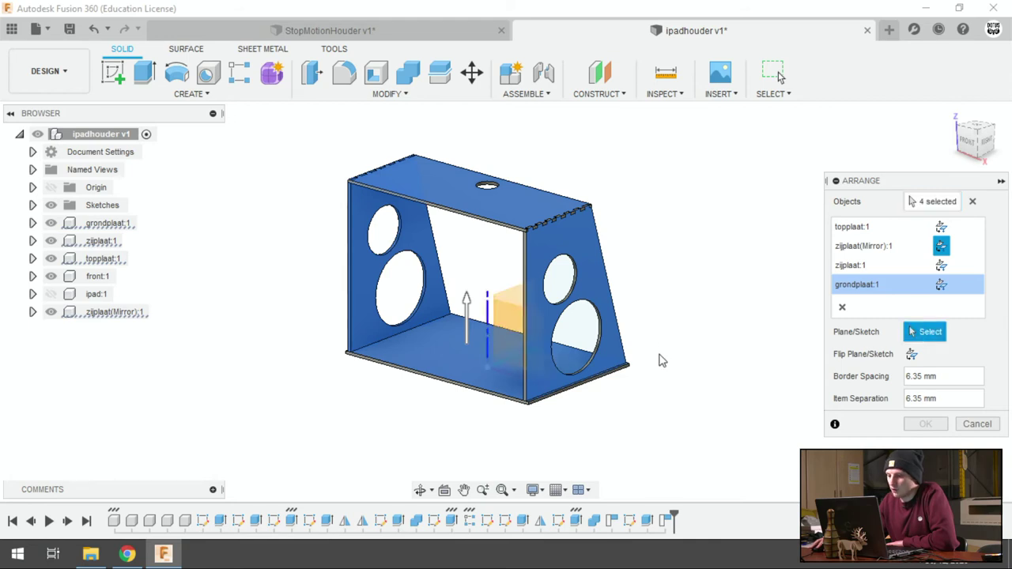
click(51, 240)
click(51, 259)
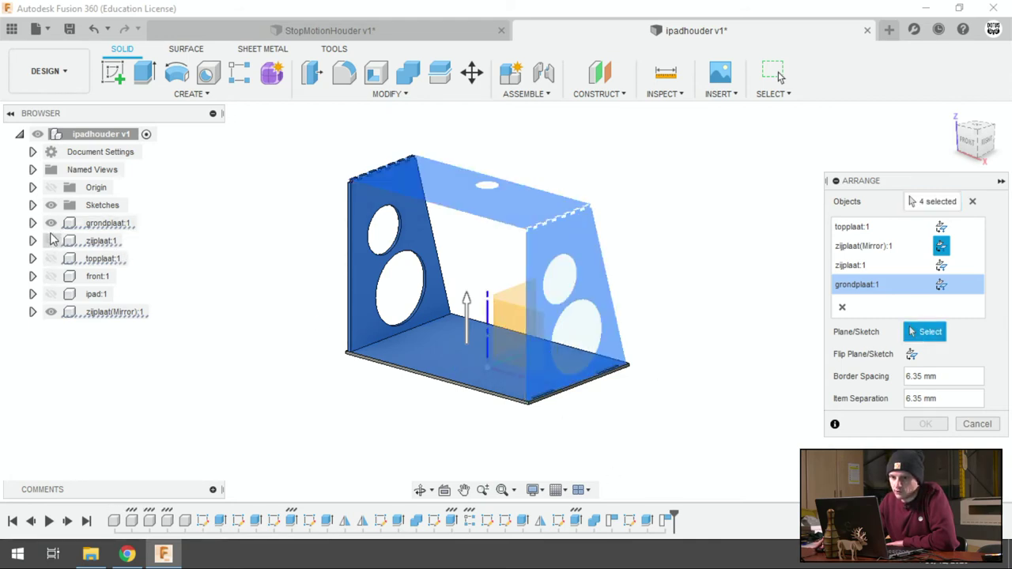
click(50, 223)
click(51, 311)
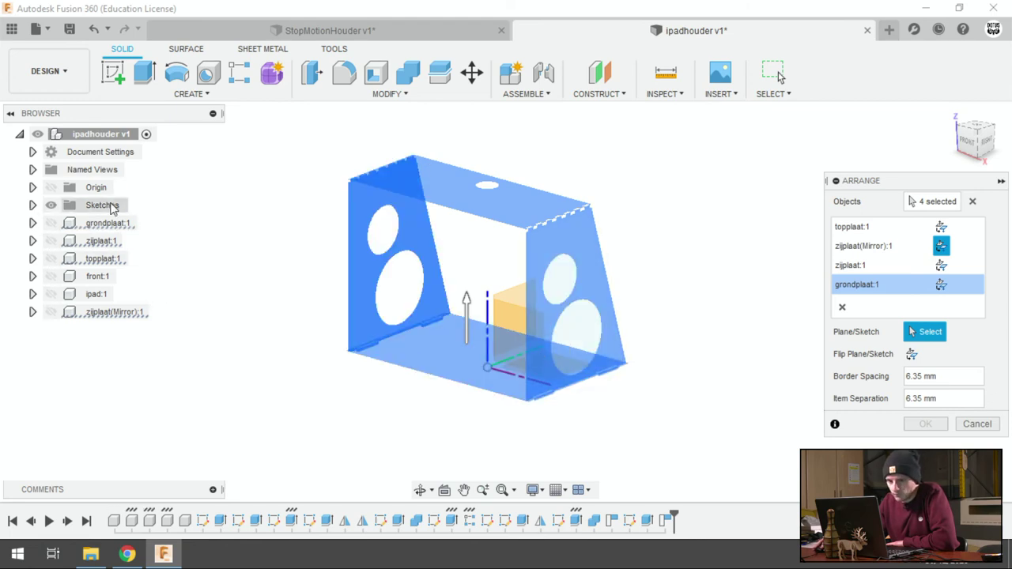
mouse_move(705, 361)
middle_down()
mouse_move(687, 362)
mouse_move(694, 385)
middle_up()
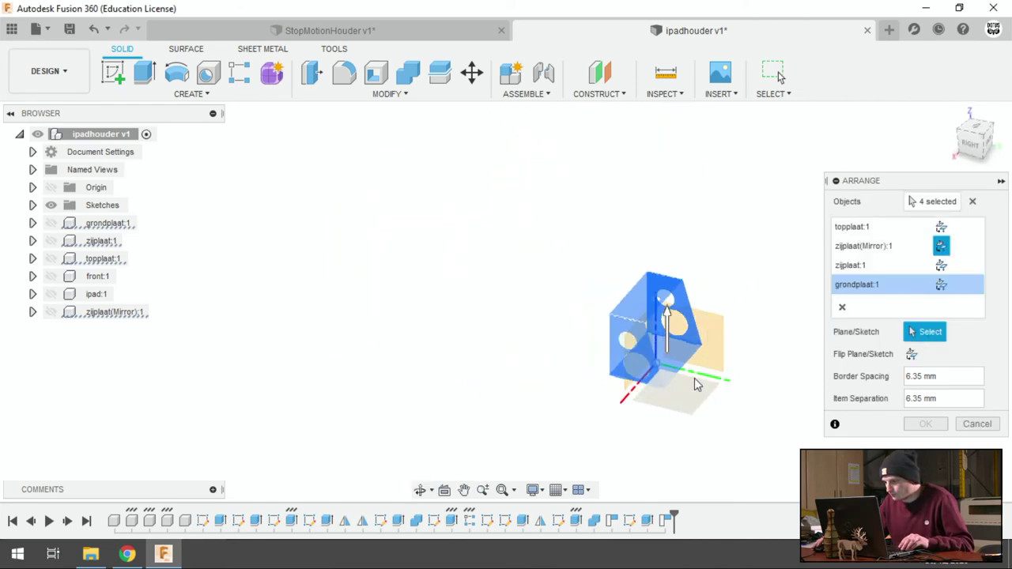
scroll(694, 385, up, 2)
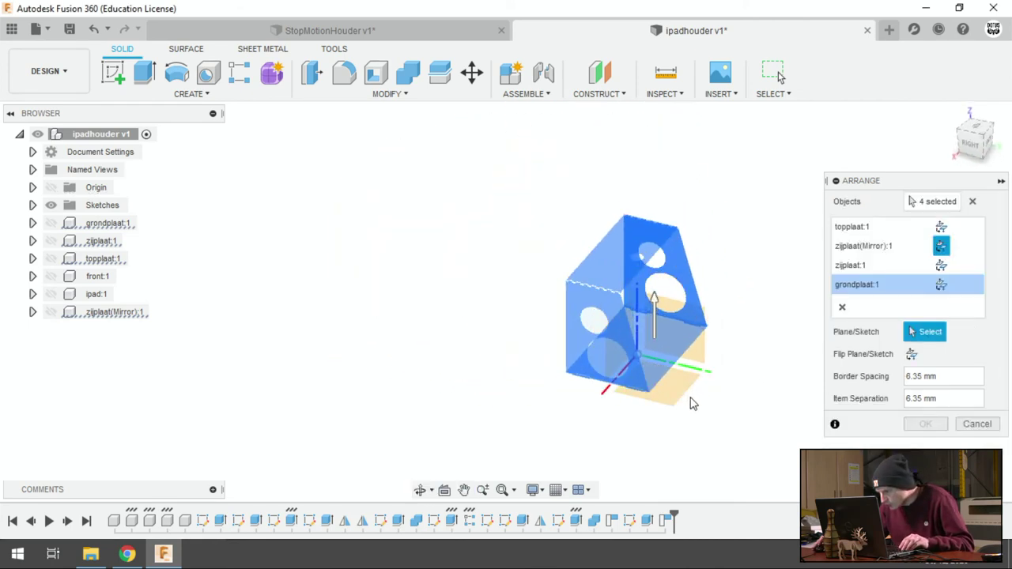
mouse_move(691, 403)
shift+middle_down()
mouse_move(754, 381)
mouse_move(722, 409)
shift+middle_up()
click(678, 385)
Step: Show all six bodies again, including front plate and iPad, and select the Length field
scroll(723, 409, up, 3)
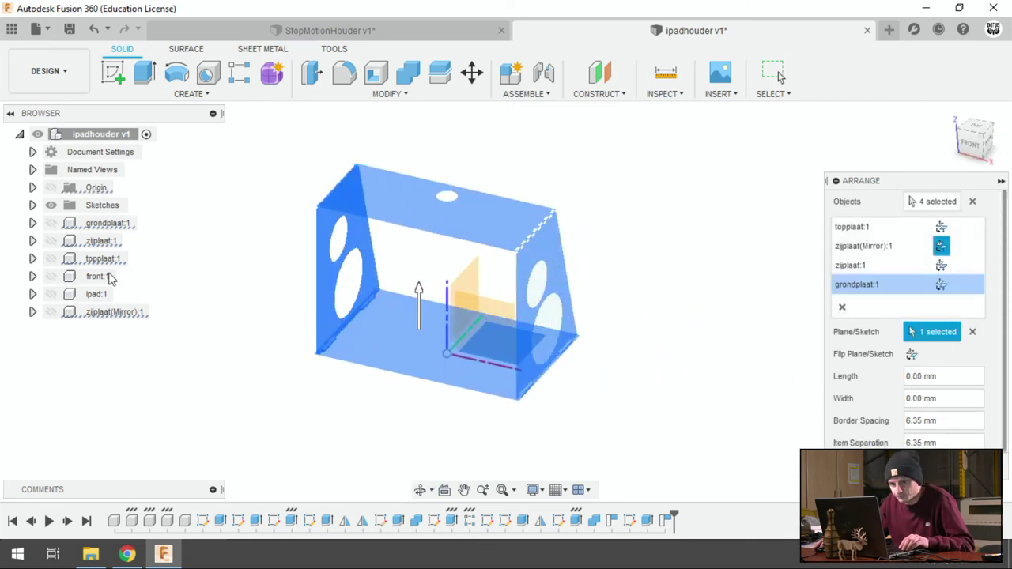
click(50, 223)
click(51, 241)
click(51, 258)
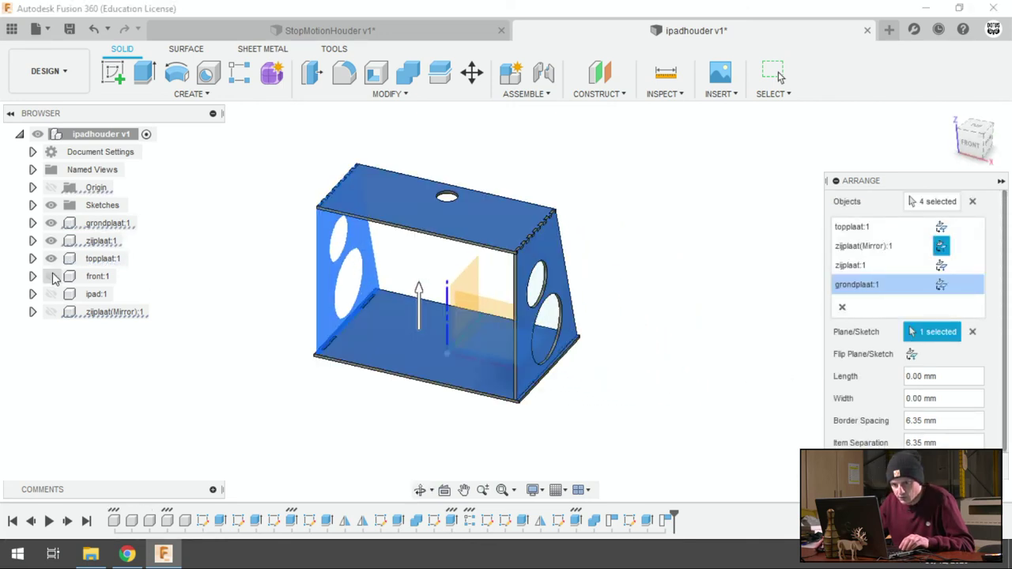
click(51, 276)
click(51, 294)
click(51, 311)
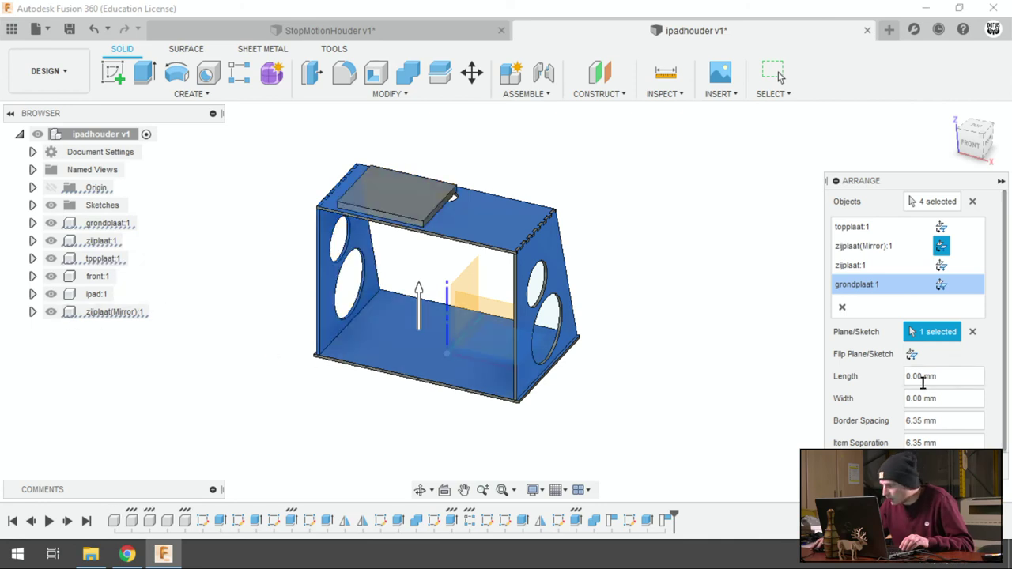
click(940, 377)
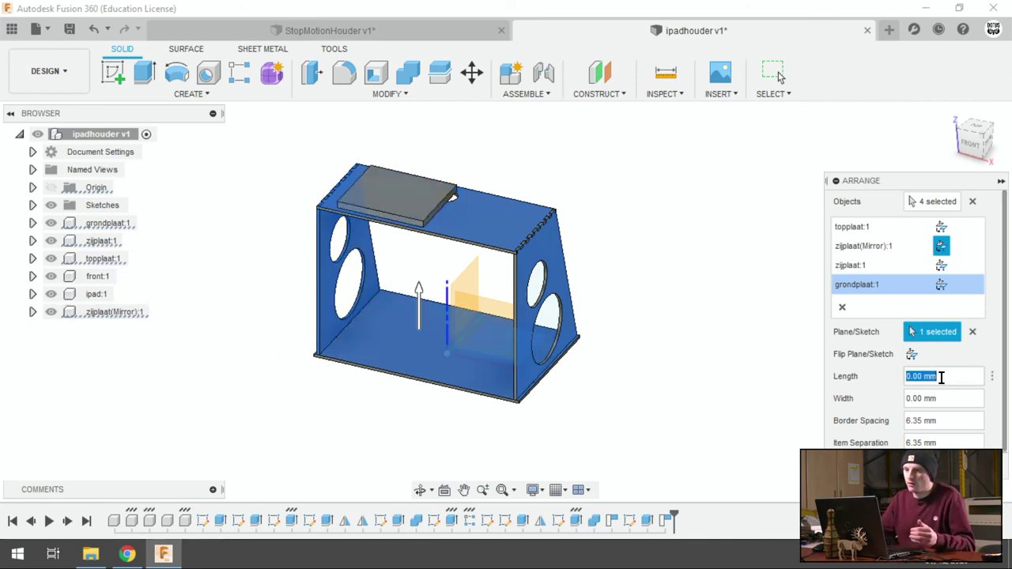
Step: Apply the Arrange on a 1150 × 830 mm sheet with item separation 1
text(1150)
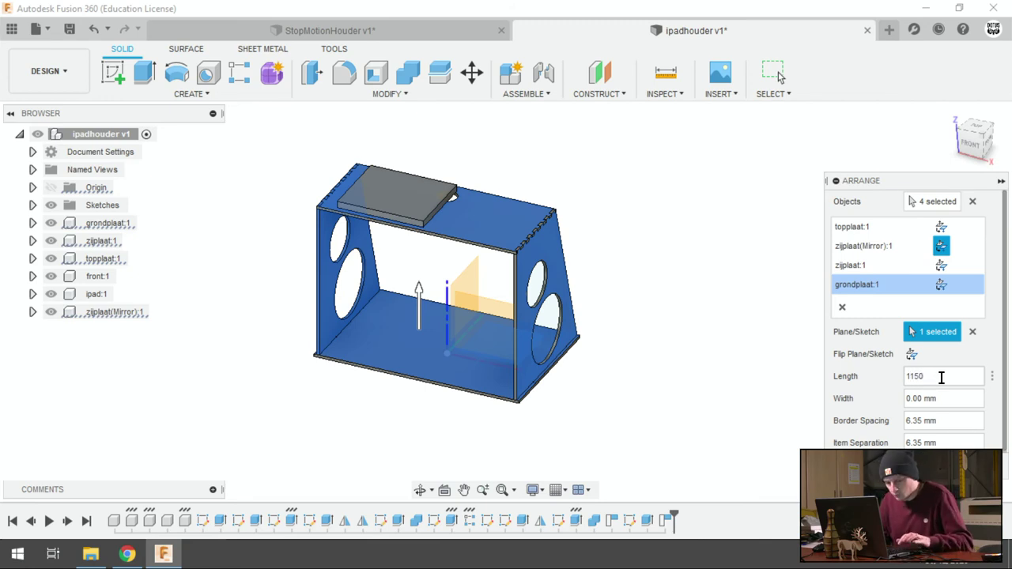
key(Tab)
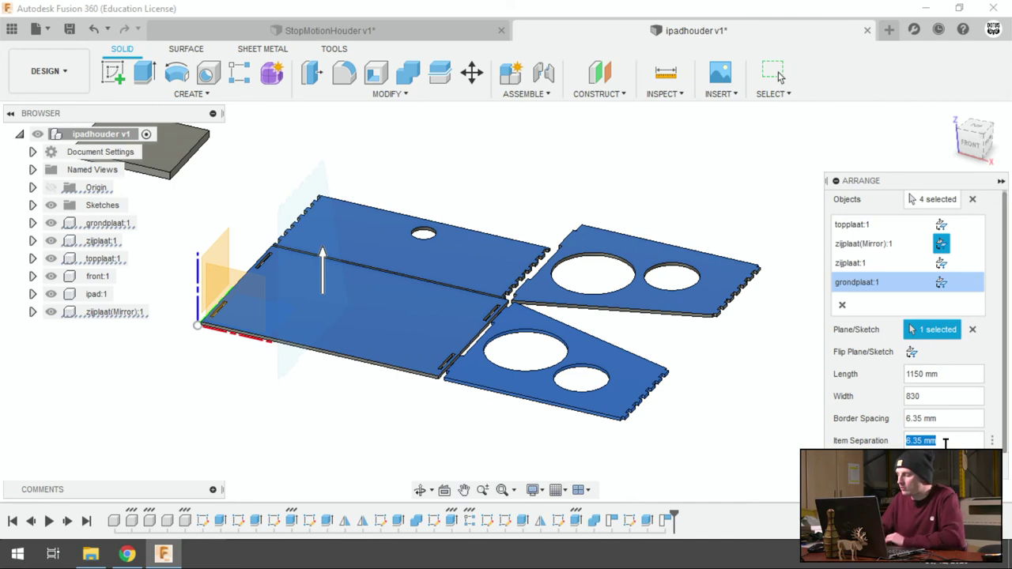
text(1)
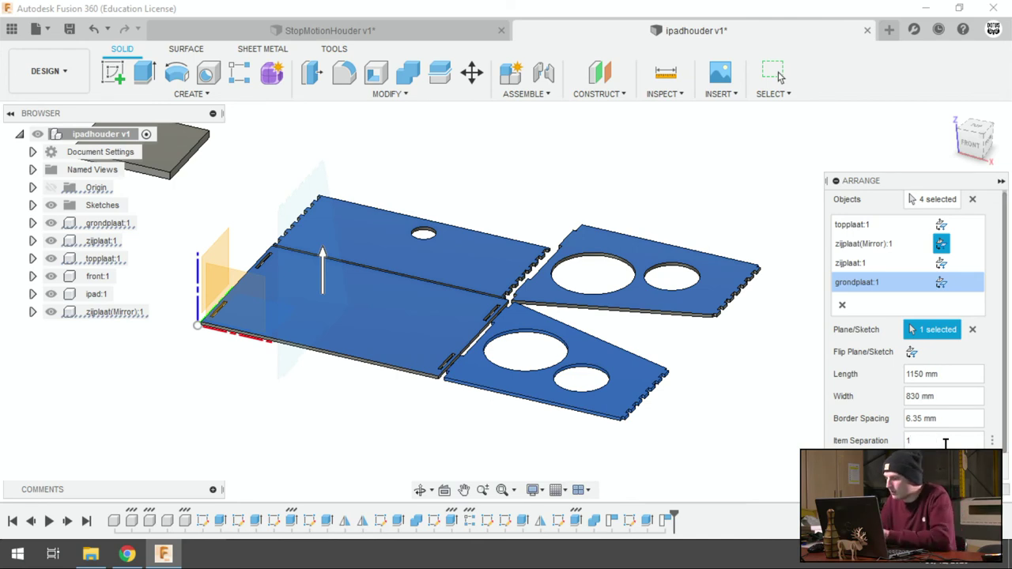
key(Return)
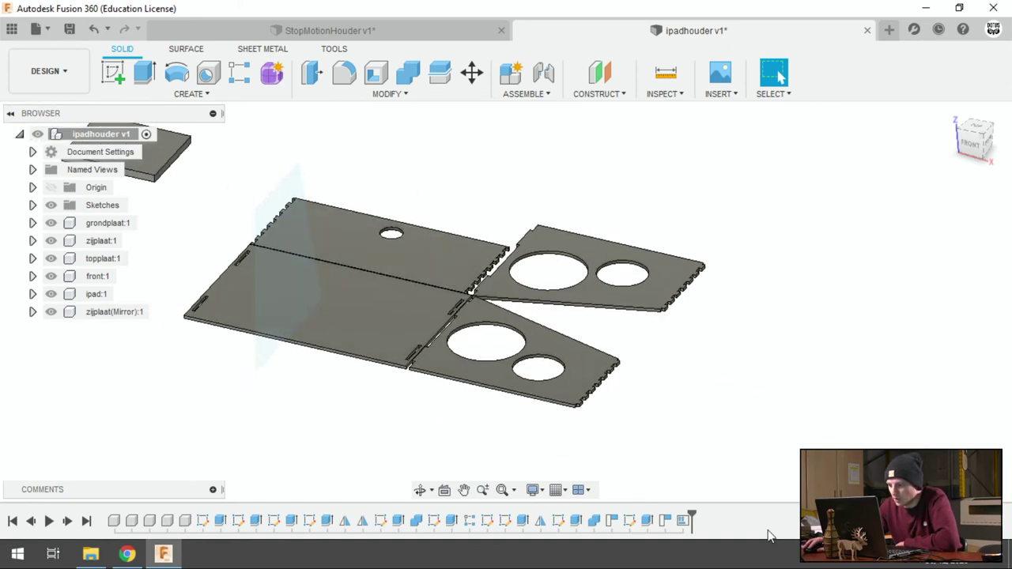
Step: Edit the Arrange to a 2000 × 500 mm area and view the resulting panel row
double_click(685, 523)
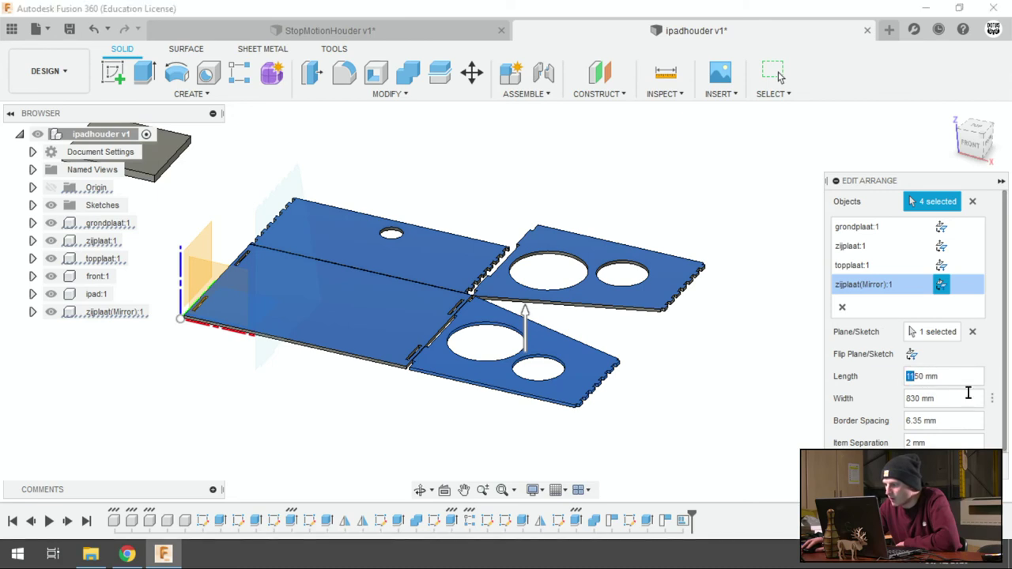
double_click(909, 377)
double_click(913, 399)
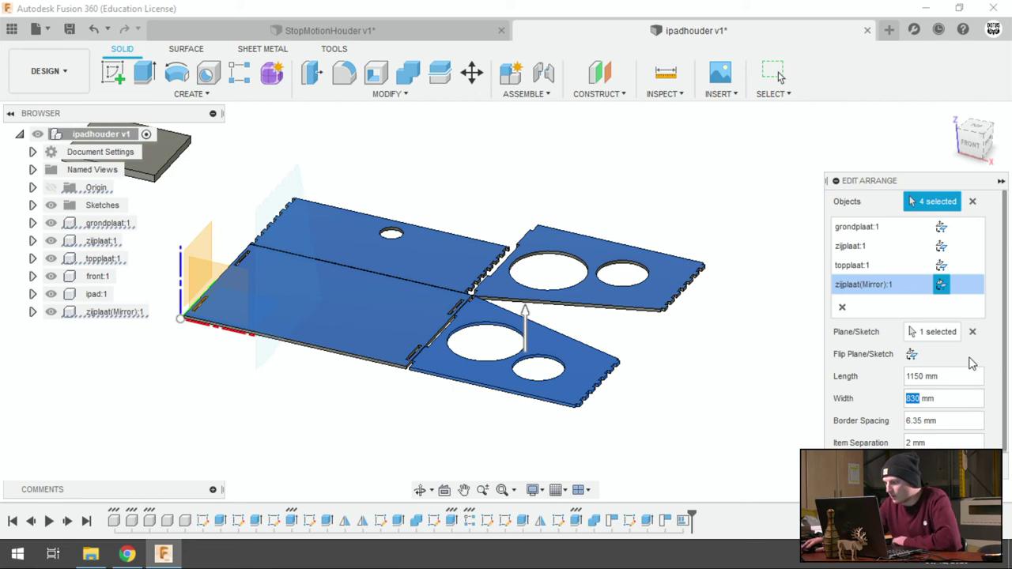
text(50)
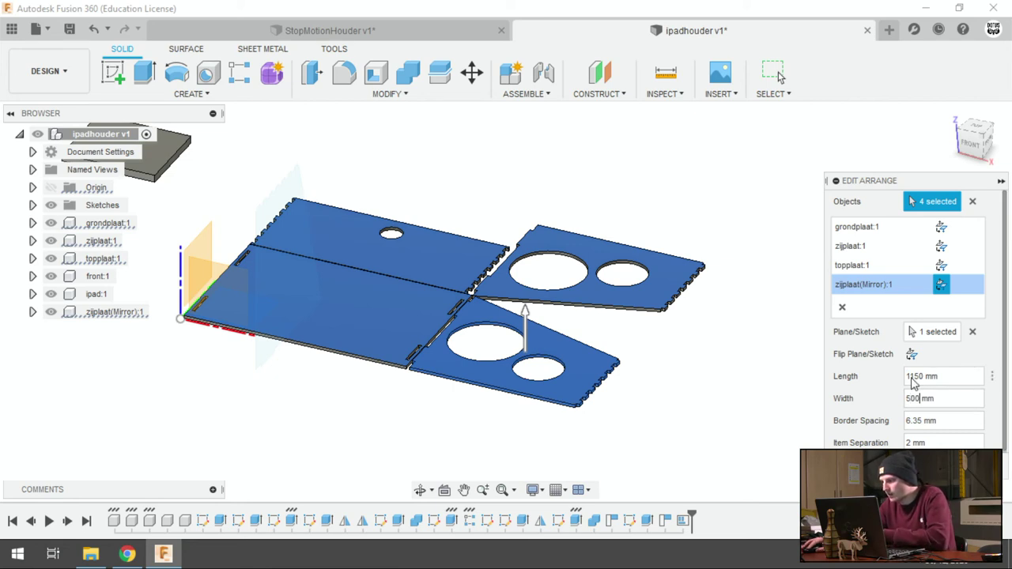
double_click(914, 376)
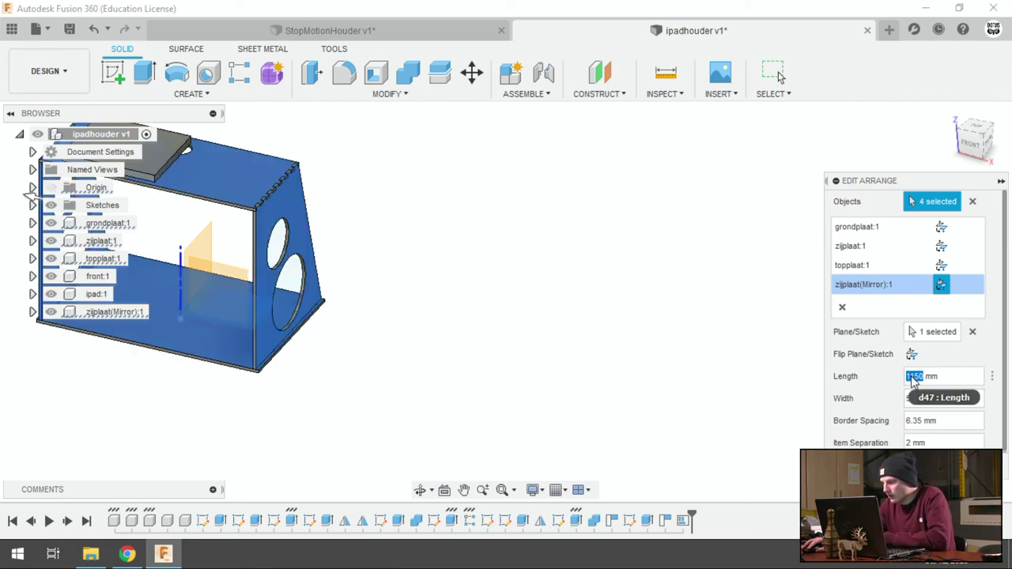
text(200)
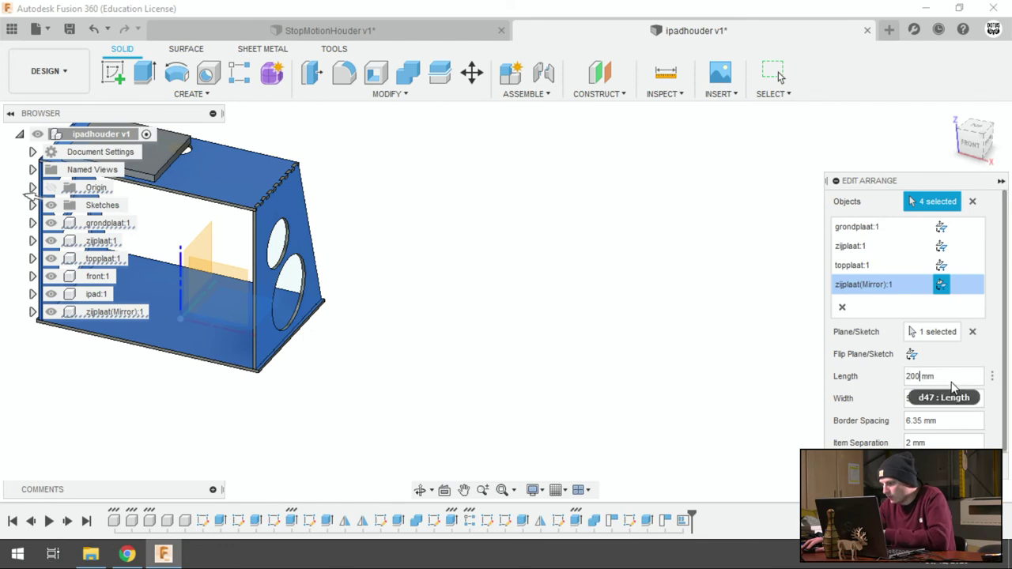
key(Return)
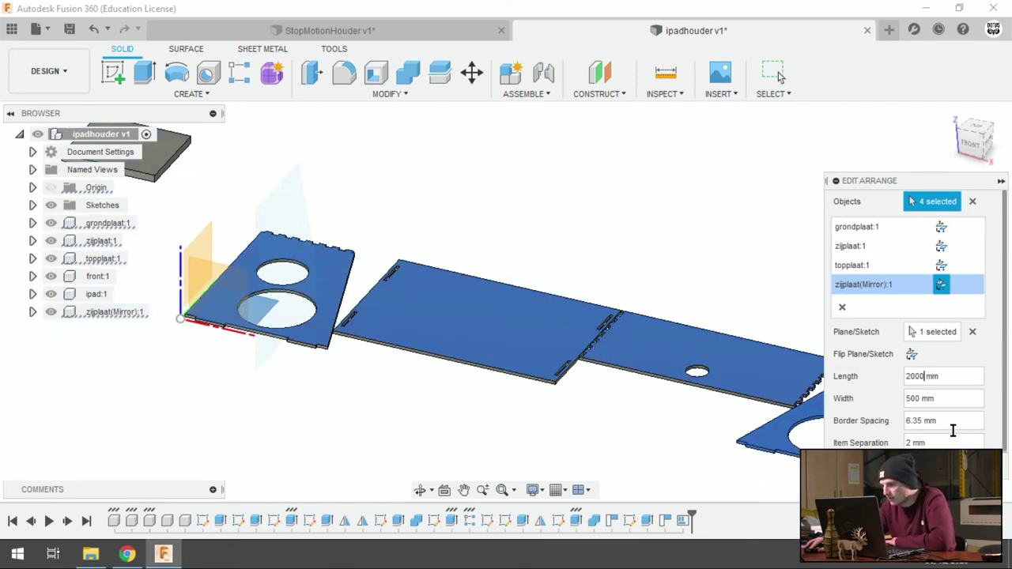
click(779, 75)
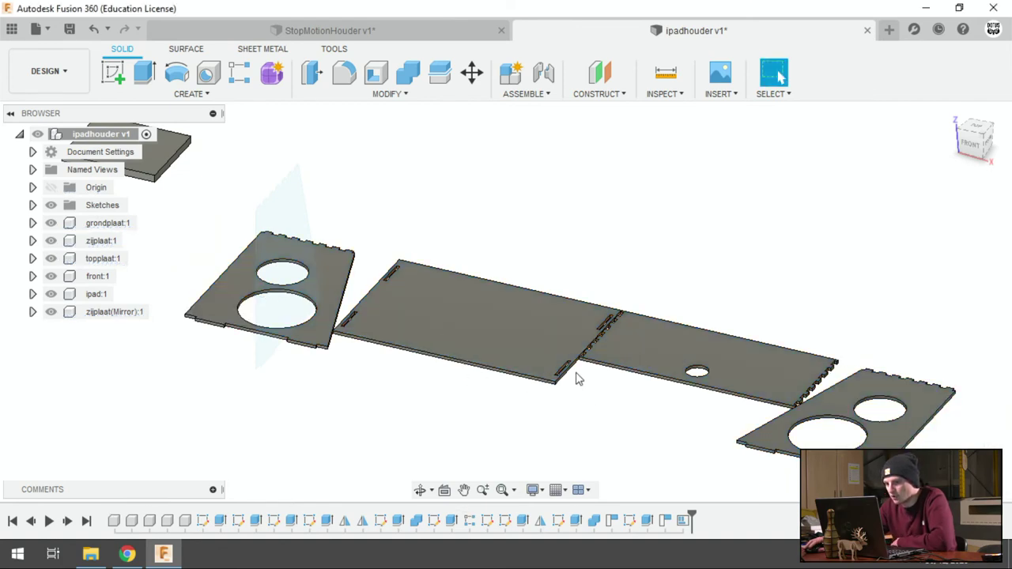
mouse_move(975, 138)
click(980, 131)
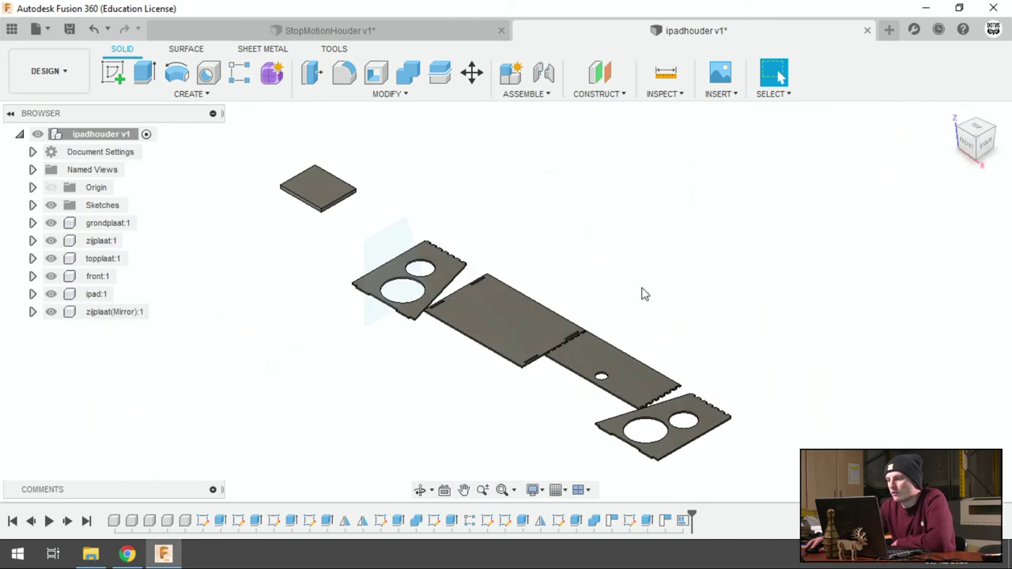
Step: Roll the timeline back before Arrange and start a new sketch on the ground plane
click(97, 30)
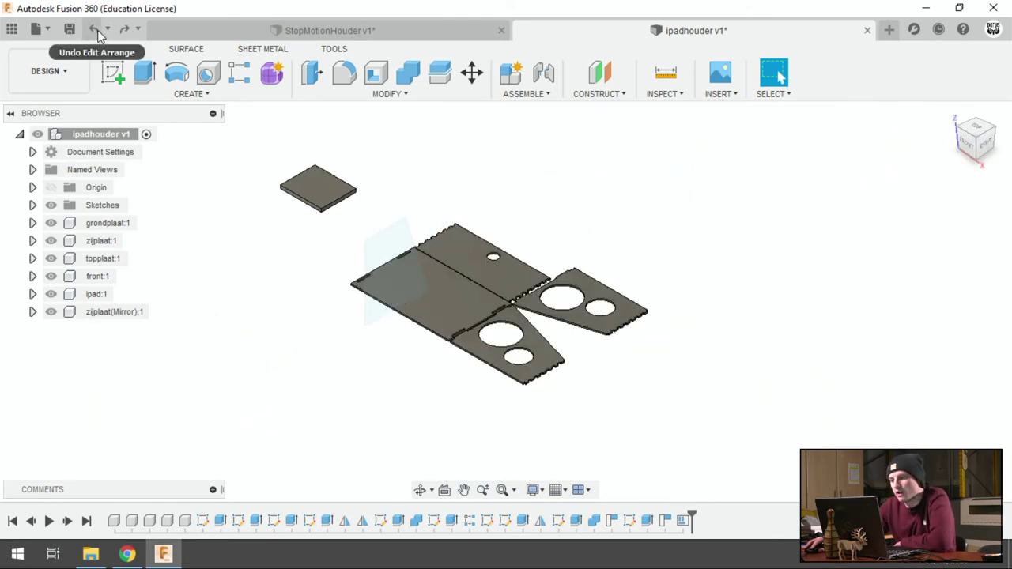
click(97, 30)
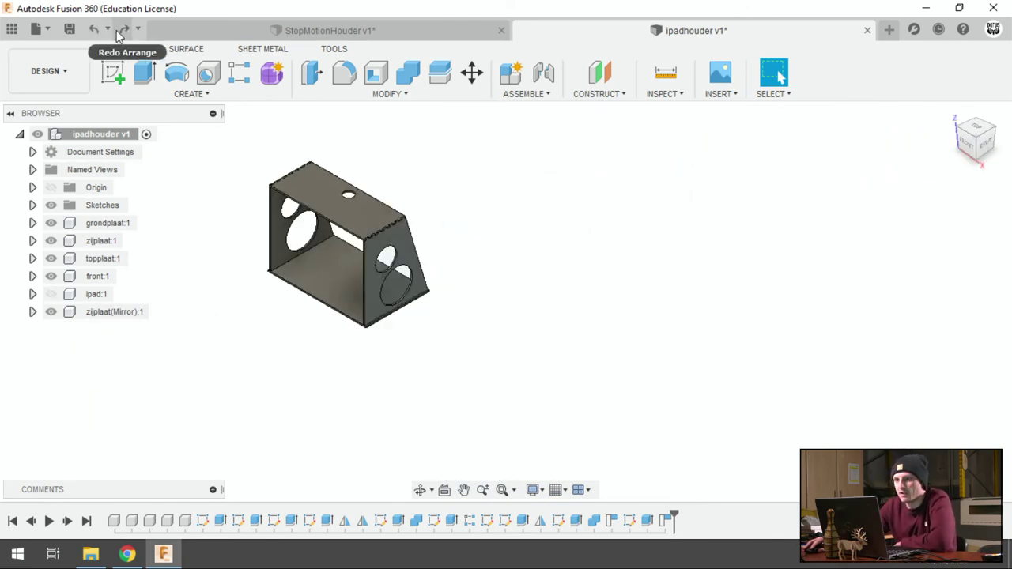
click(117, 30)
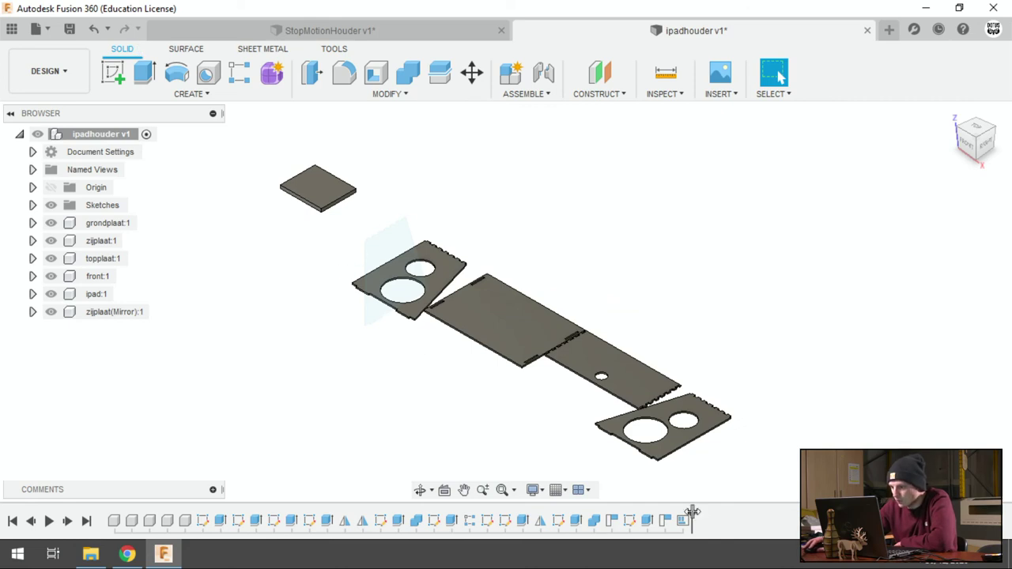
drag(692, 514, 674, 519)
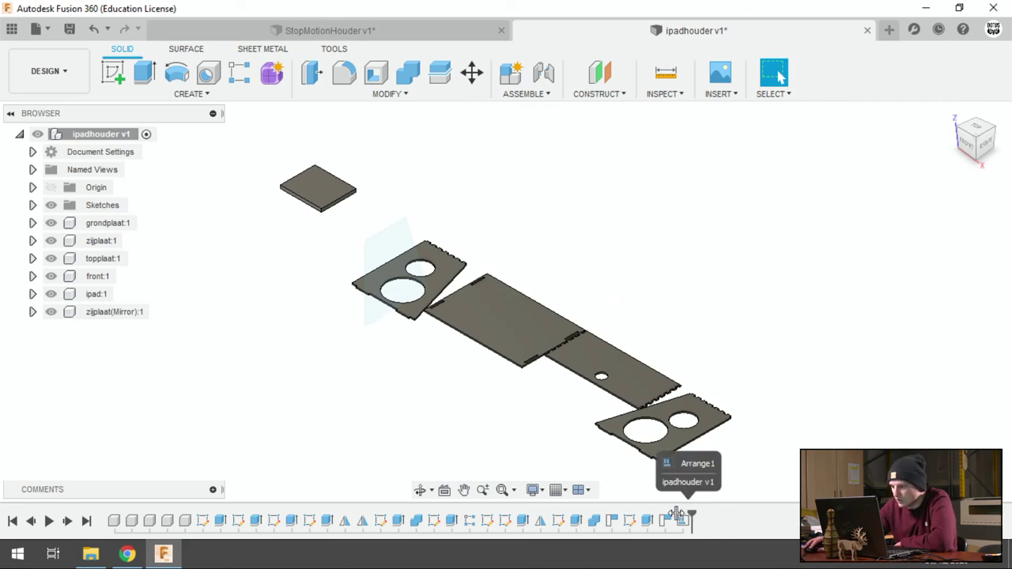
click(113, 72)
click(456, 303)
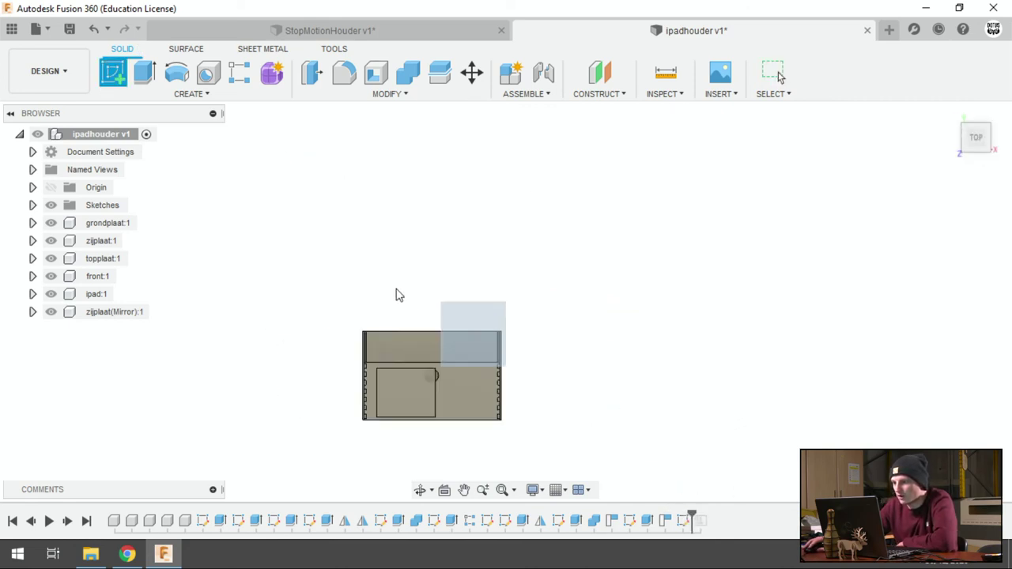
Step: Draw a two-point rectangle beside the box, finish the sketch, and drag its corner outward
click(144, 73)
click(549, 205)
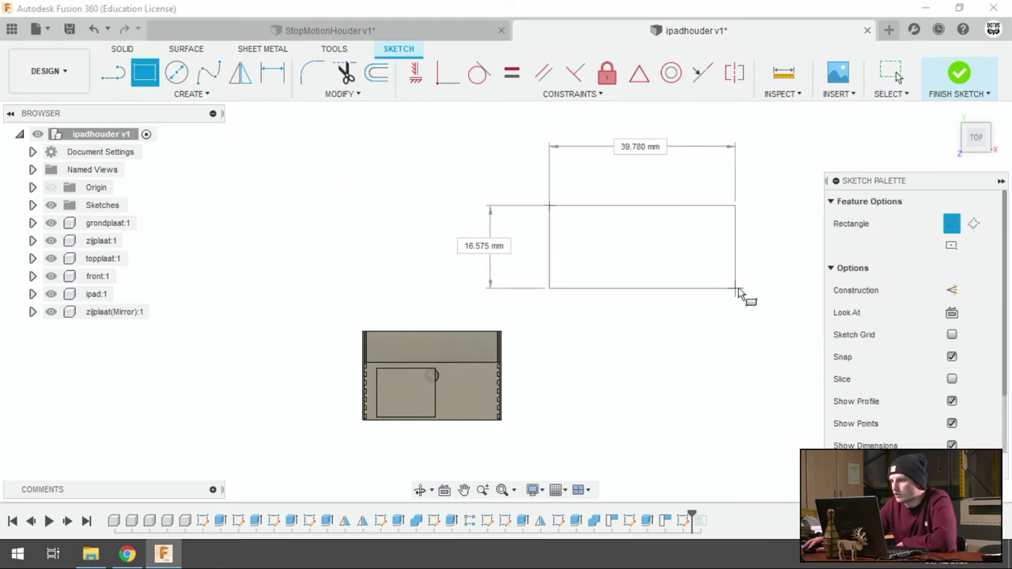
click(783, 342)
key(d)
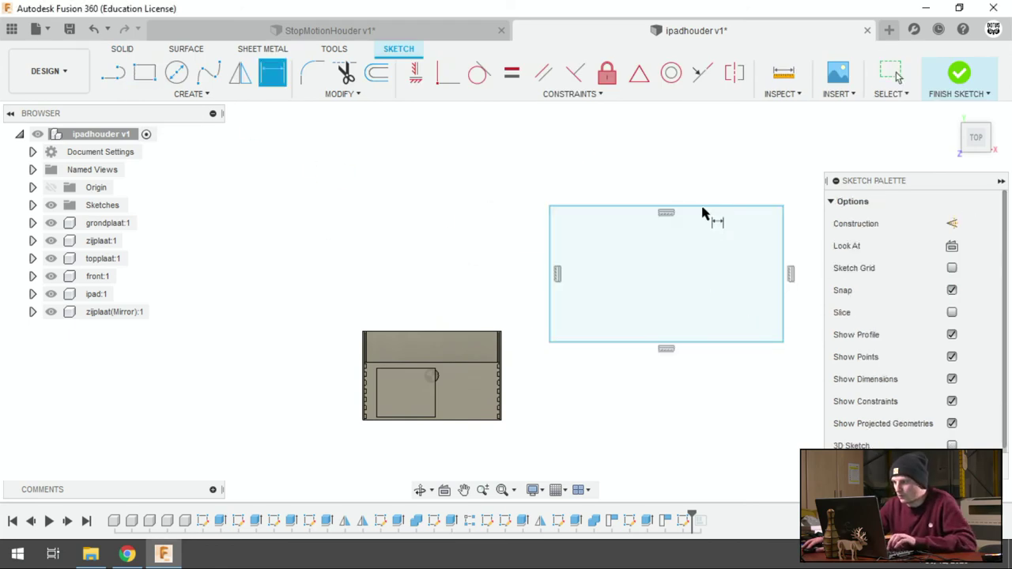
click(959, 75)
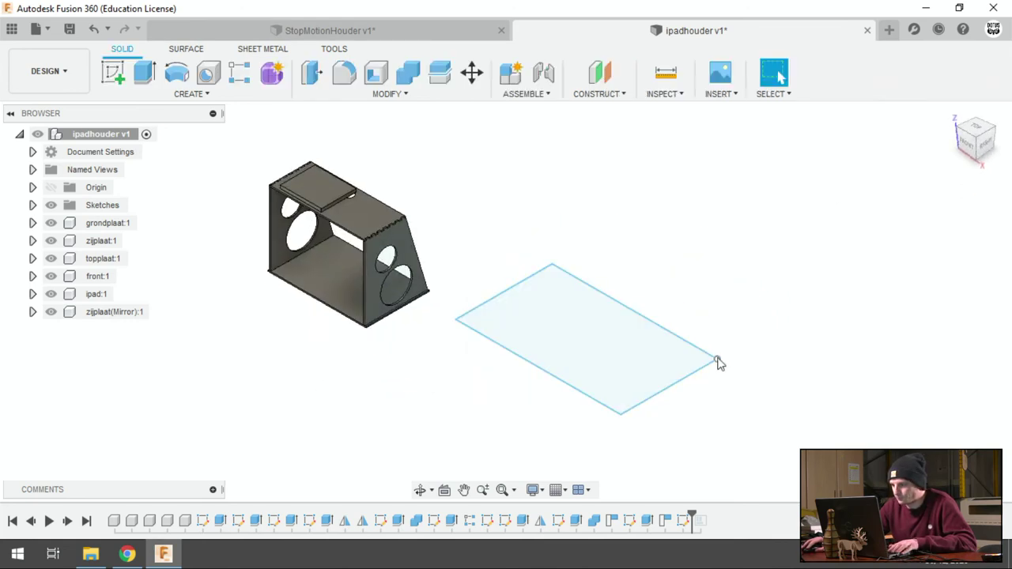
drag(717, 362, 943, 352)
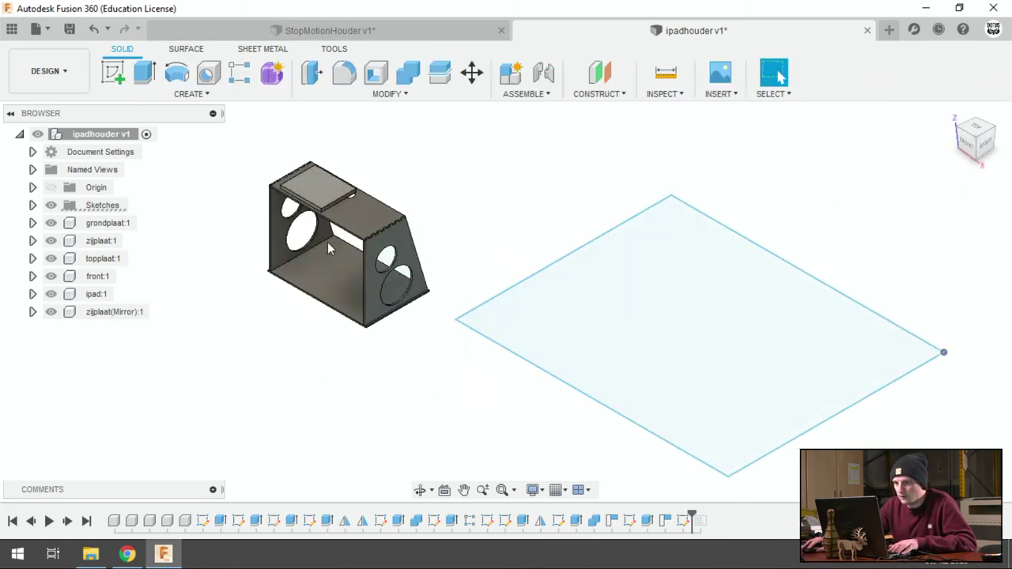
Step: Edit the Arrange feature to use the rectangle sketch as its Plane/Sketch layout
double_click(700, 521)
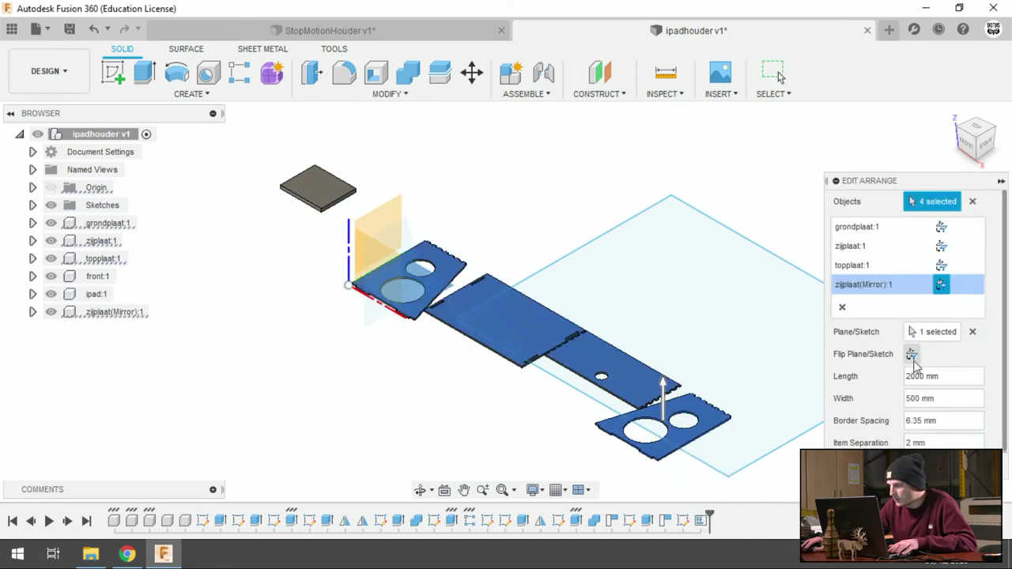
click(929, 336)
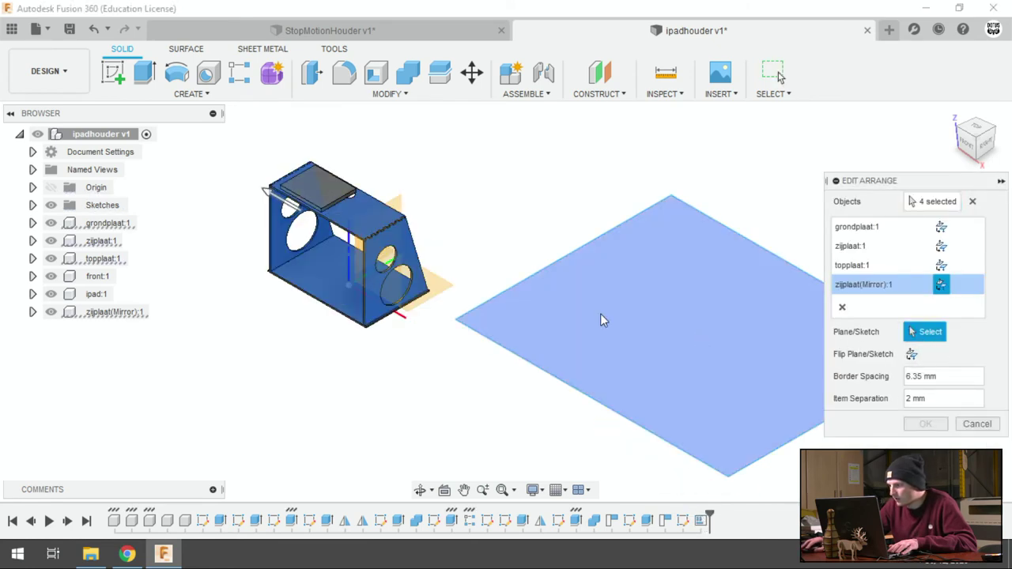
click(600, 314)
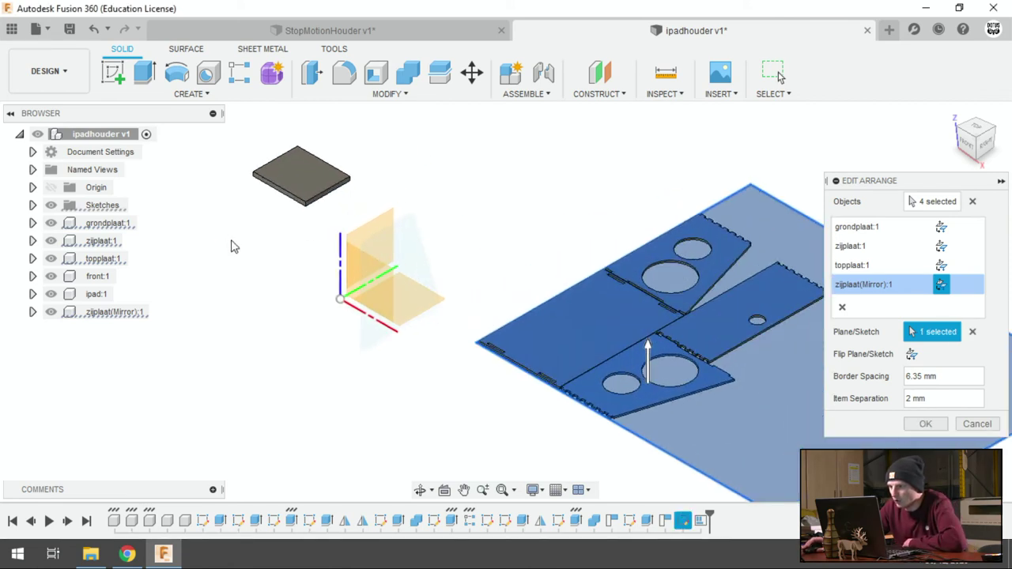
scroll(232, 241, down, 2)
scroll(537, 268, up, 2)
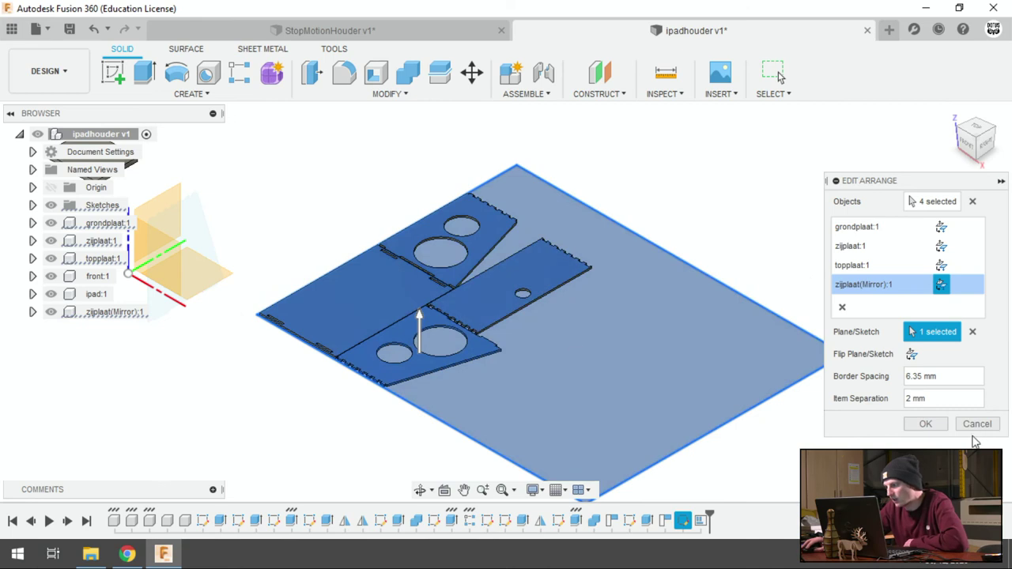
click(943, 427)
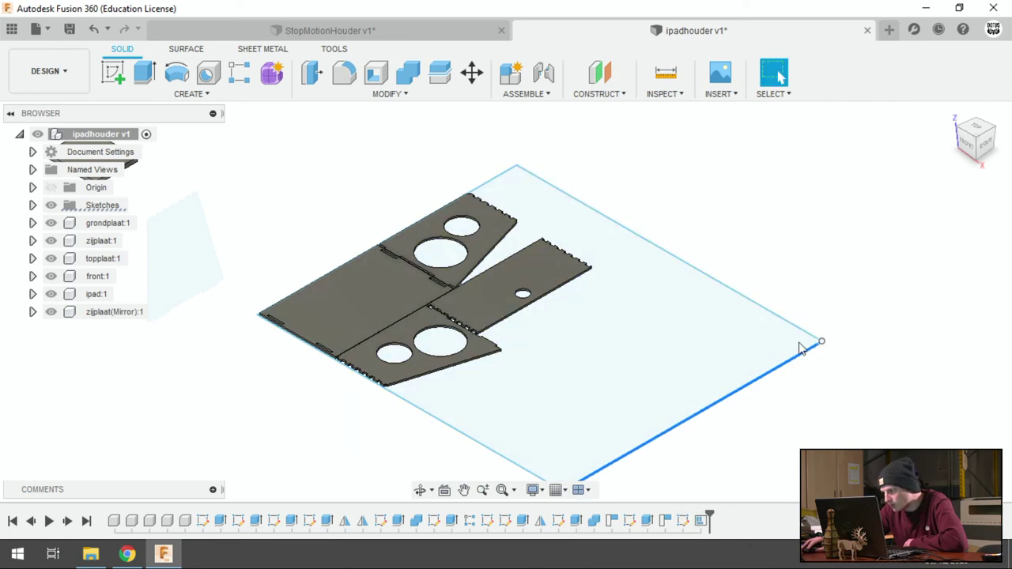
Step: Drag the rectangle's corner down, up, then outward so the four plates re-flow more compactly
drag(800, 348, 785, 458)
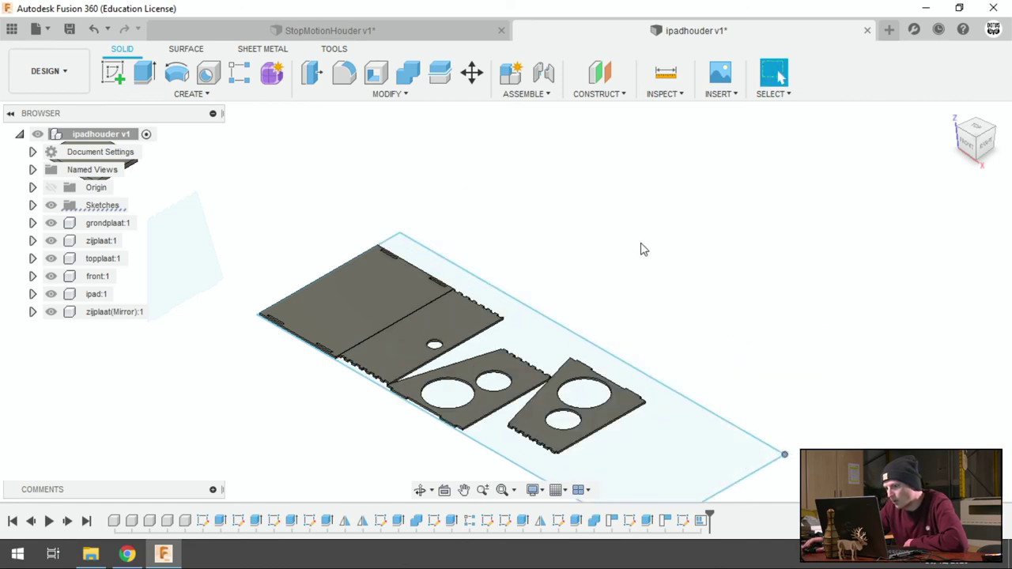
scroll(642, 250, down, 2)
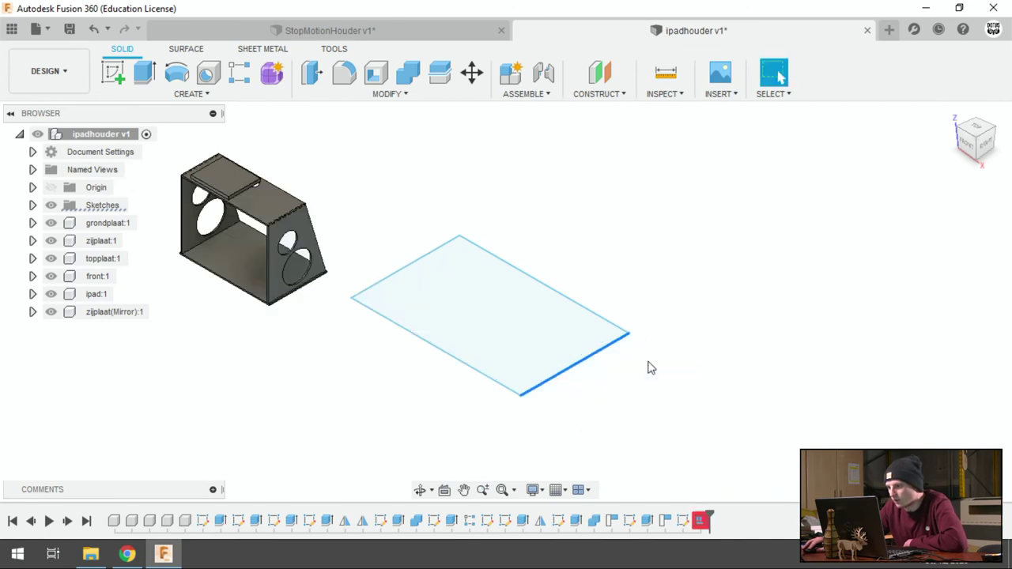
drag(709, 318, 824, 207)
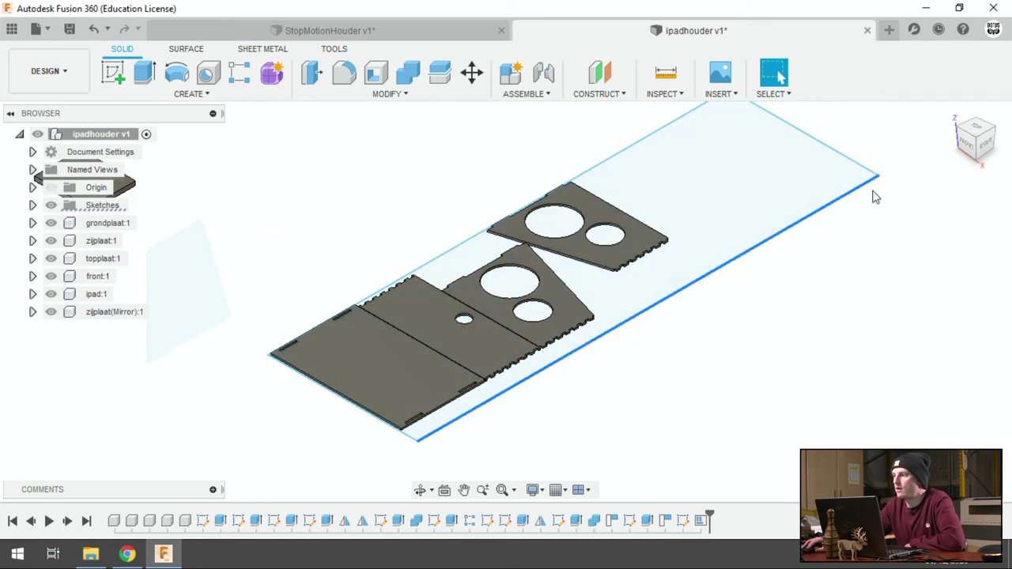
drag(885, 178, 979, 245)
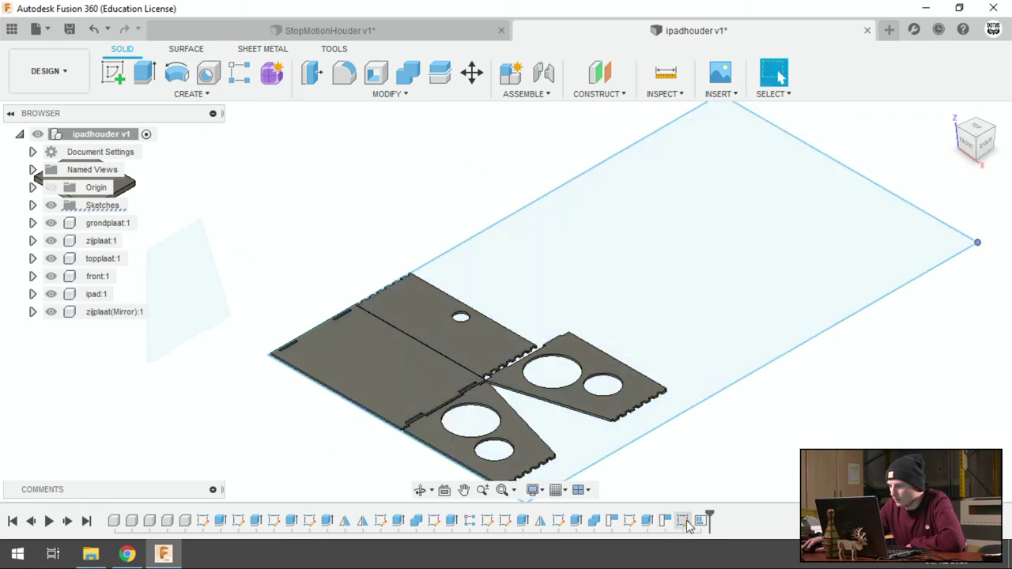
Step: In the sheet sketch, delete the stray small rectangle and the profile's right edge
double_click(687, 525)
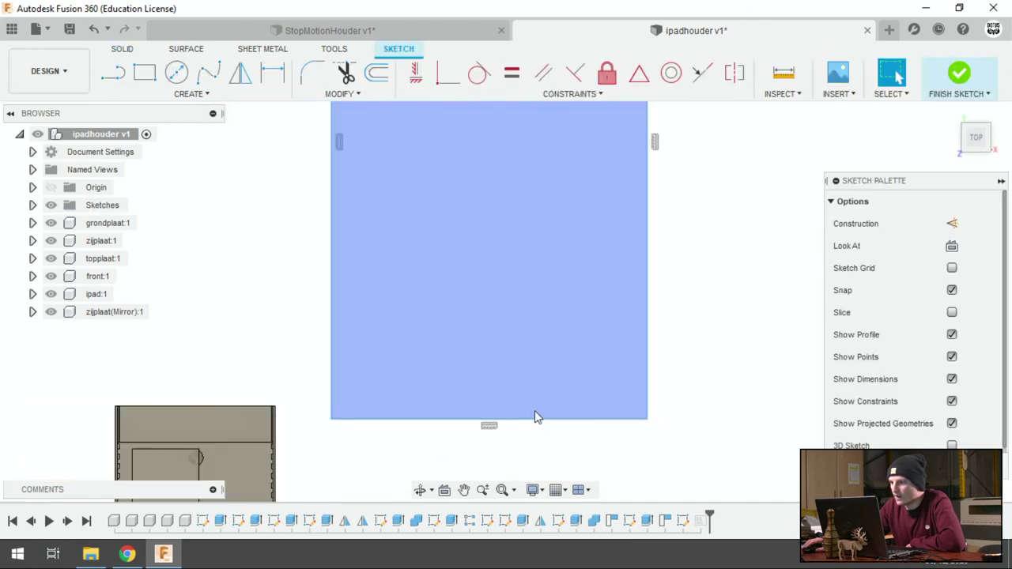
click(145, 71)
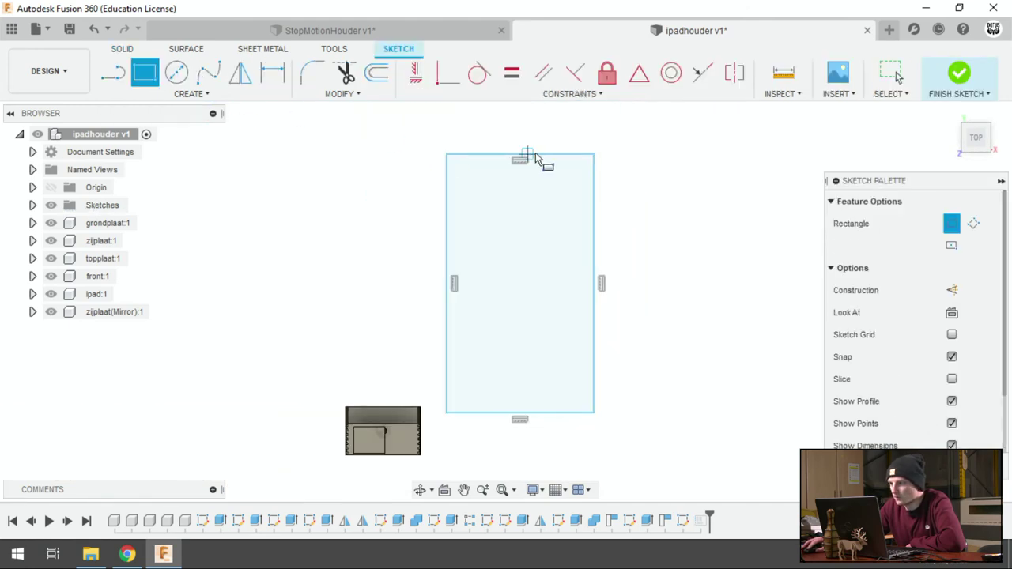
click(593, 155)
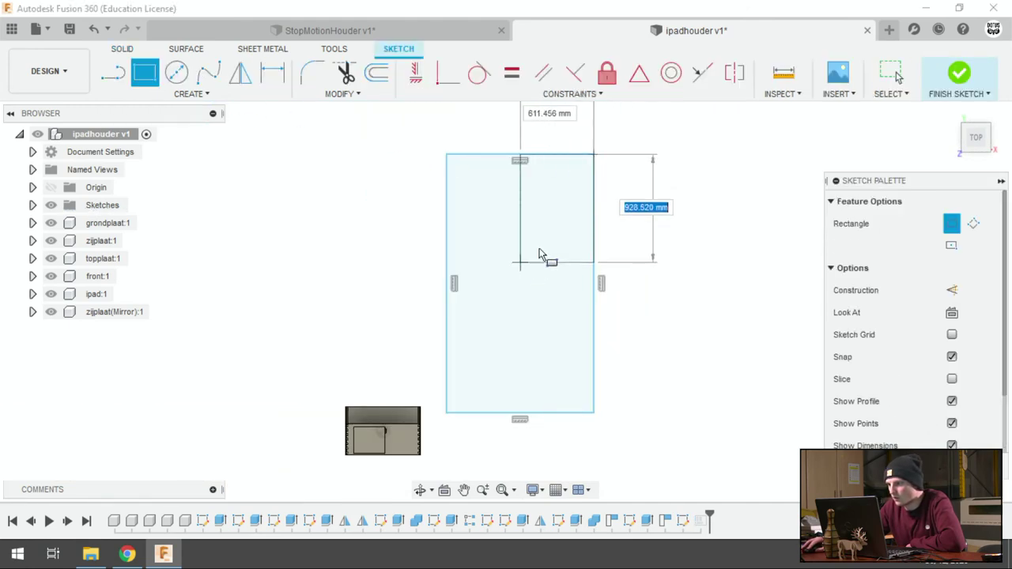
click(655, 143)
key(Escape)
click(621, 149)
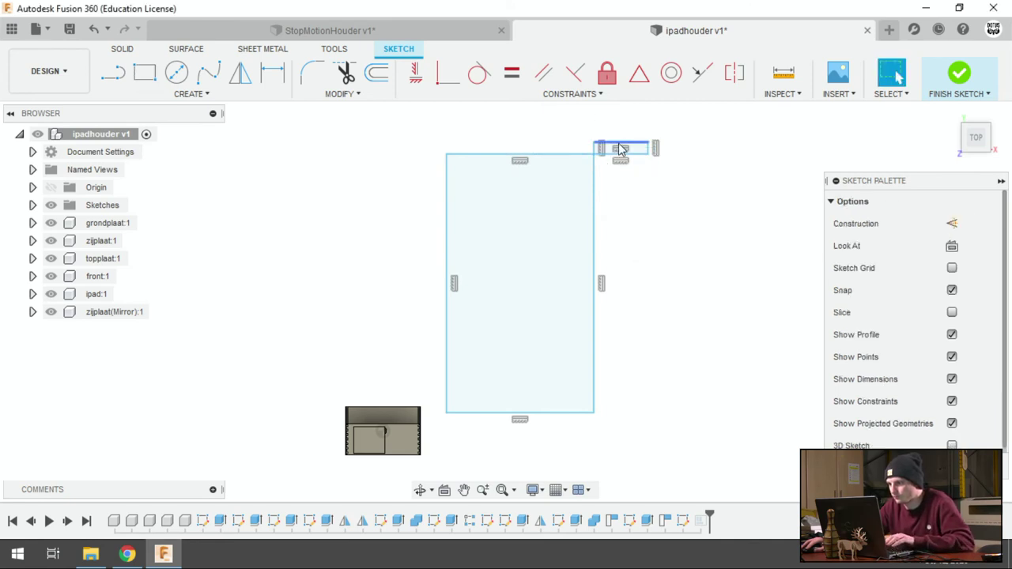
key(Delete)
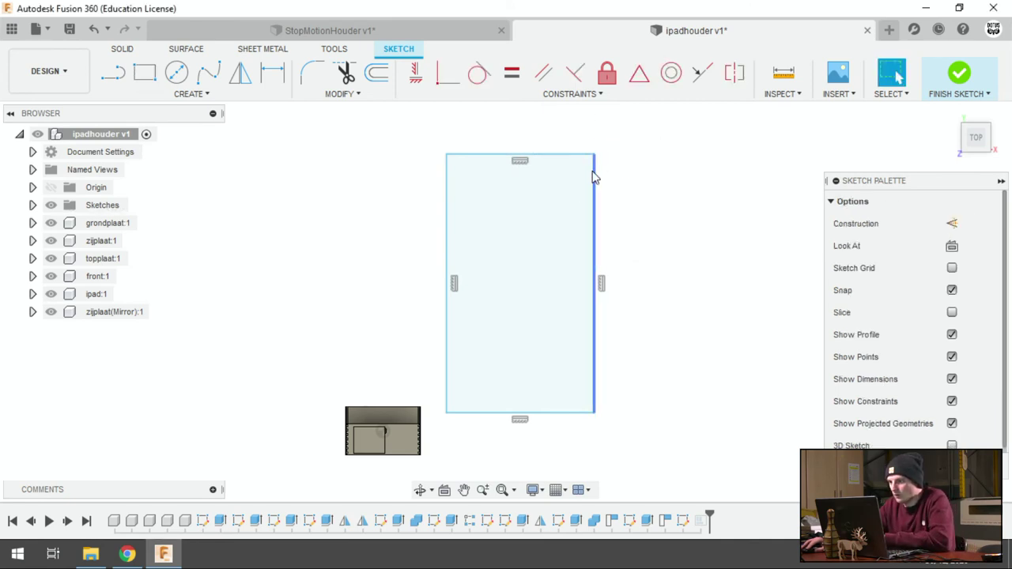
click(594, 187)
key(Delete)
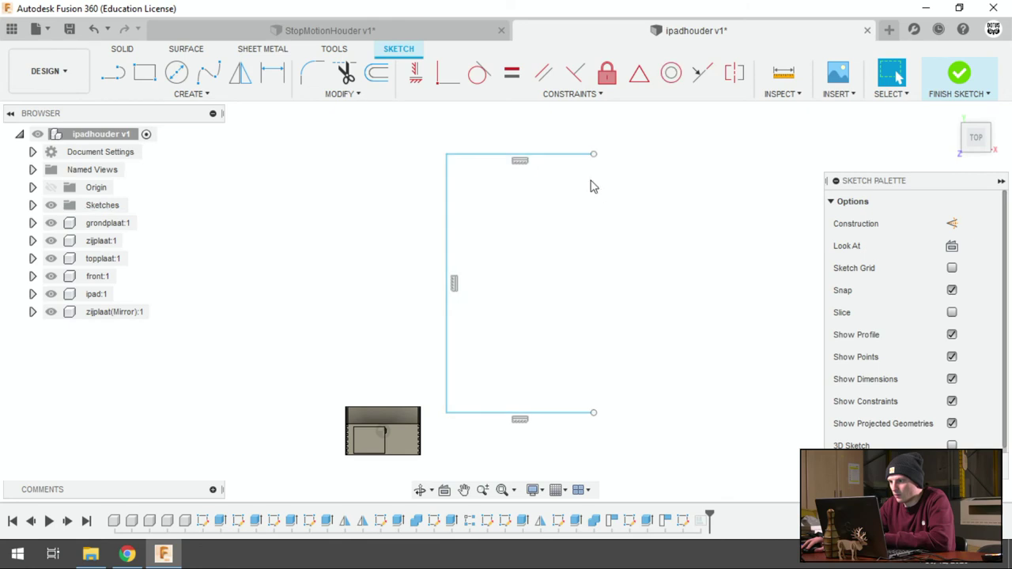
Step: Shorten the top edge, draw the L-shaped step and ledge, and constrain the right edge vertical
drag(593, 154, 504, 172)
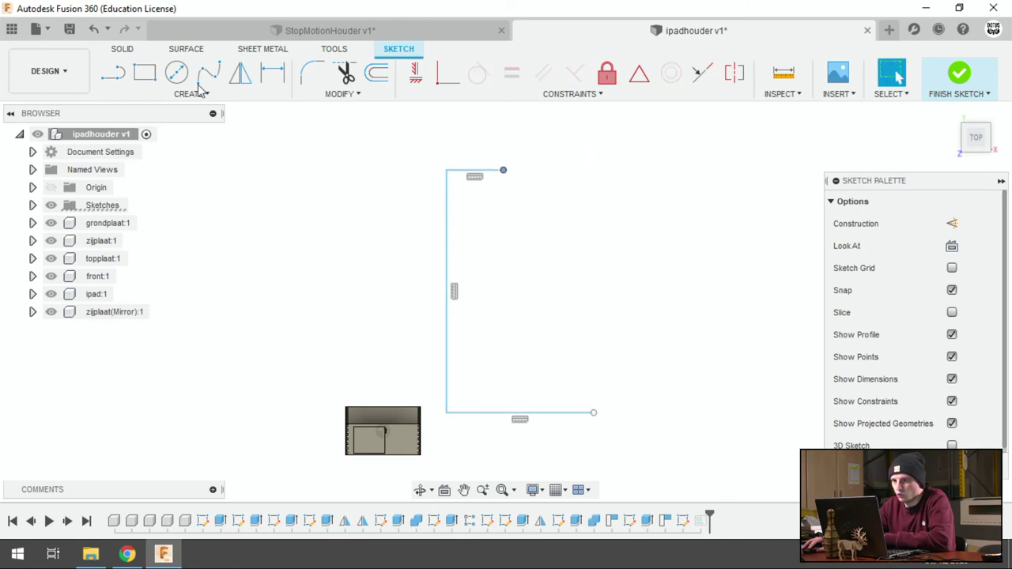
click(113, 72)
click(503, 171)
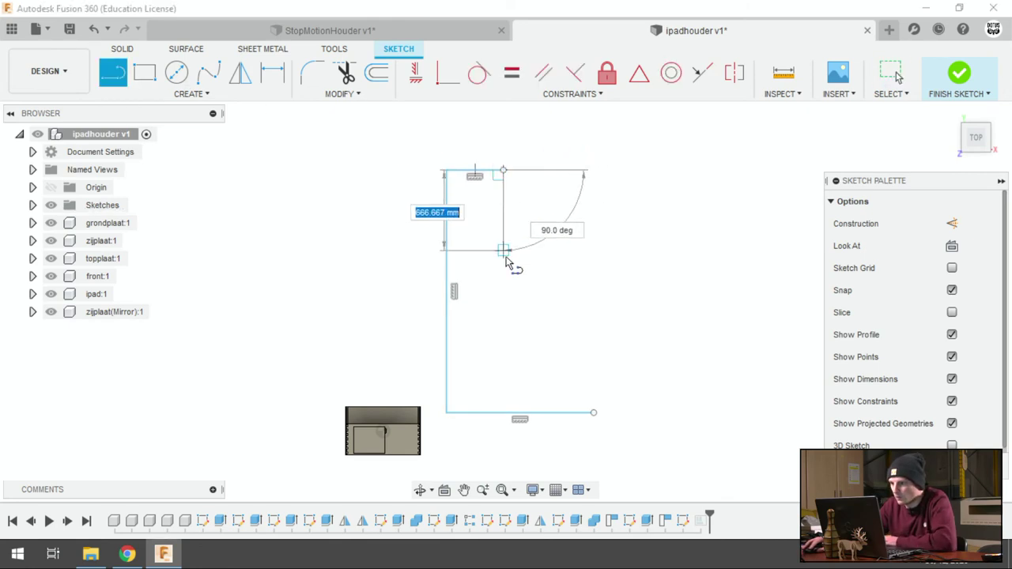
click(504, 262)
click(588, 263)
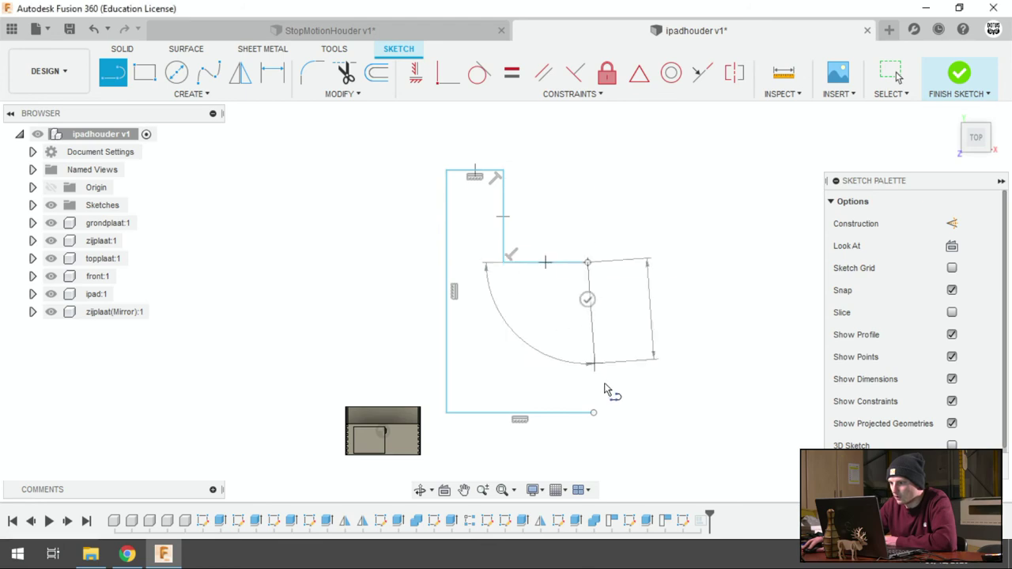
click(594, 412)
key(Escape)
click(592, 366)
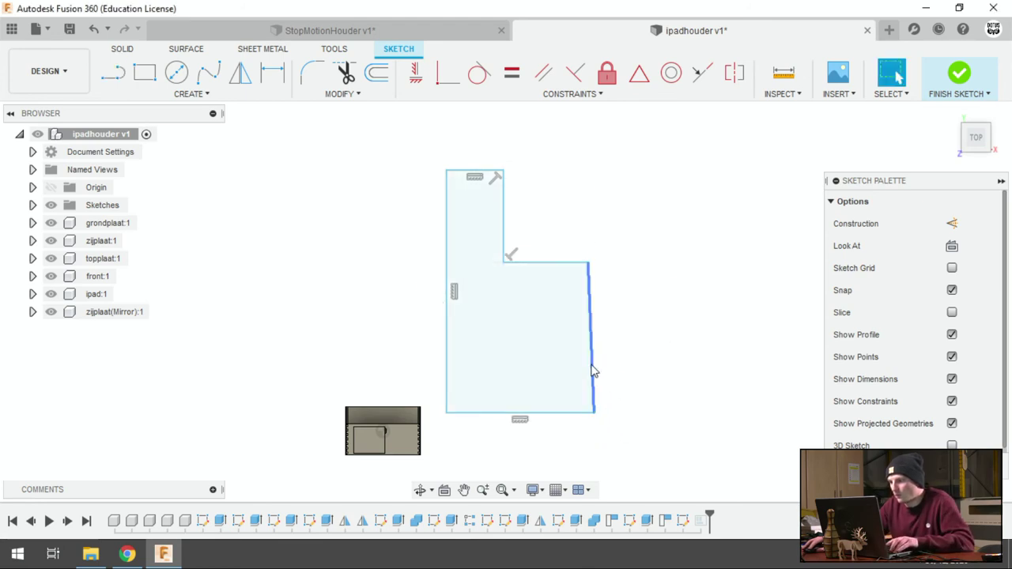
click(418, 74)
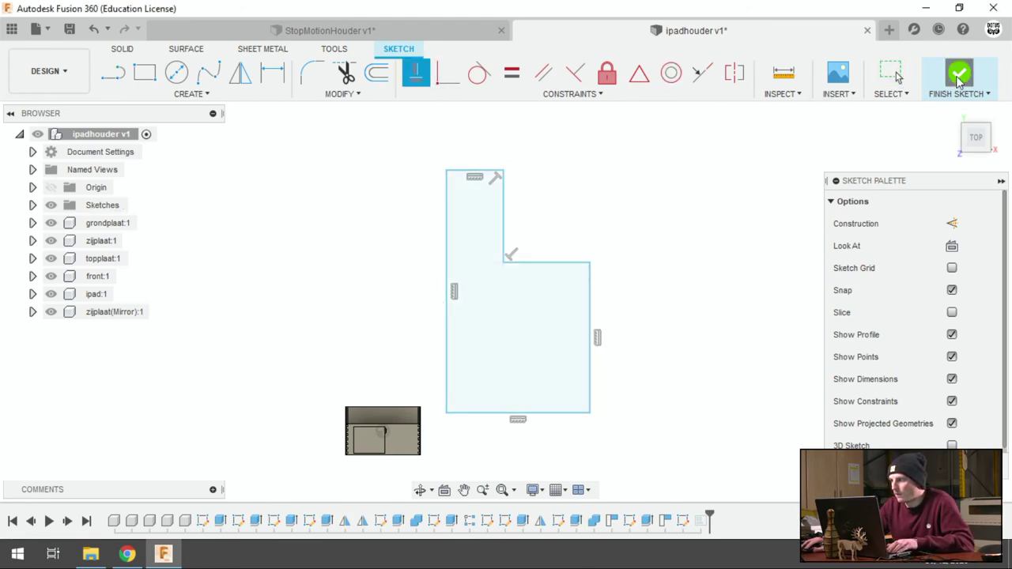
key(Return)
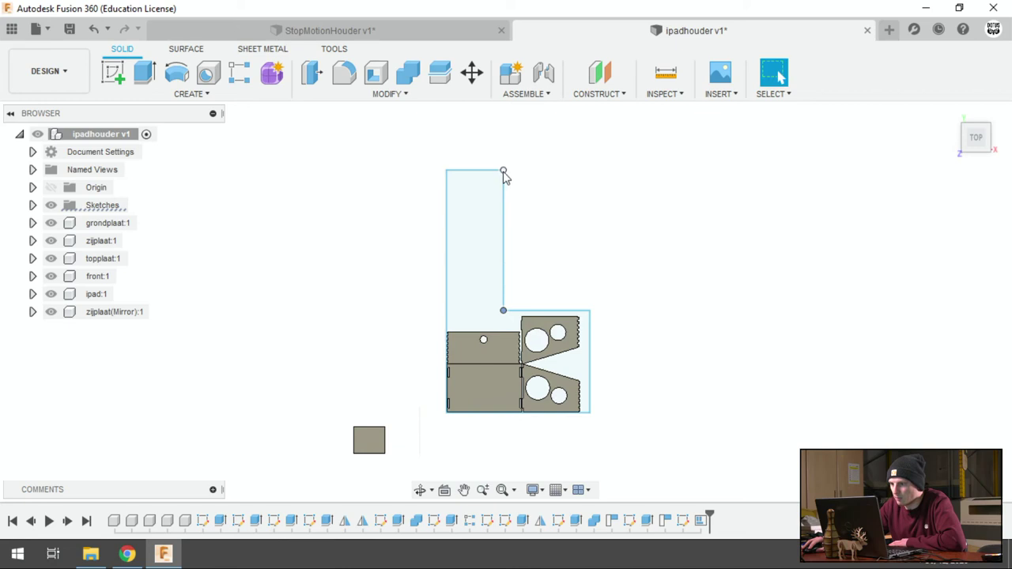
Step: Lower the L-profile's top corner and widen its right side so the four plates refit
drag(503, 173, 509, 273)
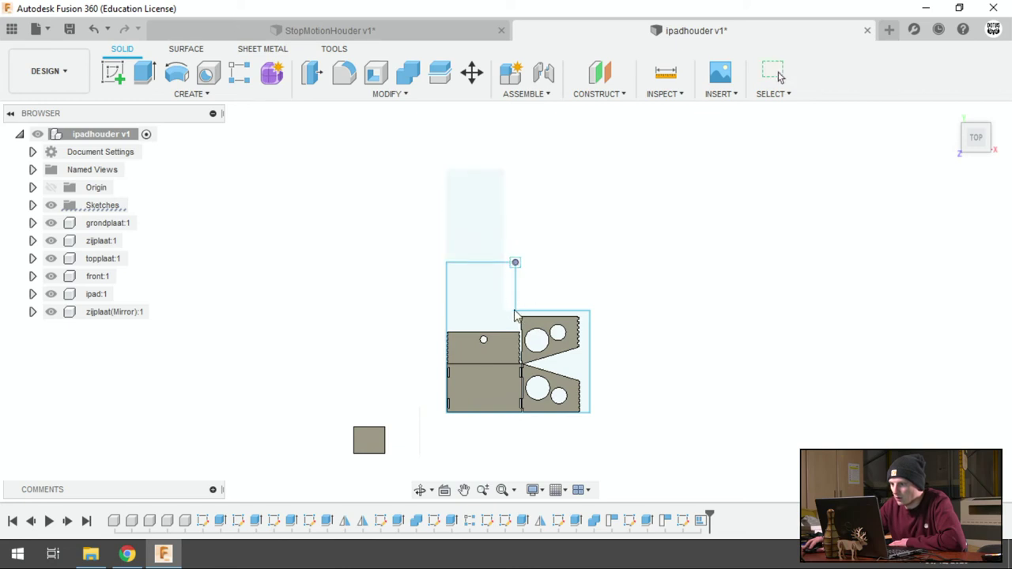
drag(515, 315, 532, 339)
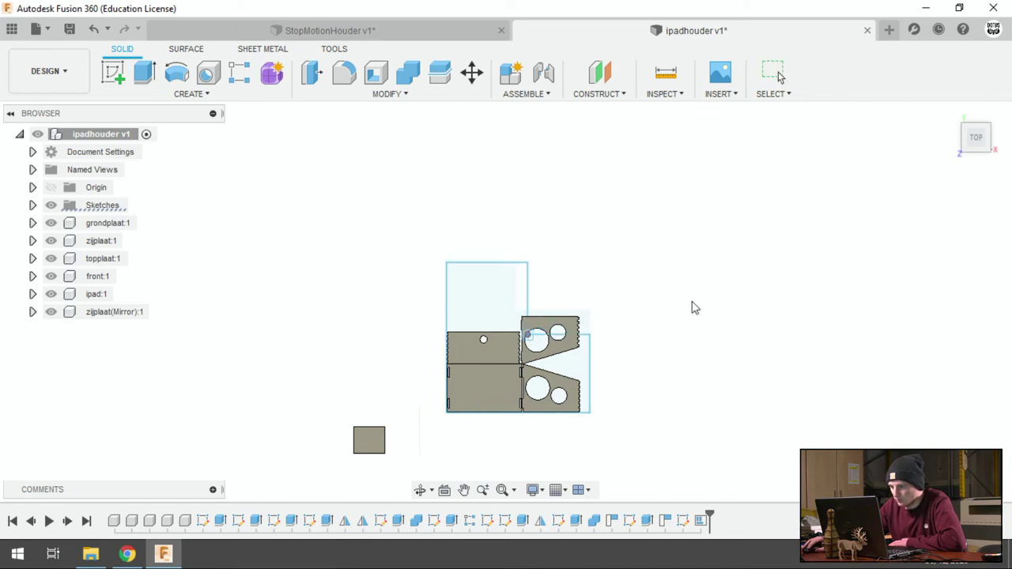
scroll(619, 362, up, 1)
scroll(585, 348, up, 3)
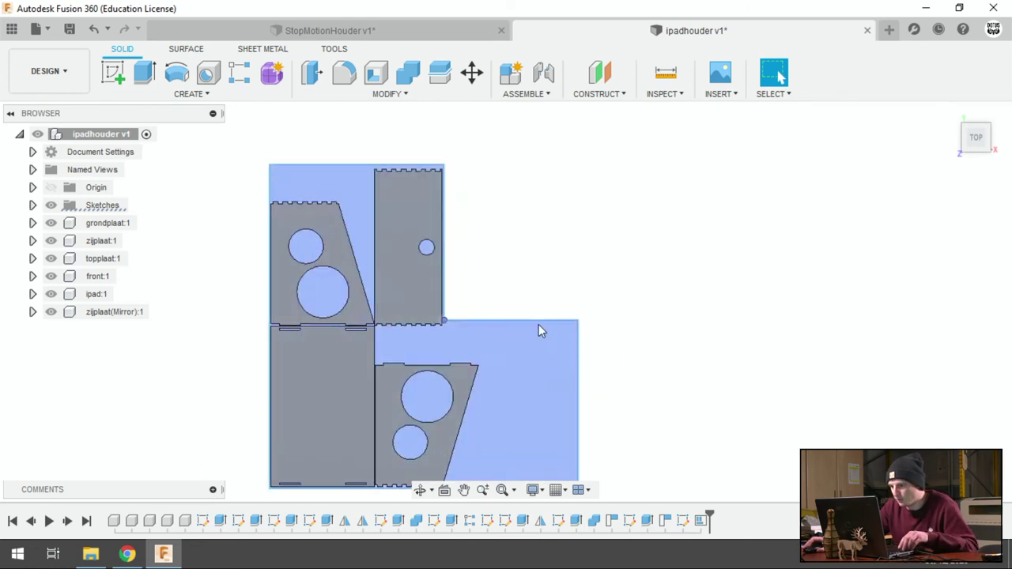
mouse_move(696, 345)
shift+middle_down()
mouse_move(582, 309)
mouse_move(586, 221)
shift+middle_up()
click(568, 200)
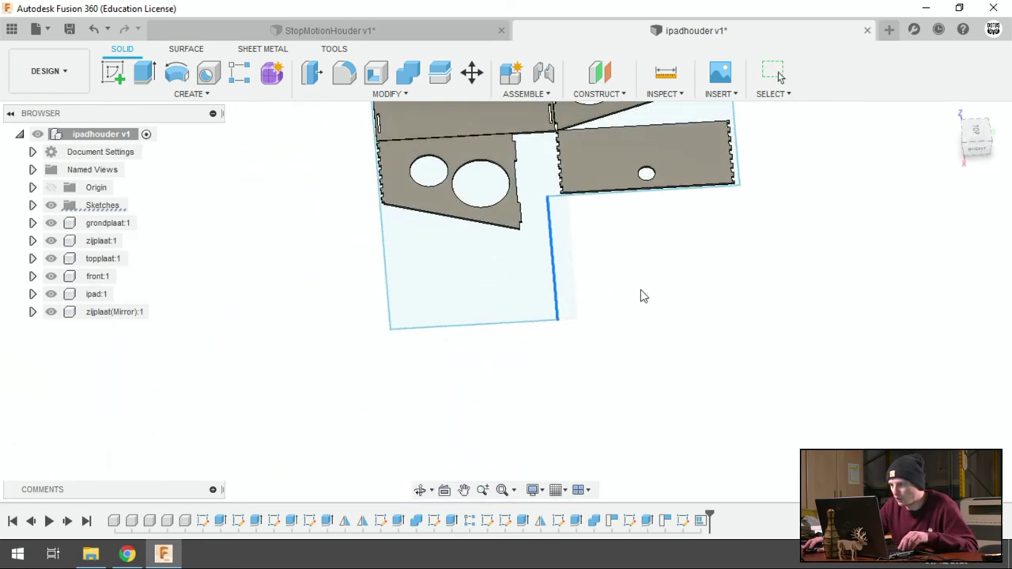
click(780, 75)
click(954, 117)
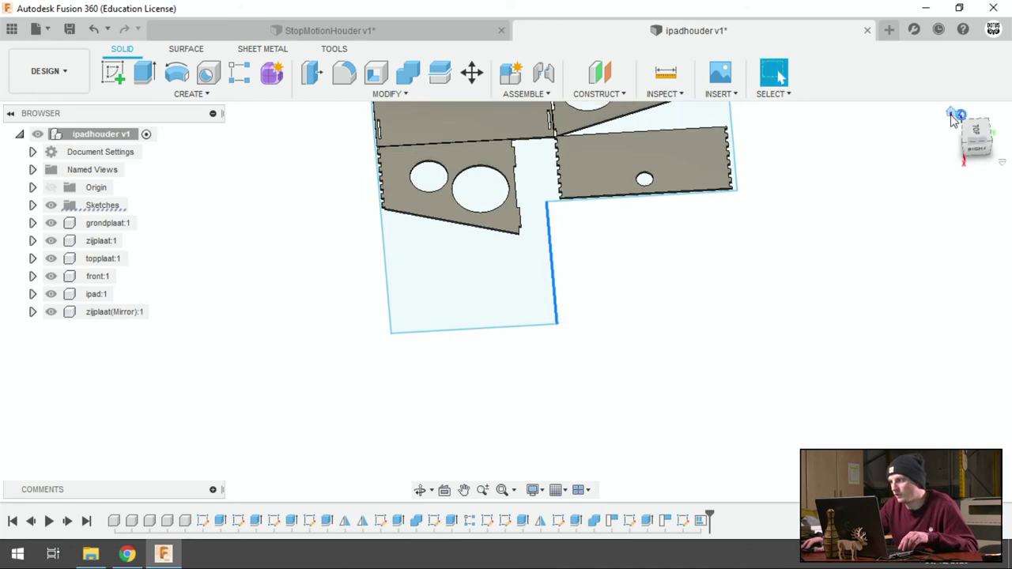
scroll(653, 354, up, 2)
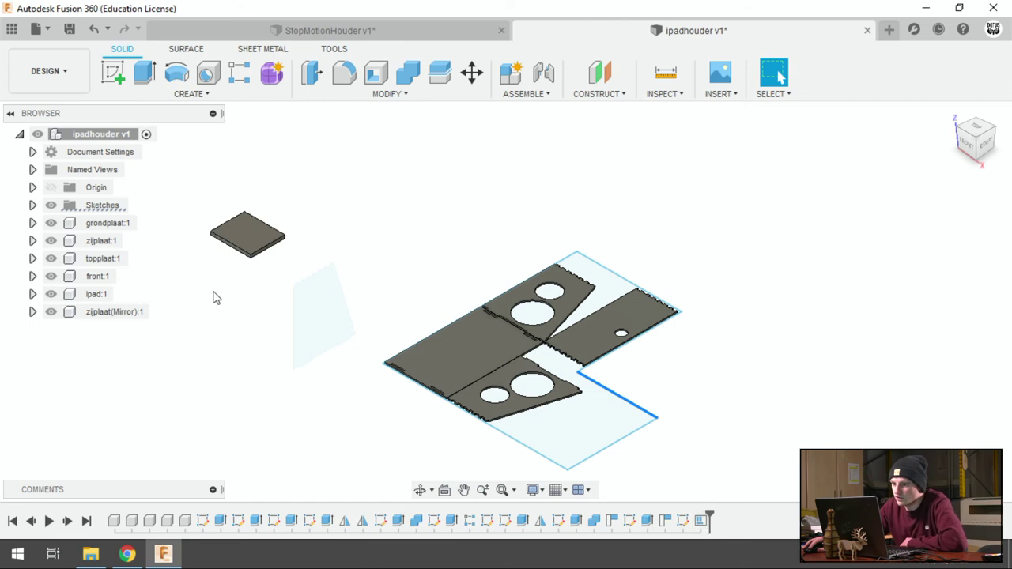
Step: Hide the ipad:1 body and the Sketches folder in the Browser
click(50, 294)
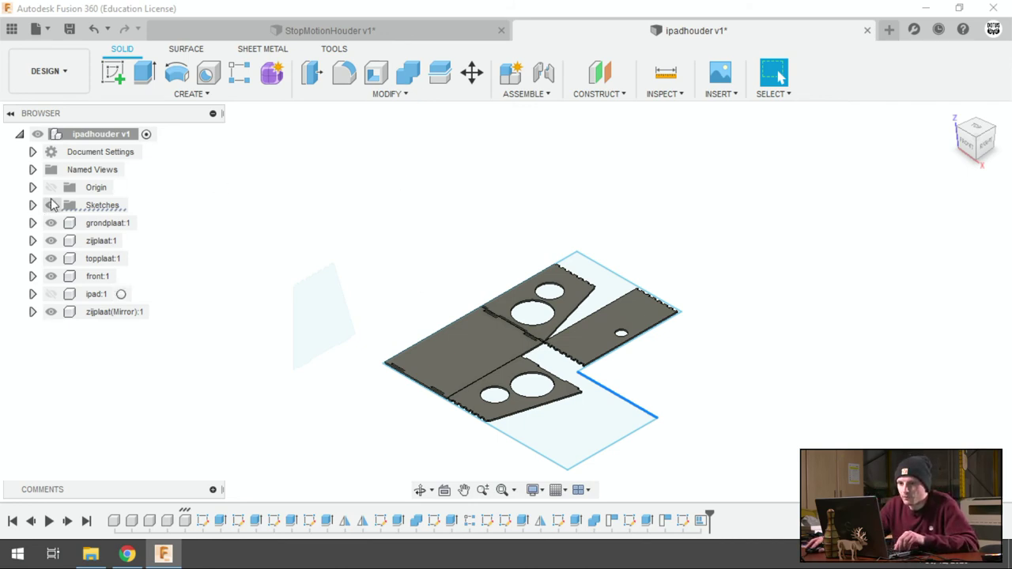
click(51, 205)
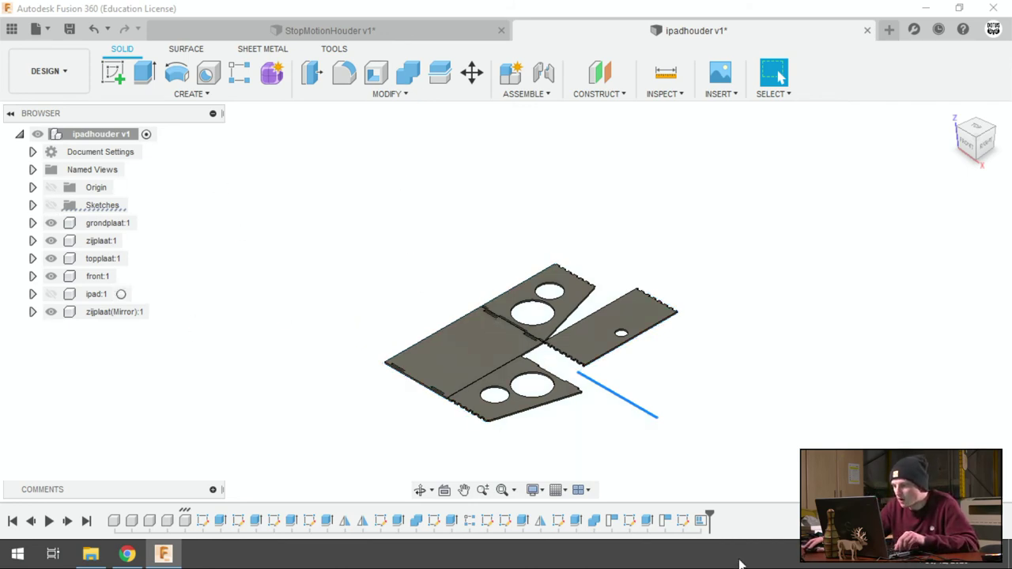
scroll(629, 427, up, 3)
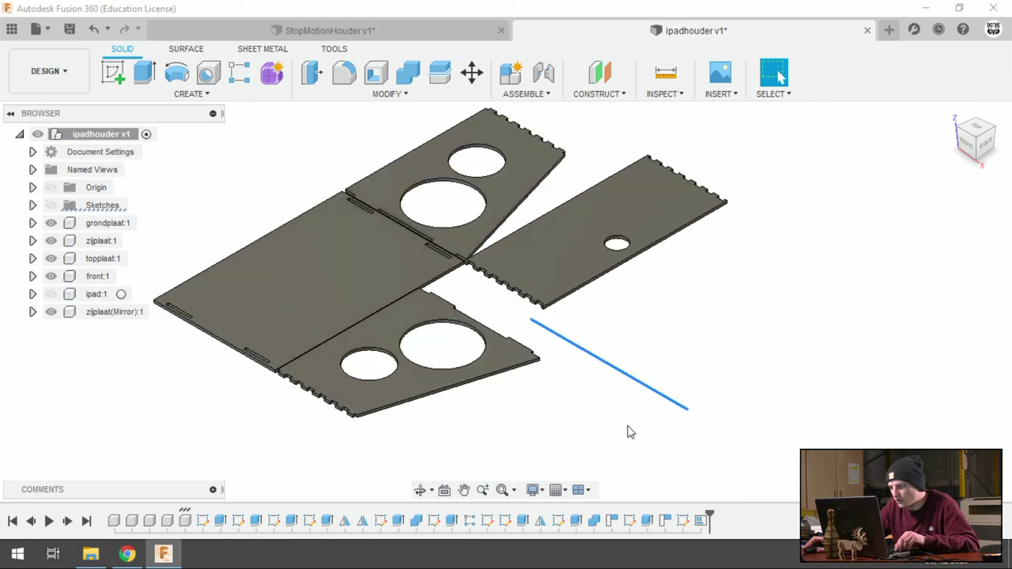
scroll(630, 427, down, 2)
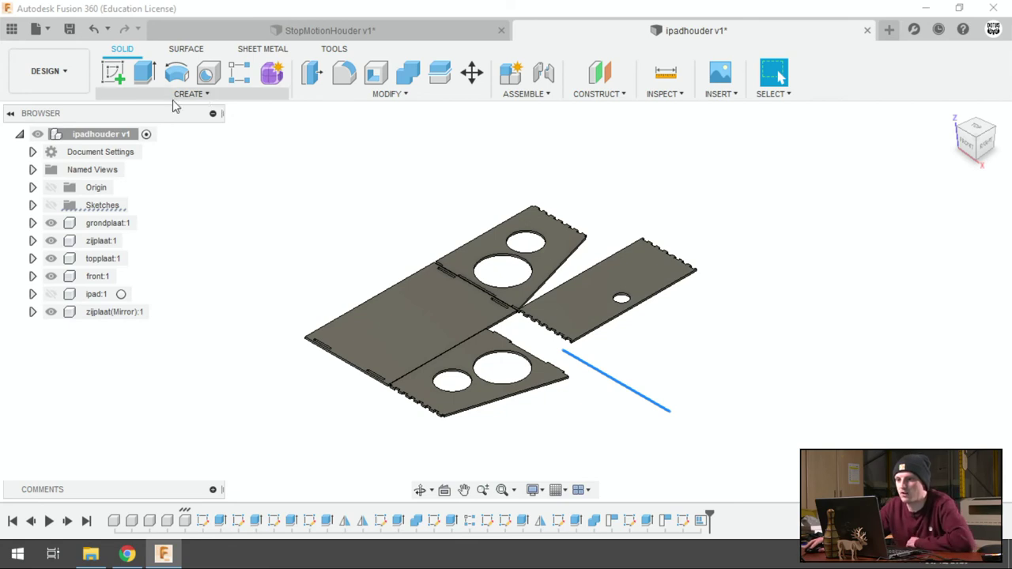
Step: Start a new sketch on the ground plane with the other sketches hidden
click(113, 73)
click(271, 155)
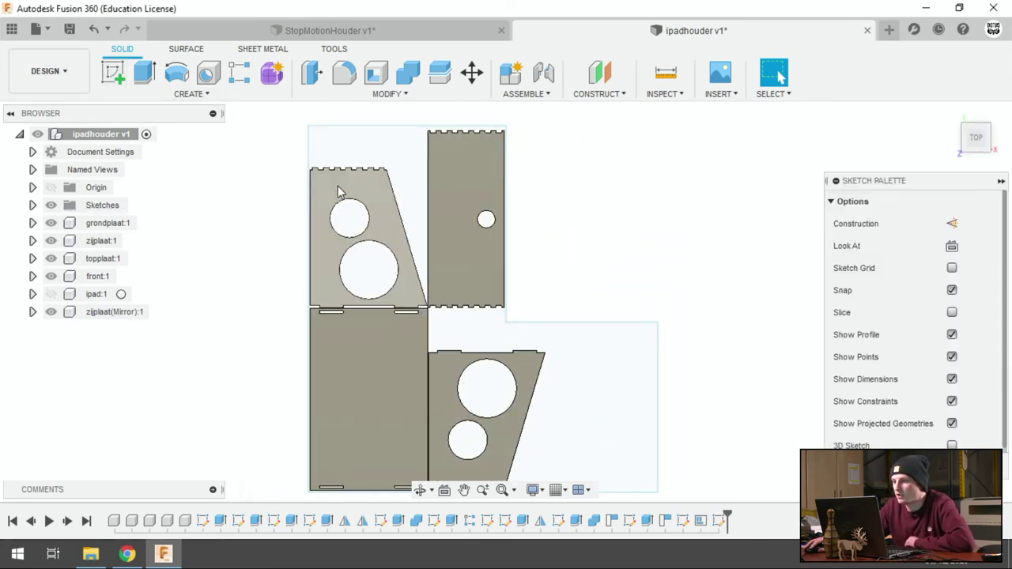
click(51, 206)
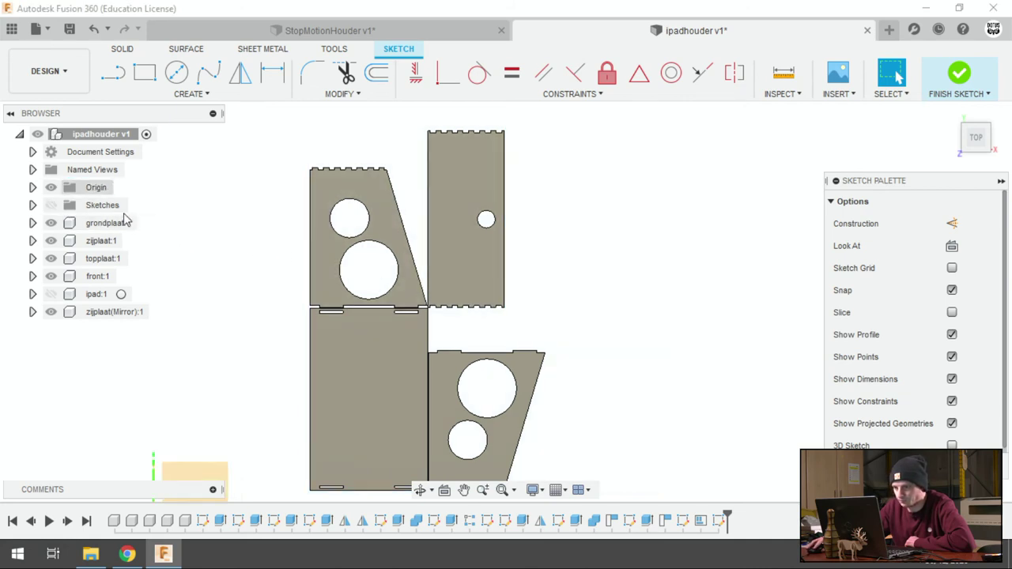
scroll(440, 213, up, 2)
scroll(439, 213, down, 4)
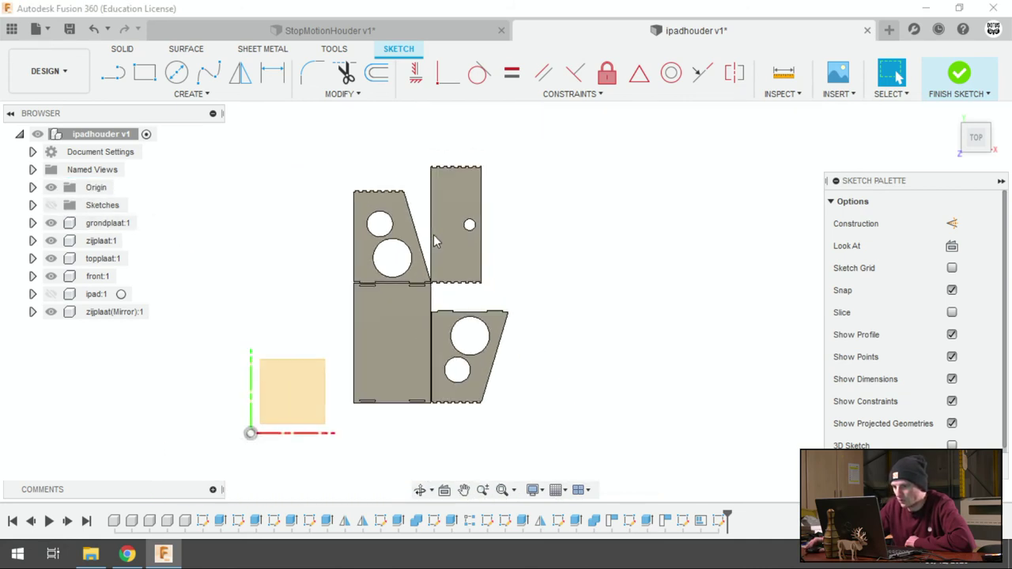
click(324, 369)
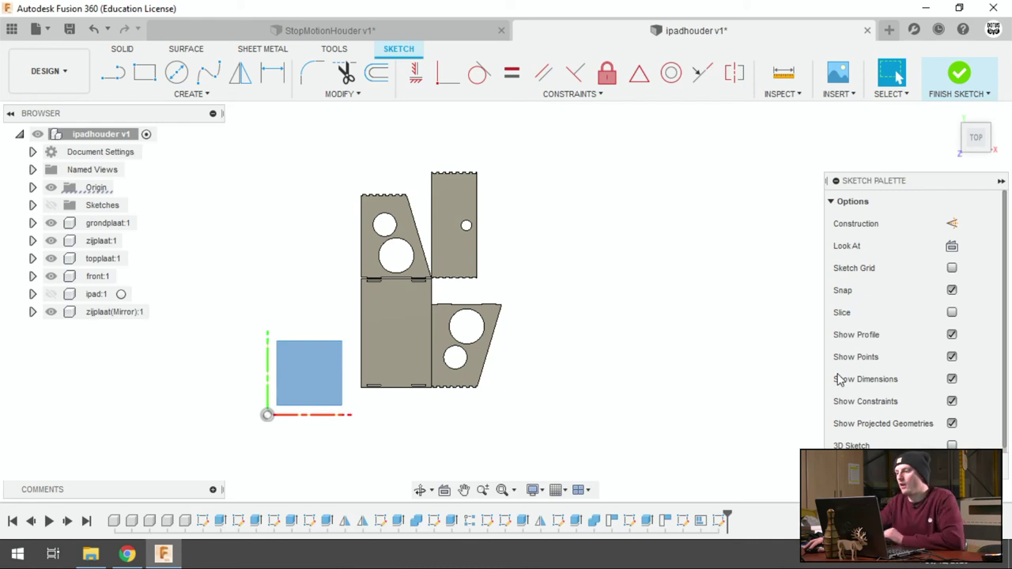
scroll(248, 165, down, 2)
scroll(277, 148, up, 3)
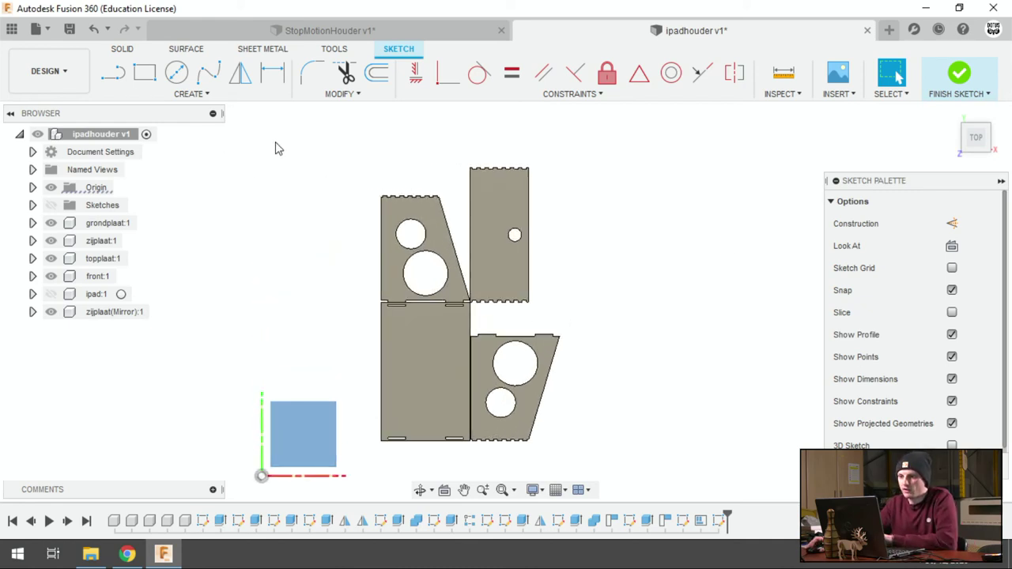
Step: Project the four flat plates into the new sketch
click(250, 99)
mouse_move(142, 356)
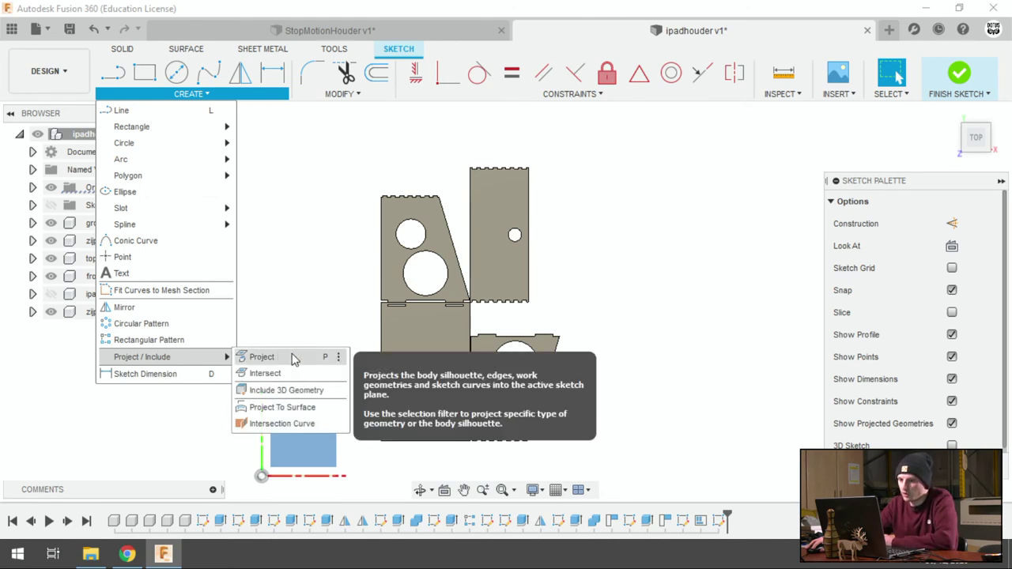
click(293, 358)
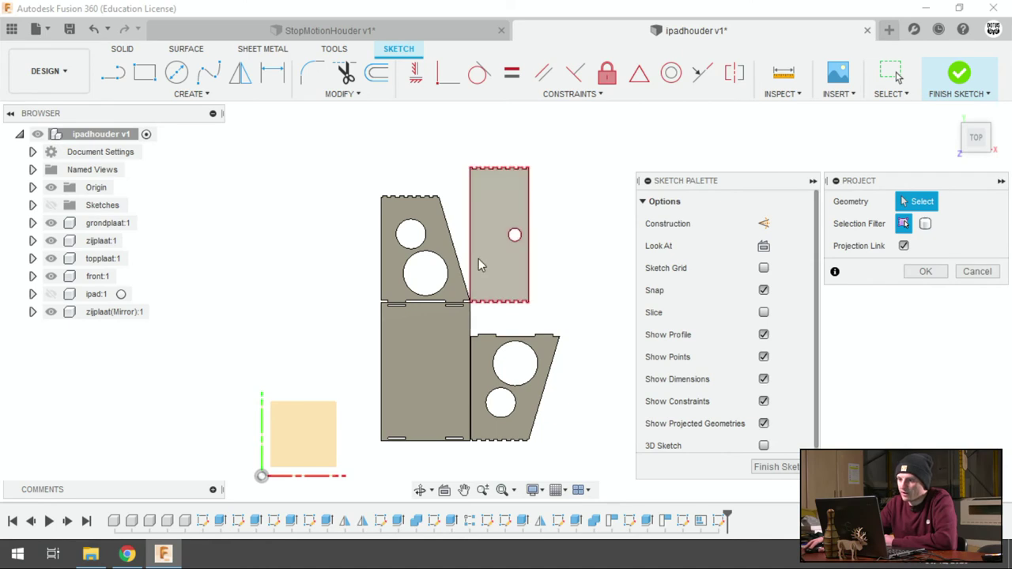
click(440, 252)
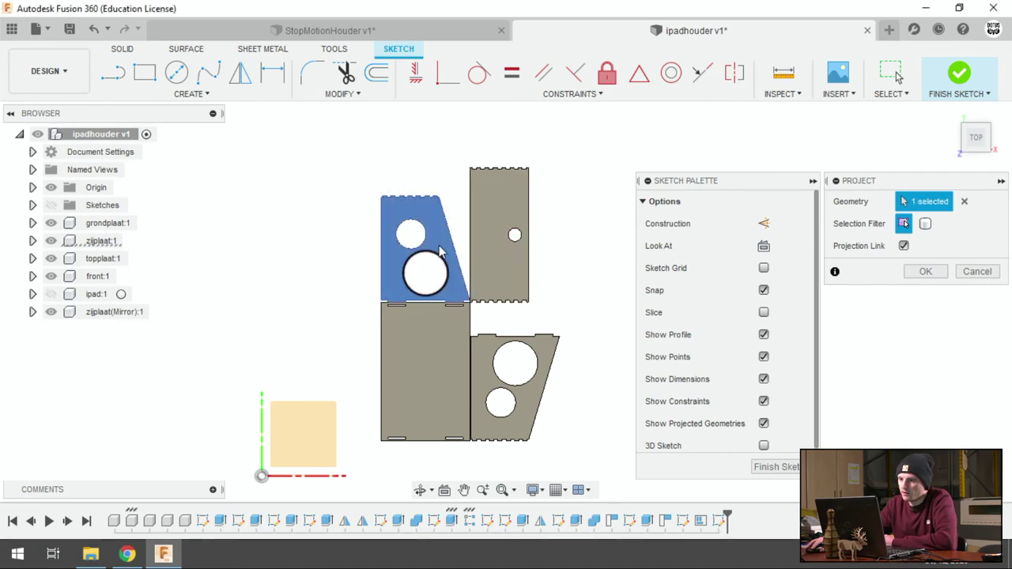
click(486, 210)
click(440, 345)
click(489, 370)
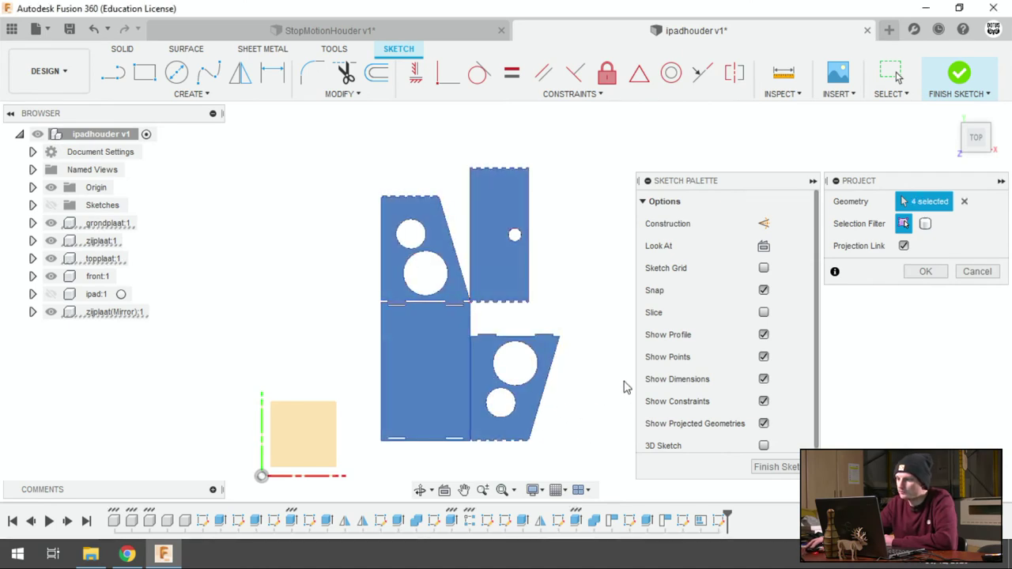
scroll(522, 395, down, 2)
scroll(522, 396, up, 2)
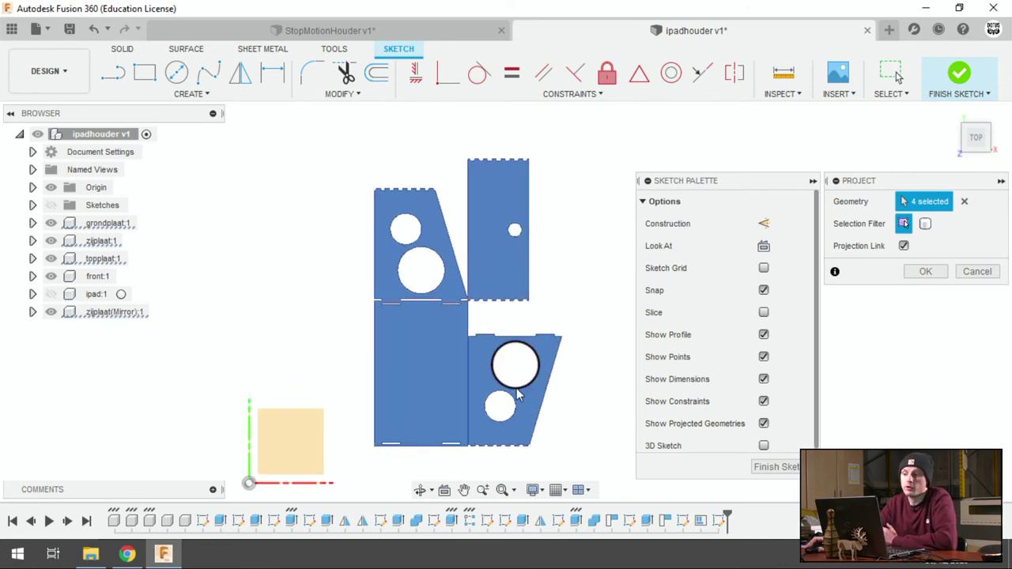
scroll(521, 395, up, 1)
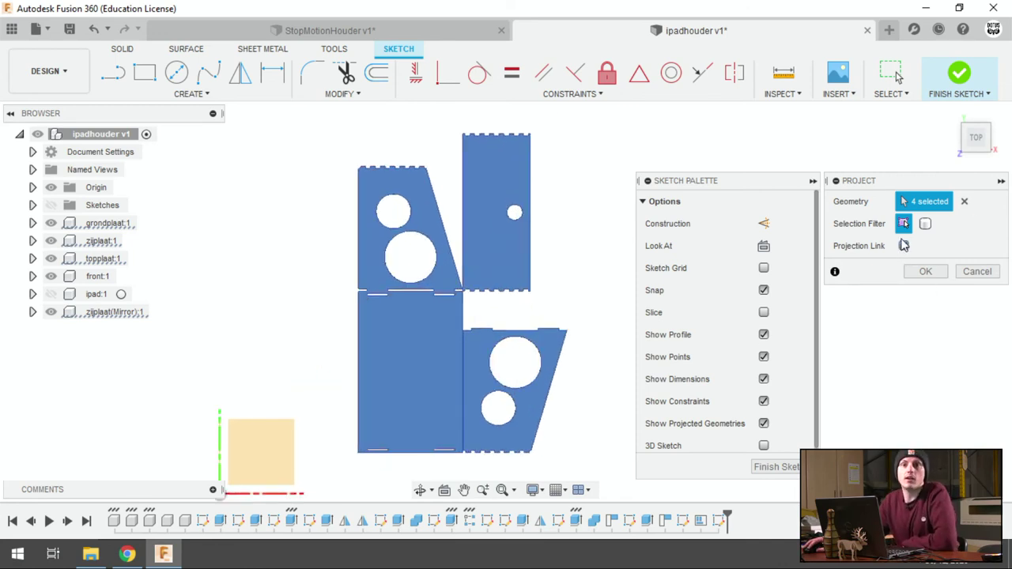
click(923, 272)
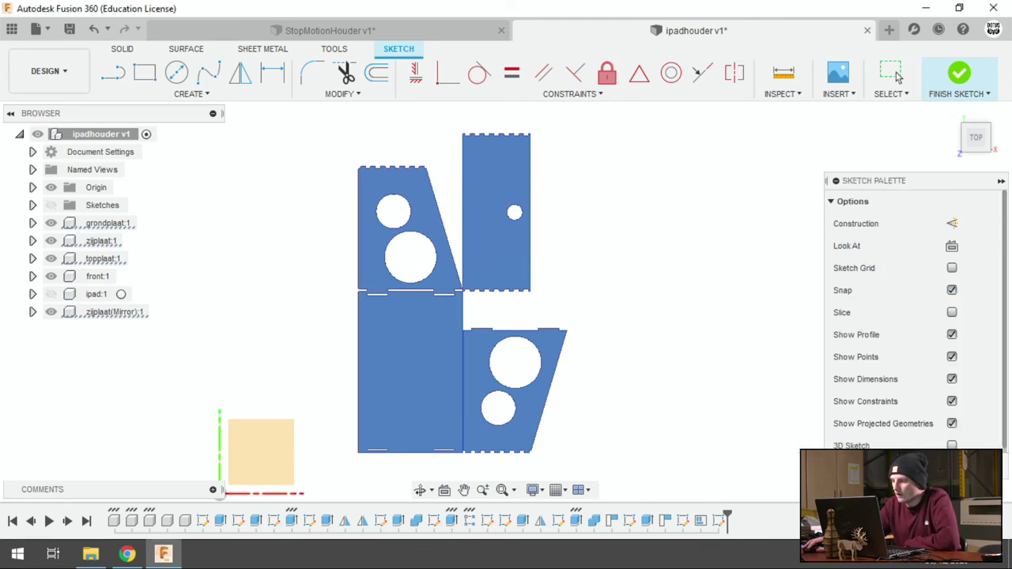
Step: Clear the selection, dismiss the warning, and finish the sketch
click(898, 75)
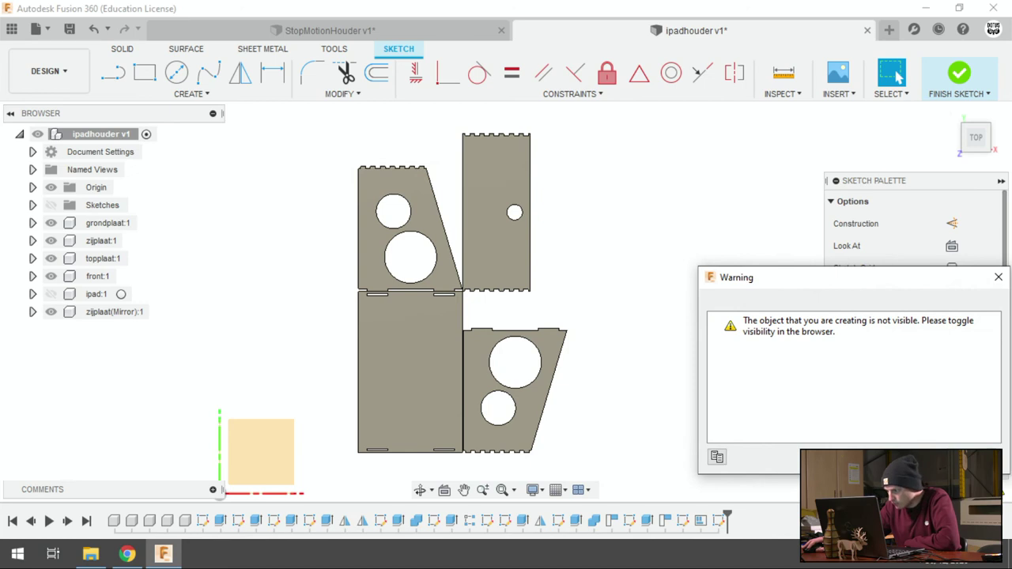
click(964, 459)
click(959, 73)
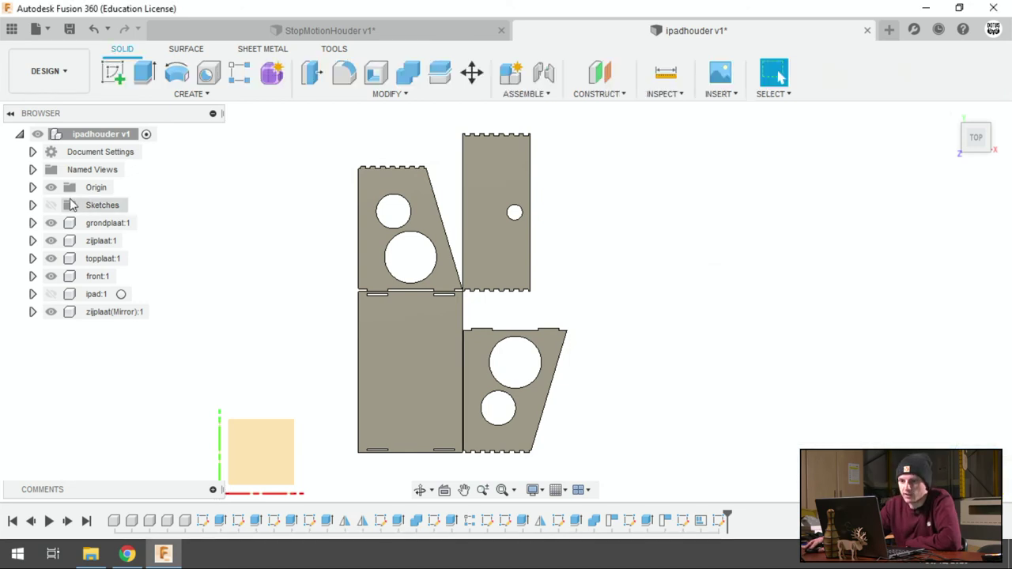
Step: Show the Sketches folder, hide Sketch5, and return to the Home view
click(50, 205)
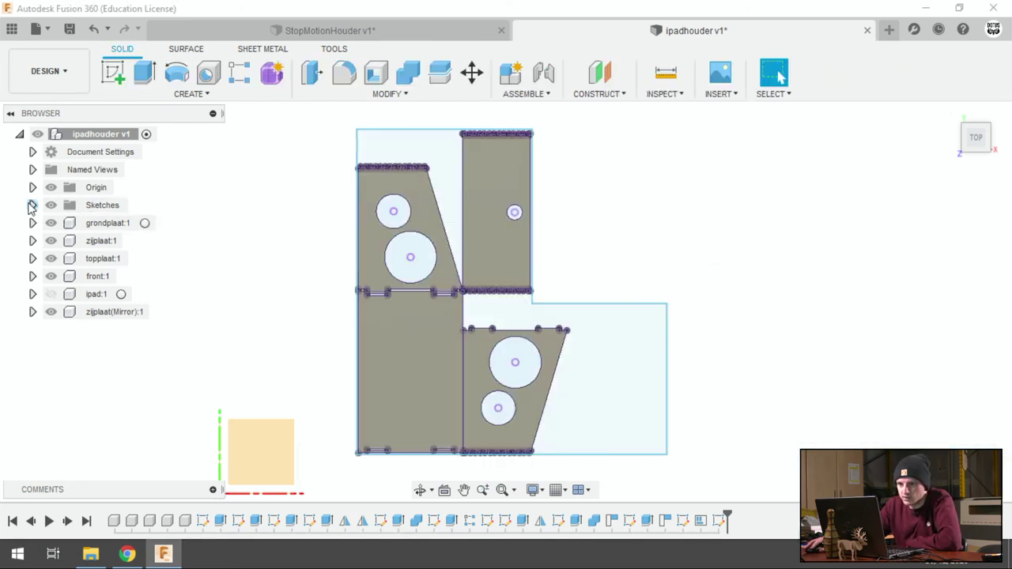
click(31, 206)
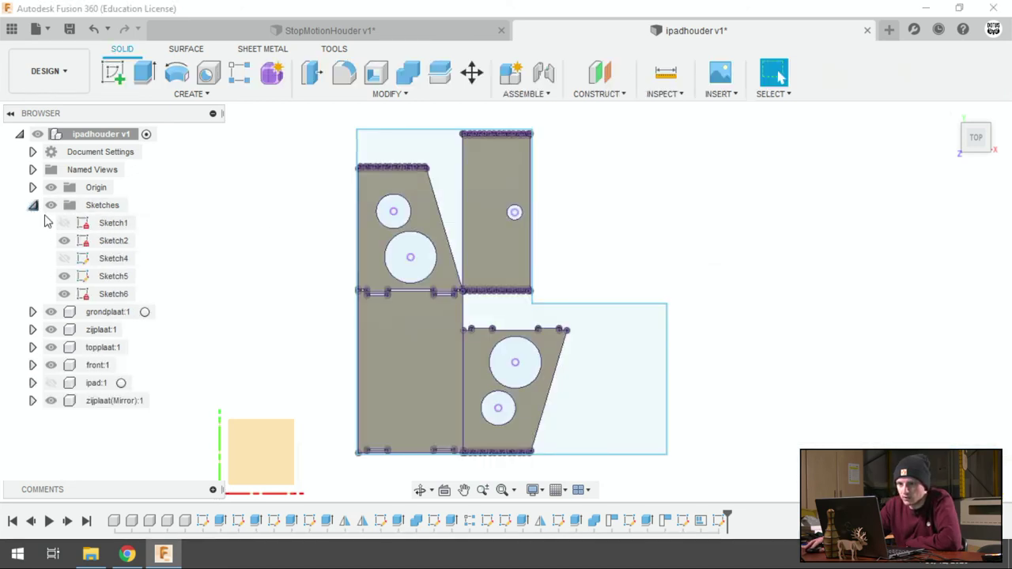
click(64, 276)
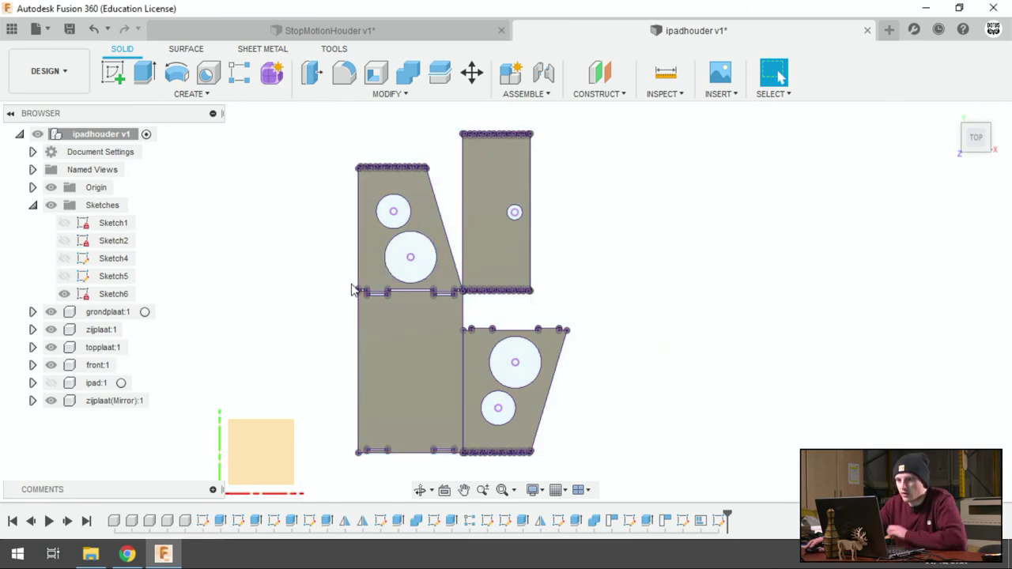
key(F6)
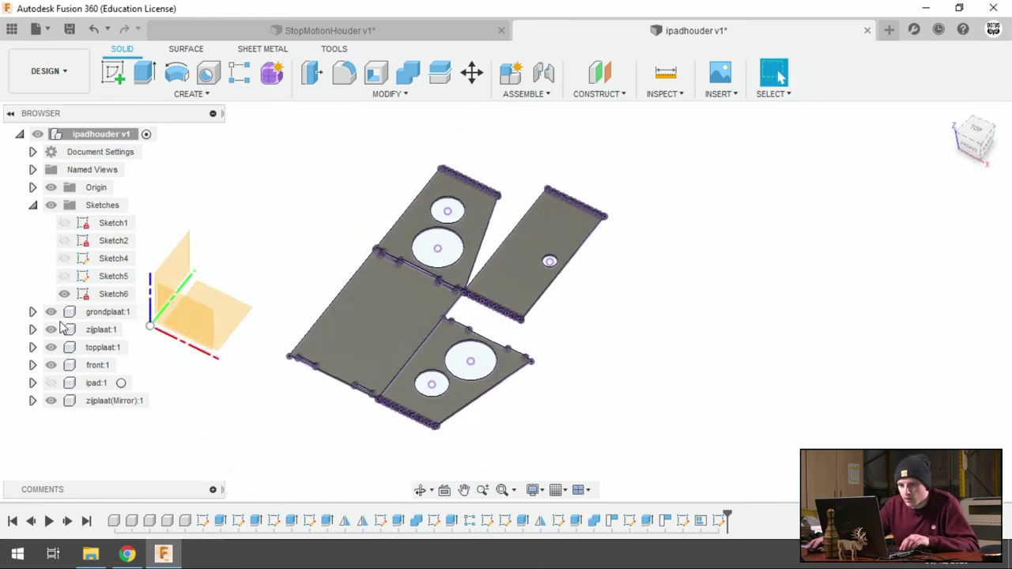
Step: Hide the grondplaat, zijplaat, topplaat and ipad bodies
click(51, 312)
click(50, 328)
click(51, 347)
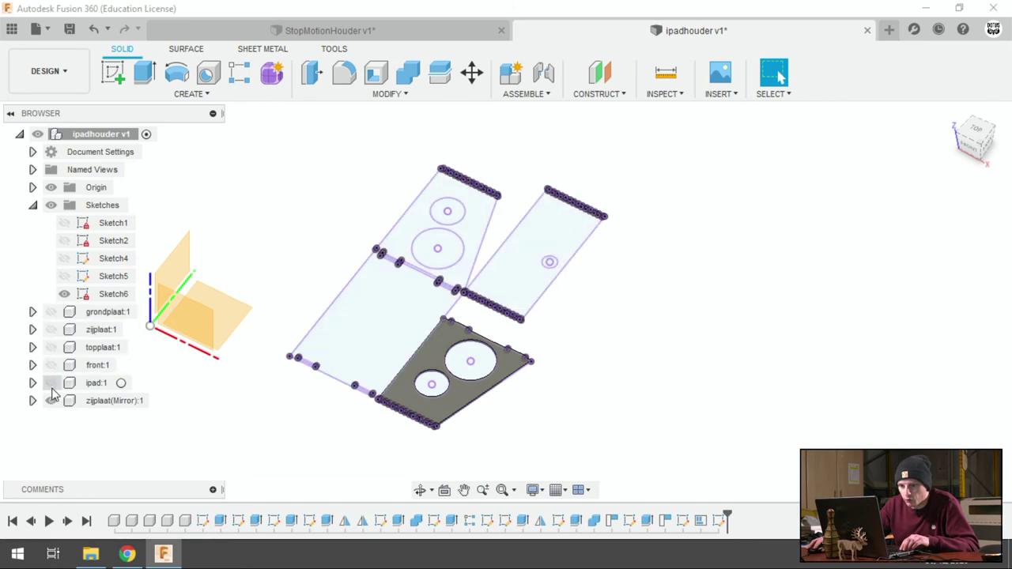
click(50, 383)
scroll(309, 242, down, 2)
scroll(343, 271, up, 3)
scroll(462, 310, up, 3)
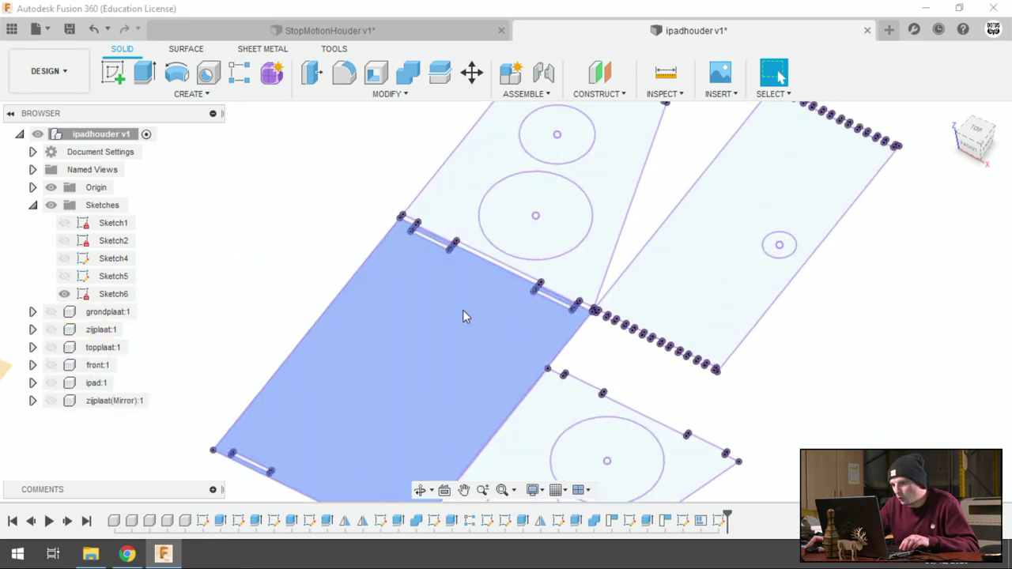
Step: Select the left and right part profiles of Sketch6, then deselect the right one
click(468, 309)
click(669, 298)
scroll(492, 260, up, 1)
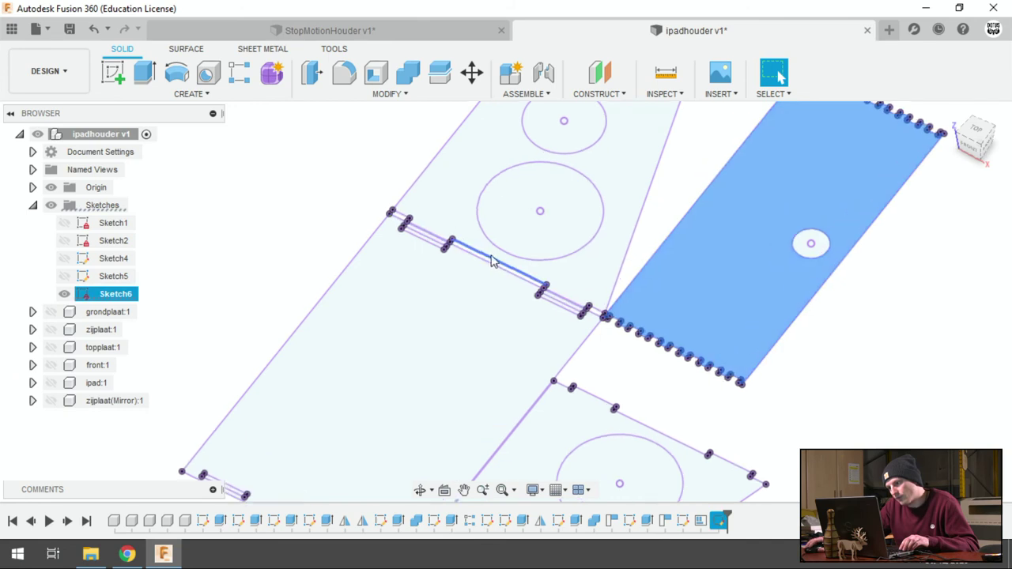
scroll(345, 228, up, 1)
scroll(345, 229, down, 3)
scroll(332, 227, down, 1)
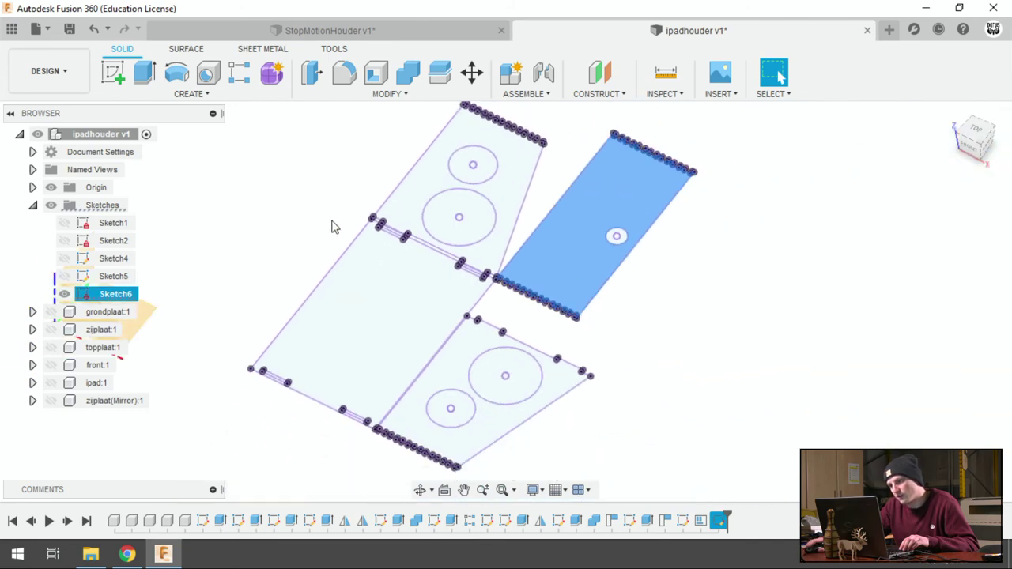
click(332, 227)
scroll(469, 279, up, 2)
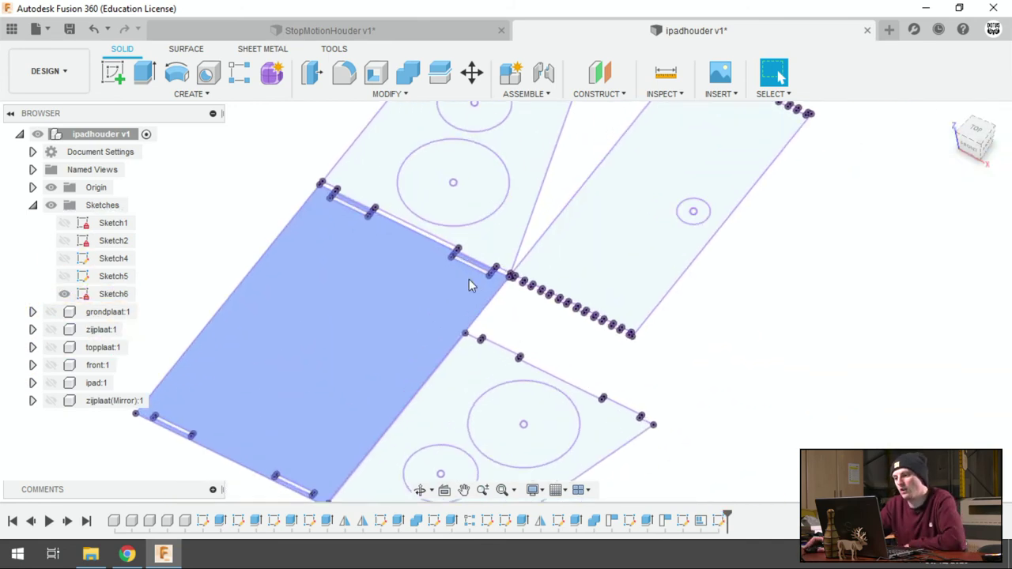
Step: Rename Sketch6 to 'laser'
double_click(125, 296)
text(laser)
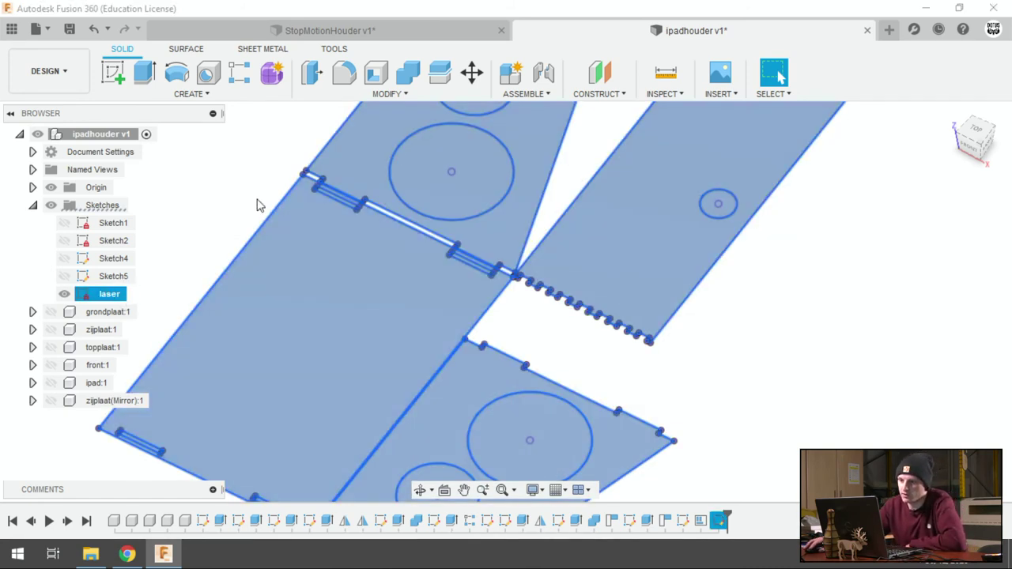
click(255, 205)
click(98, 296)
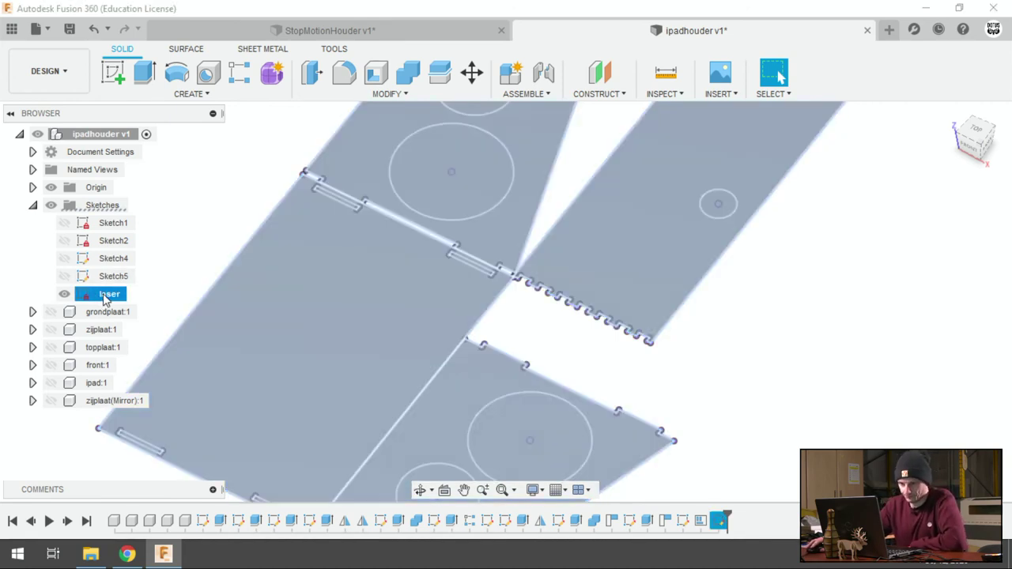
Step: Save the laser sketch as DXF file 'ipad' on the desktop
right_click(106, 300)
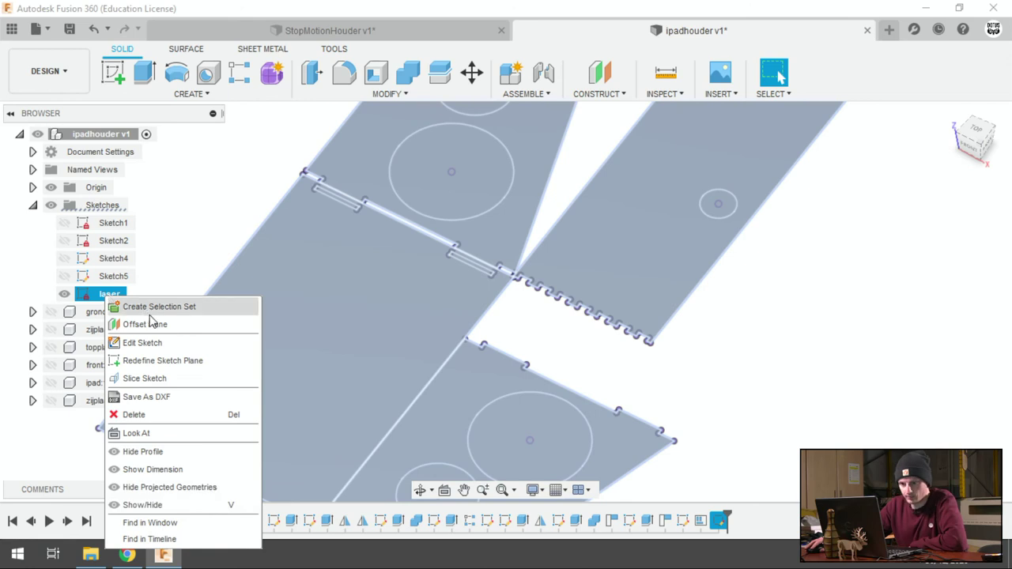
click(184, 399)
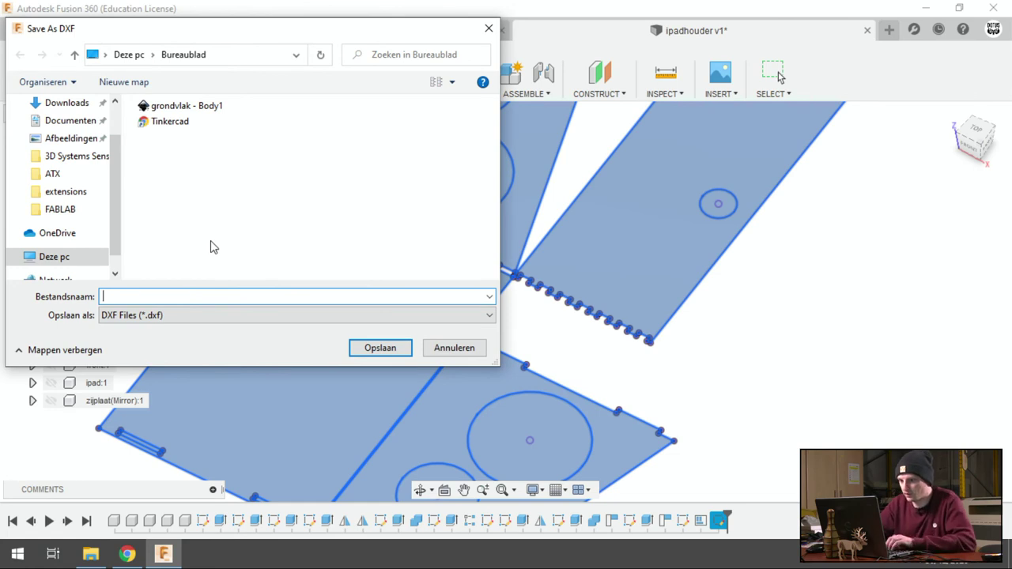
text(ipad)
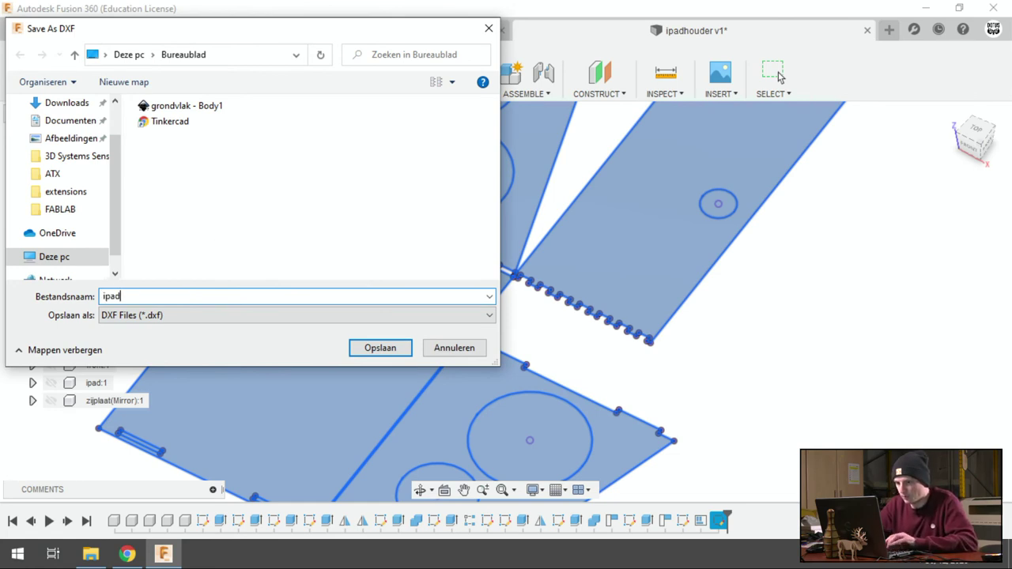
text(.xf)
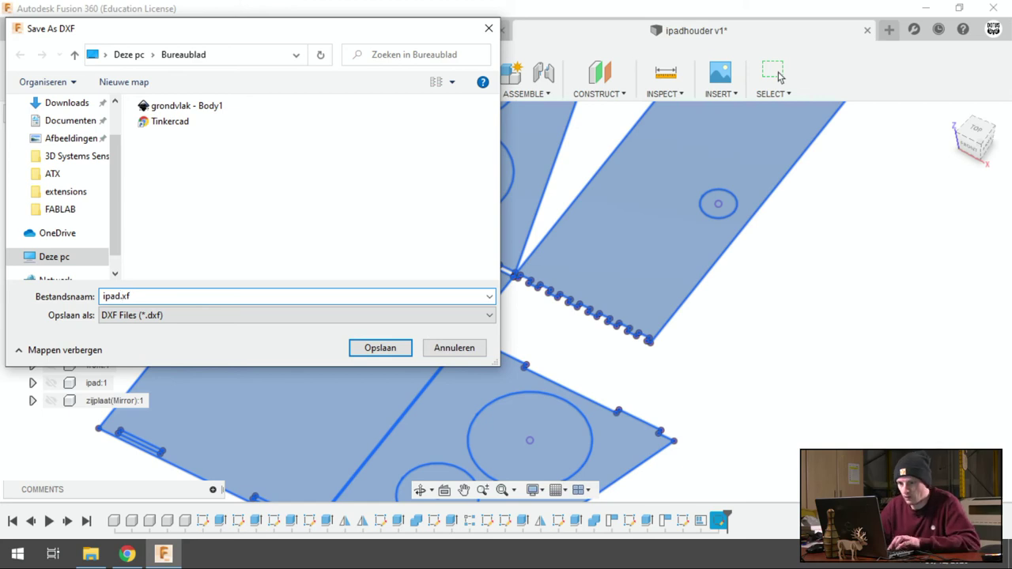
text(d)
click(387, 348)
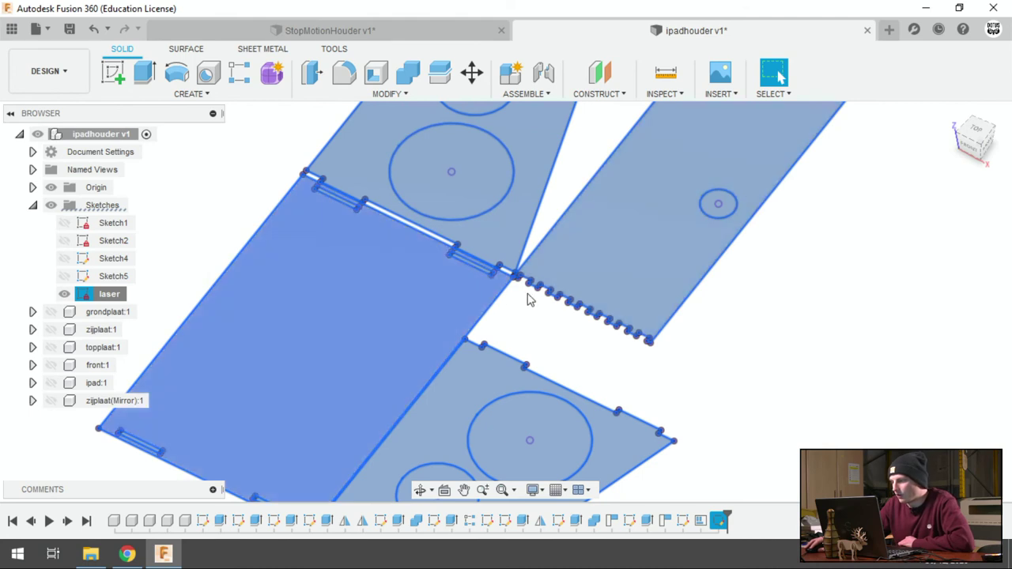
click(1009, 554)
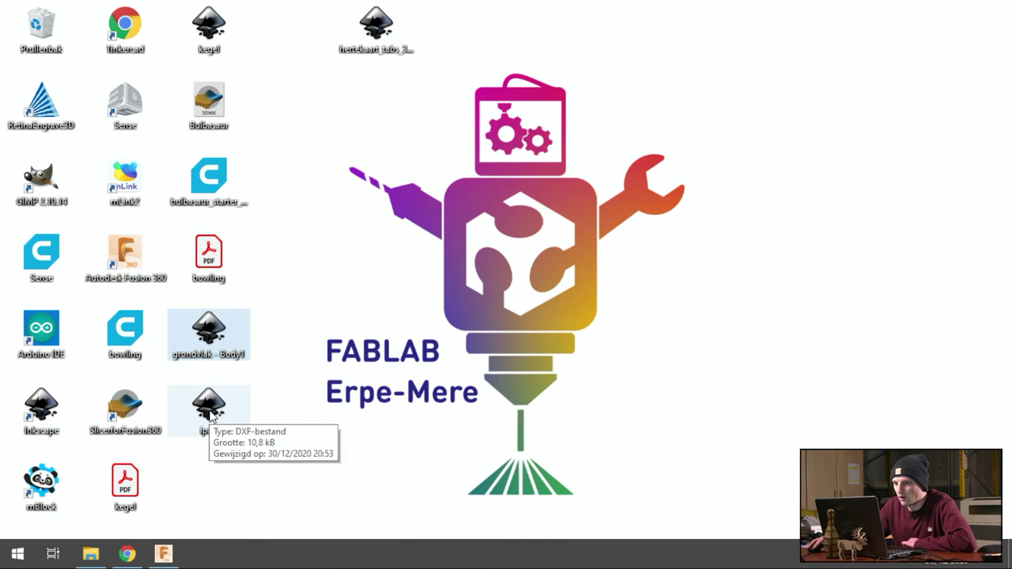
Step: Open ipad.dxf from the desktop in Inkscape with manual scale factor 1.0
click(210, 416)
double_click(210, 417)
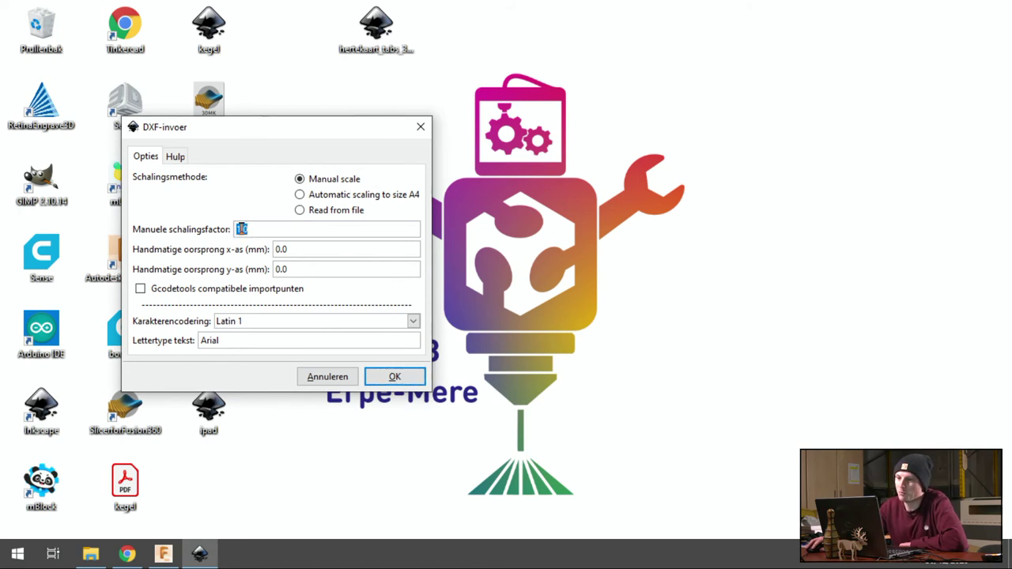
click(393, 378)
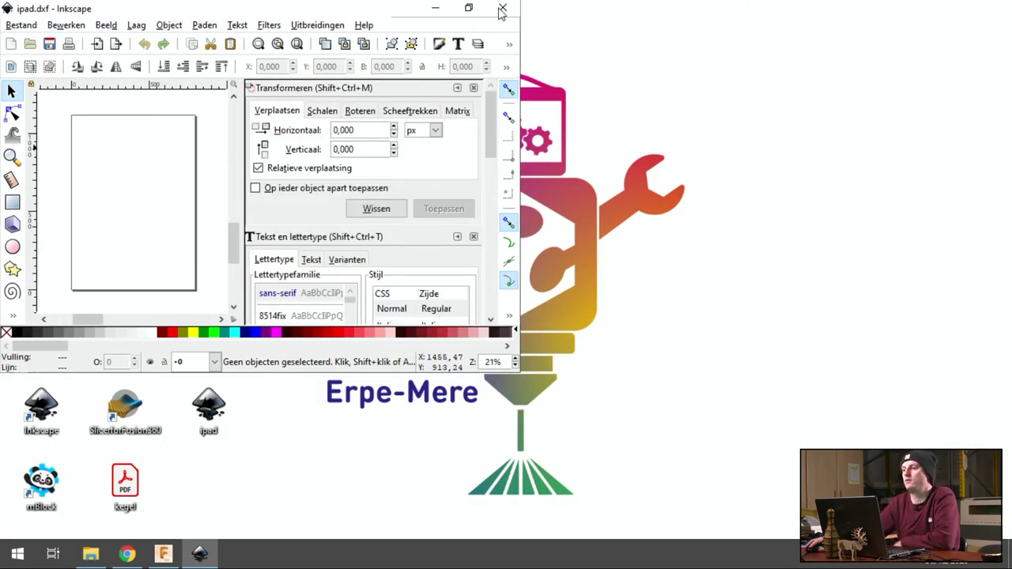
click(469, 9)
click(472, 12)
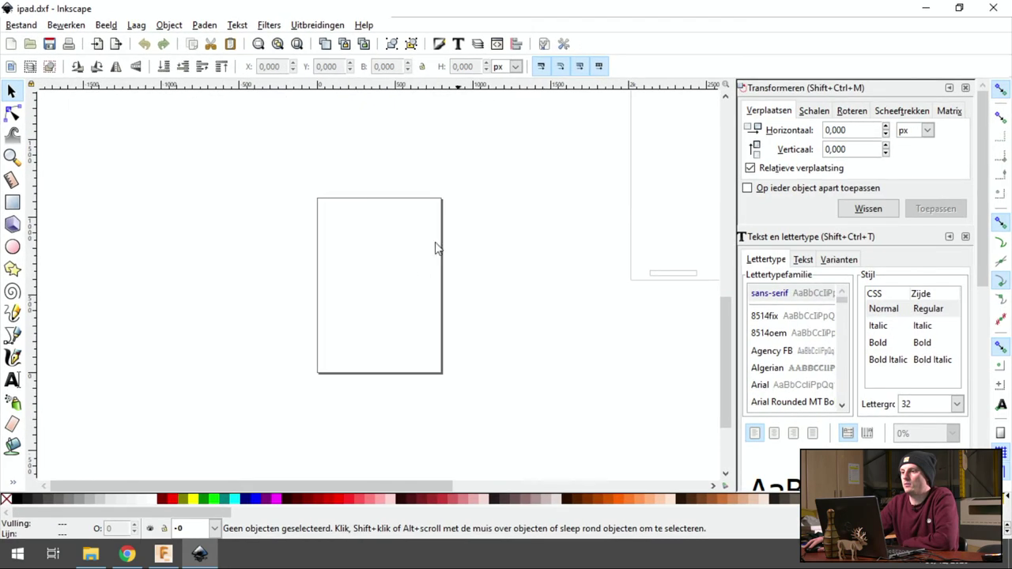
middle_drag(574, 256, 283, 359)
middle_drag(407, 332, 311, 349)
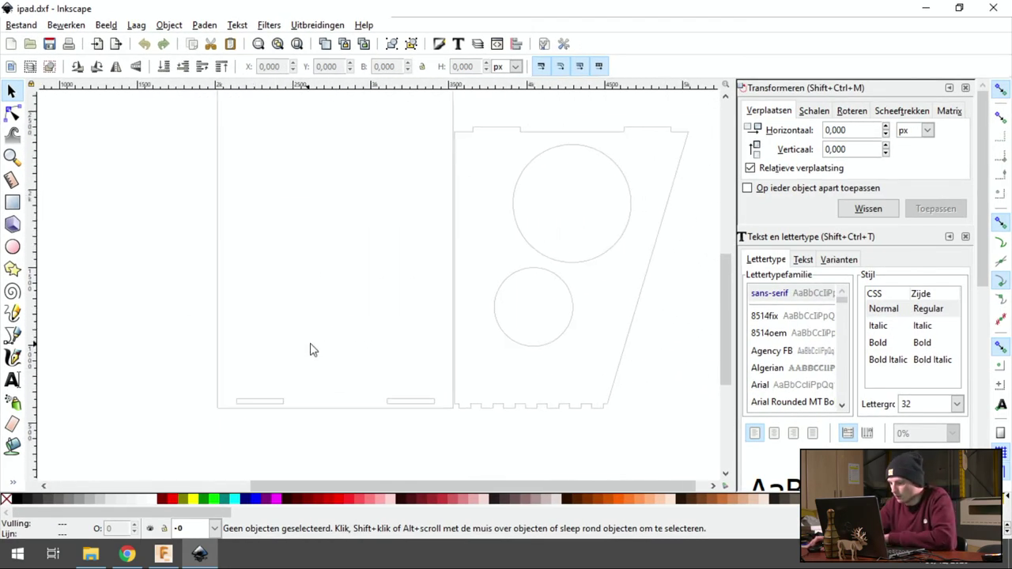
ctrl+scroll(390, 350, down, 2)
ctrl+scroll(300, 356, down, 2)
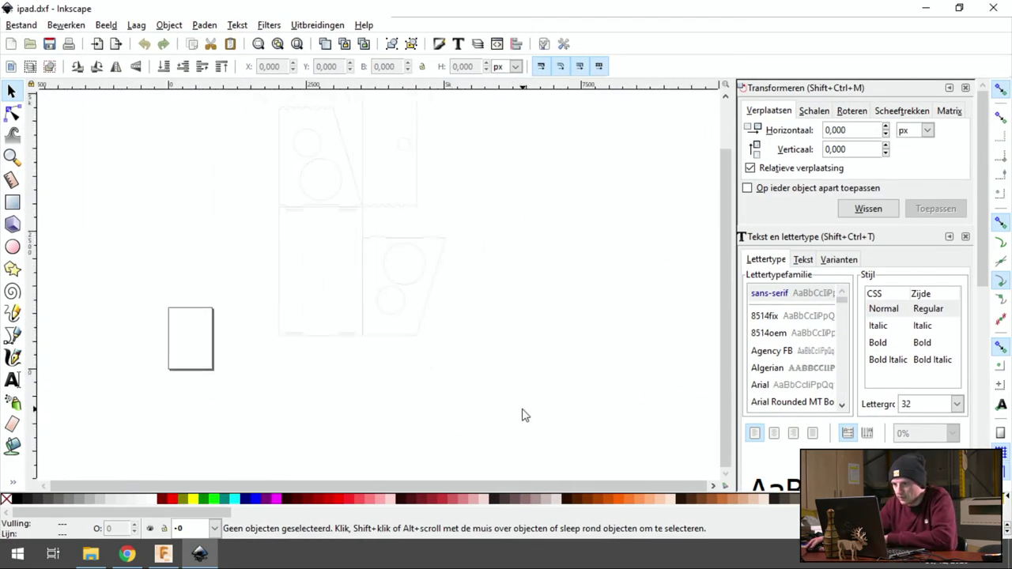
ctrl+scroll(522, 414, down, 1)
mouse_move(547, 427)
mouse_down()
mouse_move(460, 358)
mouse_move(235, 99)
mouse_up()
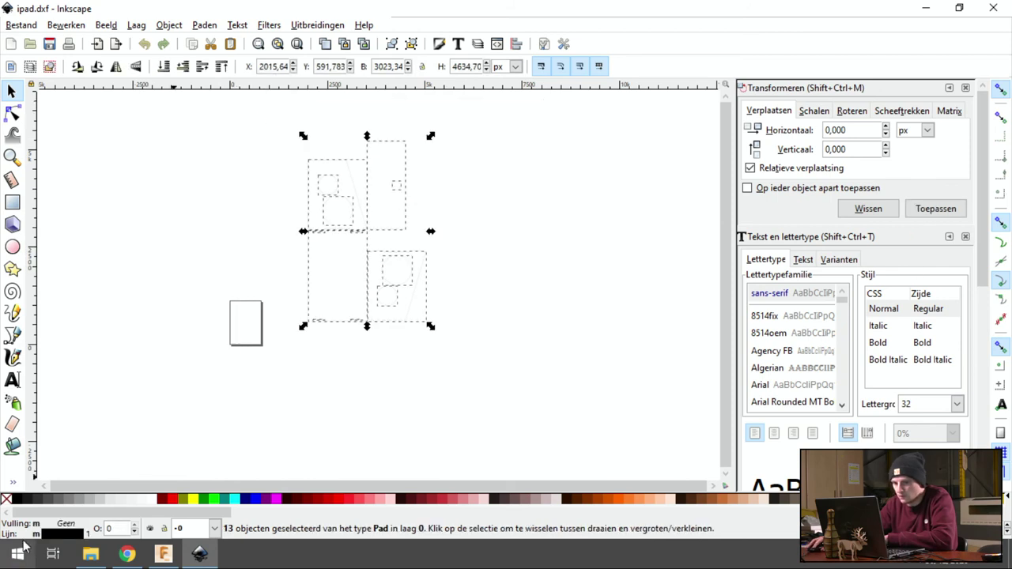
click(48, 536)
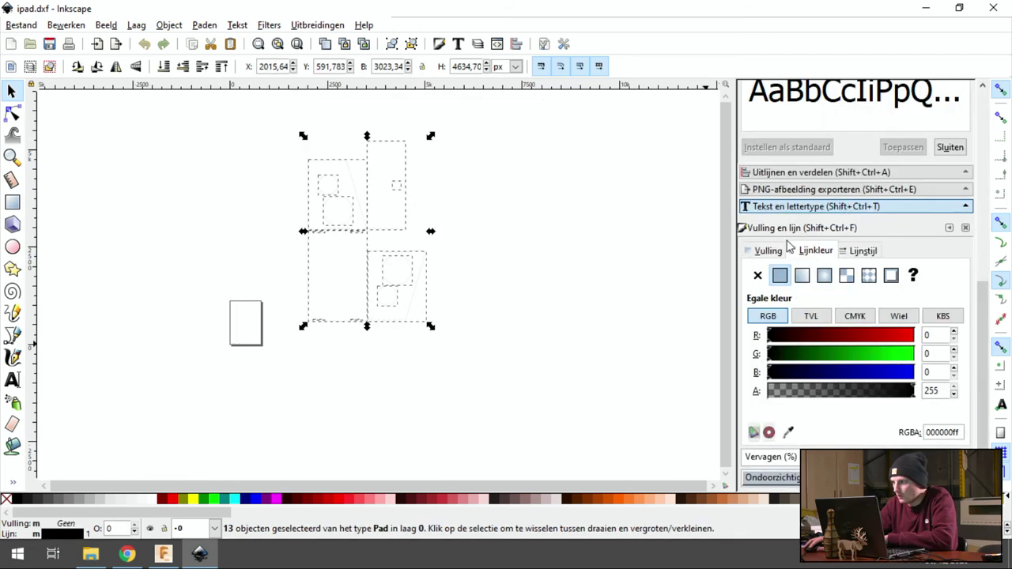
click(864, 251)
click(869, 268)
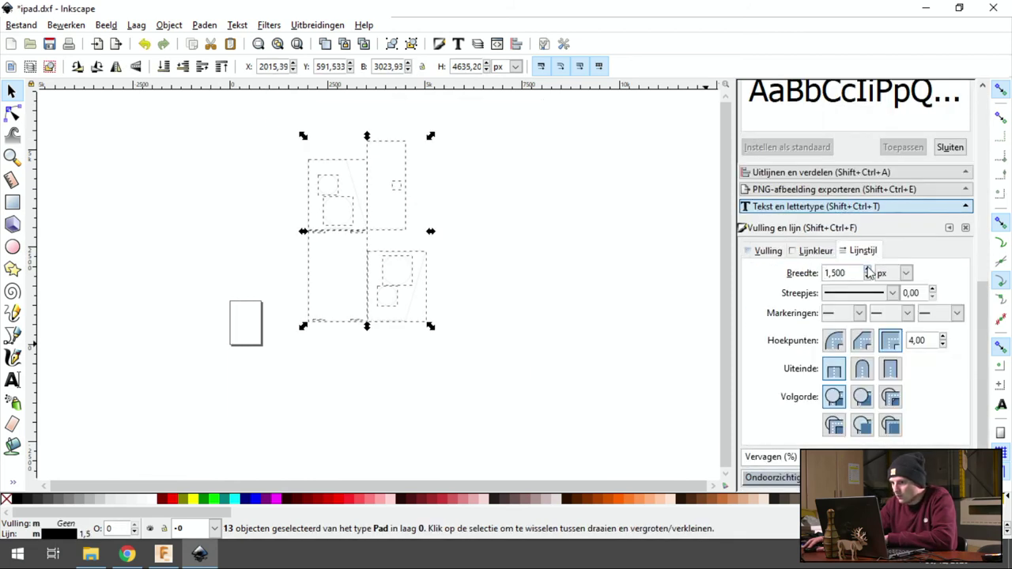
click(869, 270)
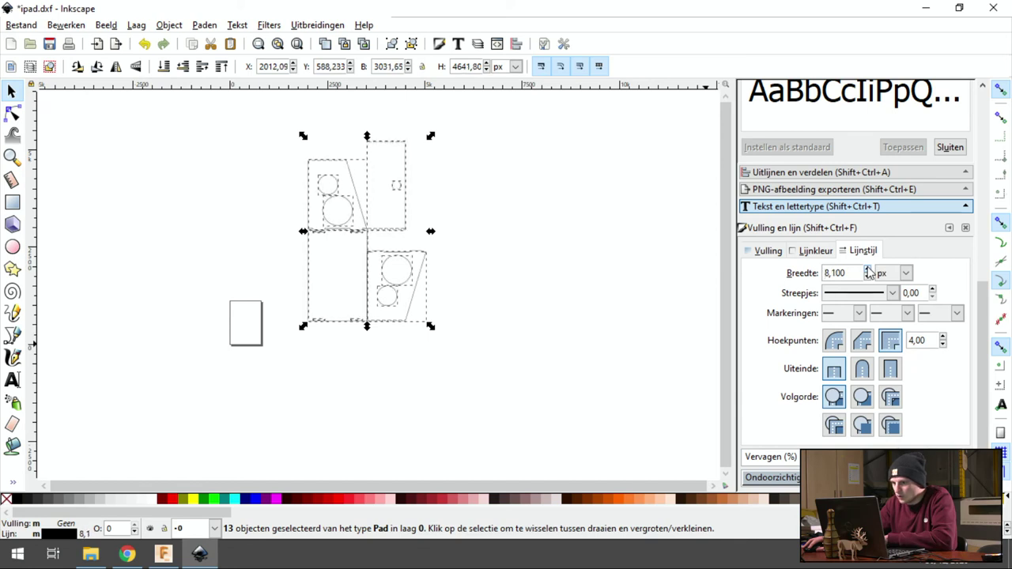
click(571, 261)
ctrl+scroll(545, 253, up, 2)
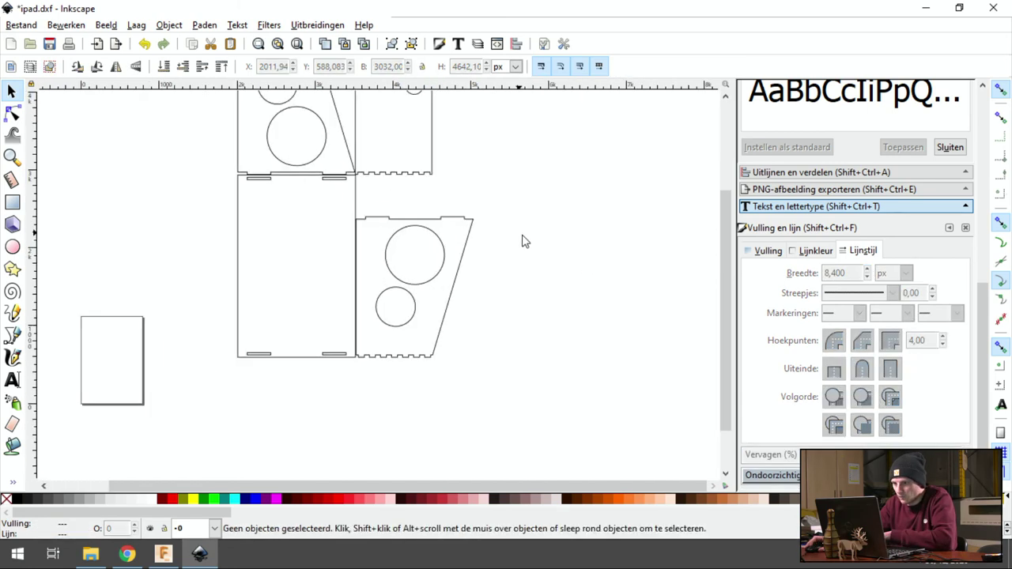
middle_drag(581, 343, 584, 356)
middle_drag(597, 298, 578, 309)
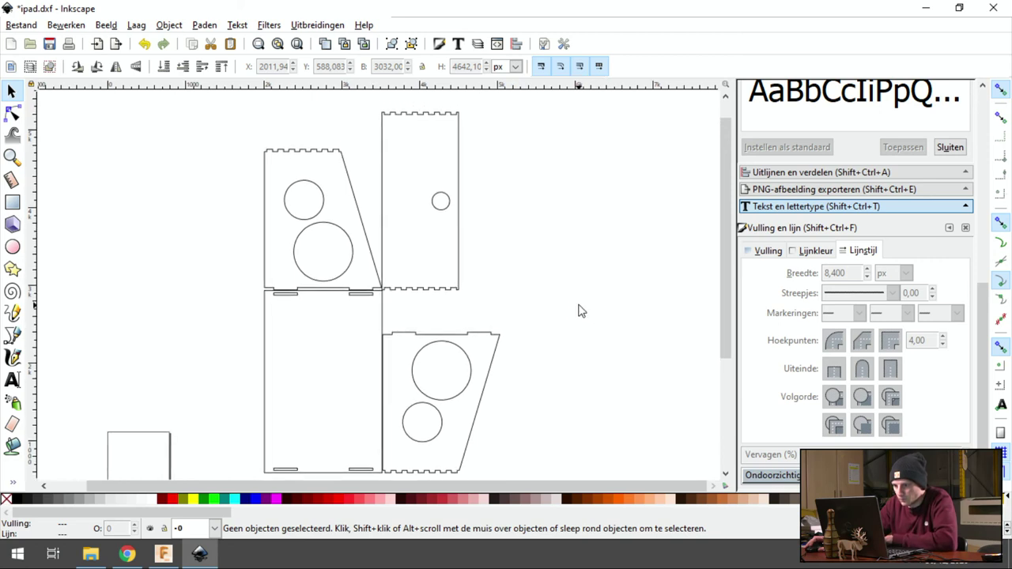
ctrl+scroll(411, 262, up, 2)
ctrl+scroll(400, 263, down, 2)
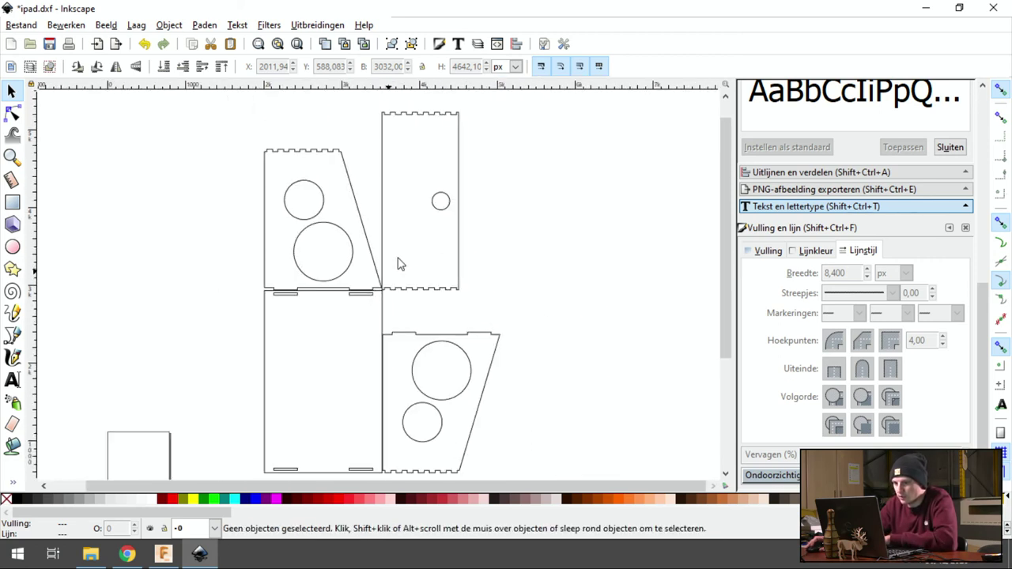
ctrl+scroll(386, 264, up, 2)
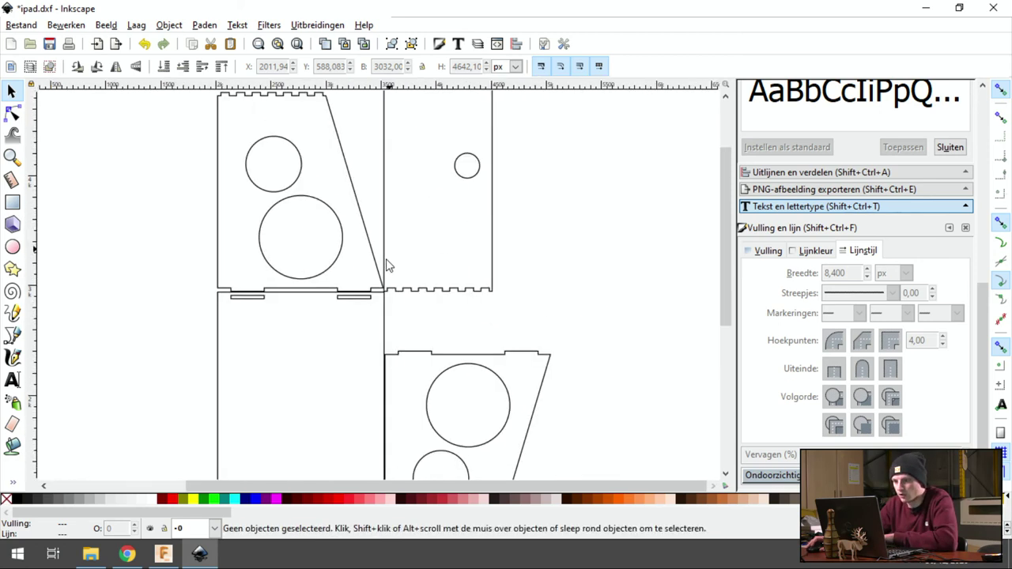
ctrl+scroll(385, 266, up, 1)
middle_drag(443, 283, 410, 322)
ctrl+scroll(410, 322, down, 1)
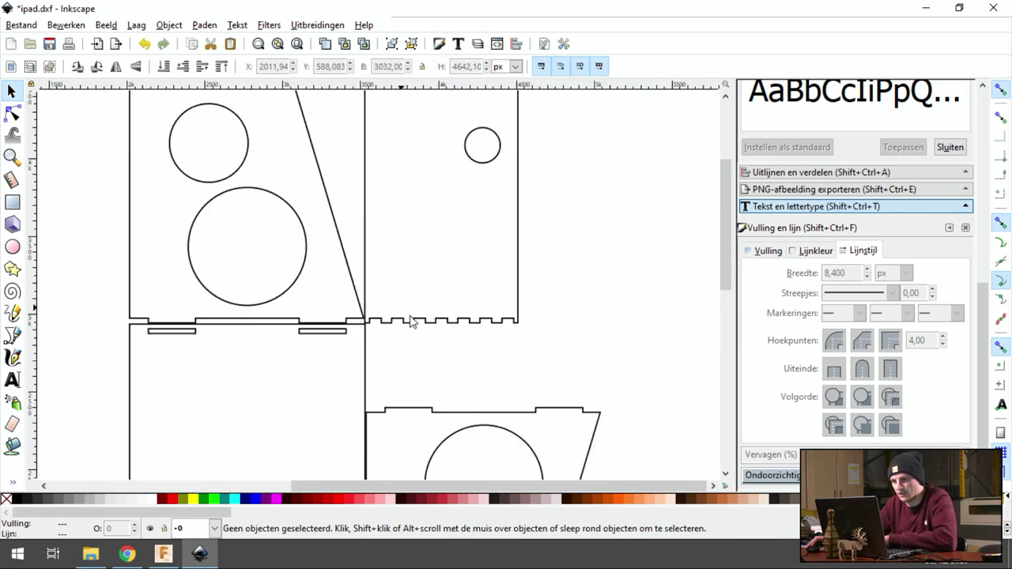
ctrl+scroll(410, 322, down, 1)
scroll(434, 356, down, 2)
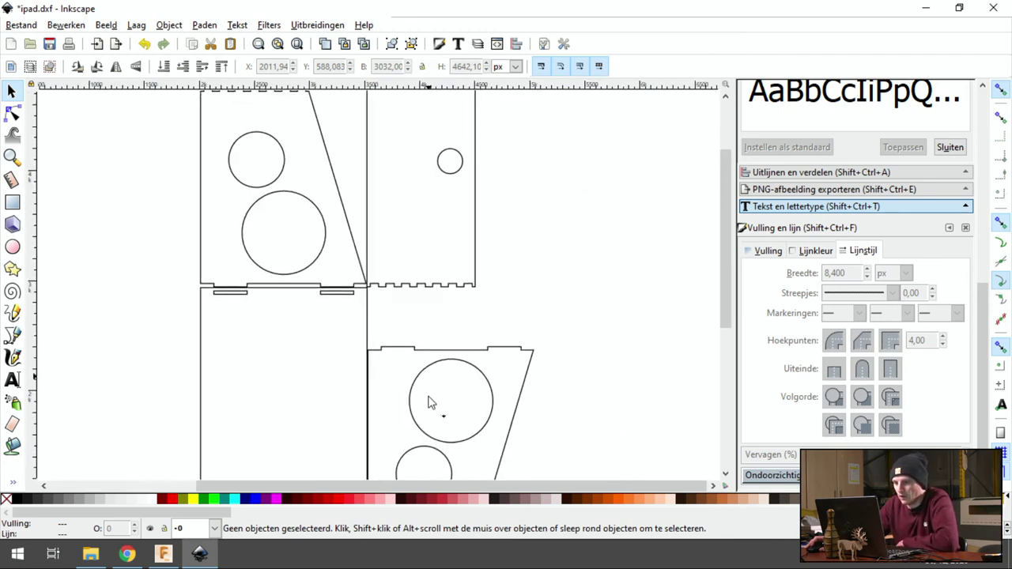
Step: Return to the Fusion 360 design, view from Top, and roll the timeline back before the laser layout
click(164, 554)
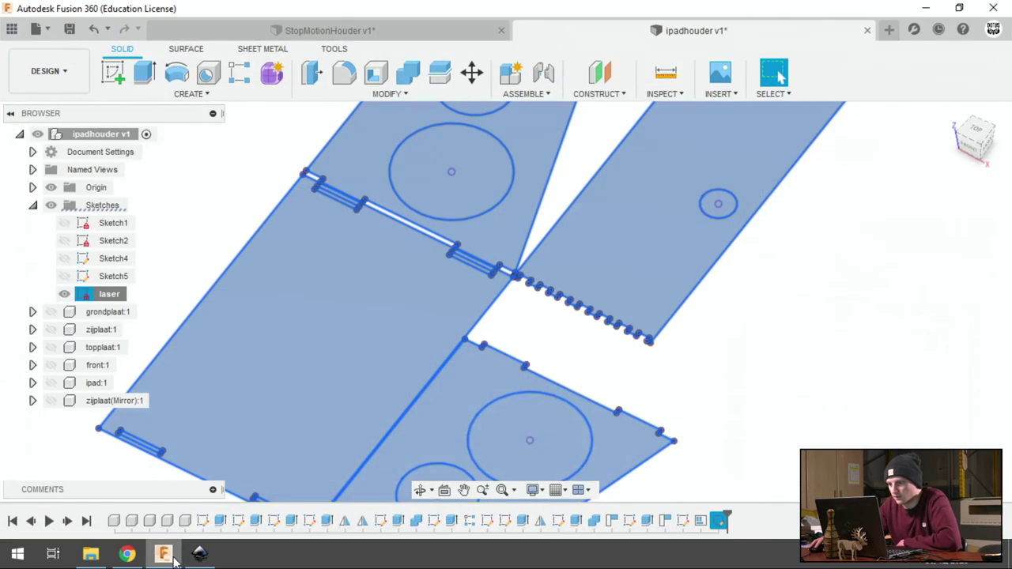
click(591, 362)
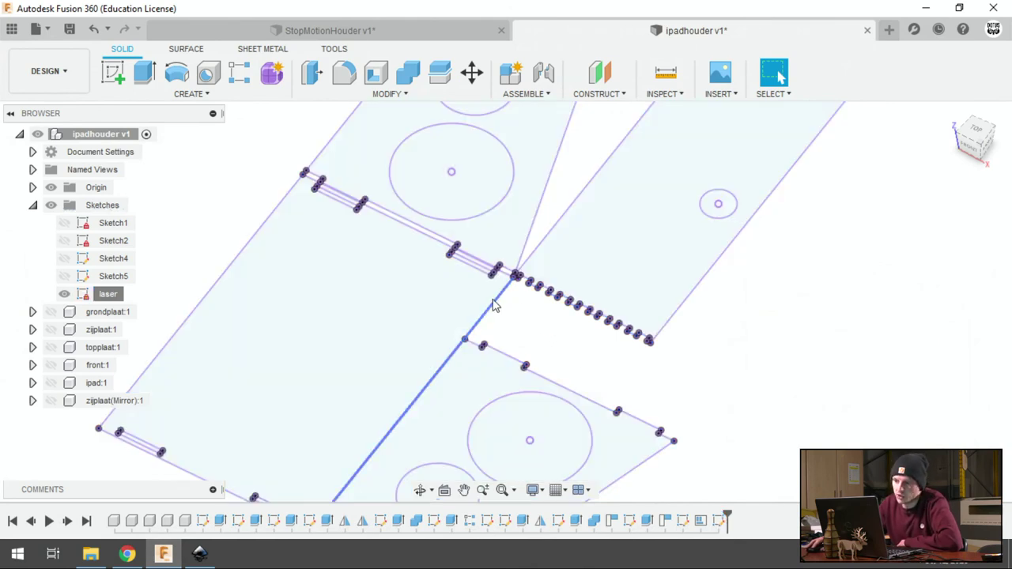
click(978, 130)
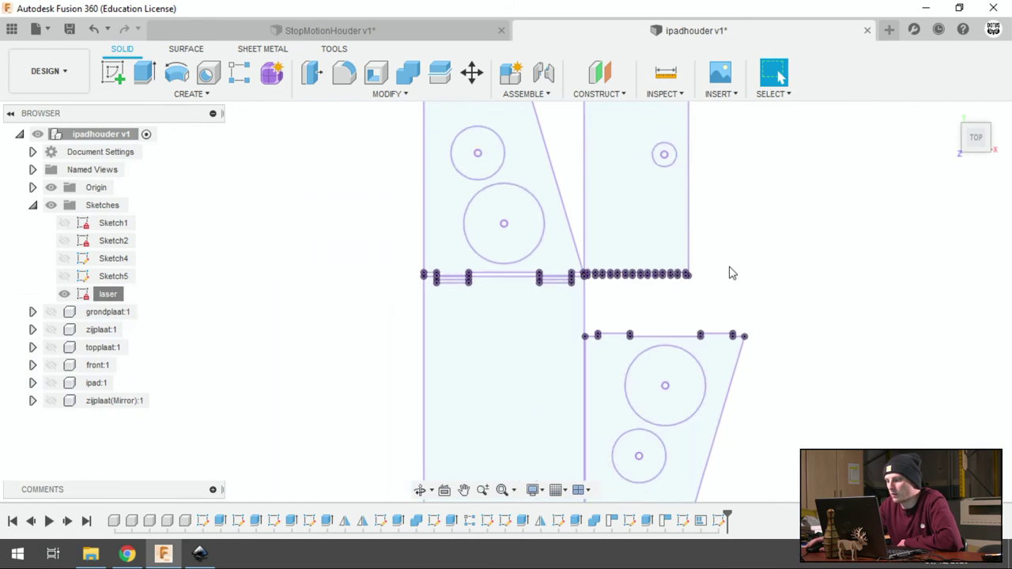
drag(726, 519, 693, 520)
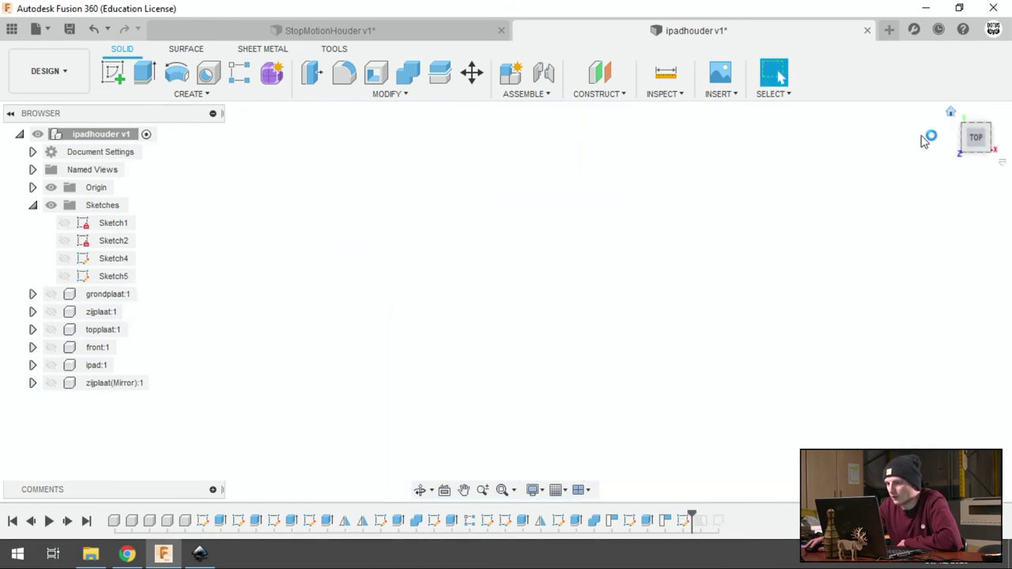
Step: Show all six plate bodies, return to the Home view, and hide the Origin
click(51, 294)
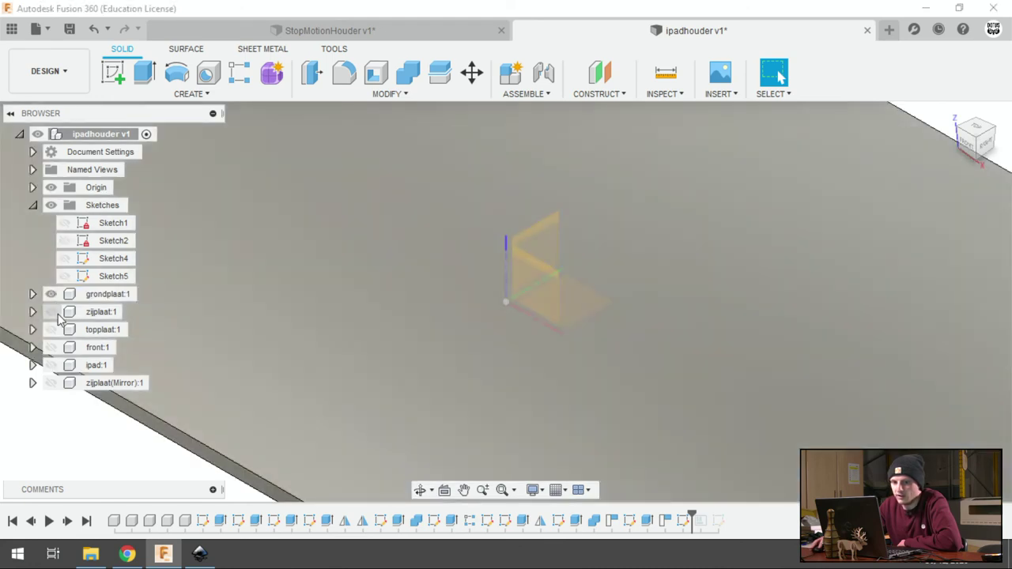
click(51, 312)
click(50, 329)
click(51, 347)
click(51, 364)
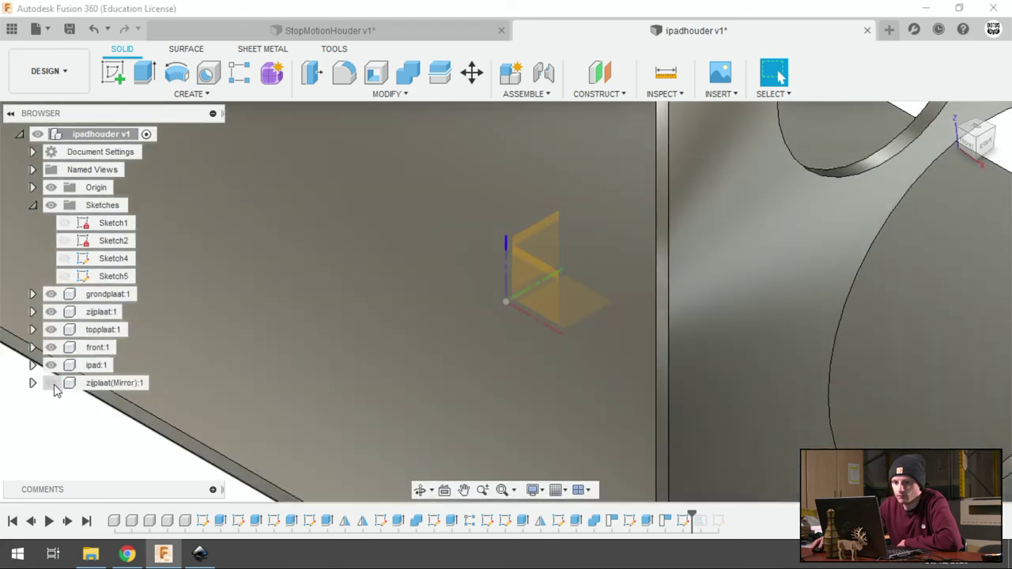
click(51, 383)
click(952, 114)
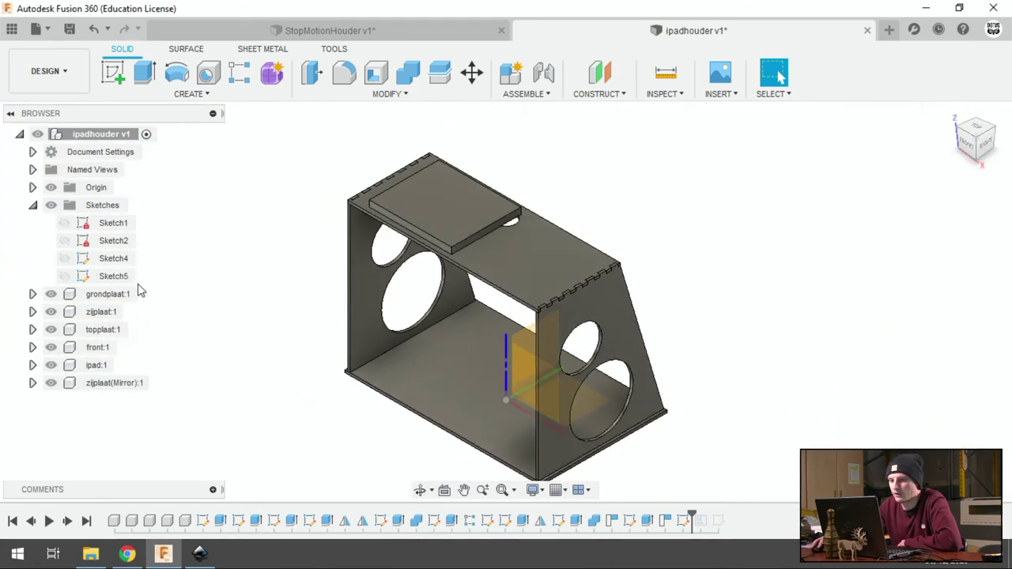
click(49, 188)
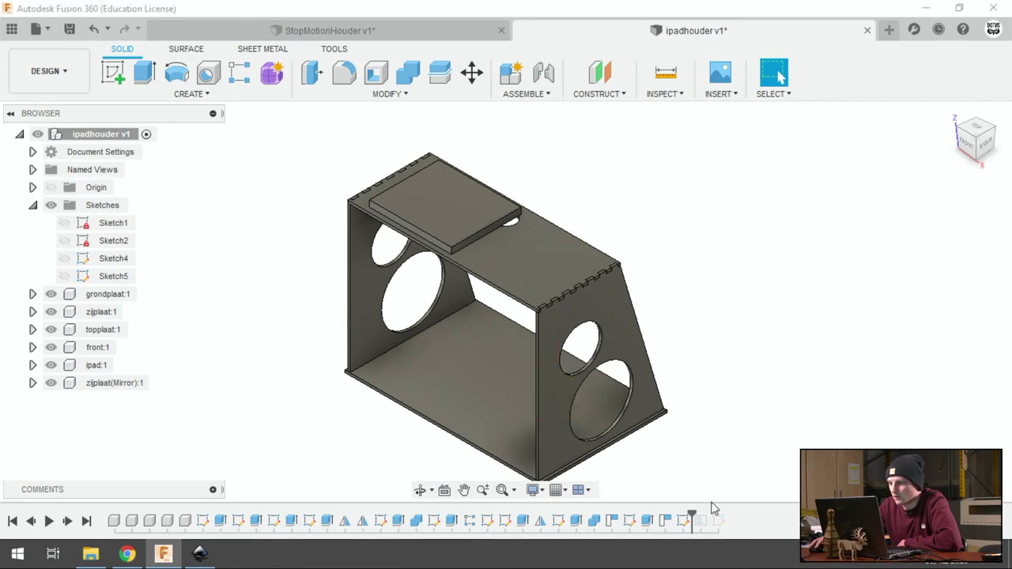
Step: Roll the timeline forward to include the laser layout sketch
drag(692, 515, 726, 515)
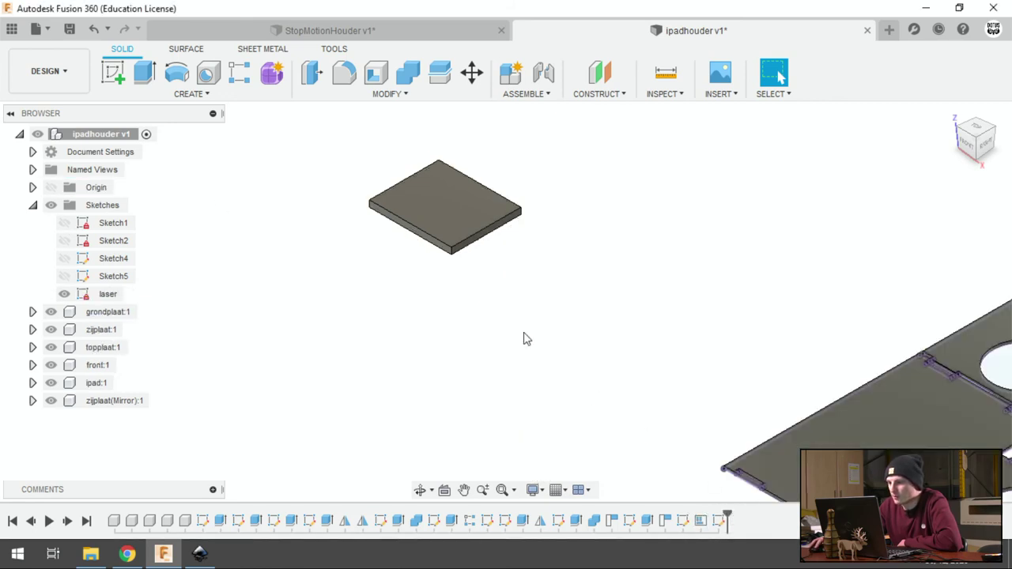
scroll(470, 280, down, 2)
scroll(621, 372, up, 3)
scroll(459, 326, up, 4)
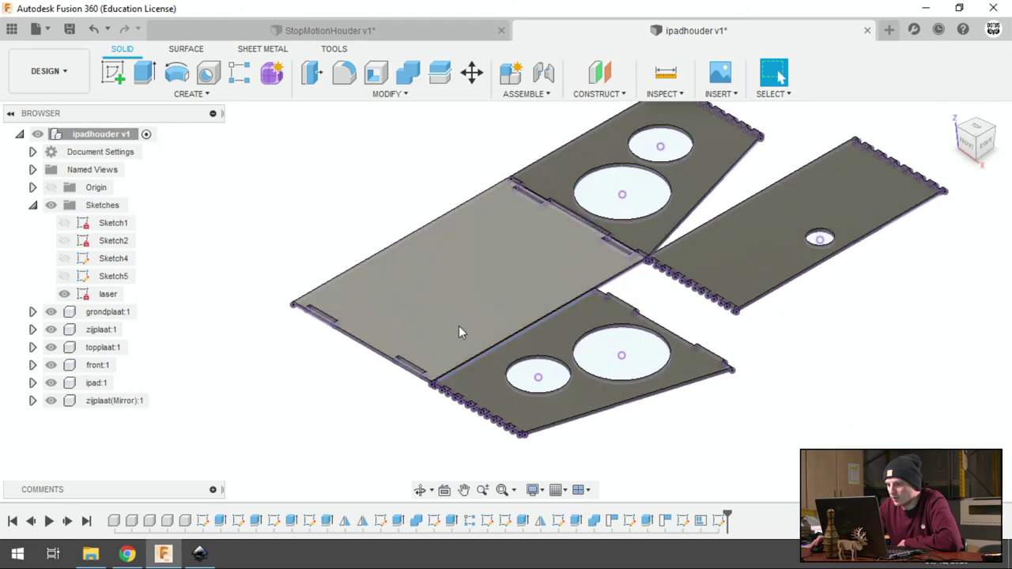
scroll(365, 382, up, 2)
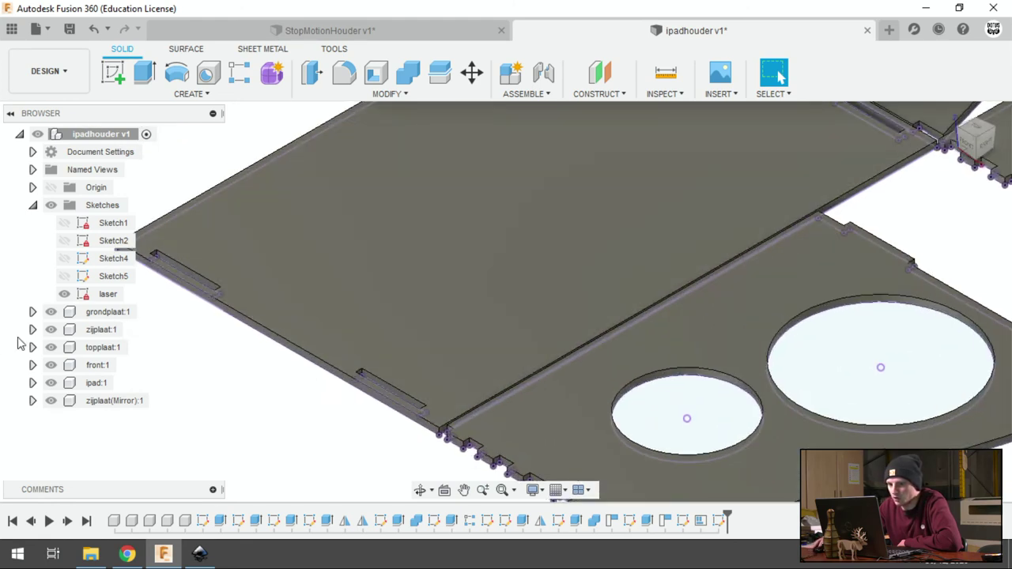
Step: Hide all six bodies and view the laser sketch's plate outlines from the Top
click(50, 312)
click(50, 330)
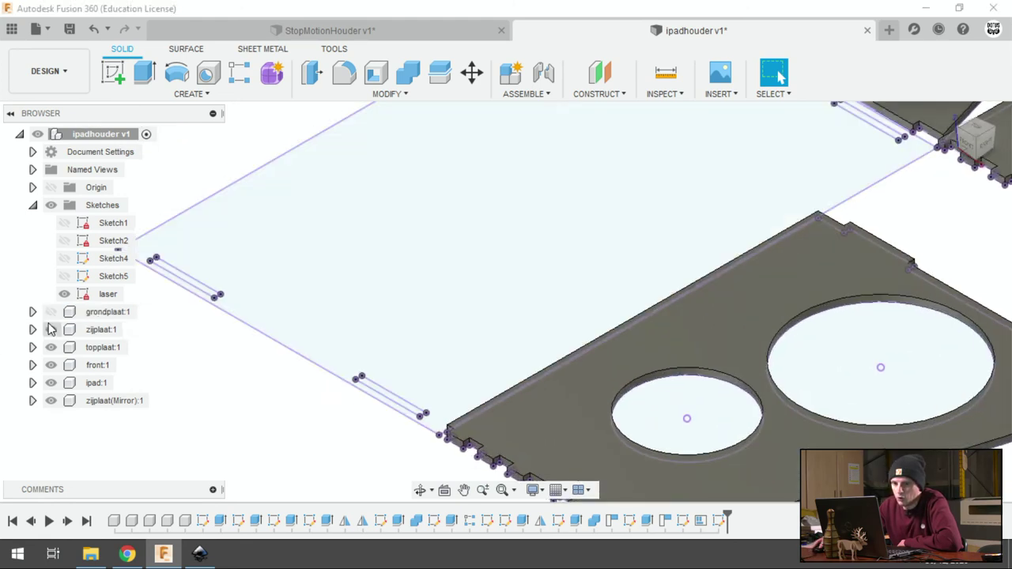
click(51, 347)
click(51, 364)
click(51, 383)
click(50, 400)
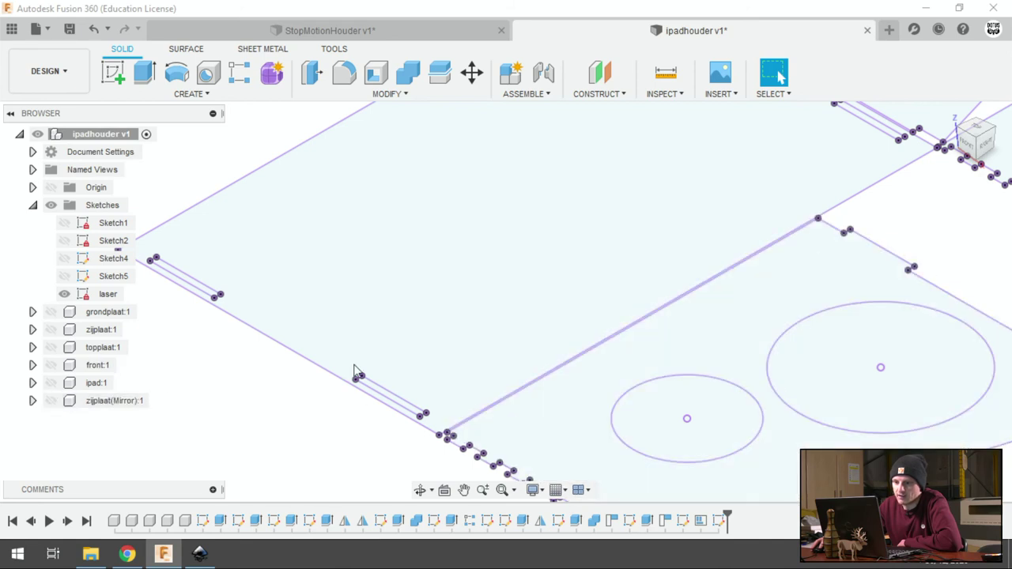
click(977, 131)
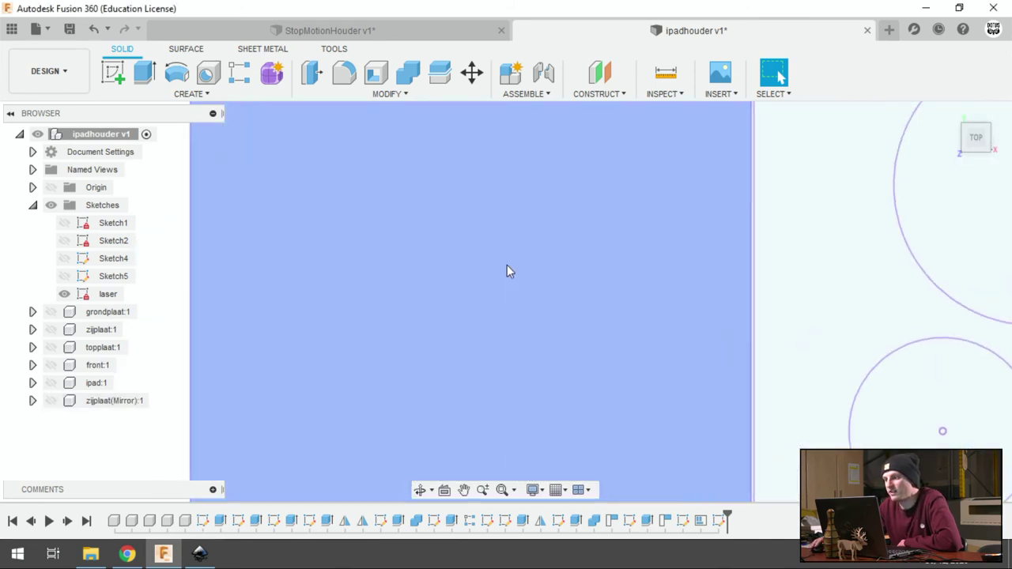
scroll(507, 271, down, 2)
scroll(400, 273, down, 2)
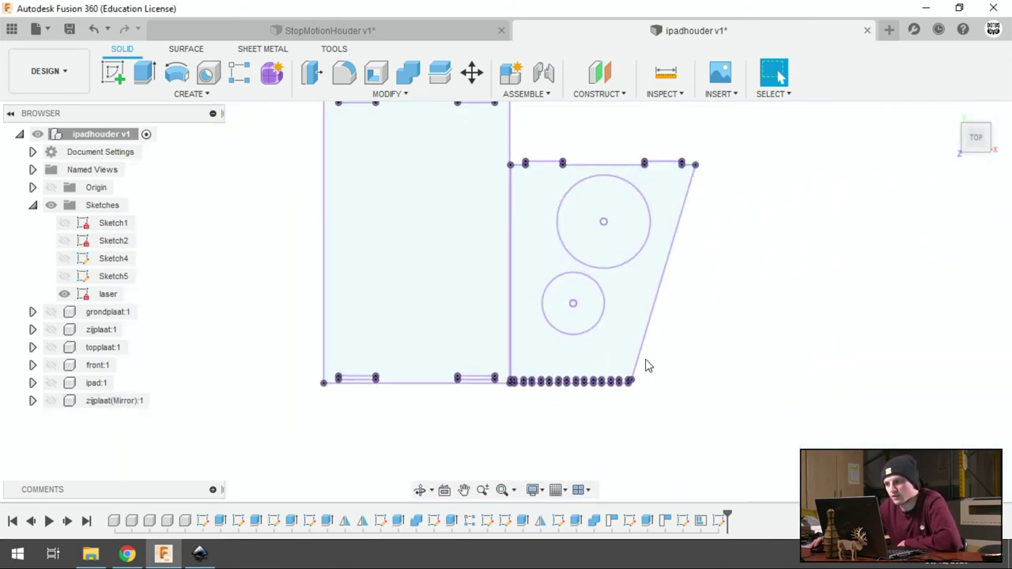
middle_drag(756, 348, 791, 440)
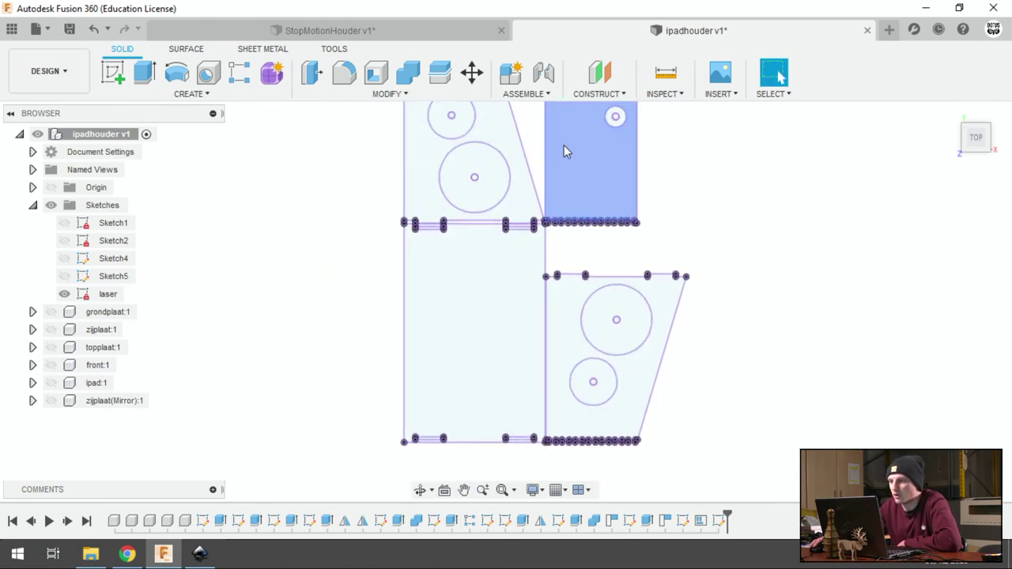
click(392, 93)
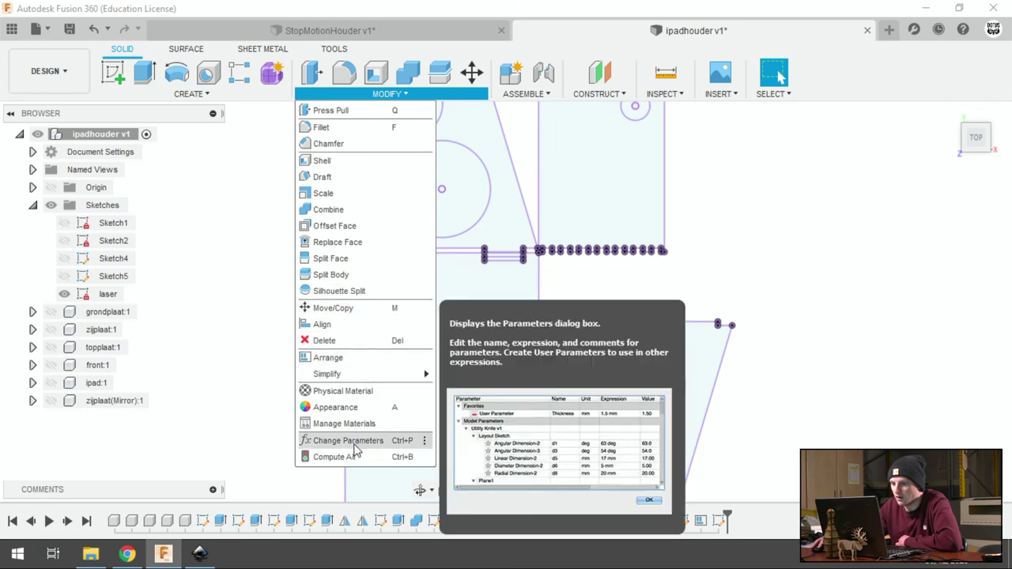
Step: Open the model parameters and set the plaat thickness to 4 mm
click(354, 447)
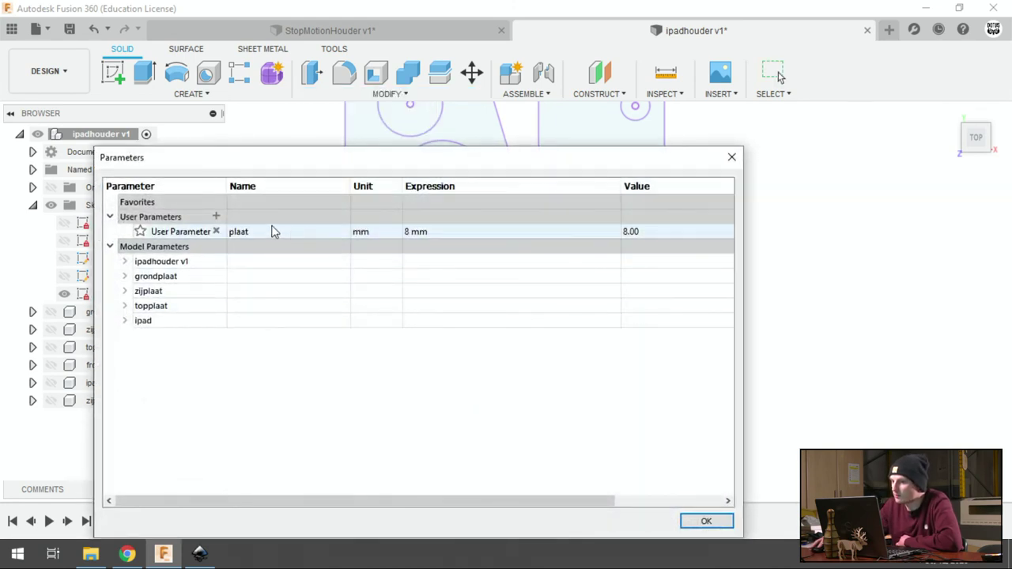
click(404, 232)
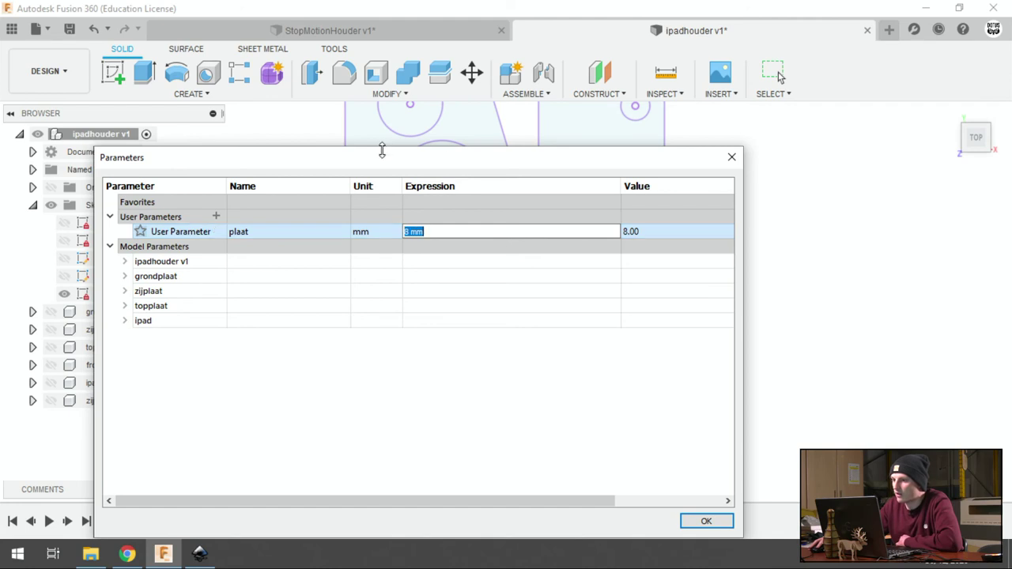
drag(380, 154, 770, 151)
scroll(416, 250, up, 3)
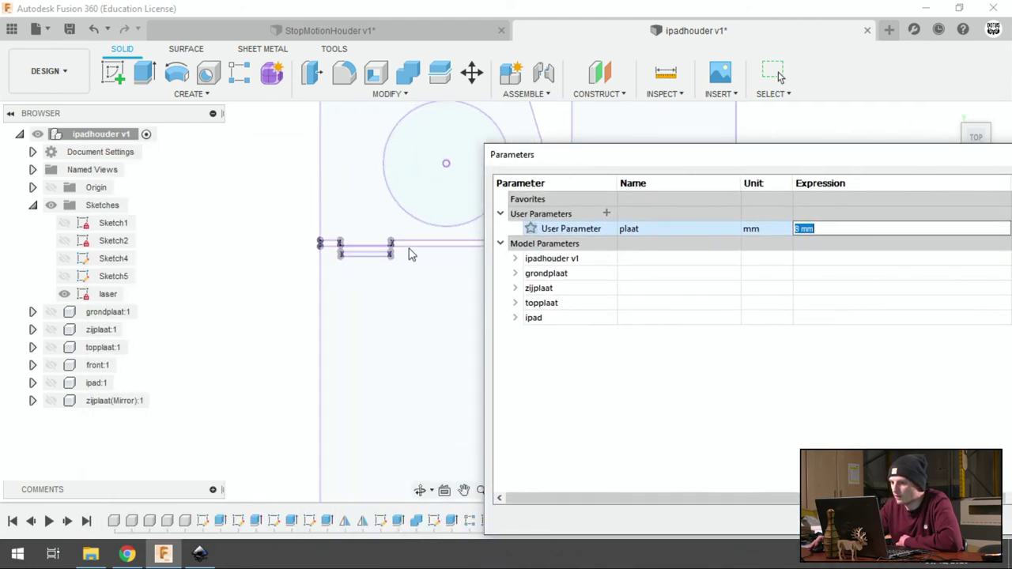
scroll(406, 243, up, 3)
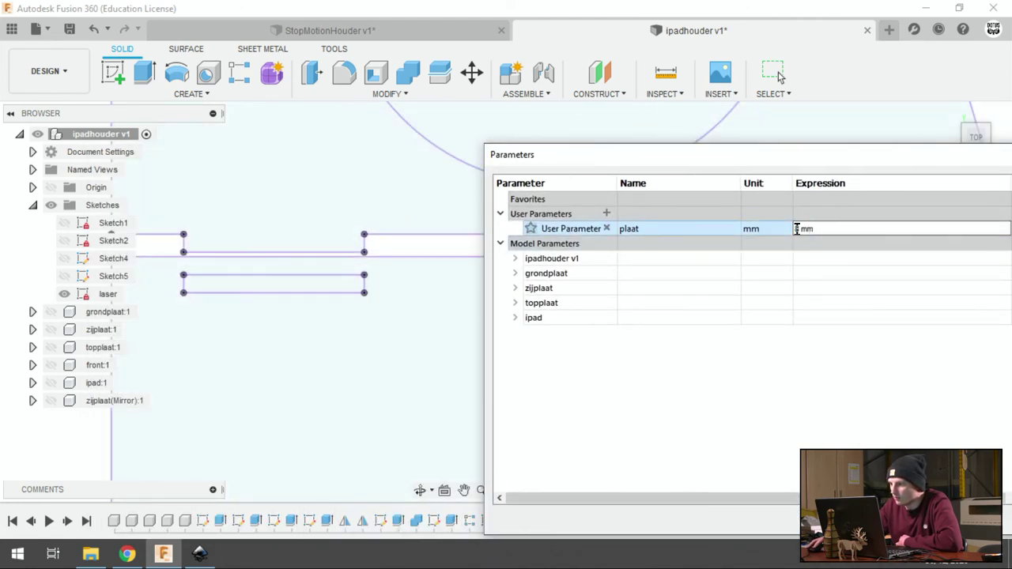
text(4)
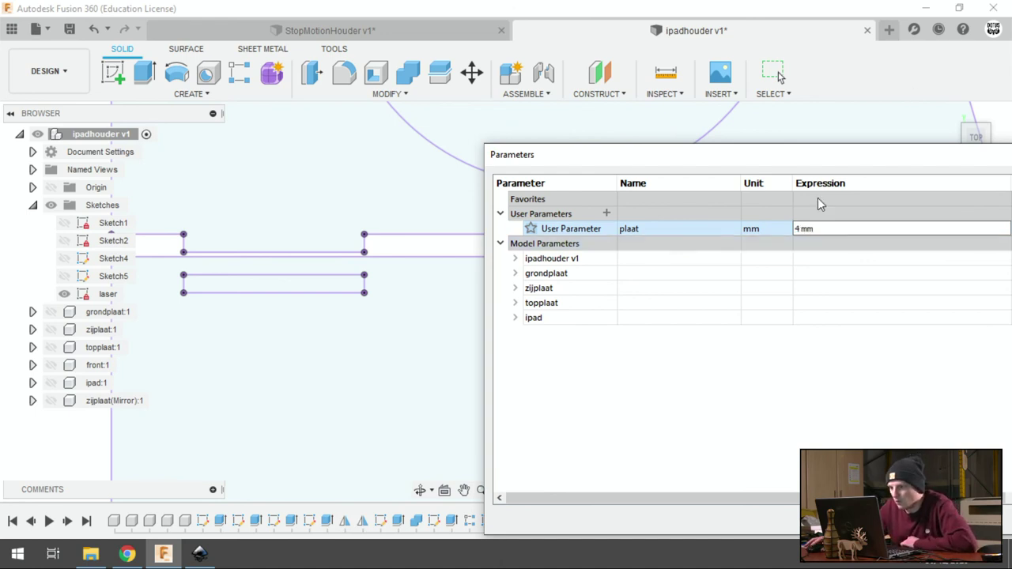
key(Return)
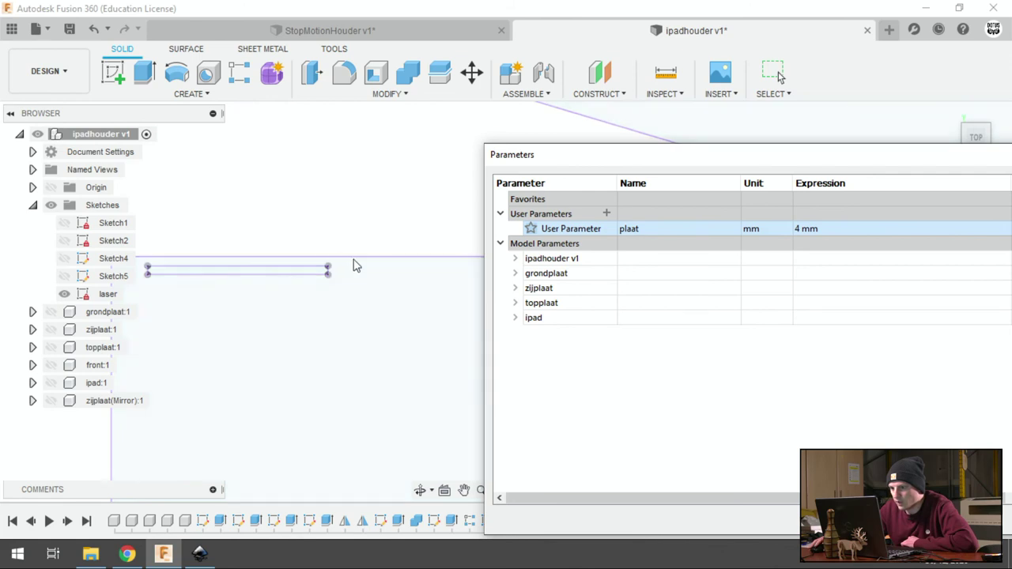
Step: Inspect the regenerated sketch, then change plaat to 6 mm
scroll(307, 264, up, 3)
scroll(271, 264, up, 3)
scroll(219, 253, up, 3)
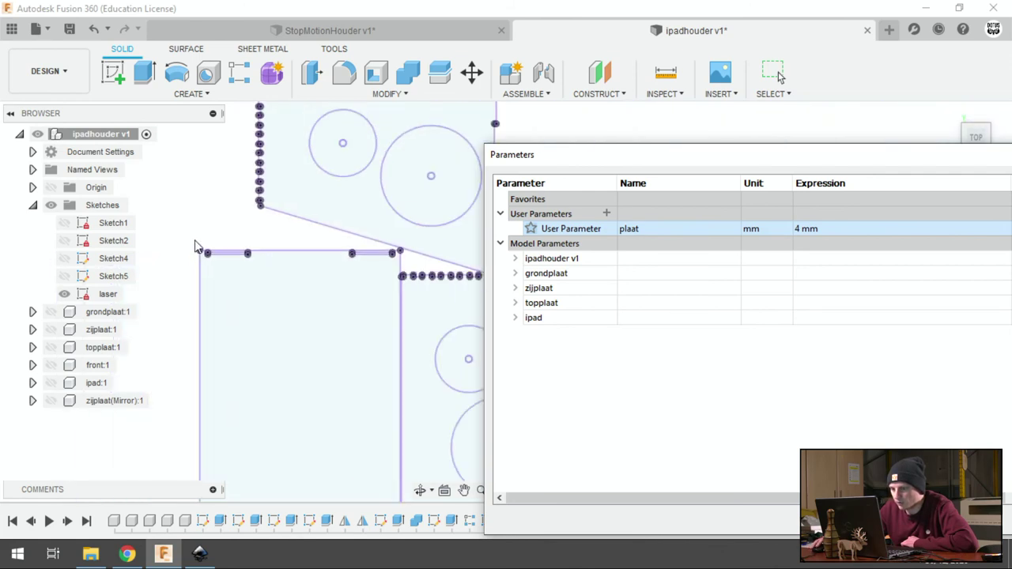
scroll(199, 248, up, 3)
scroll(200, 248, up, 3)
scroll(317, 243, up, 3)
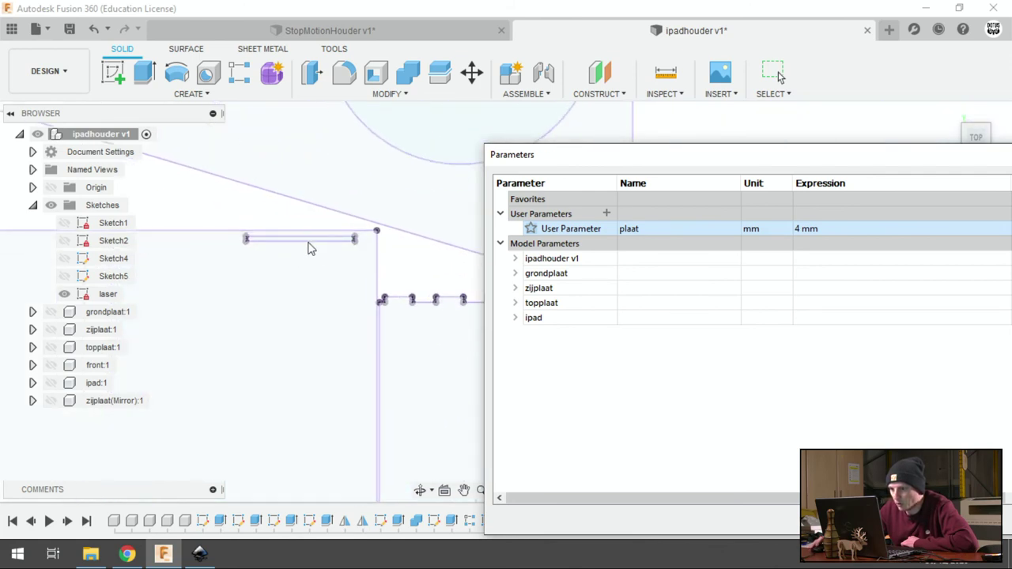
scroll(364, 272, down, 3)
scroll(427, 298, down, 1)
scroll(427, 293, up, 3)
scroll(404, 280, up, 2)
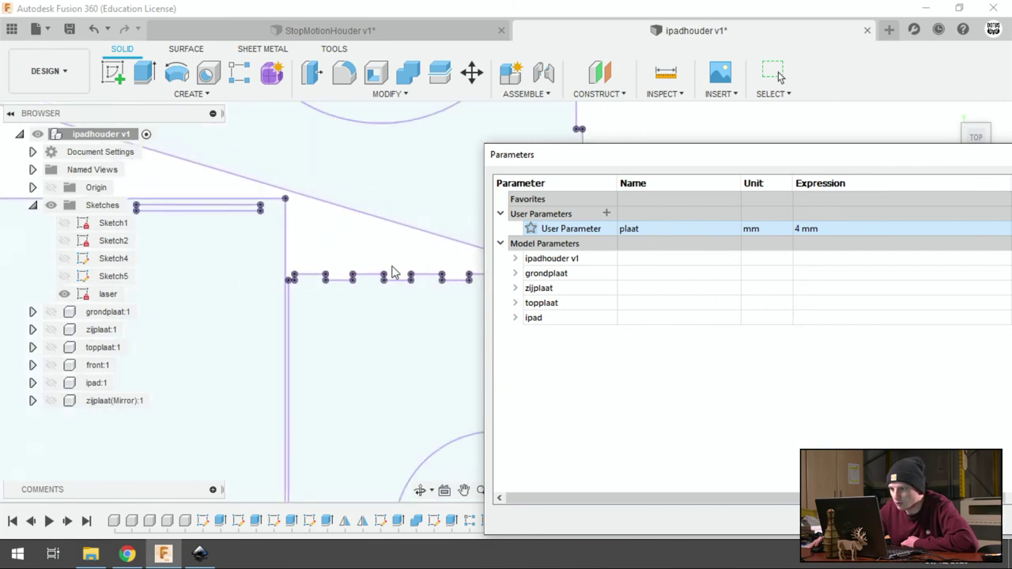
scroll(393, 273, down, 3)
scroll(260, 261, down, 2)
scroll(384, 282, down, 2)
scroll(293, 290, down, 2)
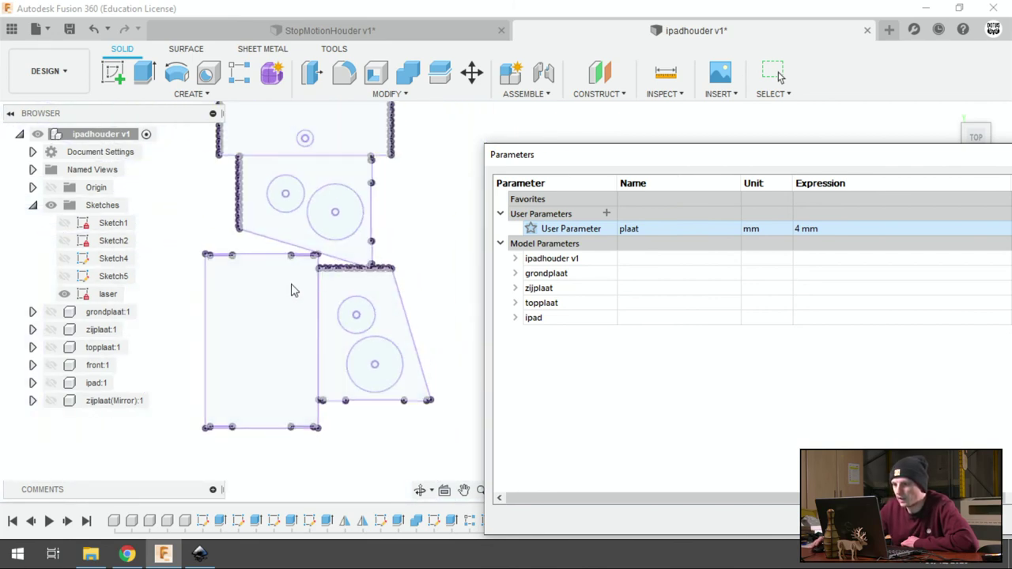
scroll(293, 290, down, 2)
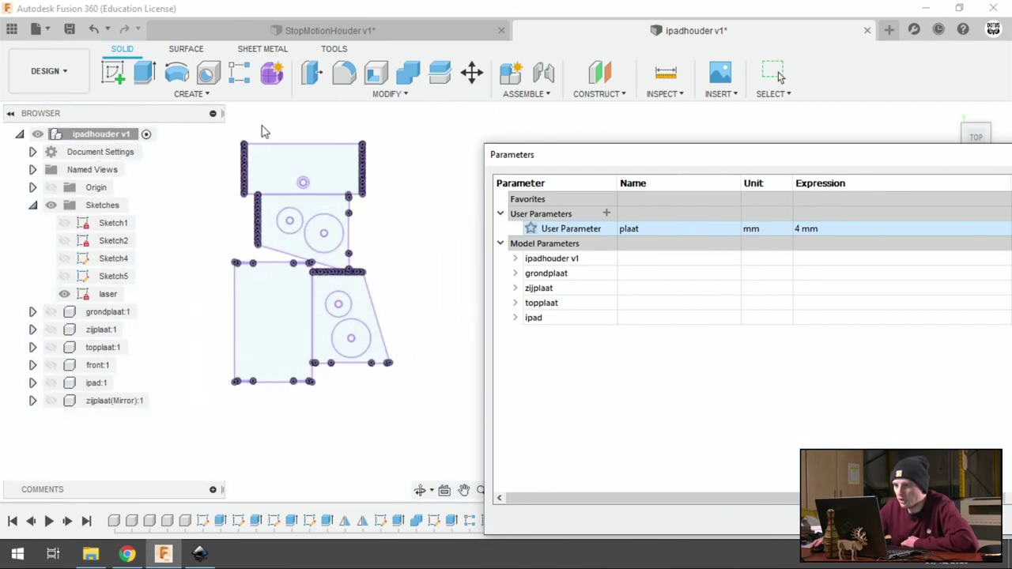
double_click(800, 229)
text(6)
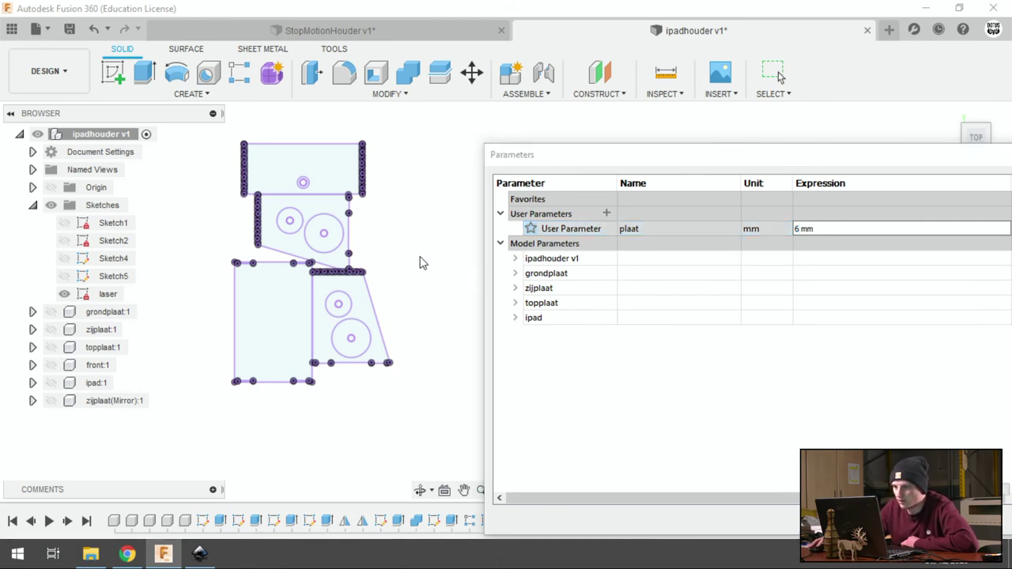
key(Return)
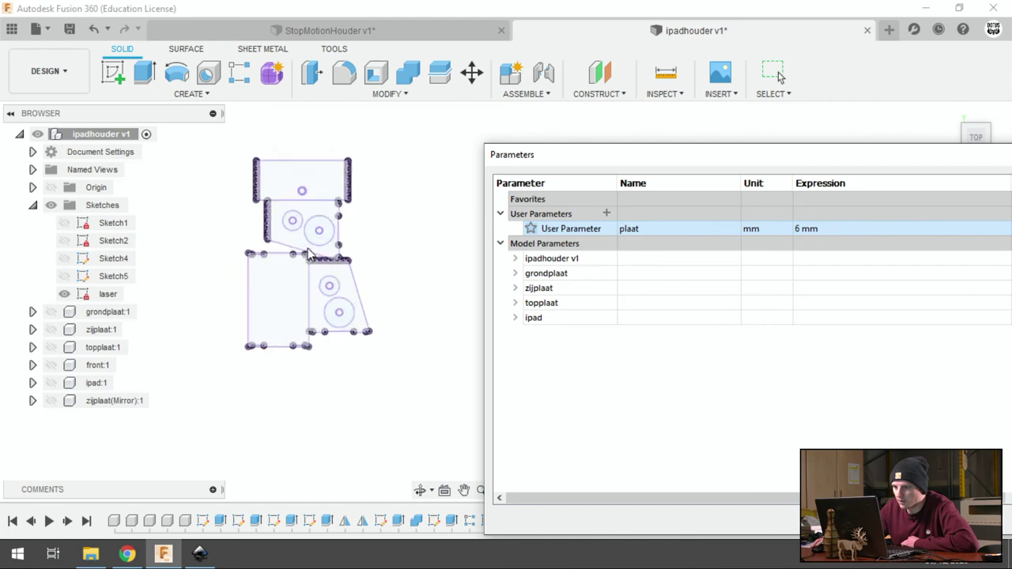
Step: Try plaat at 2 mm, then set it back to 20 mm
scroll(348, 245, up, 3)
double_click(800, 228)
text(2)
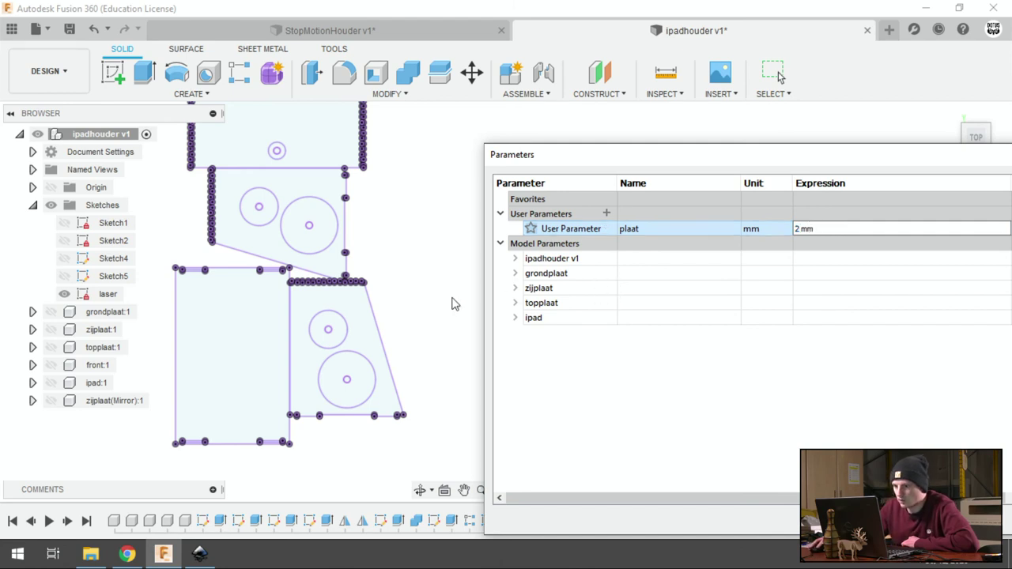
key(Return)
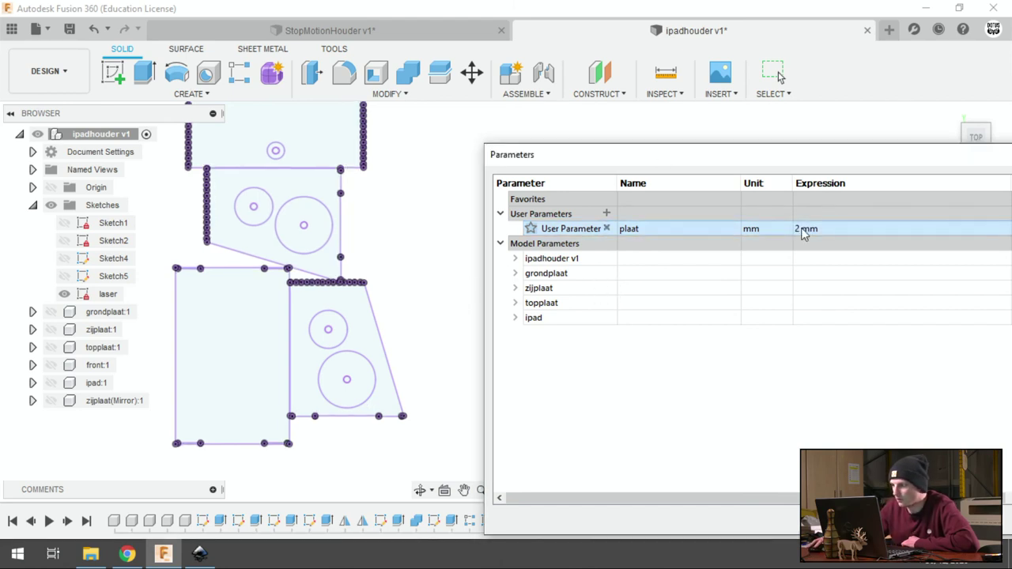
click(803, 231)
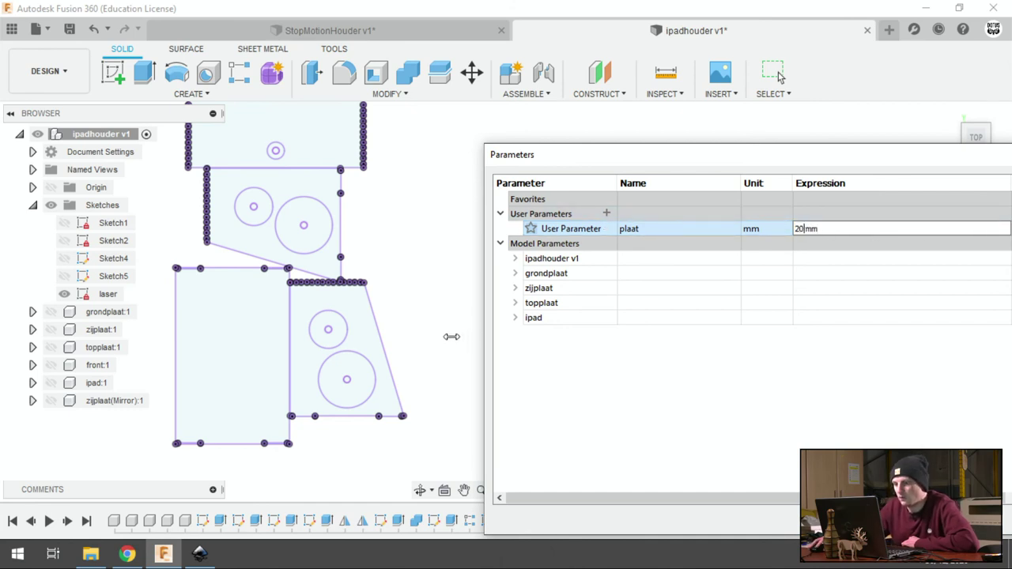
key(Return)
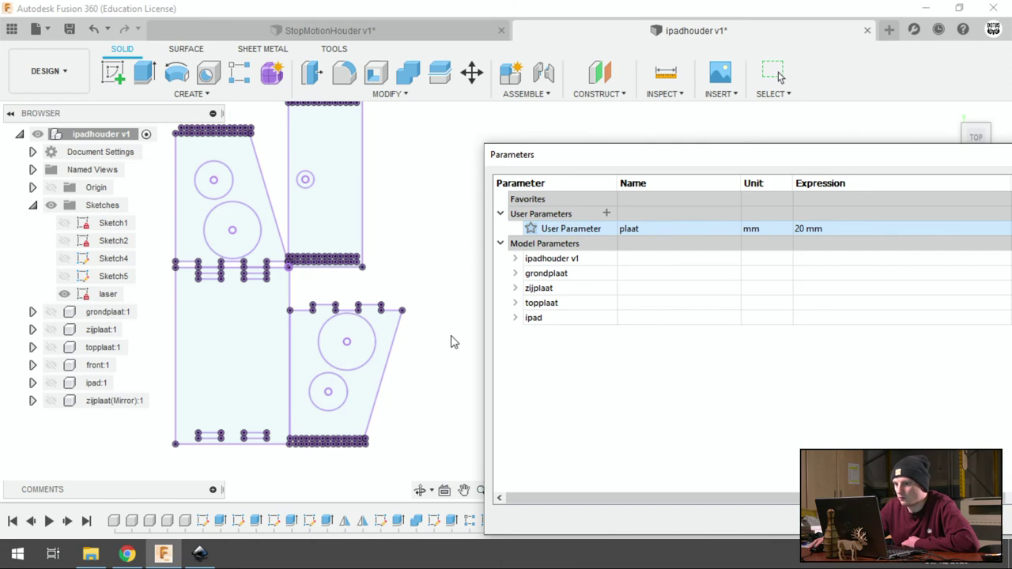
Step: Set plaat to 8 mm and close the parameters window
scroll(341, 314, up, 5)
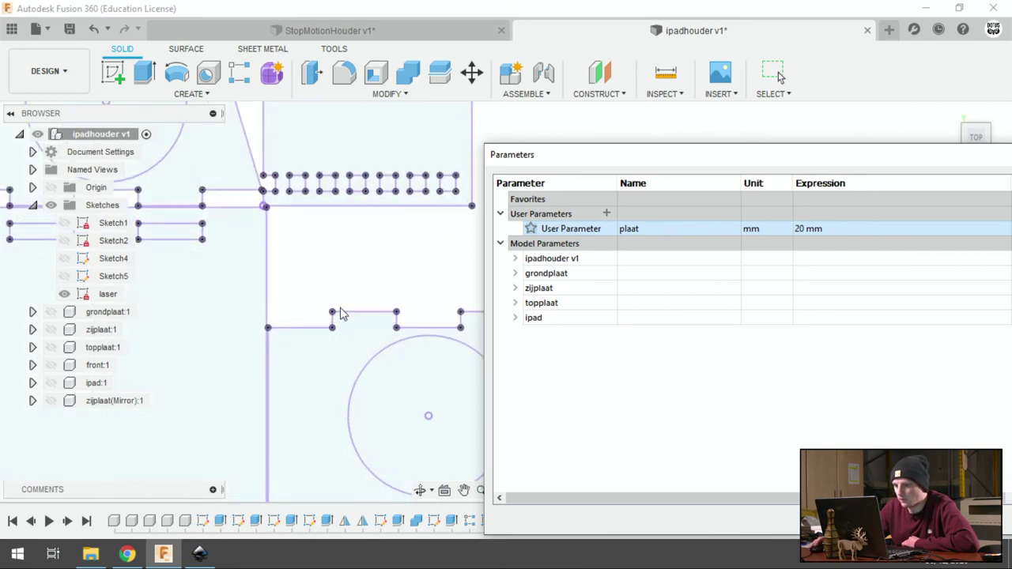
scroll(342, 314, down, 2)
scroll(340, 318, down, 3)
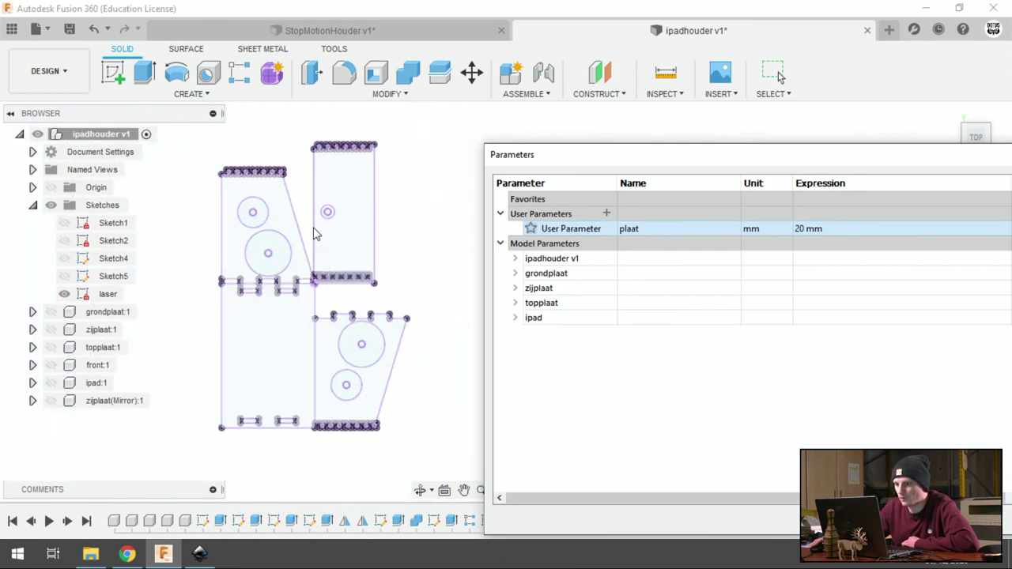
drag(694, 154, 433, 145)
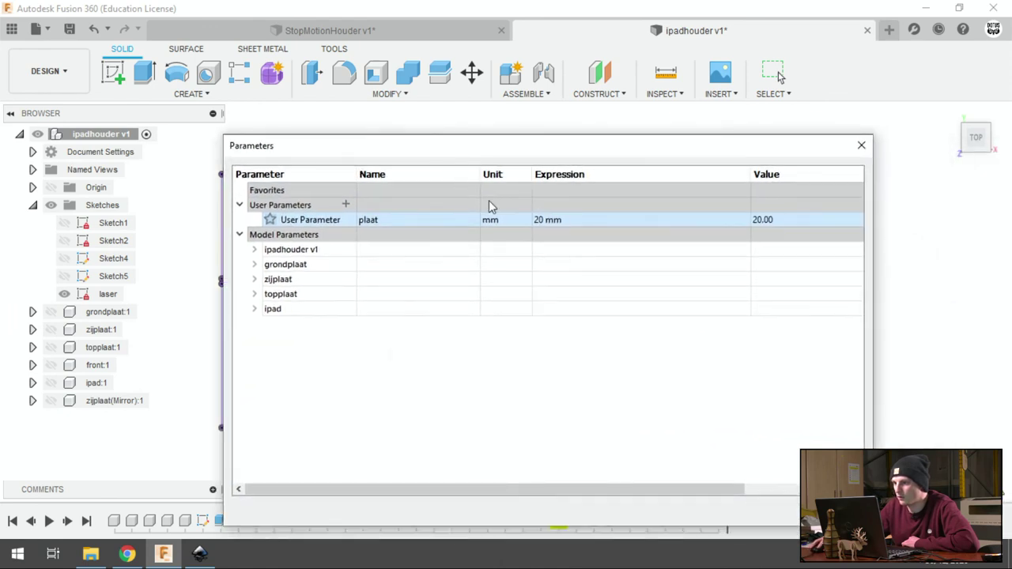
double_click(541, 220)
text(8)
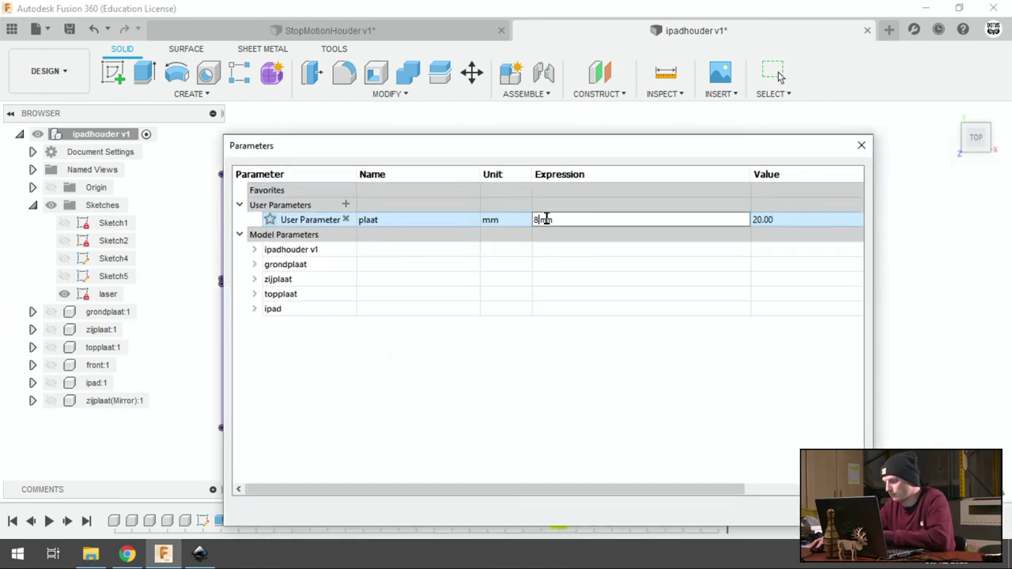
click(664, 135)
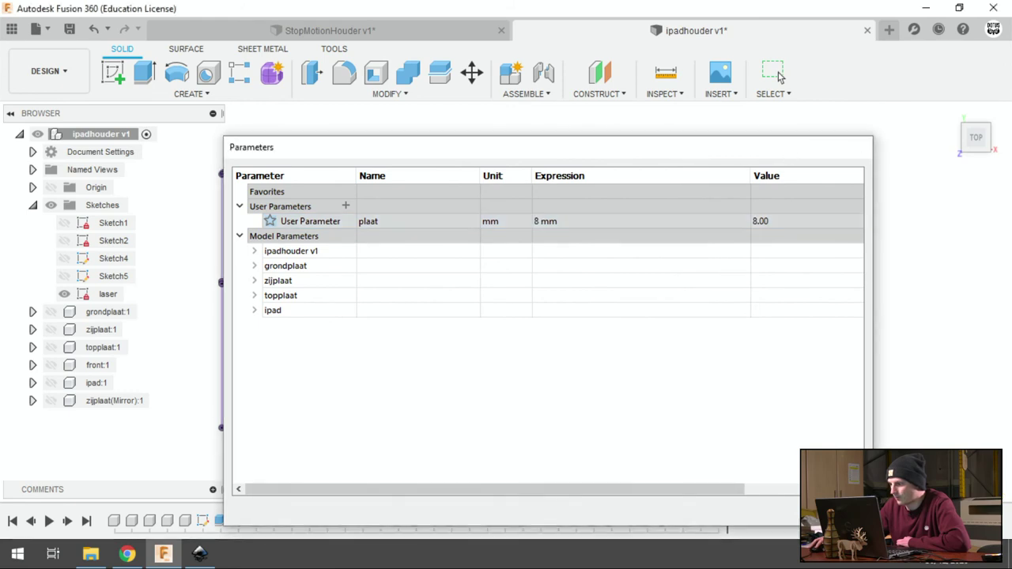
click(777, 75)
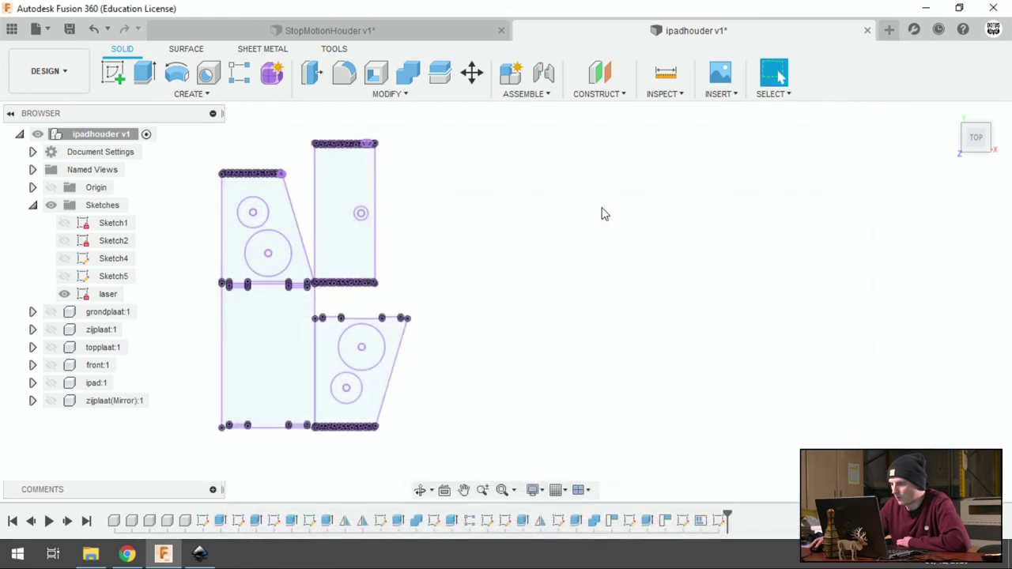
Step: In the StopMotionHouder document, show the front, top, side and back plates, keeping the iPad hidden
click(330, 31)
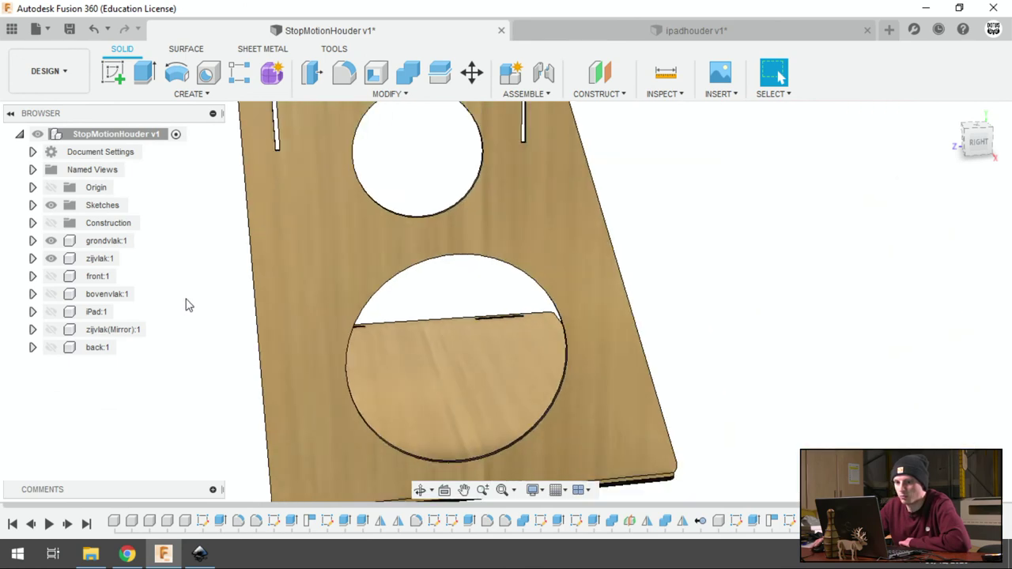
click(50, 276)
click(50, 294)
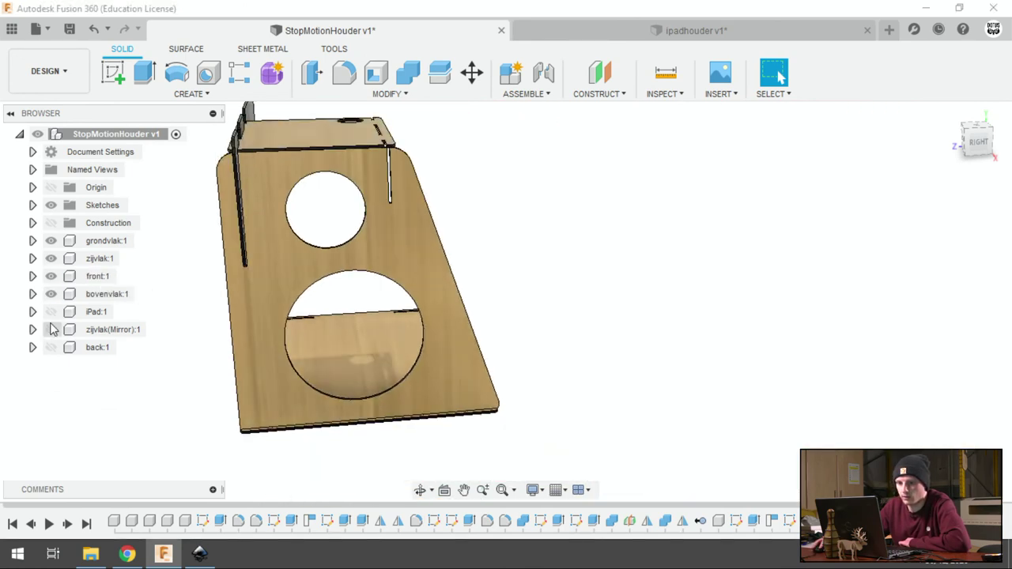
click(50, 312)
click(50, 329)
click(50, 347)
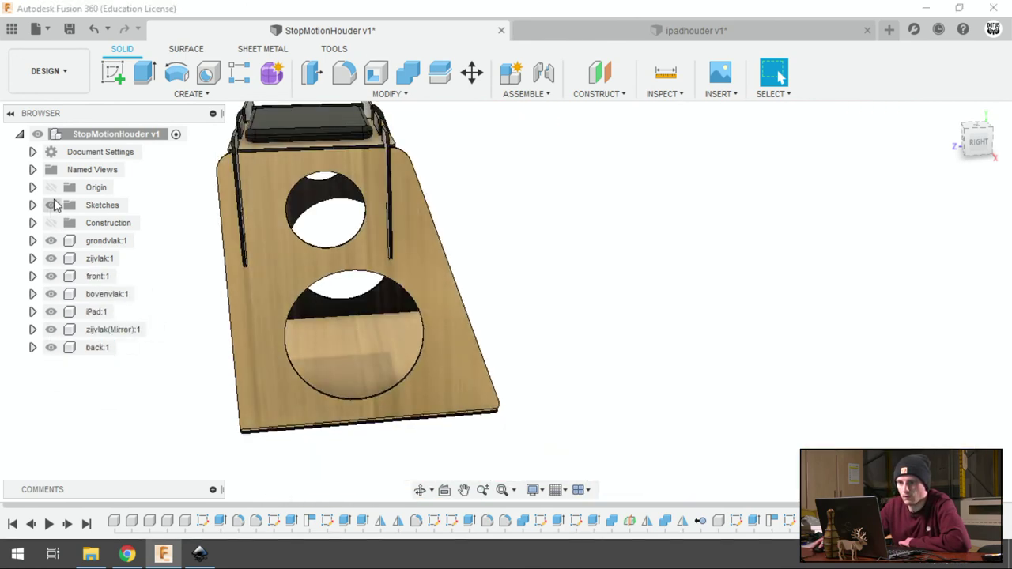
click(51, 311)
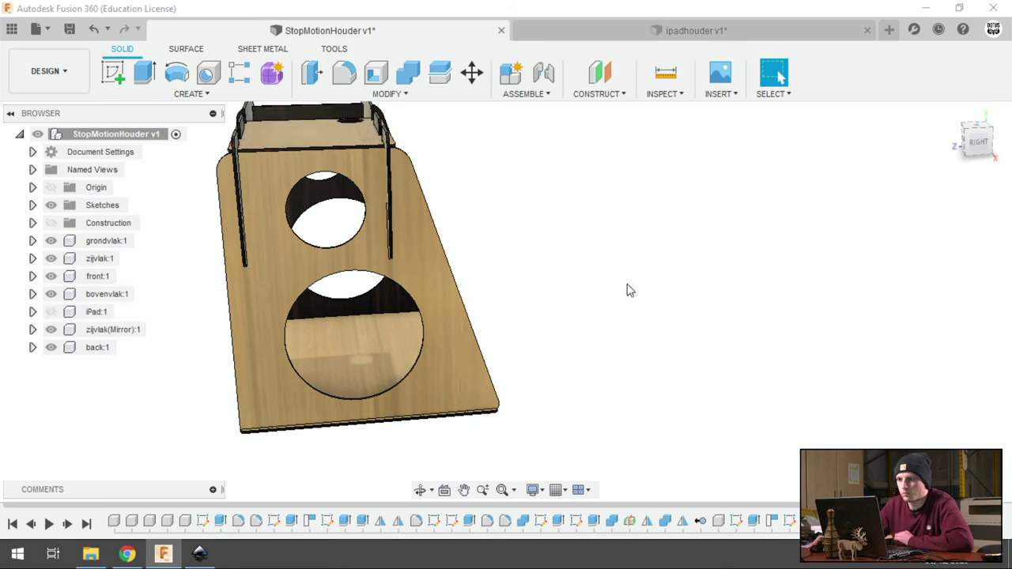
Step: Undo back to the assembled box and orbit around it for a closer look
scroll(629, 308, up, 3)
scroll(508, 280, down, 4)
shift+middle_drag(509, 279, 587, 292)
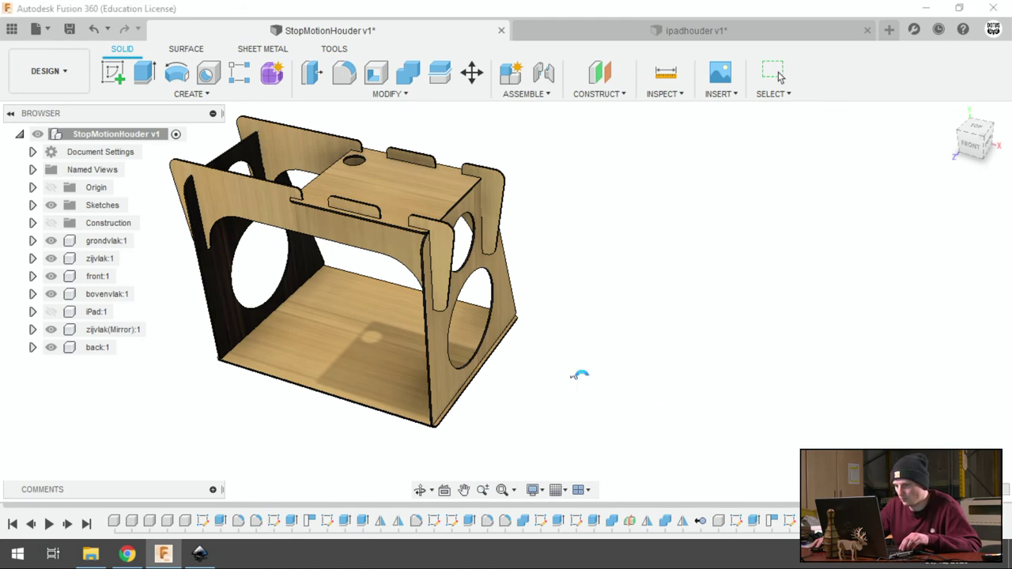
shift+middle_drag(583, 375, 666, 262)
scroll(666, 263, down, 3)
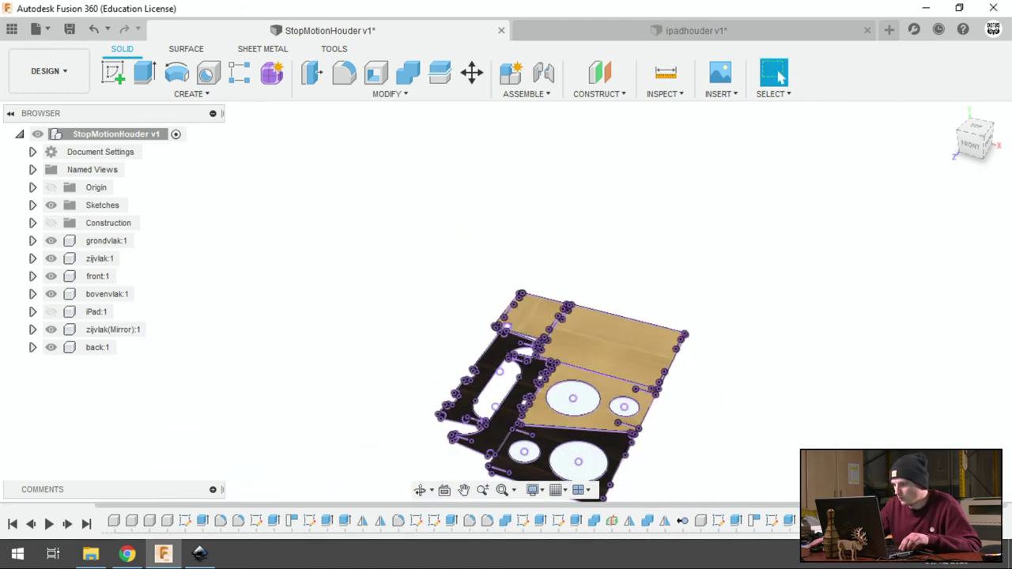
key(ctrl+z)
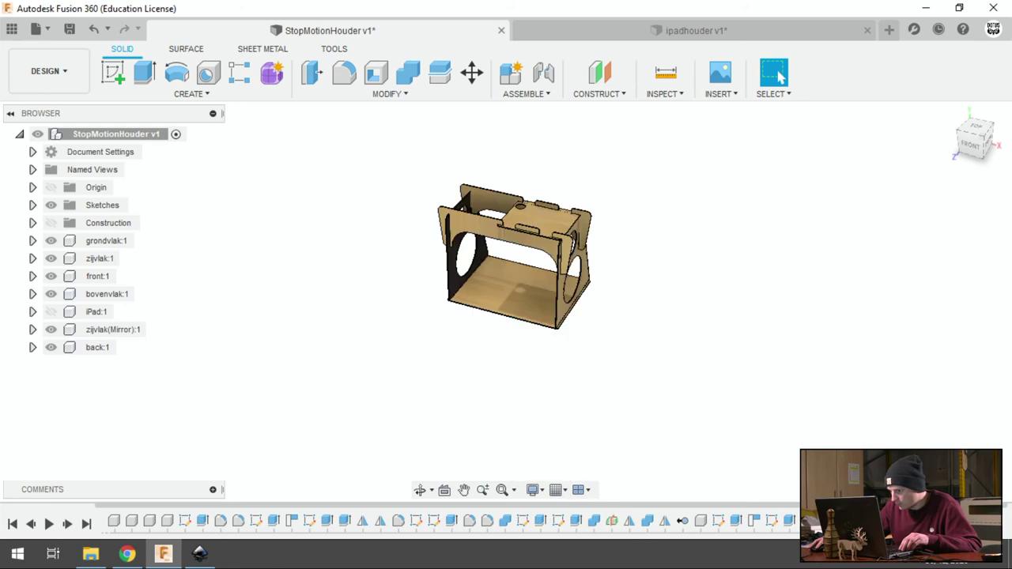
scroll(669, 251, down, 1)
scroll(669, 251, up, 3)
scroll(659, 305, up, 4)
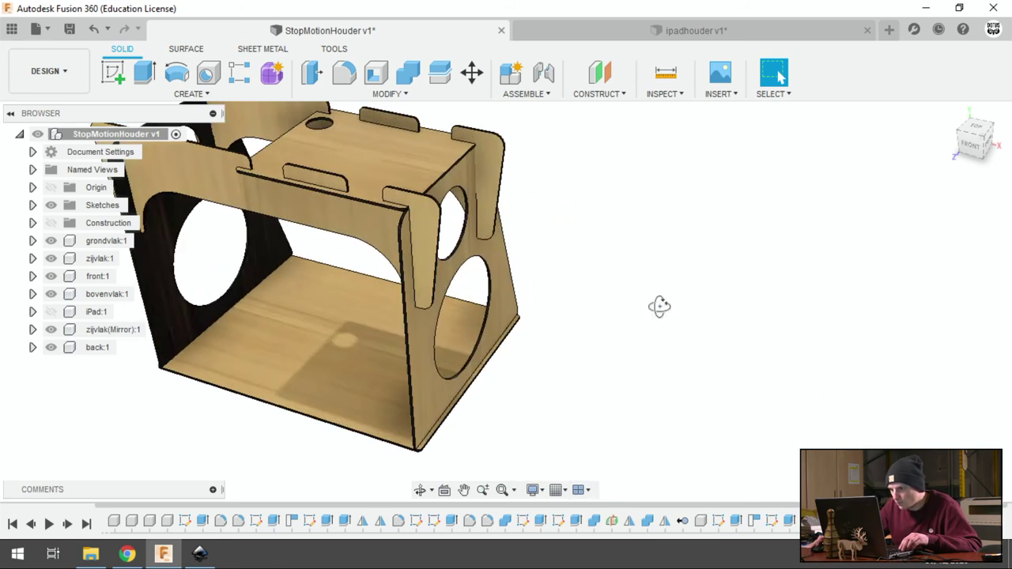
shift+middle_drag(660, 305, 676, 307)
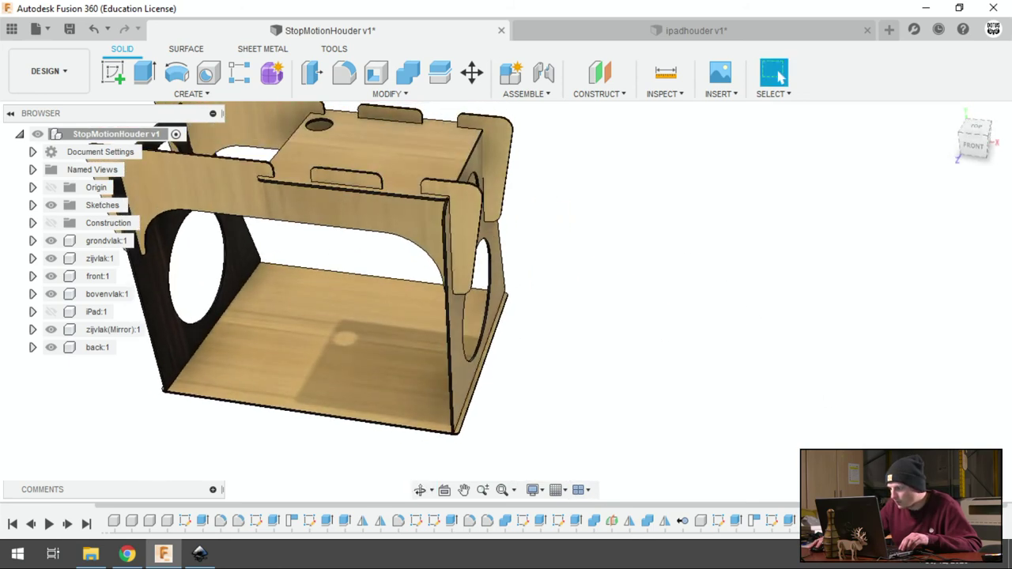
Step: Redo the flat Arrange layout and view the plates from the top
key(ctrl+y)
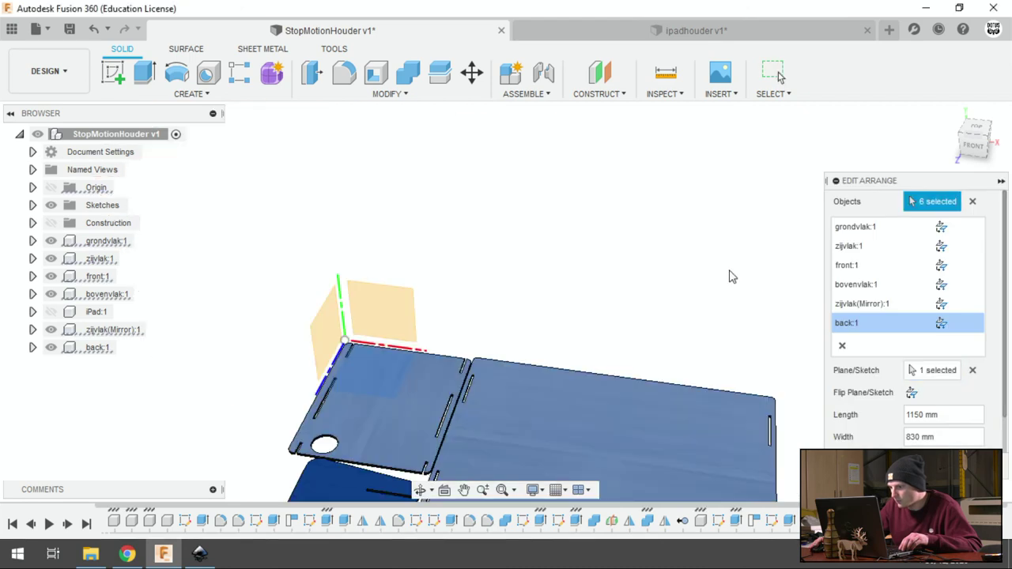
scroll(609, 233, down, 2)
scroll(638, 300, down, 2)
scroll(682, 400, down, 1)
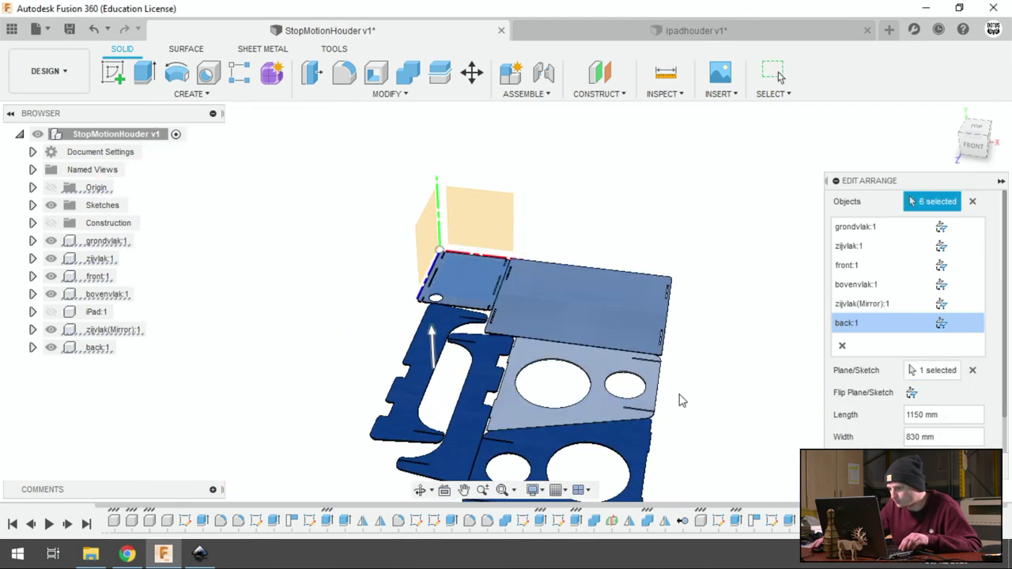
scroll(681, 400, up, 1)
scroll(688, 408, up, 1)
scroll(678, 380, down, 2)
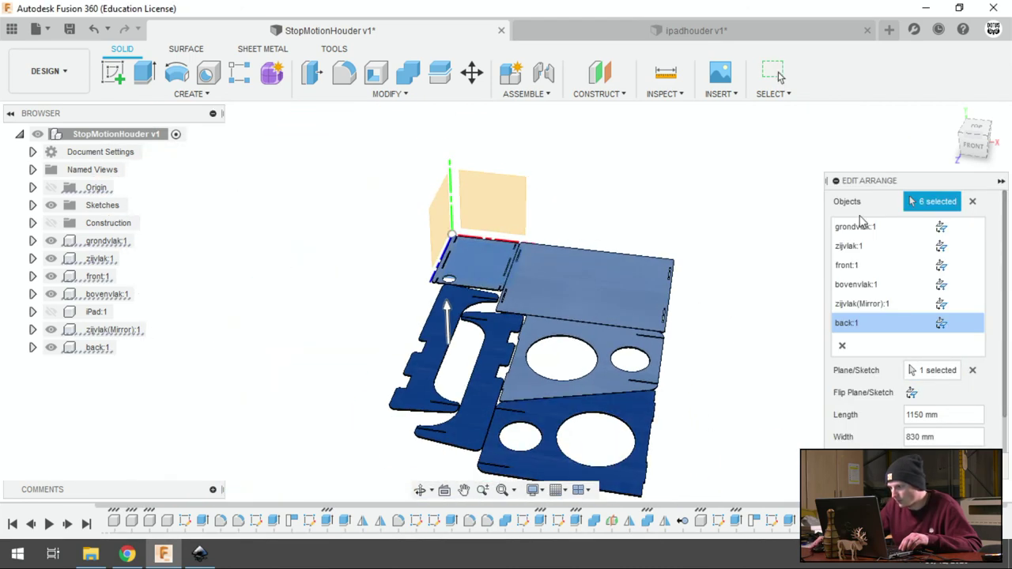
click(976, 128)
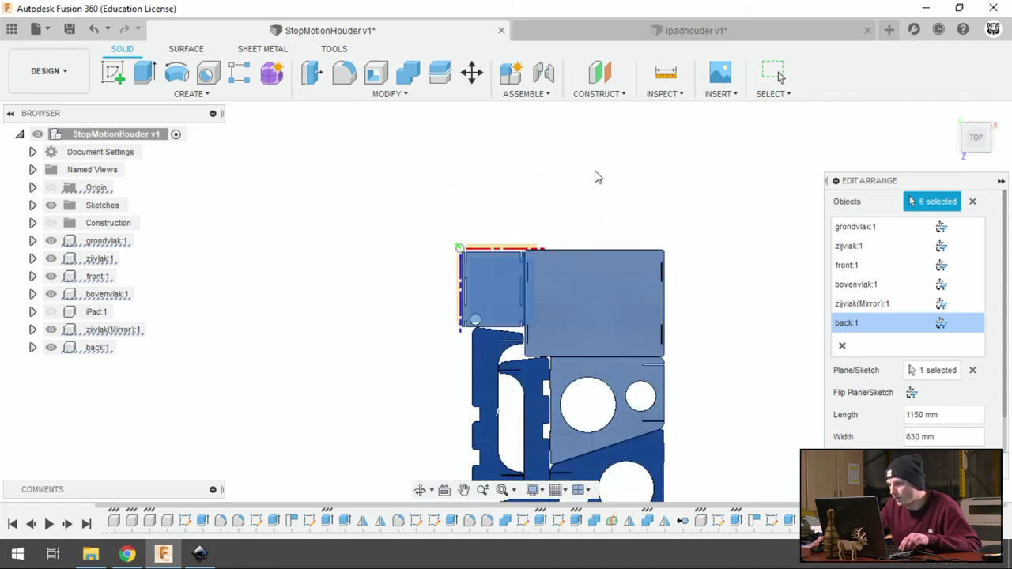
Step: Check the 1150 × 830 mm sheet length and finish the arrangement
scroll(606, 334, up, 2)
scroll(536, 262, up, 2)
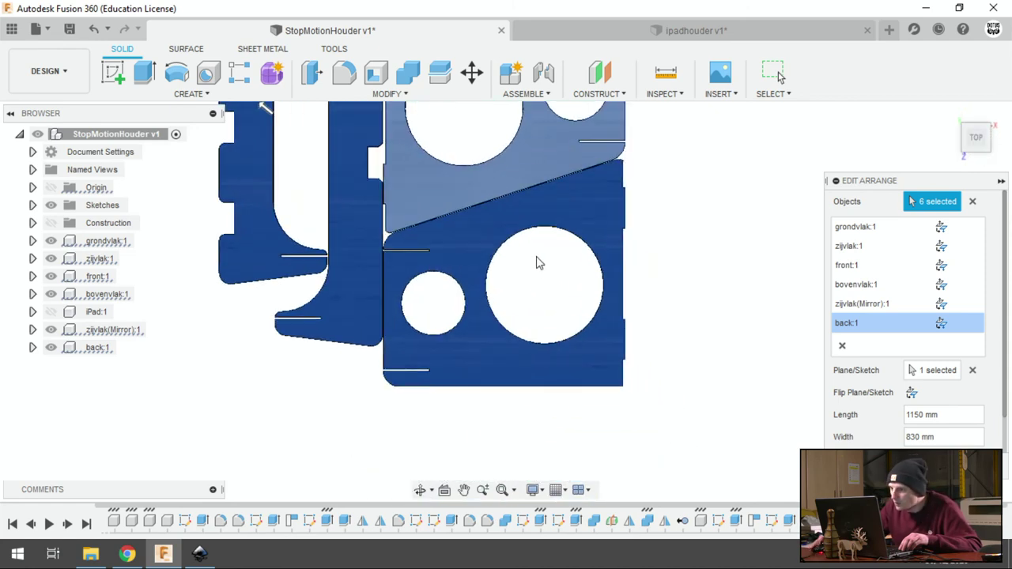
scroll(536, 262, up, 1)
scroll(424, 245, up, 1)
scroll(415, 197, up, 1)
scroll(364, 180, up, 1)
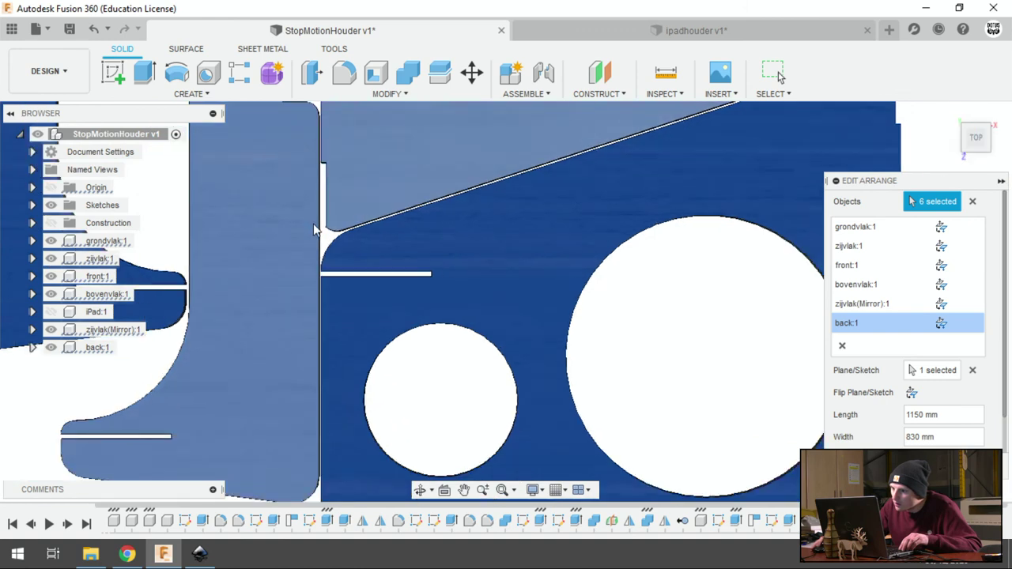
scroll(408, 255, down, 2)
scroll(502, 282, down, 3)
scroll(515, 350, down, 3)
scroll(490, 320, down, 2)
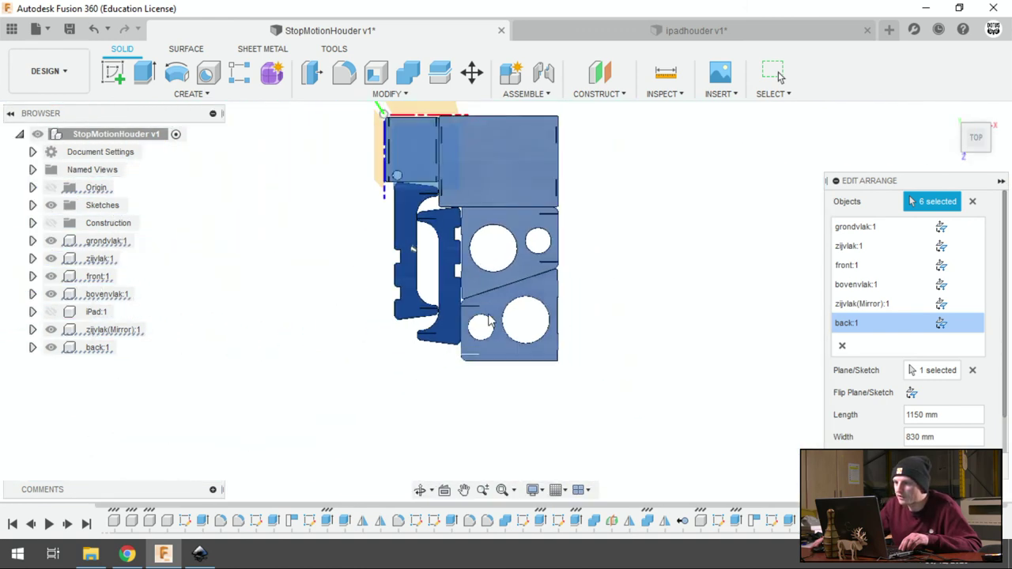
scroll(498, 316, up, 1)
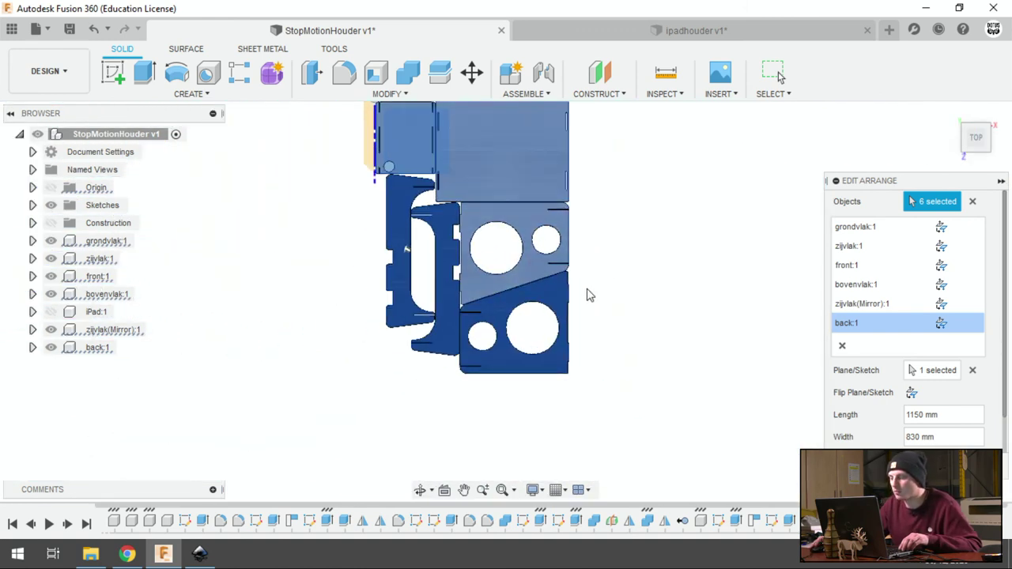
scroll(589, 296, down, 1)
scroll(644, 380, up, 2)
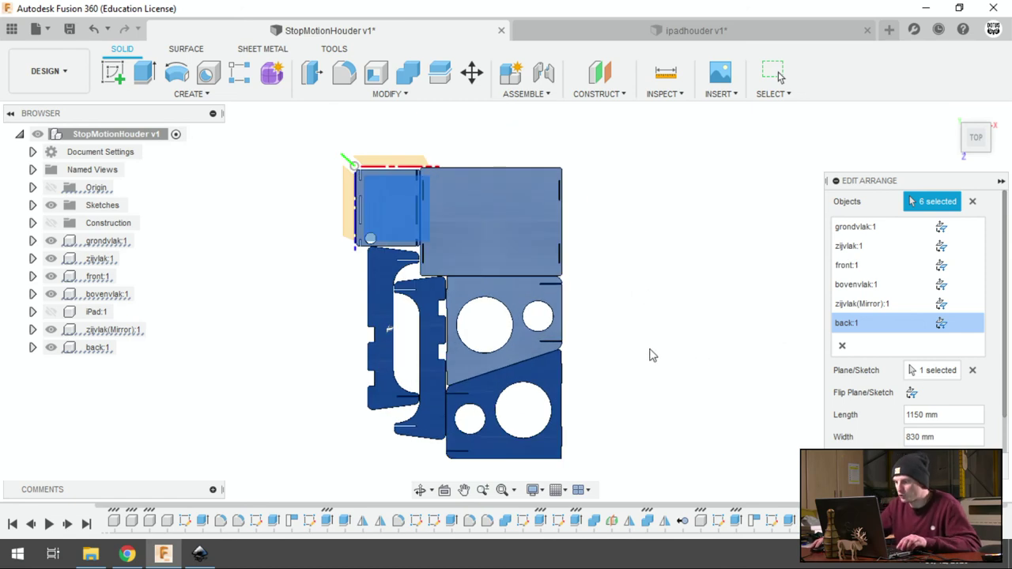
click(918, 415)
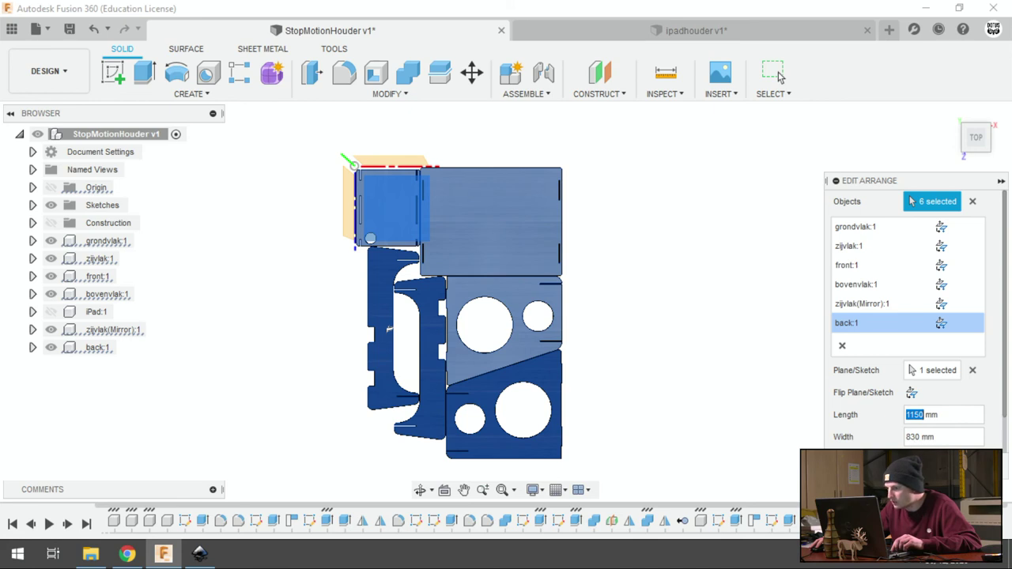
key(Return)
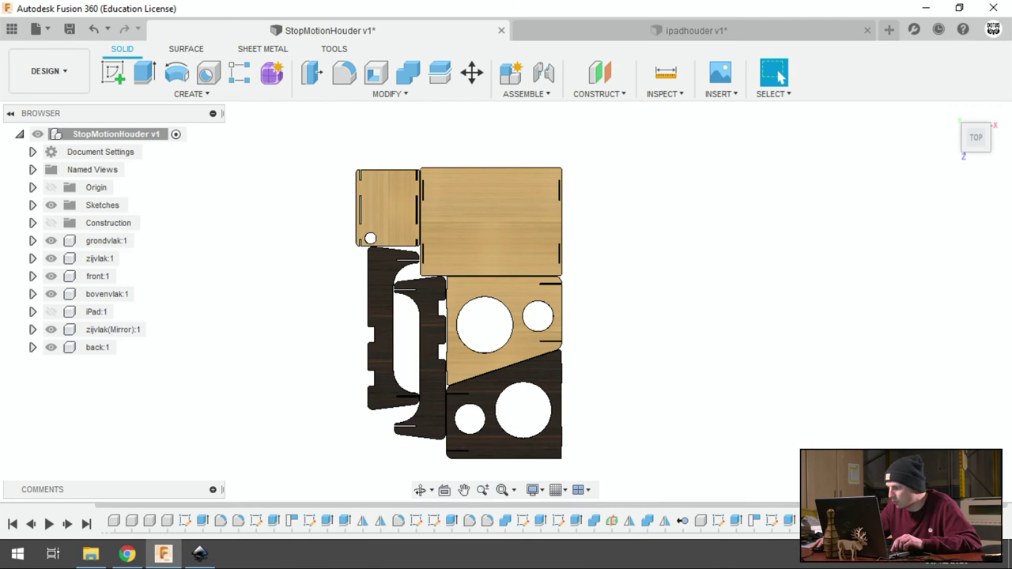
Step: Hide the front, back, side, top and base plate bodies, leaving only the outline sketch
click(779, 75)
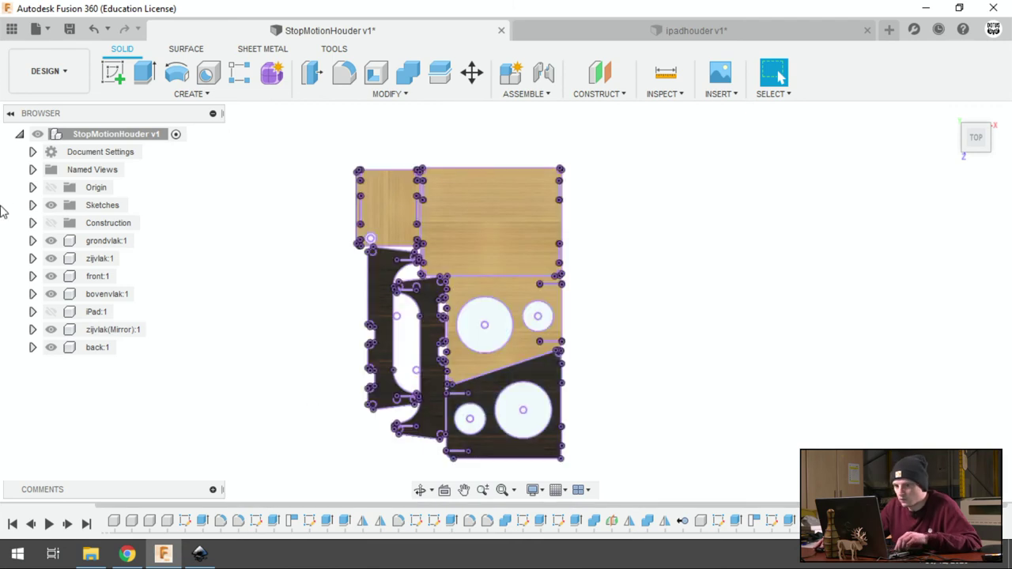
click(51, 329)
click(50, 347)
click(51, 276)
click(51, 258)
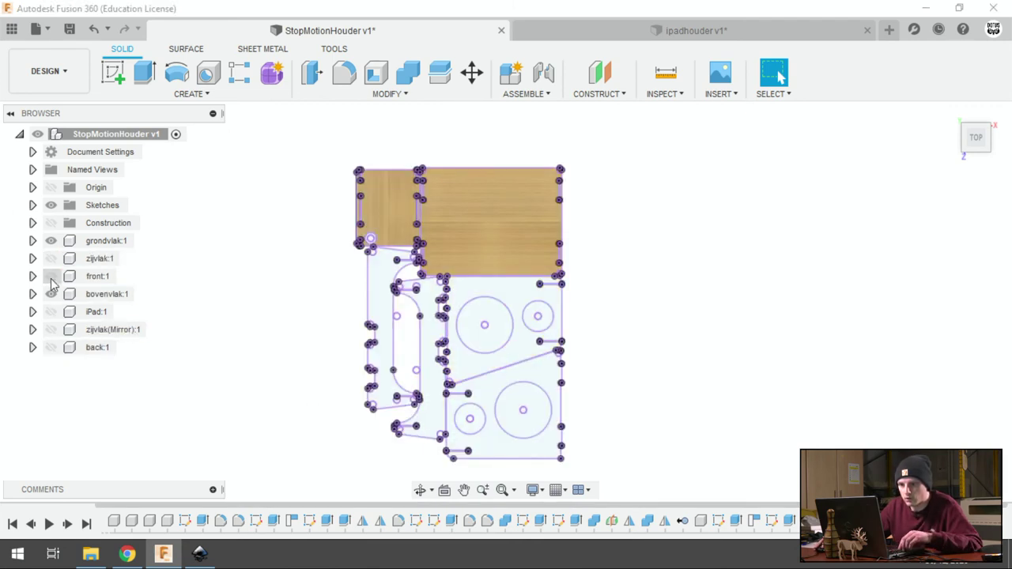
click(51, 293)
click(51, 240)
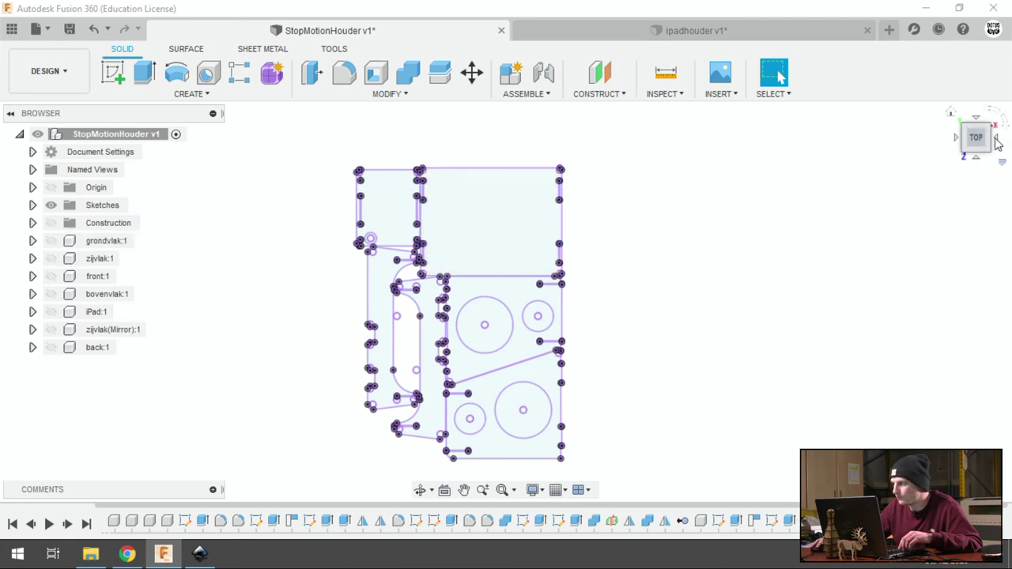
Step: Orbit flat onto the sketch and zoom to fit the laid-out plate outlines
drag(976, 137, 681, 205)
shift+middle_drag(681, 205, 580, 181)
scroll(517, 156, down, 2)
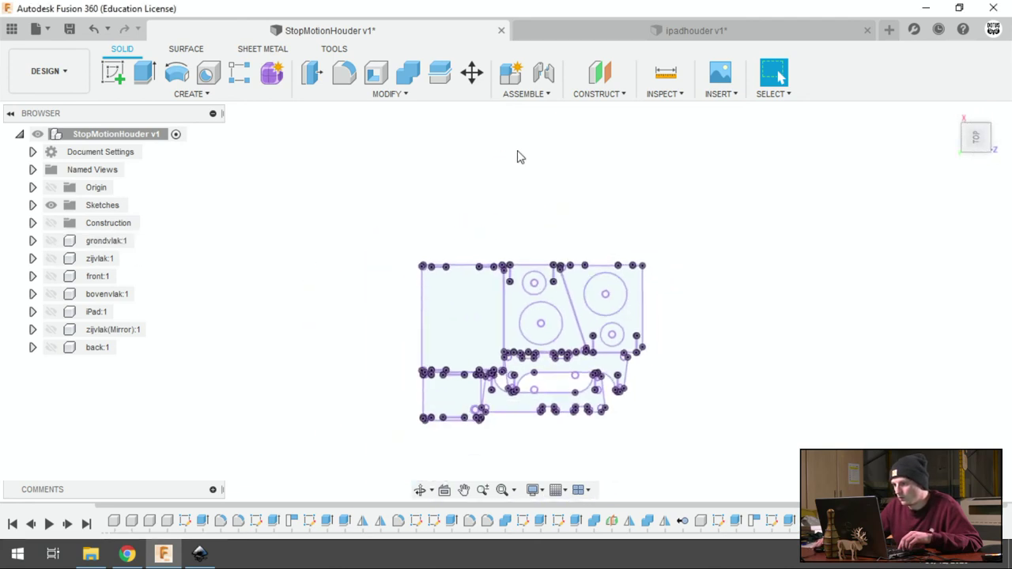
scroll(515, 283, up, 2)
scroll(516, 283, up, 3)
scroll(515, 283, up, 1)
scroll(508, 197, down, 3)
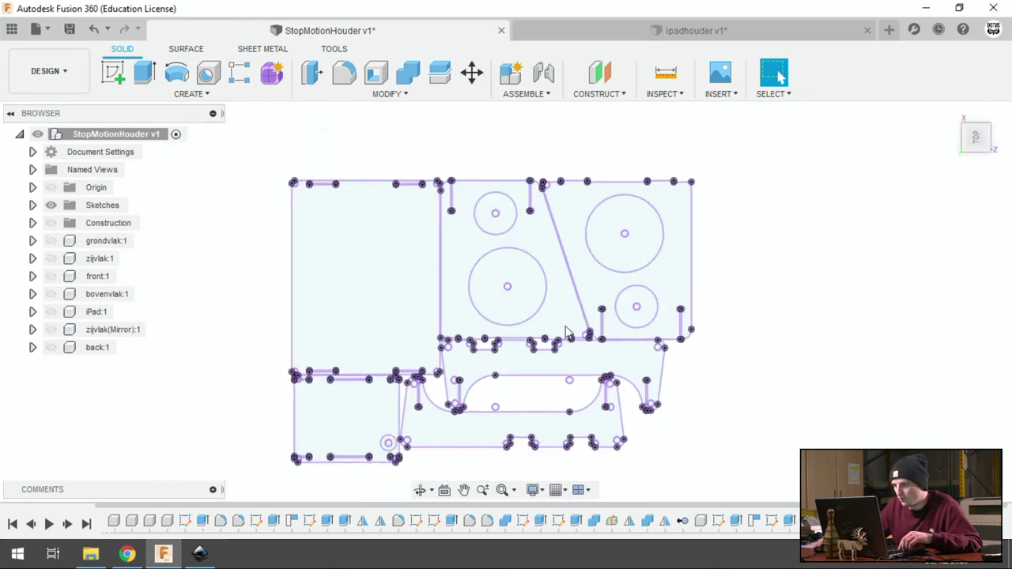
scroll(555, 185, up, 4)
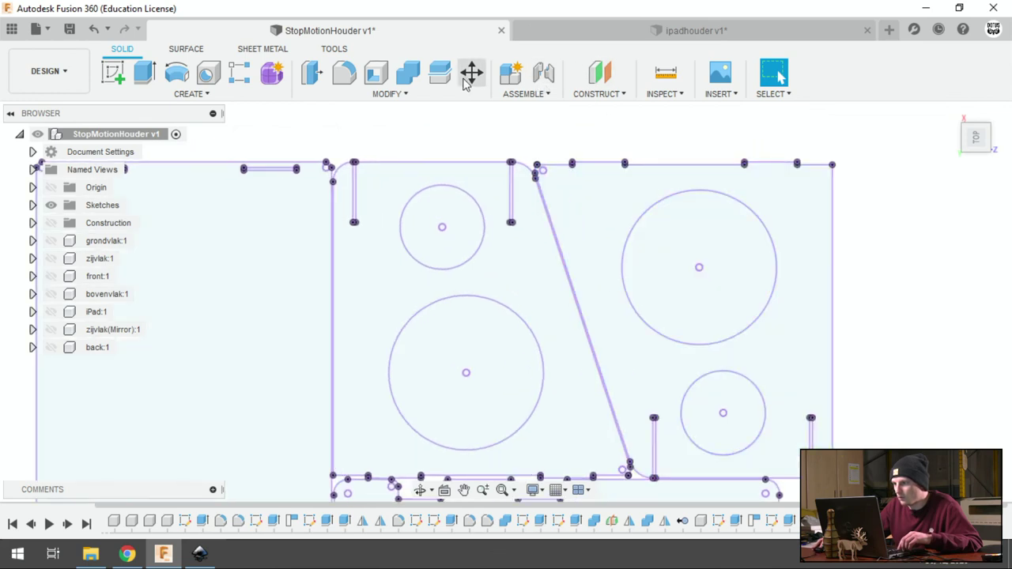
Step: Set the dikte parameter to 8 mm in Change Parameters
click(385, 94)
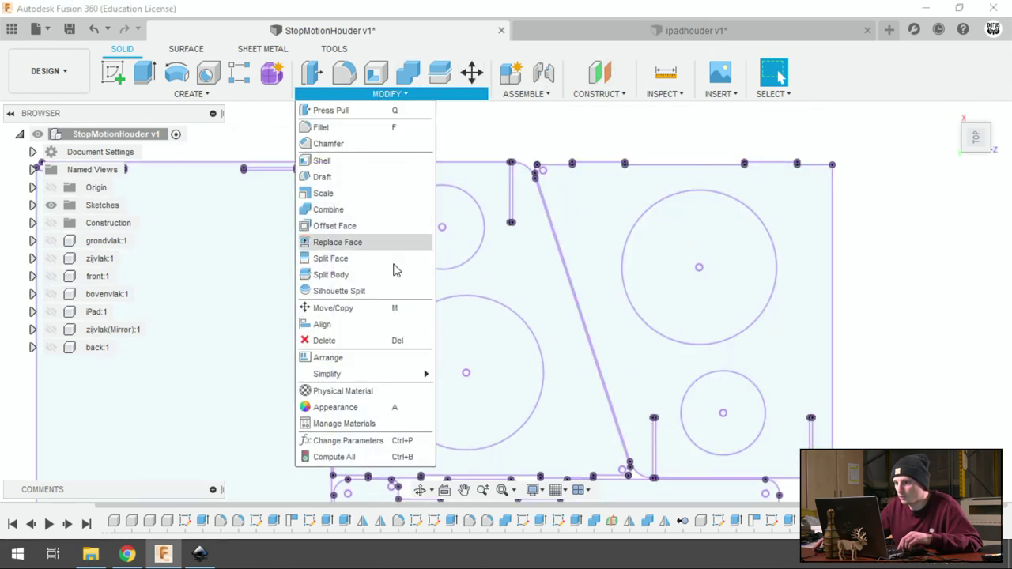
click(427, 439)
mouse_move(538, 142)
mouse_down()
mouse_move(596, 167)
mouse_move(659, 293)
mouse_move(562, 396)
mouse_up()
click(561, 464)
click(561, 463)
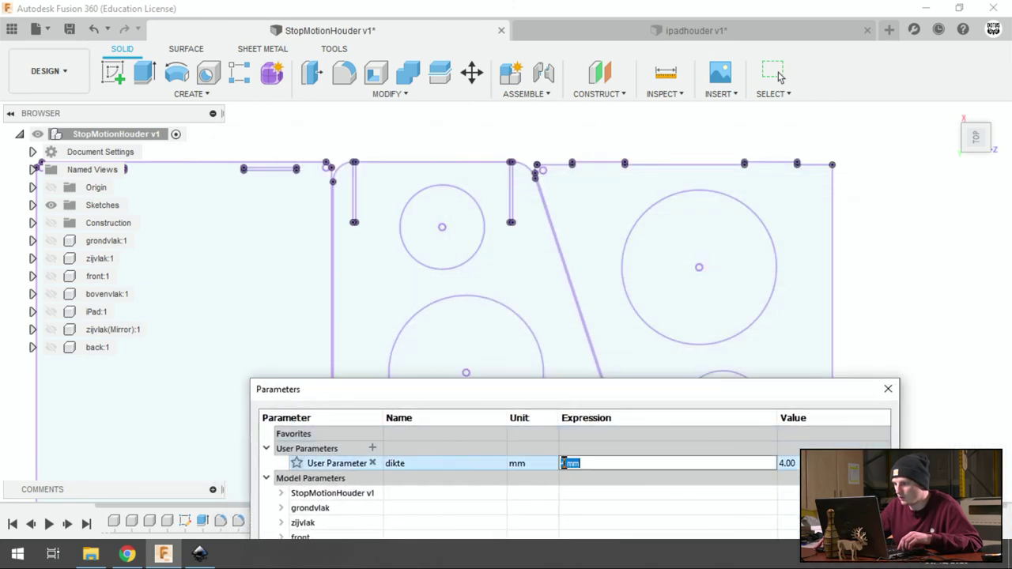
text(8)
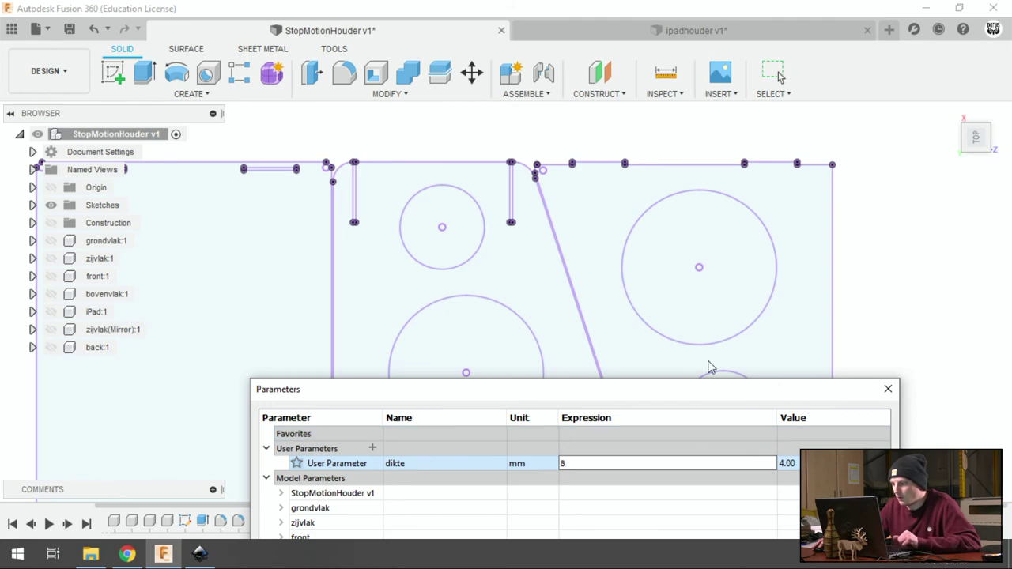
key(Return)
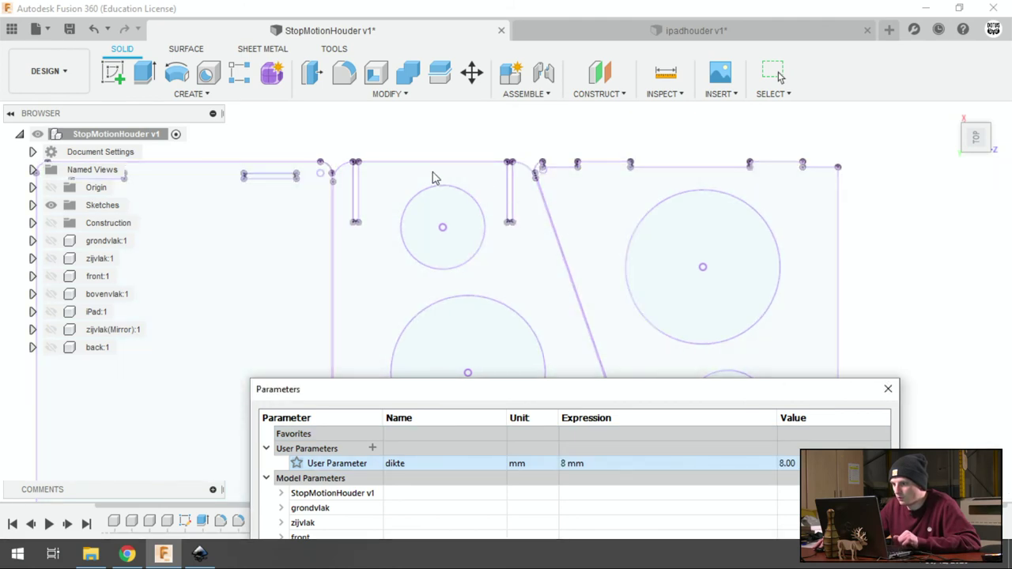
click(887, 389)
Step: Return the sketch to the home view and switch to the Laser4Fusion360 presentation
scroll(662, 210, down, 1)
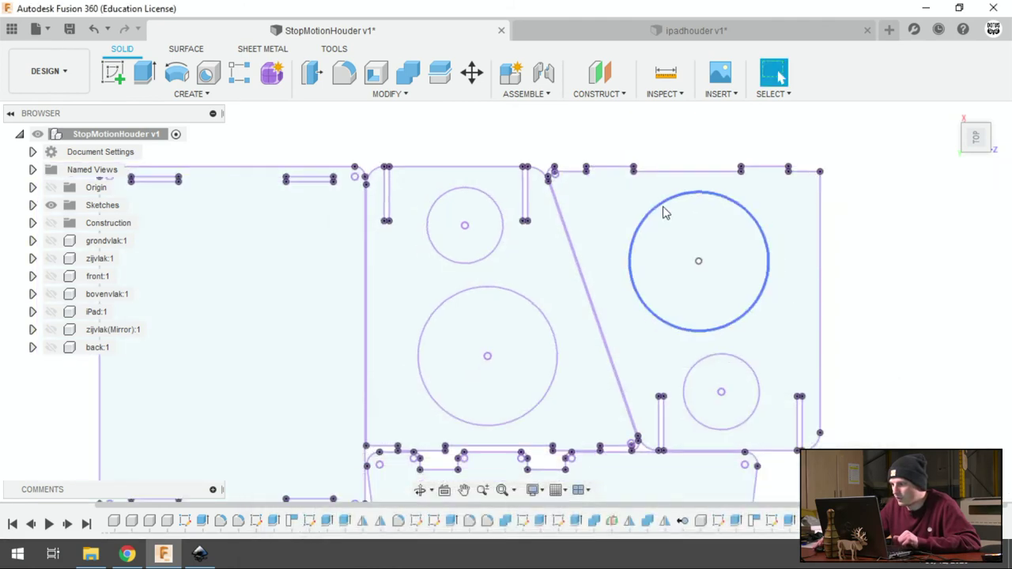
scroll(673, 238, down, 2)
scroll(712, 391, up, 1)
scroll(609, 335, up, 2)
scroll(615, 336, up, 2)
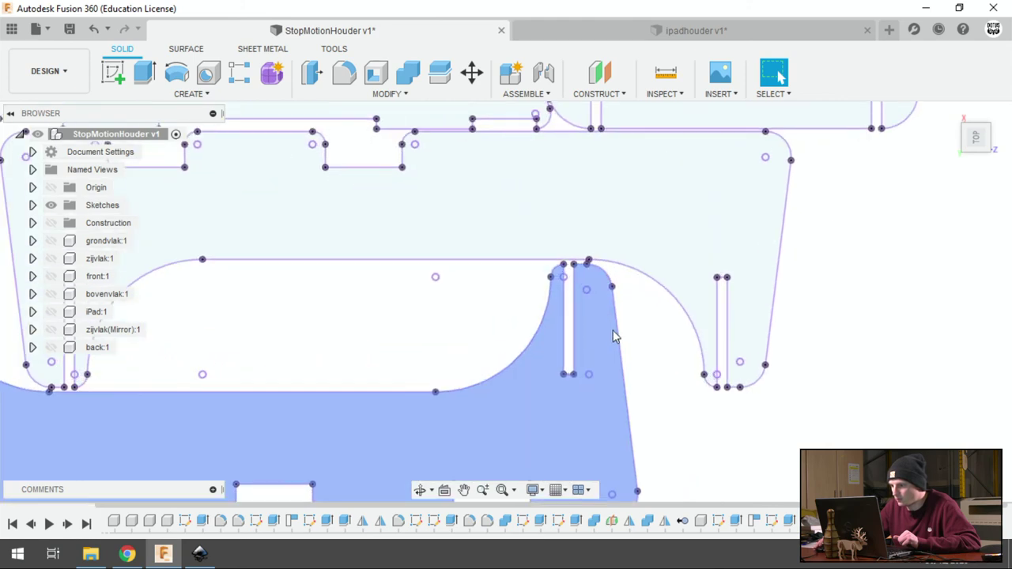
scroll(791, 357, down, 3)
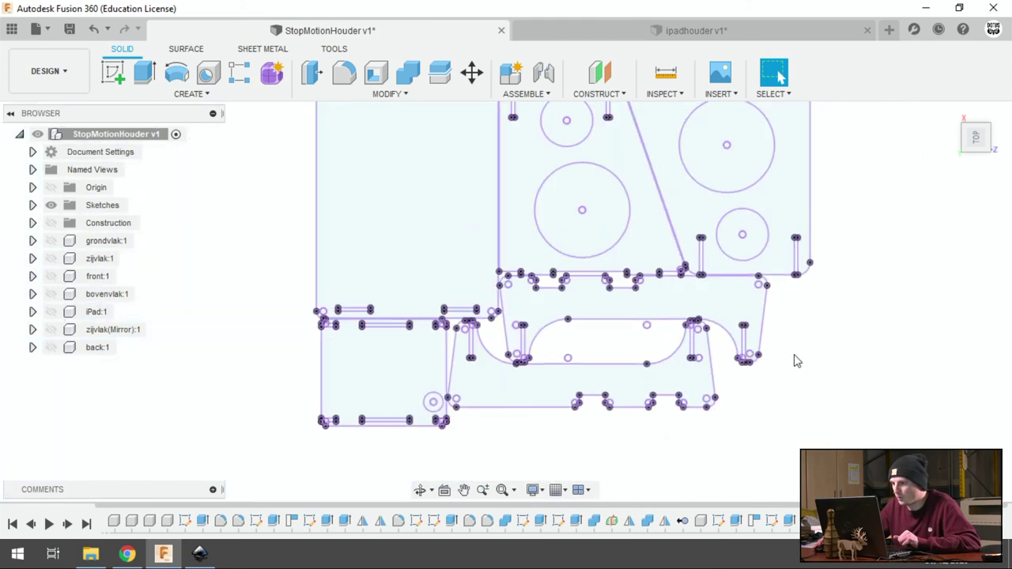
scroll(797, 361, down, 1)
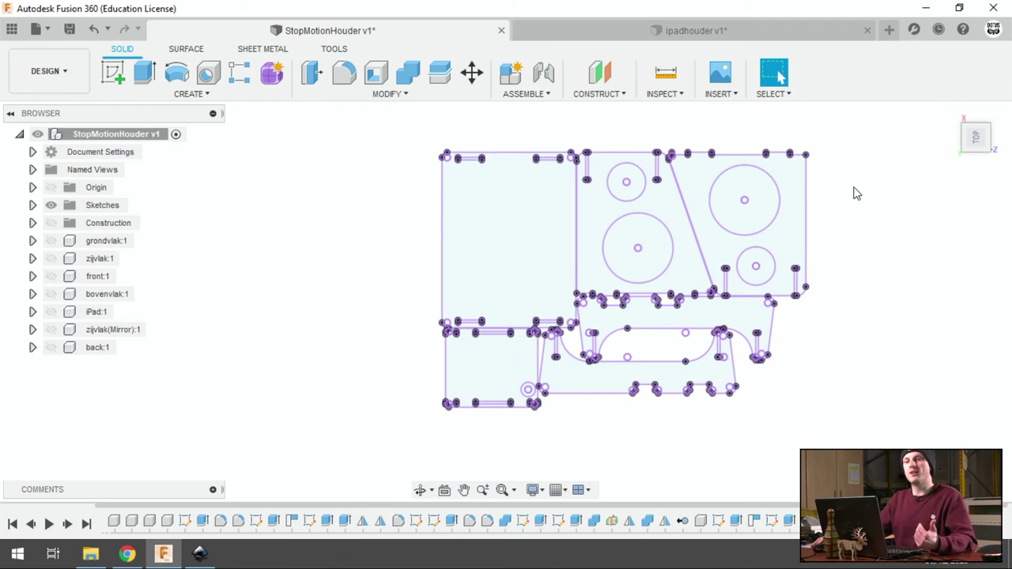
mouse_move(976, 138)
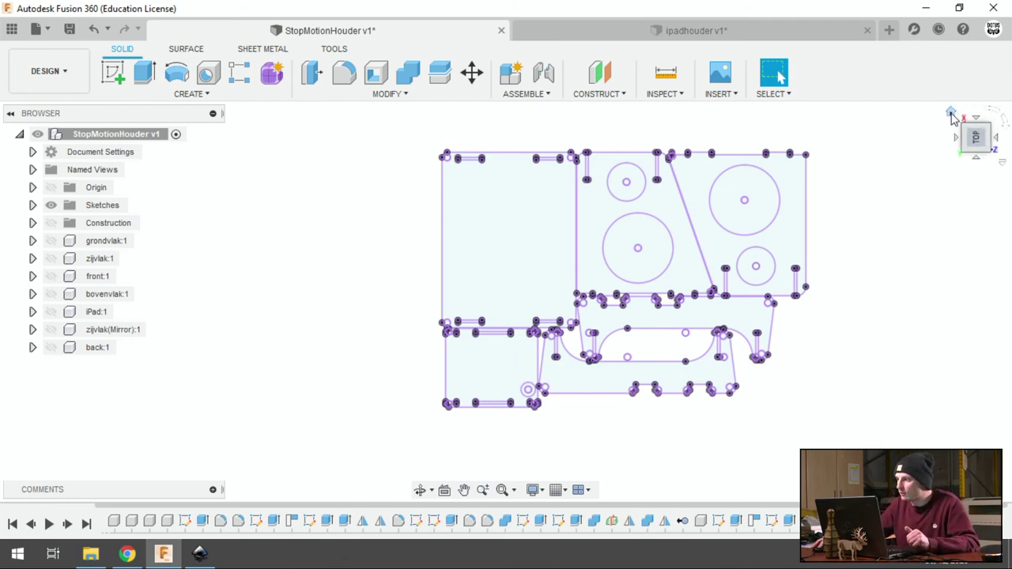
click(952, 114)
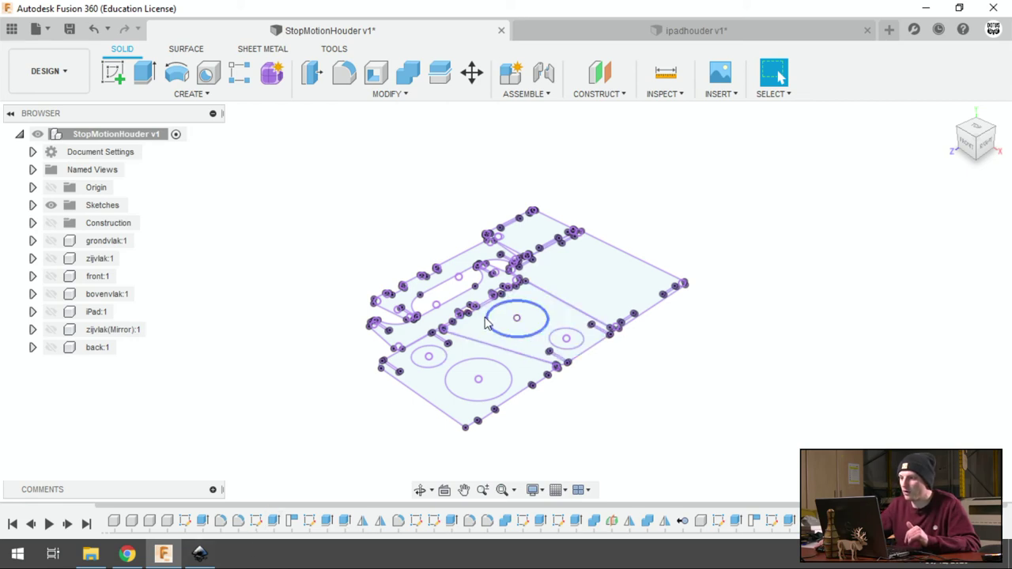
scroll(498, 319, down, 1)
scroll(482, 324, up, 1)
scroll(479, 328, up, 1)
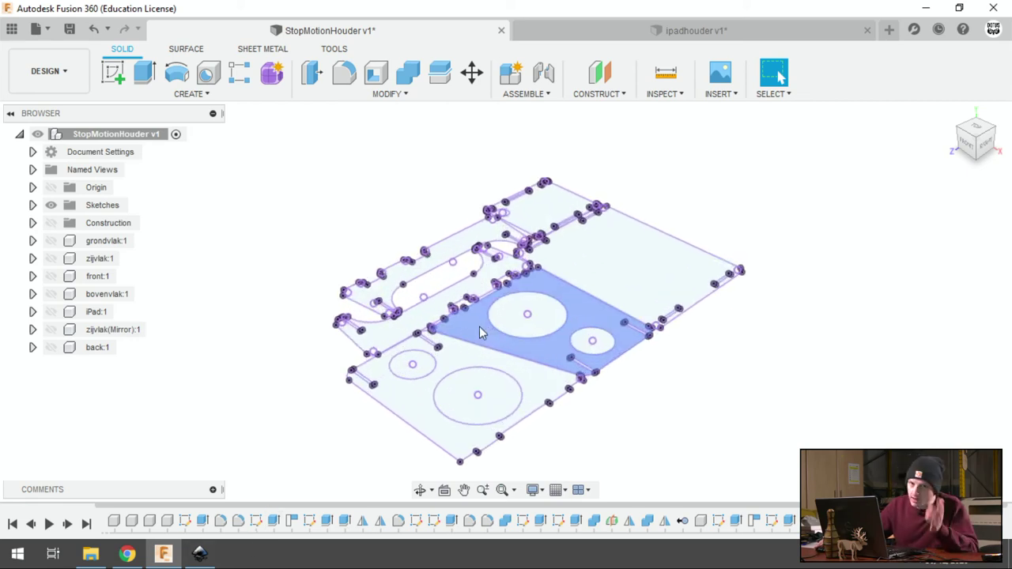
click(126, 554)
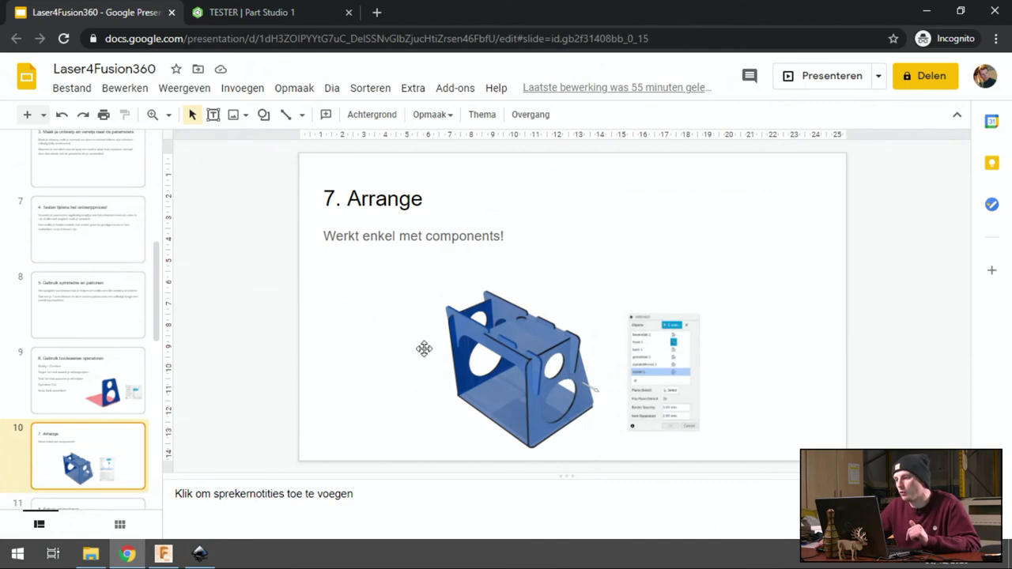
Step: Present from the 7. Arrange slide and advance three slides to the Kerf diagram
click(800, 79)
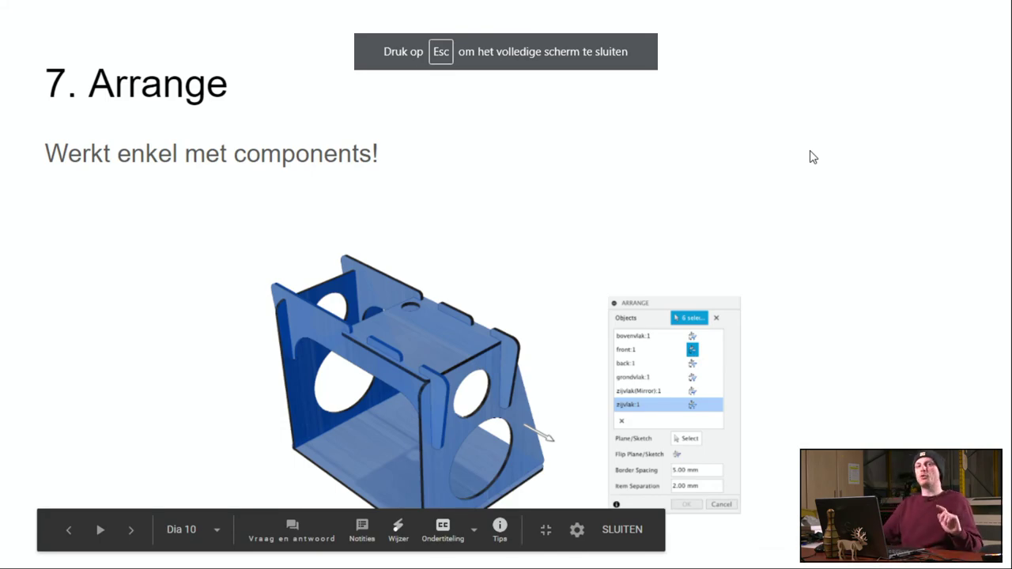
key(Right)
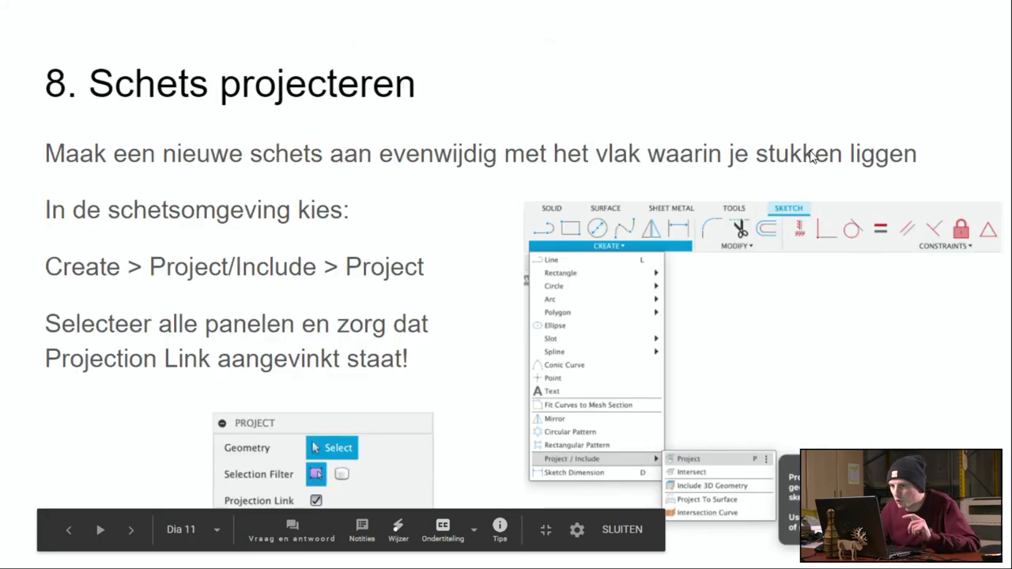
key(Right)
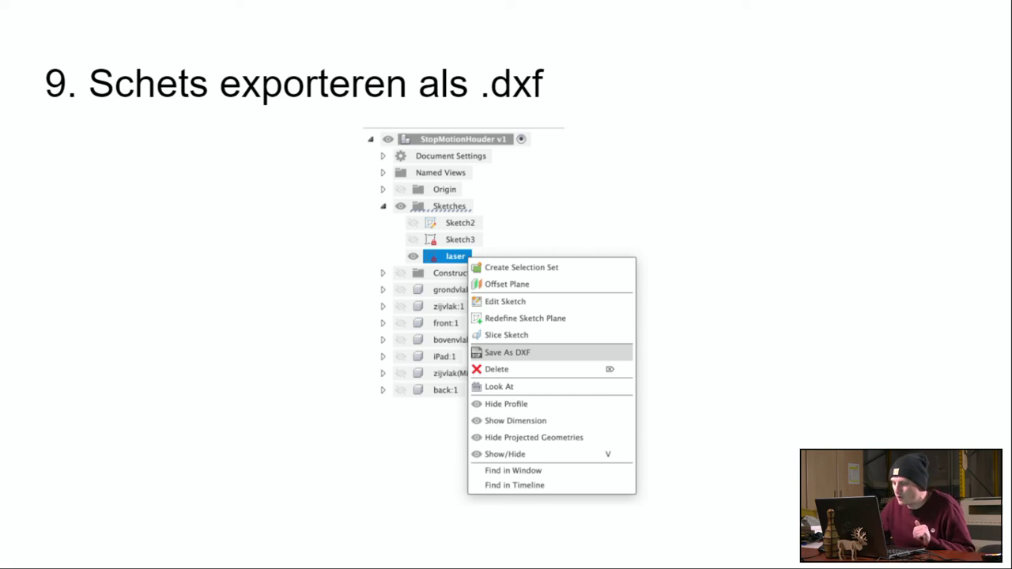
key(Right)
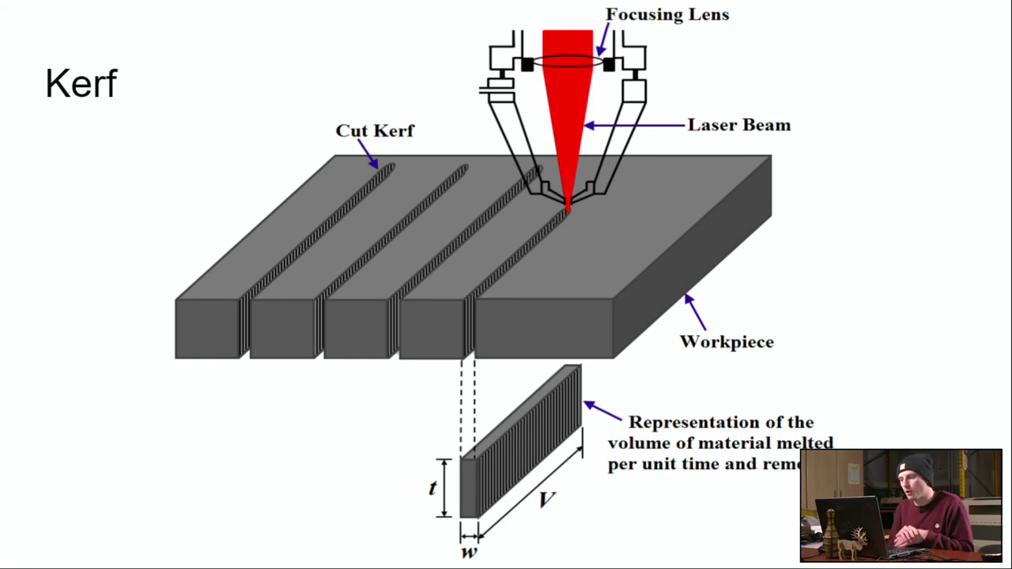
Step: Step back and forth through the Kerf slides, then exit the slideshow
key(Right)
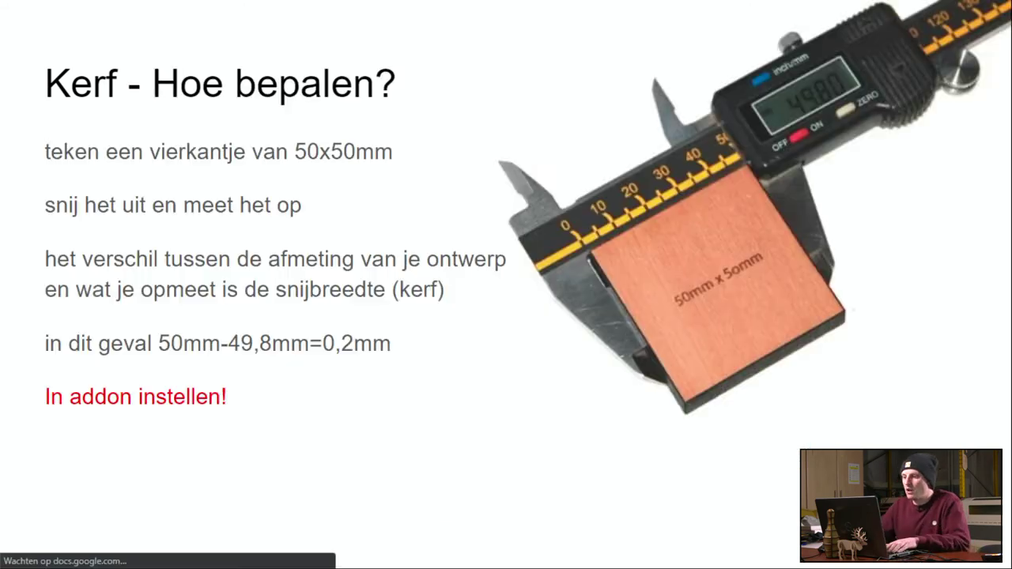
key(Right)
key(Right)
key(Left)
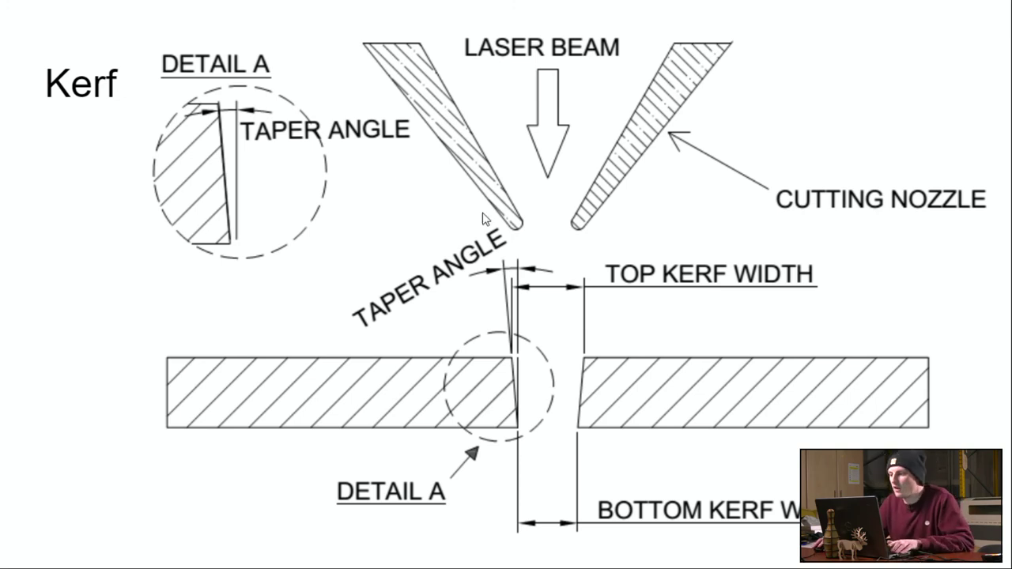
key(Left)
key(Right)
key(Escape)
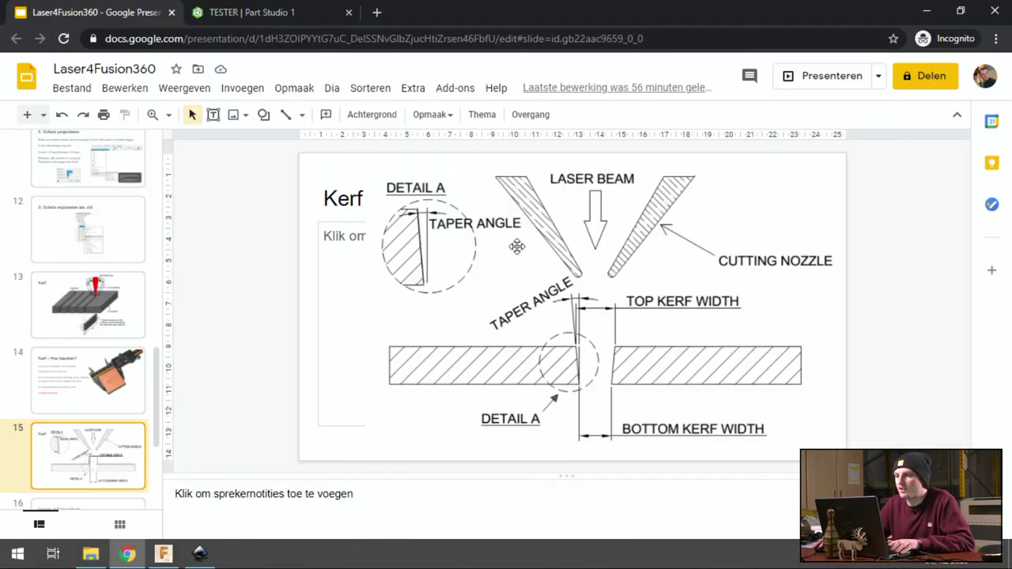
mouse_move(156, 371)
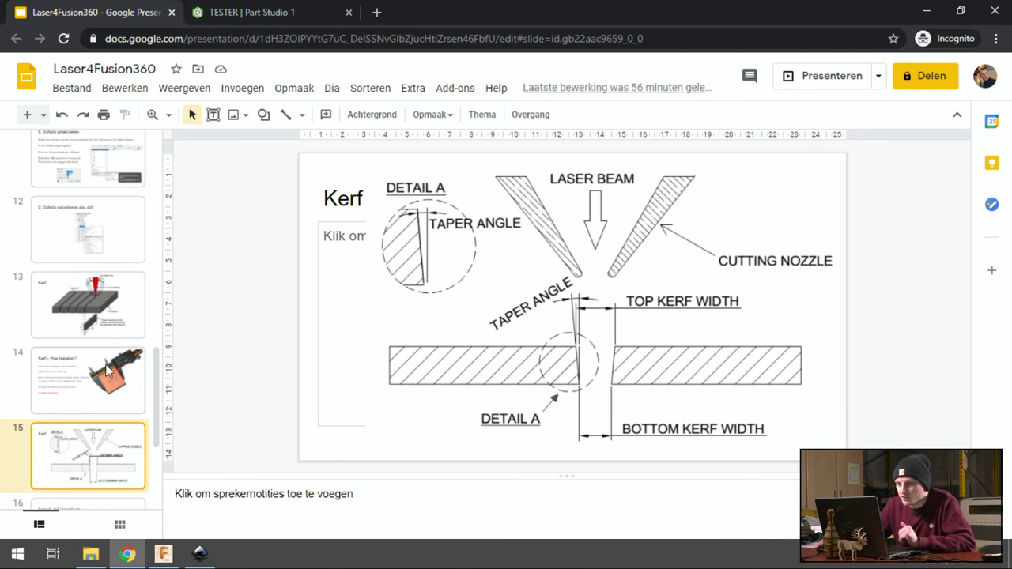
Step: On the Export .dxf via add-on slide, open the DXF for Laser link in a new tab
click(132, 410)
key(Up)
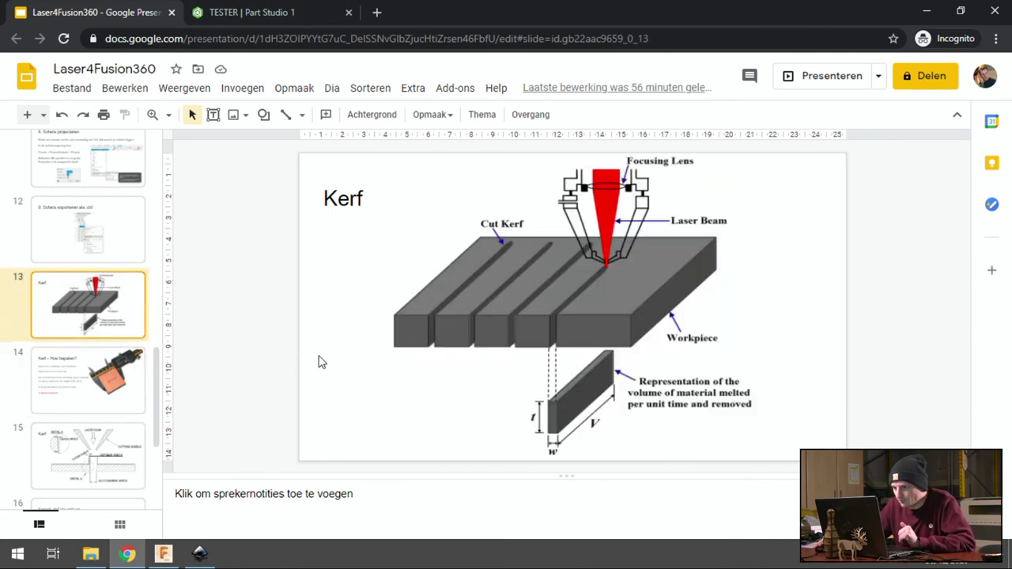
key(Down)
key(Down)
key(Down)
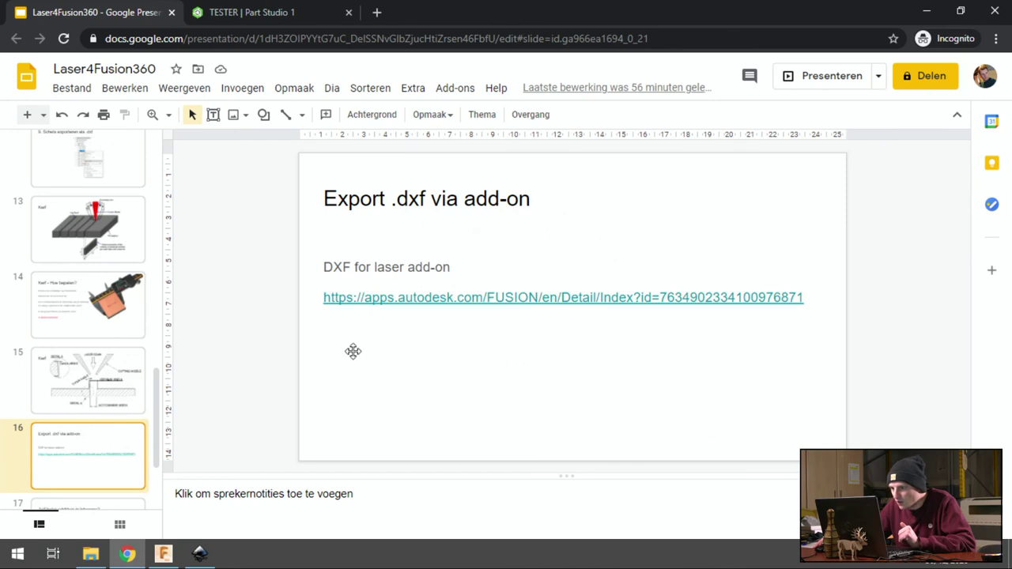
click(420, 297)
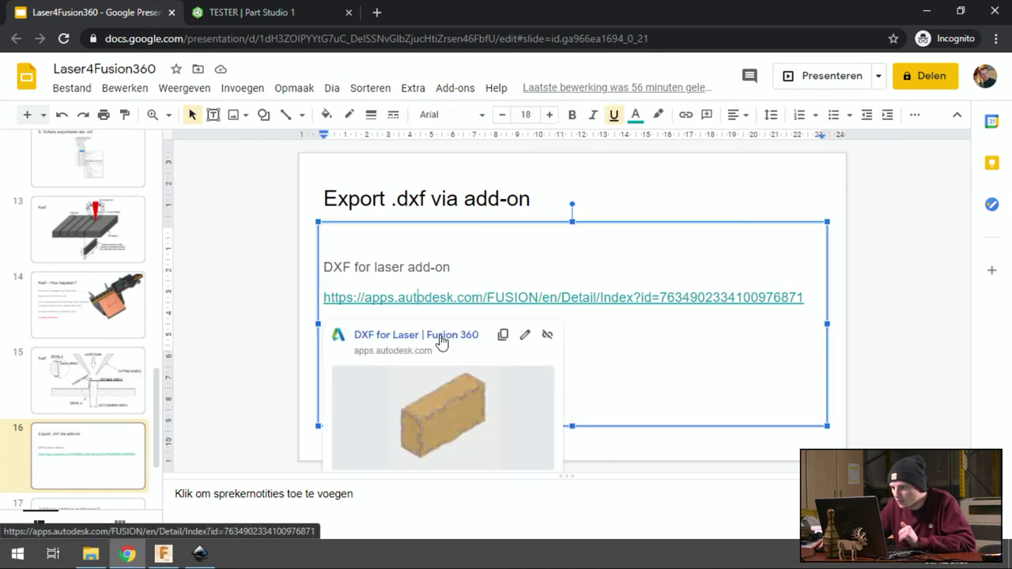
click(442, 342)
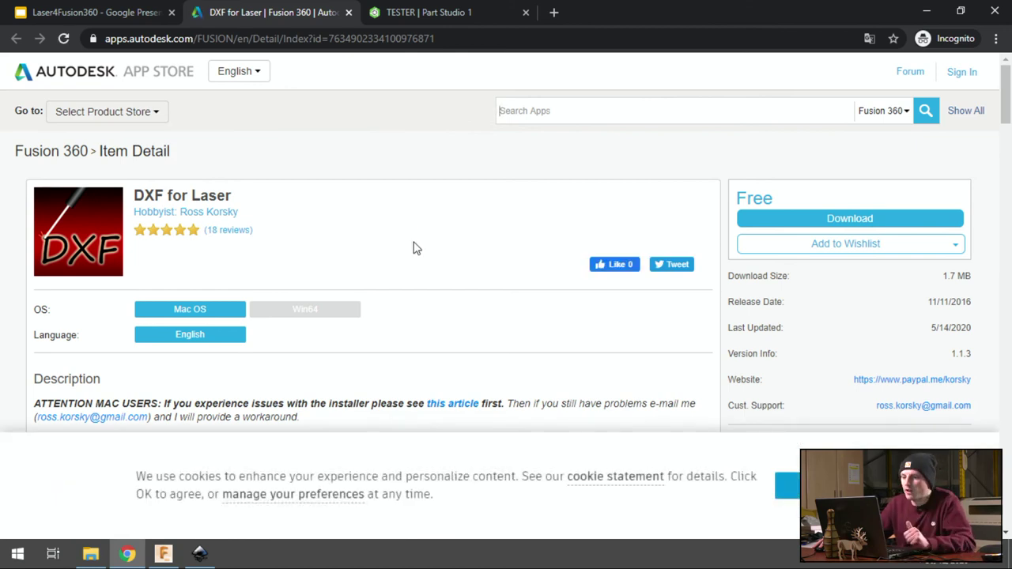
Step: Switch back to the StopMotionHouder v1 design in Fusion 360
click(163, 554)
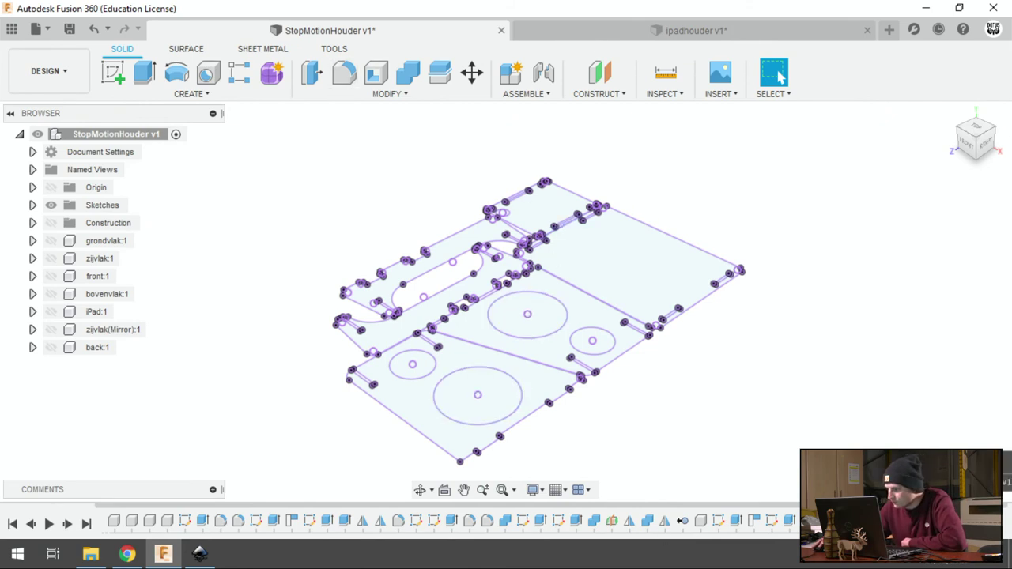
Step: Start Save DXF for Laser Cutting and make all seven bodies visible, from base panel to back panel
click(192, 95)
click(213, 473)
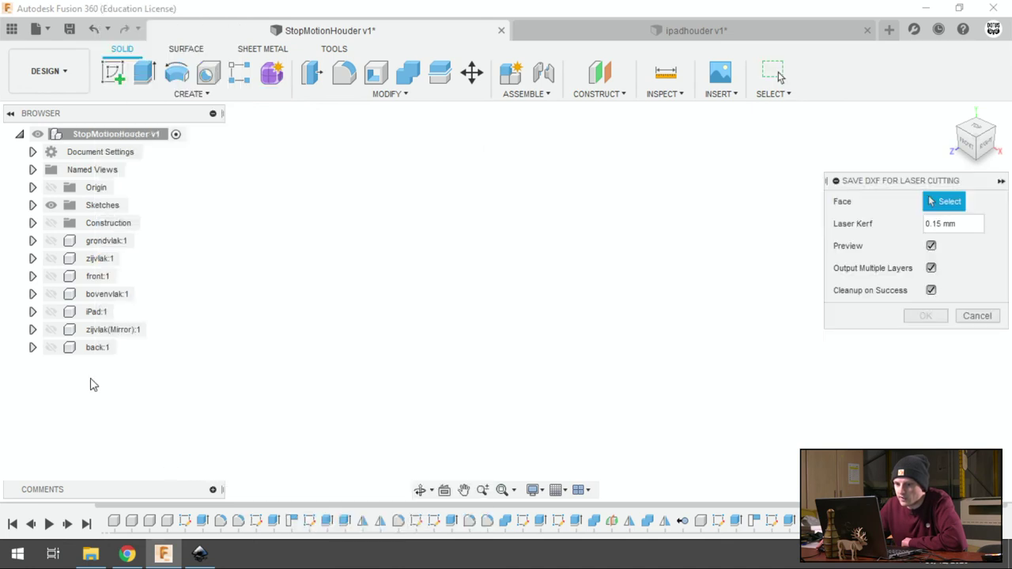
click(51, 347)
click(51, 329)
click(50, 312)
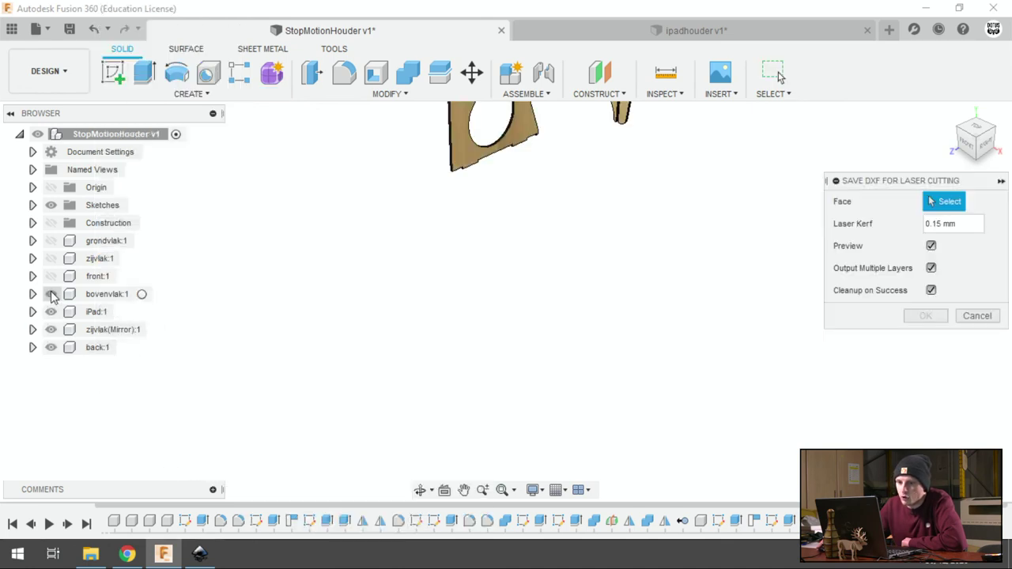
click(51, 294)
click(50, 276)
click(50, 258)
click(51, 240)
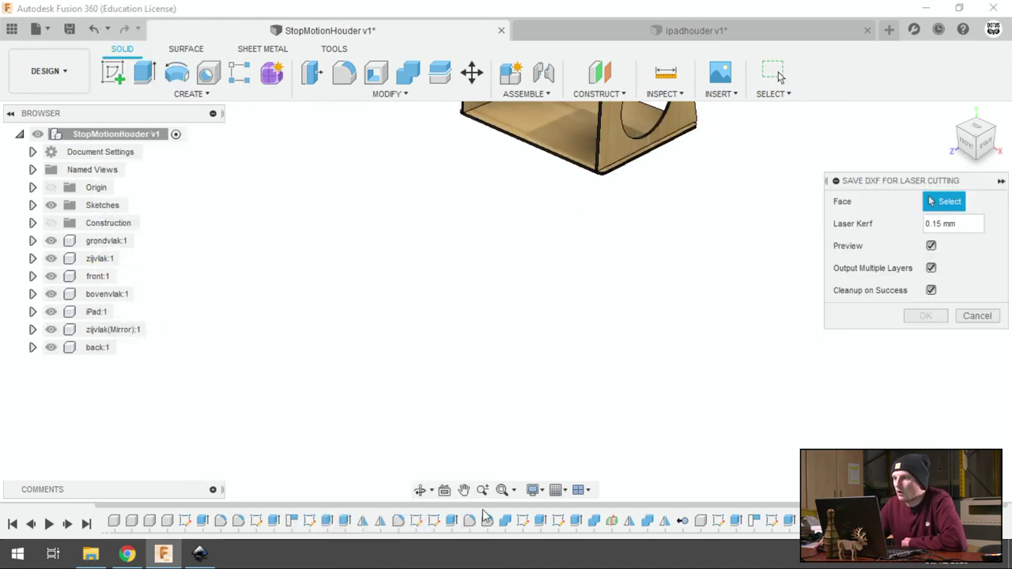
Step: Pick the side panel face, review the laser kerf value, then cancel the DXF export
scroll(506, 475, down, 3)
scroll(644, 233, up, 2)
scroll(663, 241, up, 2)
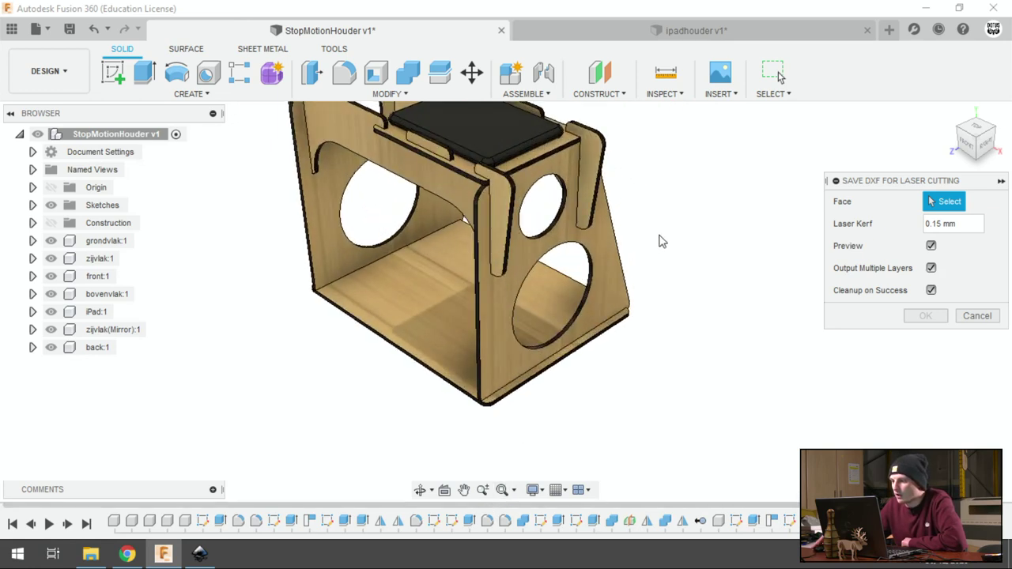
scroll(662, 241, up, 1)
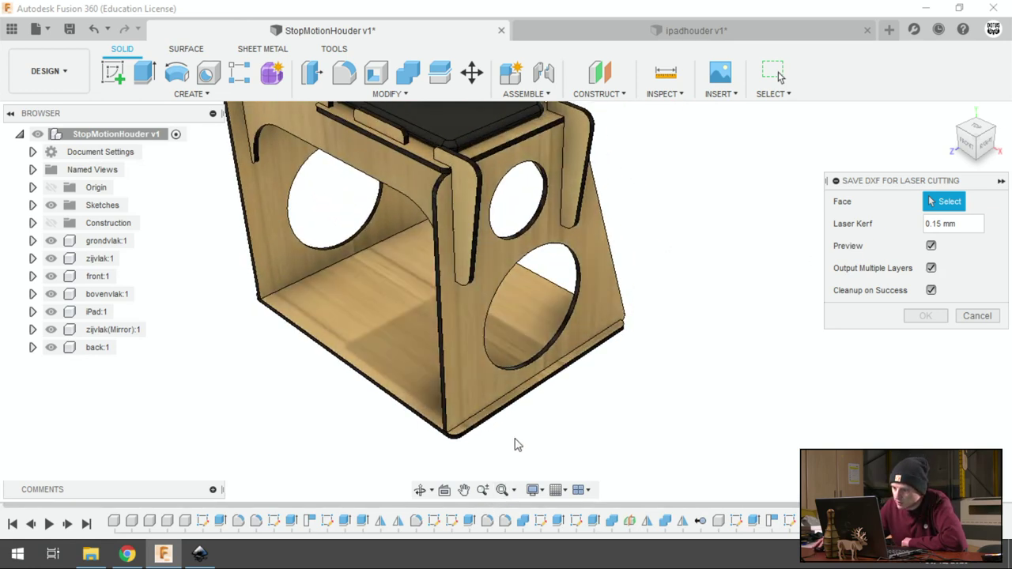
click(465, 319)
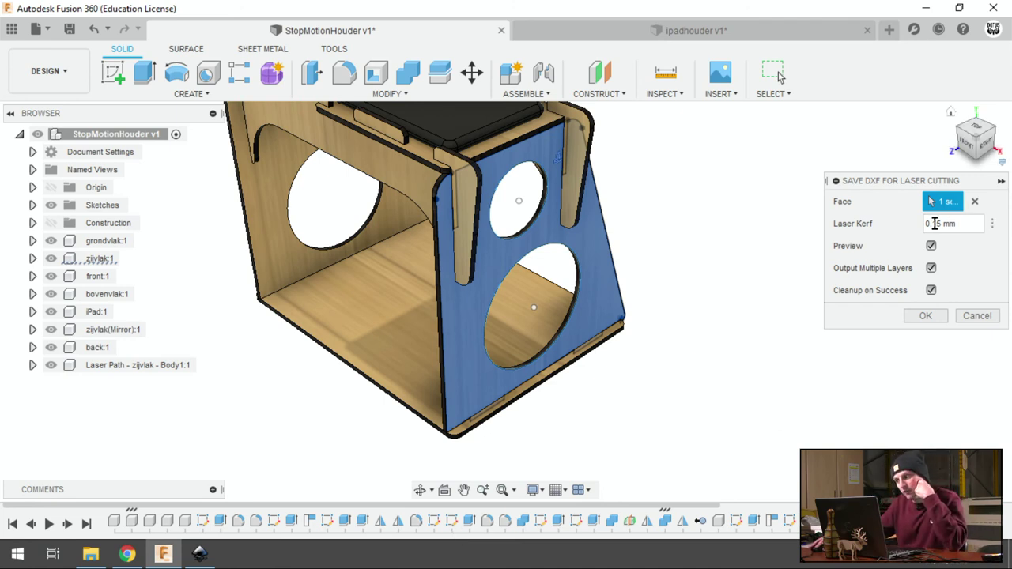
click(934, 224)
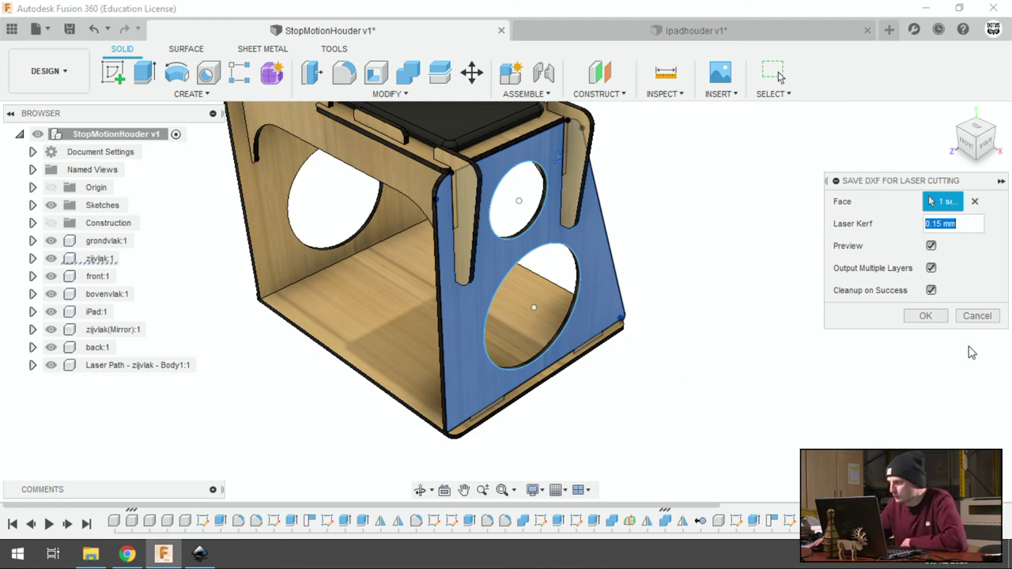
click(981, 316)
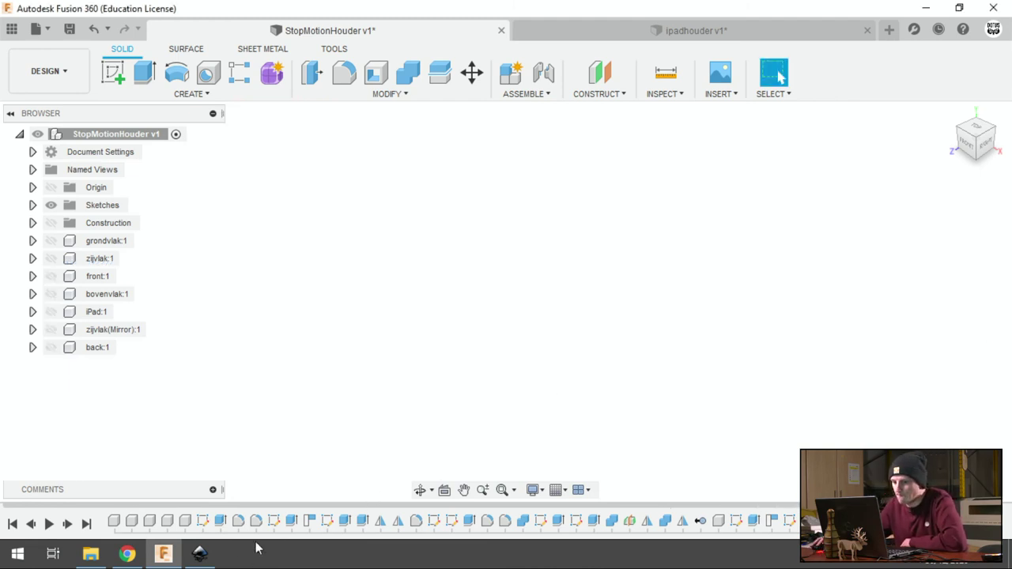
Step: Return via Inkscape and Chrome to the Laser4Fusion360 Google Slides presentation
click(200, 554)
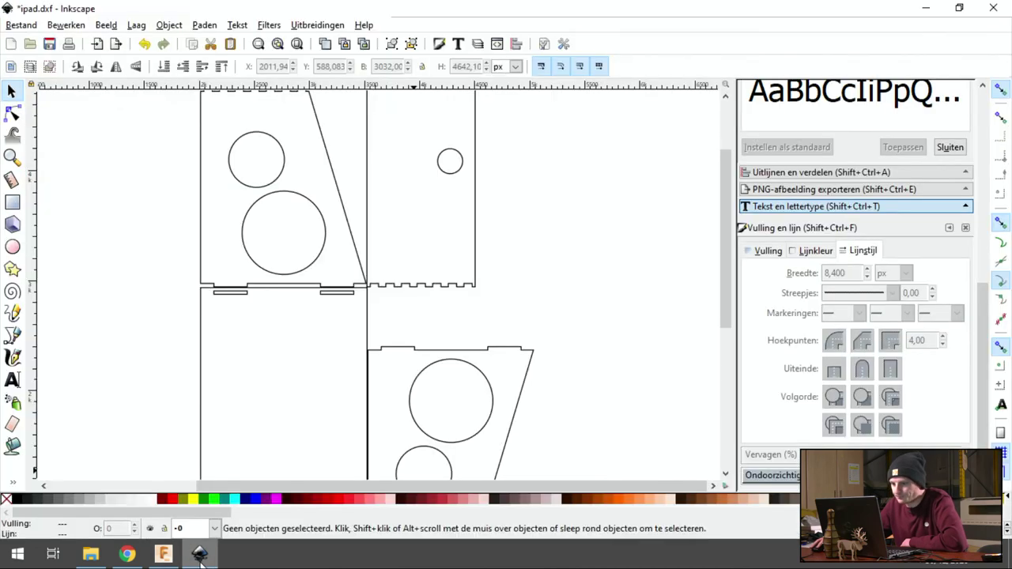
click(128, 554)
click(153, 13)
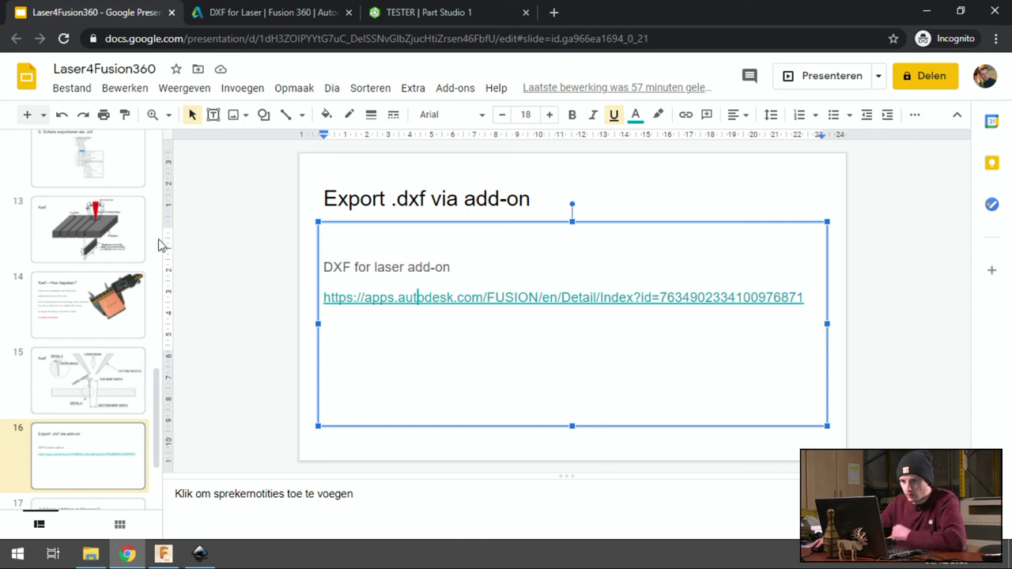
Step: Move to slide 17 about arranging the parts in Inkscape
scroll(127, 376, up, 2)
scroll(125, 377, down, 3)
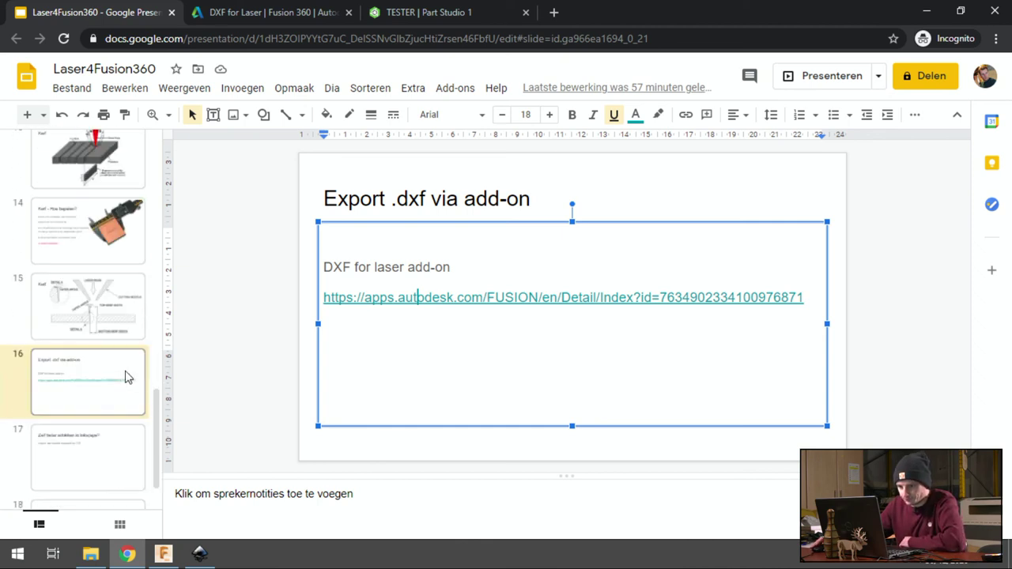
scroll(125, 372, down, 2)
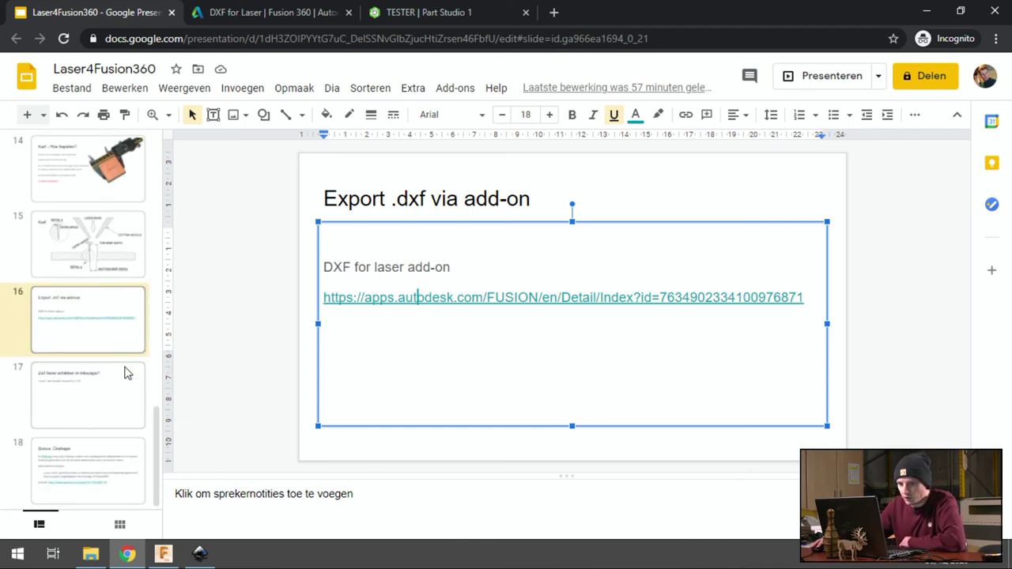
click(126, 372)
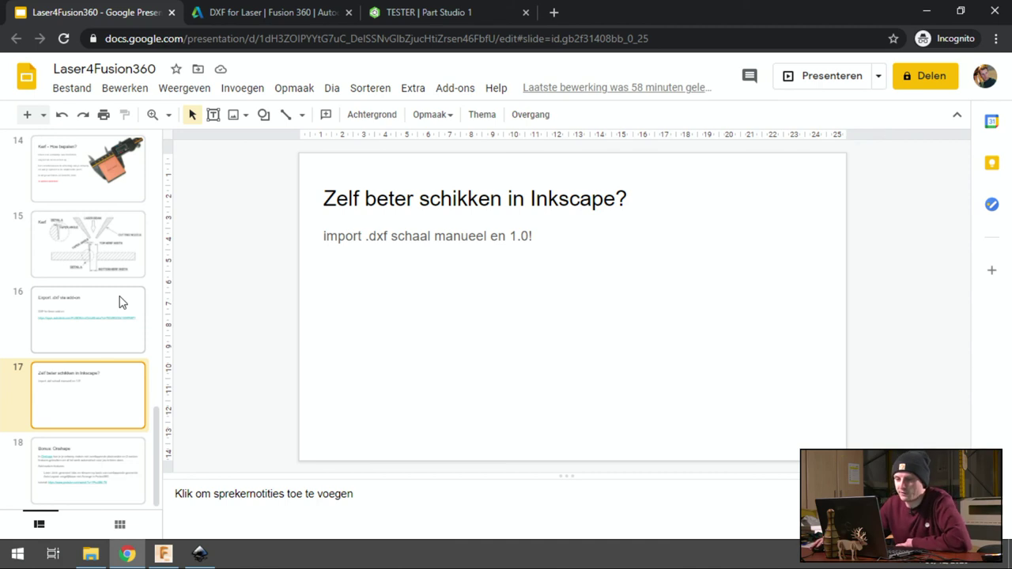
Step: Go to slide 18, 'Bonus: Onshape', and place the cursor in its first paragraph
scroll(123, 332, up, 2)
scroll(124, 335, down, 2)
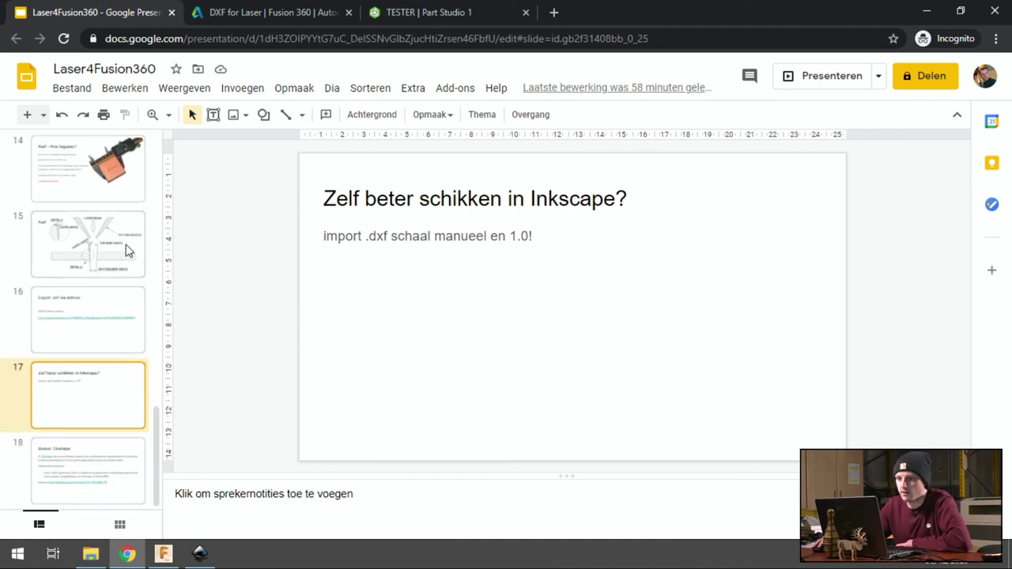
click(111, 447)
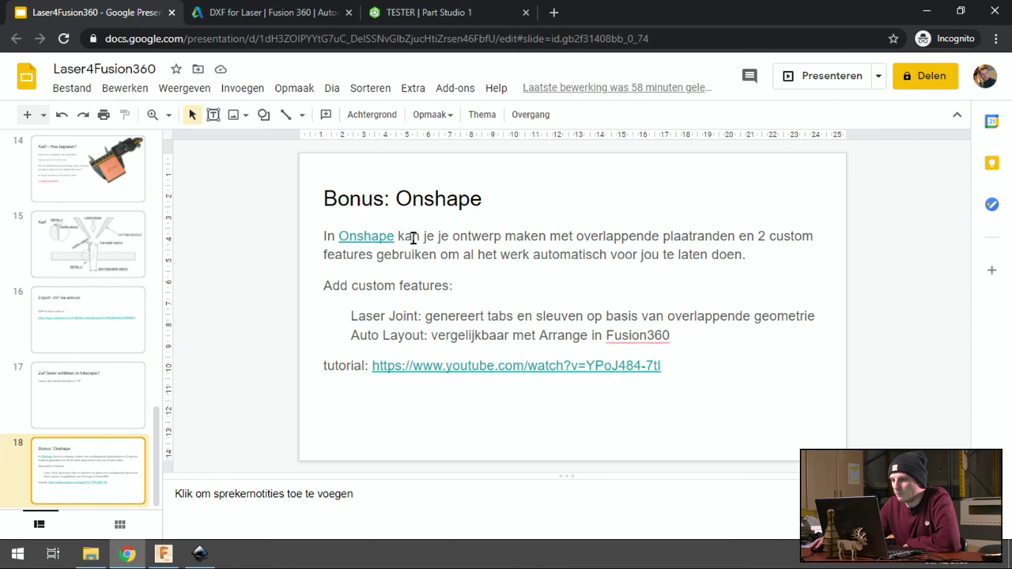
drag(413, 239, 445, 253)
click(462, 255)
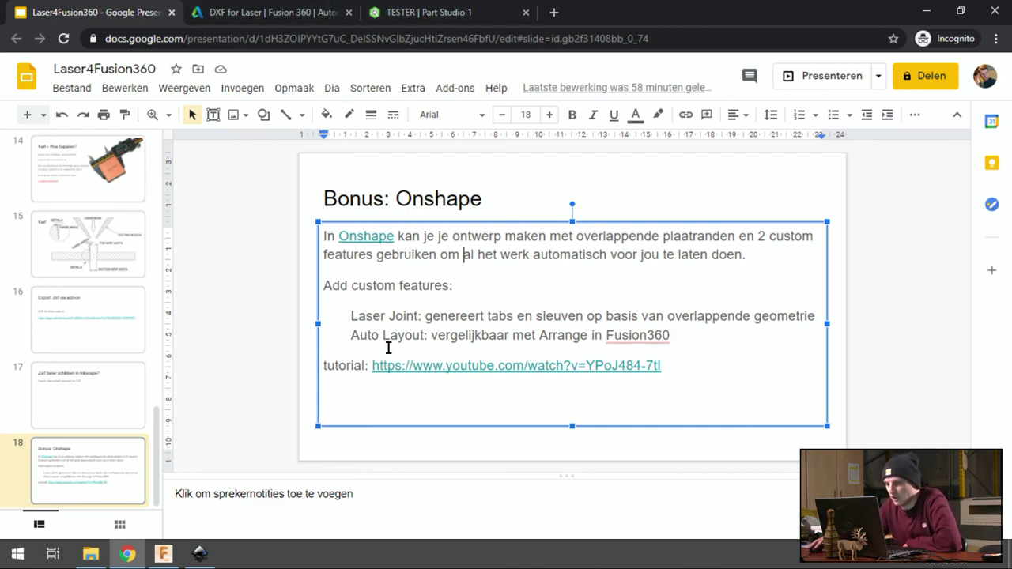
Step: Reload the timed-out TESTER part studio and orbit to view the box's underside
click(447, 12)
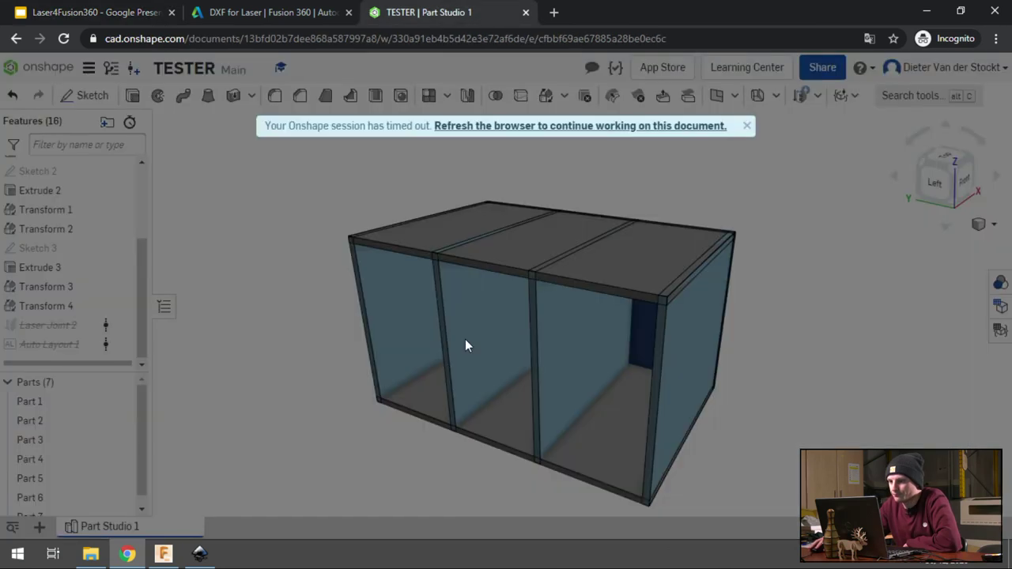
click(625, 126)
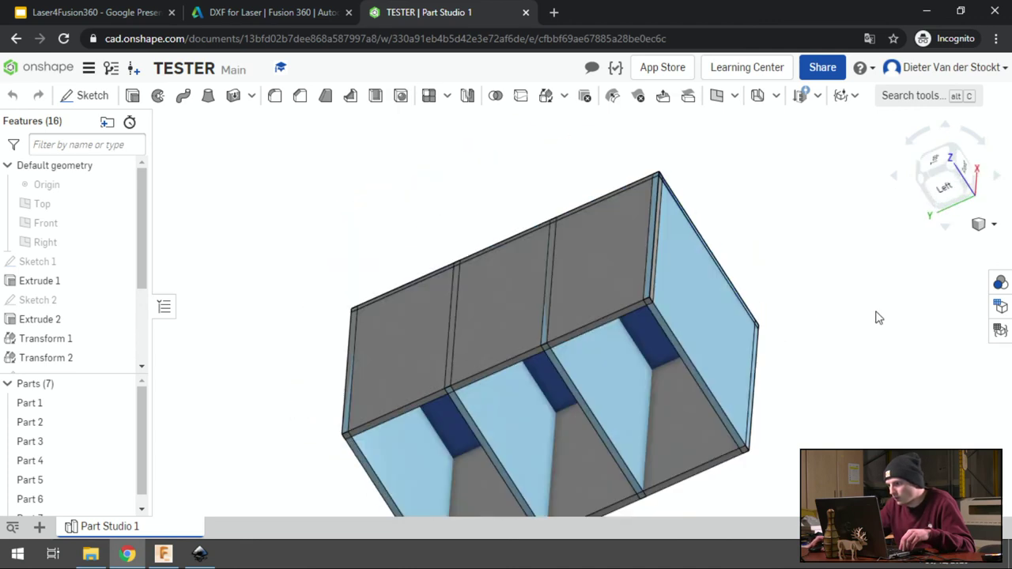
mouse_move(840, 289)
right_down()
mouse_move(840, 279)
mouse_move(874, 308)
mouse_move(843, 293)
mouse_move(894, 301)
mouse_move(860, 307)
right_up()
scroll(522, 303, up, 2)
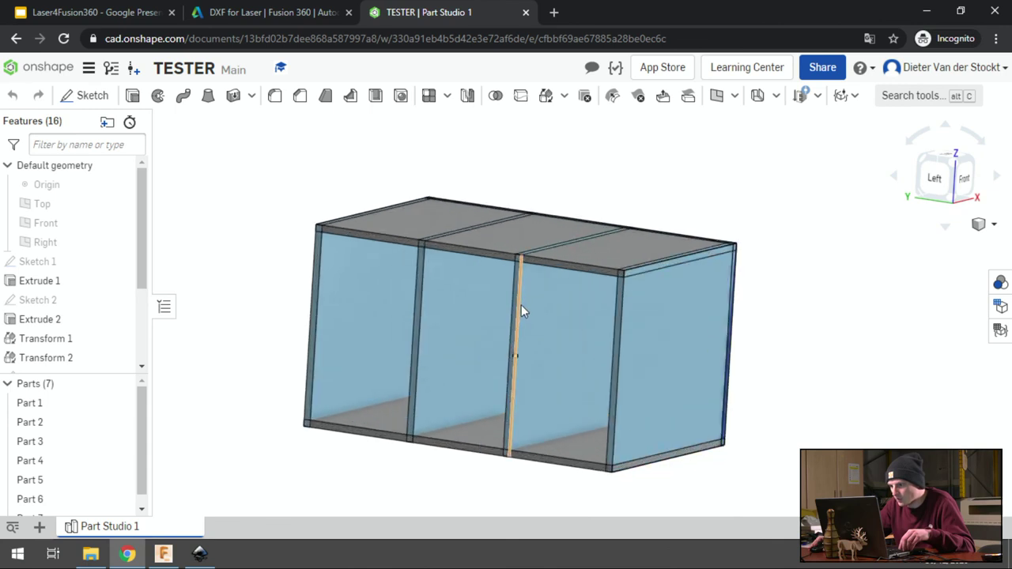
scroll(523, 309, up, 2)
Step: View the box from the top and zoom in to look into its three compartments
mouse_move(526, 313)
right_down()
mouse_move(551, 319)
mouse_move(519, 315)
mouse_move(527, 203)
right_up()
scroll(518, 222, down, 3)
scroll(506, 240, up, 5)
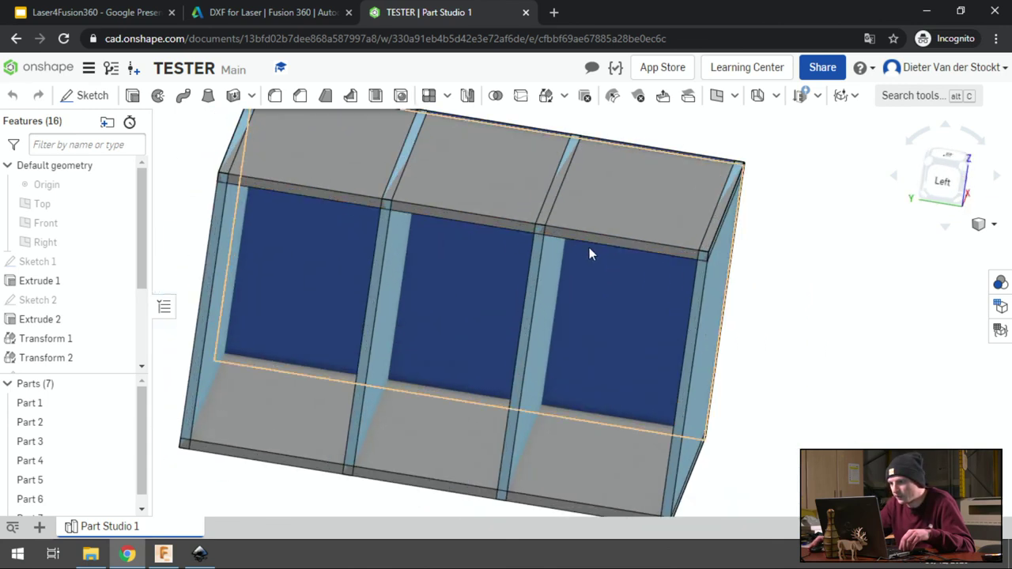
mouse_move(589, 247)
right_down()
mouse_move(570, 238)
mouse_move(584, 246)
right_up()
scroll(553, 226, down, 3)
scroll(514, 198, up, 3)
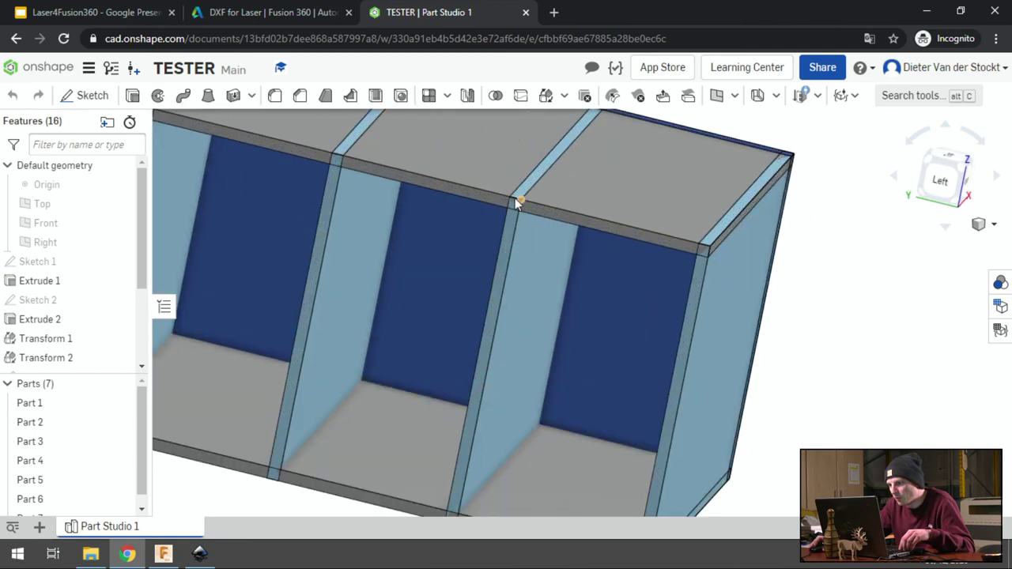
scroll(517, 204, up, 2)
scroll(517, 207, up, 2)
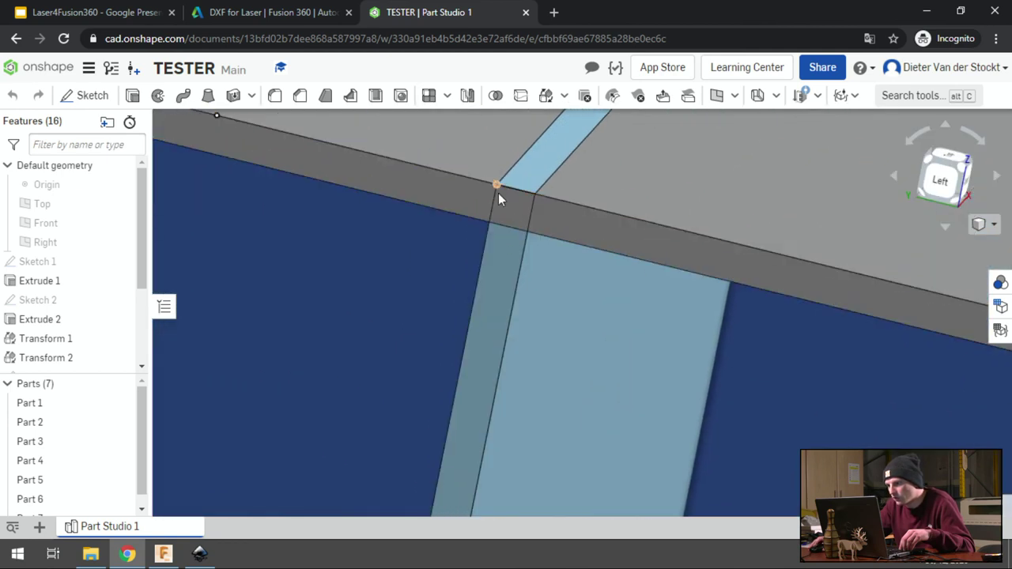
scroll(505, 202, down, 2)
scroll(510, 215, down, 3)
scroll(515, 202, down, 2)
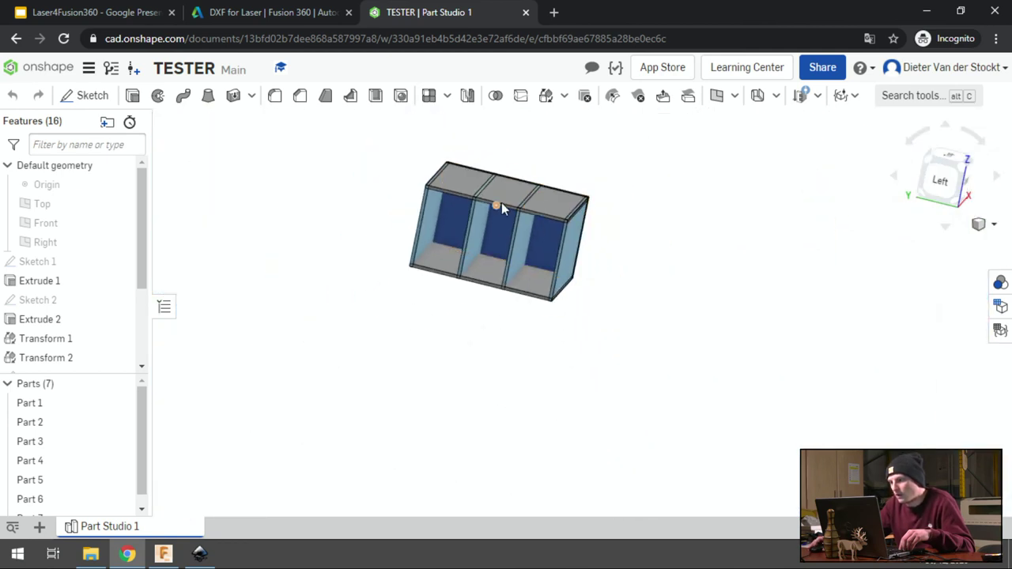
scroll(501, 203, up, 3)
Step: Orbit to face the blue back panels and see the whole cabinet
mouse_move(540, 216)
right_down()
mouse_move(609, 267)
mouse_move(608, 253)
right_up()
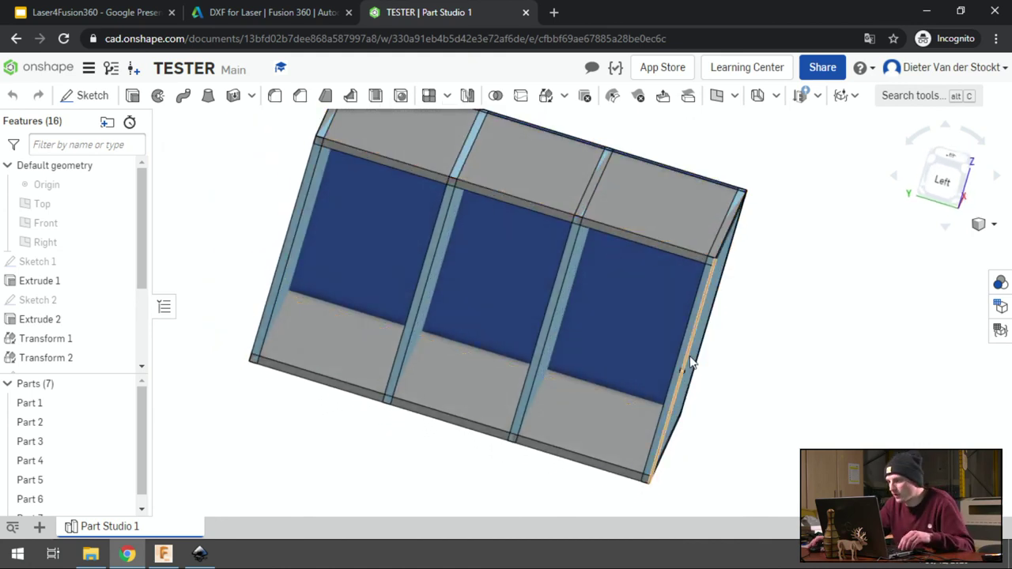
scroll(747, 382, up, 2)
scroll(750, 380, down, 3)
right_drag(793, 277, 788, 268)
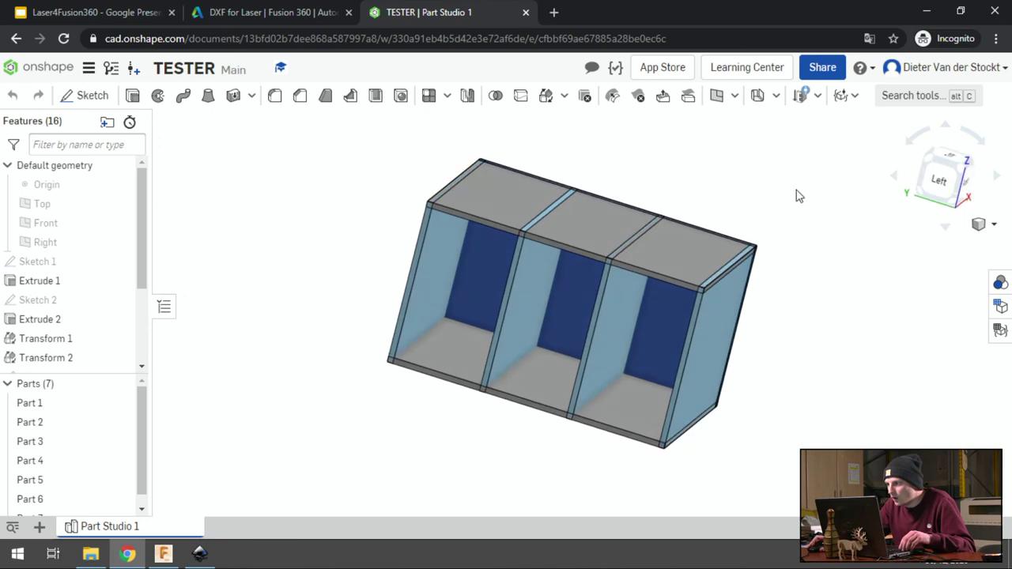
Step: Check the Add custom features panel from the custom features list, then close it
click(818, 96)
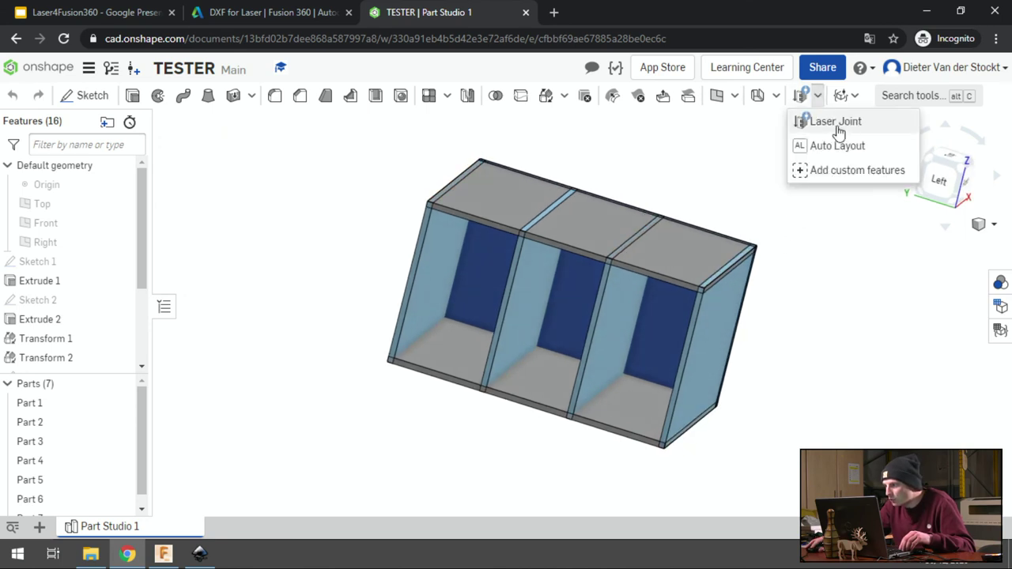
click(846, 171)
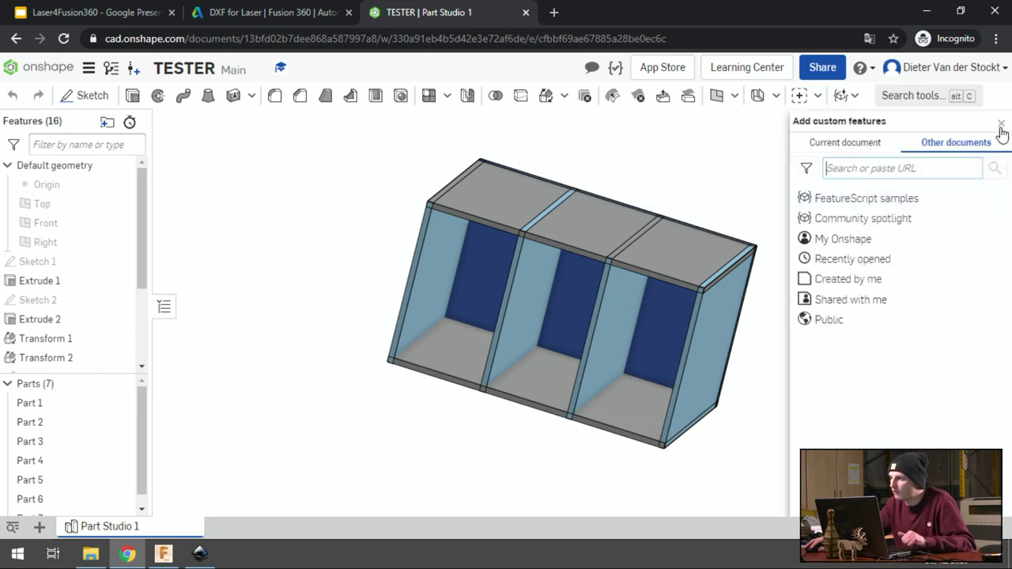
click(1001, 126)
Step: Reopen the custom features list showing Laser Joint and Auto Layout, orbiting the cabinet meanwhile
click(819, 97)
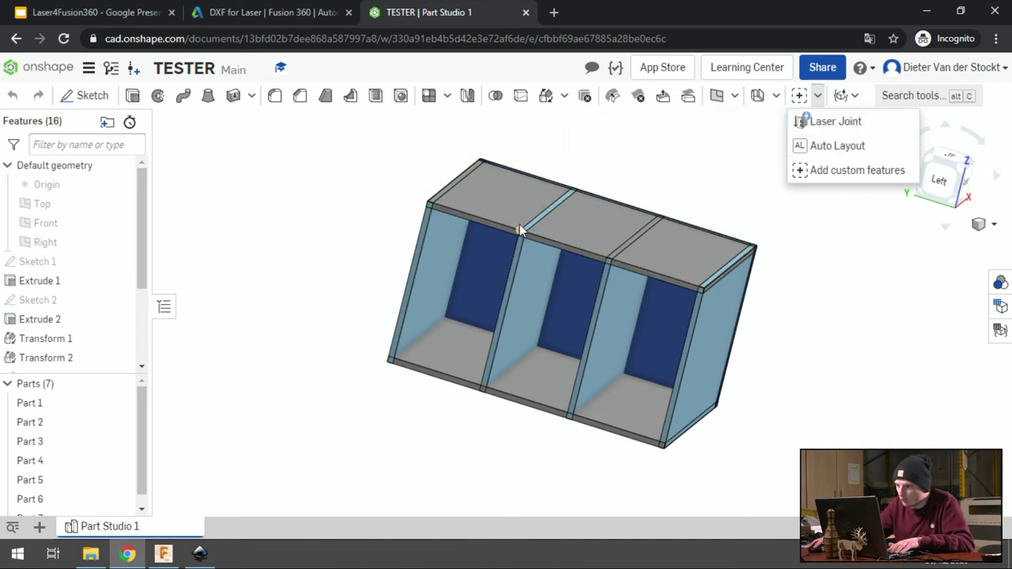
scroll(609, 207, down, 2)
scroll(597, 217, up, 4)
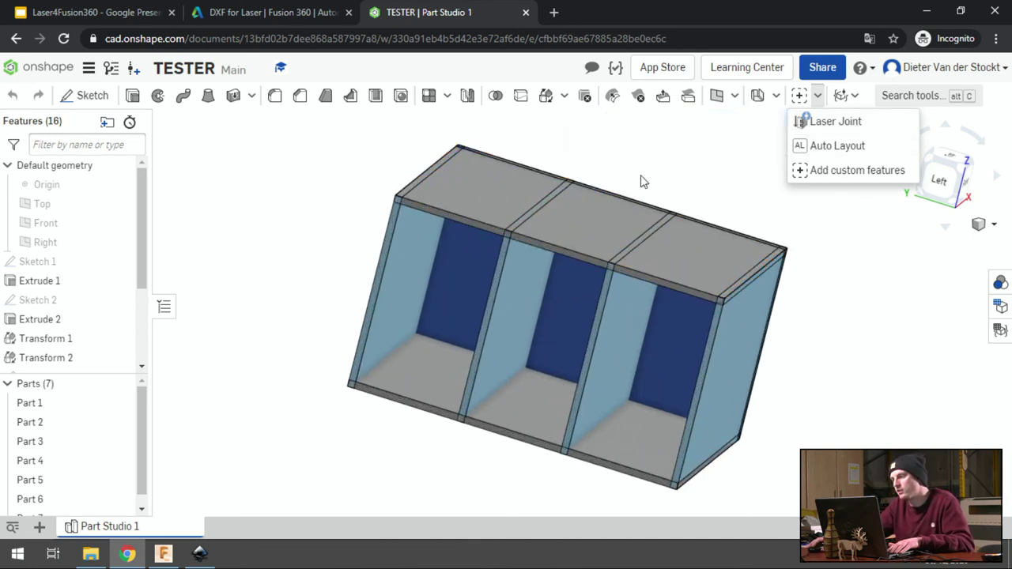
right_drag(594, 197, 546, 217)
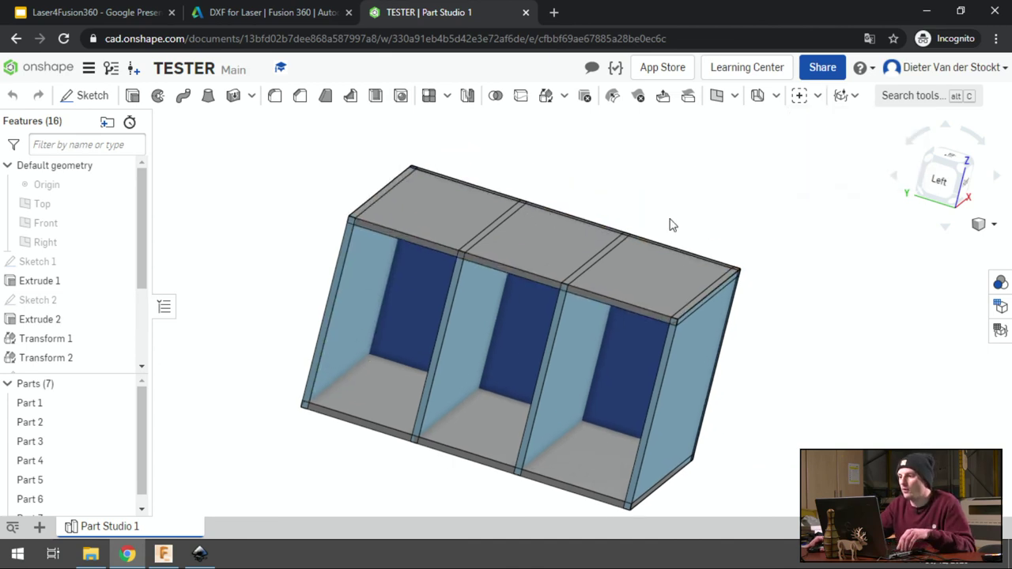
mouse_move(669, 224)
right_down()
mouse_move(642, 211)
mouse_move(677, 219)
right_up()
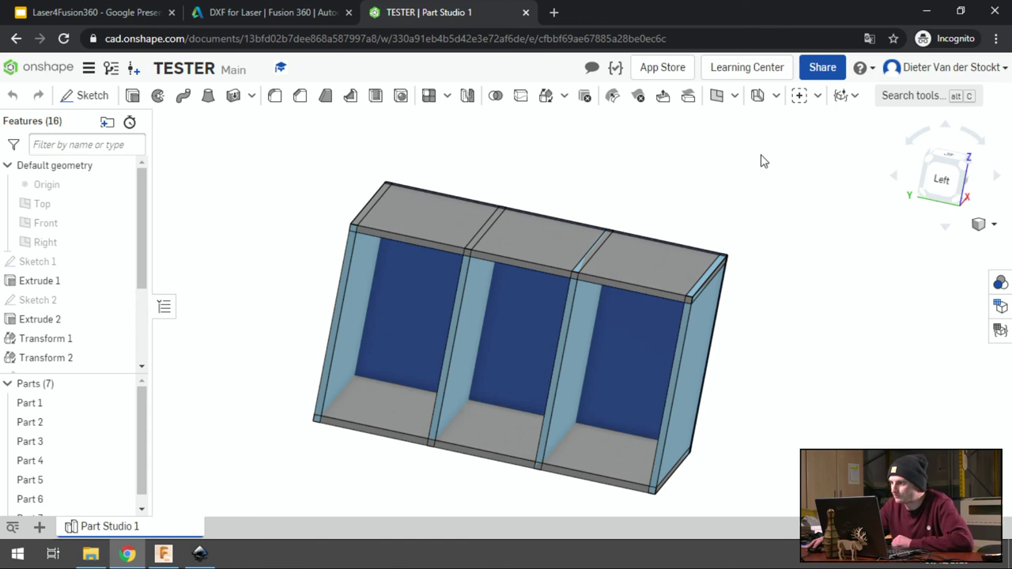
click(854, 98)
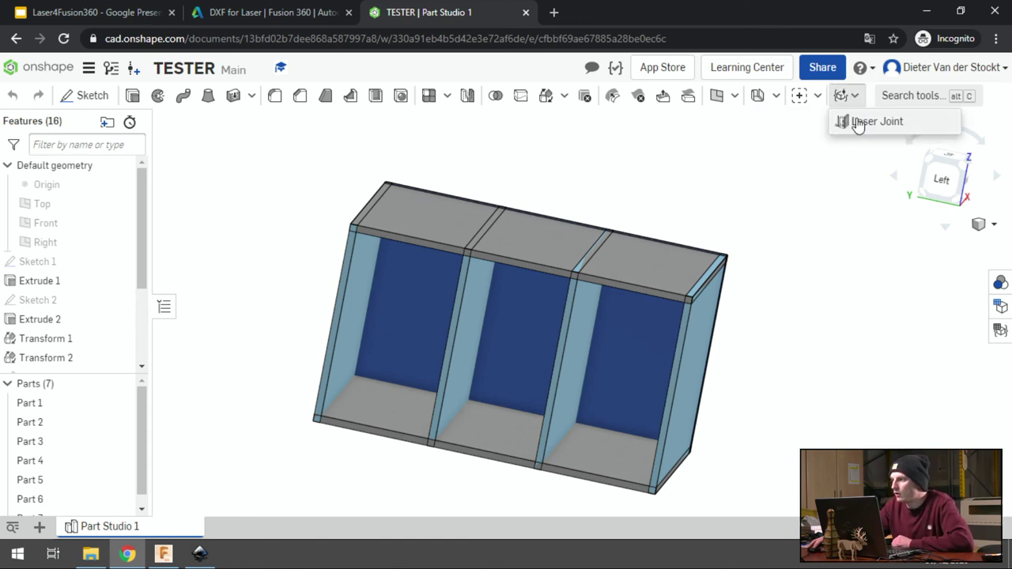
click(818, 98)
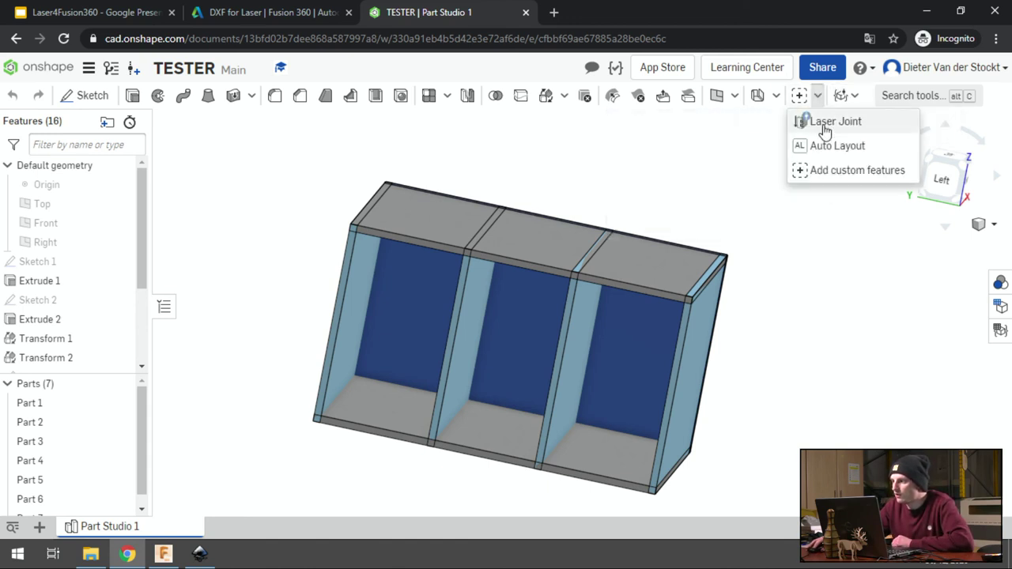
mouse_move(830, 121)
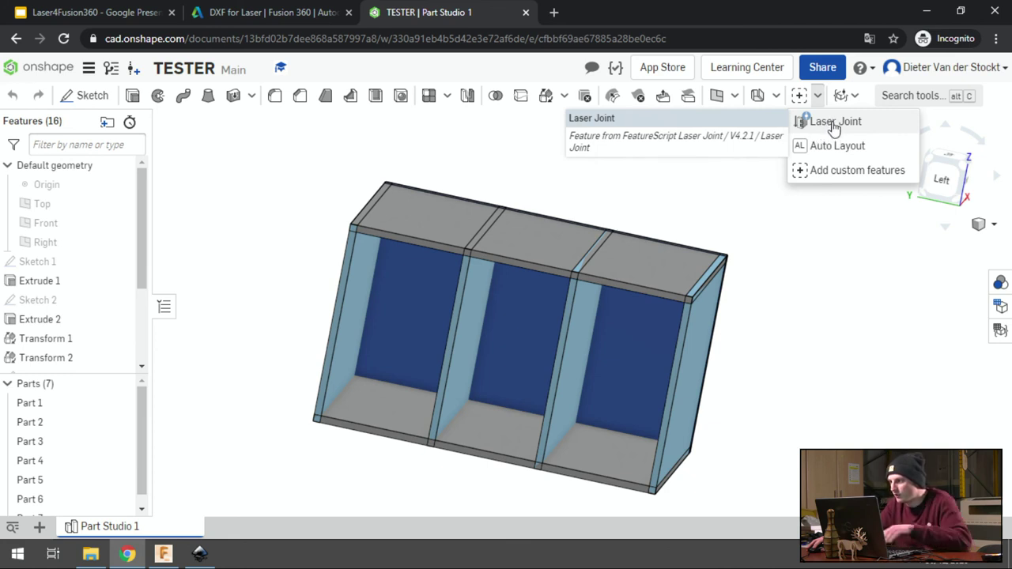
Step: Start a Laser Joint in automatic mode and select all seven box parts
click(834, 125)
mouse_move(712, 332)
right_down()
mouse_move(551, 263)
mouse_move(671, 233)
right_up()
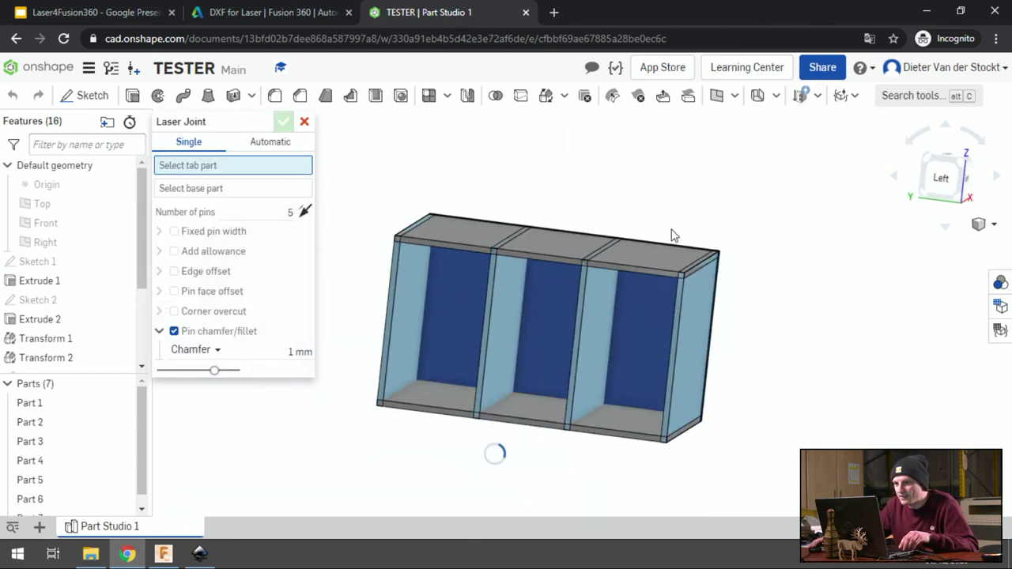
click(268, 142)
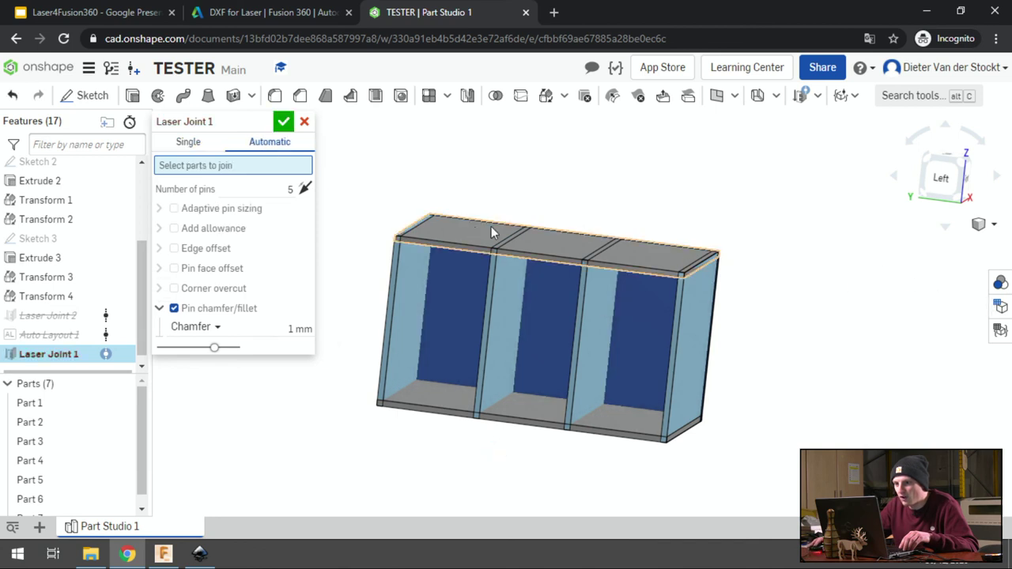
click(188, 143)
click(269, 143)
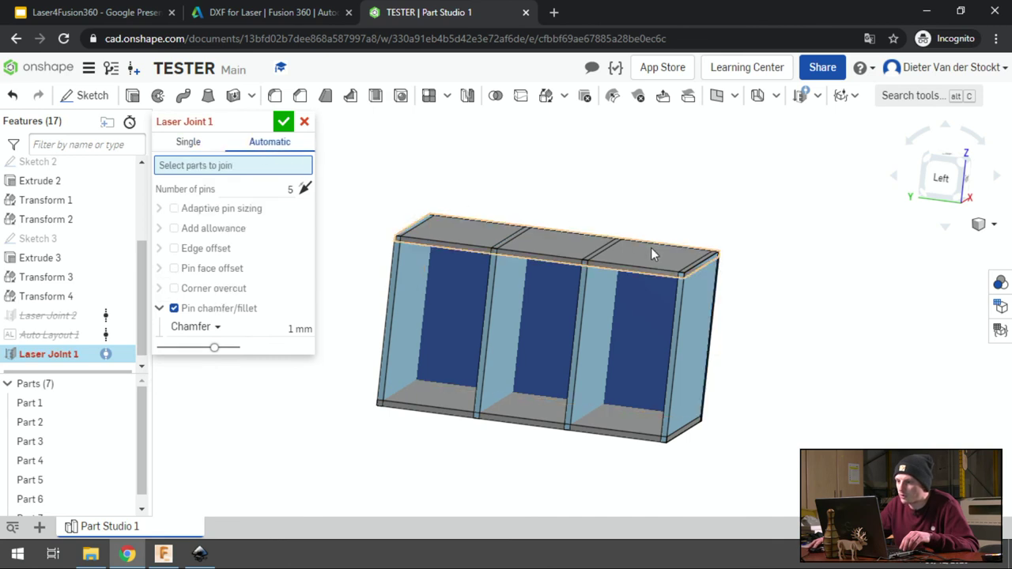
scroll(759, 215, down, 3)
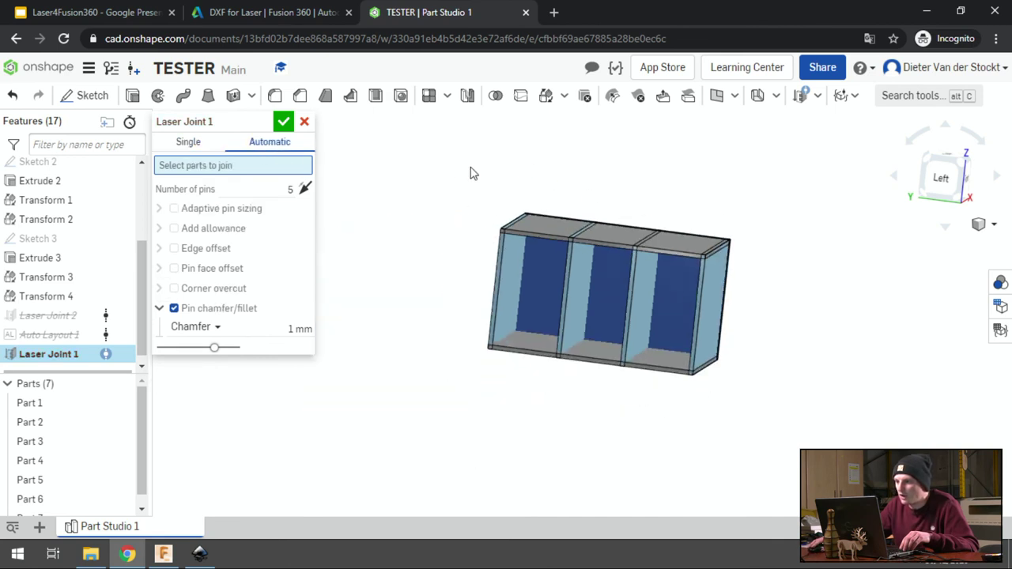
drag(452, 165, 882, 448)
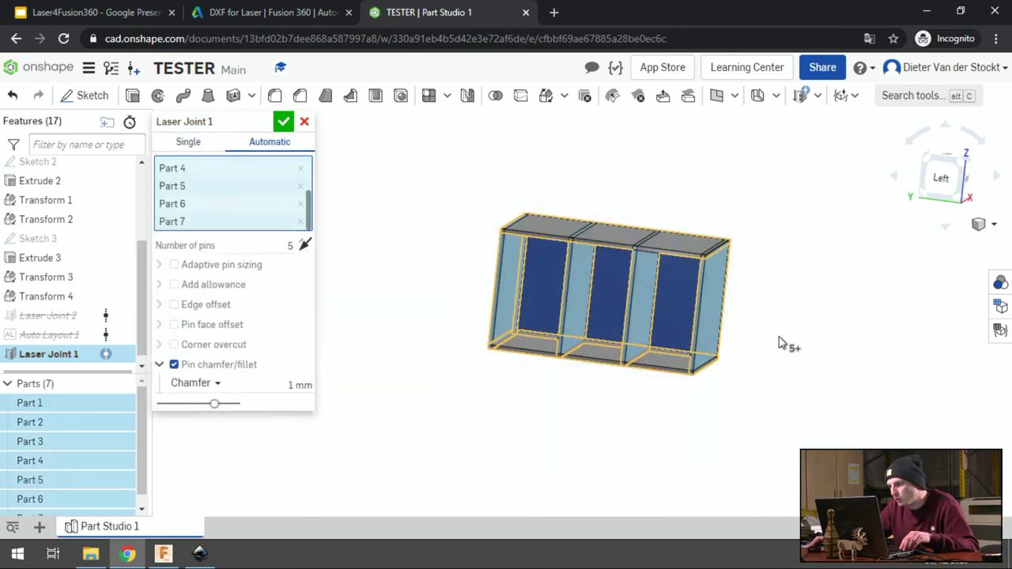
mouse_move(783, 343)
right_down()
mouse_move(831, 336)
mouse_move(768, 356)
mouse_move(825, 340)
mouse_move(795, 389)
mouse_move(846, 350)
right_up()
Step: Change the number of pins to 3 and regenerate the finger joints
right_drag(754, 242, 739, 242)
scroll(767, 243, down, 3)
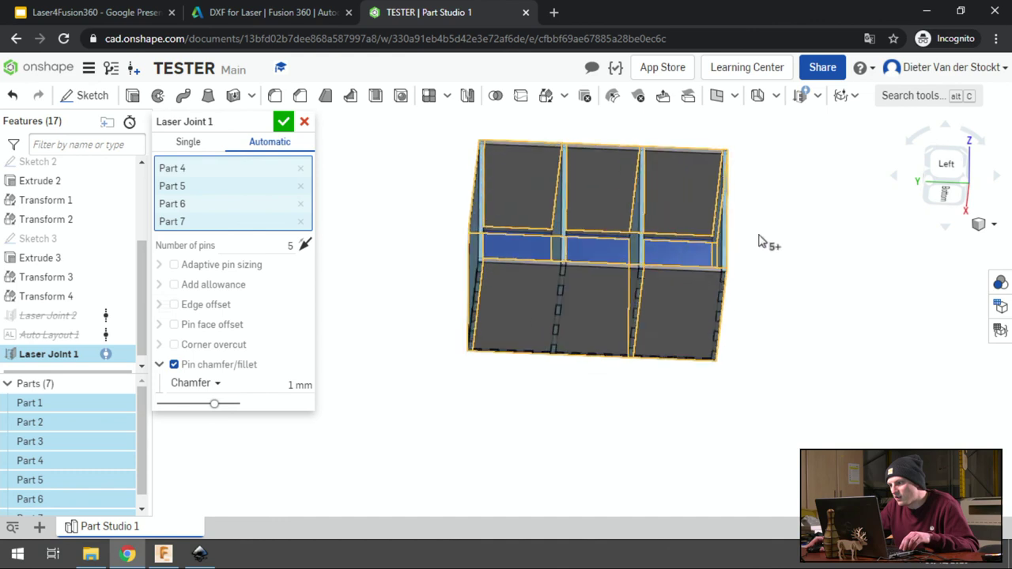
scroll(788, 264, down, 3)
mouse_move(788, 265)
right_down()
mouse_move(751, 263)
mouse_move(719, 244)
mouse_move(561, 242)
mouse_move(695, 348)
mouse_move(746, 316)
mouse_move(650, 366)
right_up()
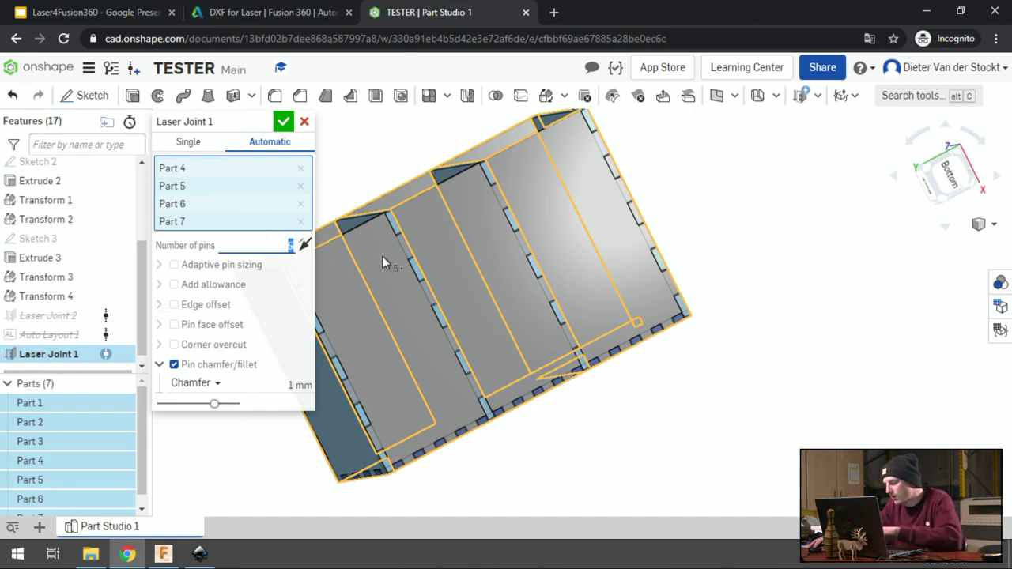
text(3)
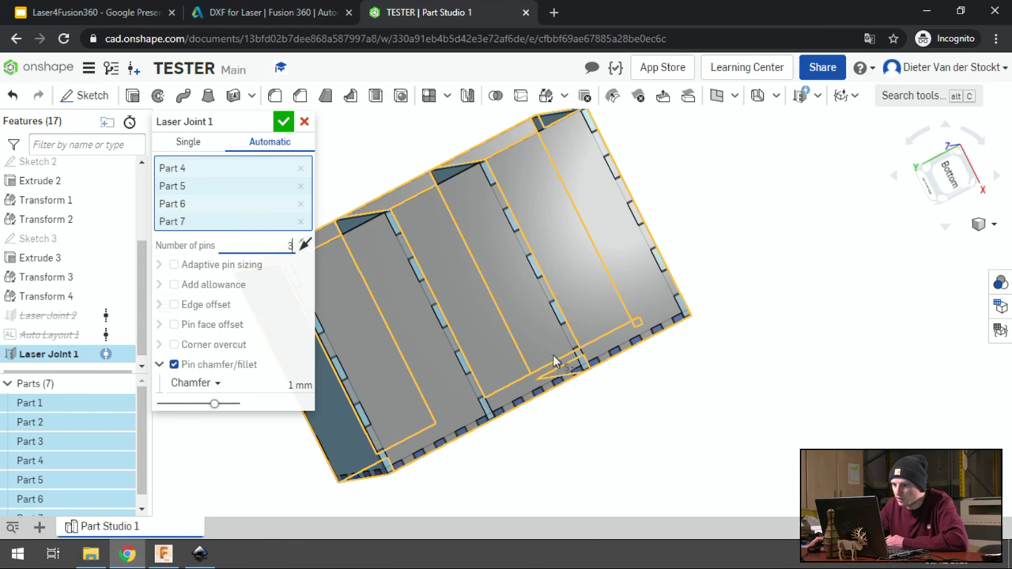
click(290, 246)
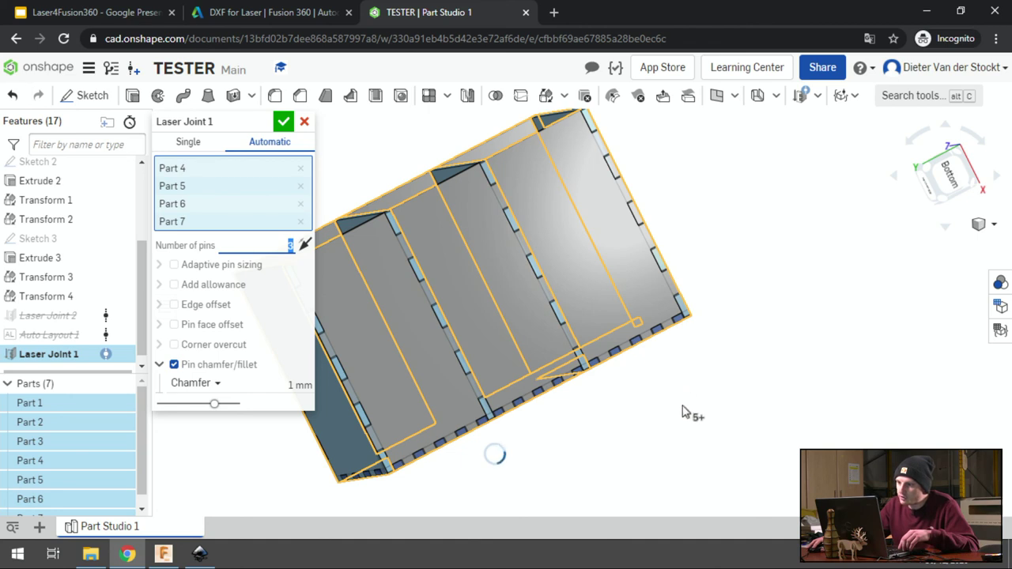
Step: Inspect the 3-pin finger joints from several angles and confirm Laser Joint 1
mouse_move(812, 348)
right_down()
mouse_move(771, 352)
mouse_move(768, 312)
right_up()
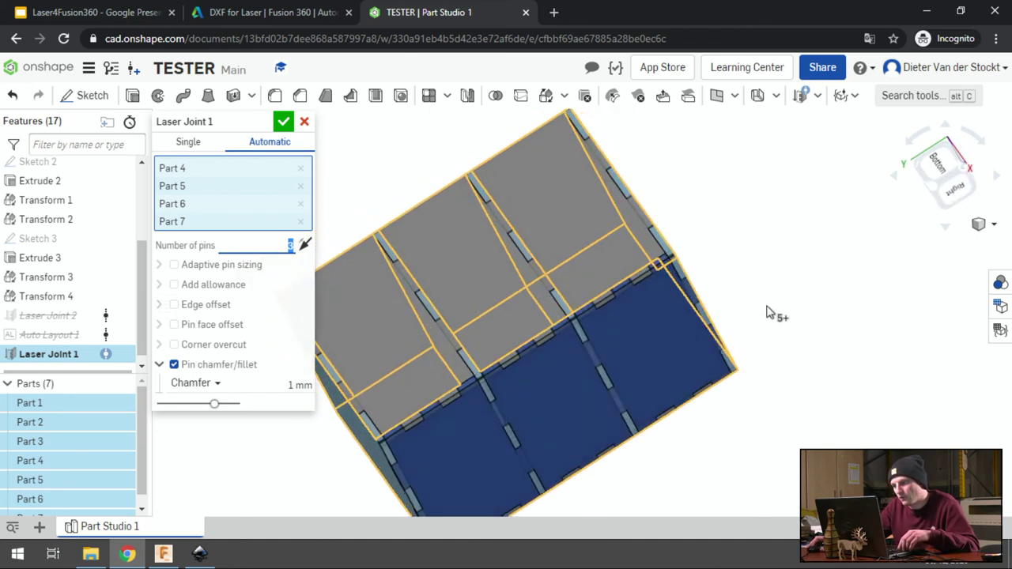
mouse_move(666, 330)
right_down()
mouse_move(745, 317)
mouse_move(745, 355)
mouse_move(729, 363)
right_up()
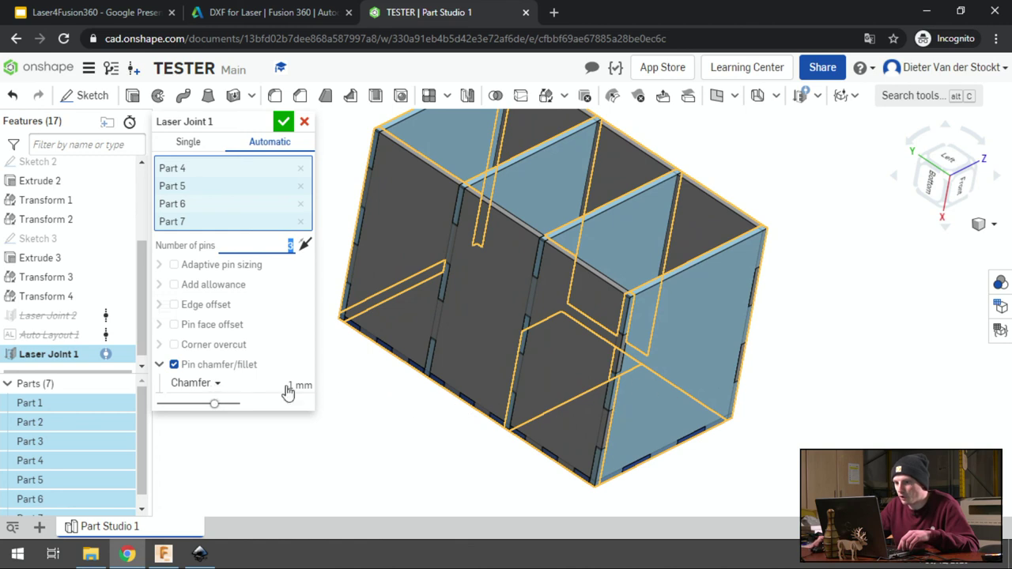
middle_drag(593, 271, 602, 307)
scroll(602, 306, up, 5)
scroll(597, 249, up, 5)
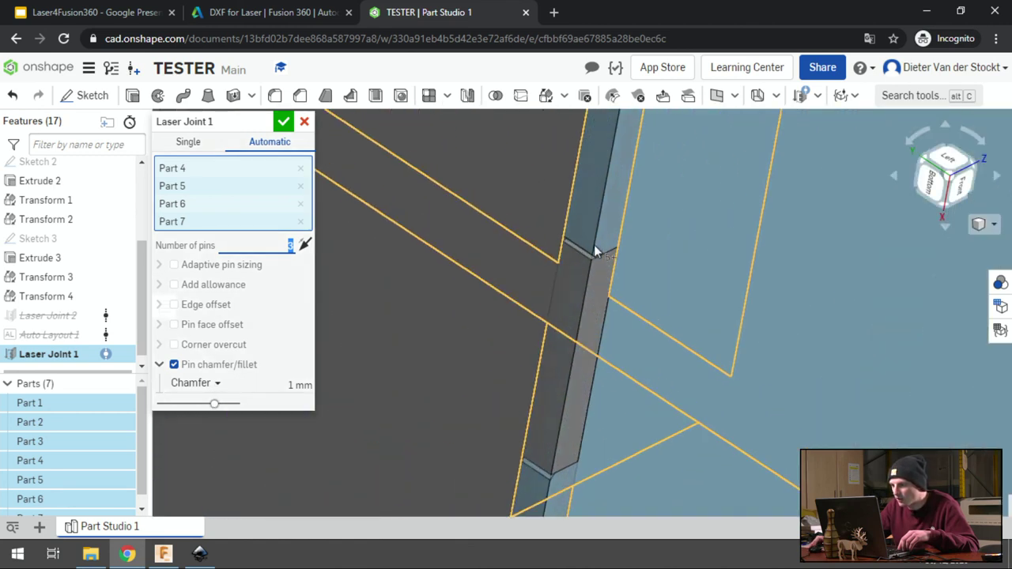
key(Up)
key(Up)
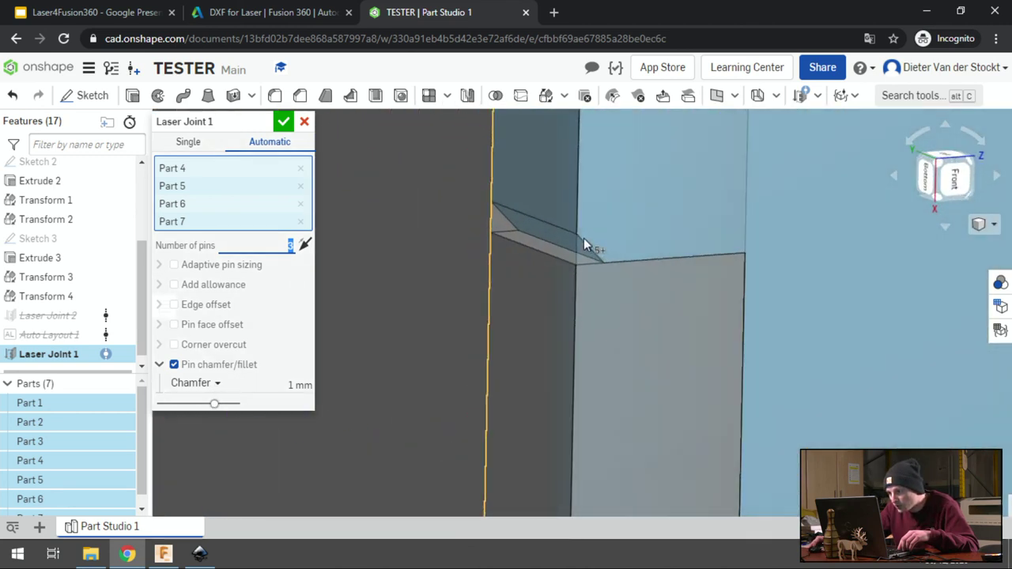
scroll(580, 247, down, 2)
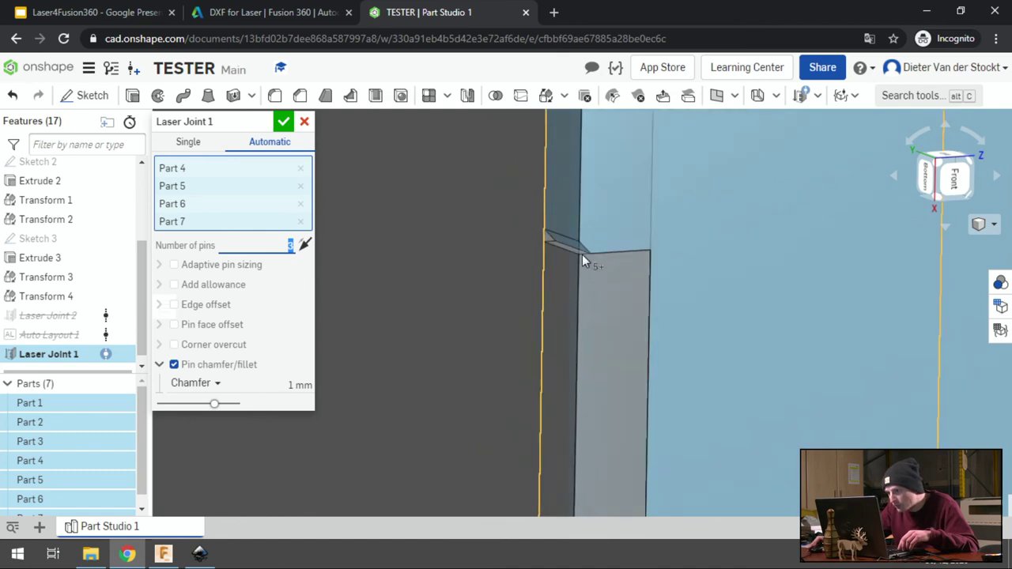
scroll(582, 254, down, 2)
scroll(580, 253, down, 5)
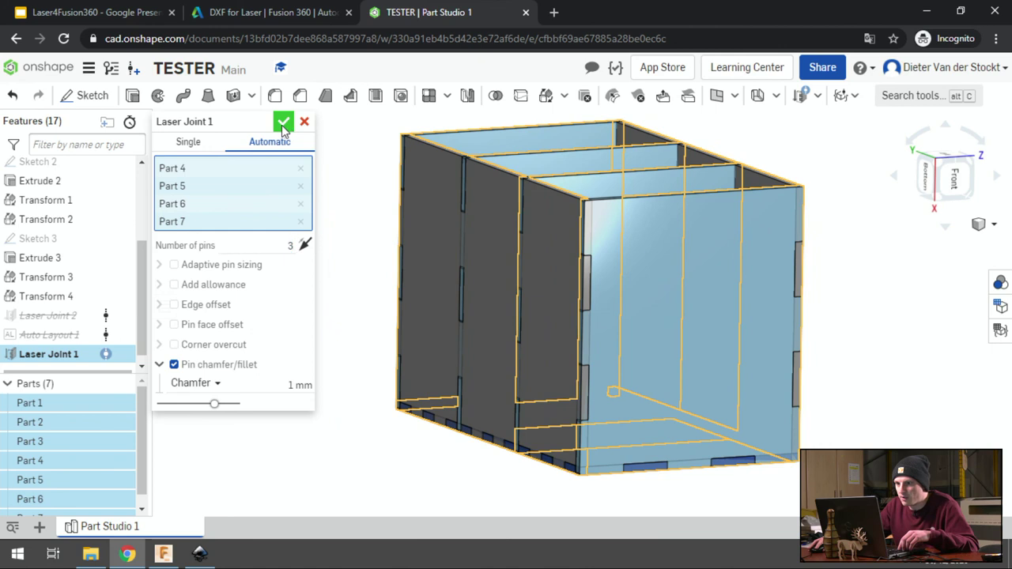
click(282, 123)
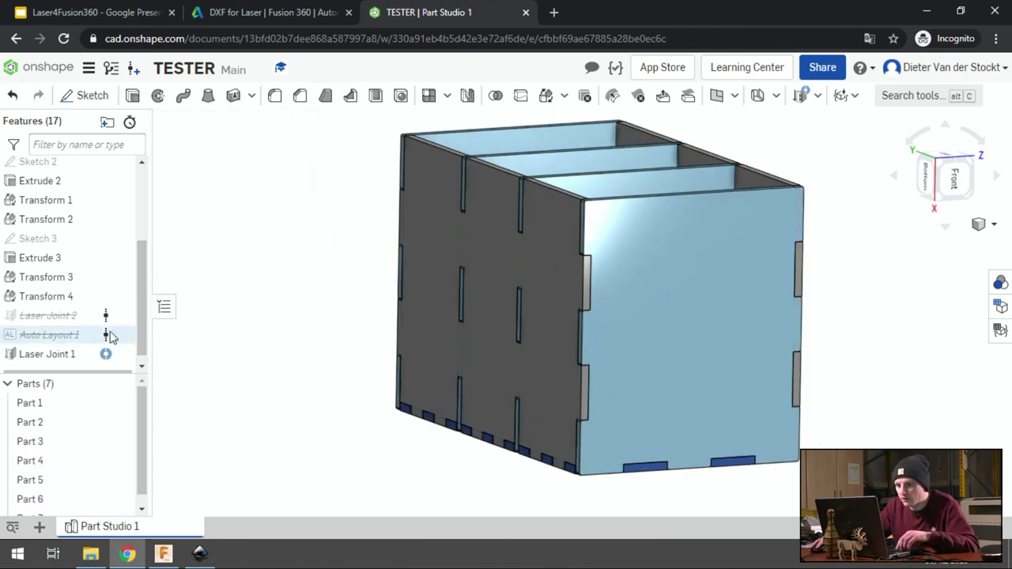
right_drag(744, 165, 711, 190)
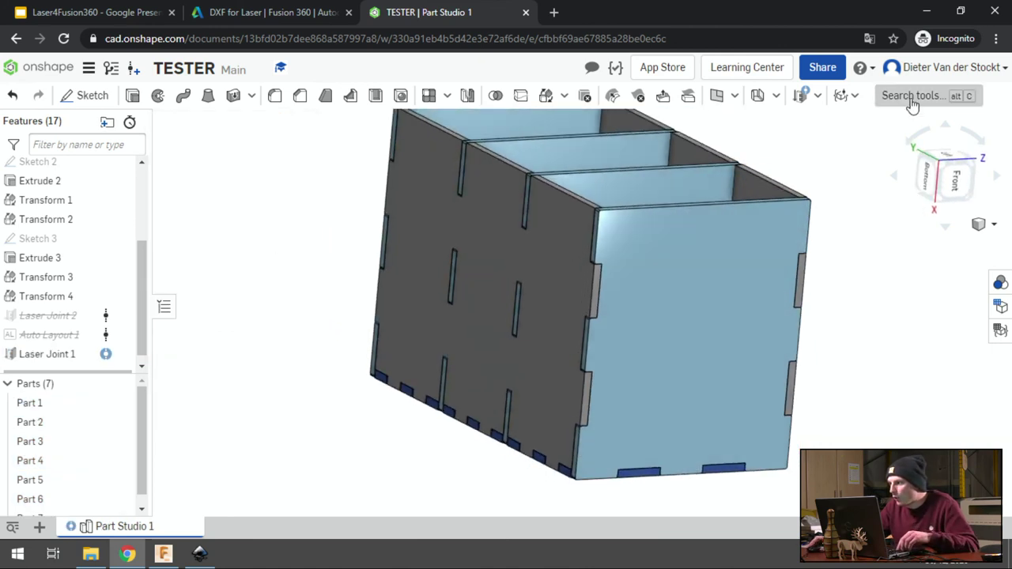
Step: Add an Auto Layout feature with its default settings
click(817, 96)
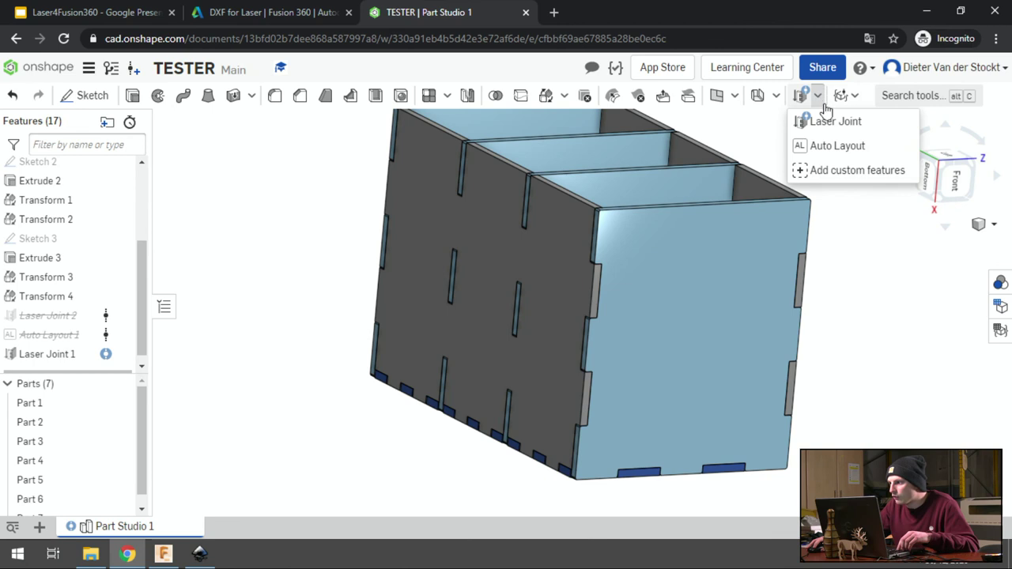
click(850, 145)
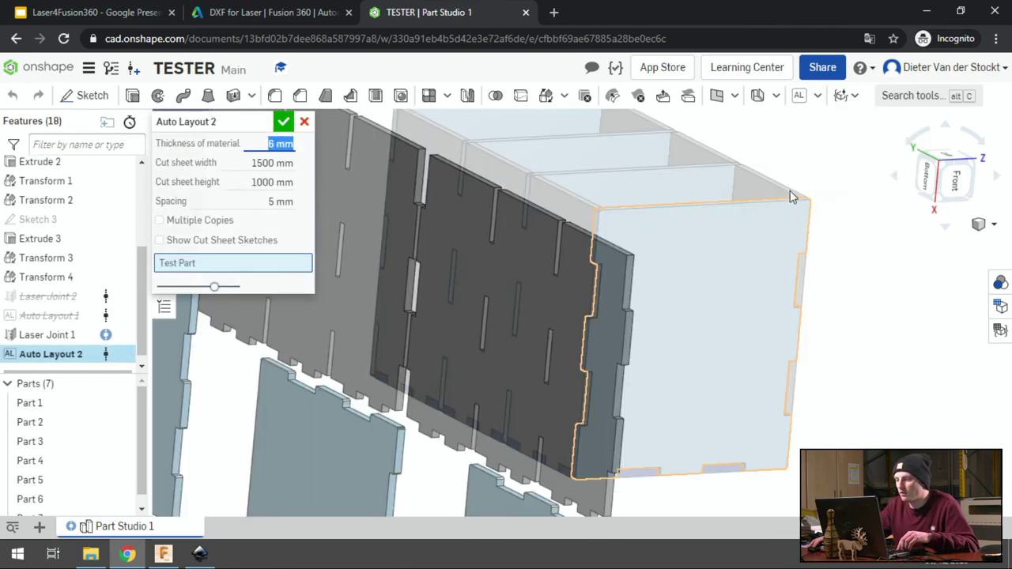
scroll(686, 228, up, 2)
scroll(686, 228, down, 3)
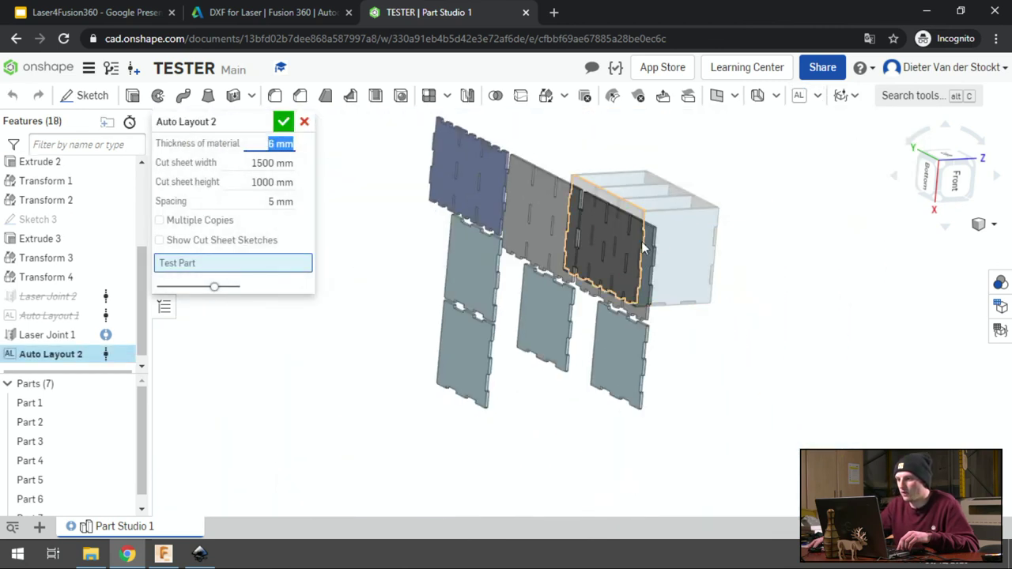
click(283, 121)
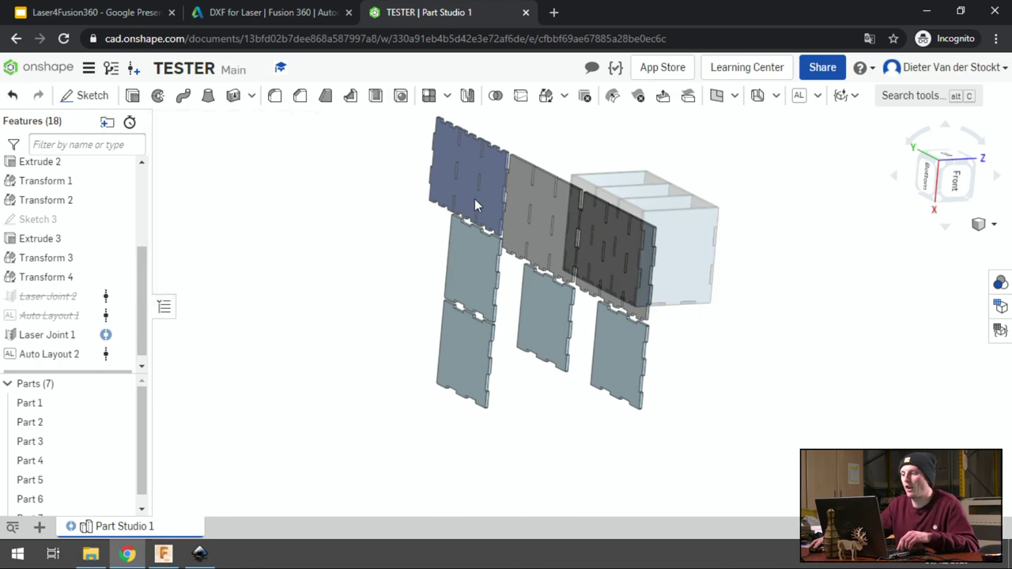
Step: Inspect the seven parts laid flat from face-on and near edge-on views
right_drag(710, 287, 733, 293)
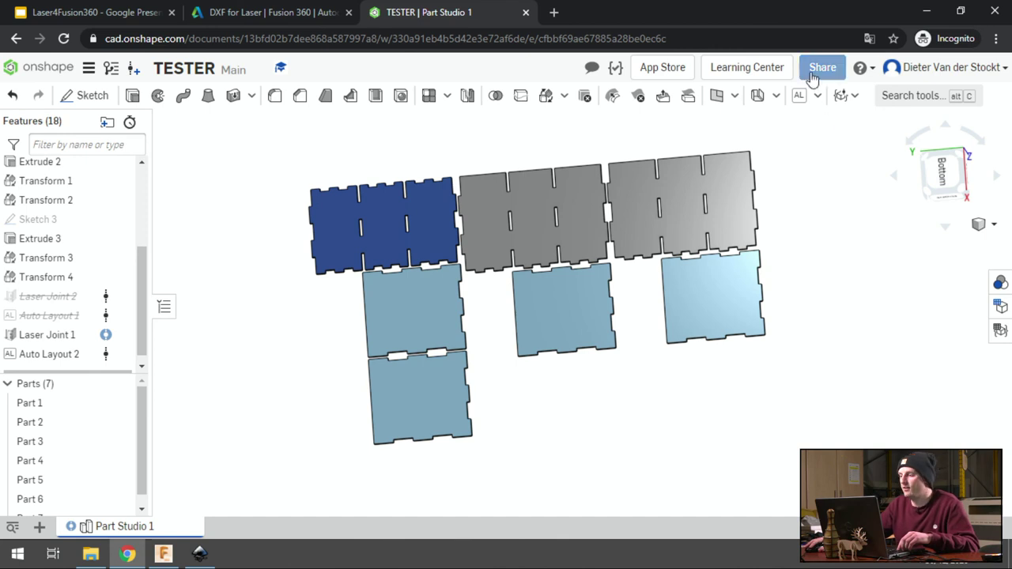
mouse_move(781, 246)
right_down()
mouse_move(801, 208)
mouse_move(768, 232)
right_up()
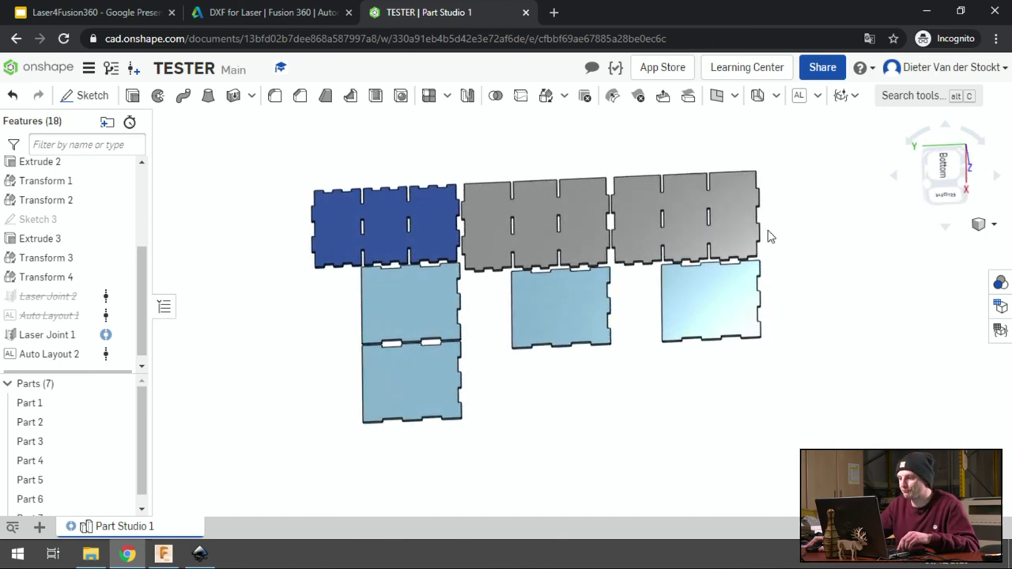
scroll(512, 214, down, 2)
scroll(513, 214, up, 4)
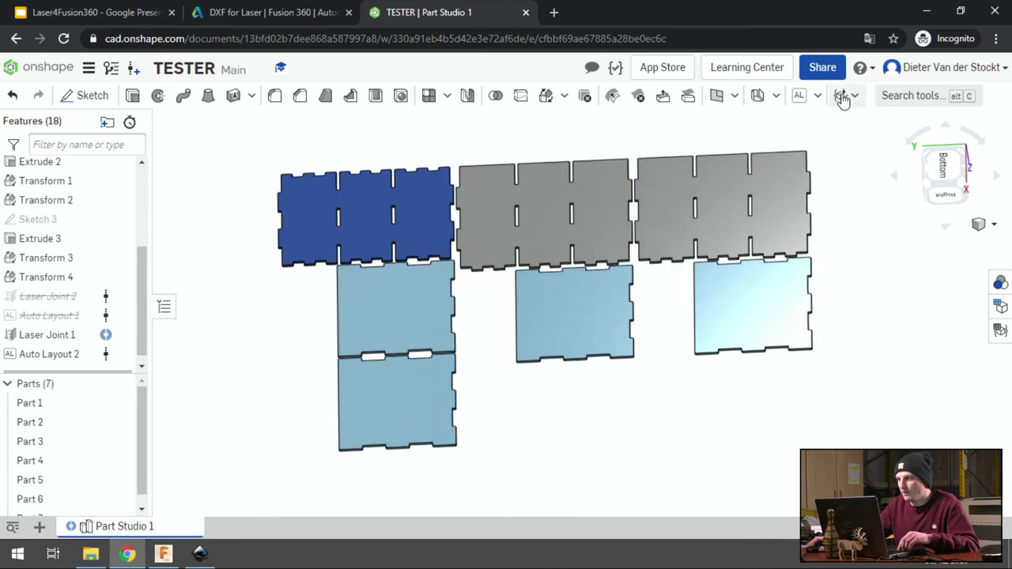
click(817, 96)
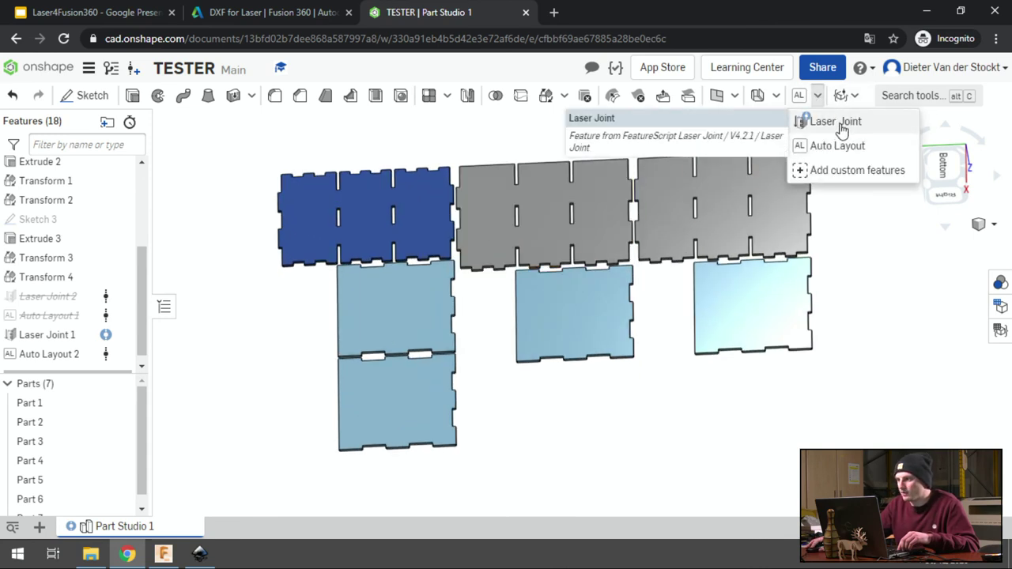
click(575, 141)
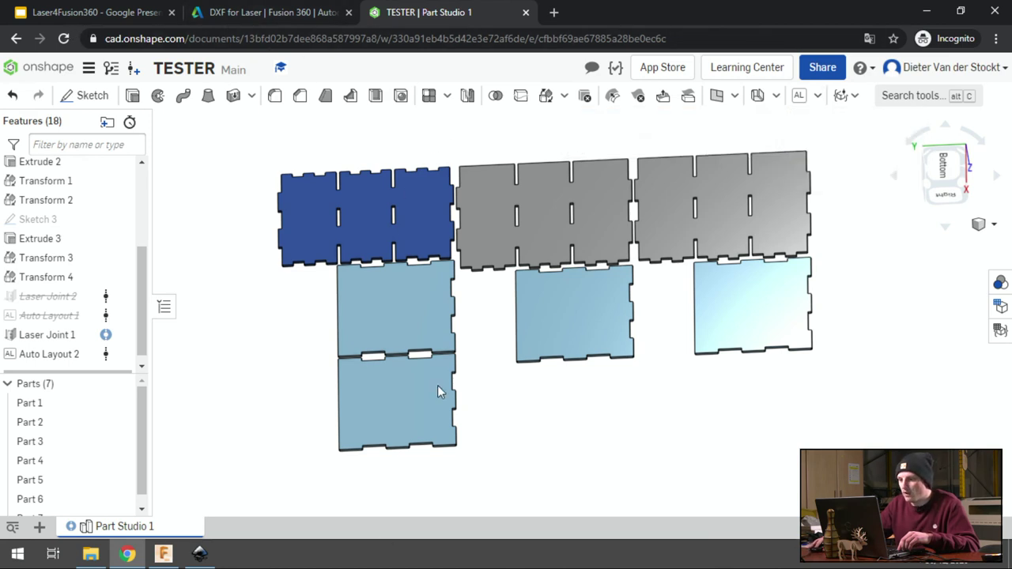
right_drag(361, 380, 344, 278)
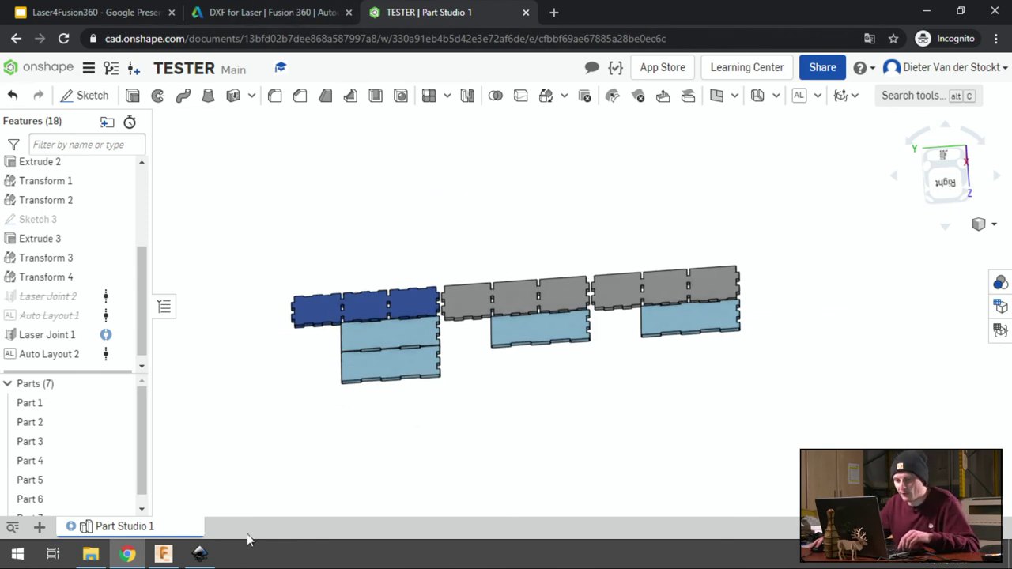
click(176, 553)
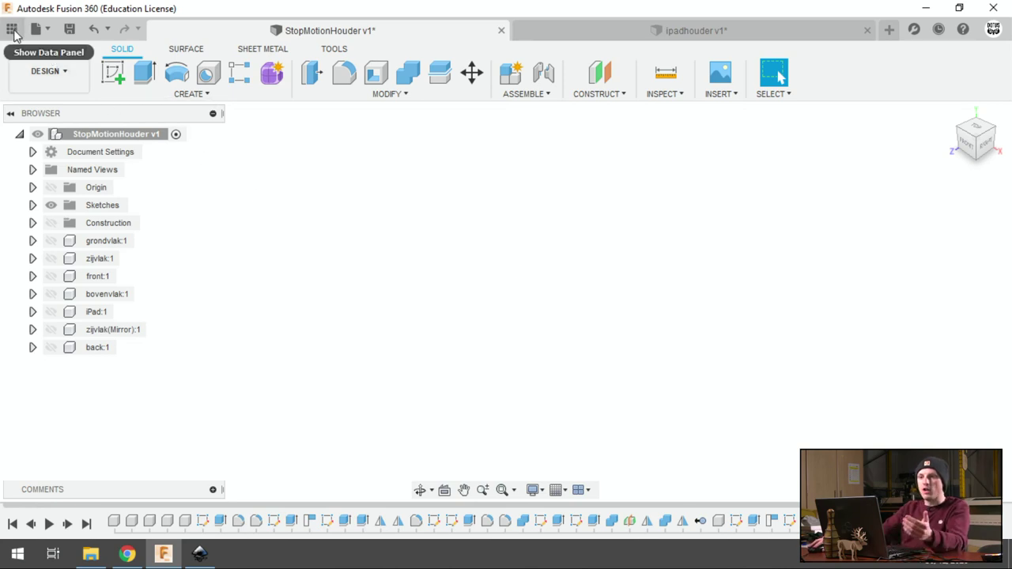
click(126, 553)
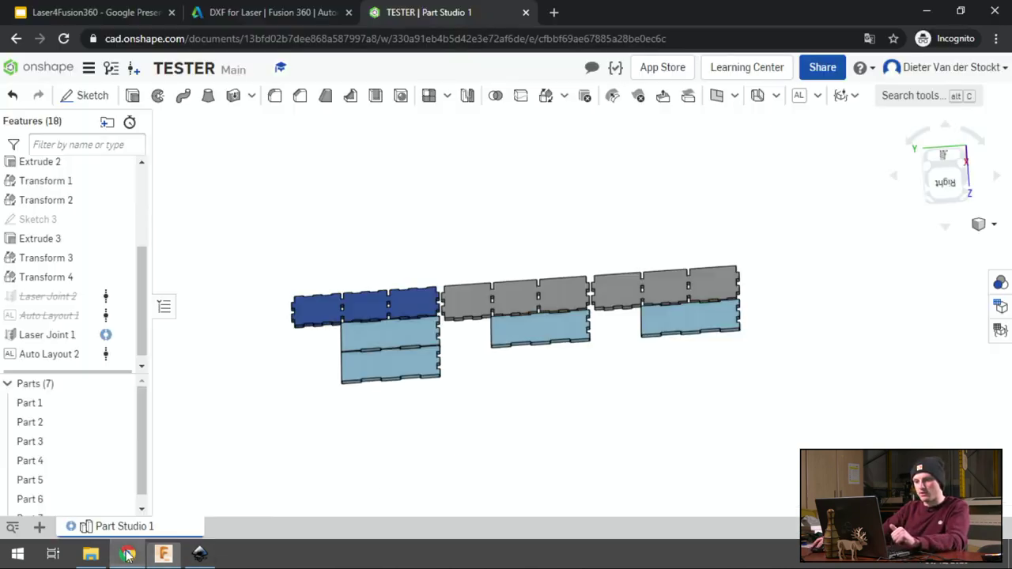